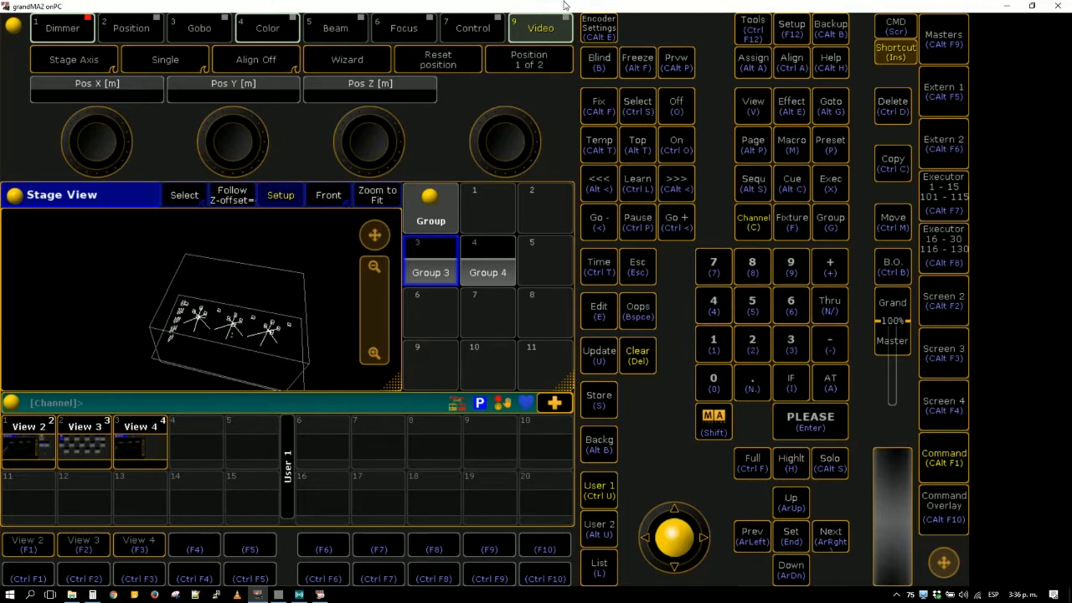
- Compare the running light show in MA 3D with the Root_NODE patch in vvvv
left_click(321, 595)
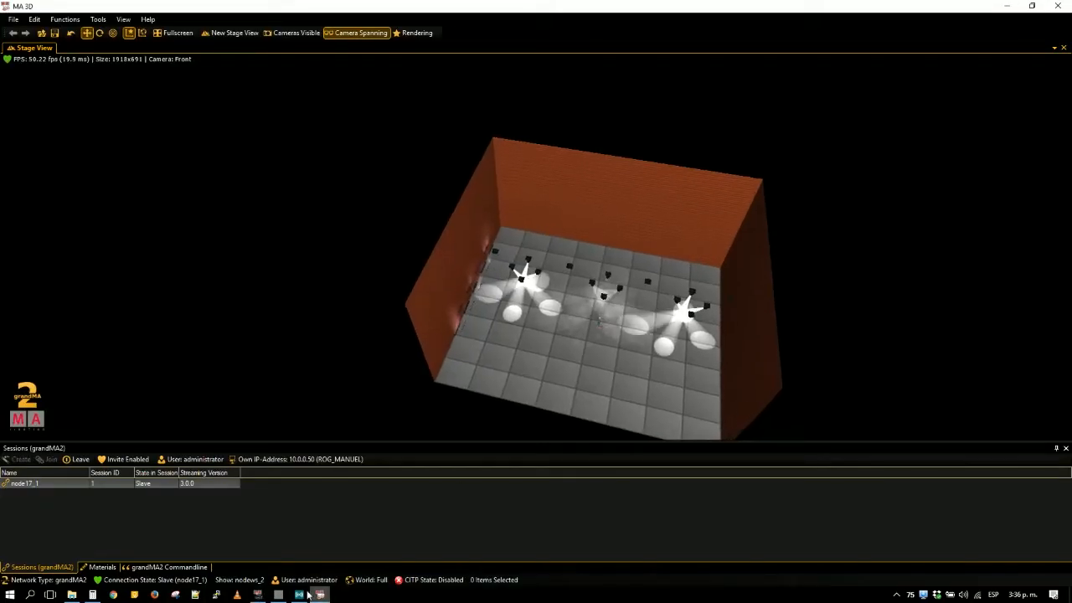
left_click(279, 595)
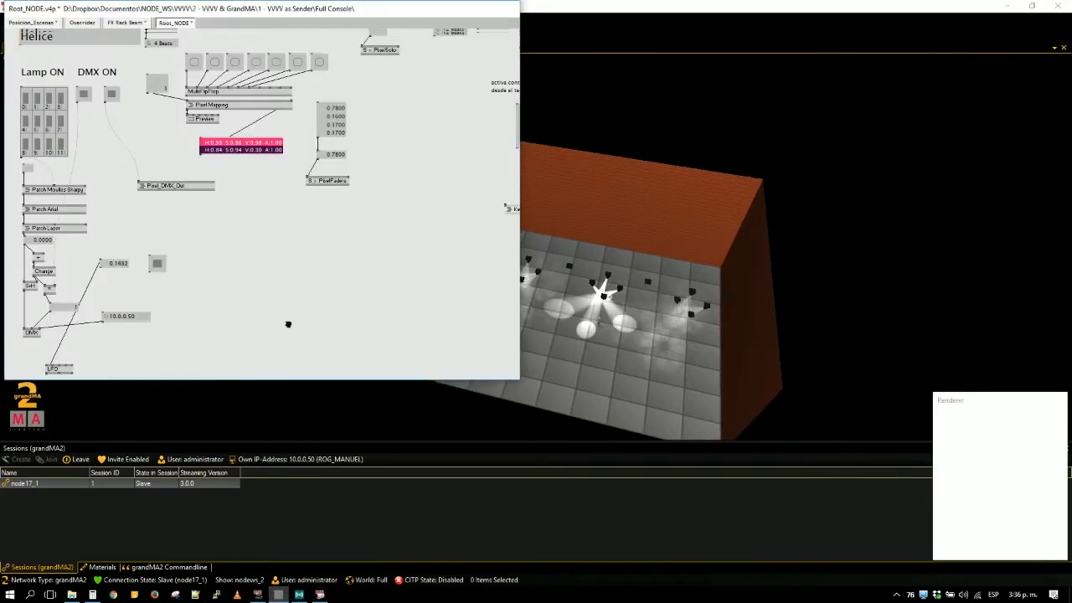
scroll(315, 357, "up", 5)
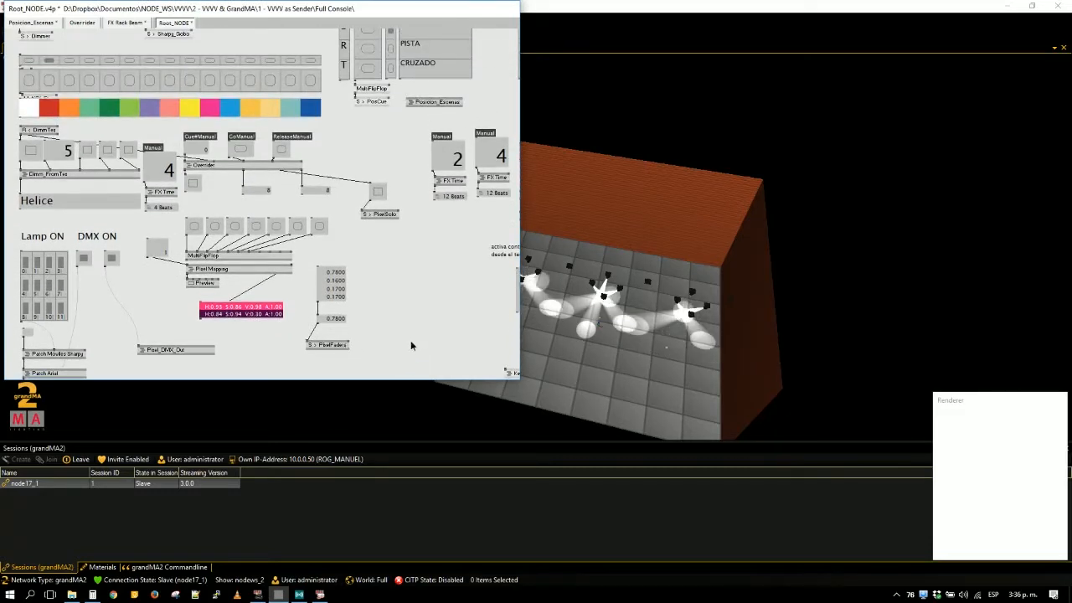
left_click(320, 595)
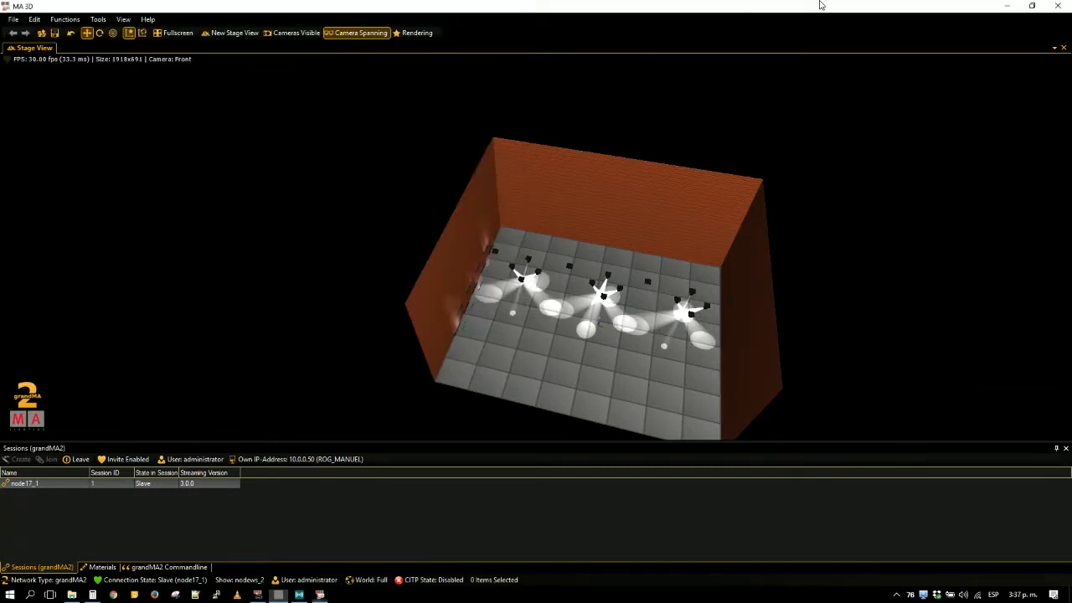
left_click(280, 594)
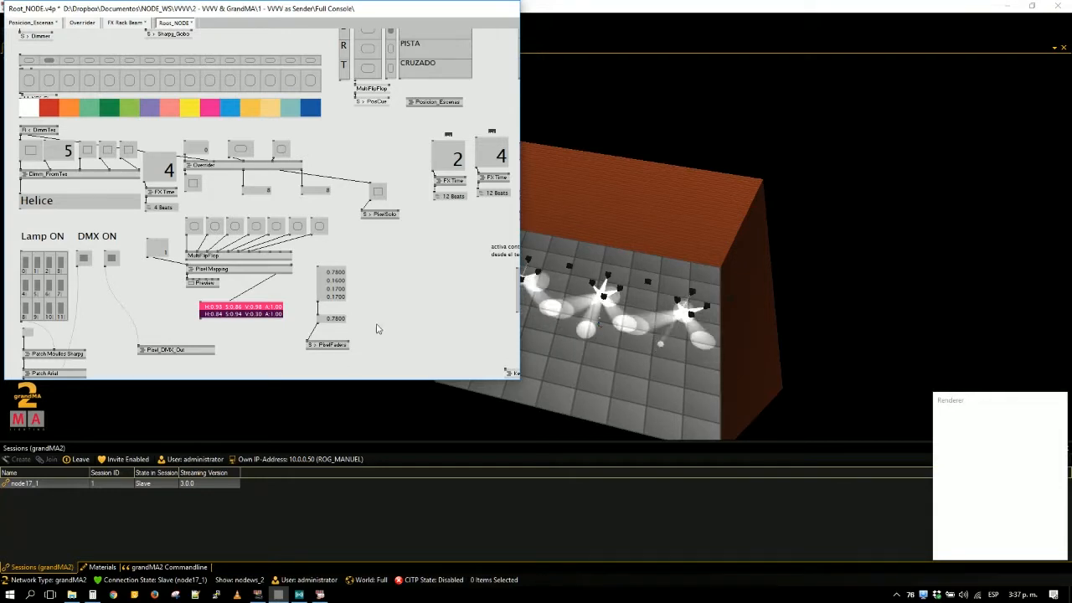
- Create an empty vvvv patch and close the old show's patches without saving them
key("ctrl+p")
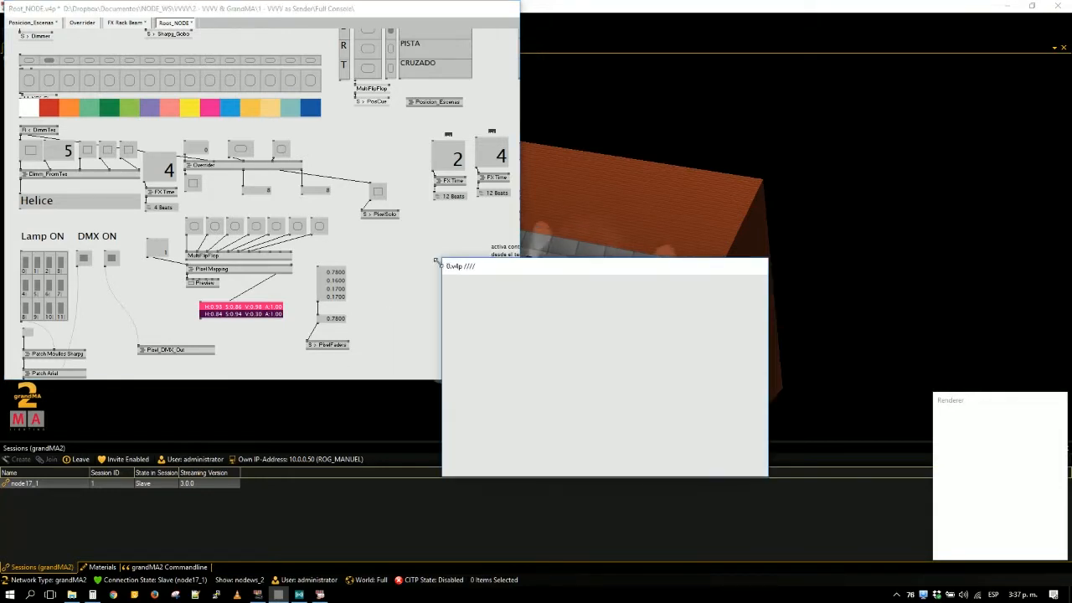
left_click(432, 268)
key("alt+F4")
left_click(577, 321)
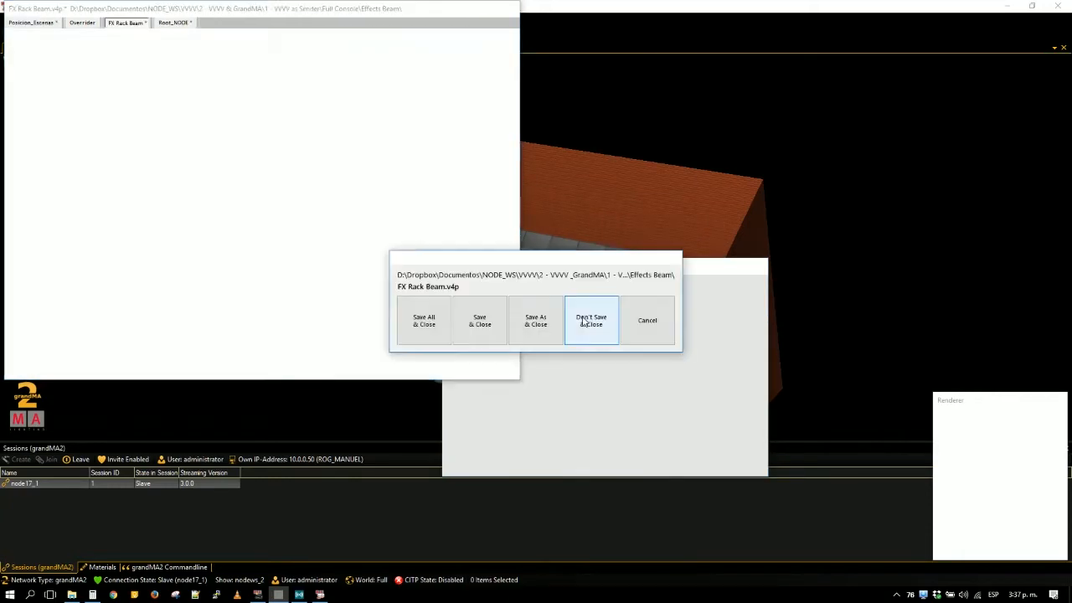
left_click(578, 320)
left_click(580, 320)
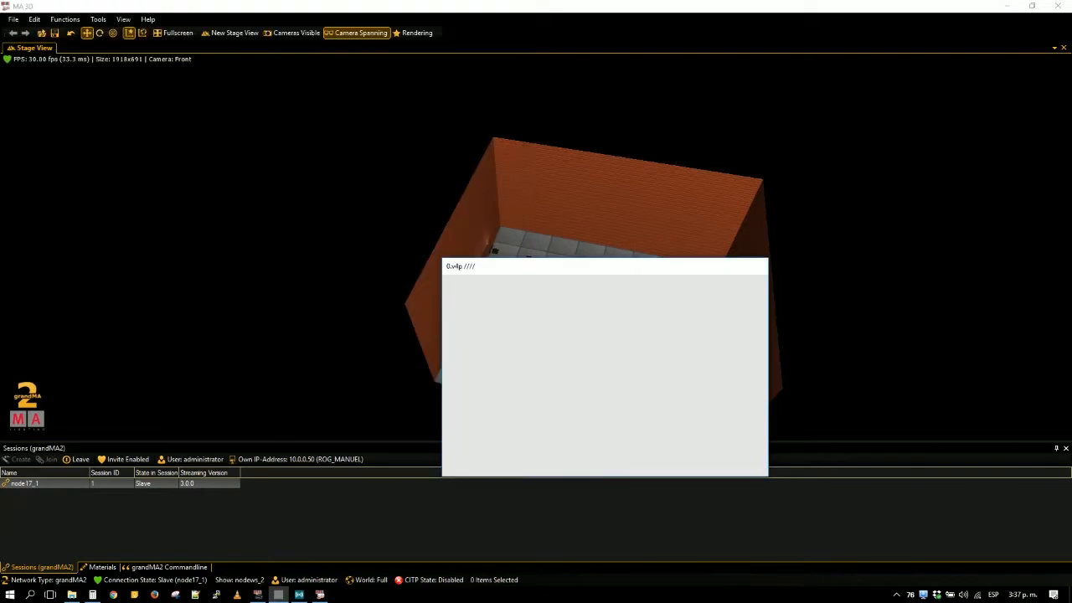
- Switch to grandMA2 onPC and create a new show named "workshop 2" with all clear options enabled, without saving the old show
left_click(257, 595)
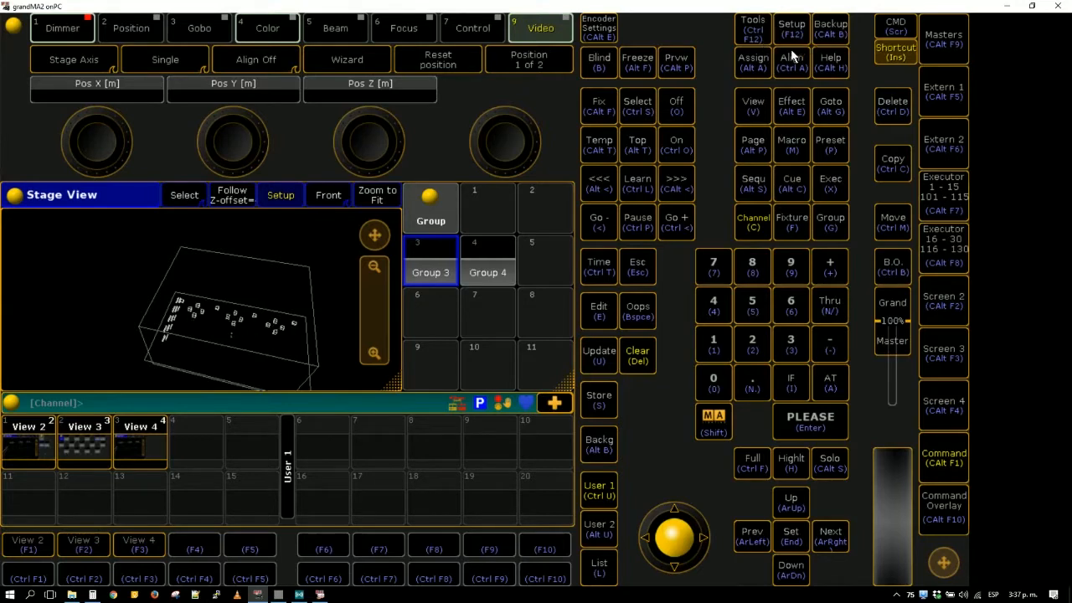
left_click(828, 38)
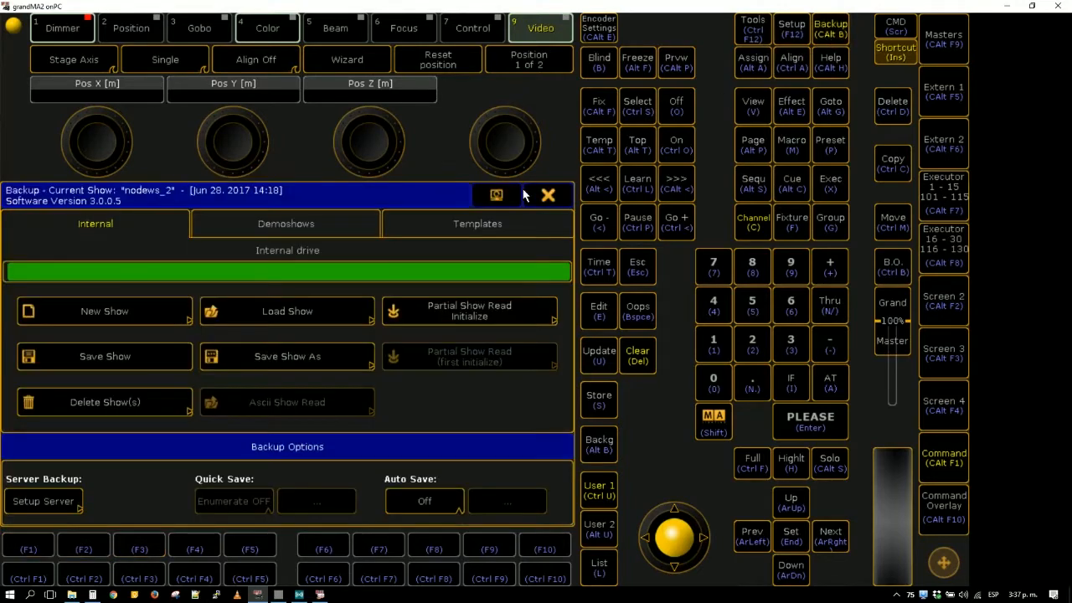
left_click(83, 317)
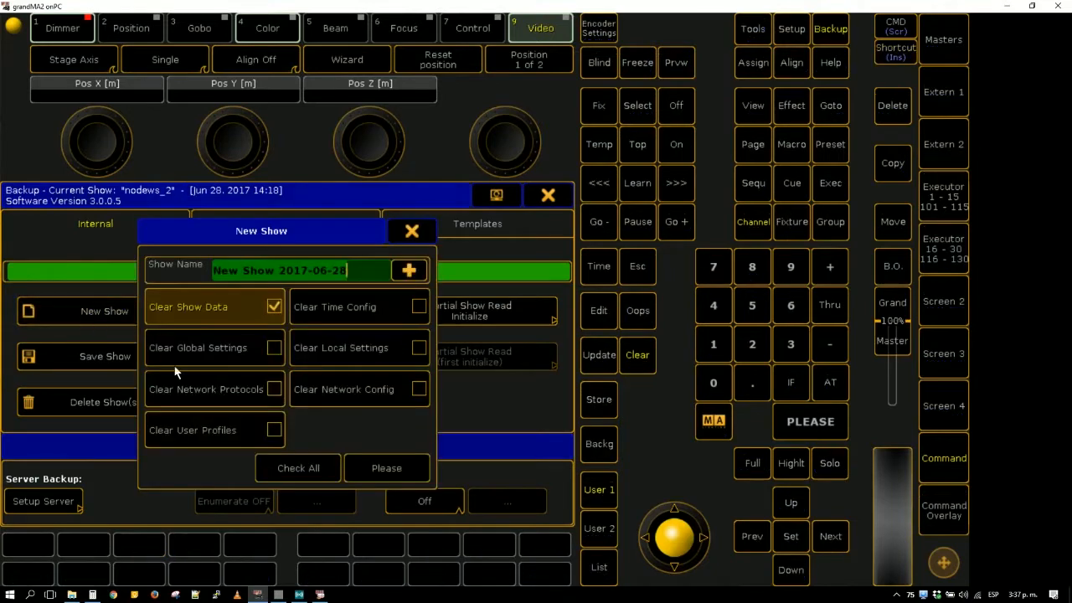
left_click(296, 470)
type("workshop 2")
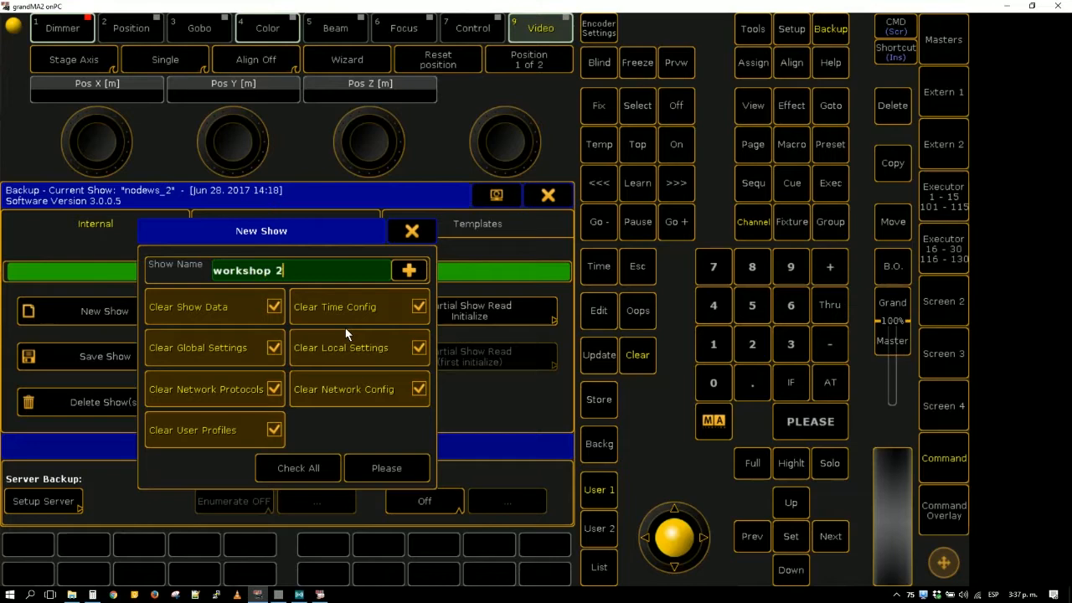
key("Return")
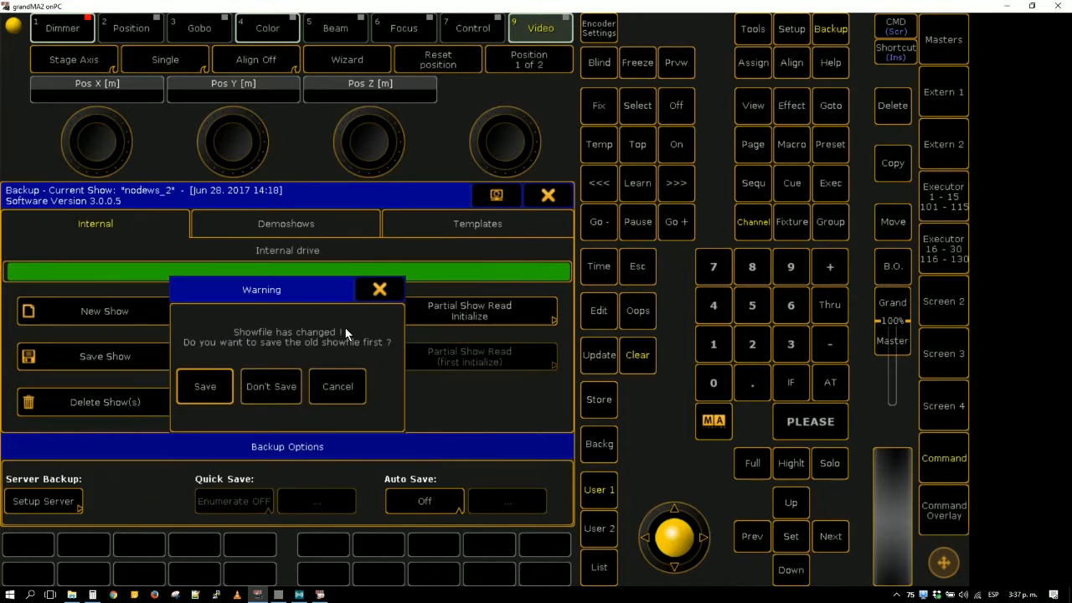
left_click(277, 394)
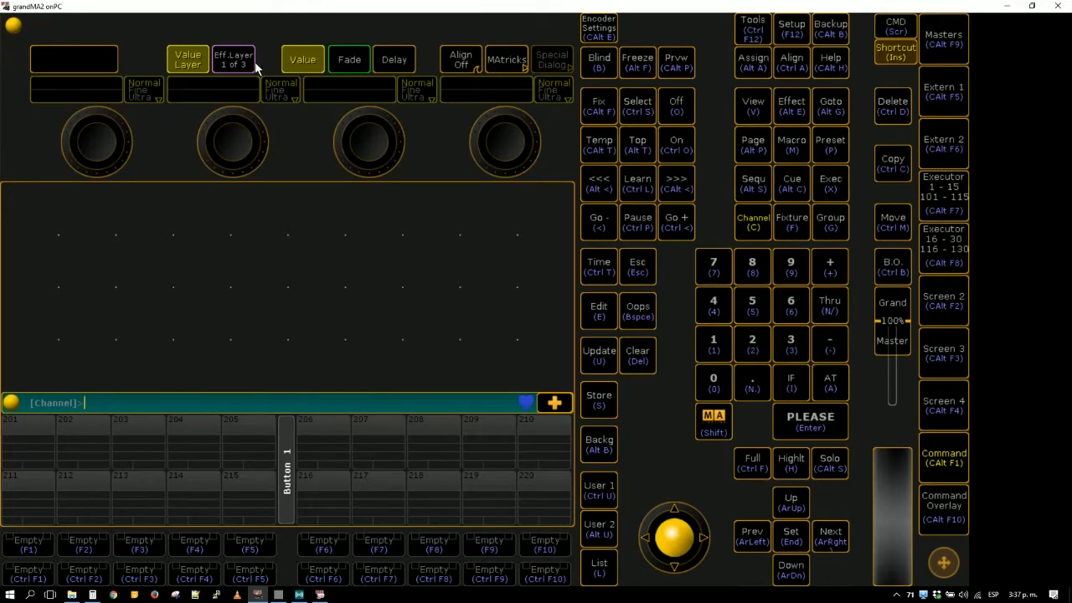
- Create a layer named "a" in the Patch & Fixture Schedule and open the fixture type import
left_click(793, 34)
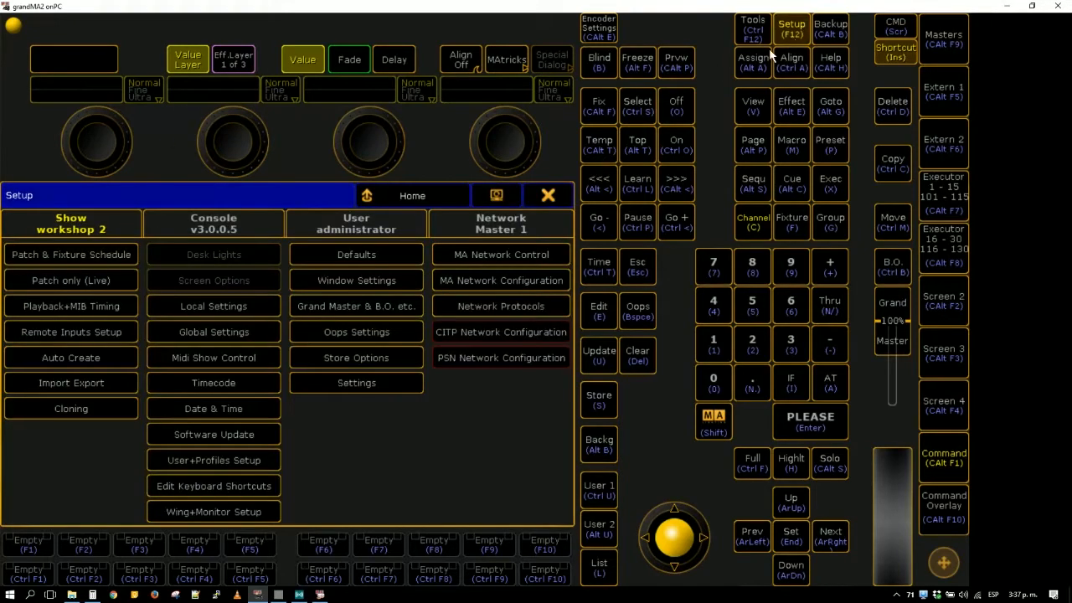
left_click(26, 262)
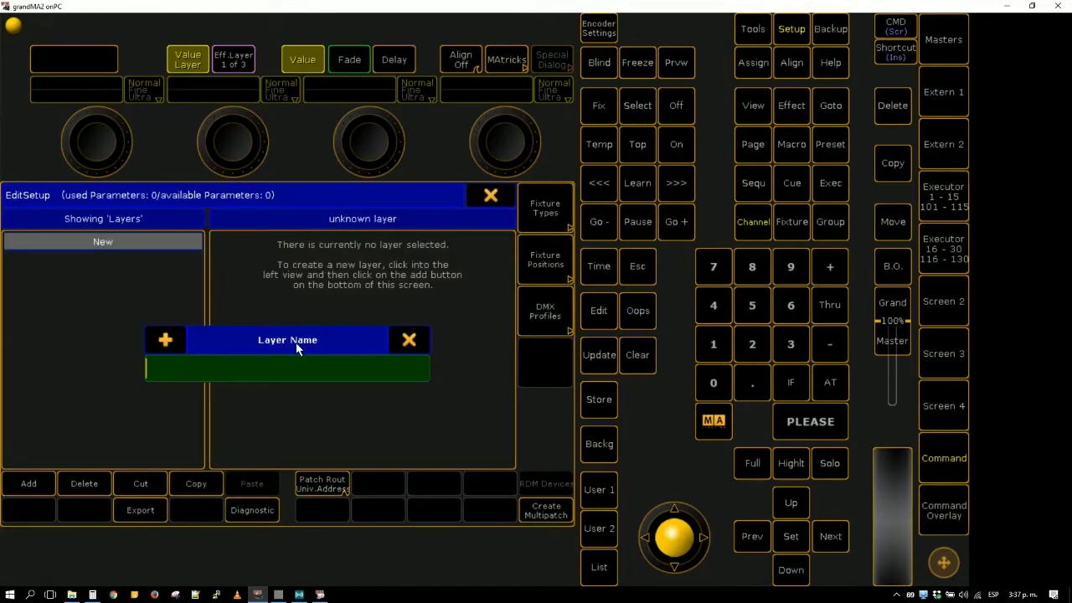
type("1")
key("Return")
left_click(351, 281)
left_click(139, 256)
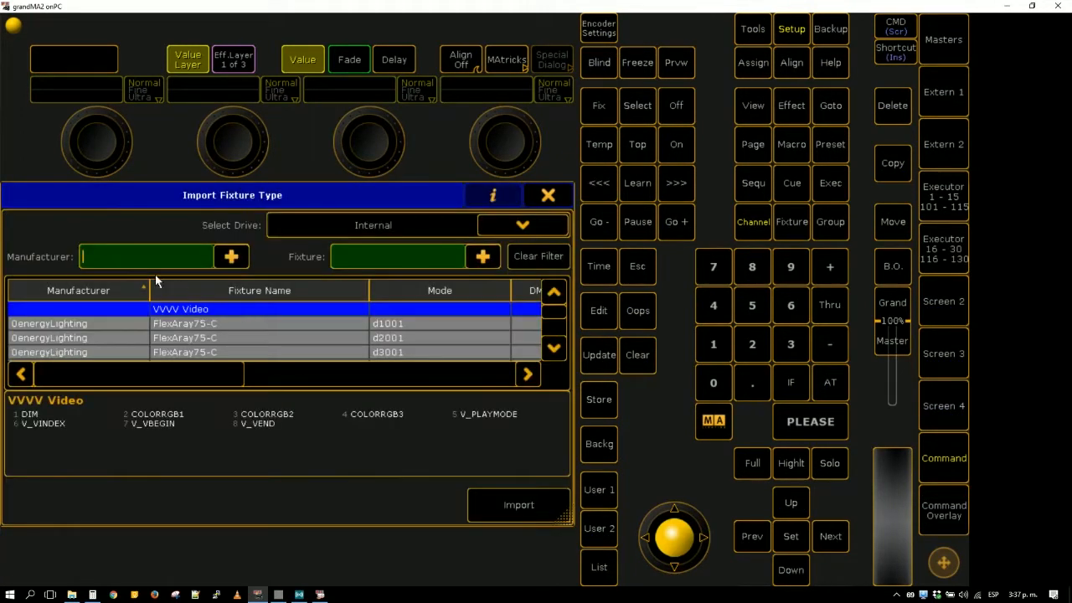
type("sharpy")
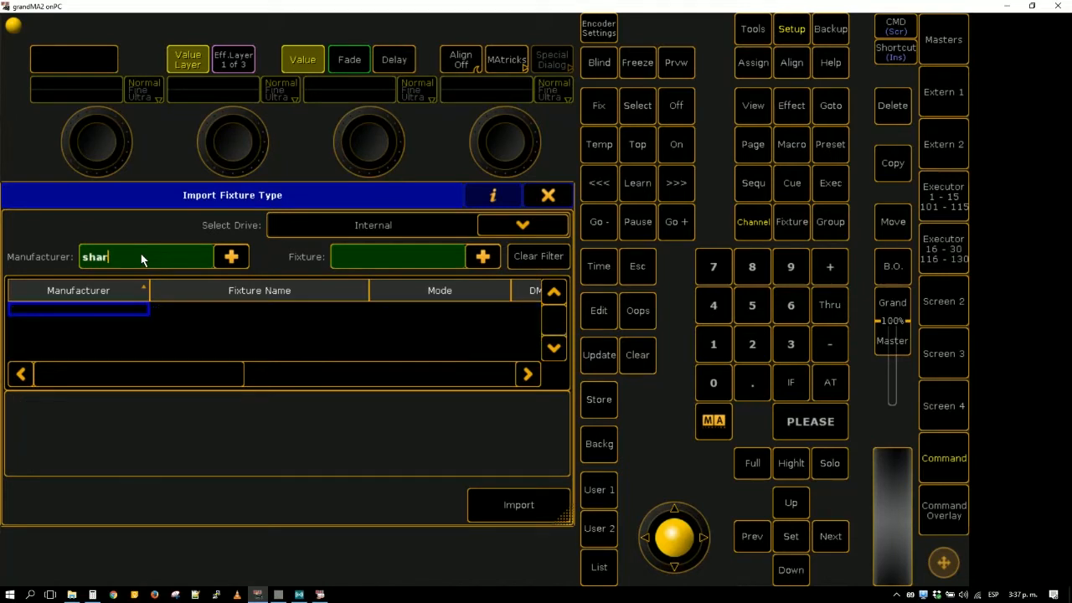
key("BackSpace")
key("BackSpace")
key("BackSpace")
key("BackSpace")
key("BackSpace")
key("BackSpace")
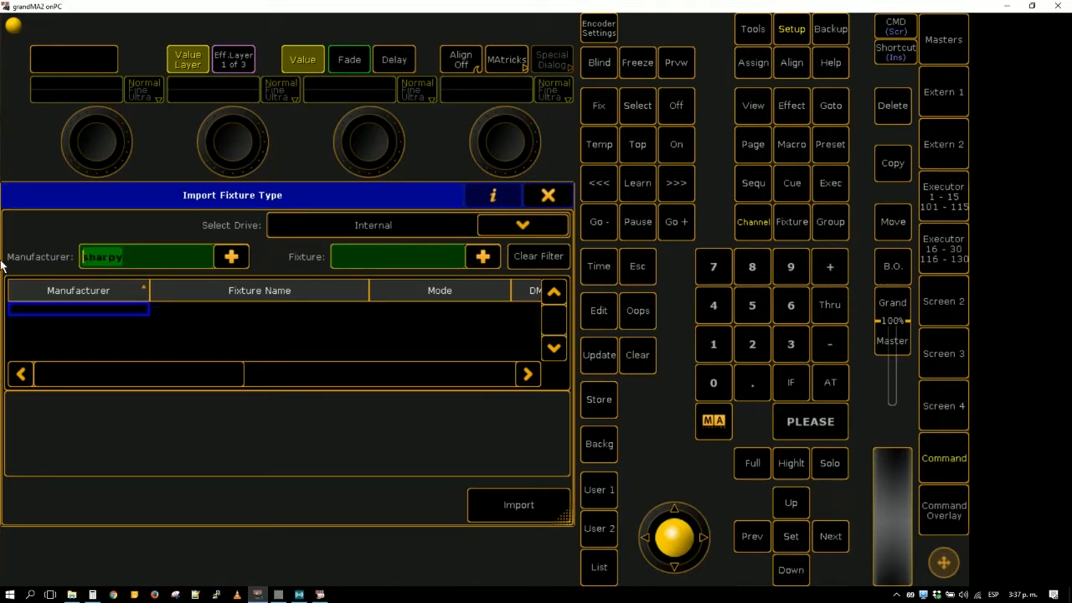
- Filter the library by manufacturer "clay" and fixture "shar", and import the Clay Paky Sharpy in Standard Lamp on mode
type("clay")
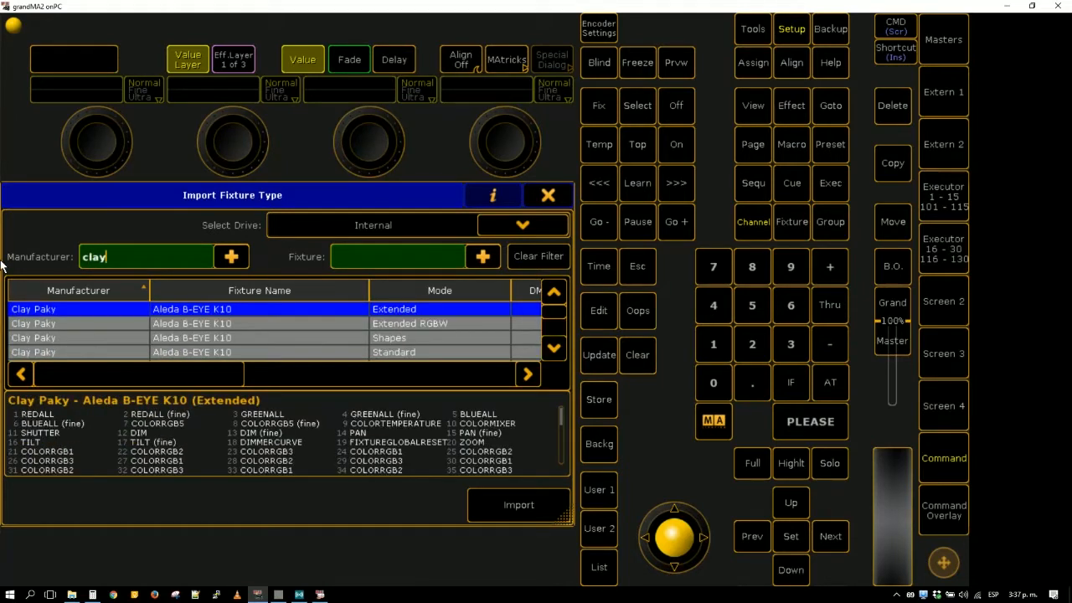
left_click(344, 257)
type("shar")
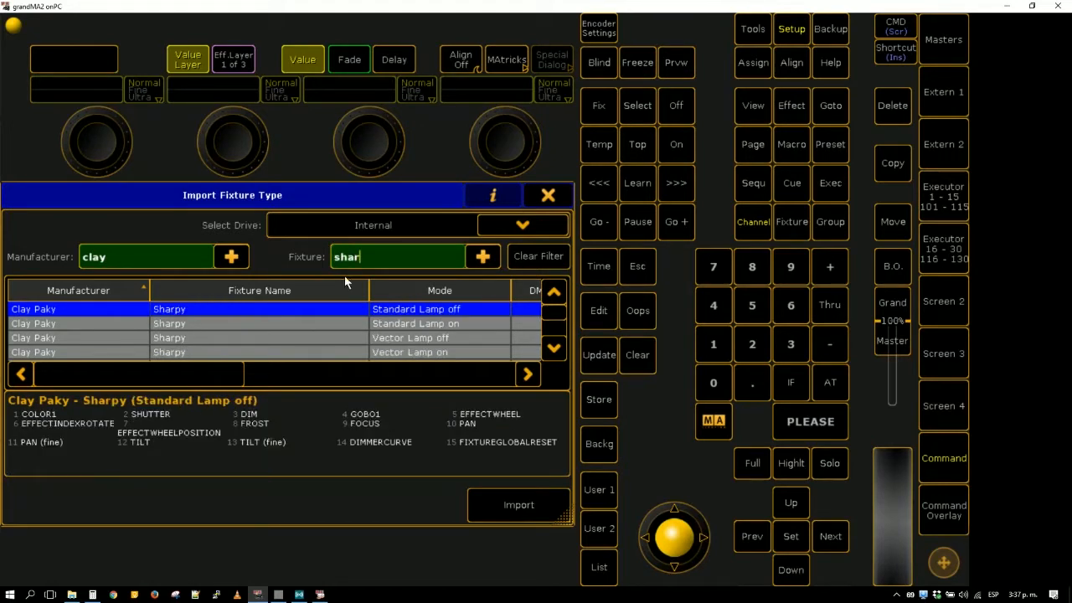
left_click(442, 328)
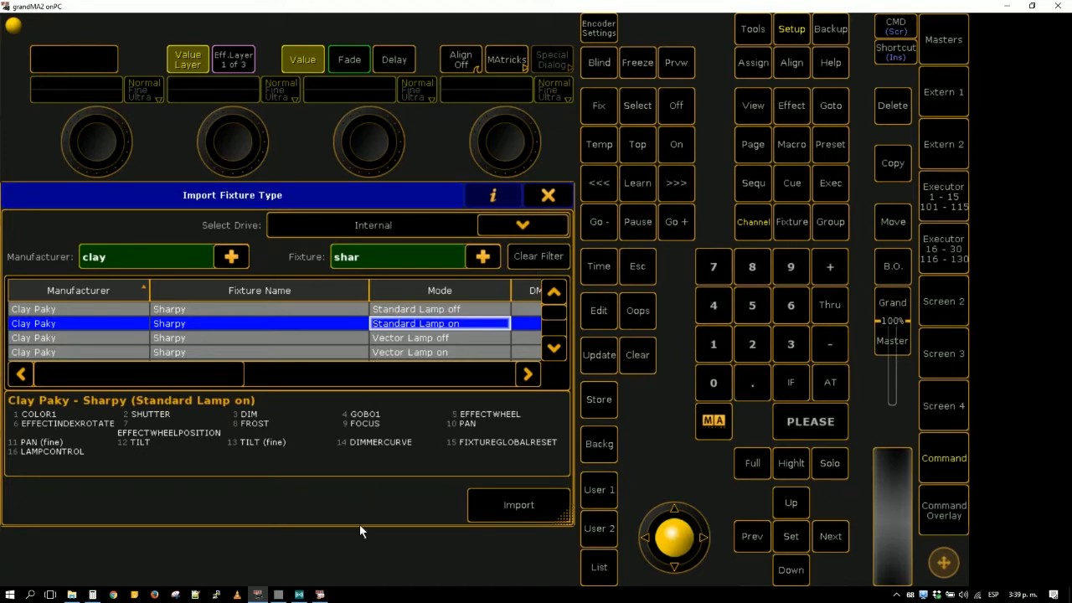
left_click(515, 506)
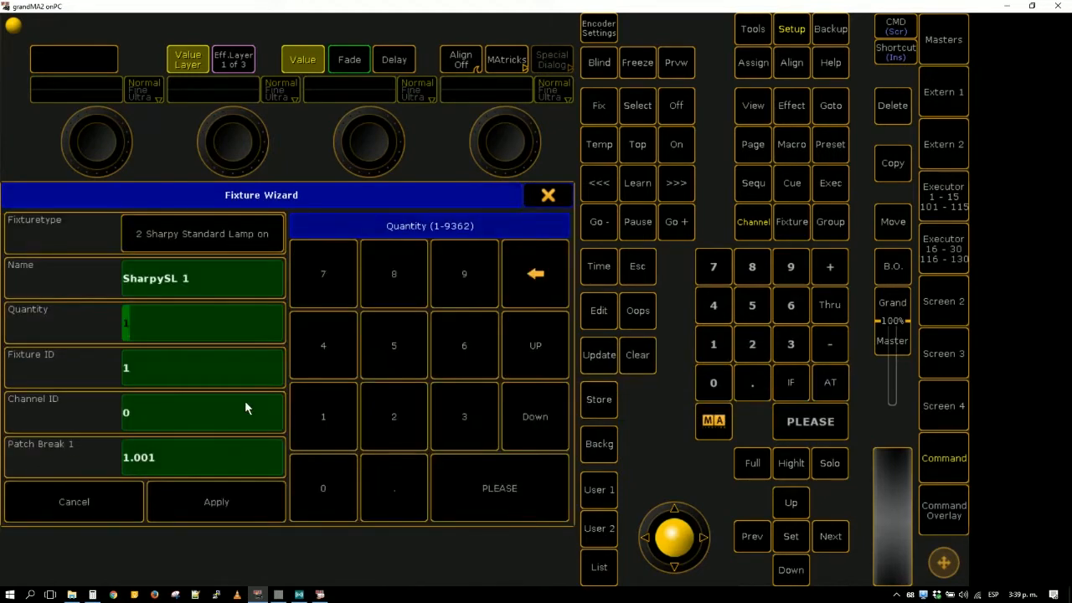
- Add 4 Sharpy fixtures to the layer, then leave the patch and the setup
type("4")
key("Return")
left_click(204, 503)
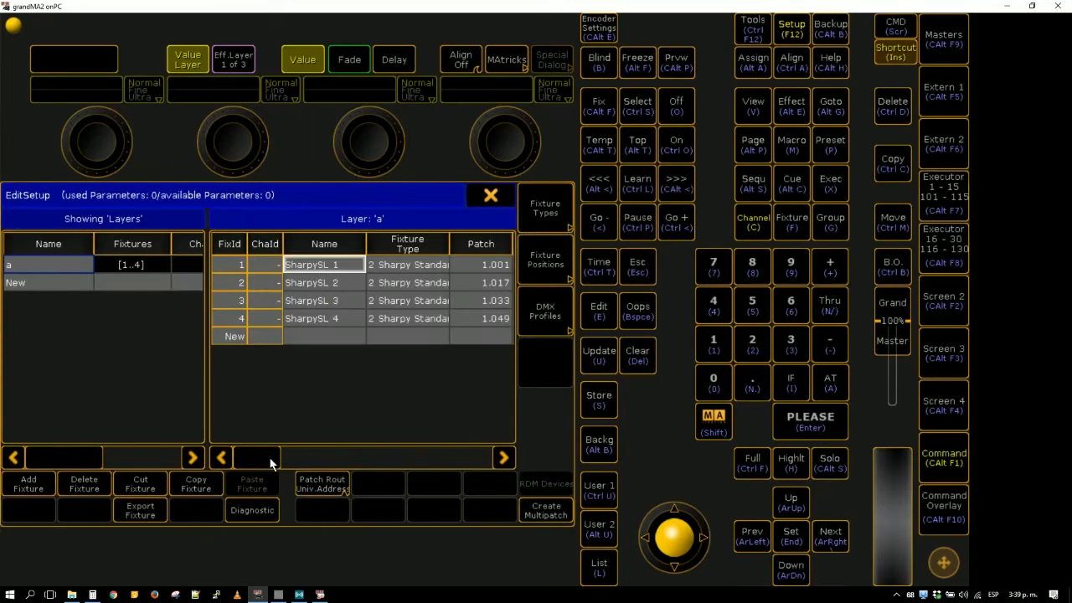
left_click(498, 197)
left_click(215, 388)
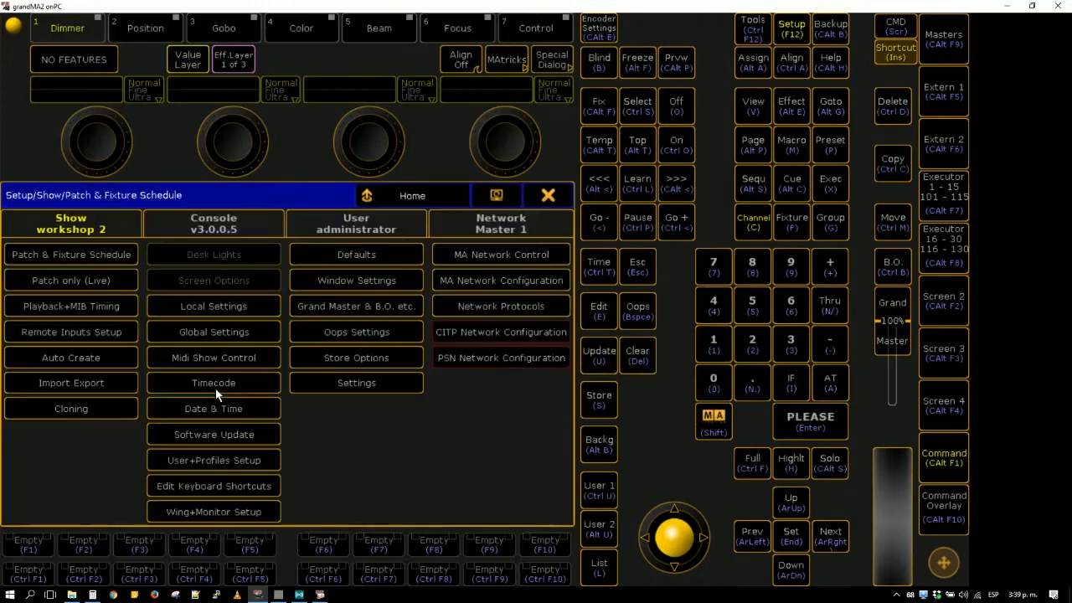
left_click(566, 204)
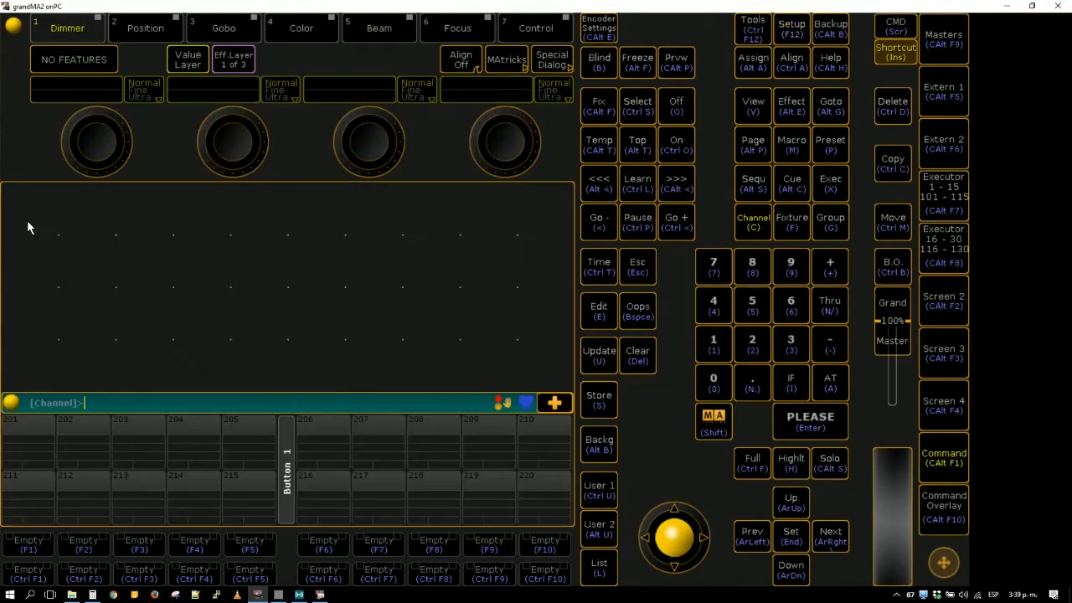
- Add a Fixture sheet window to the empty screen
left_click(27, 220)
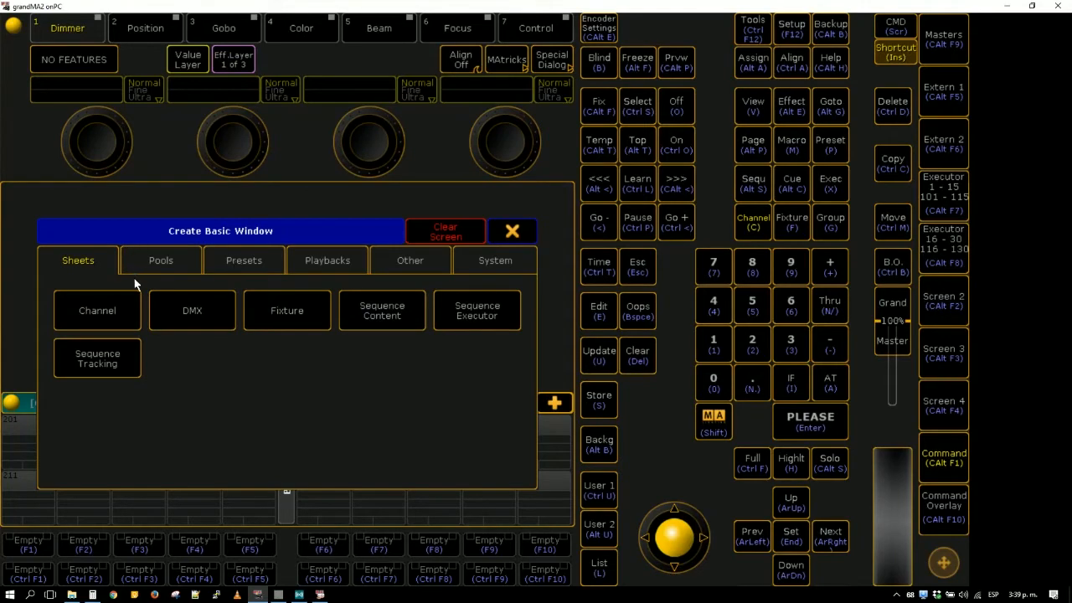
left_click(490, 276)
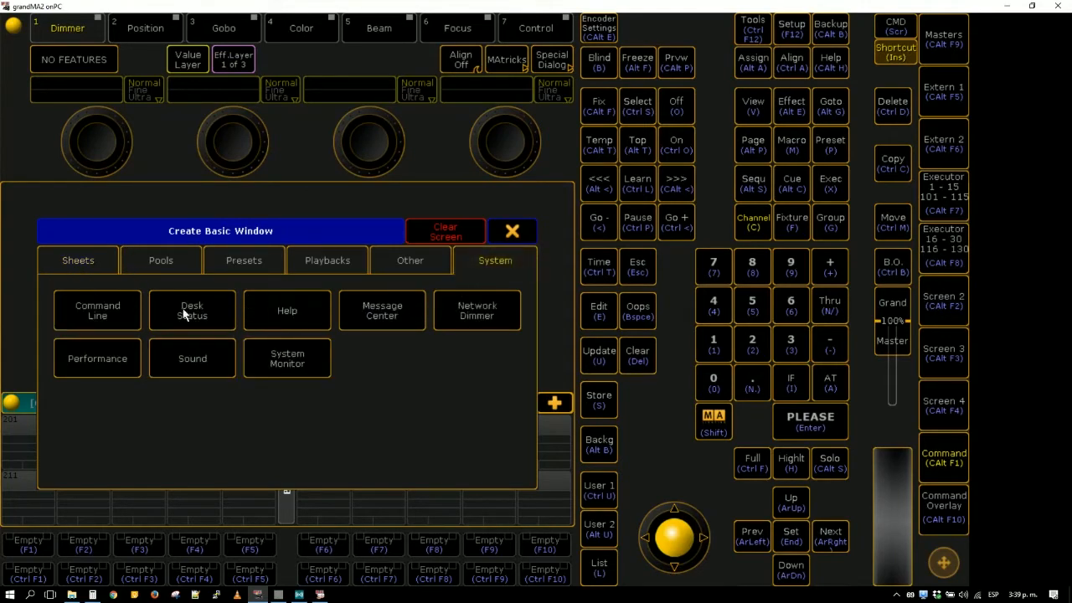
left_click(71, 268)
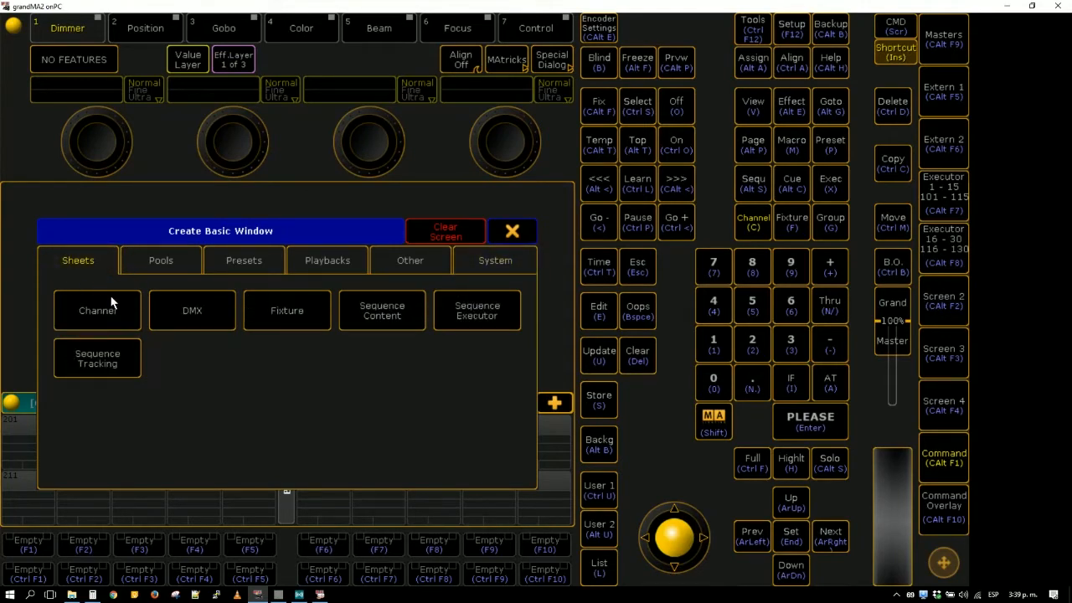
left_click(296, 330)
left_click_drag(219, 372, 221, 374)
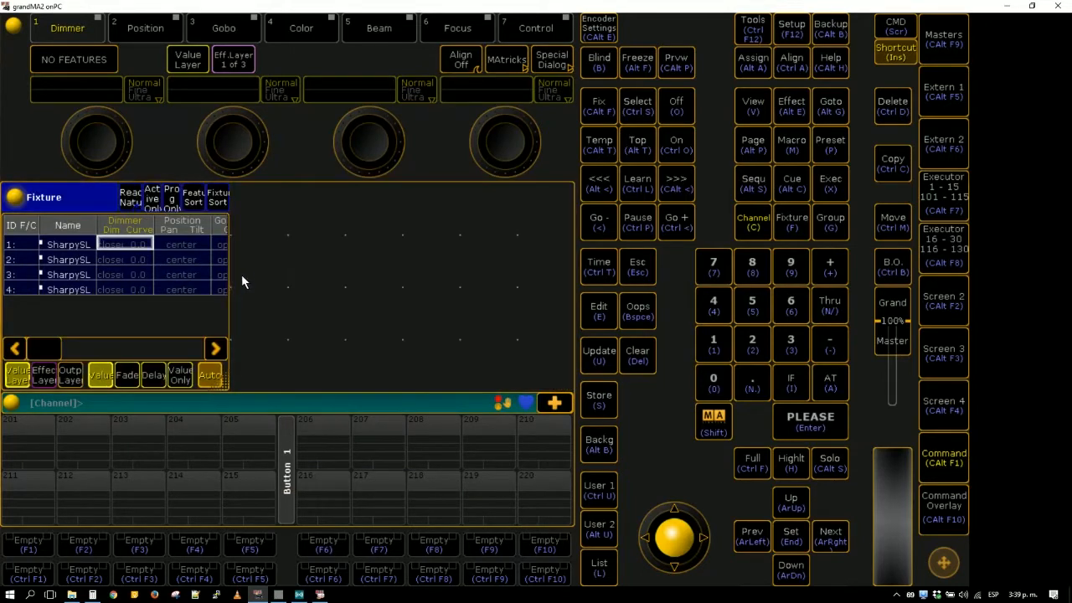
- Add a Stage View window beside the Fixture sheet and enlarge it to fill the remaining free height
left_click(248, 234)
left_click(490, 272)
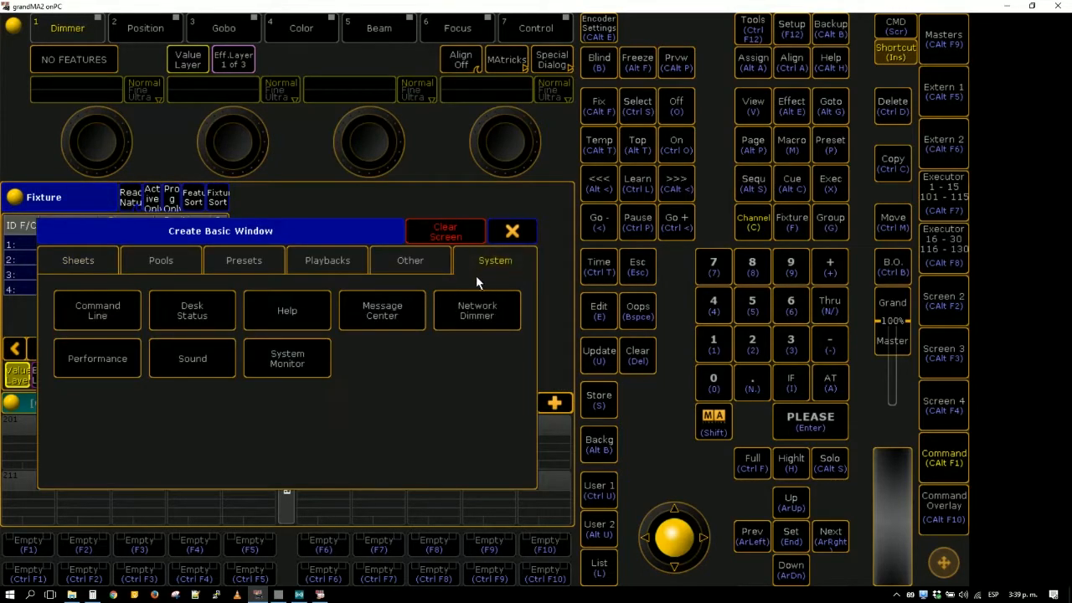
left_click(394, 267)
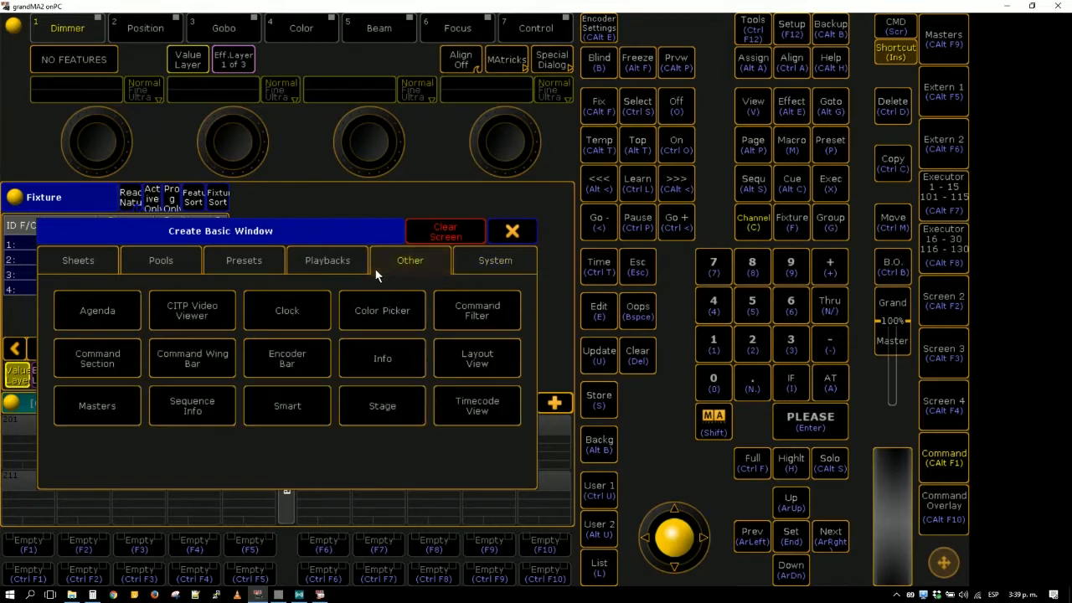
left_click(394, 412)
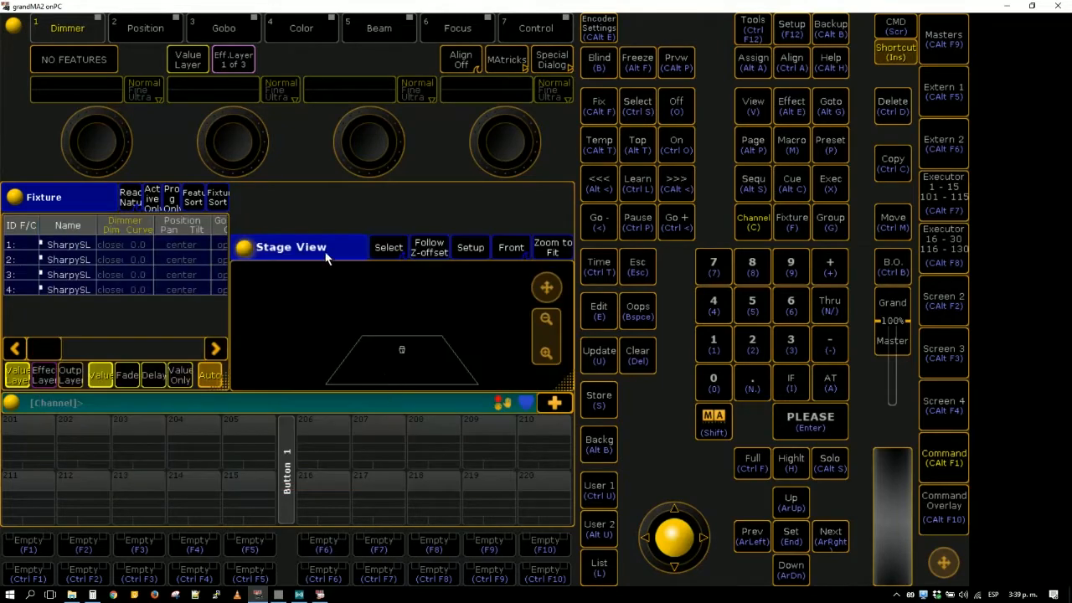
left_click_drag(325, 252, 328, 201)
left_click_drag(565, 334, 562, 375)
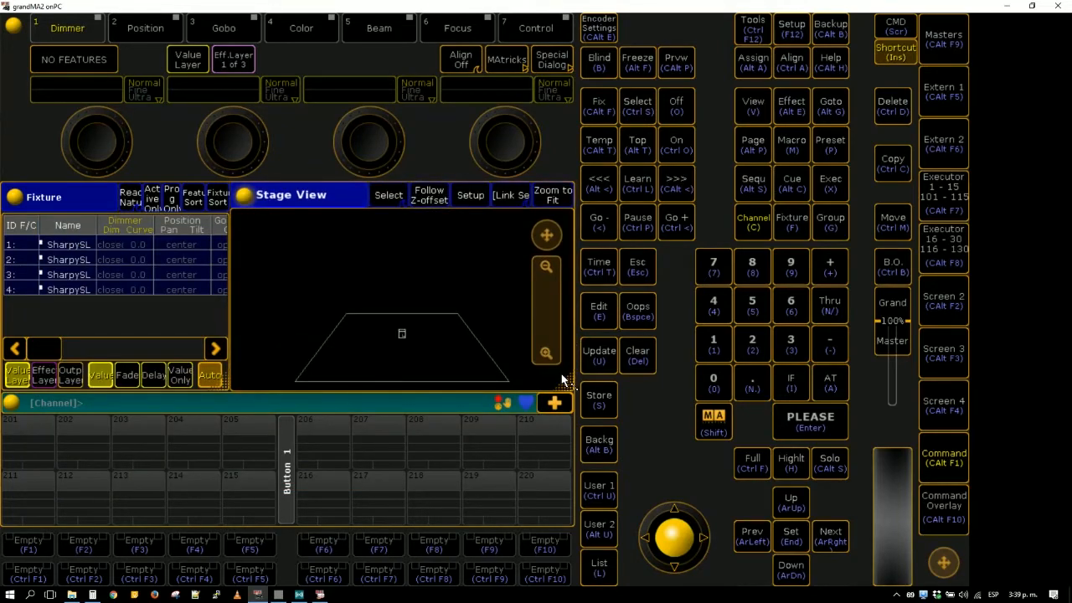
- Select all four Sharpy fixtures in the Stage View, turn on its Setup mode and try to spread them along X from -3
left_click_drag(377, 320, 417, 350)
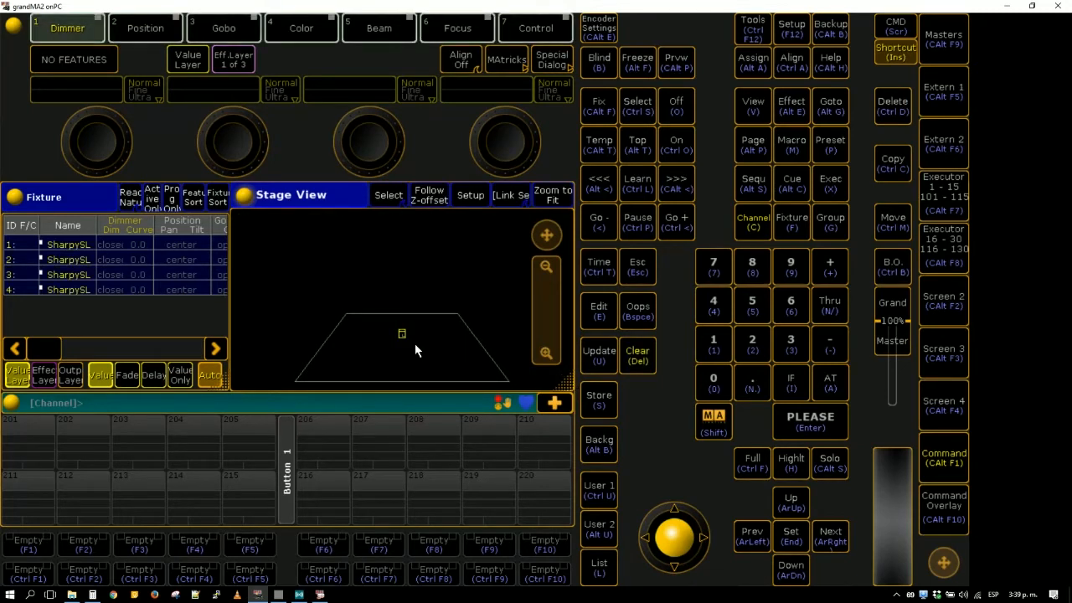
left_click(474, 200)
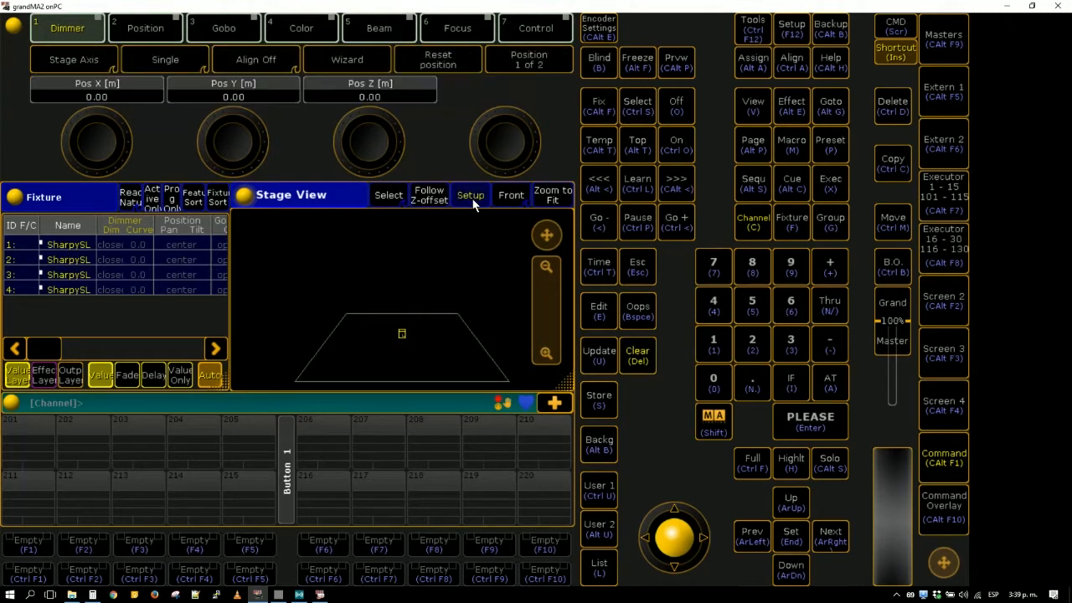
left_click(95, 85)
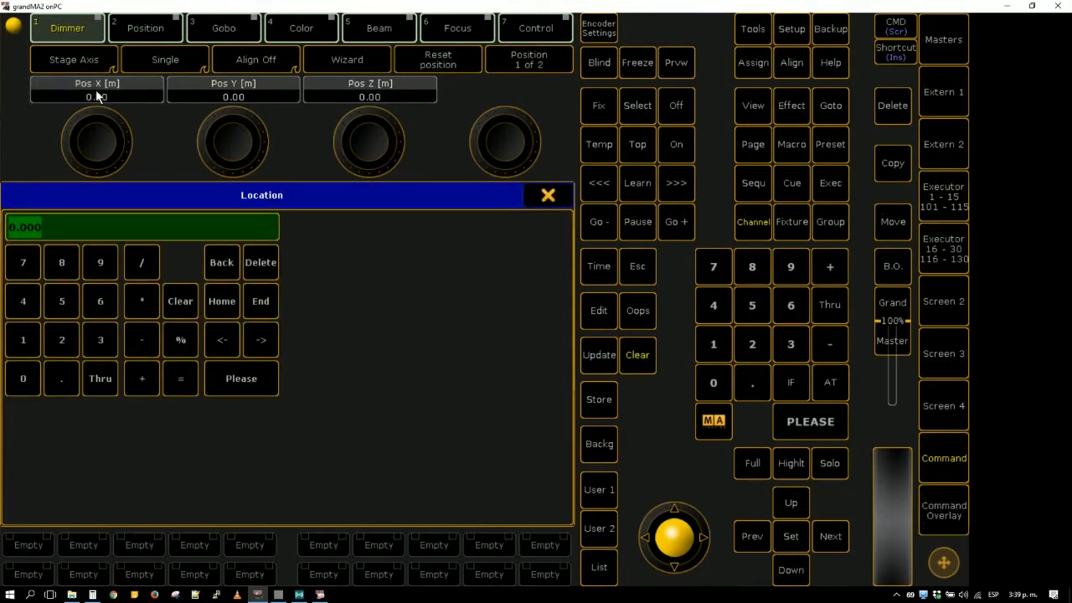
type("-3 3")
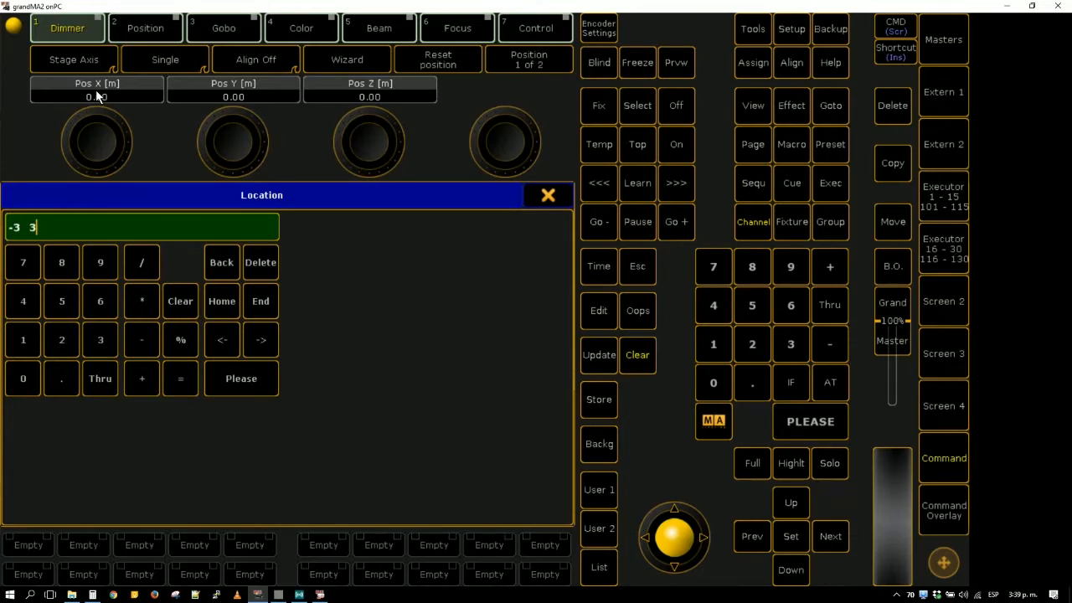
key("Return")
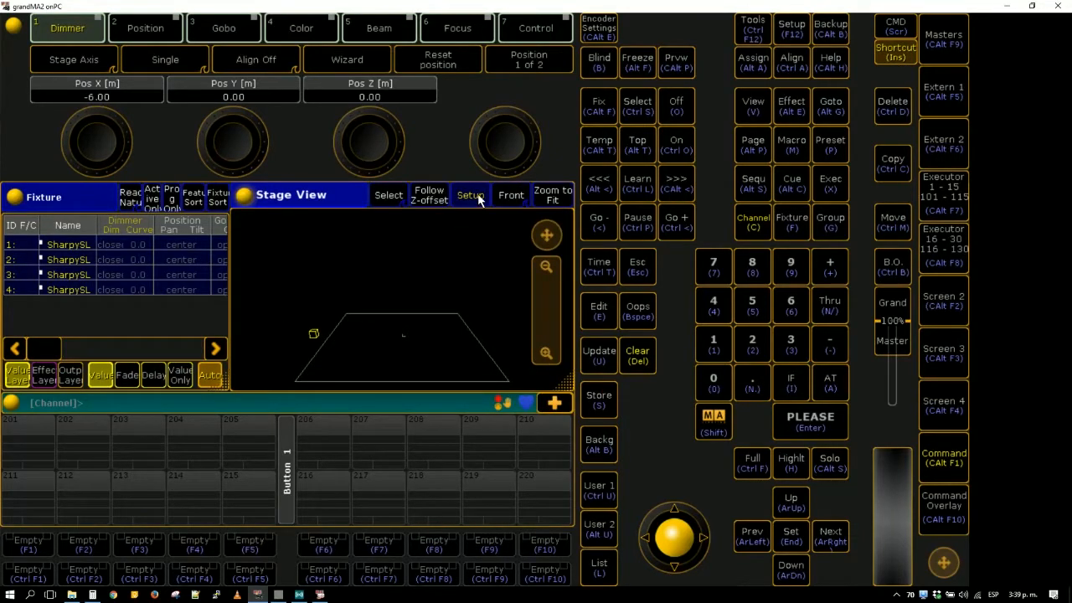
- Turn off the keyboard shortcuts, reselect the four fixtures and spread their Pos X evenly with -3 Thru 3
left_click(893, 52)
left_click_drag(252, 307, 322, 353)
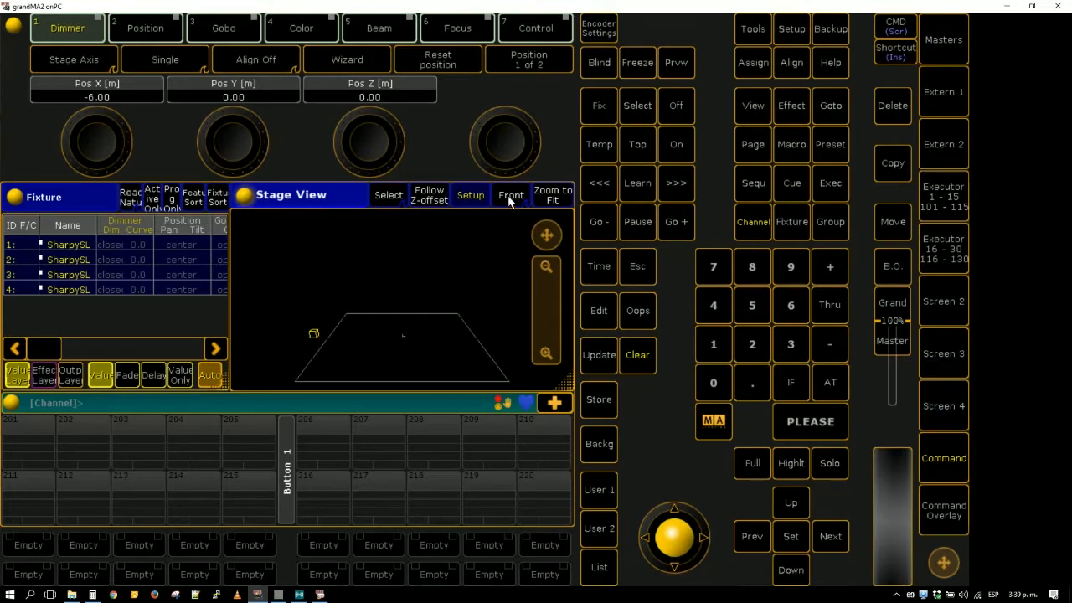
left_click(123, 96)
key("Escape")
left_click(123, 96)
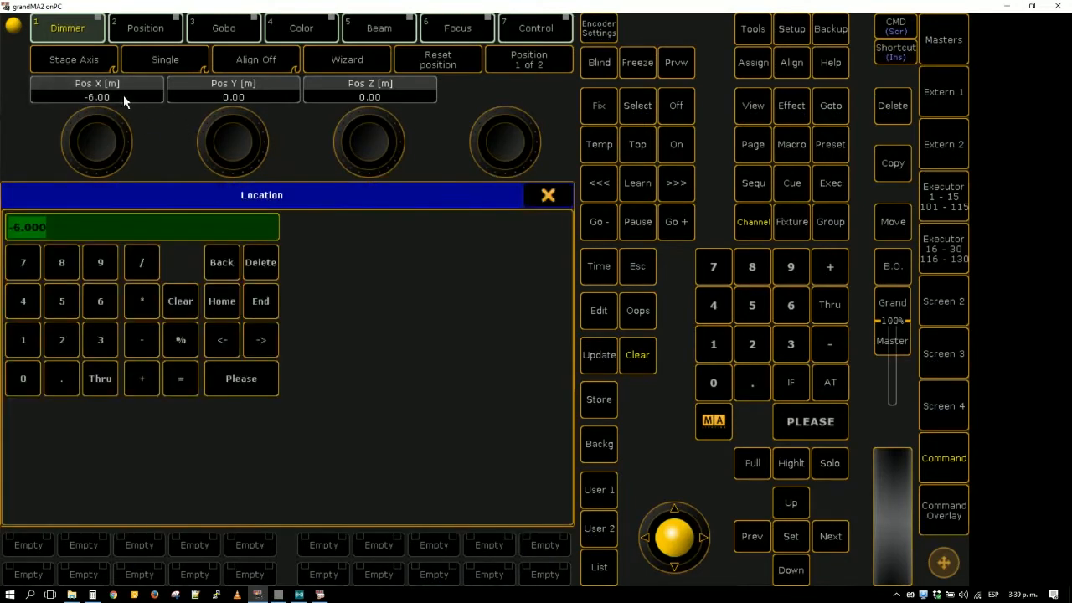
type("-3 ")
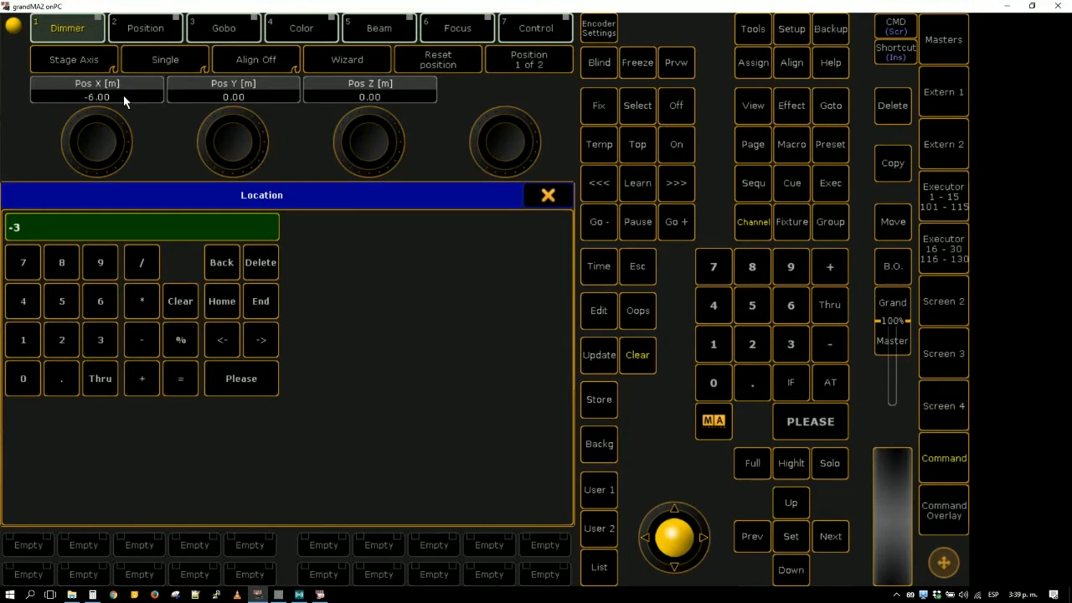
type("3")
key("Left")
left_click(103, 382)
left_click(103, 381)
key("BackSpace")
key("BackSpace")
key("BackSpace")
key("BackSpace")
key("BackSpace")
left_click(262, 379)
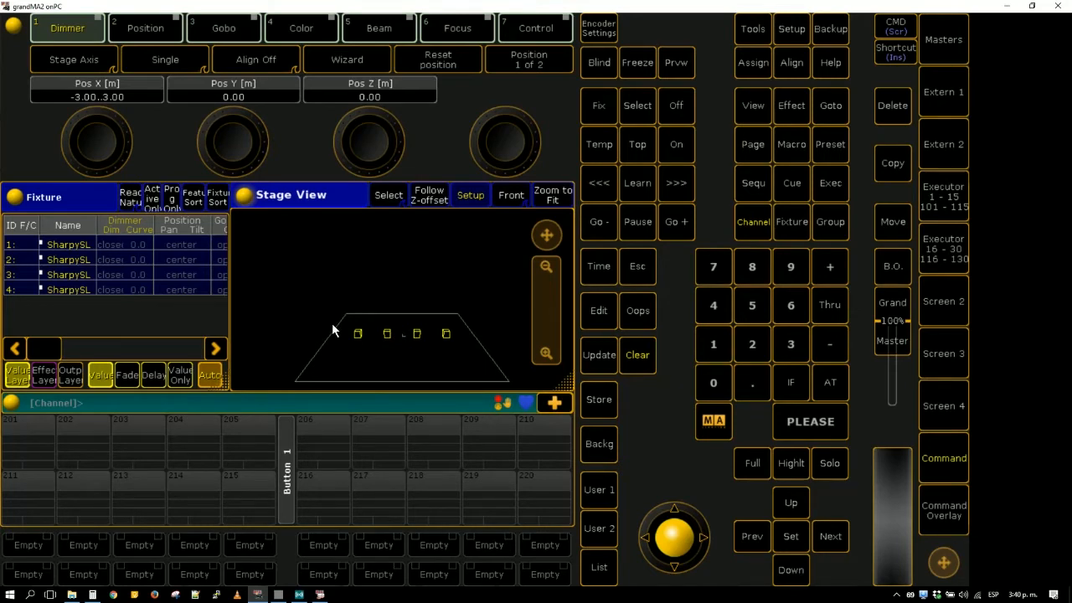
- Check the spread fixtures in MA 3D, reduce its window size and return to the grandMA2 Stage View
left_click(321, 595)
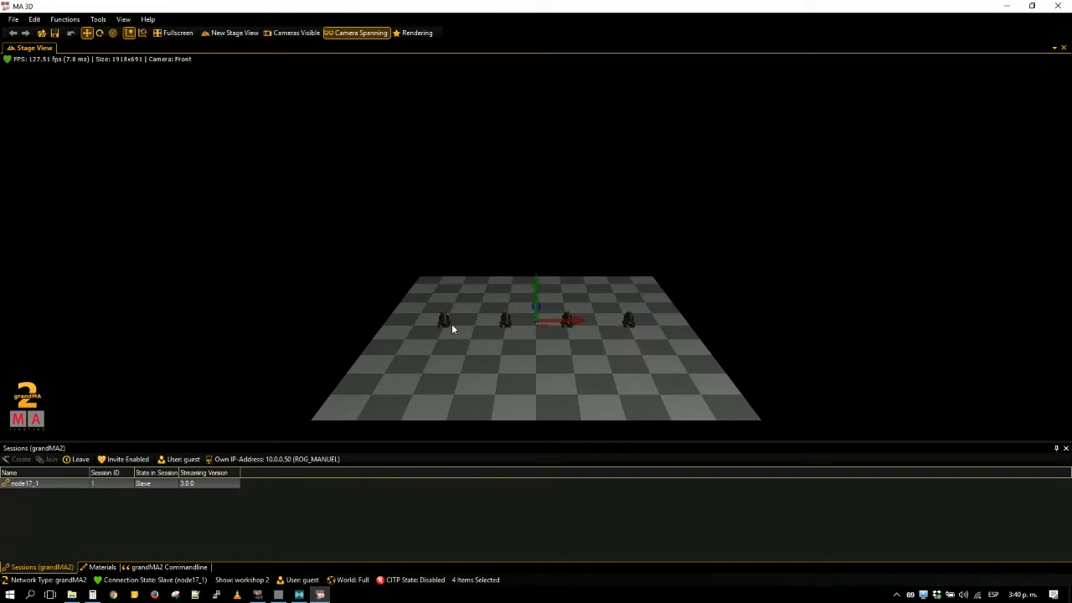
left_click_drag(425, 5, 536, 11)
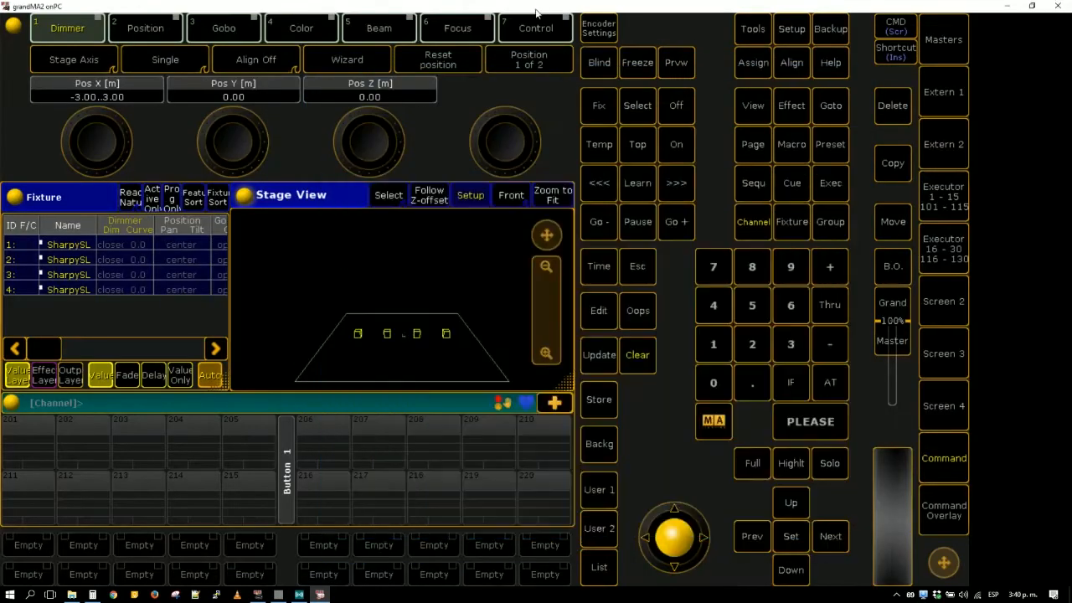
left_click(339, 297)
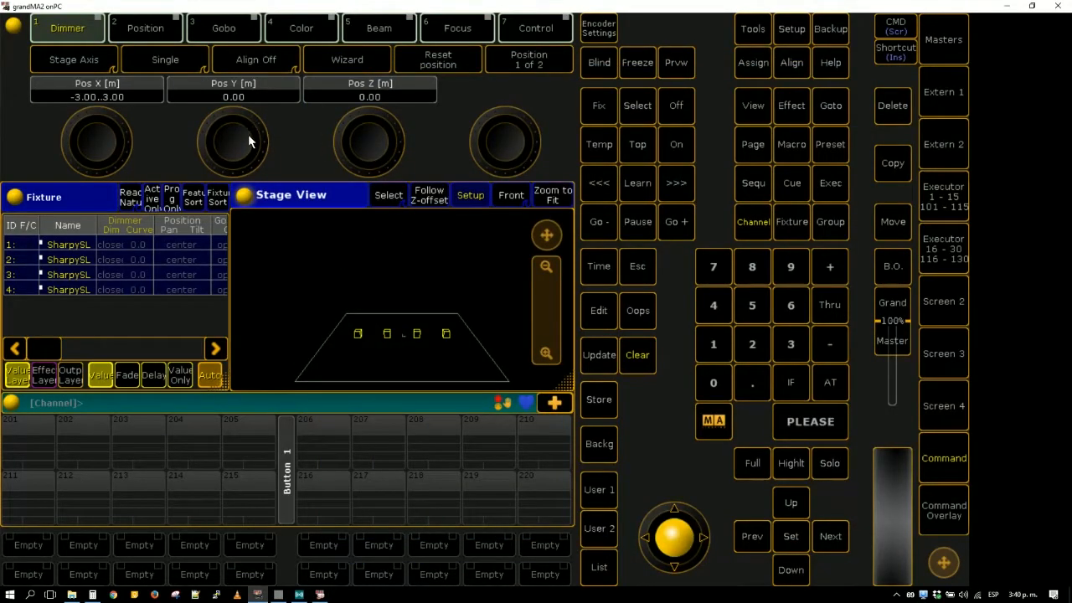
- Raise the four fixtures to a Pos Z of about 4.40 m, check them in MA 3D and clear the selection
left_click_drag(363, 149, 369, 88)
left_click(320, 594)
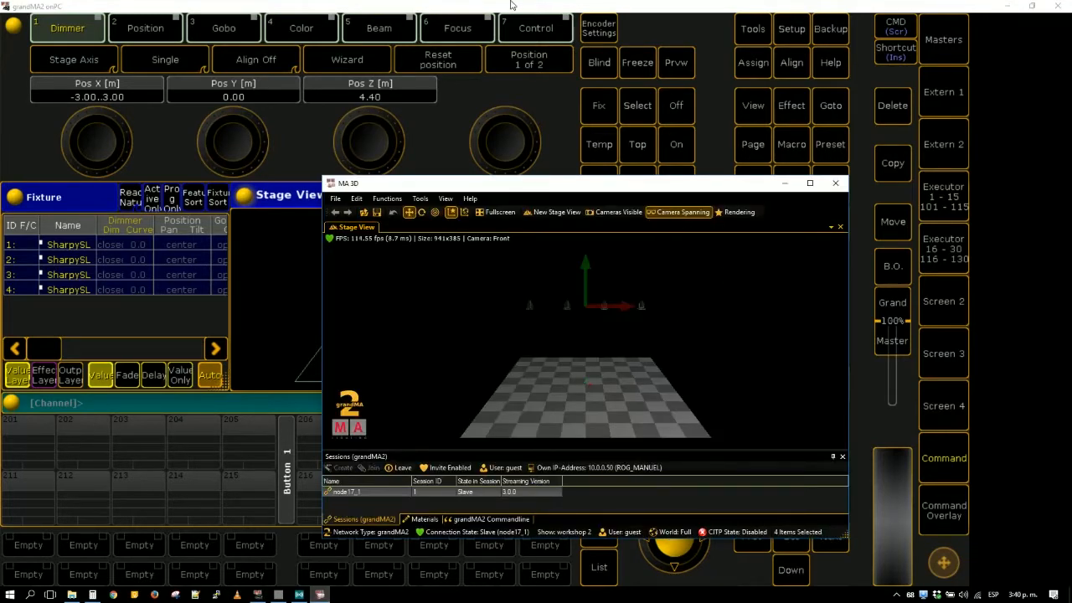
left_click(507, 5)
left_click(638, 365)
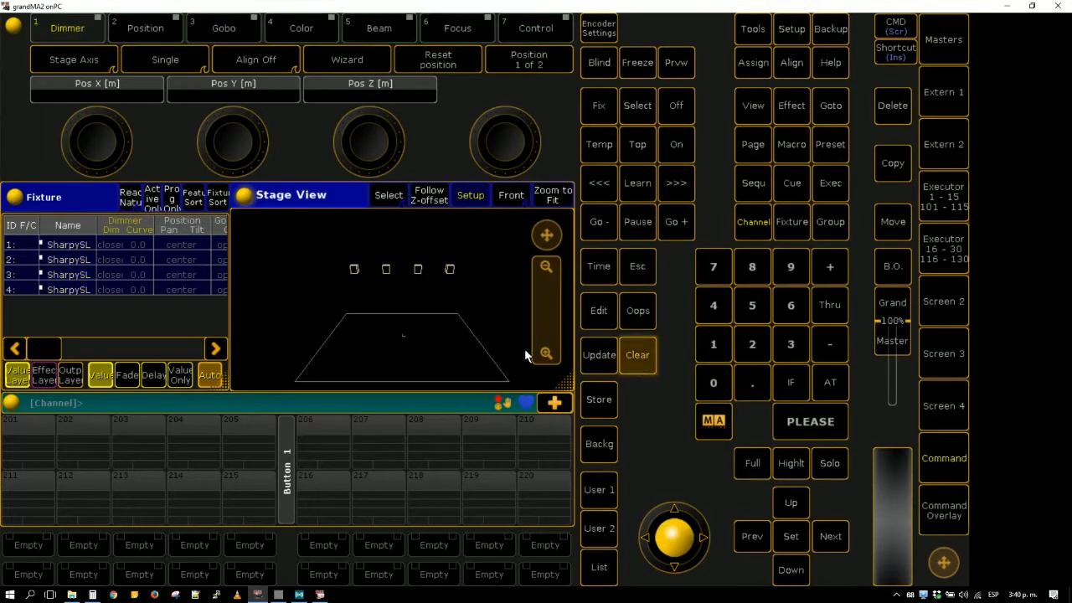
- Select all four SharpySL fixtures in the Fixture sheet, open their dimmers to full and check the beams in MA 3D
left_click_drag(80, 253, 72, 290)
left_click(643, 356)
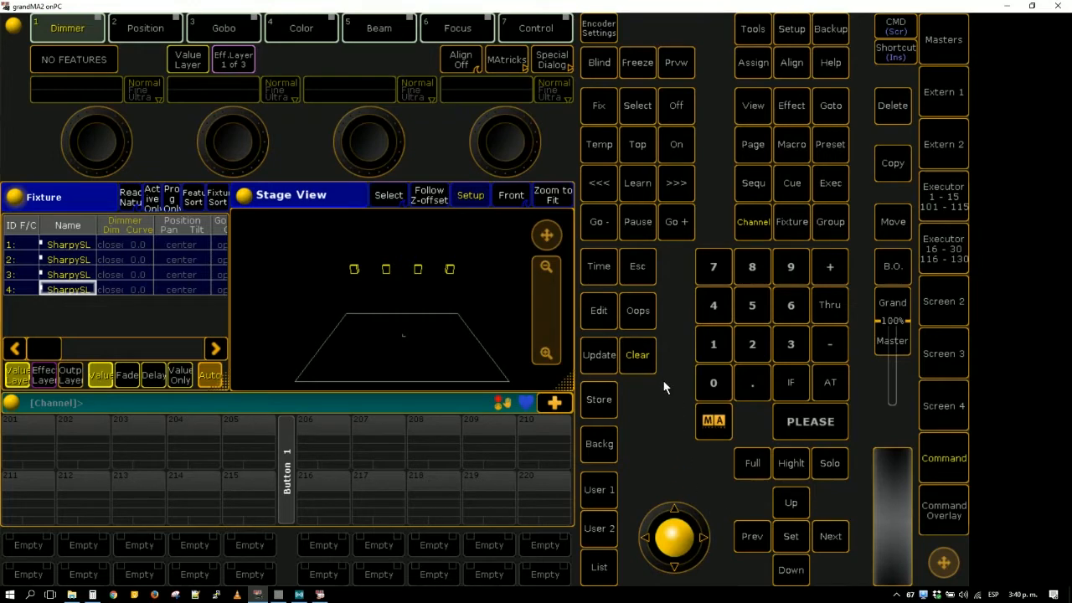
left_click(831, 384)
left_click(831, 385)
left_click(320, 594)
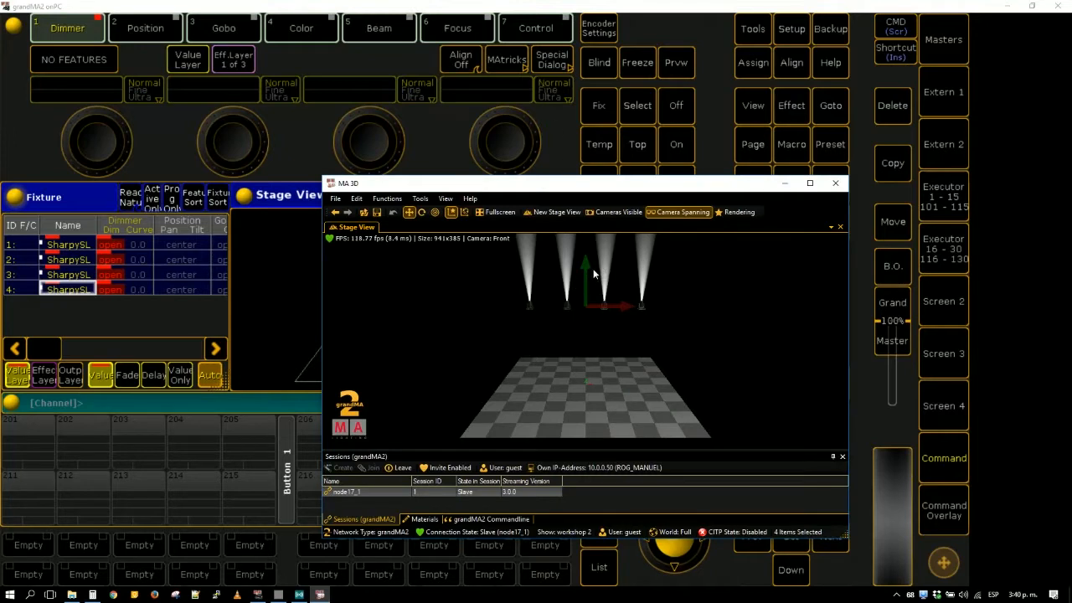
- Set the Pos Z of all four fixtures to 0 in grandMA2 and check their placement in MA 3D
left_click(528, 5)
left_click_drag(335, 248, 461, 302)
left_click(369, 97)
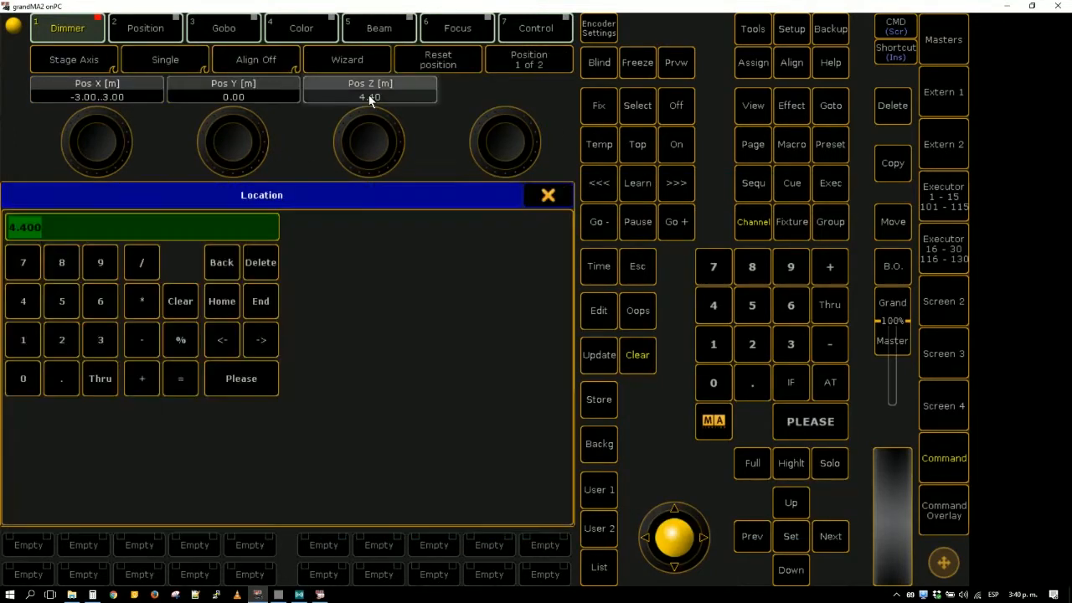
type("0")
key("Return")
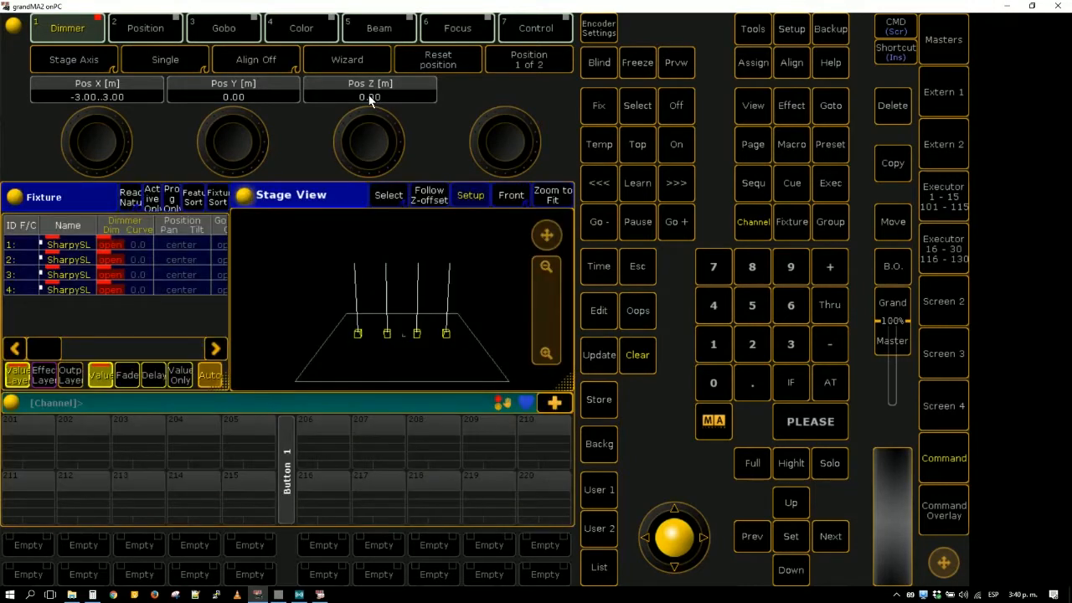
key("alt+Tab")
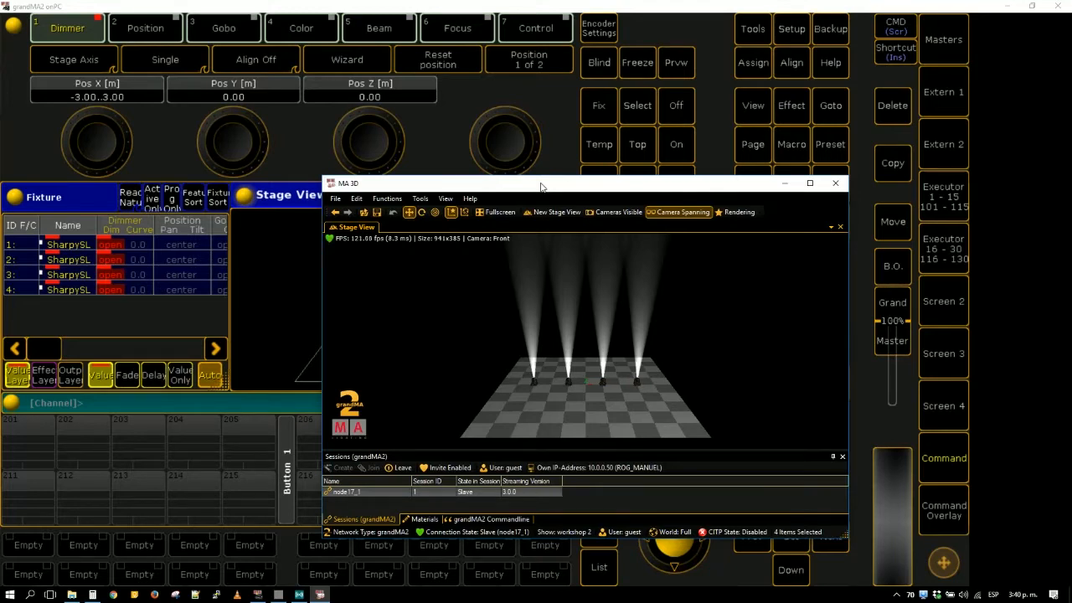
left_click(756, 5)
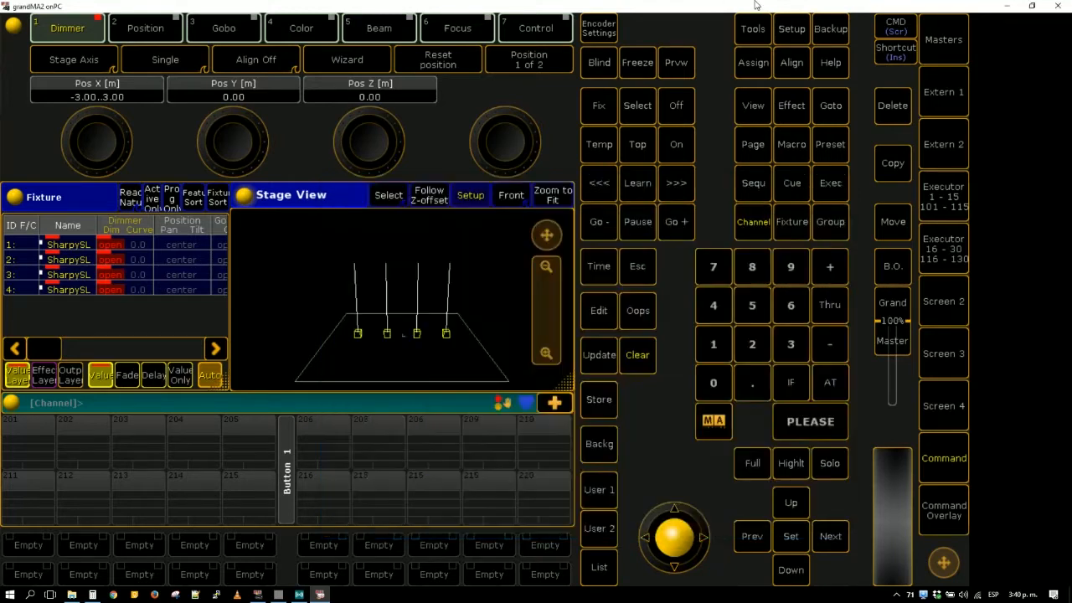
- Review the session and station settings in the grandMA2 MA Network Control setup
left_click(792, 31)
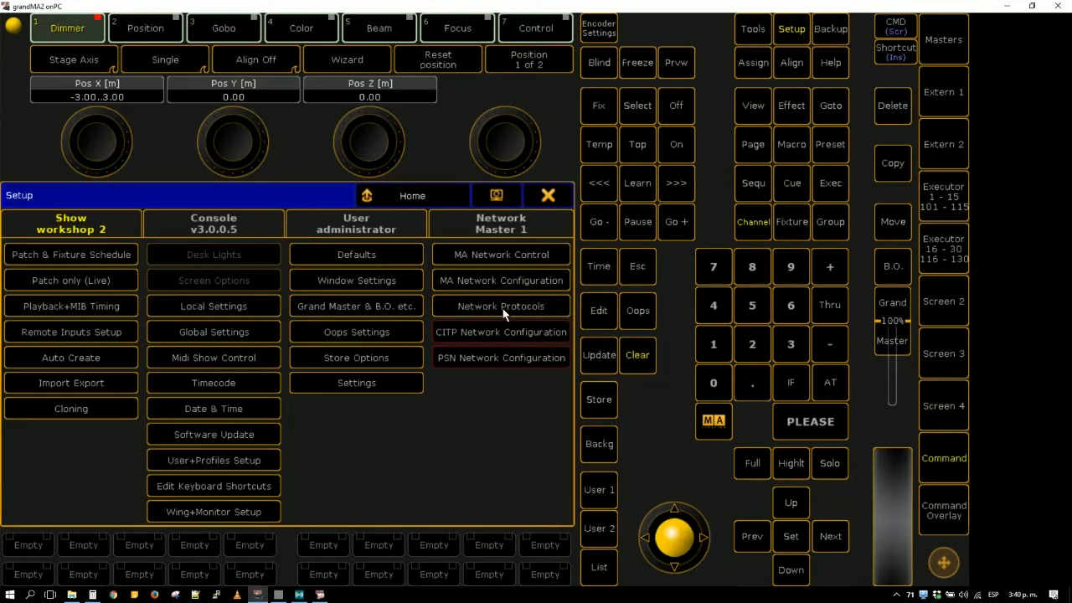
left_click(525, 259)
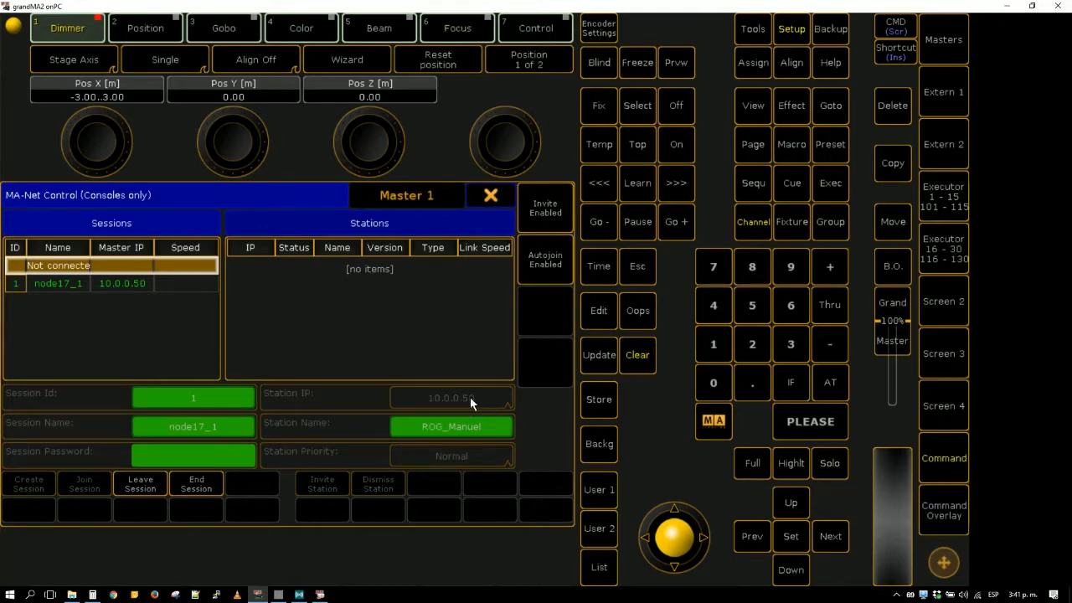
left_click(506, 189)
- Add a second Artnet line in the Network Protocols, make it valid and set its mode to Input
left_click(490, 305)
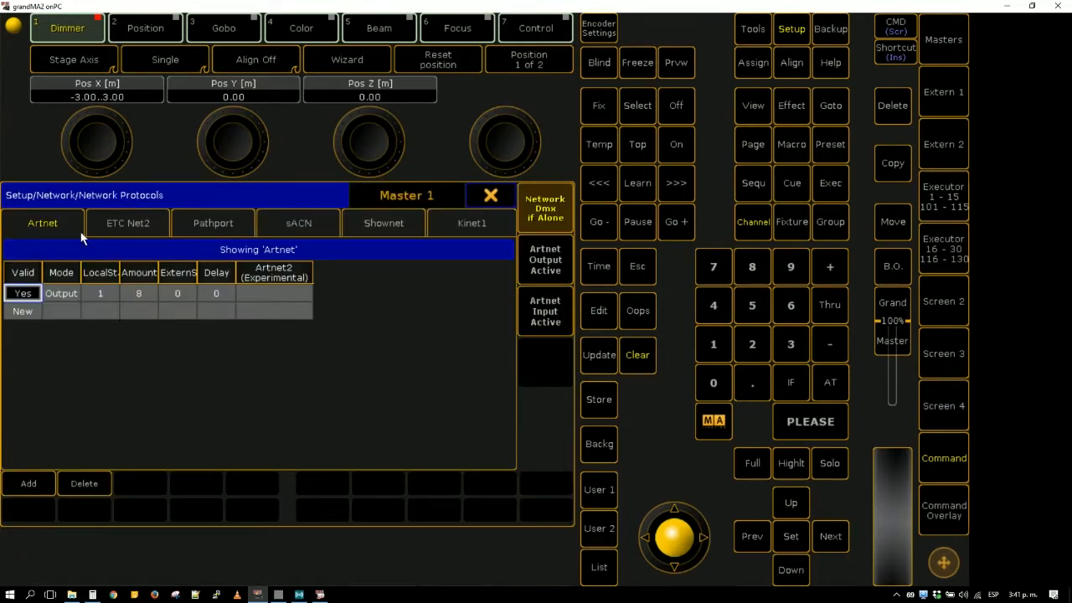
left_click(55, 223)
left_click(33, 315)
left_click(37, 314)
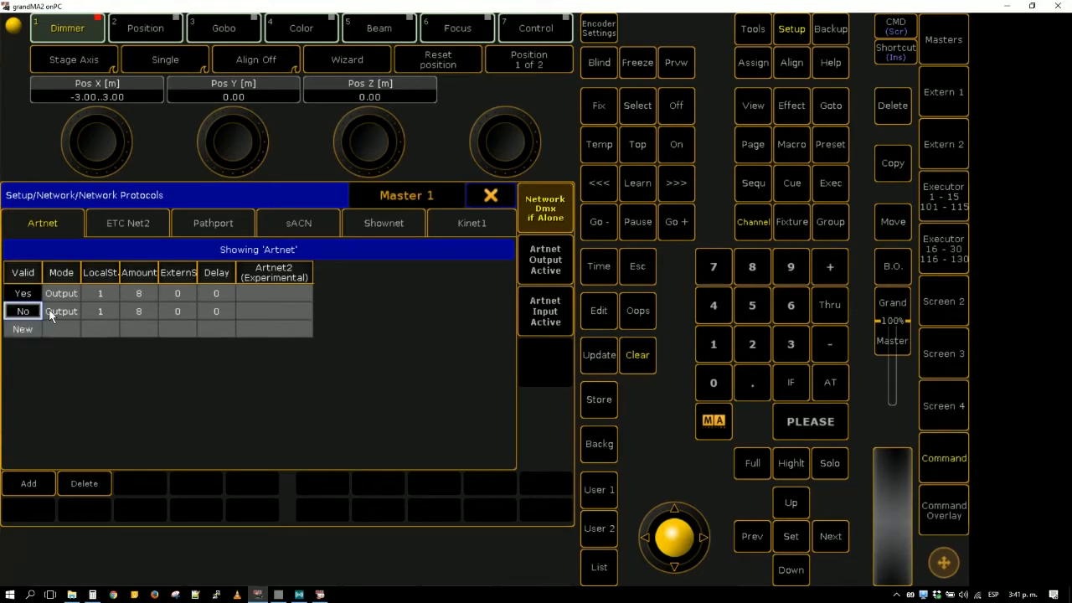
left_click(50, 310)
left_click(52, 310)
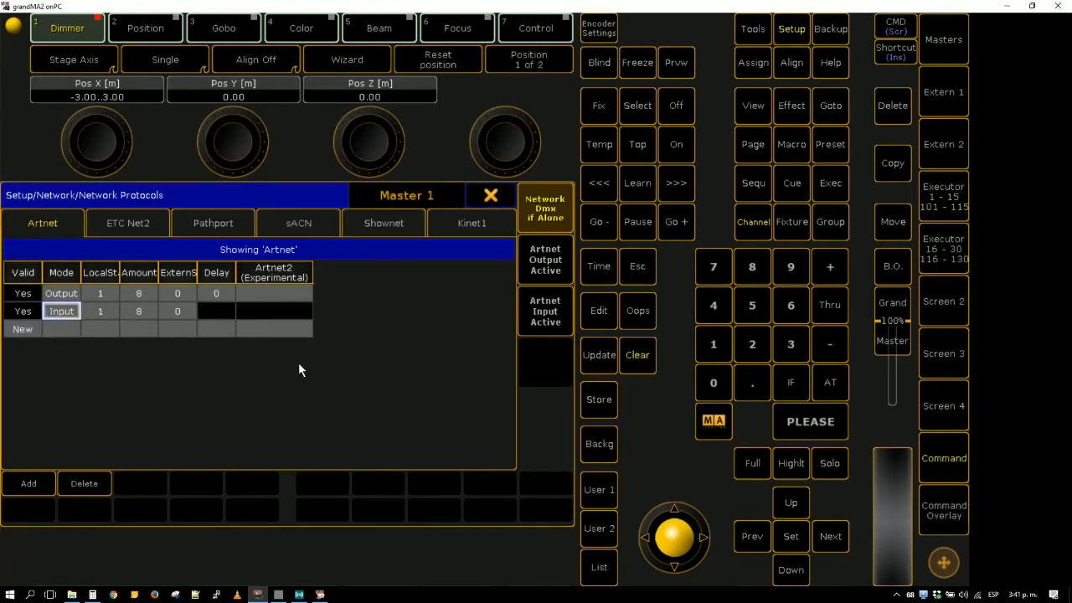
- Activate both Artnet output and Artnet input, and leave the network setup
left_click(542, 274)
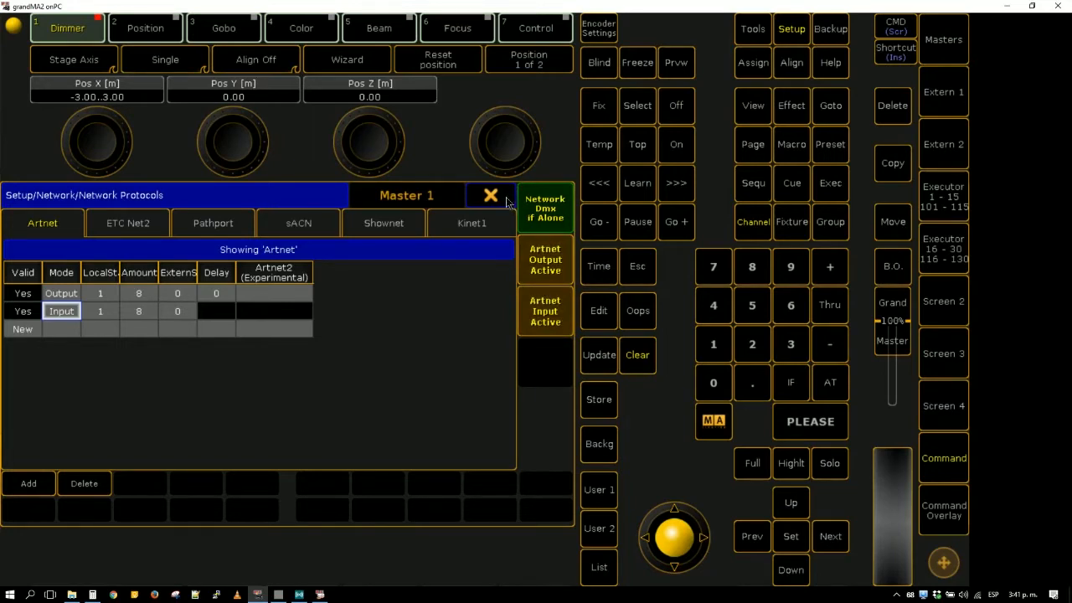
left_click(505, 195)
left_click(548, 198)
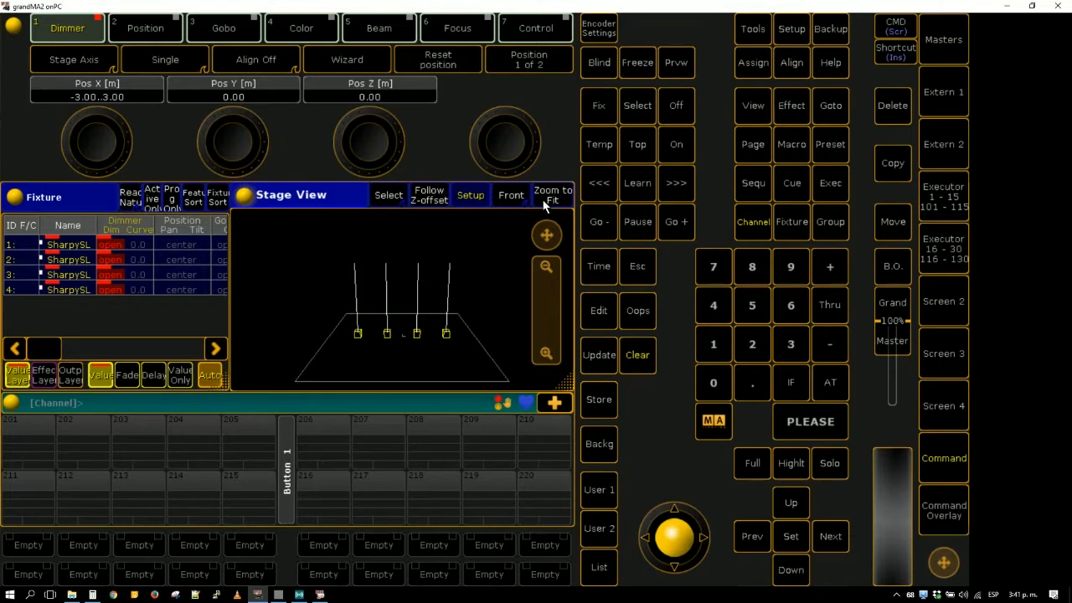
- Add a Universes pool window to the empty Extern 1 screen and shrink it to one row of three universes
left_click(949, 97)
mouse_move(685, 6)
left_mouse_down()
mouse_move(705, 39)
mouse_move(698, 0)
left_mouse_up()
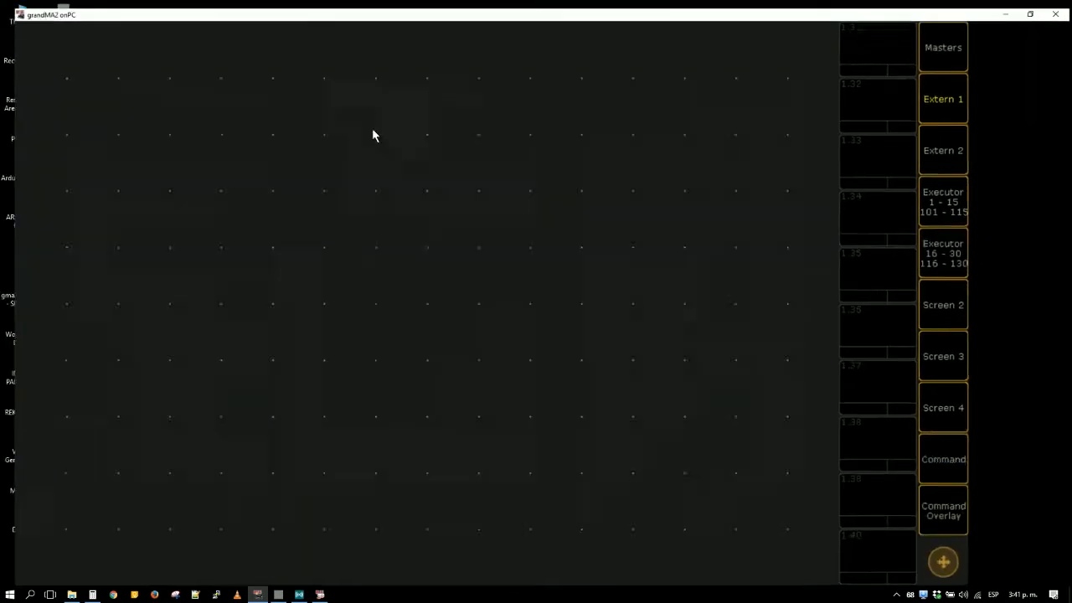
left_click(160, 153)
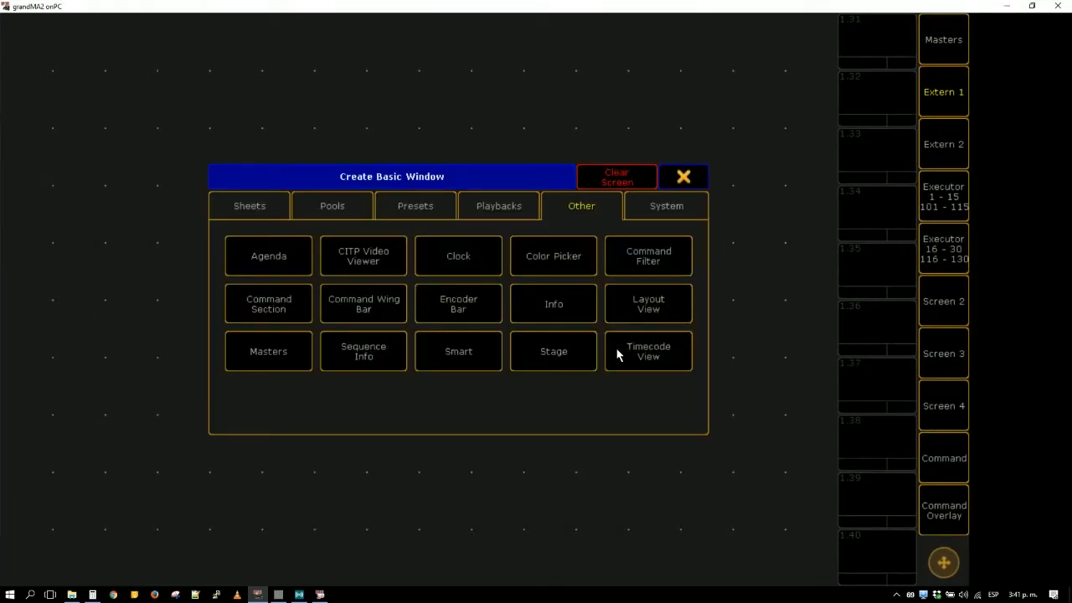
left_click(668, 216)
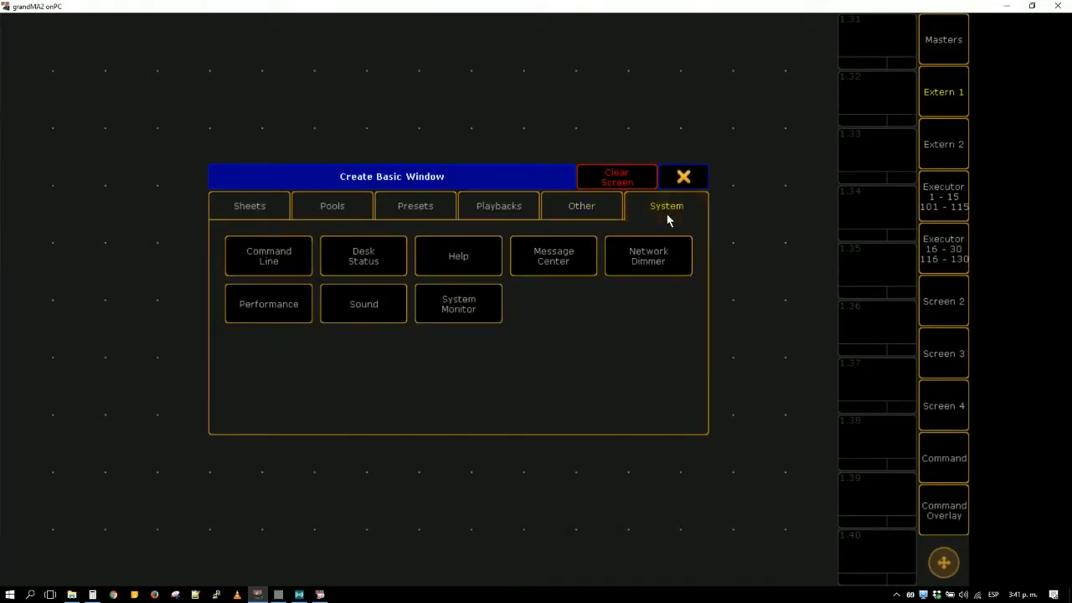
left_click(265, 212)
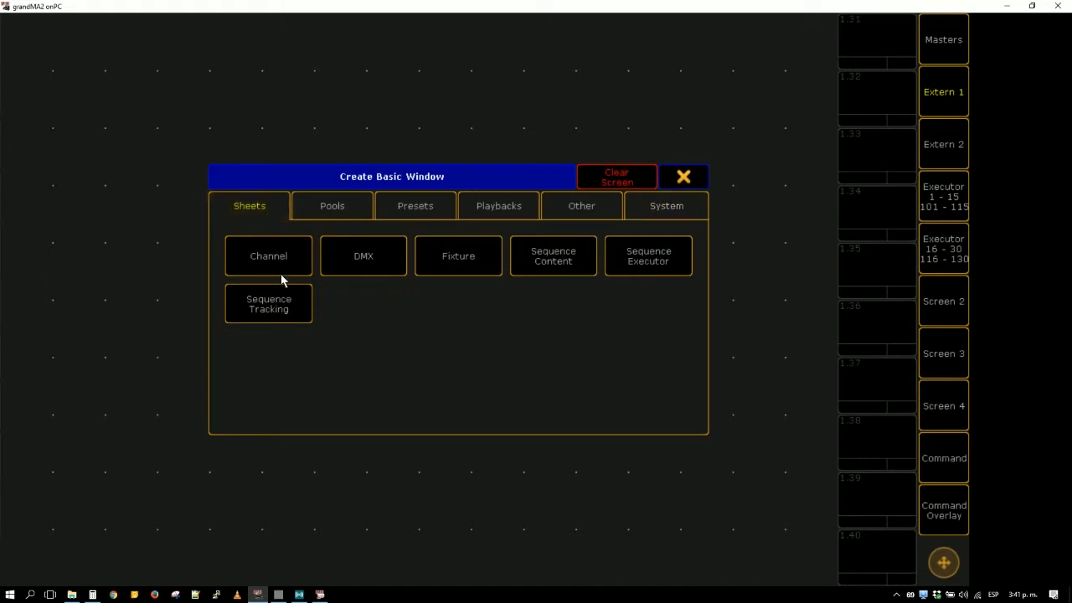
left_click(328, 214)
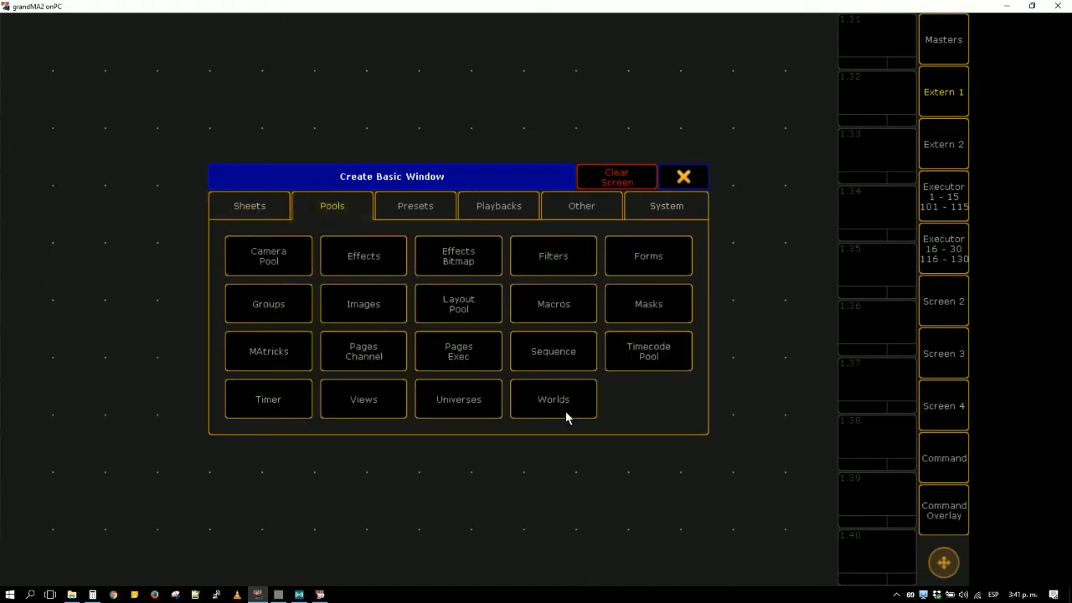
left_click(478, 406)
left_click_drag(843, 574, 209, 74)
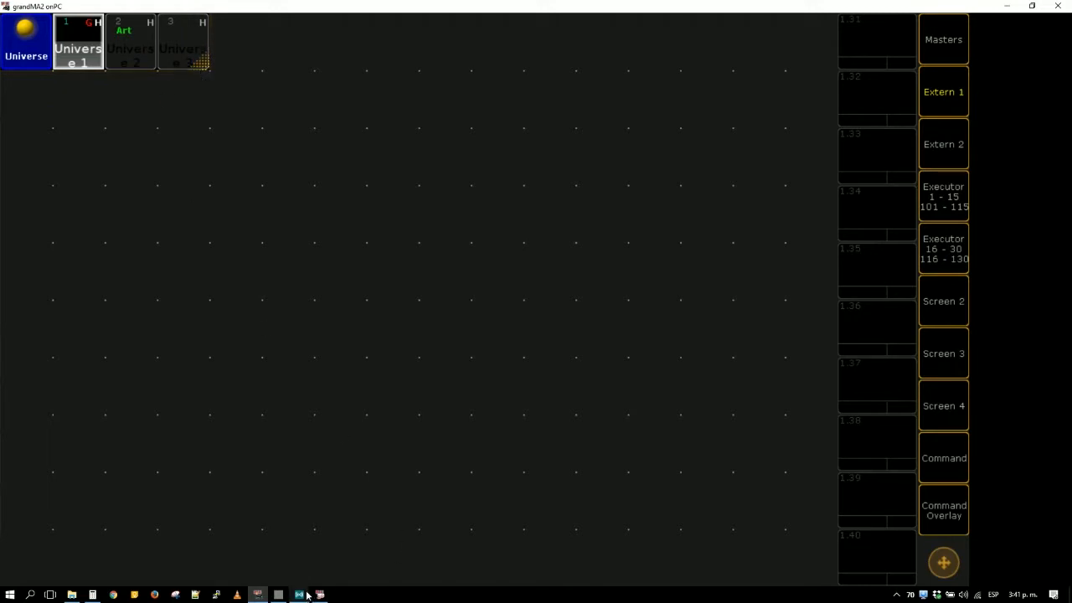
- Switch to vvvv and close the empty 0.v4p patch window
left_click(278, 595)
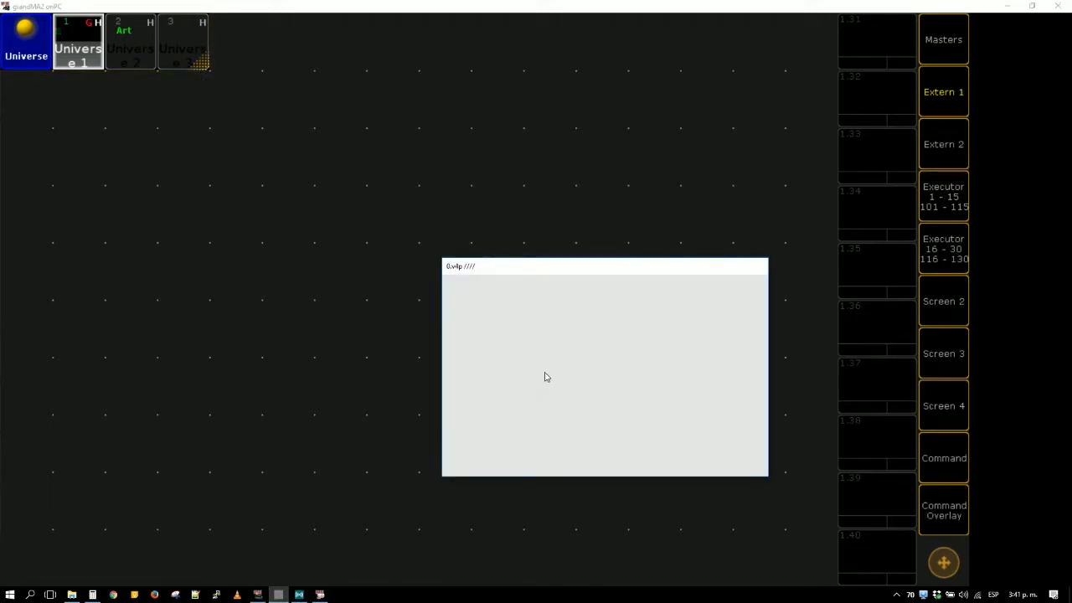
key("ctrl+w")
left_click(581, 305)
left_click(572, 343)
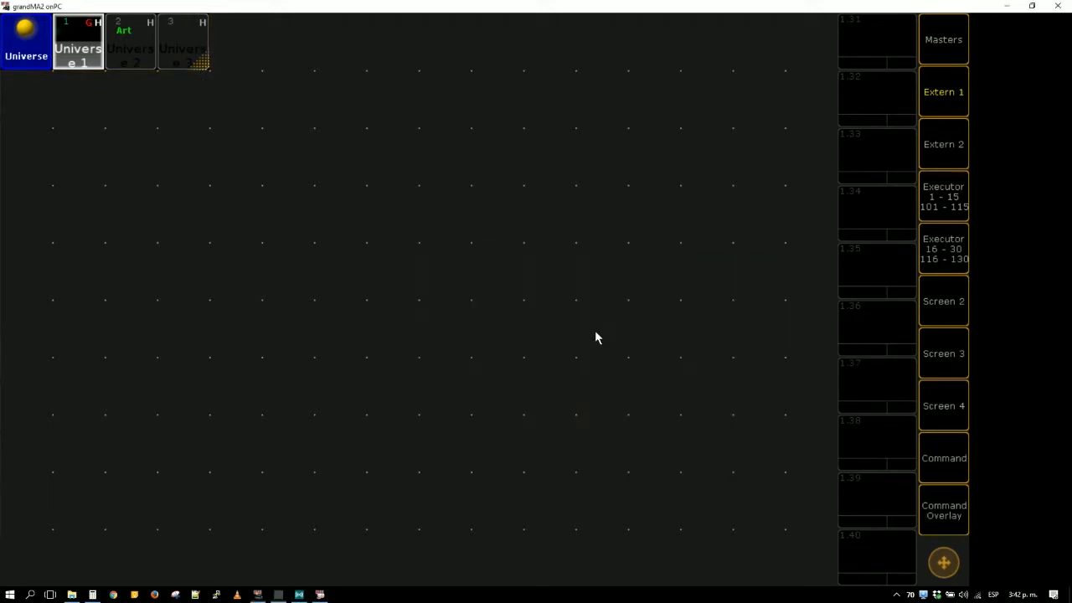
- Browse to the Desktop folder in File Explorer and launch vvvv from its vvvv.exe shortcut
left_click(115, 596)
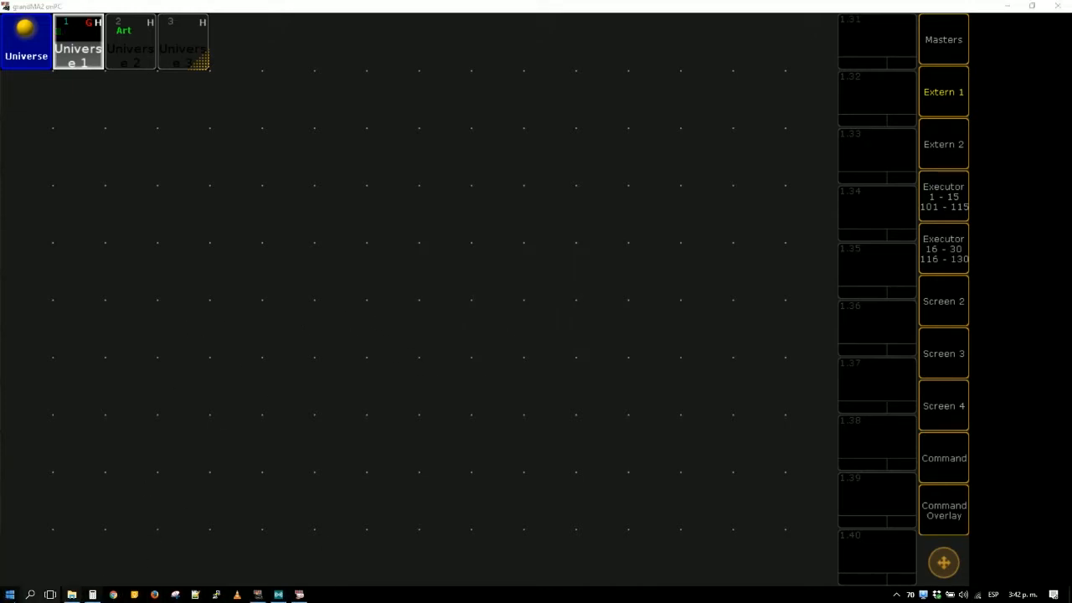
left_click(72, 595)
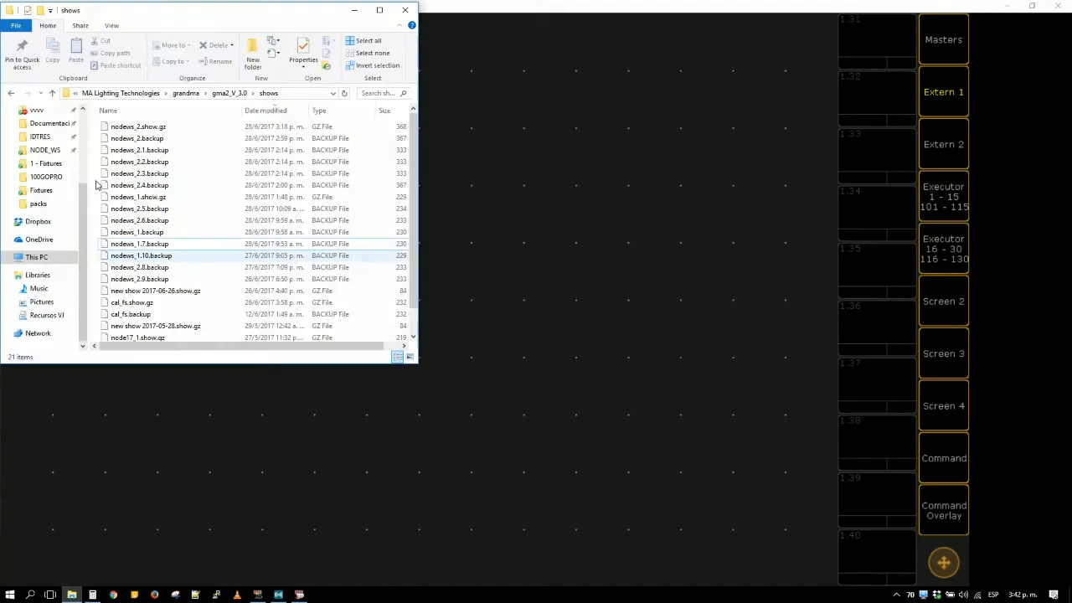
left_click(37, 256)
key("alt+Left")
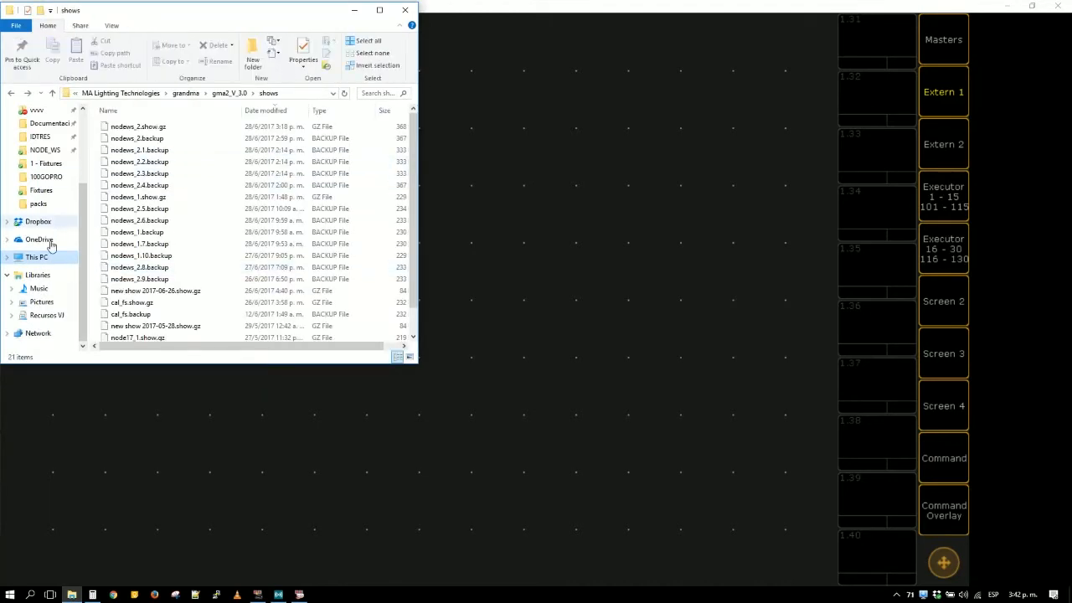
scroll(50, 248, "up", 3)
left_click(33, 134)
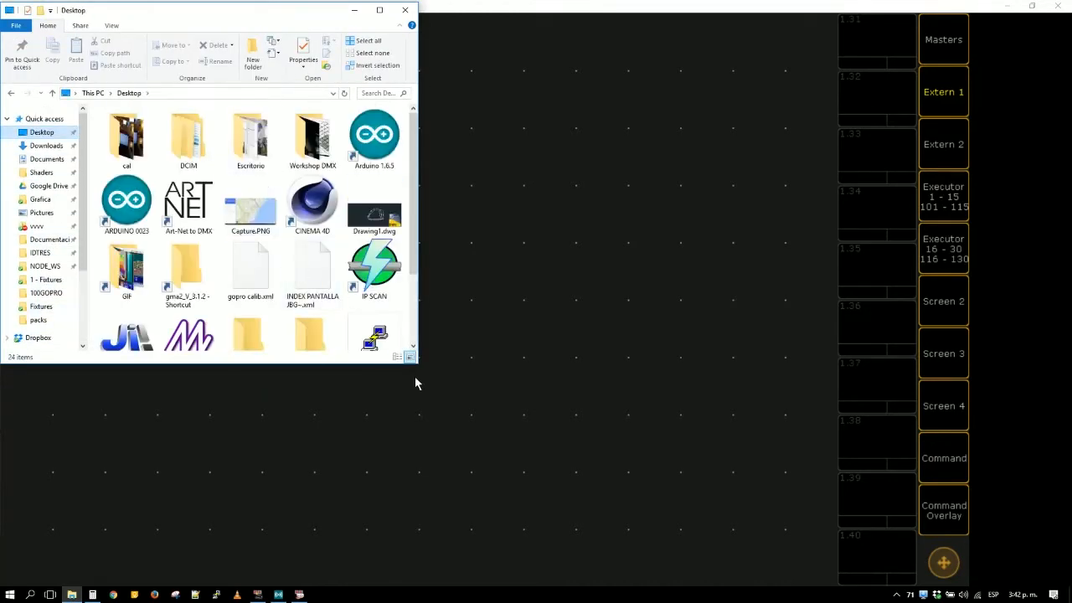
left_click_drag(418, 364, 699, 511)
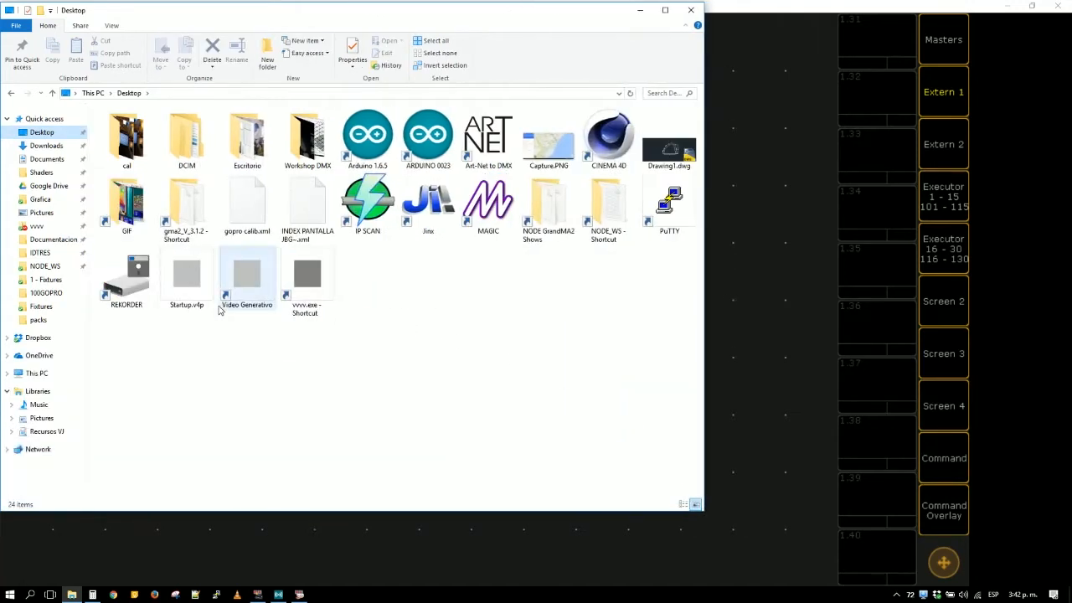
double_click(324, 299)
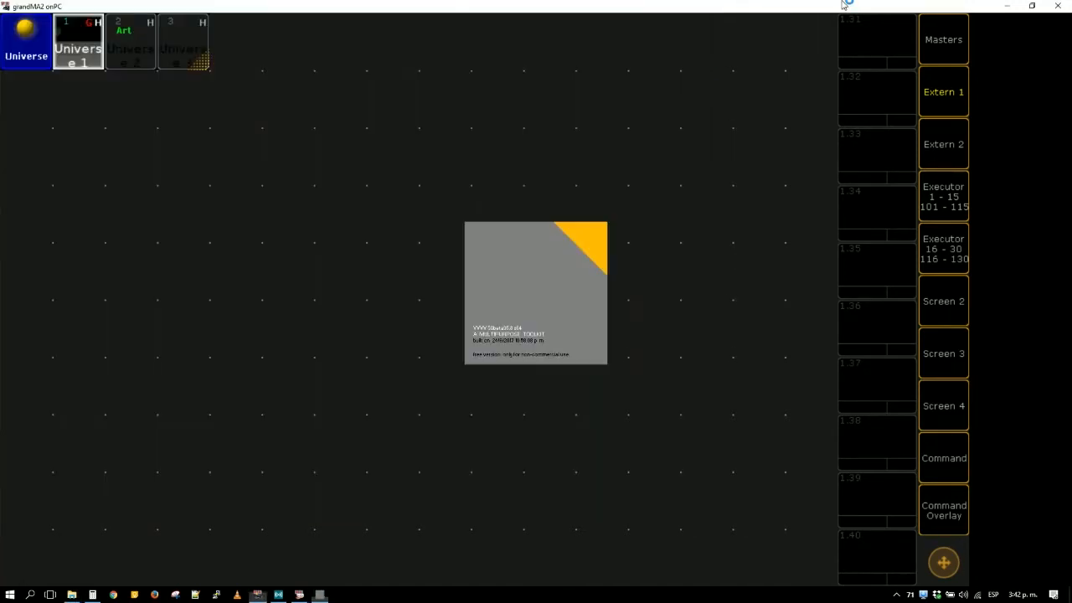
- Select Universe 2 in the Universes pool and turn off the computer's Wi-Fi
left_click(139, 40)
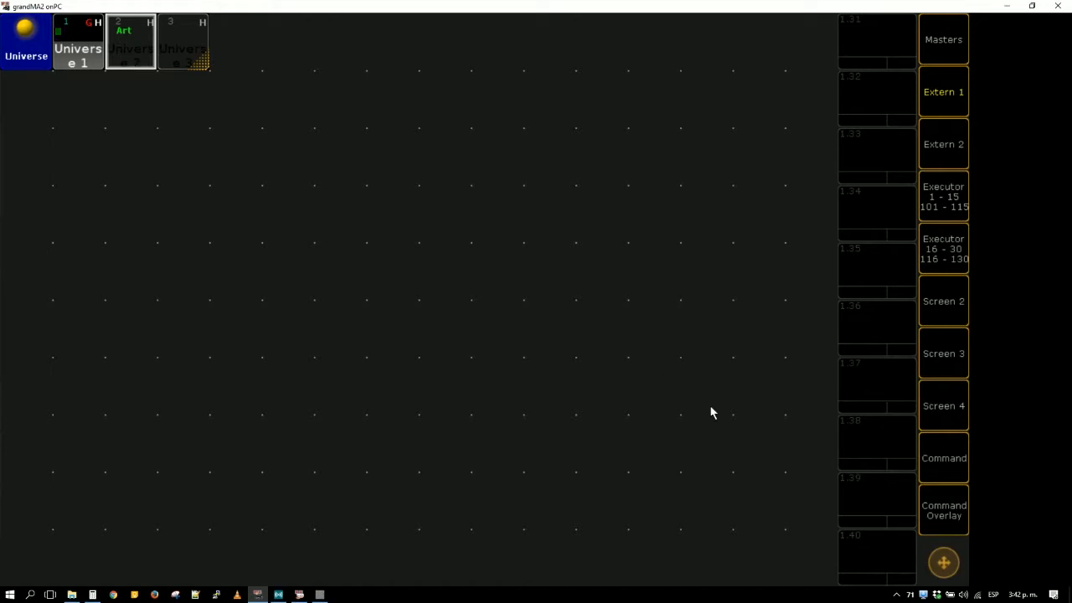
left_click(977, 595)
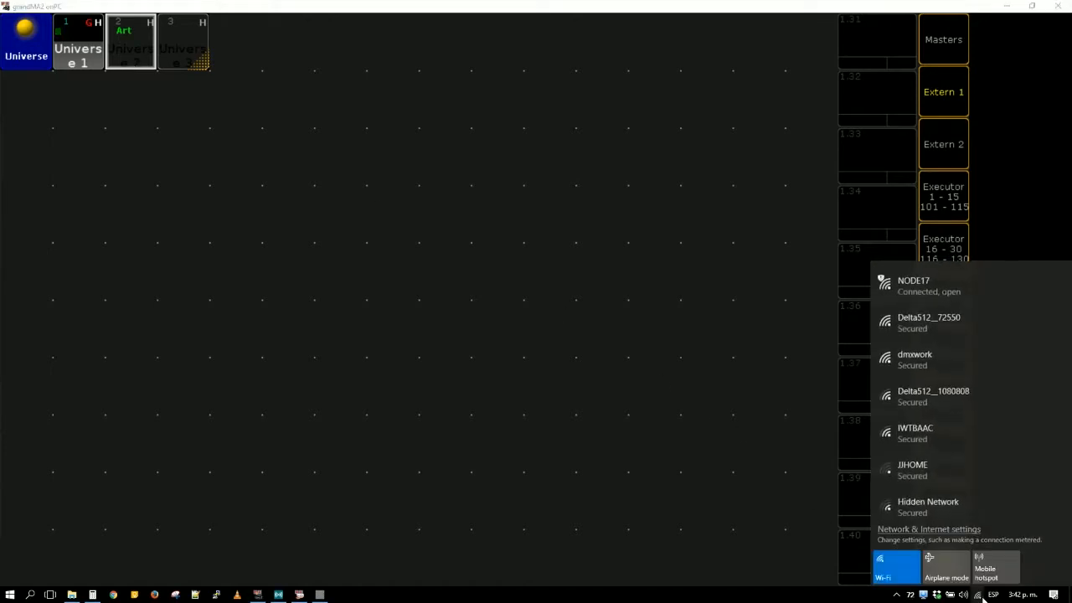
left_click(964, 281)
left_click(888, 576)
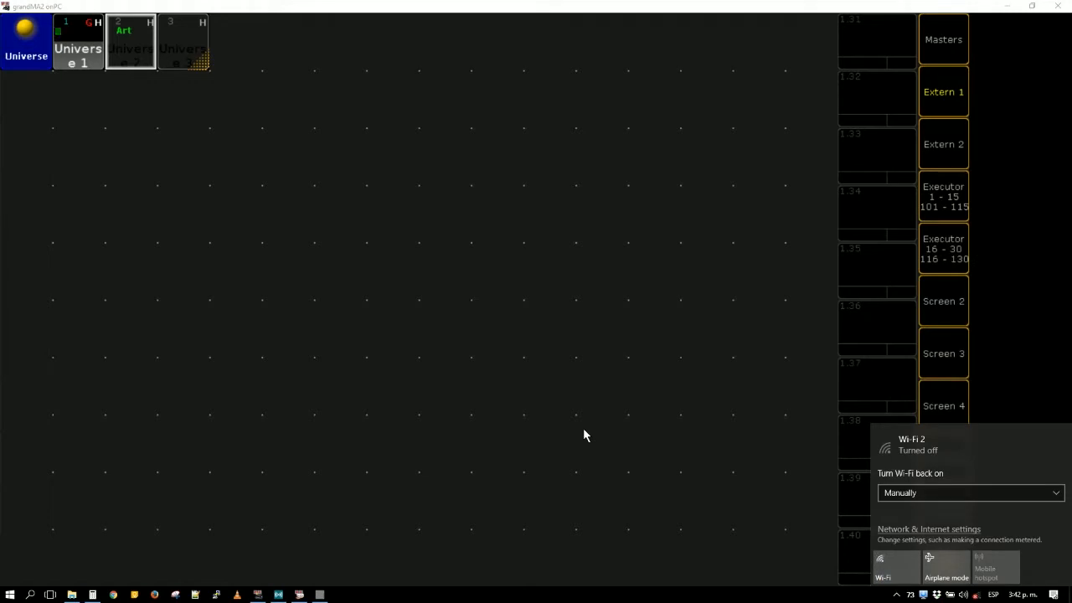
- Switch to vvvv and add a DMX (Network Artnet Sender) node to the empty 0.v4p patch
left_click(320, 594)
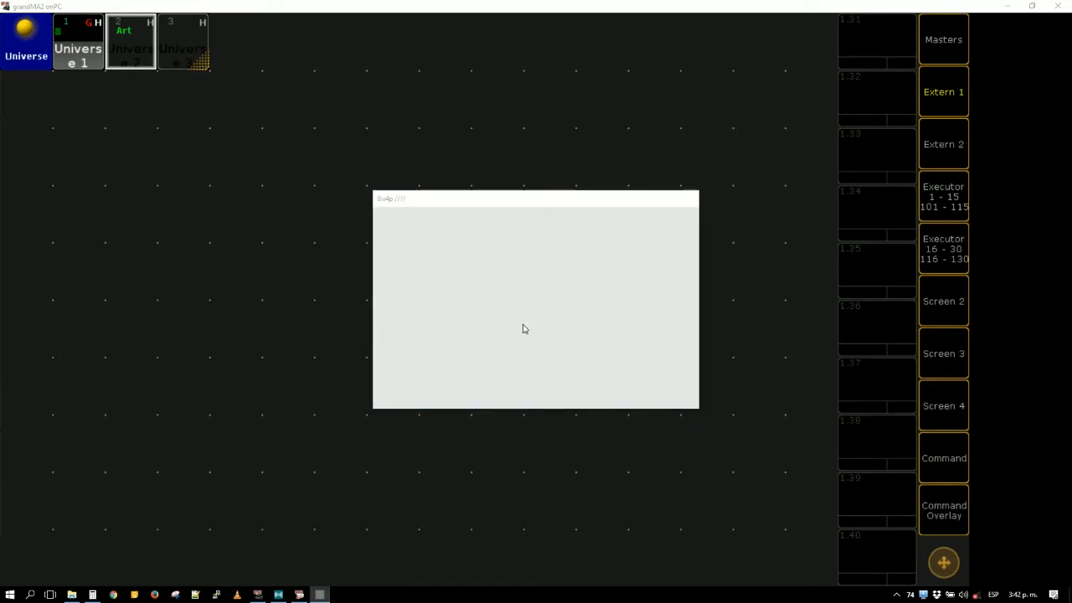
double_click(451, 325)
type("dmx")
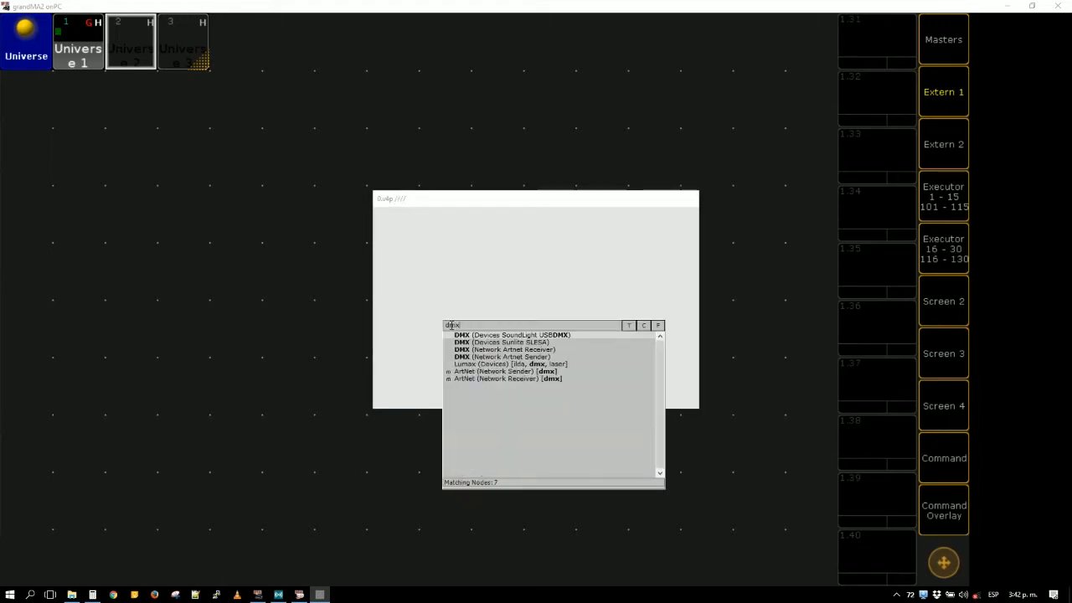
left_click(501, 357)
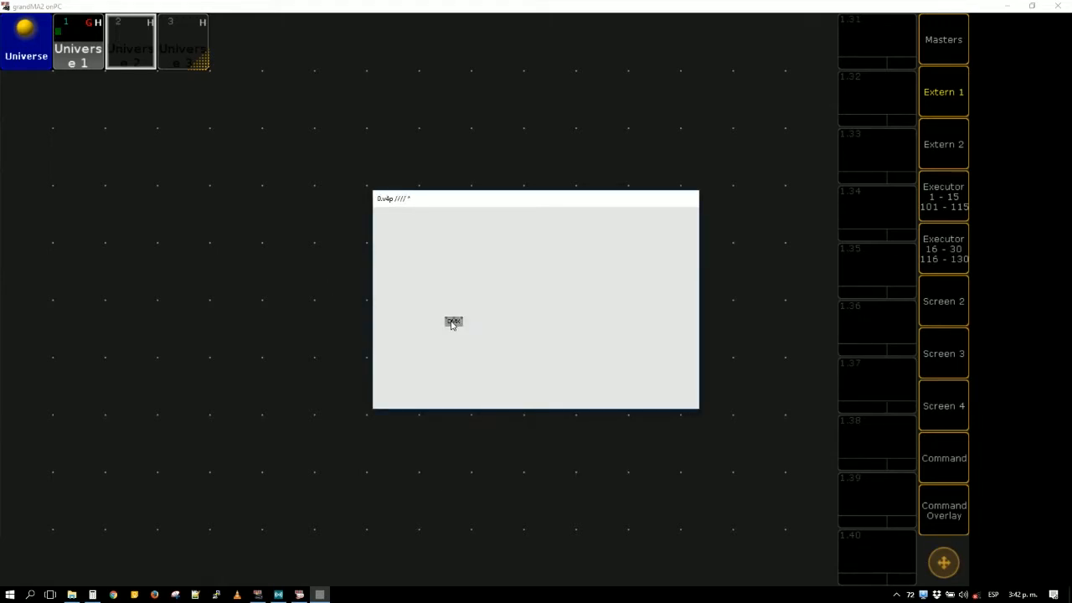
- Create a value IOBox on the DMX node's first input and a string IOBox on its last input
left_click(446, 318)
middle_click(437, 279)
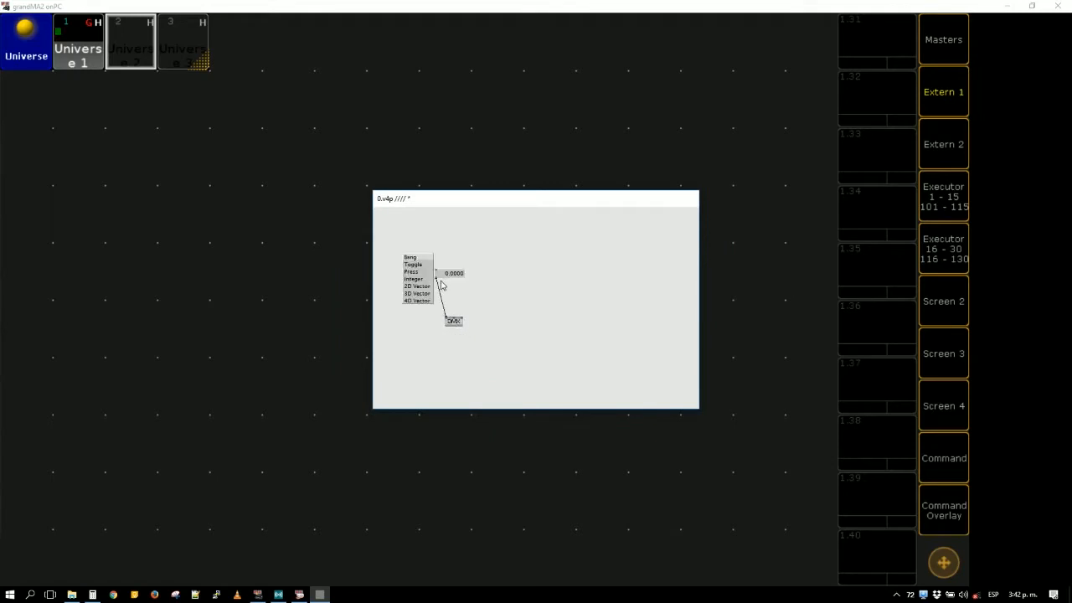
left_click(460, 317)
middle_click(477, 298)
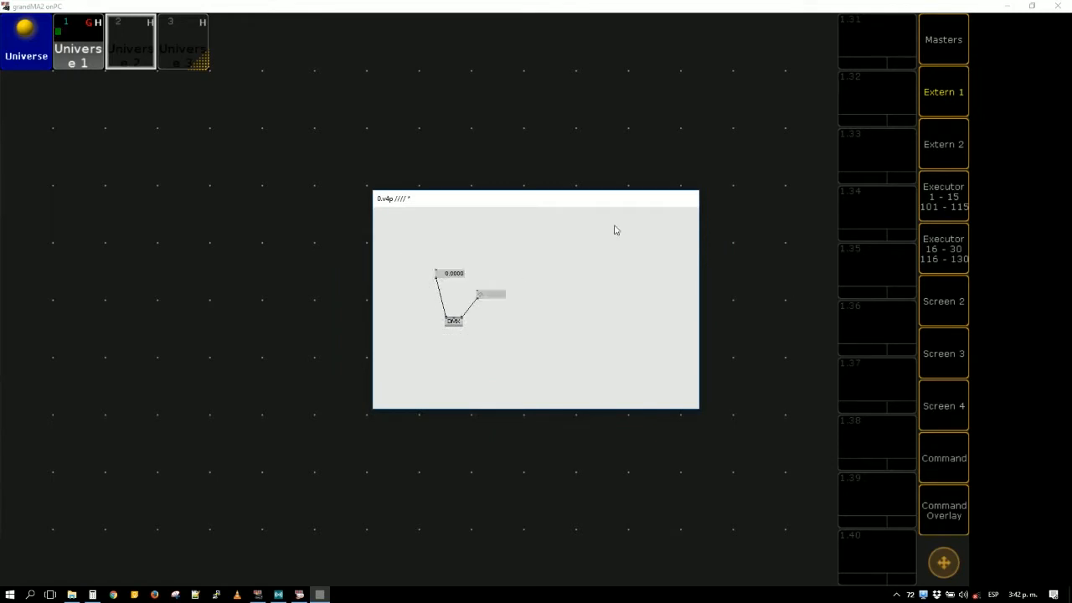
- Switch to grandMA2, check the station's IP address in MA Network Control, and return to the setup menu
left_click(962, 84)
left_click_drag(887, 4, 838, 99)
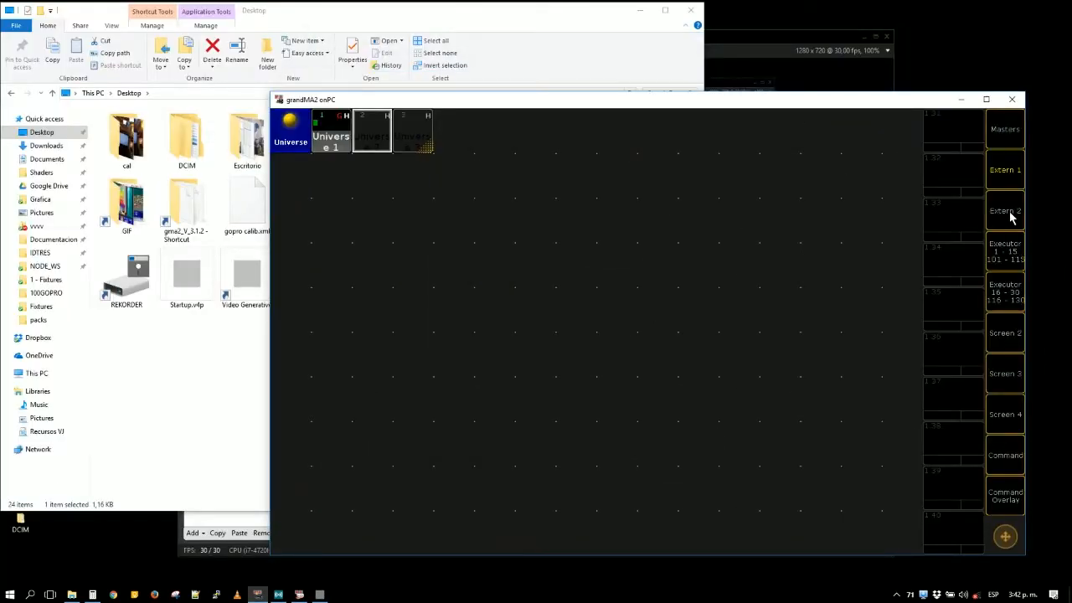
left_click(1006, 455)
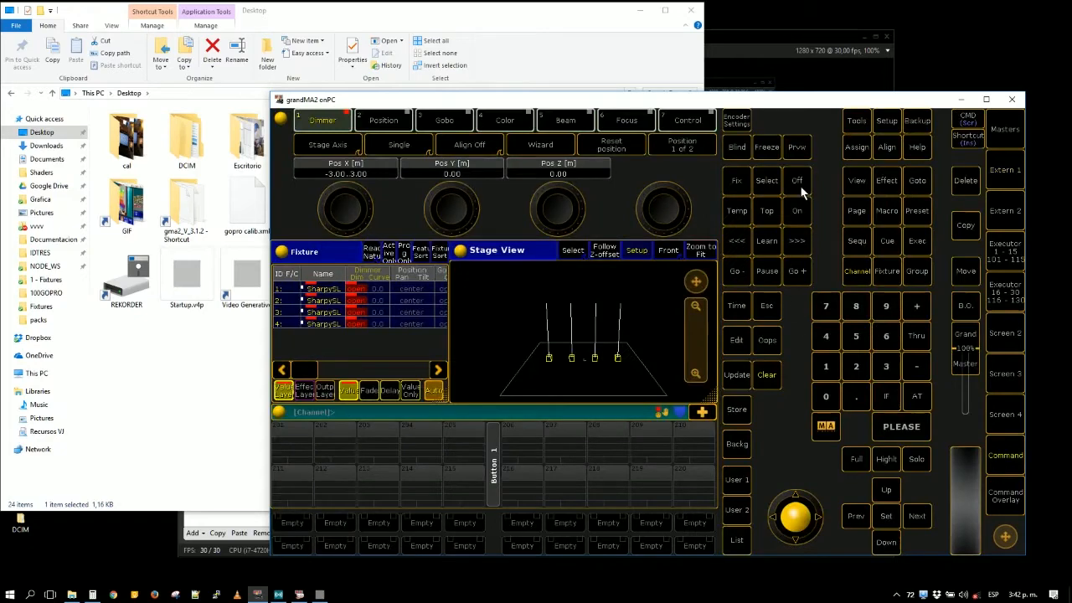
left_click(886, 124)
left_click(653, 298)
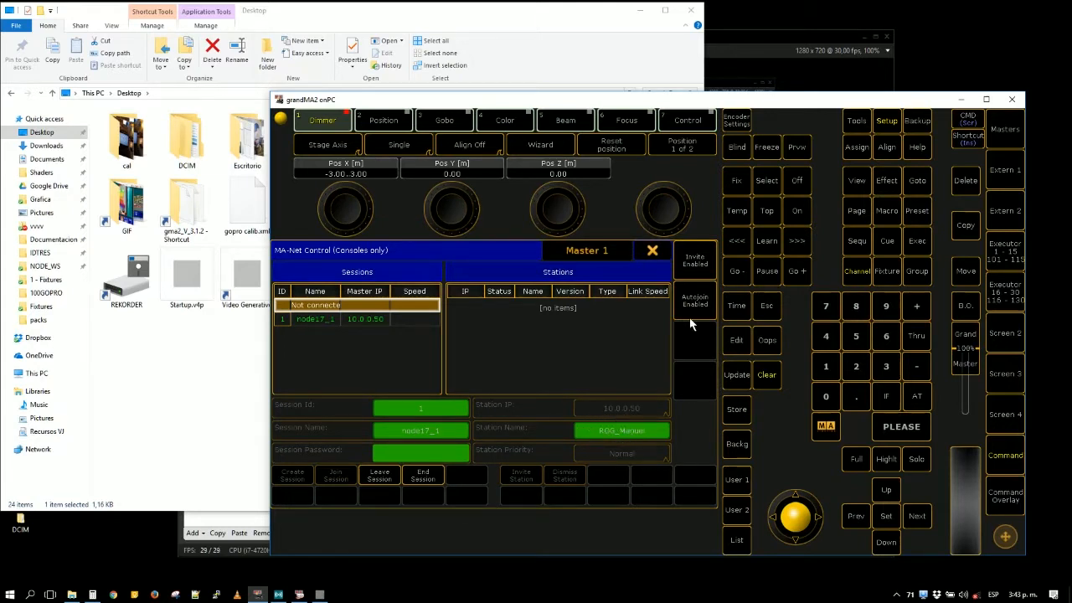
left_click(653, 251)
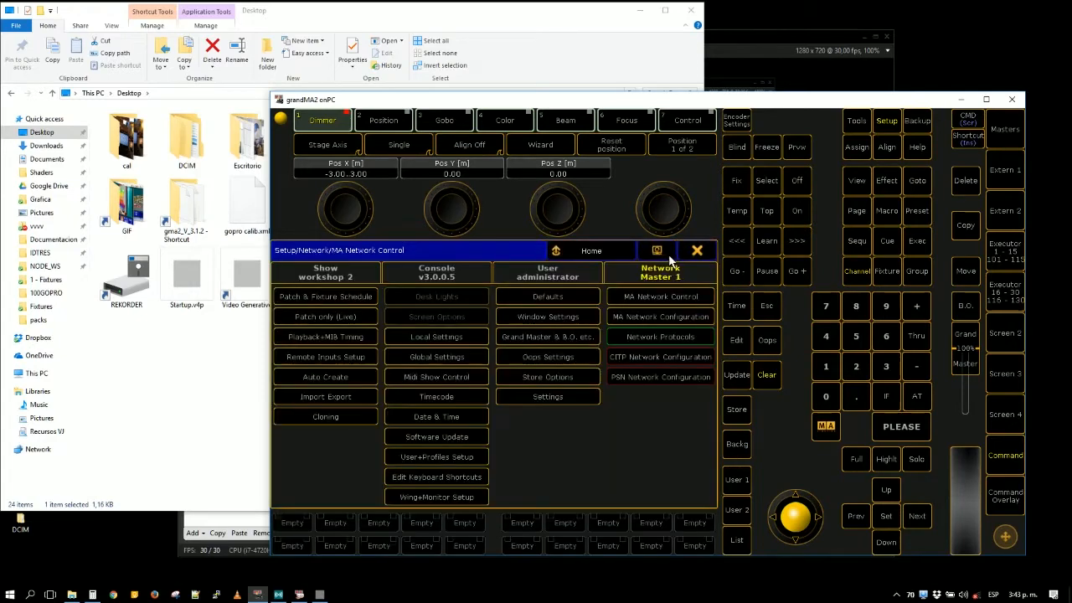
- Close the Desktop folder window, return grandMA2 to the Extern 1 screen, and minimize the recording program
left_click(690, 12)
left_click(1000, 181)
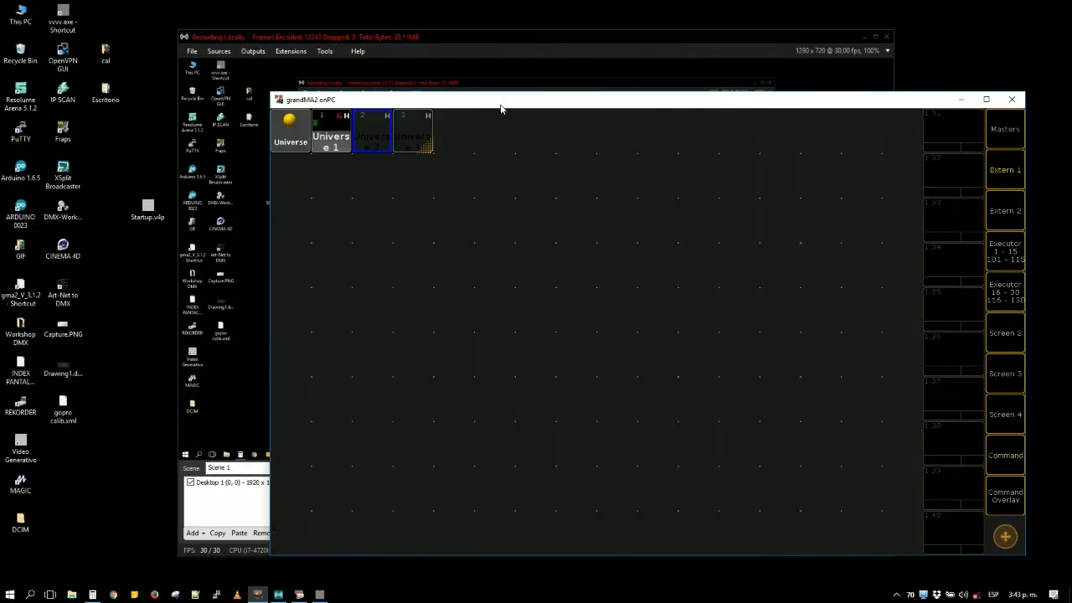
left_click_drag(501, 109, 336, 181)
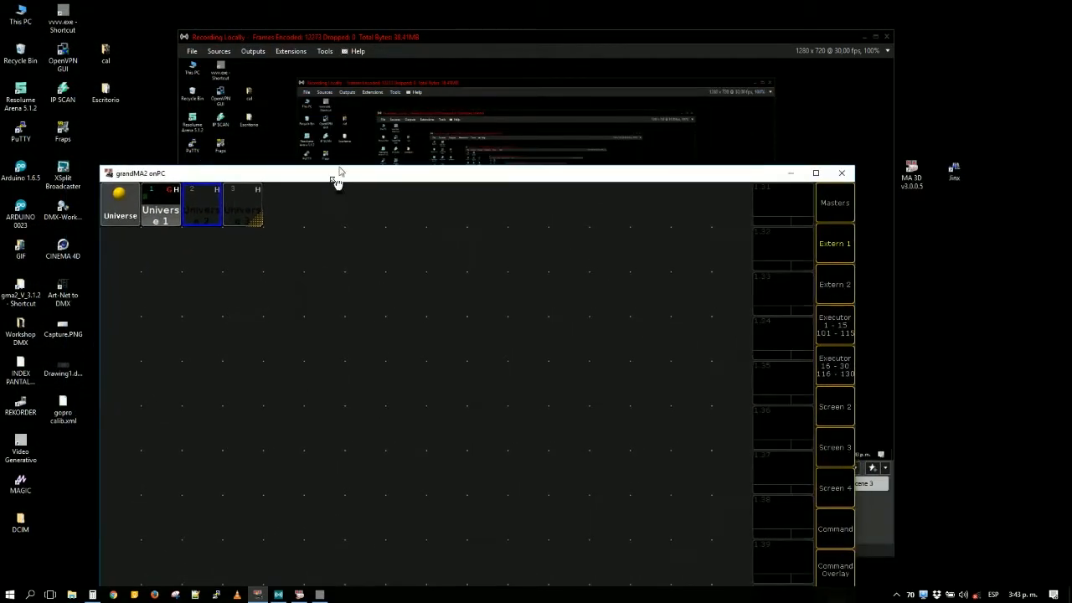
left_click(865, 37)
- Switch to vvvv and enter the grandMA2 station's IP address, 10.0.0.50, in the string IOBox feeding the DMX node
left_click(319, 595)
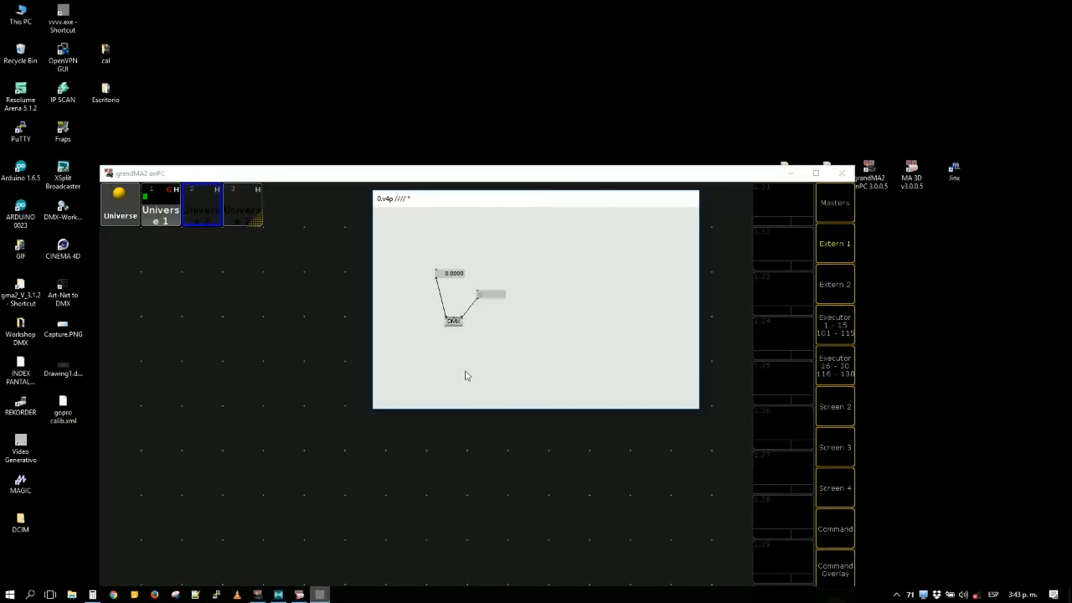
double_click(497, 293)
type("10.0.0.5")
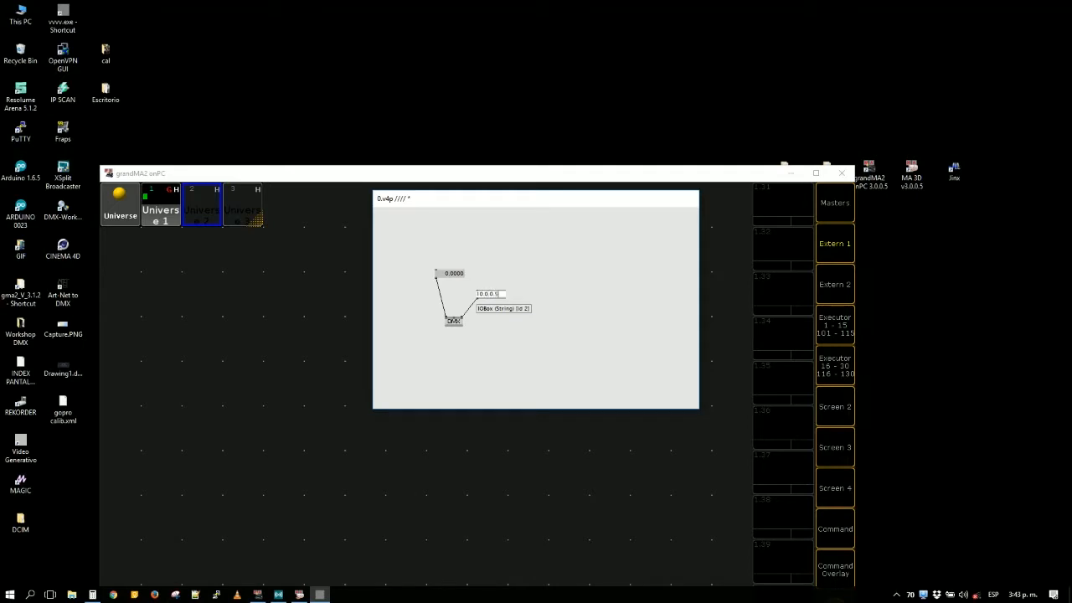
key("Return")
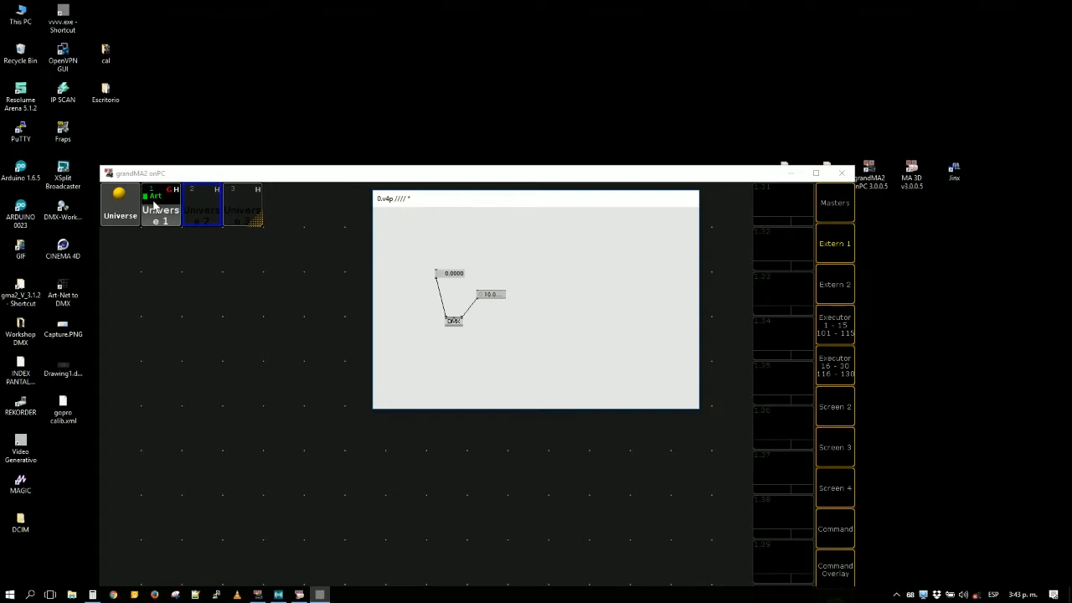
- Maximize grandMA2, move the Universes pool to the end of its row, and add a DMX sheet beside it, shortened to five grid rows
double_click(307, 177)
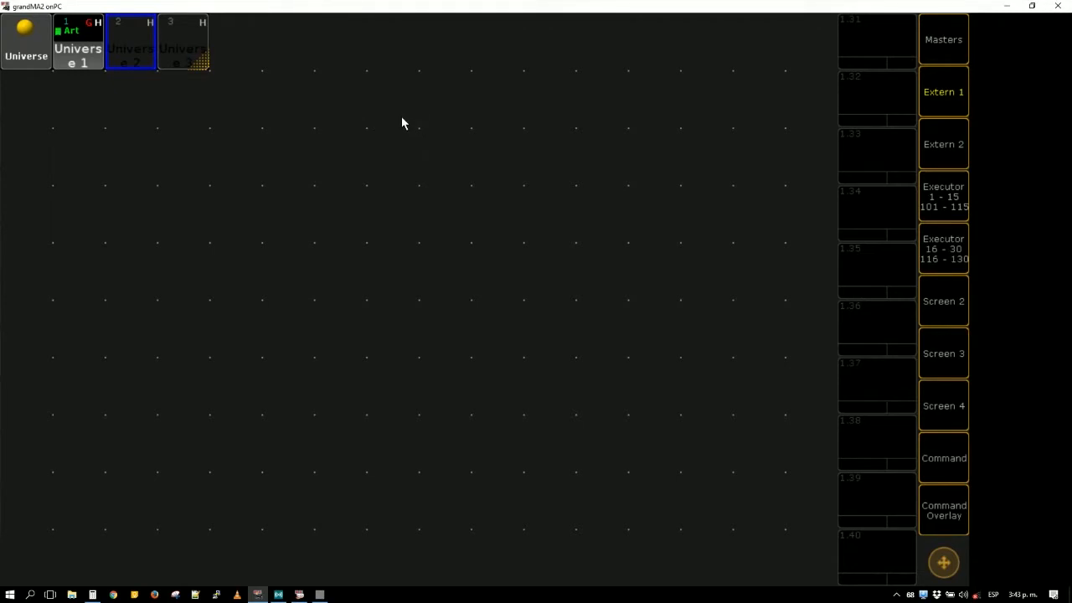
left_click_drag(16, 64, 647, 67)
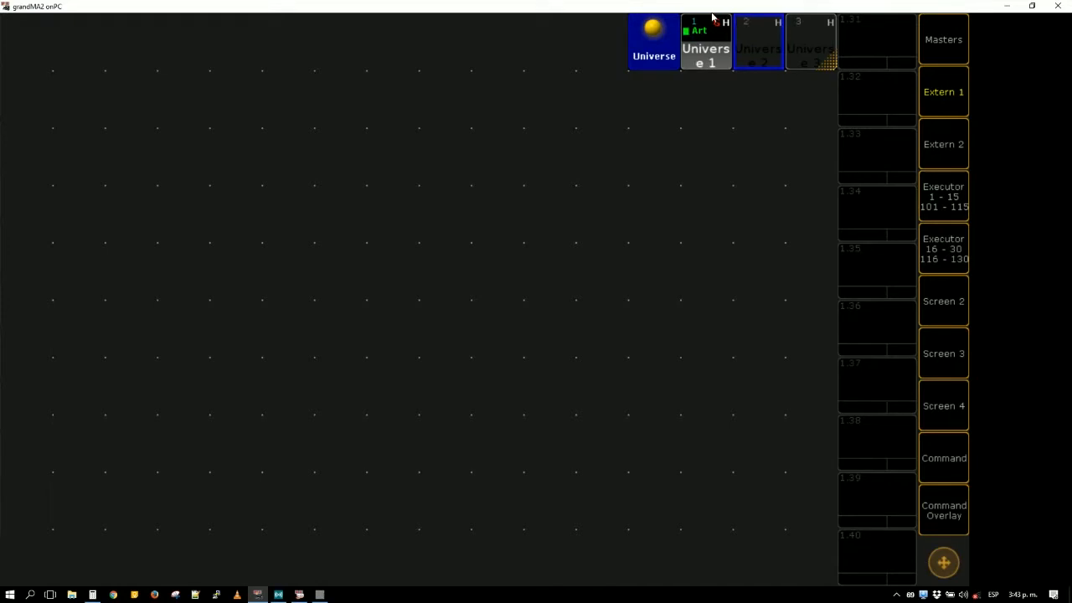
left_click(24, 54)
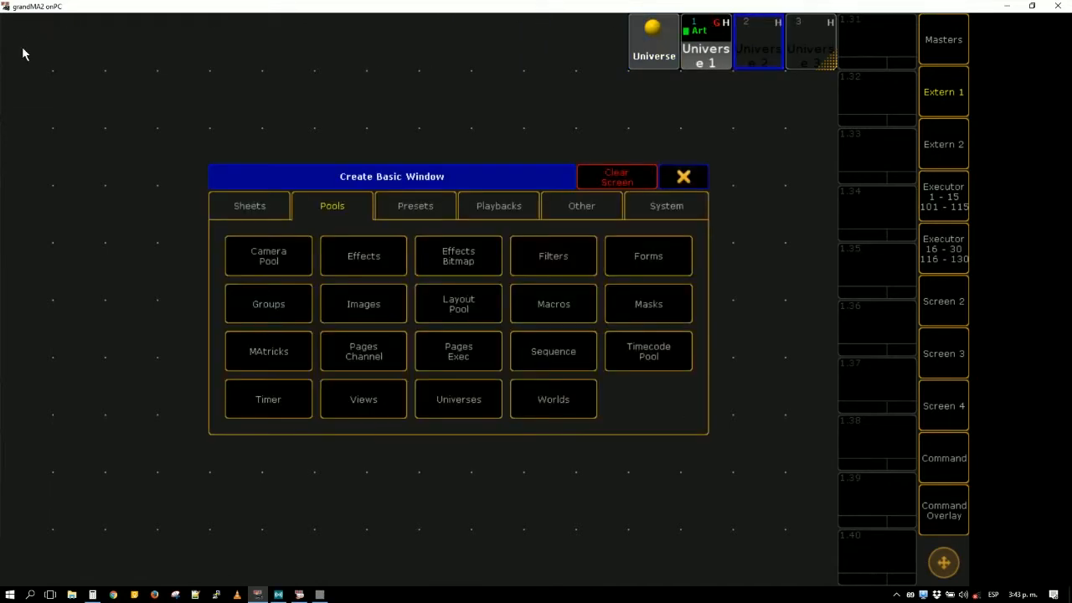
left_click(260, 209)
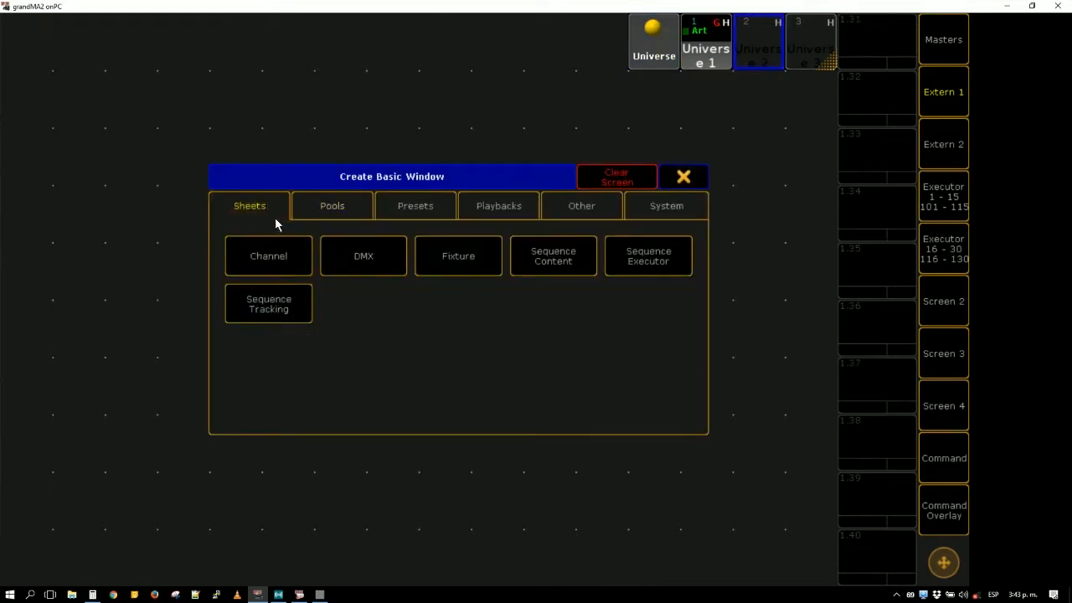
left_click(347, 258)
left_click_drag(618, 575, 619, 293)
mouse_move(660, 62)
left_mouse_down()
mouse_move(628, 367)
mouse_move(647, 381)
mouse_move(653, 59)
left_mouse_up()
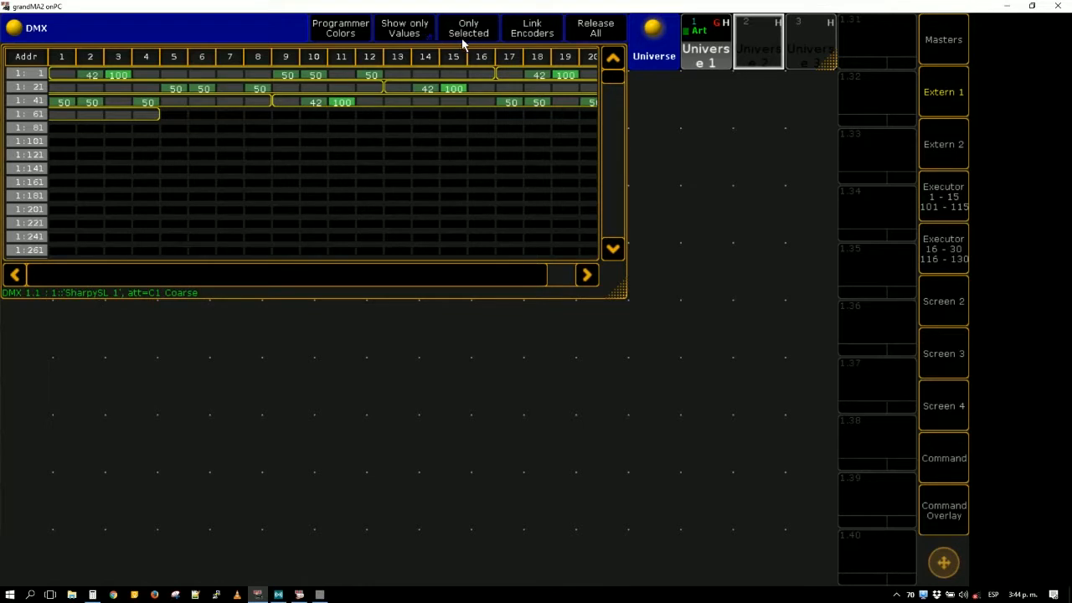
- Cycle the DMX sheet's display through IDs, addresses and attributes, and leave it on Show Attributes
left_click(403, 40)
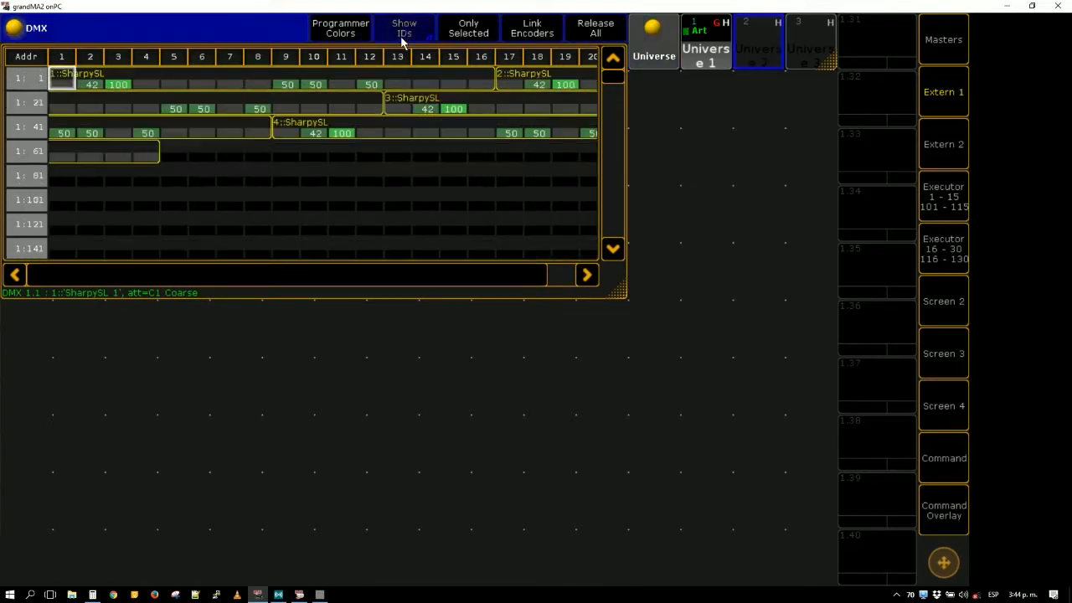
left_click(403, 38)
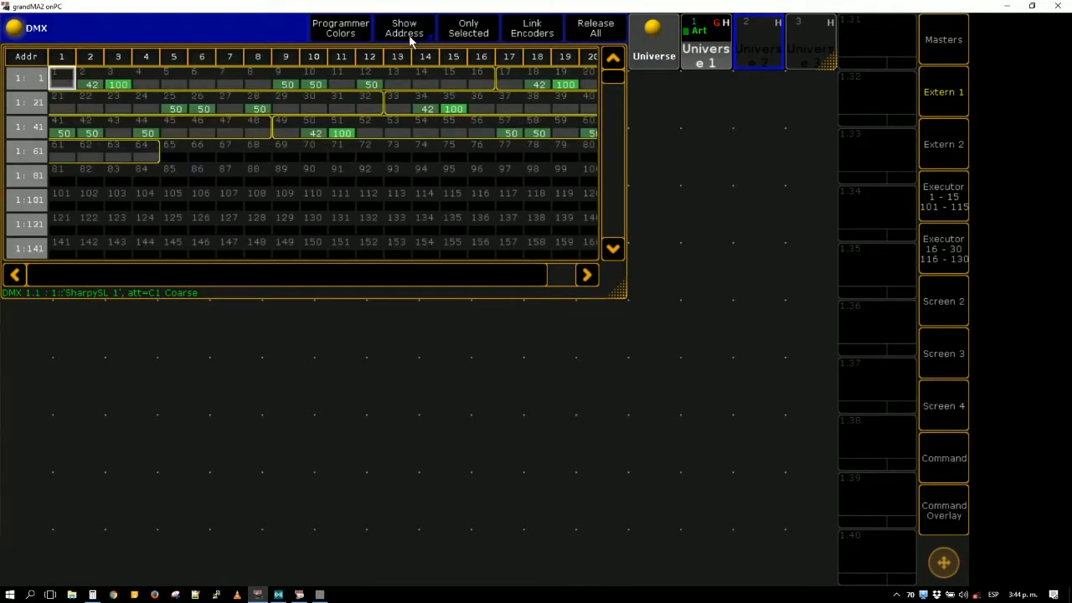
left_click(410, 38)
left_click(411, 38)
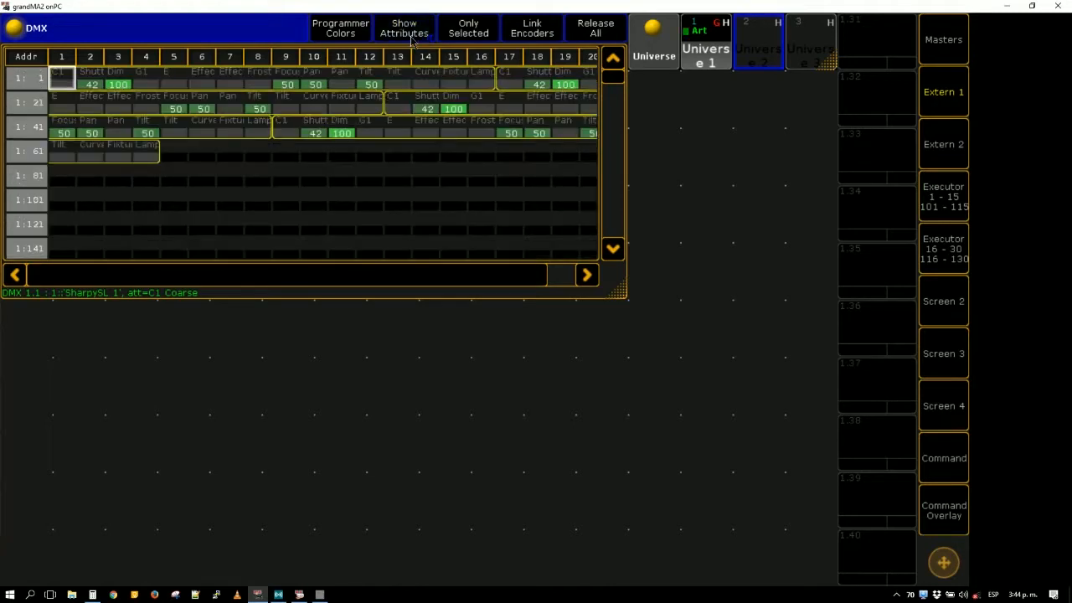
left_click(410, 39)
left_click(411, 38)
left_click(410, 38)
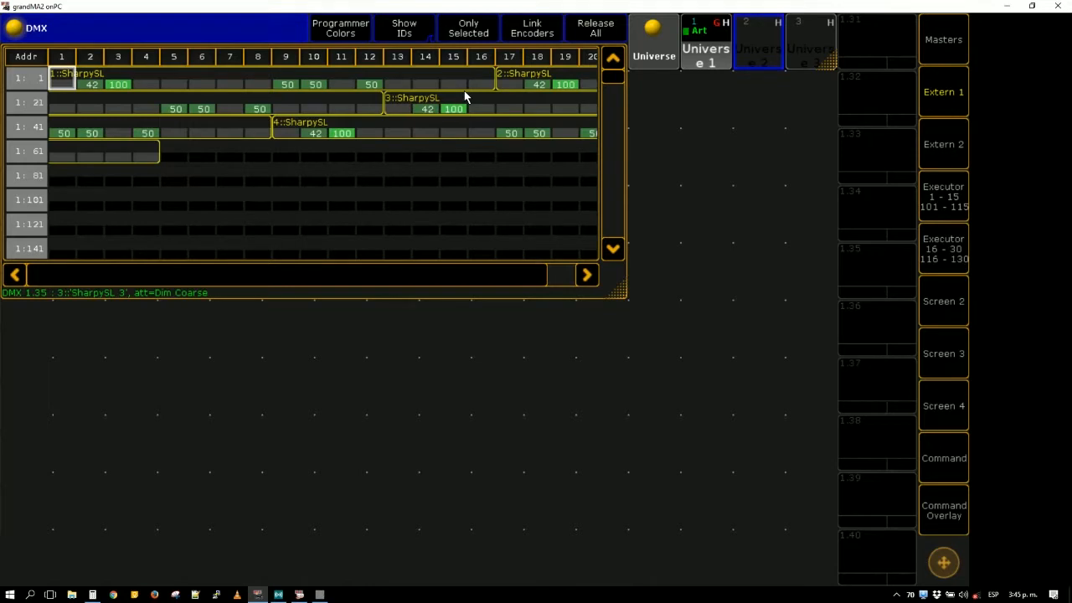
left_click(426, 33)
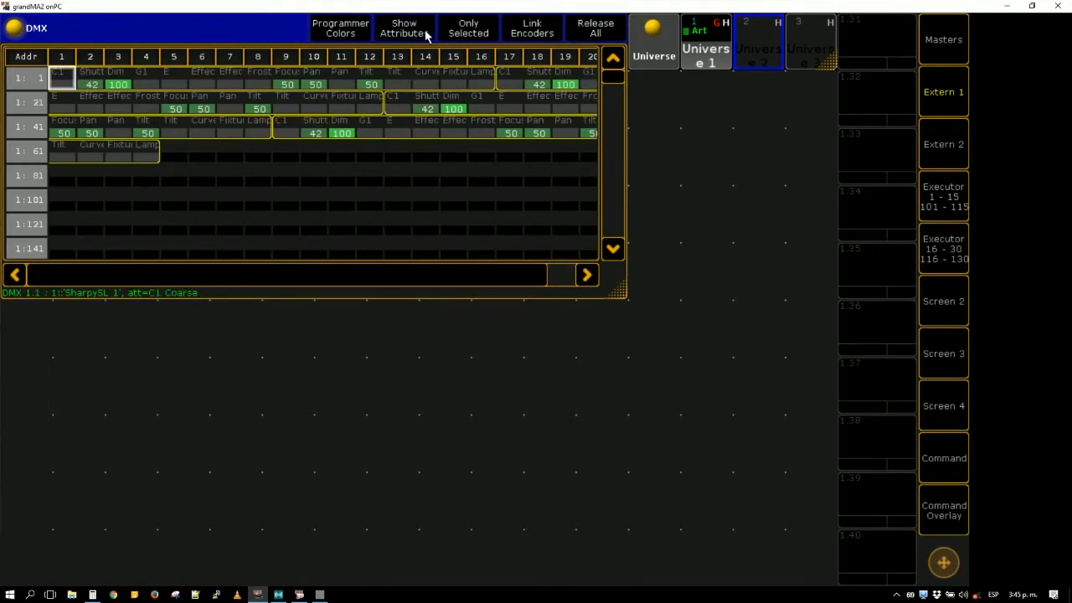
left_click(426, 34)
left_click(426, 33)
left_click(426, 33)
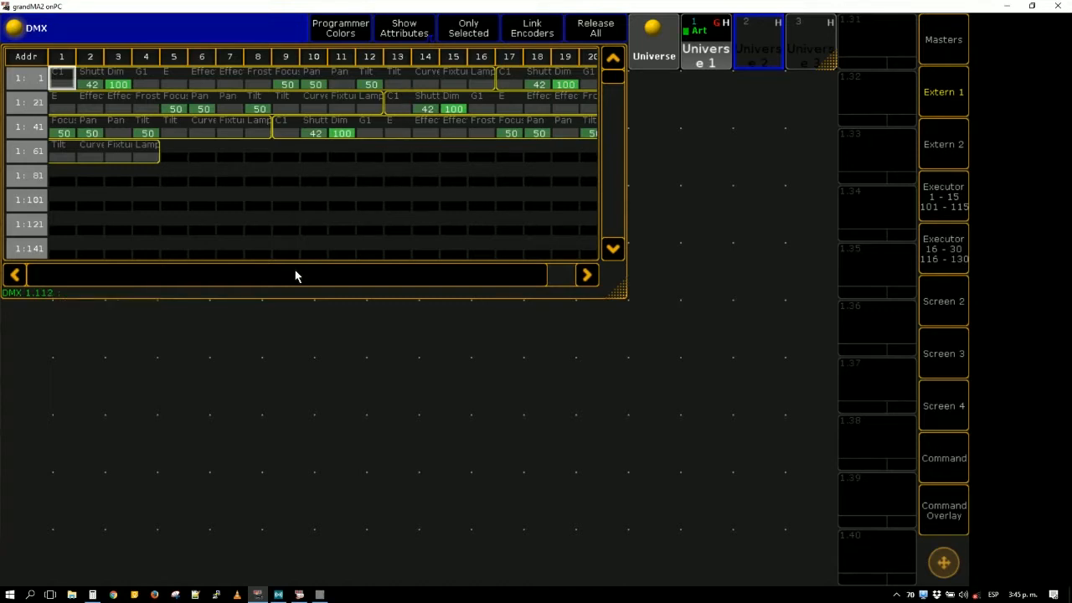
- Add a Stage View window in the free area below the DMX sheet on the Extern 1 screen
left_click(33, 332)
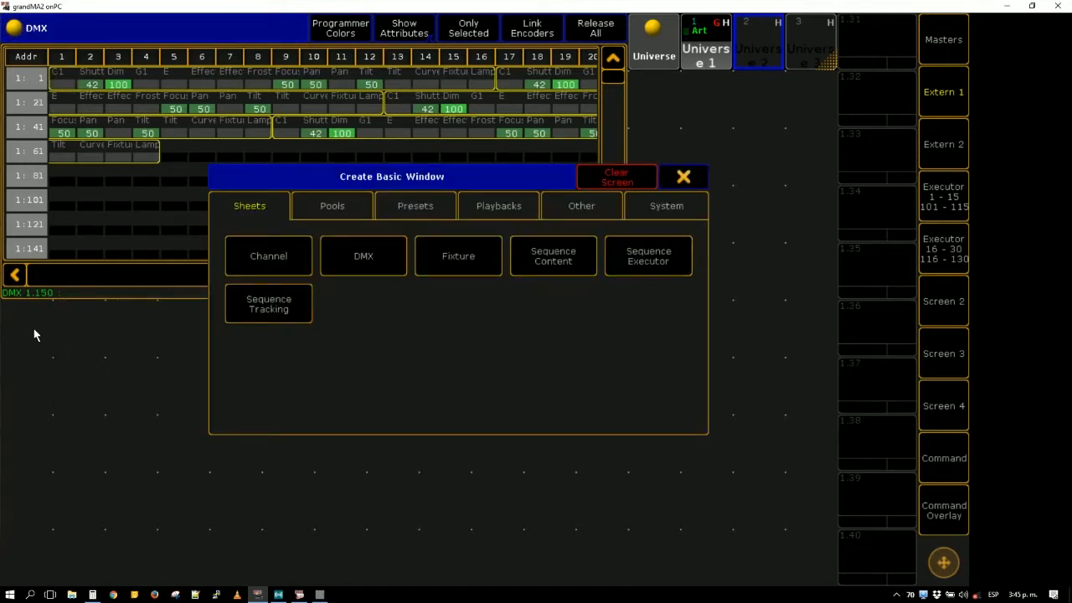
left_click(664, 214)
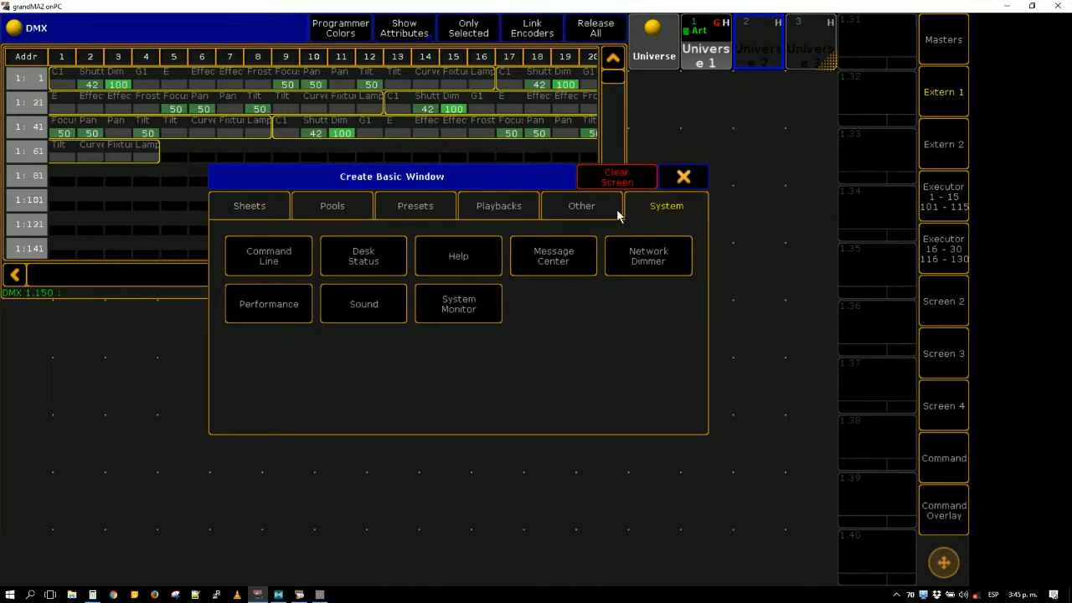
left_click(616, 214)
left_click(585, 353)
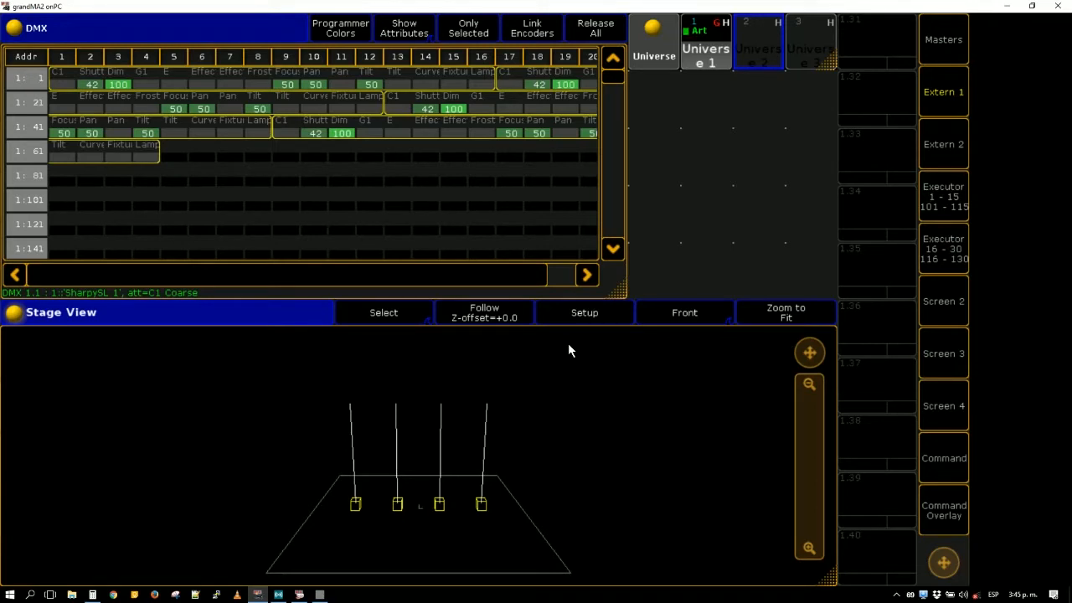
- Switch to vvvv and replace the value IOBox feeding the DMX node with a new one linked to the same input
left_click(319, 595)
left_click_drag(533, 206, 746, 269)
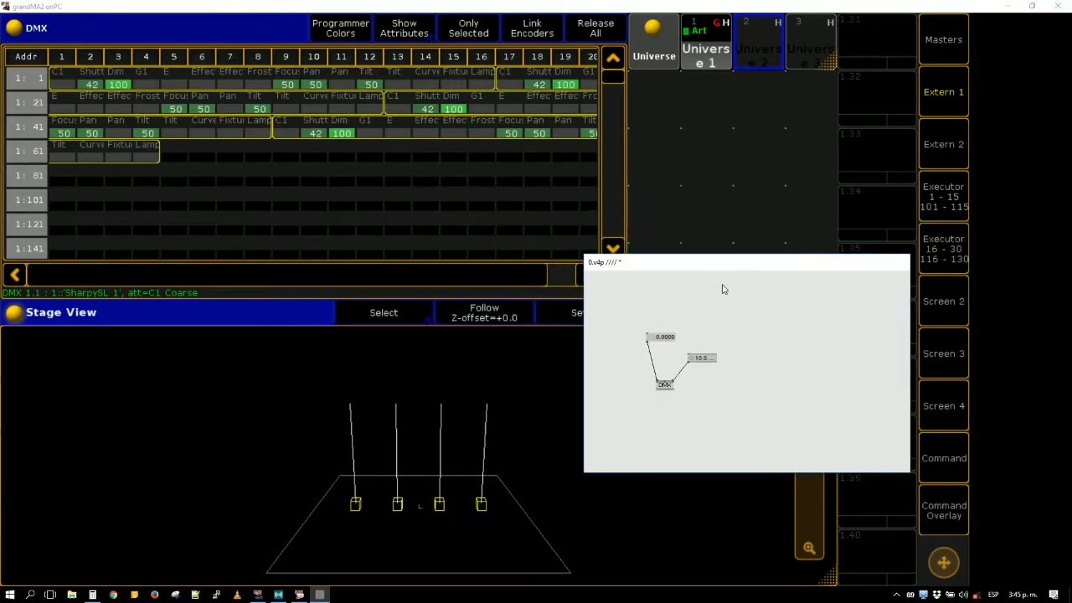
mouse_move(663, 338)
left_mouse_down()
mouse_move(663, 286)
mouse_move(663, 336)
left_mouse_up()
right_click(671, 307)
right_click(671, 307)
left_click(671, 308)
left_click(672, 307)
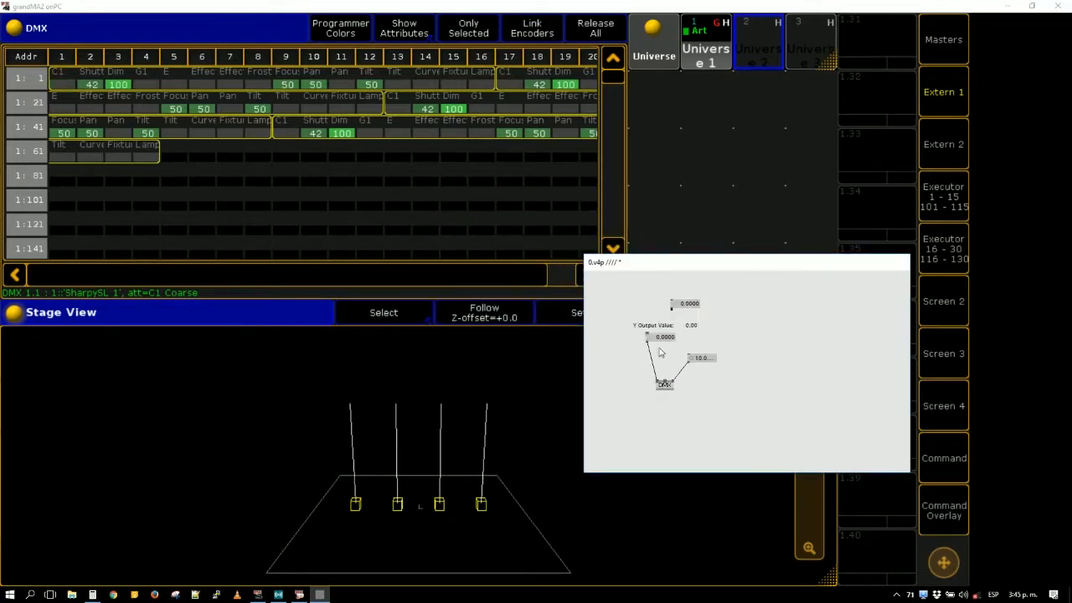
left_click(658, 382)
left_click(670, 339)
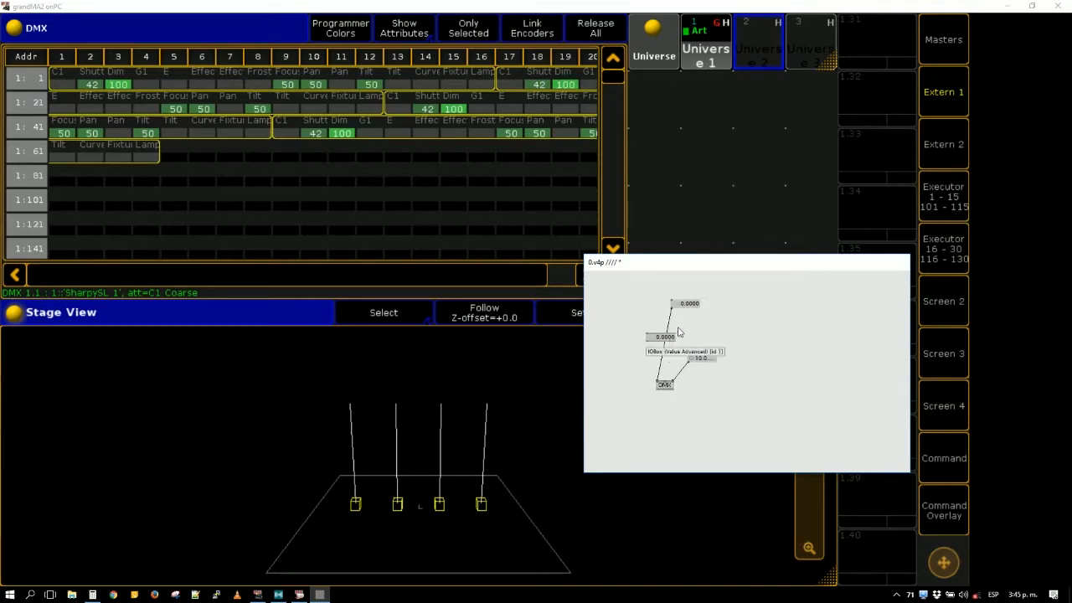
key("Delete")
mouse_move(688, 304)
left_mouse_down()
mouse_move(689, 220)
mouse_move(688, 305)
left_mouse_up()
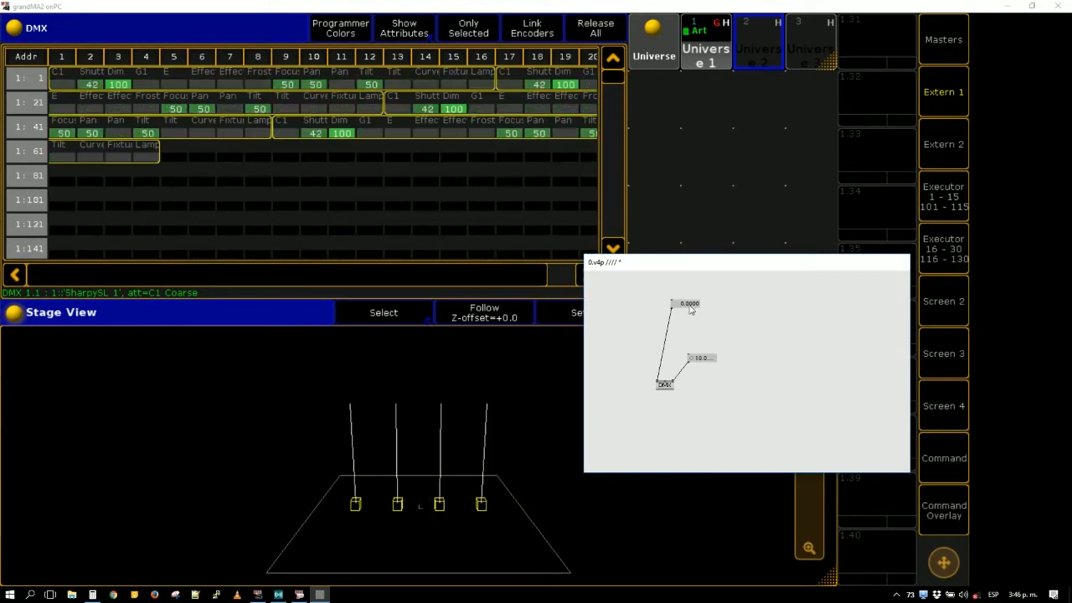
- Reposition the vvvv patch window beside the DMX sheet so it leaves the Stage View fixtures uncovered
left_click_drag(695, 262, 647, 329)
left_click_drag(630, 371, 634, 460)
left_click(607, 460)
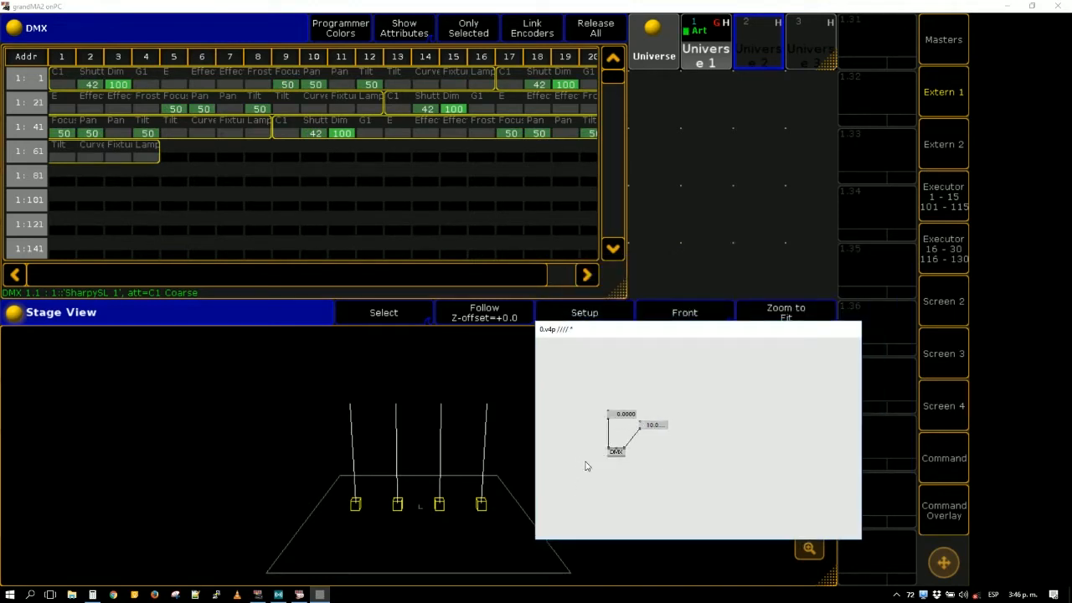
left_click_drag(599, 399, 635, 460)
left_click(619, 415)
mouse_move(619, 415)
left_mouse_down()
mouse_move(618, 395)
mouse_move(618, 417)
left_mouse_up()
left_click_drag(783, 329, 931, 125)
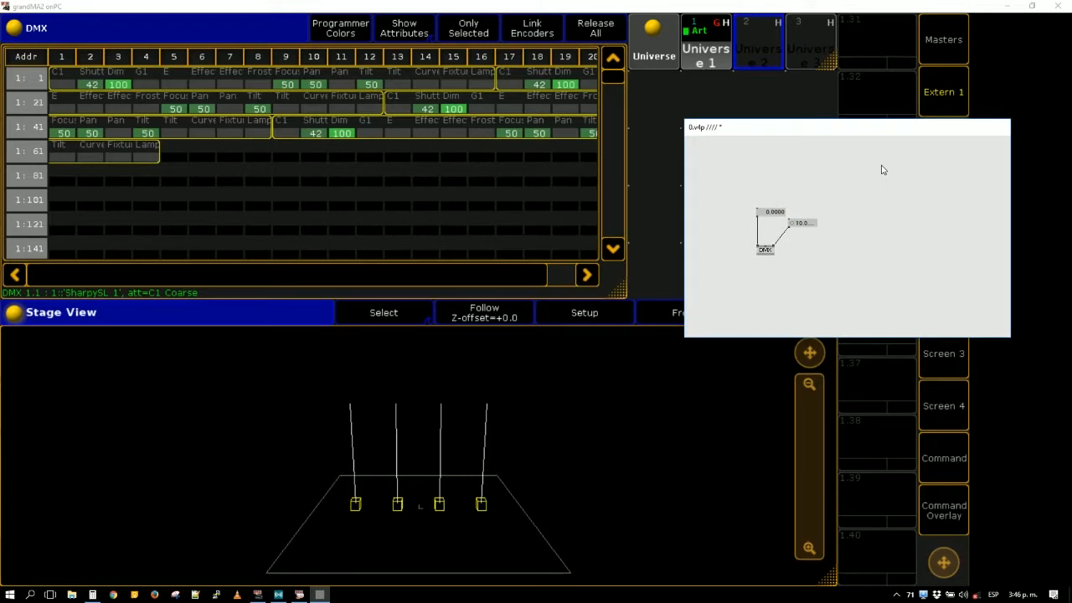
left_click_drag(793, 258, 815, 273)
- Show the desktop, check the contents of the Escritorio and grandMA shows folders, and close both windows
key("super+d")
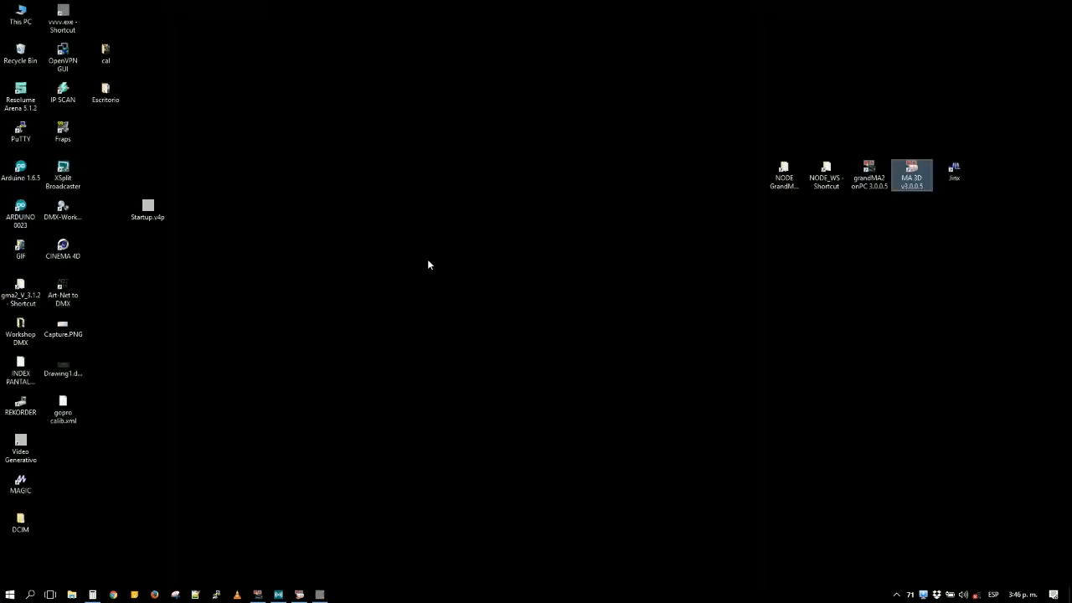
double_click(105, 96)
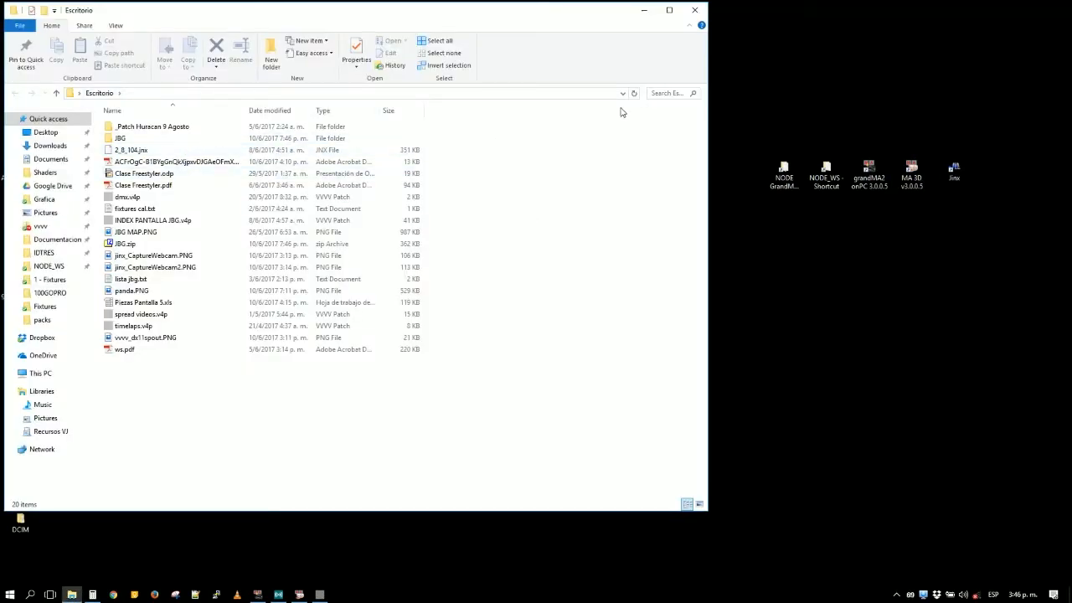
double_click(797, 182)
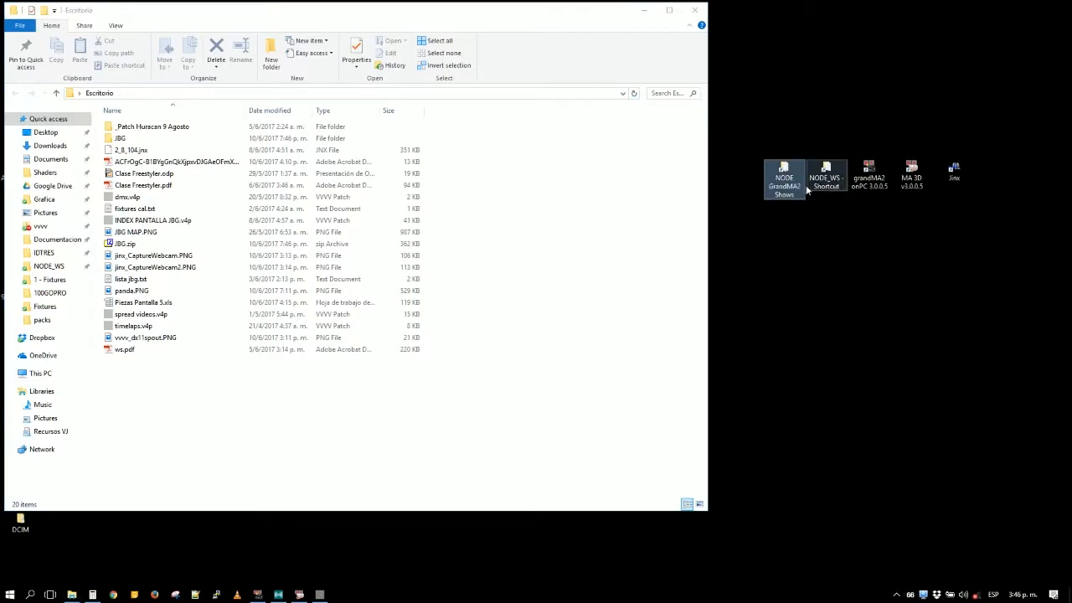
left_click(696, 10)
left_click(695, 10)
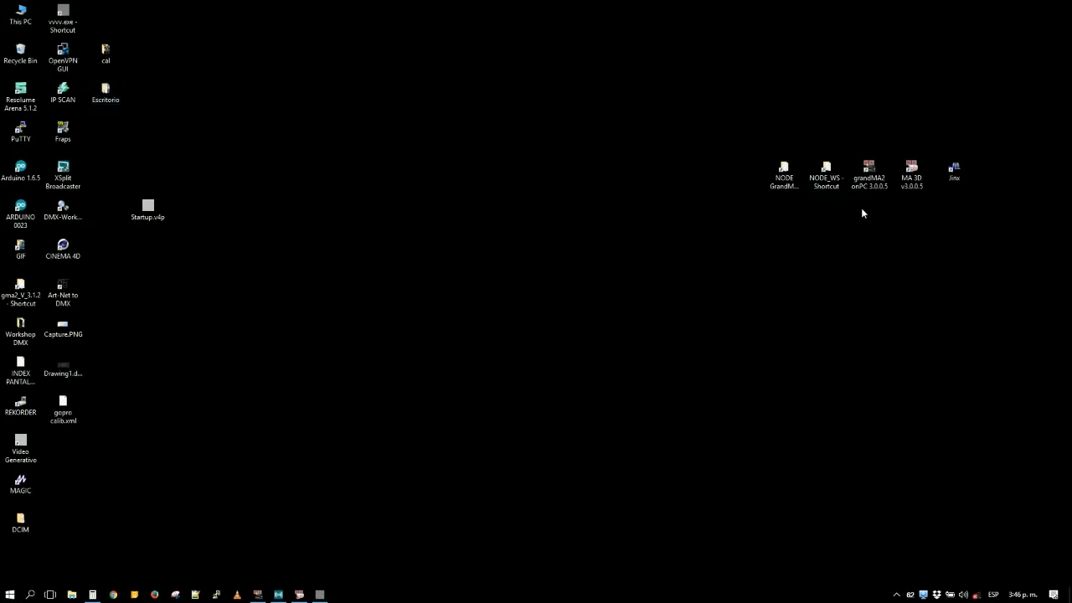
- Open the 1 - Fixtures folder inside NODE_WS, VVVV, 1 - VVVV Standalone
double_click(830, 190)
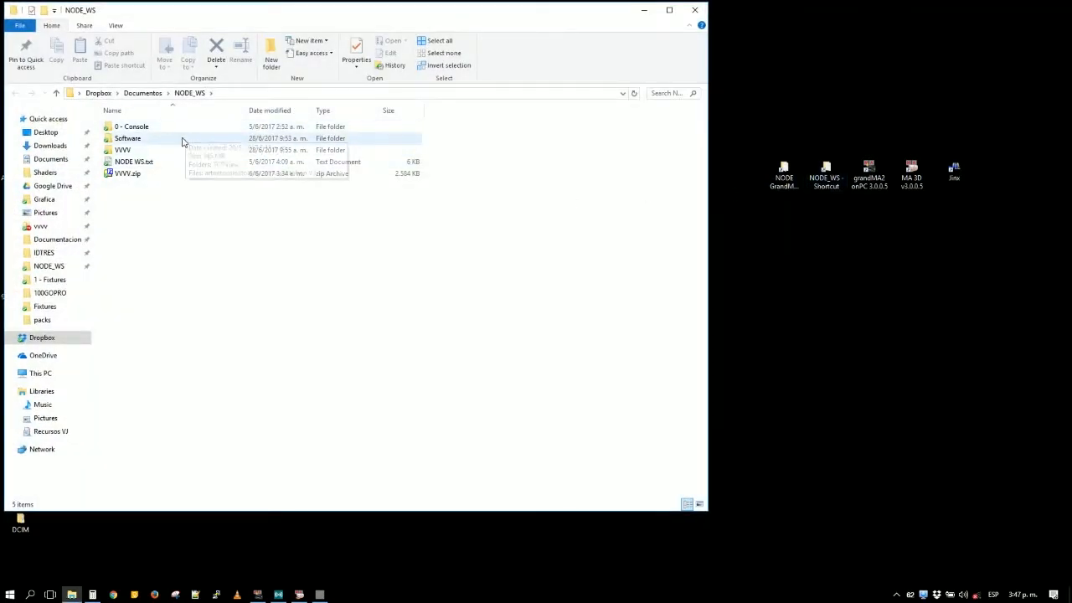
double_click(181, 149)
double_click(165, 127)
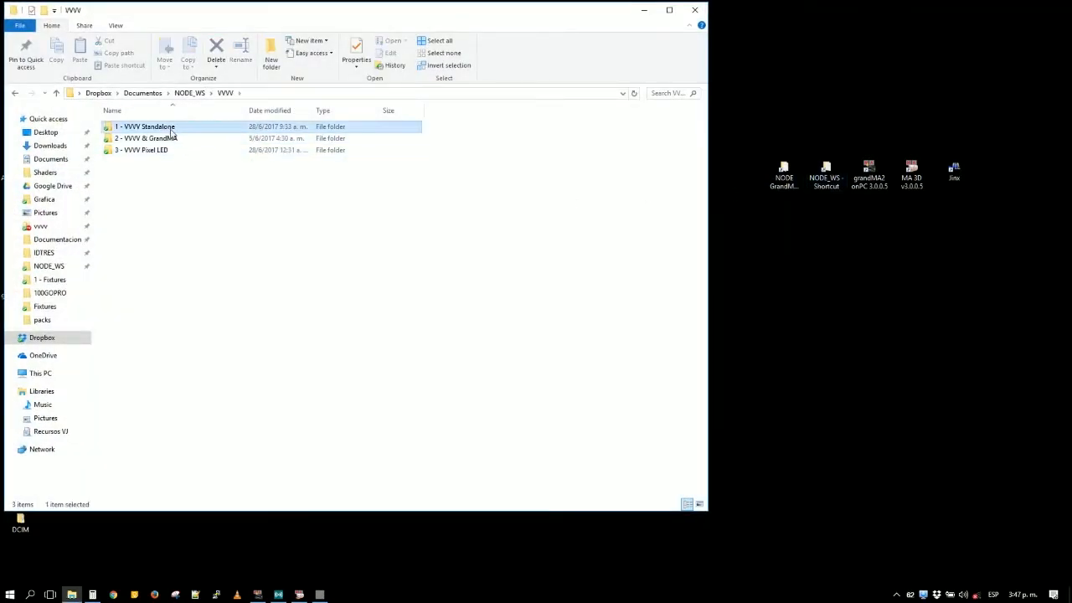
left_click(153, 141)
double_click(154, 141)
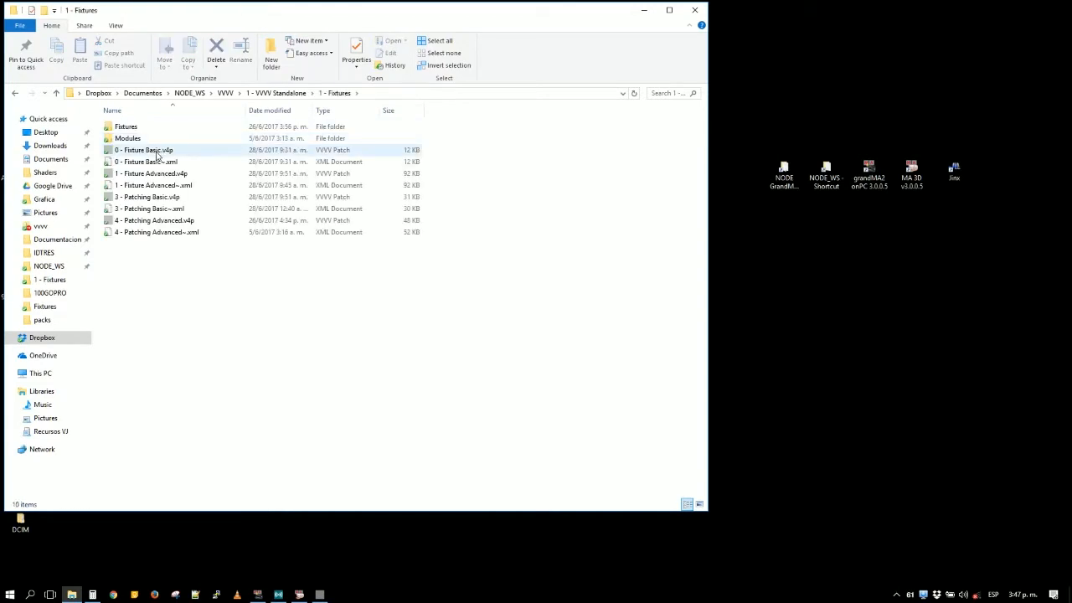
- Copy 0 - Fixture Basic.v4p and create a folder named "vvv to ma 2 chanels" in 1 - Fixtures
left_click(157, 152)
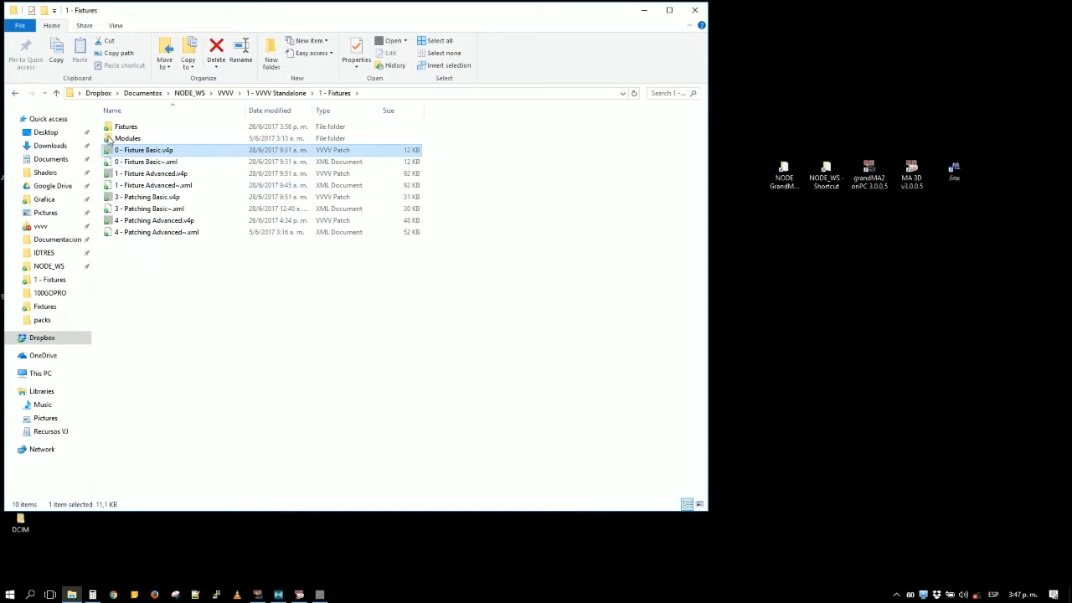
left_click(147, 156)
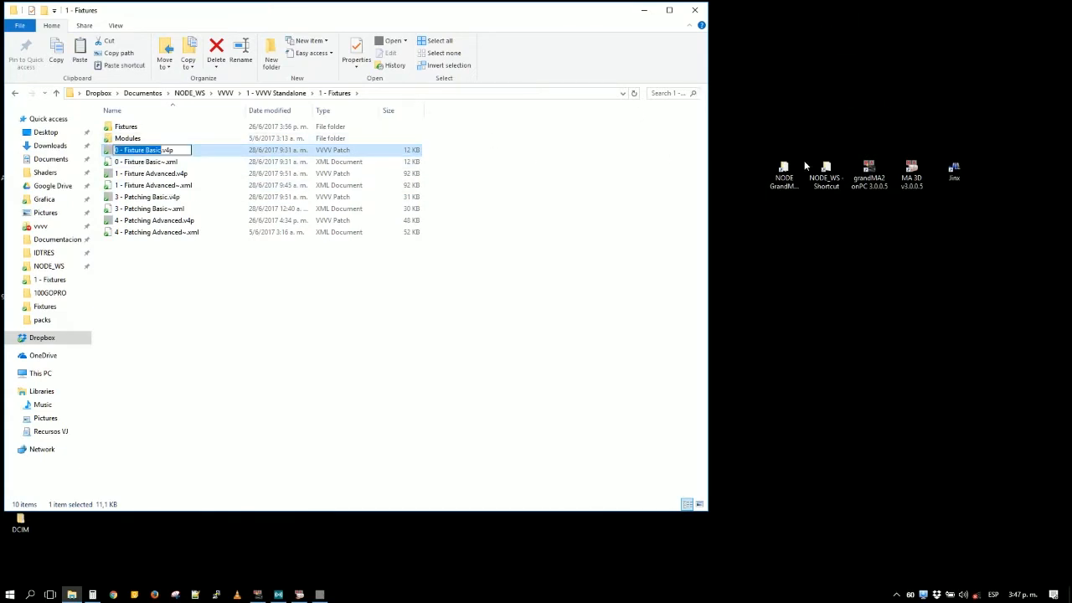
left_click(393, 267)
right_click(393, 266)
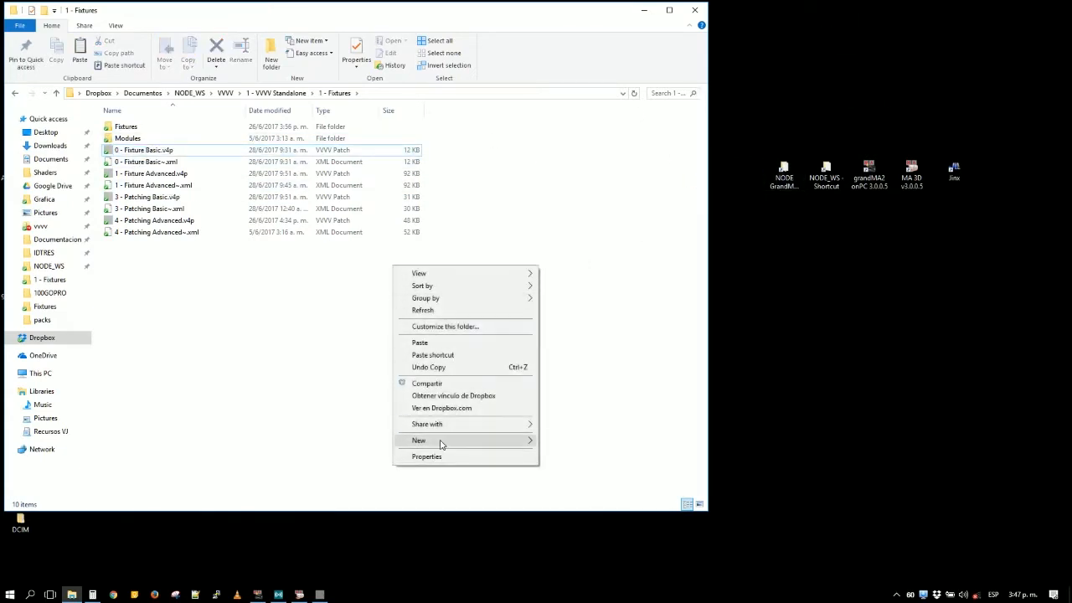
mouse_move(452, 447)
left_click(622, 442)
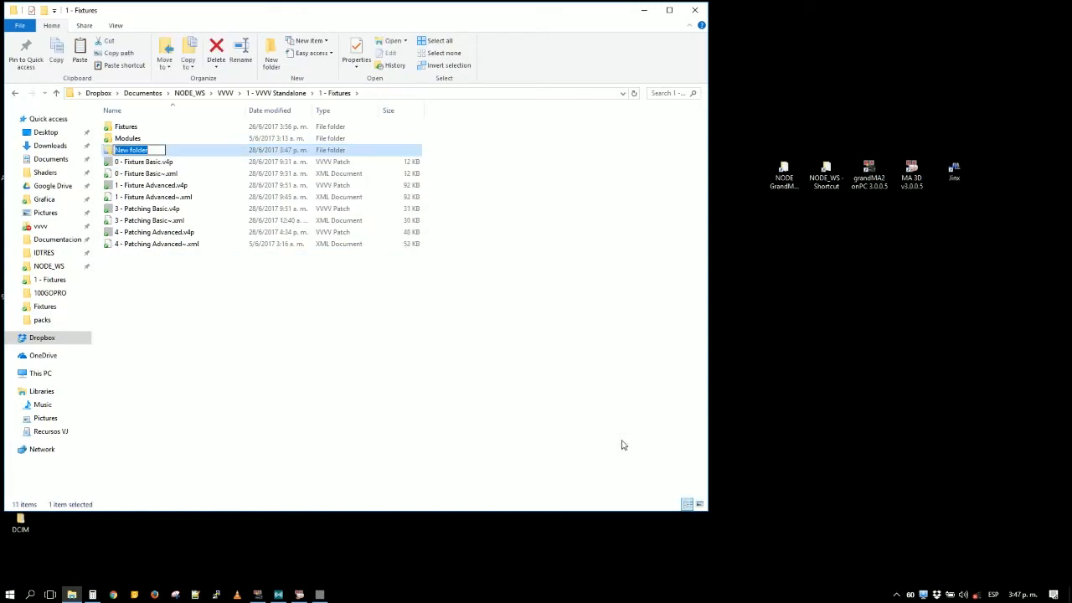
type("vvv to ma 2 chanels")
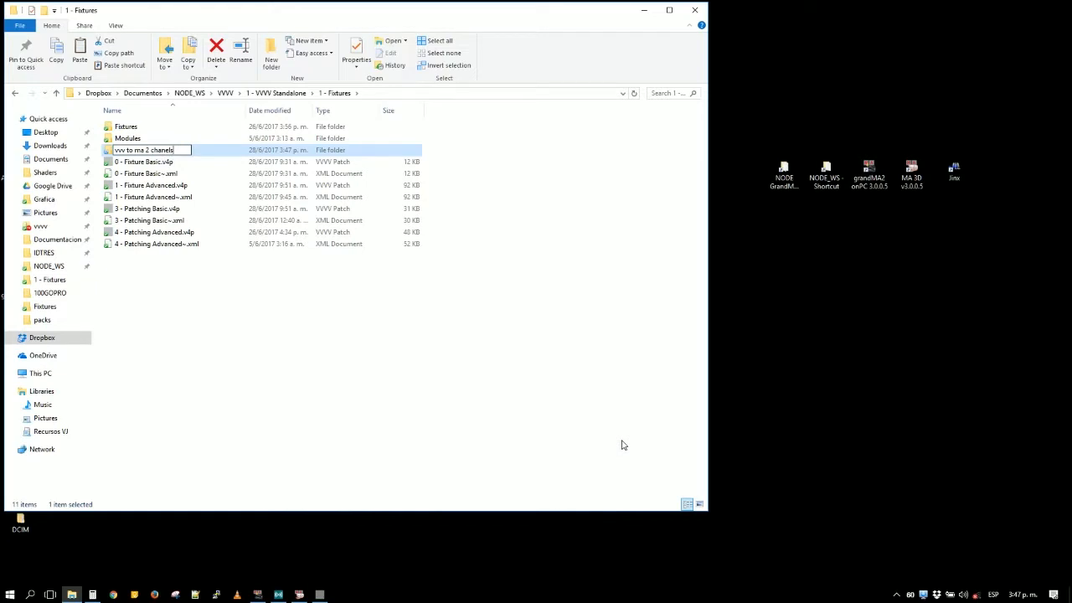
key("Return")
key("Return")
- Paste the patch copy into the new folder and open it in vvvv in an enlarged window
key("ctrl+v")
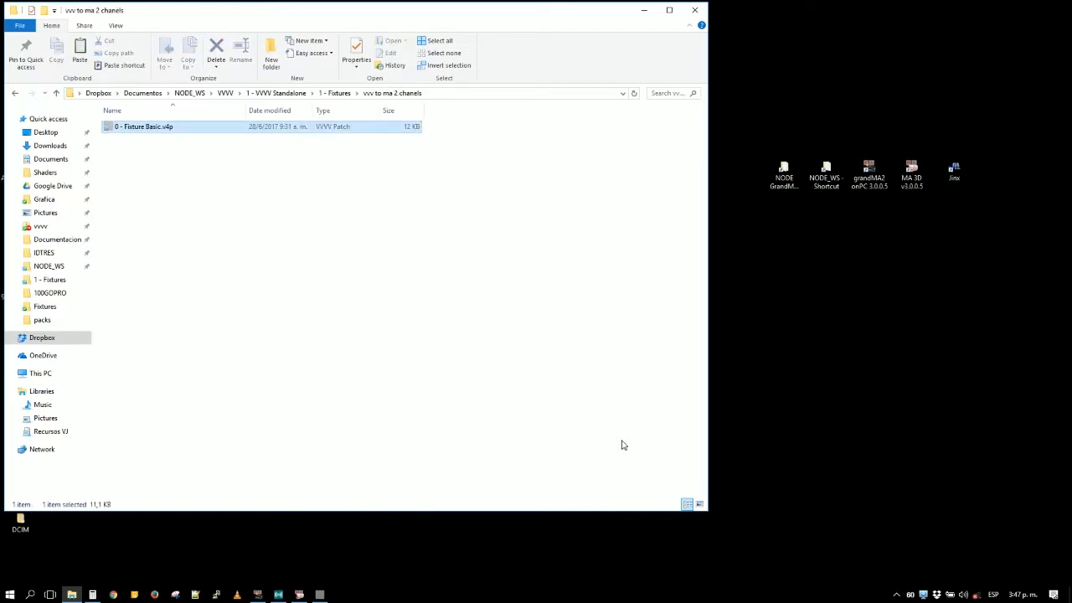
key("Return")
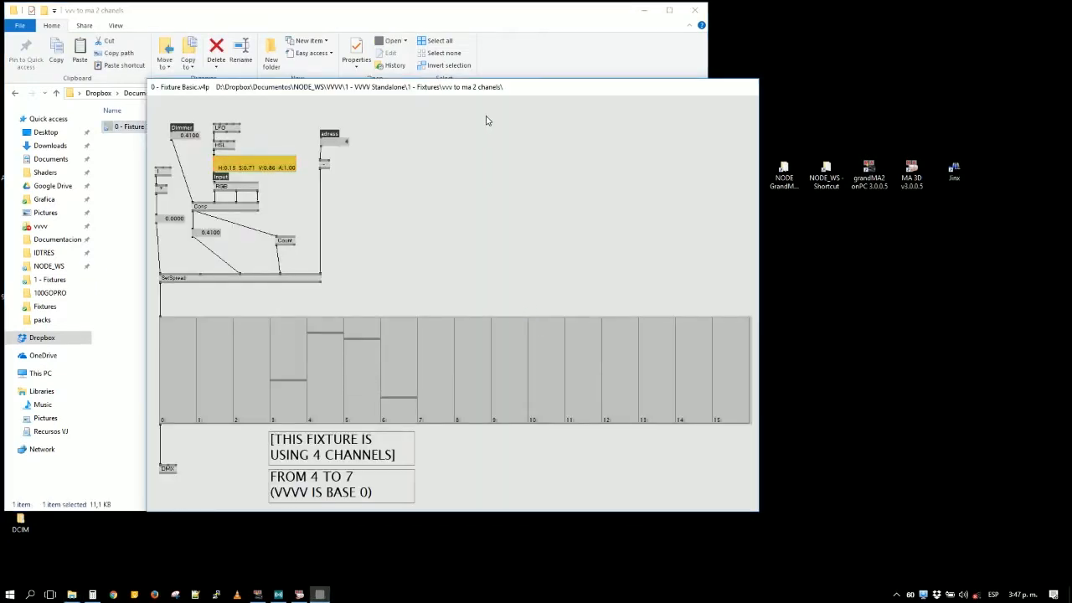
left_click_drag(503, 85, 535, 6)
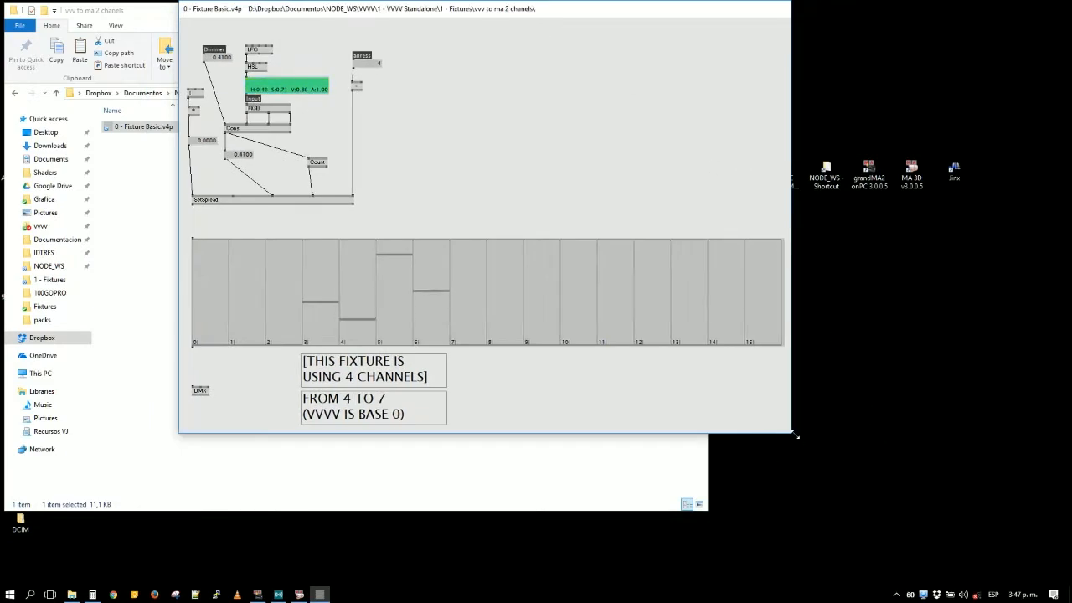
left_click_drag(793, 433, 871, 475)
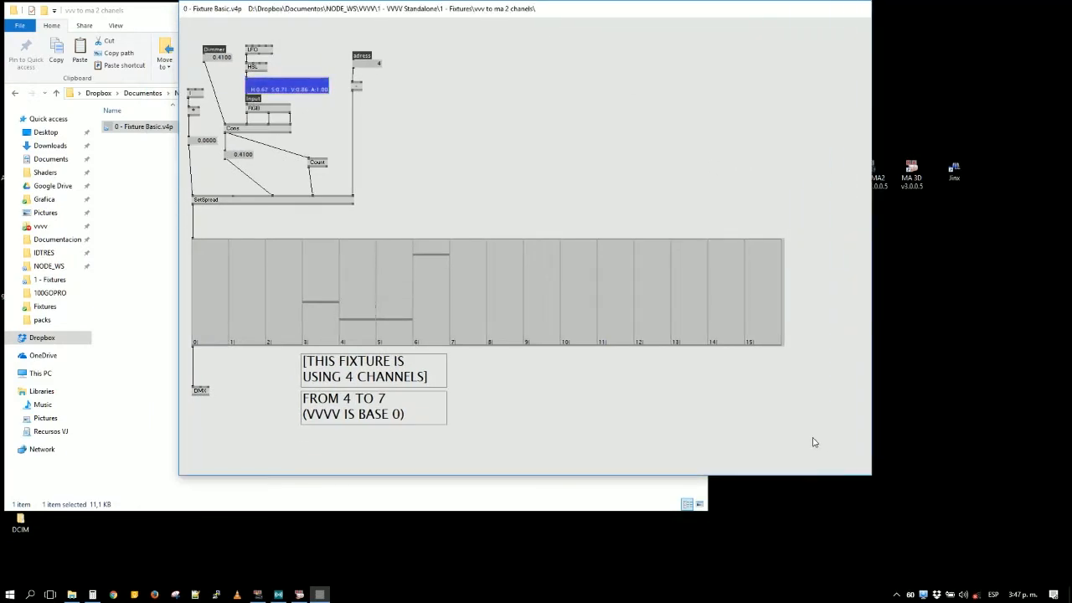
double_click(550, 408)
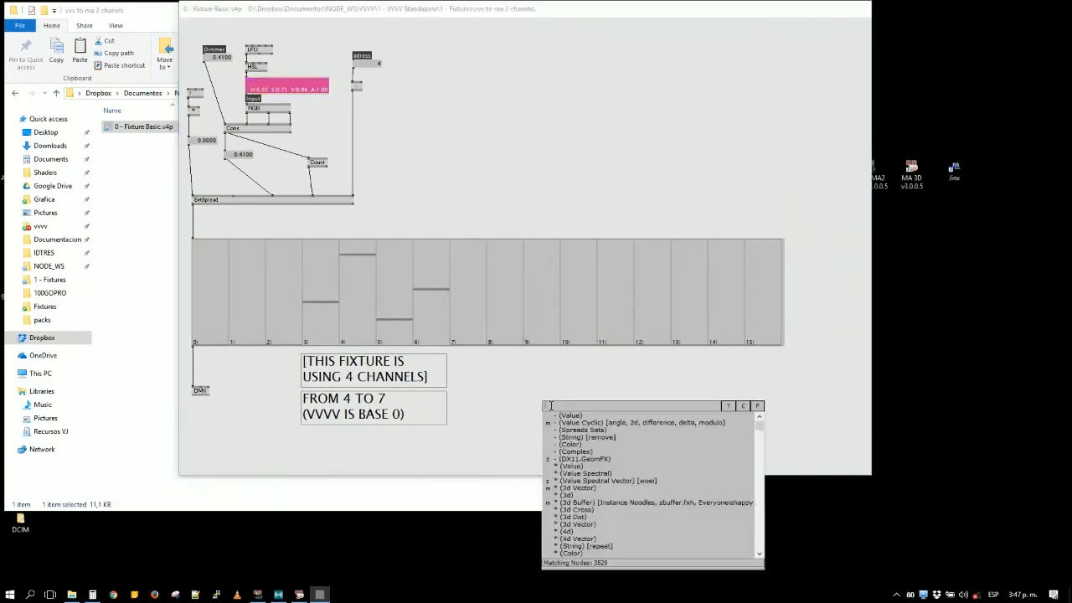
type("ka")
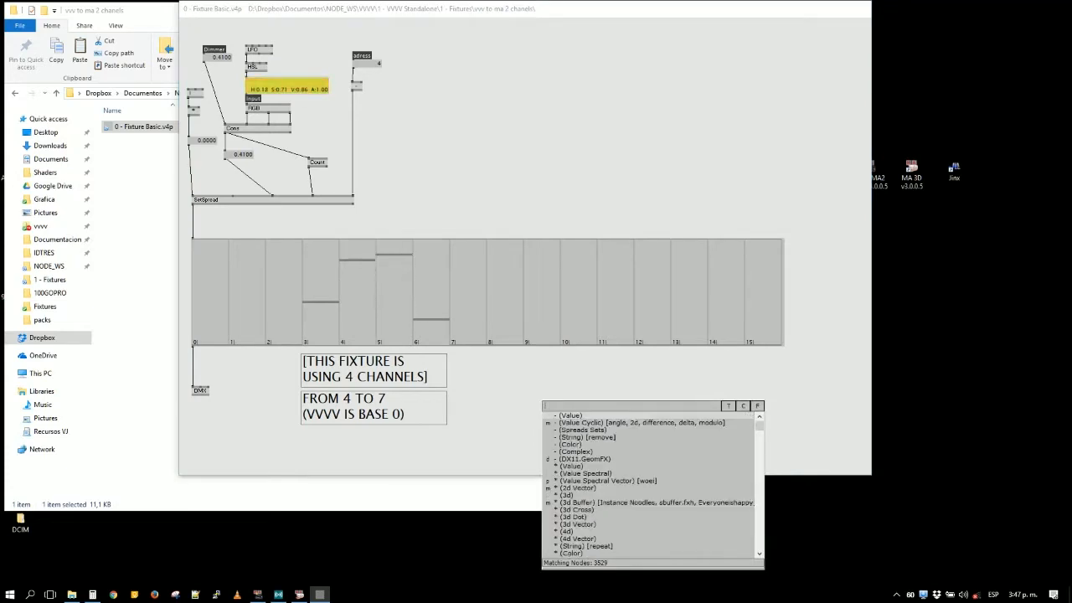
key("BackSpace")
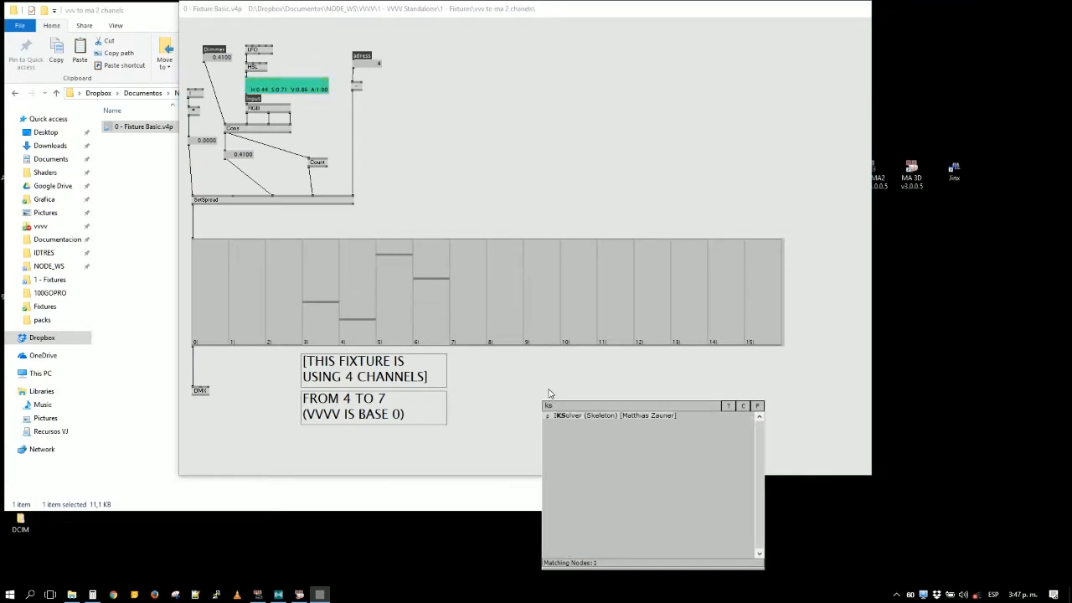
left_click(548, 392)
- Check the fixture beams in MA 3D and the DMX sheet in grandMA2, and return to the Fixture Basic patch
left_click(301, 594)
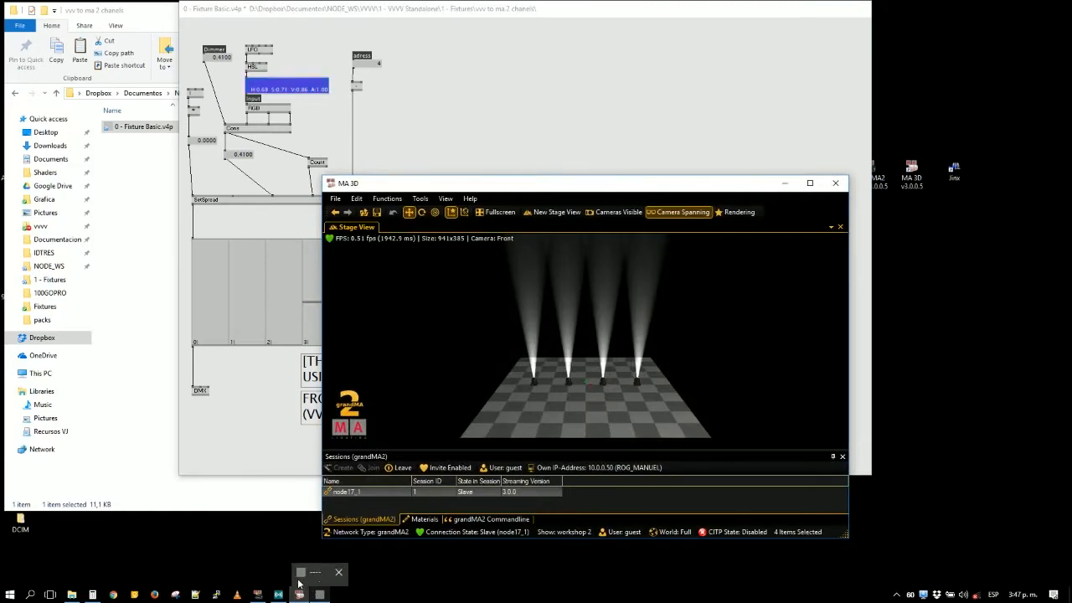
left_click(259, 594)
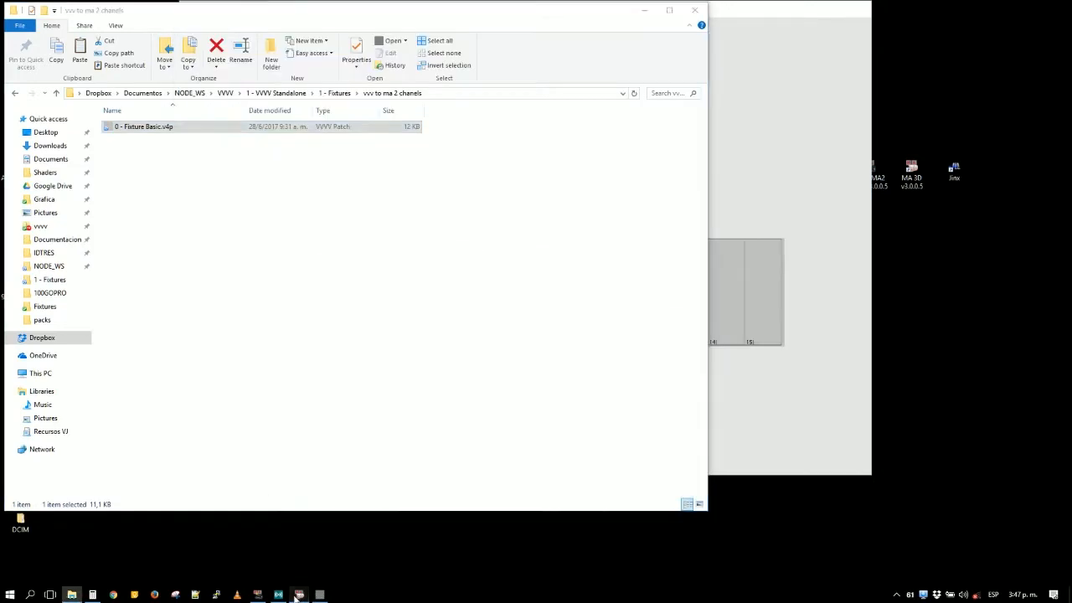
left_click(260, 594)
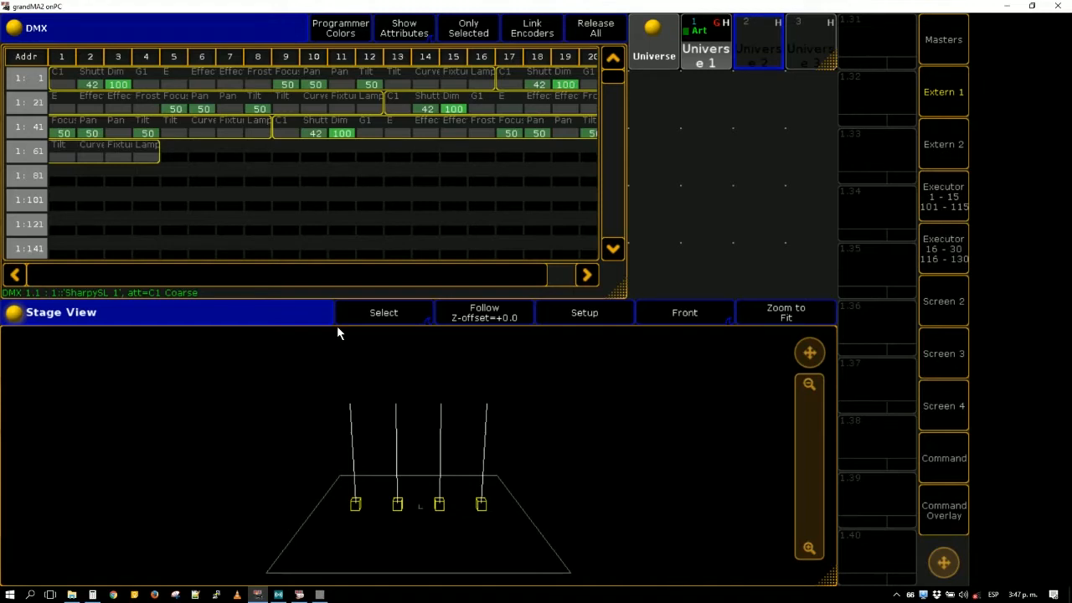
key("alt+Tab")
key("alt+Tab")
key("alt+Tab")
key("alt+Tab")
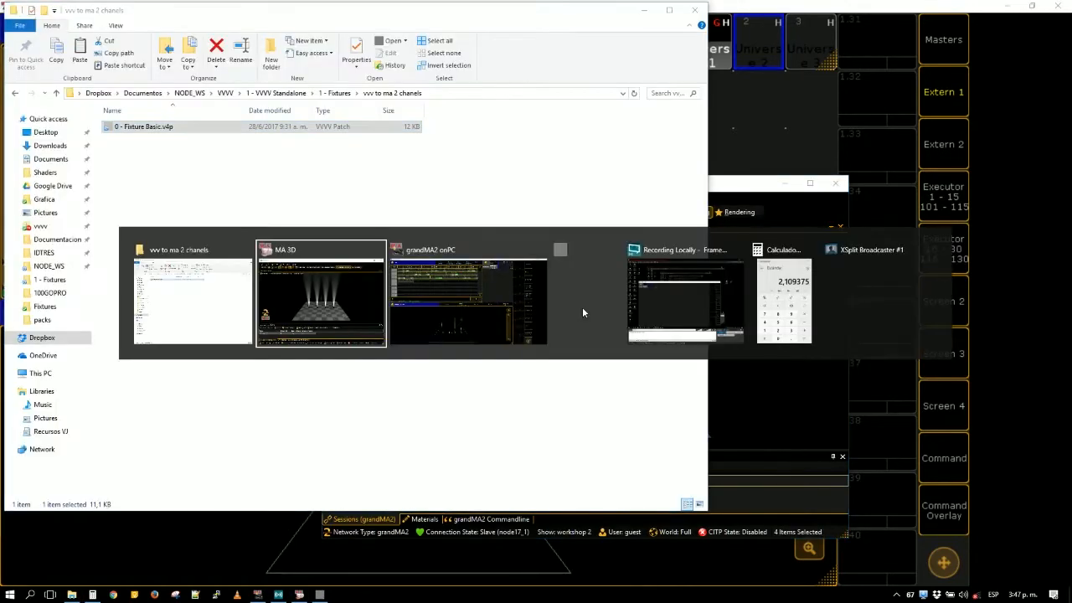
- Add a Radix (Value) node to the free area at the upper part of the Fixture Basic patch
double_click(483, 141)
type("radix")
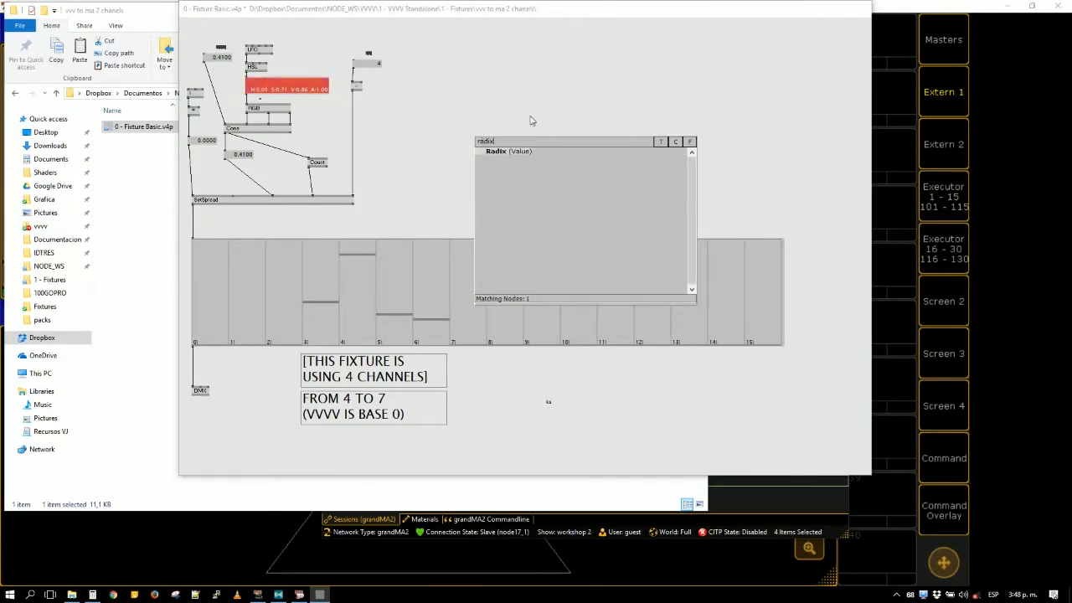
left_click(488, 153)
- Open the Modules folder inside 1 - Fixtures and return to the Fixture Basic patch
left_click(134, 225)
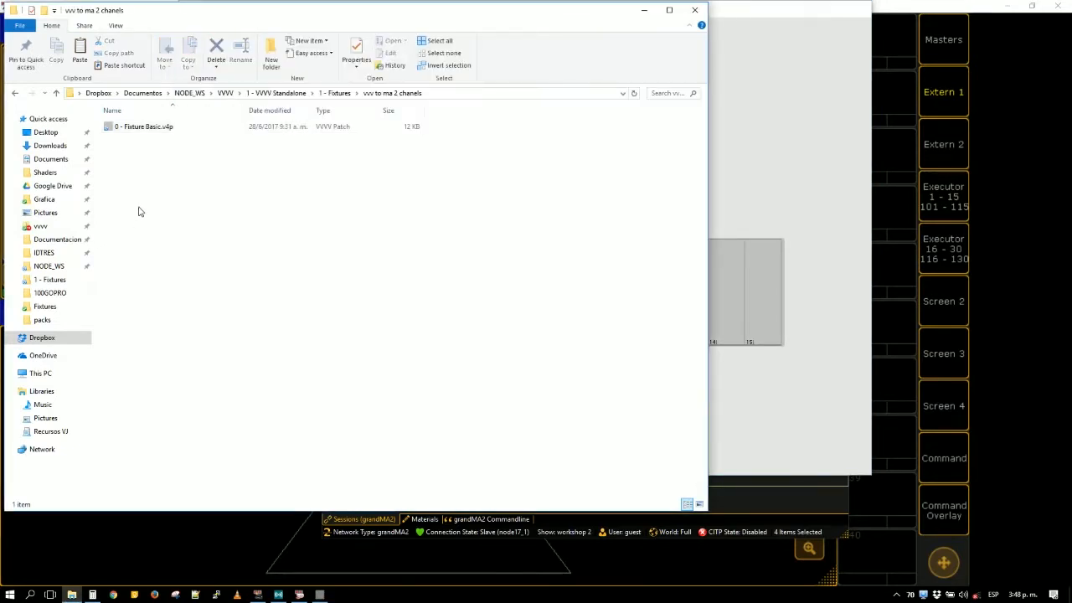
key("BackSpace")
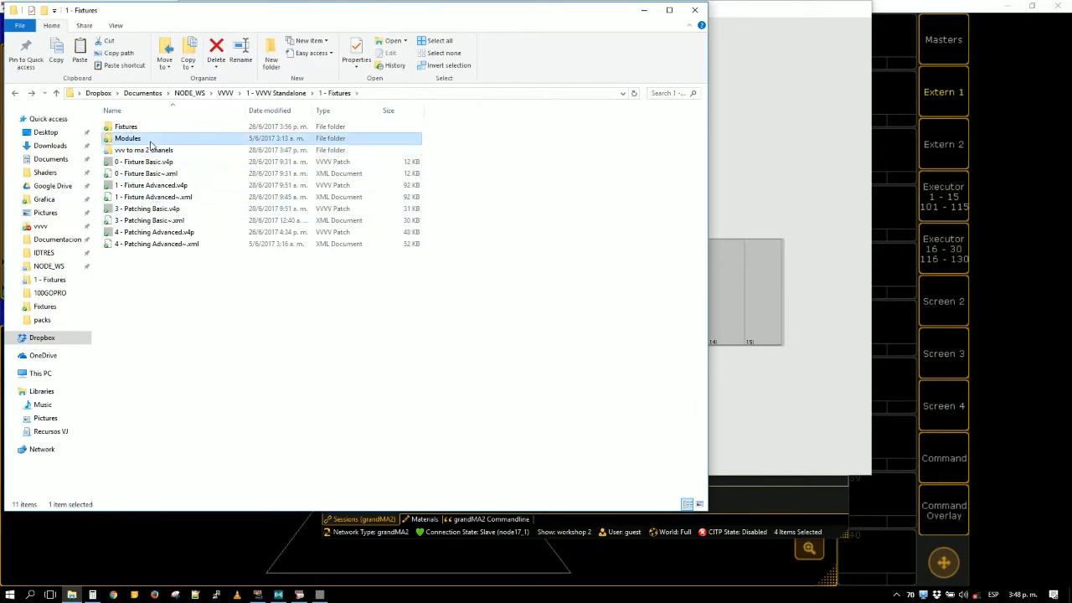
double_click(152, 140)
left_click(188, 194)
left_click(752, 179)
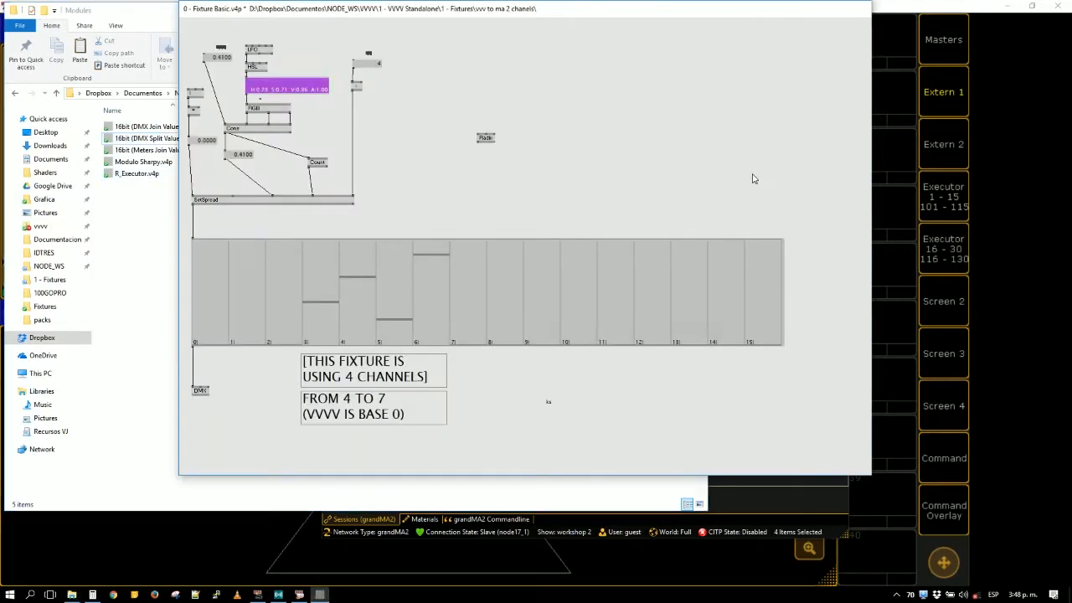
- Minimise the file window, move the patch window off the DMX sheet, and bring the MA 3D stage view forward
left_click(119, 16)
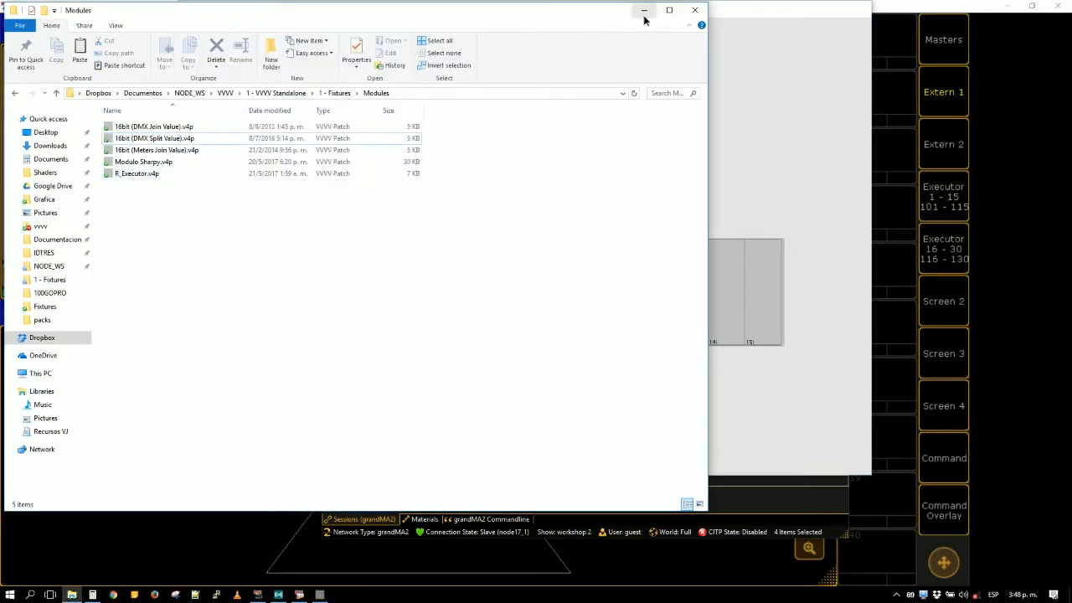
left_click(644, 15)
left_click_drag(492, 25, 687, 134)
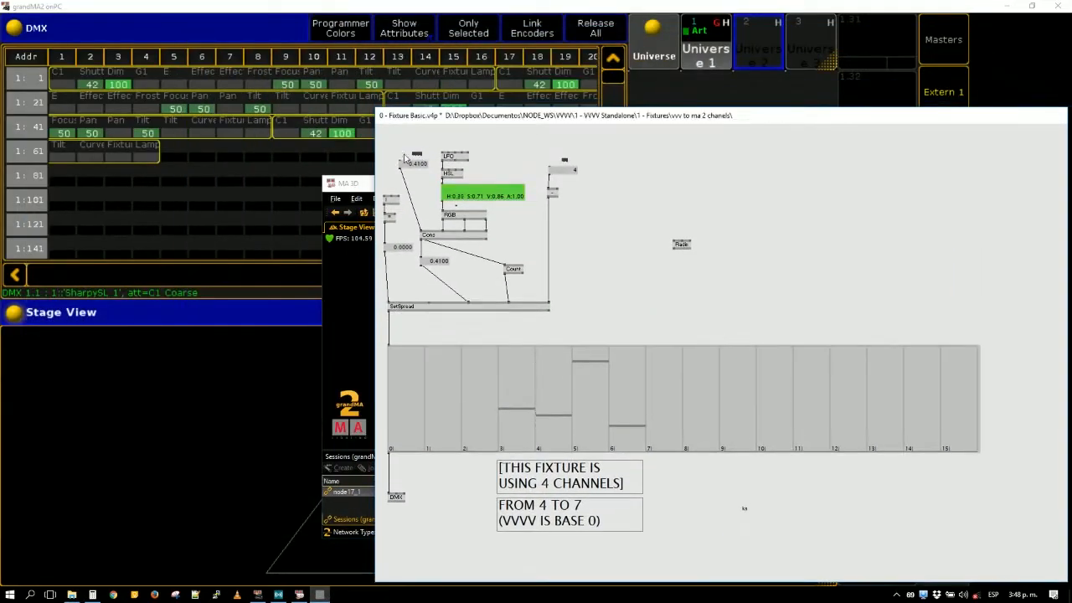
left_click(364, 184)
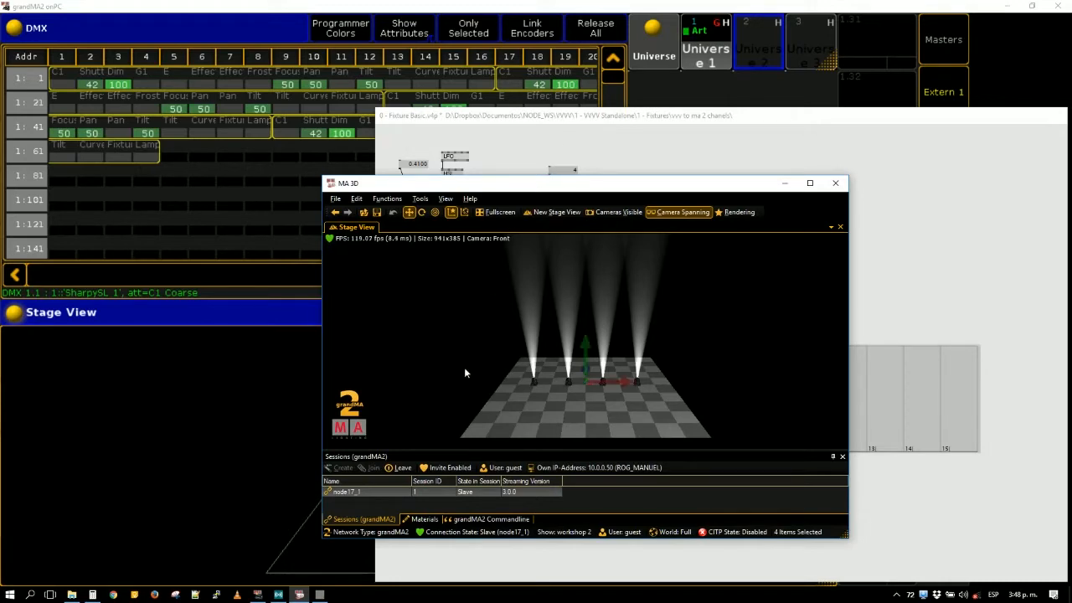
- Insert 16bit (DMX Split Value).v4p from Modules into the Fixture Basic patch, inspect its contents, and place it beside the Radix node
left_click(72, 595)
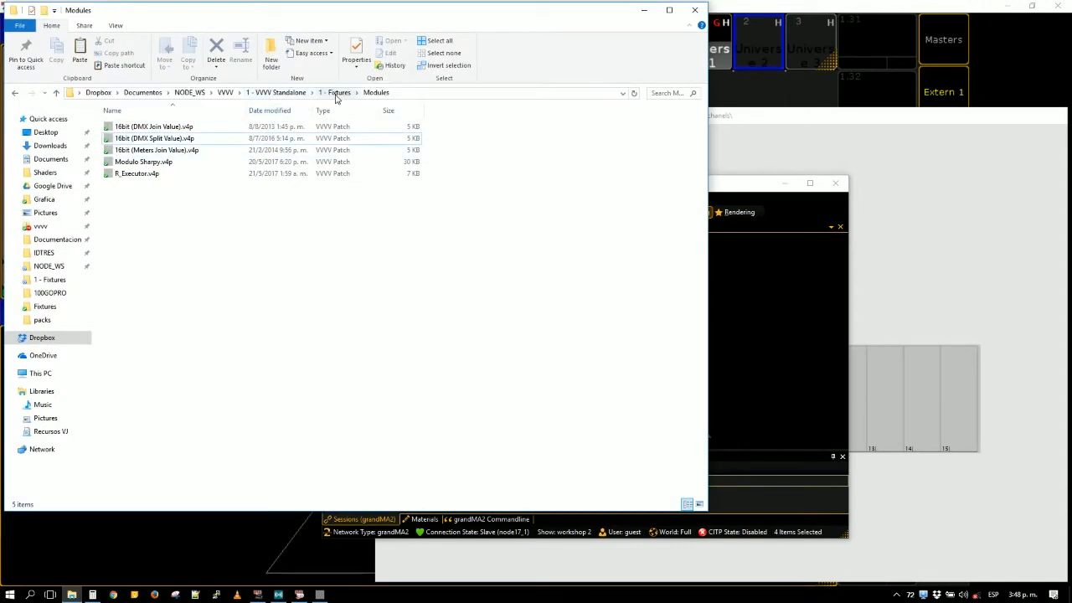
left_click(151, 139)
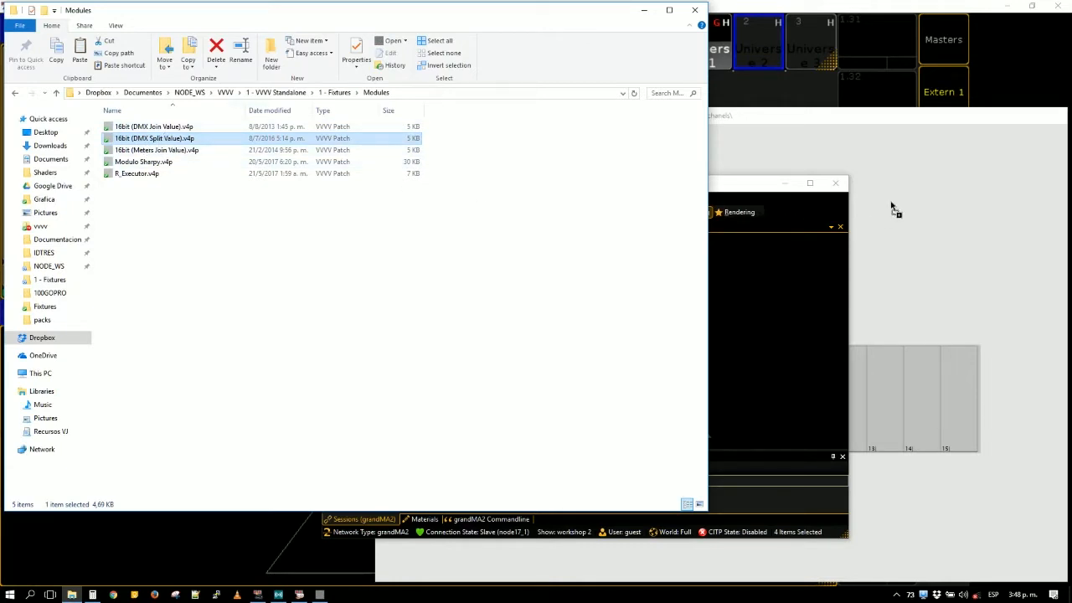
left_click_drag(892, 206, 893, 208)
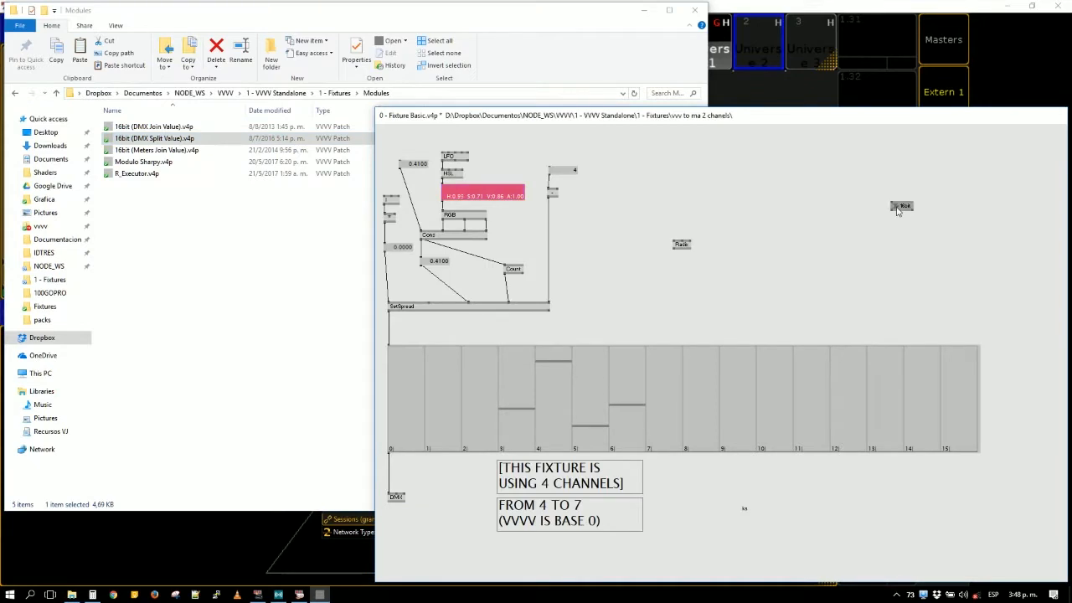
right_click(897, 211)
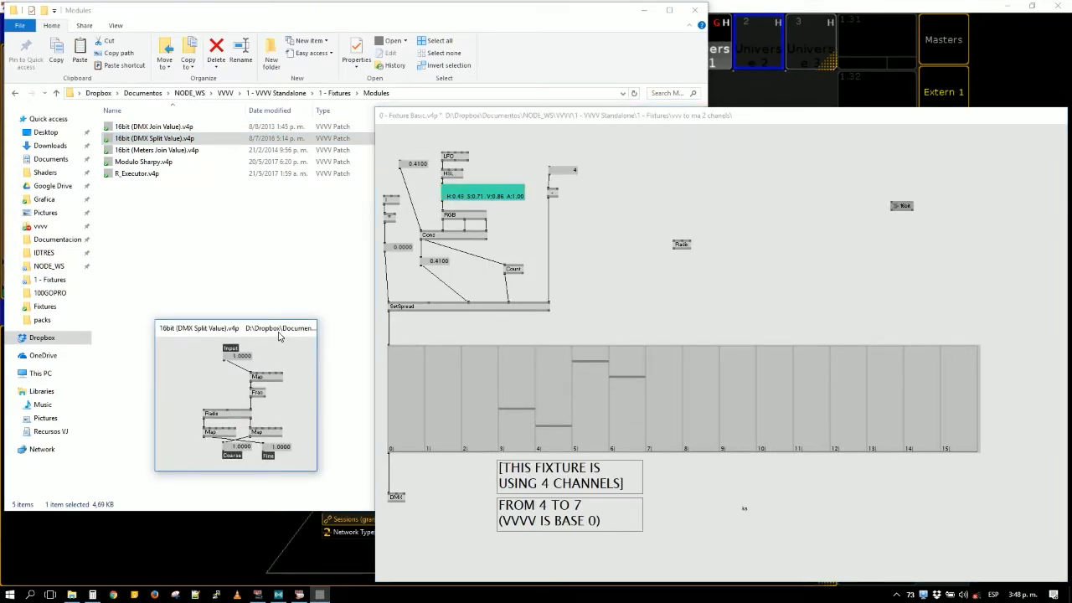
key("alt+3")
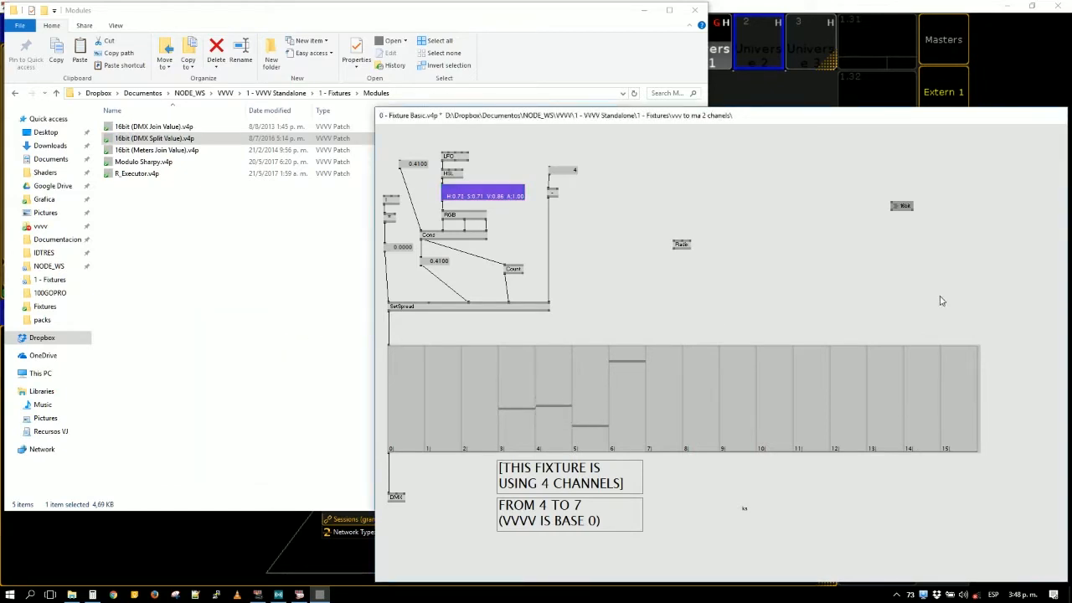
left_click_drag(899, 206, 739, 227)
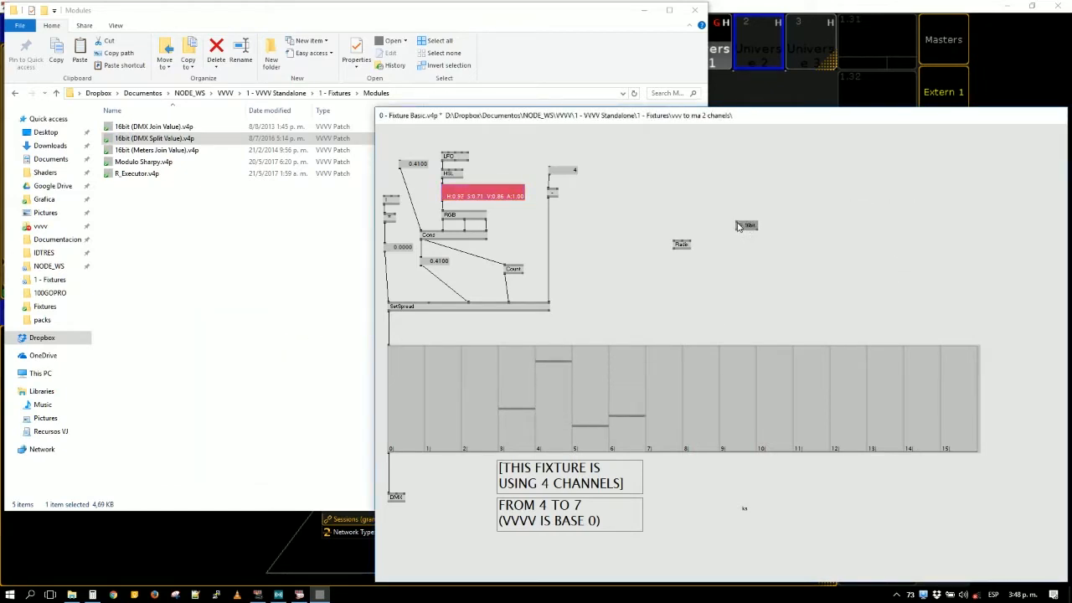
- Add an LFO (Animation) node above the 16bit split module
double_click(741, 178)
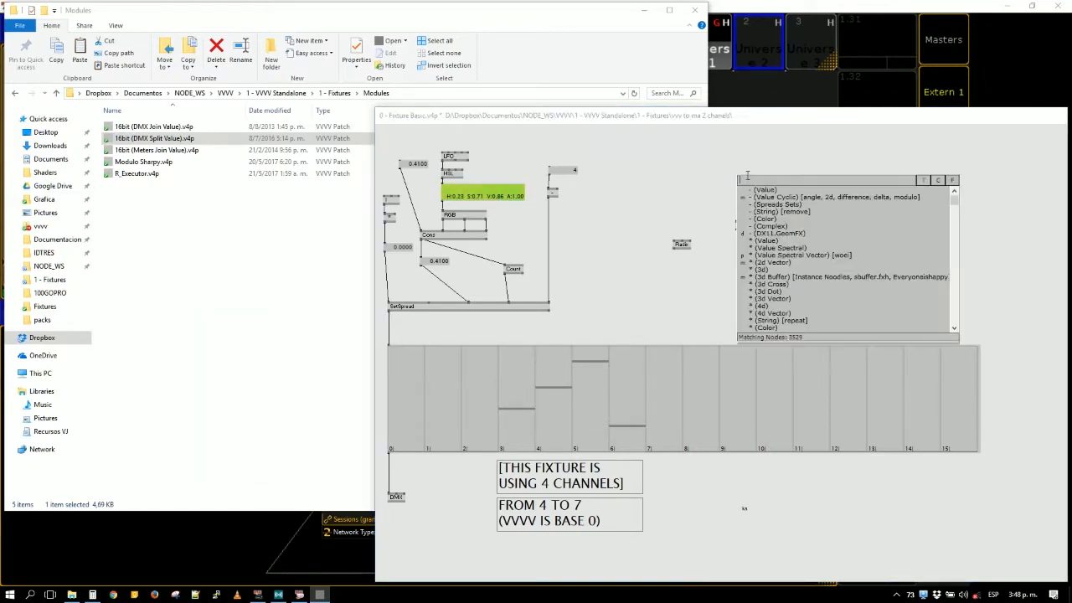
type("lfo")
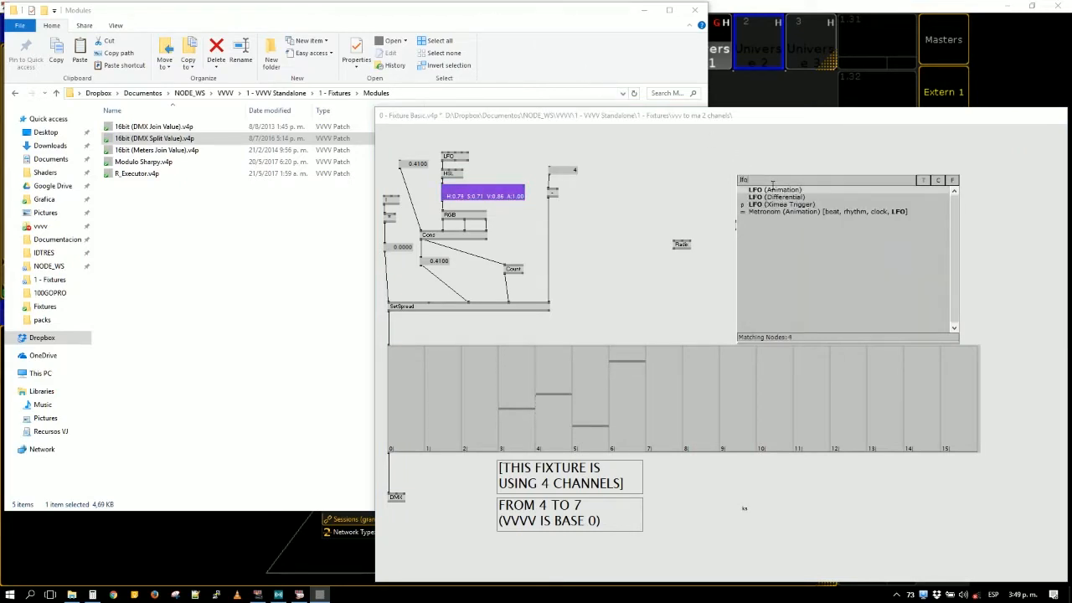
left_click(774, 195)
- Lighten the patch background to 97% with a Kalle (VVVV) node, and delete that node
double_click(811, 223)
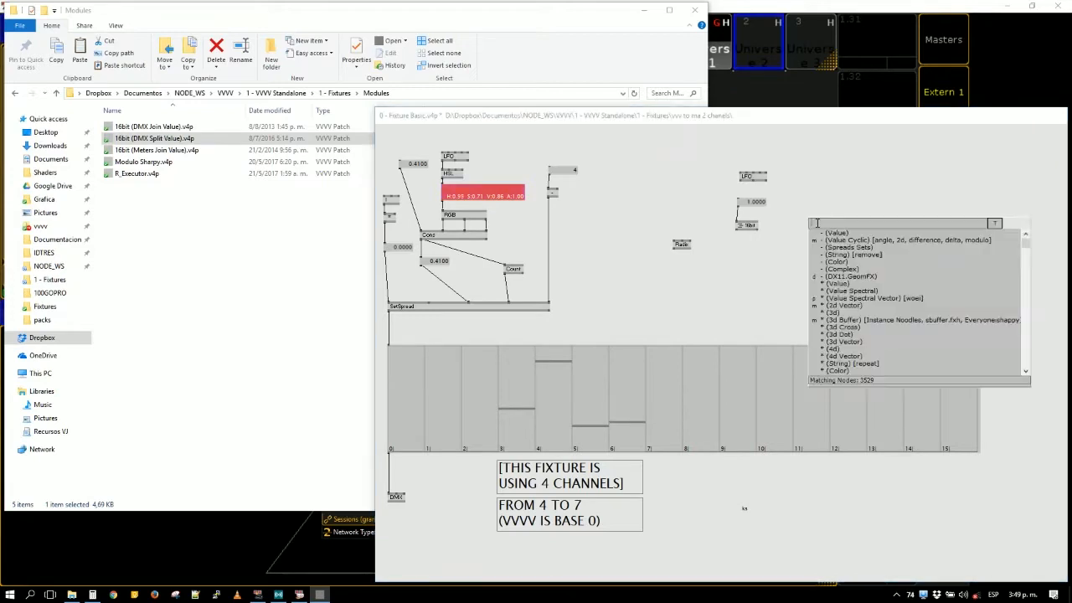
type("kall")
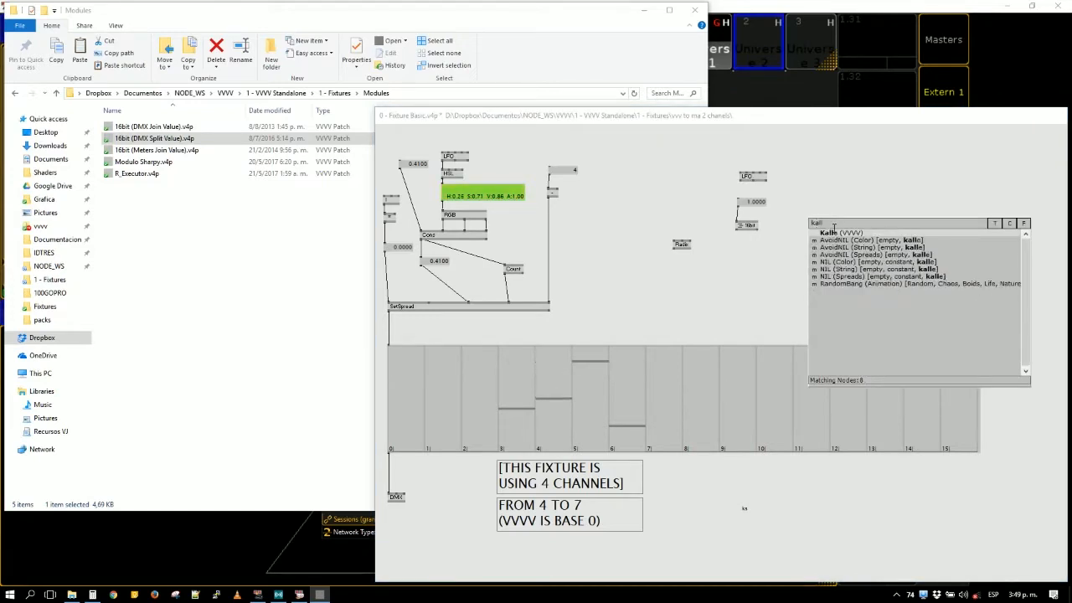
key("Return")
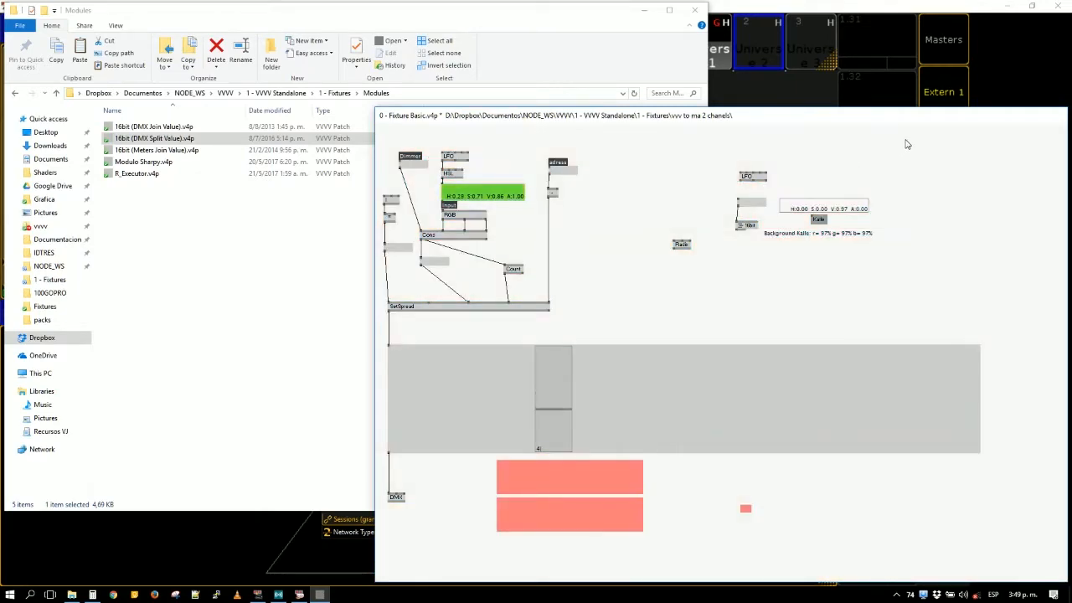
left_click_drag(872, 143, 811, 225)
key("Delete")
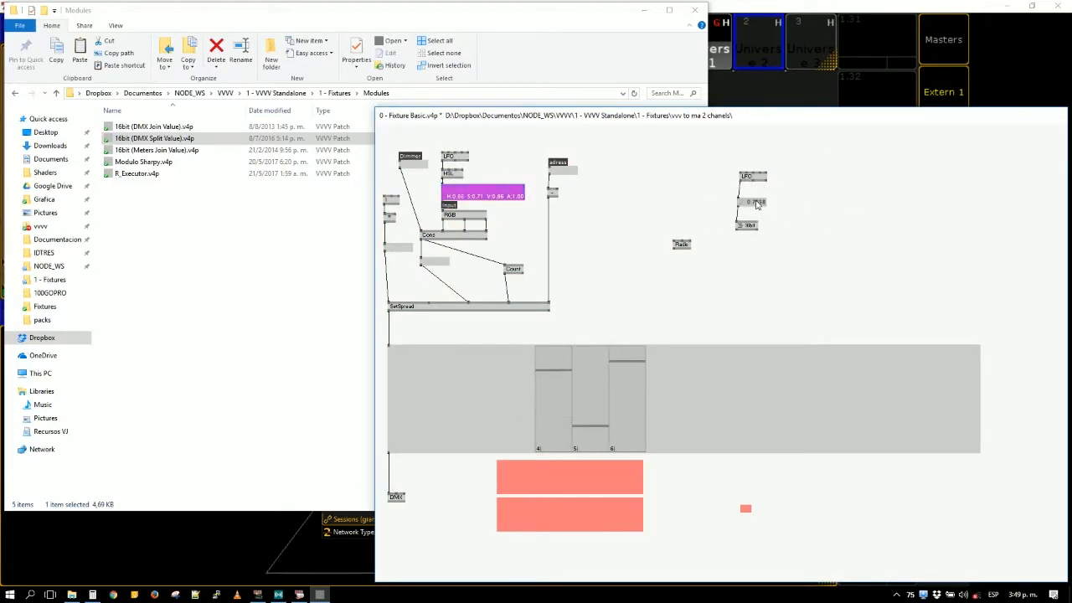
- Edit an input value of the LFO feeding the 16bit module, and delete the unused Radix node
right_click(743, 178)
key("Return")
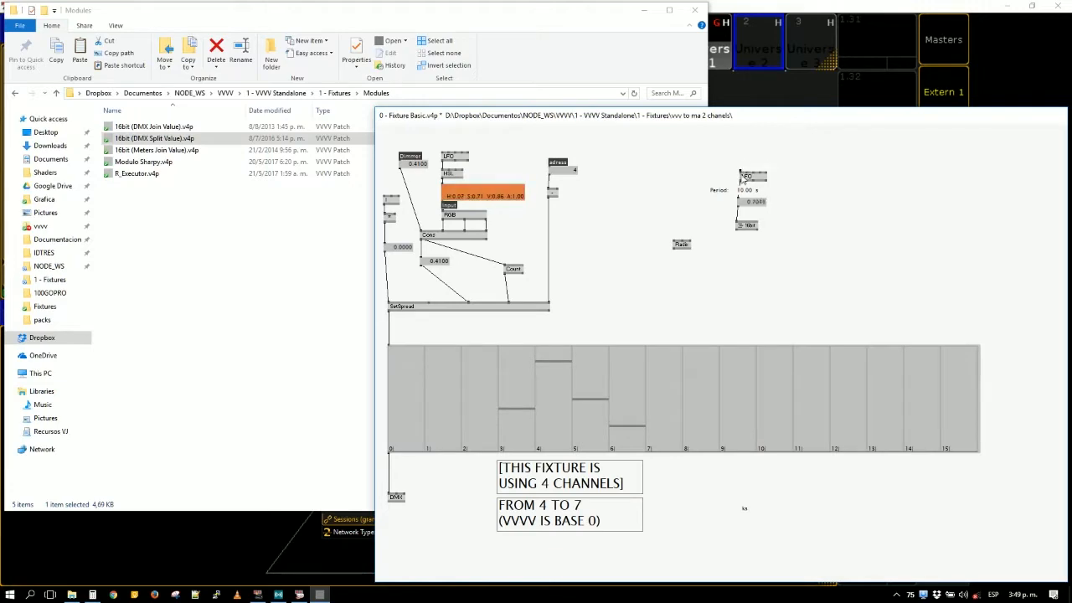
left_click(686, 245)
key("Delete")
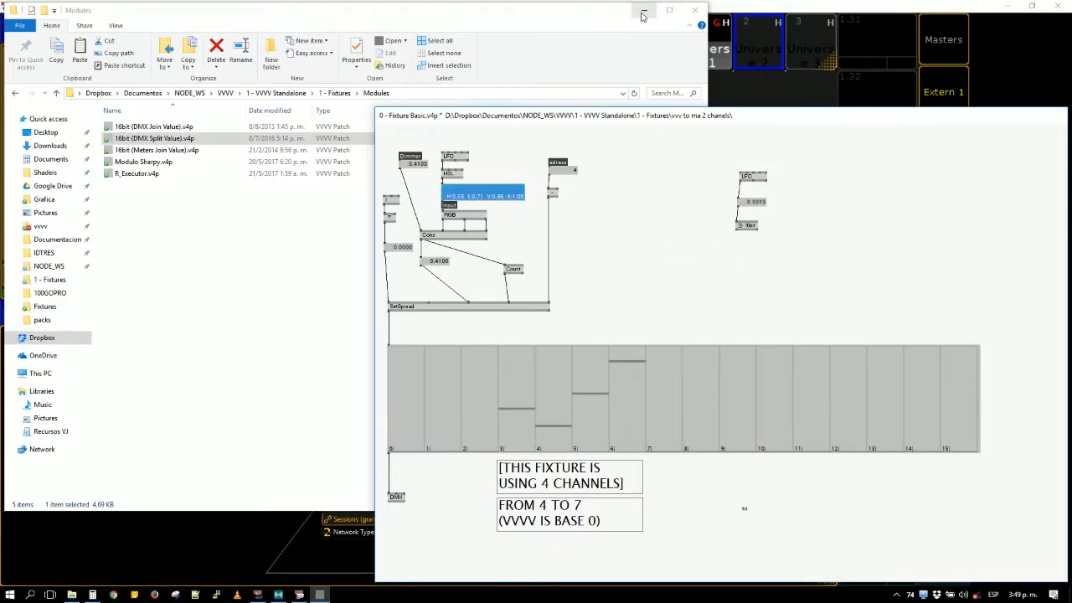
- Minimise the file window, shift the patch window, and set the fixture's address to 1
left_click(644, 10)
left_click_drag(649, 117, 628, 139)
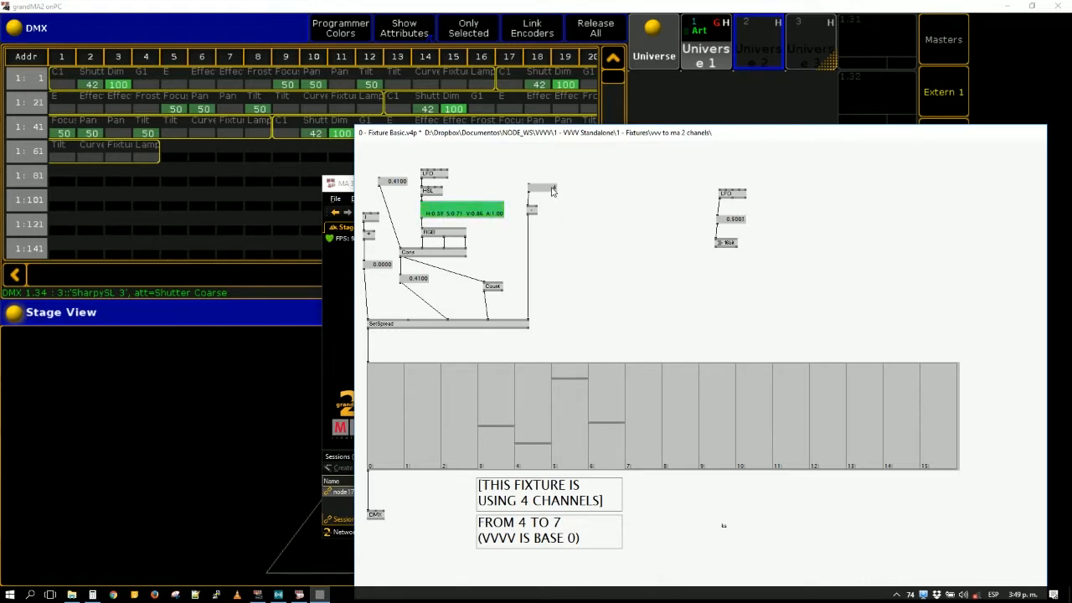
right_click(553, 191)
type("1")
left_click(565, 217)
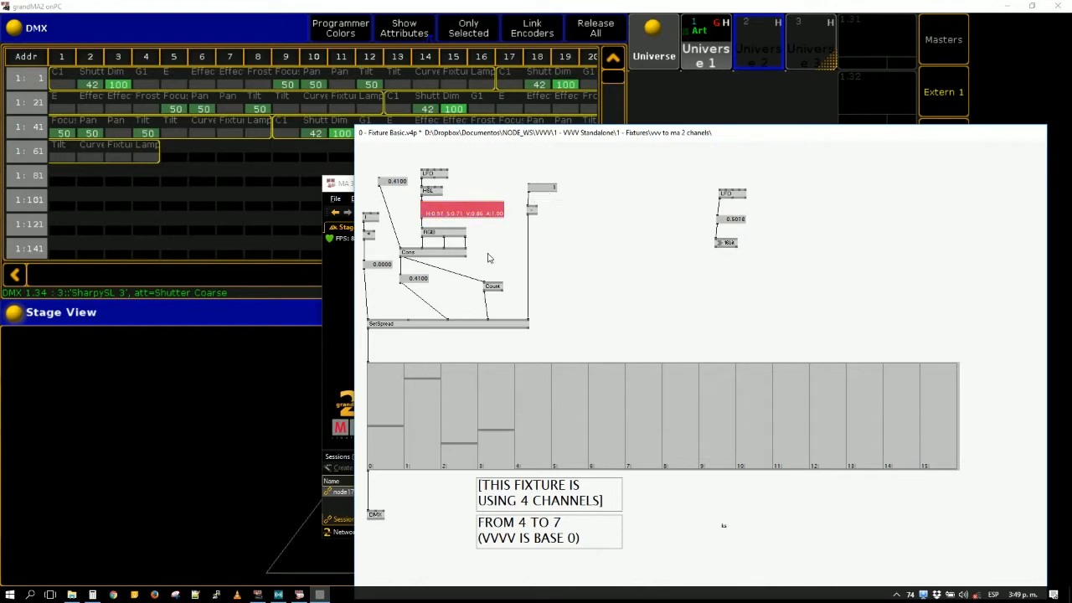
- Rearrange the nodes above SetSpread, and delete the dimmer value box and the LFO, HSL, colour and RGB chain feeding Cons
left_click_drag(366, 207, 378, 270)
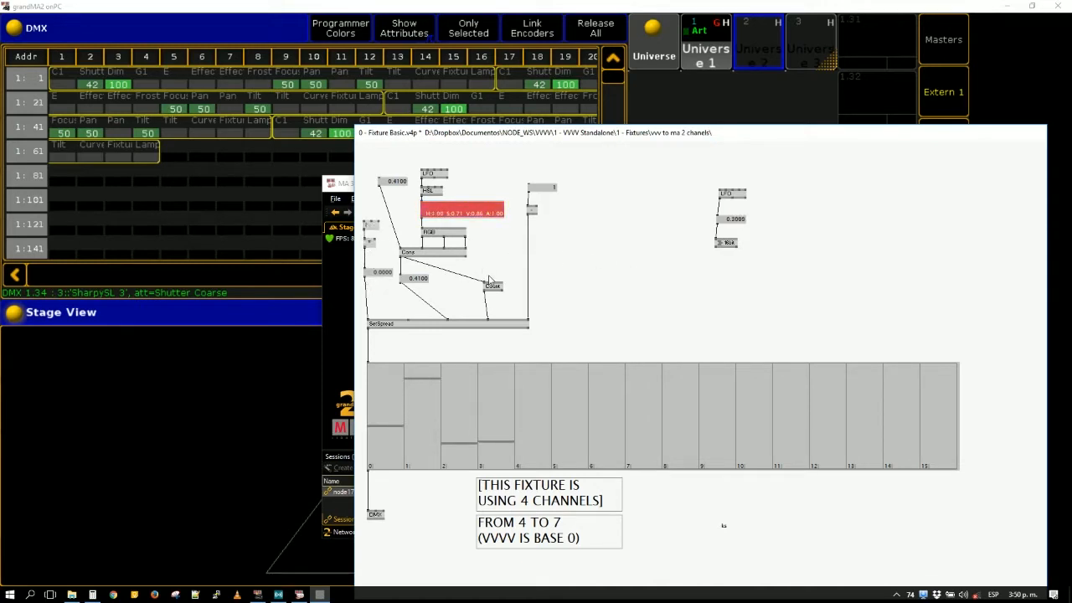
left_click_drag(491, 285, 455, 260)
left_click_drag(482, 239, 388, 163)
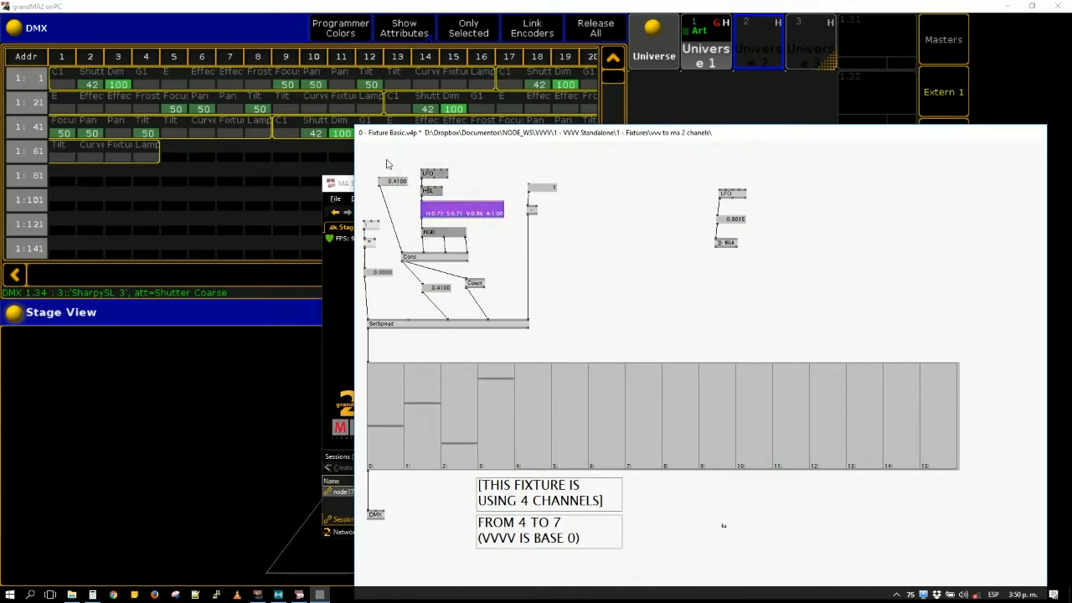
key("Delete")
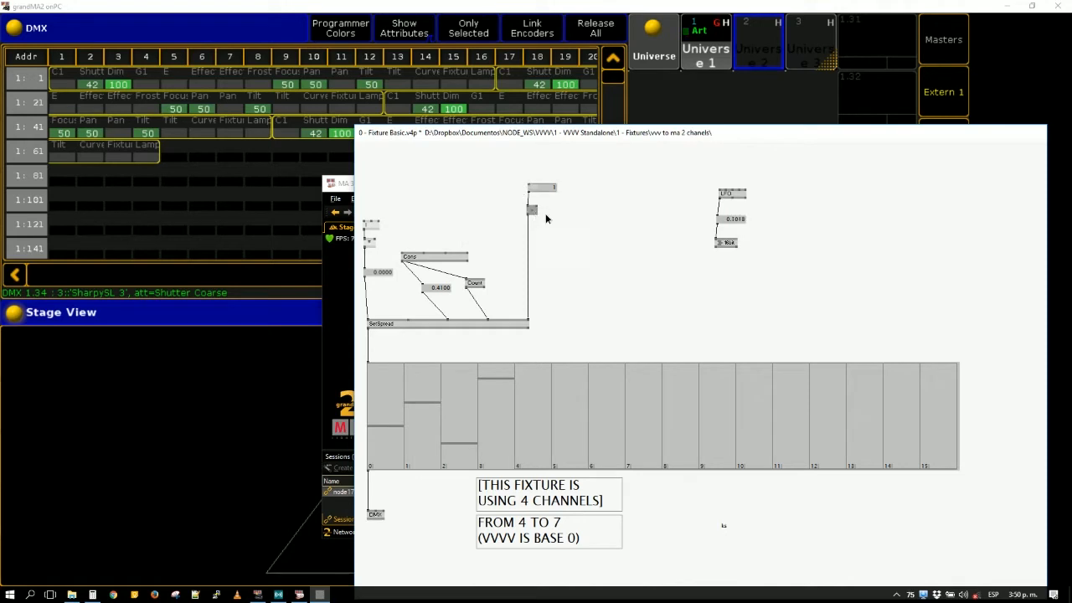
double_click(605, 168)
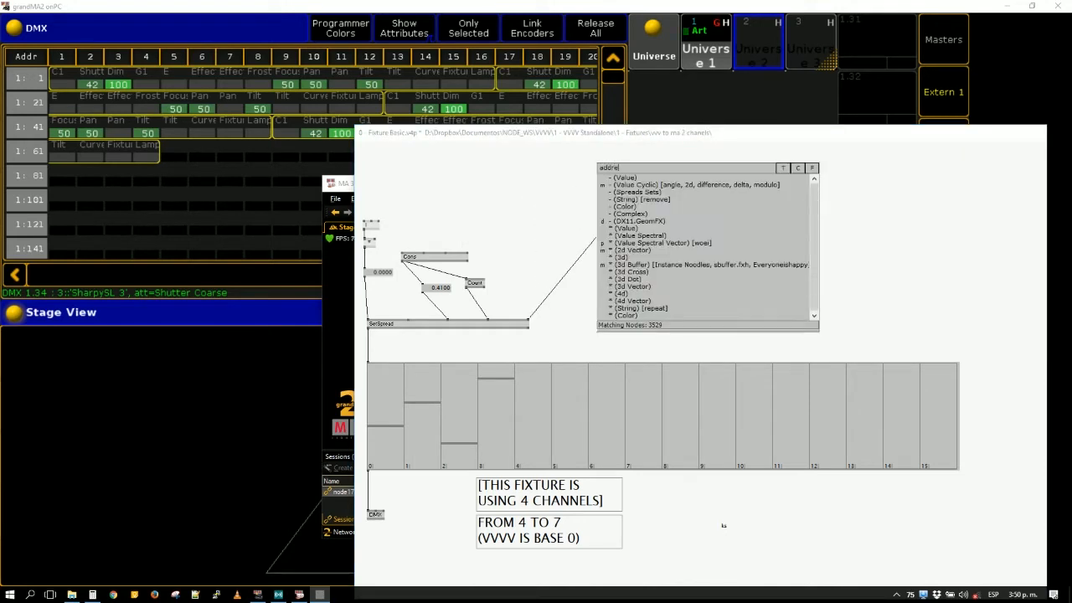
type("address")
key("Return")
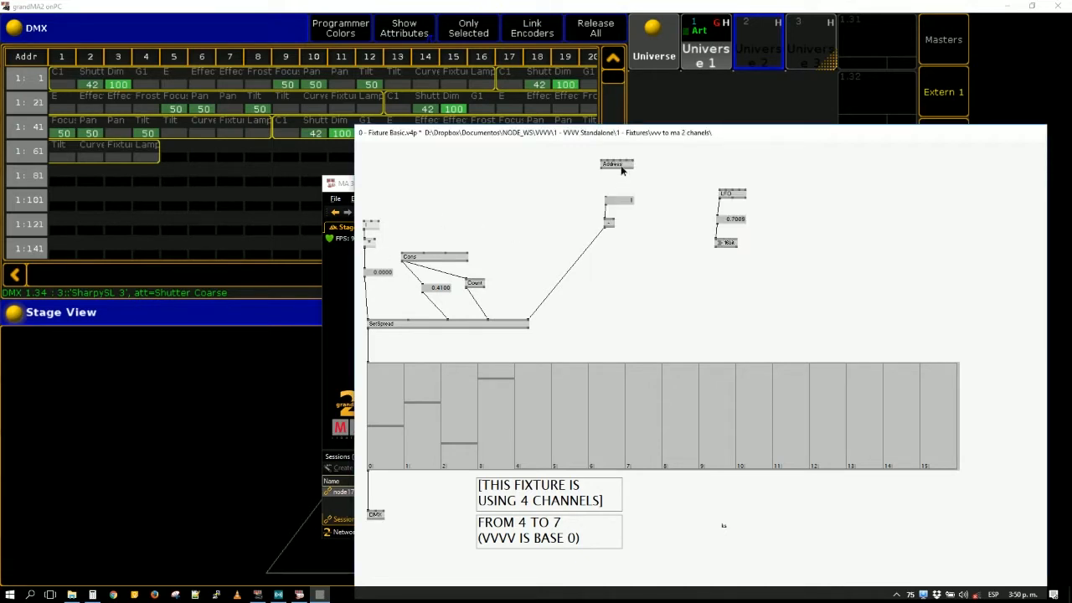
- Add the comment "// adress" above the address value box
double_click(609, 183)
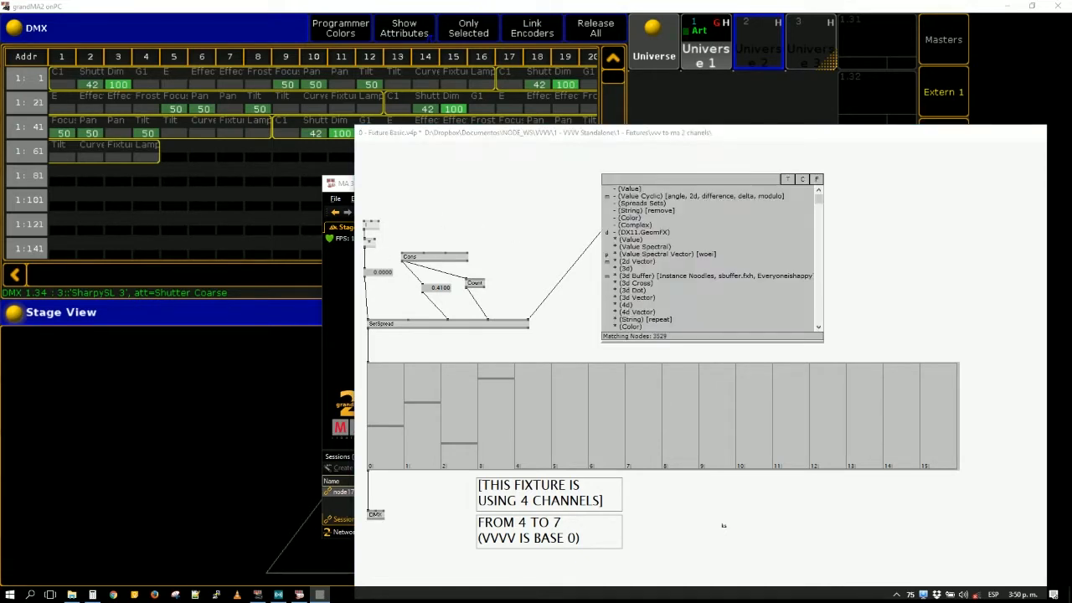
type("// adress")
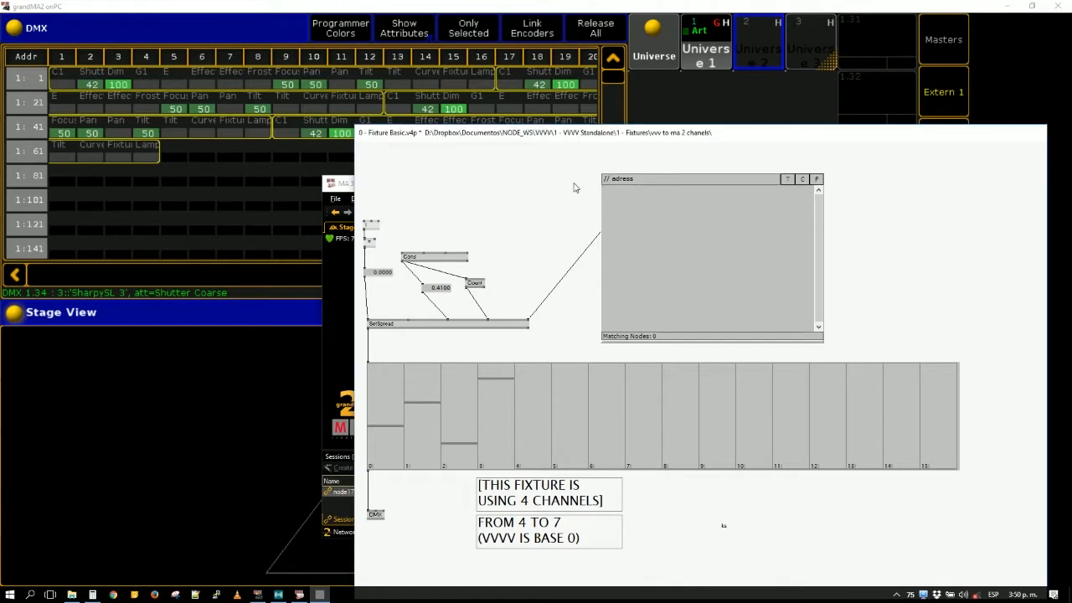
key("Return")
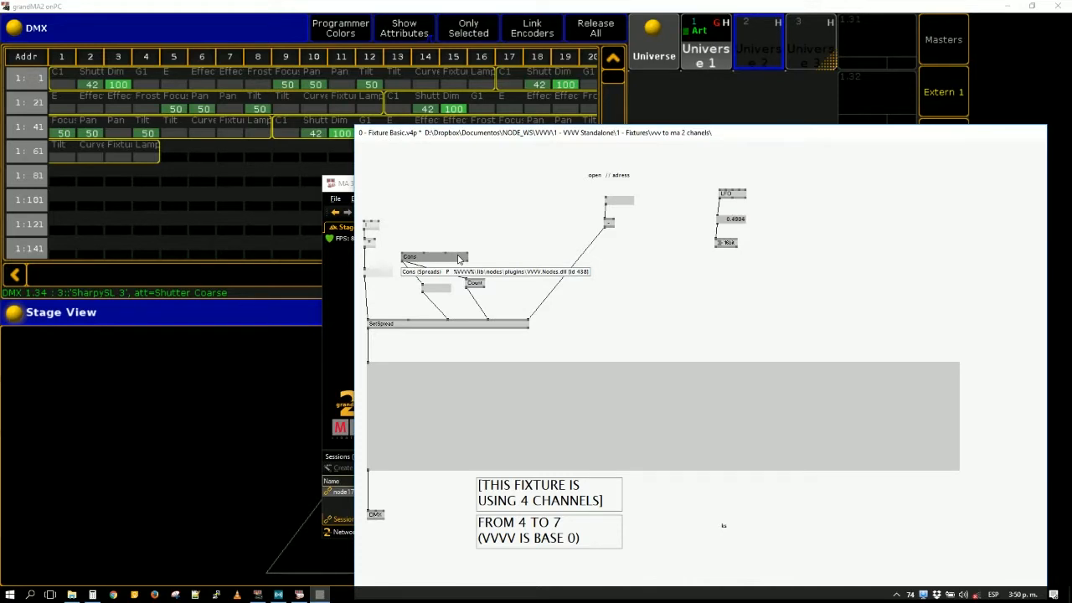
- Set the Cons (Spreads) node's input count to 15 and add a value box above the node
key("ctrl+i")
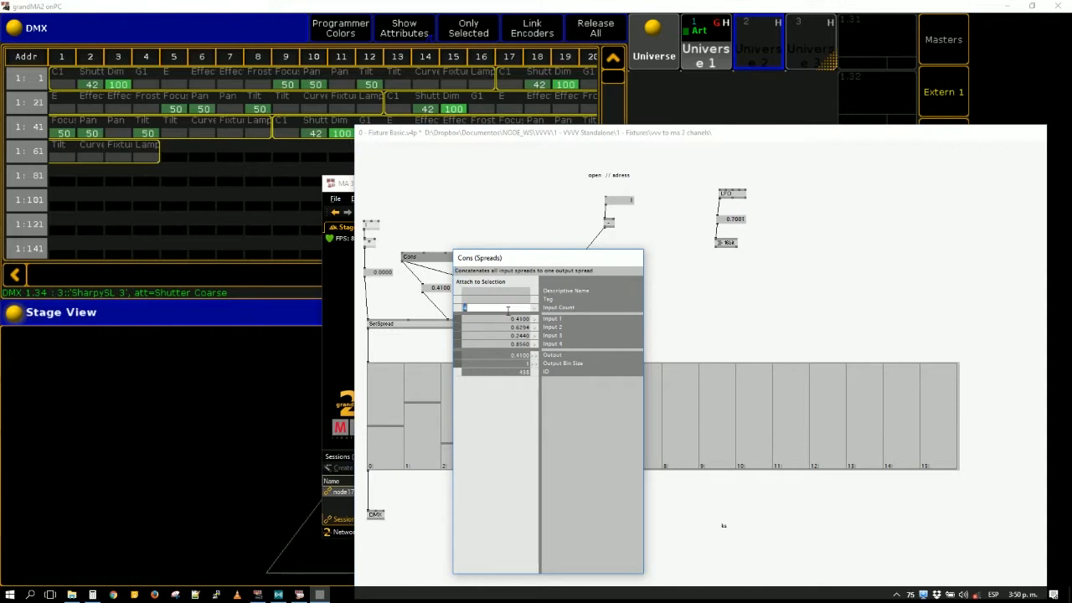
type("15")
key("Return")
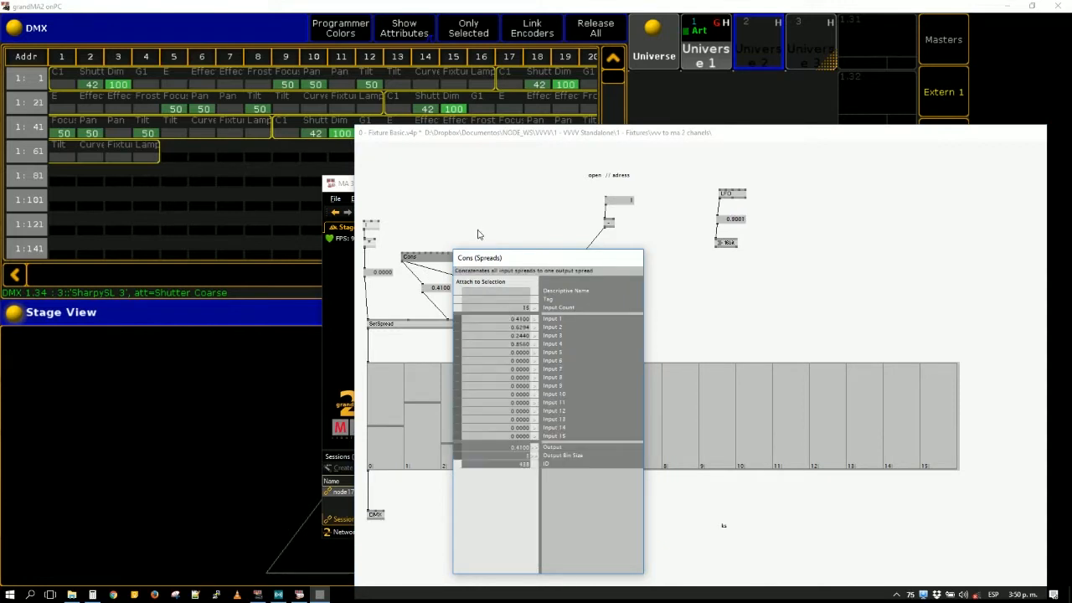
left_click(467, 229)
right_click(467, 229)
left_click(466, 229)
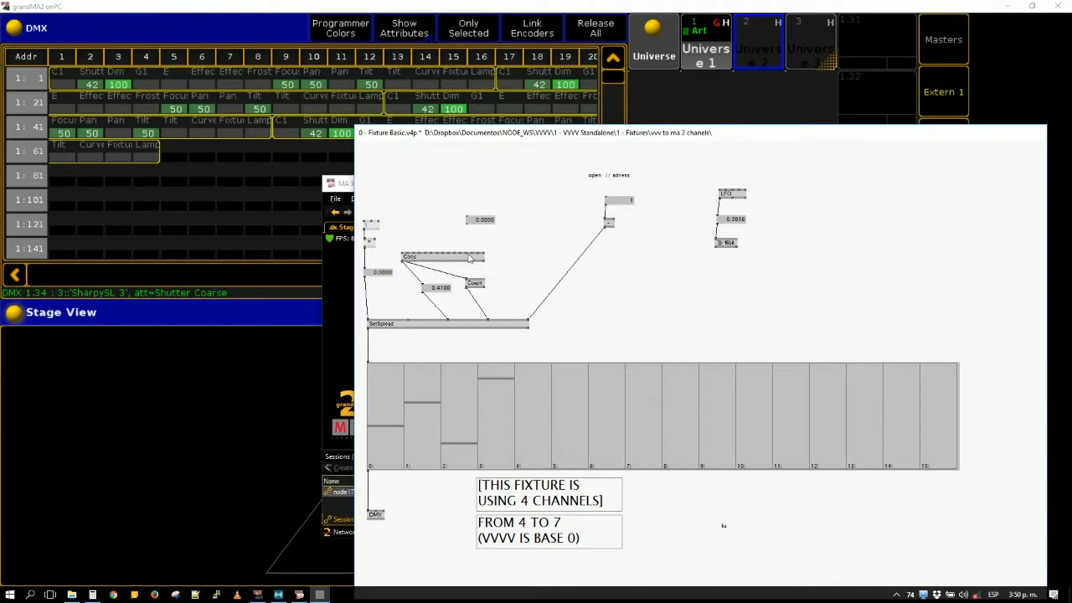
- Replace the Cons node with a fresh Cons (Spreads) node and set its input count to 15
double_click(438, 252)
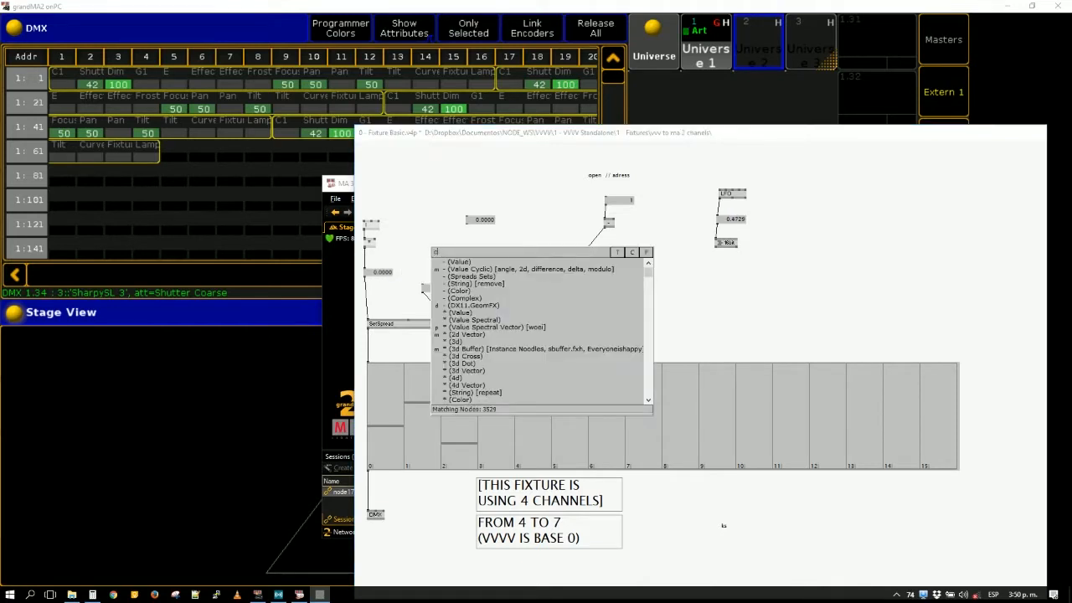
type("cons")
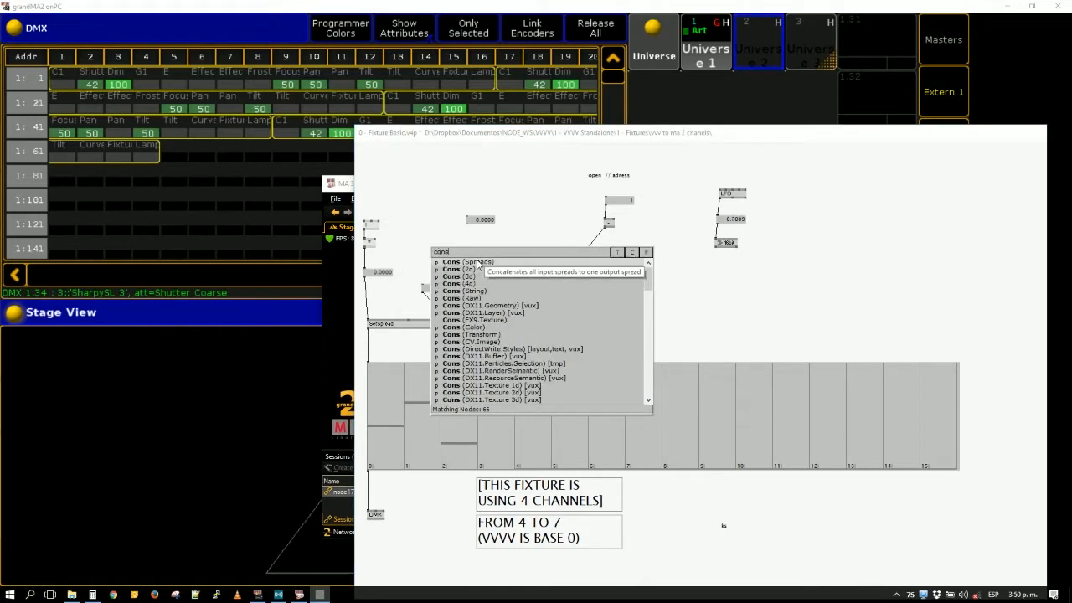
left_click(454, 262)
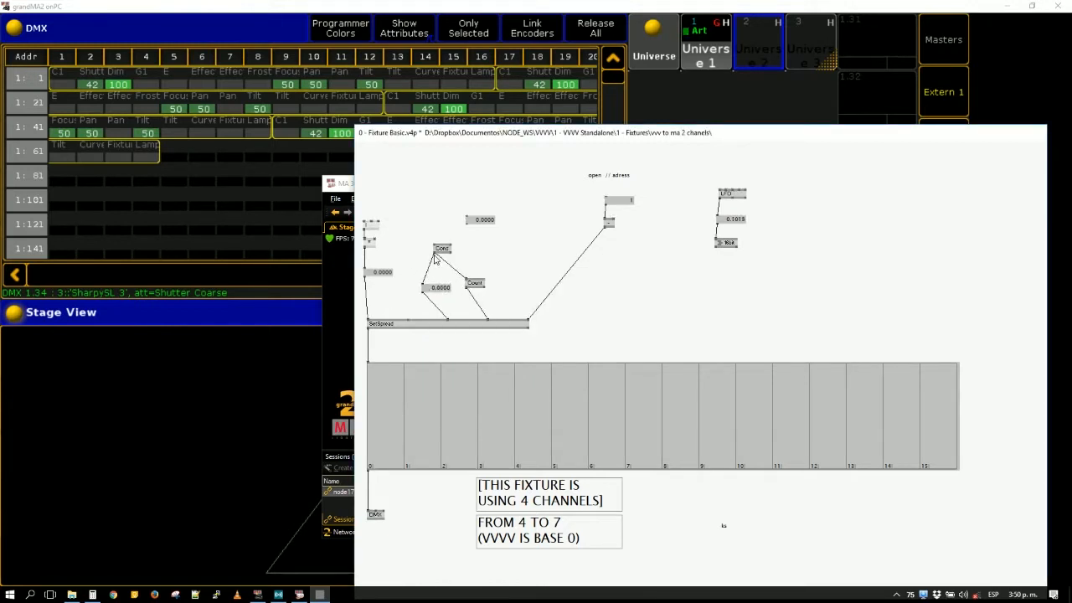
right_click(442, 250)
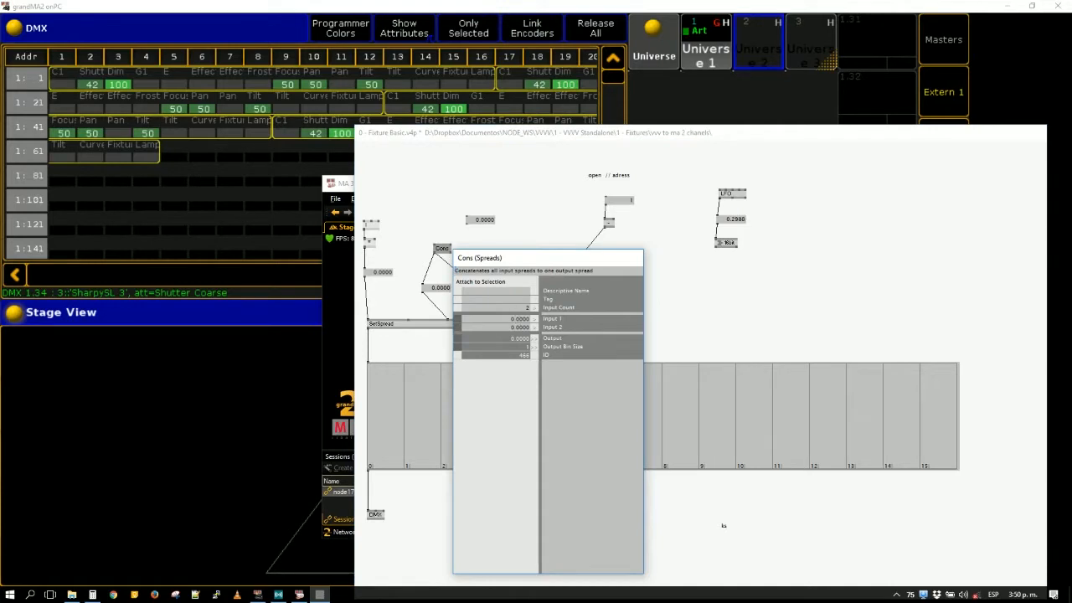
key("Return")
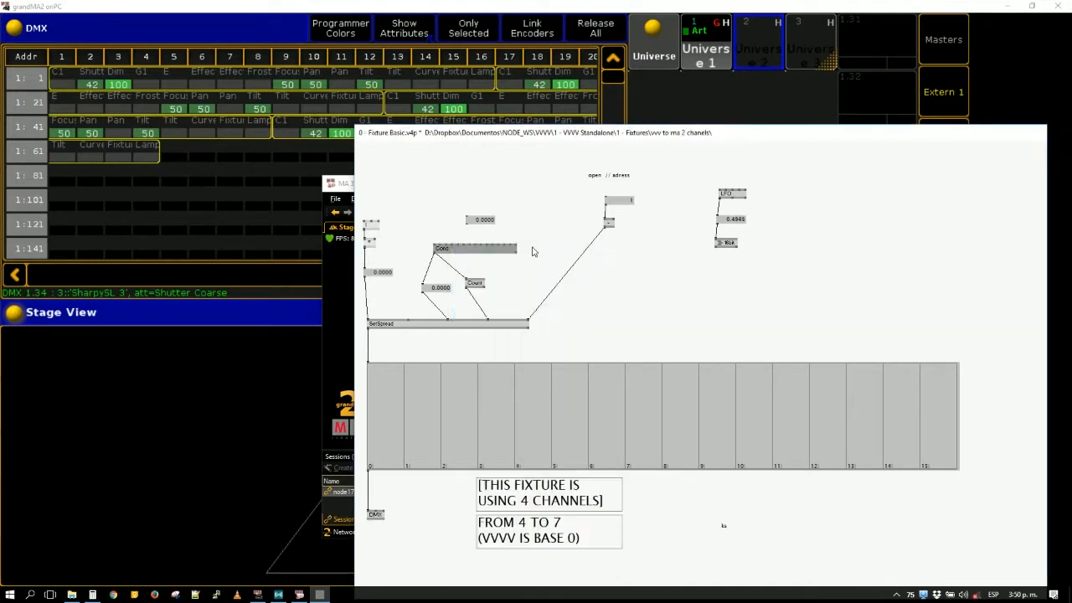
- Add an LFO (Animation) node above the value box and link its output to that box
double_click(451, 198)
type("lf")
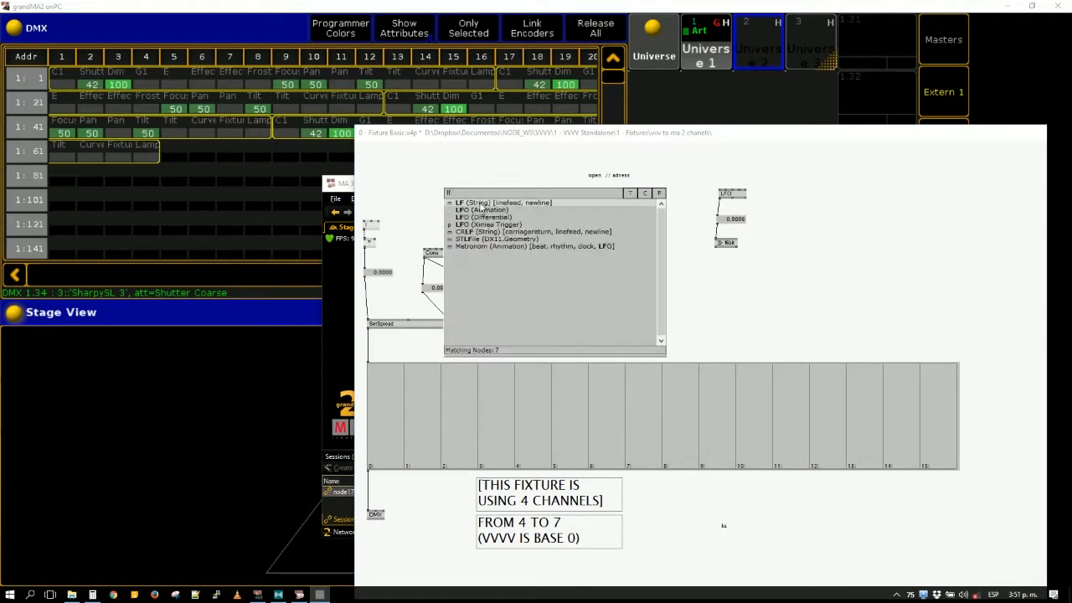
left_click(480, 210)
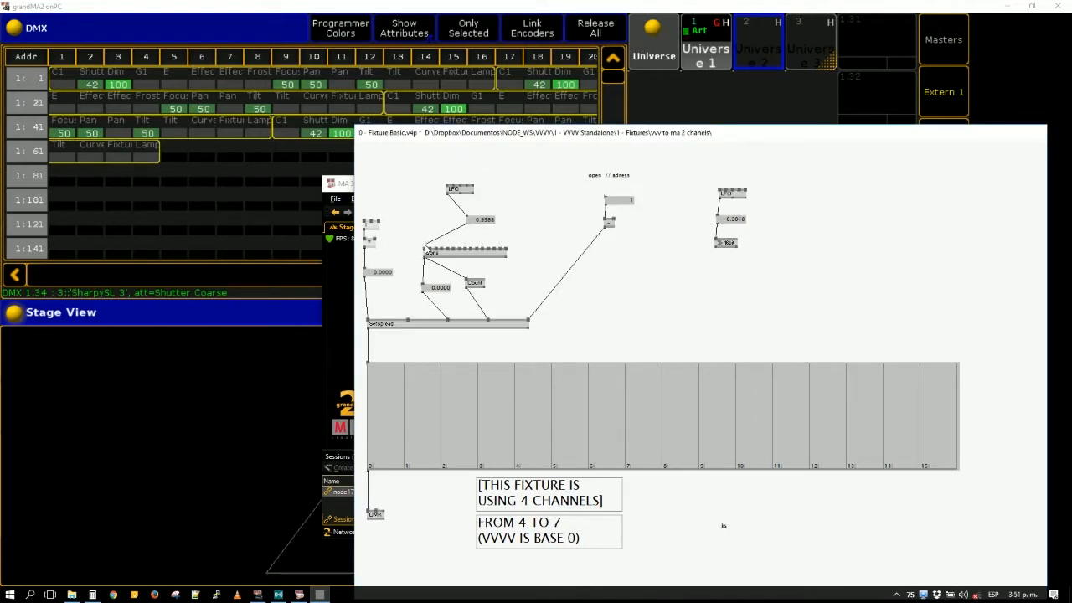
- Link the value box to all 15 inputs of the Cons node
left_click(493, 250)
left_click(482, 251)
left_click(476, 250)
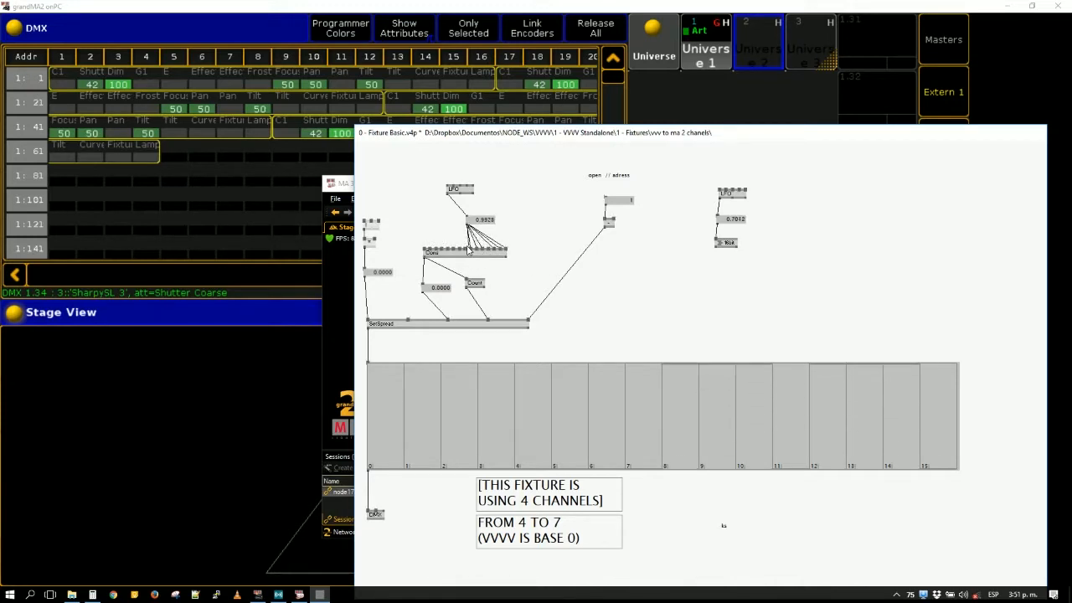
left_click(470, 251)
left_click(465, 250)
left_click(454, 250)
left_click(448, 251)
left_click(442, 250)
left_click(436, 251)
left_click(431, 251)
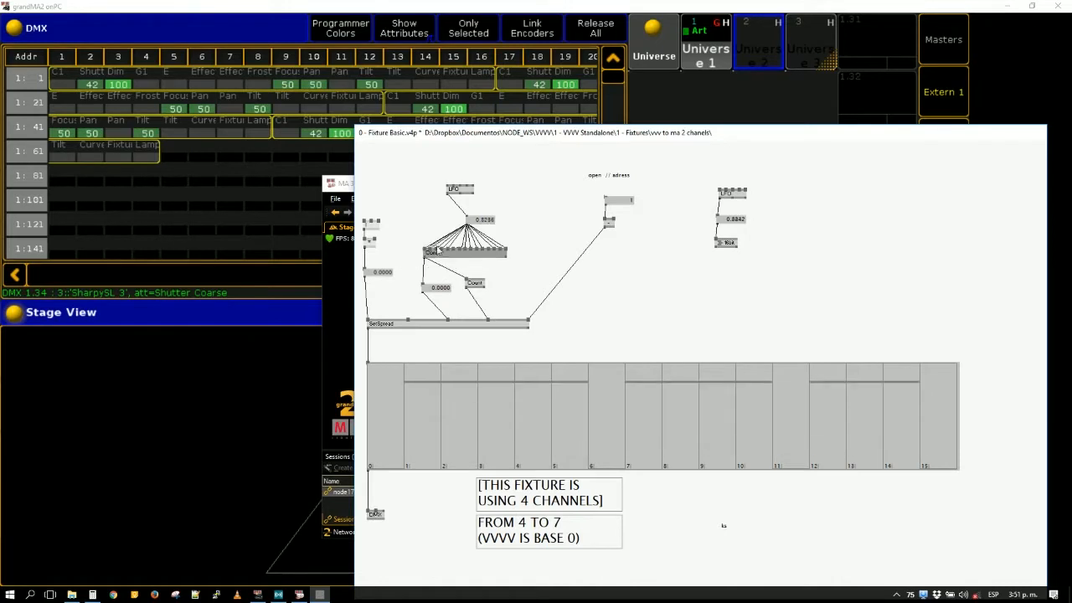
left_click(426, 250)
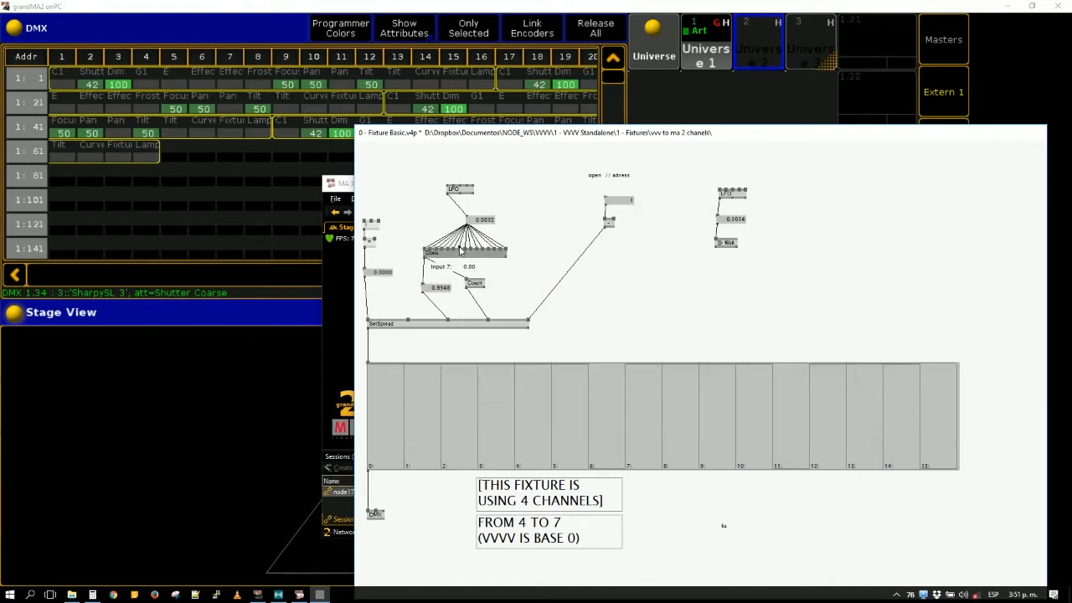
left_click(460, 251)
left_click(488, 250)
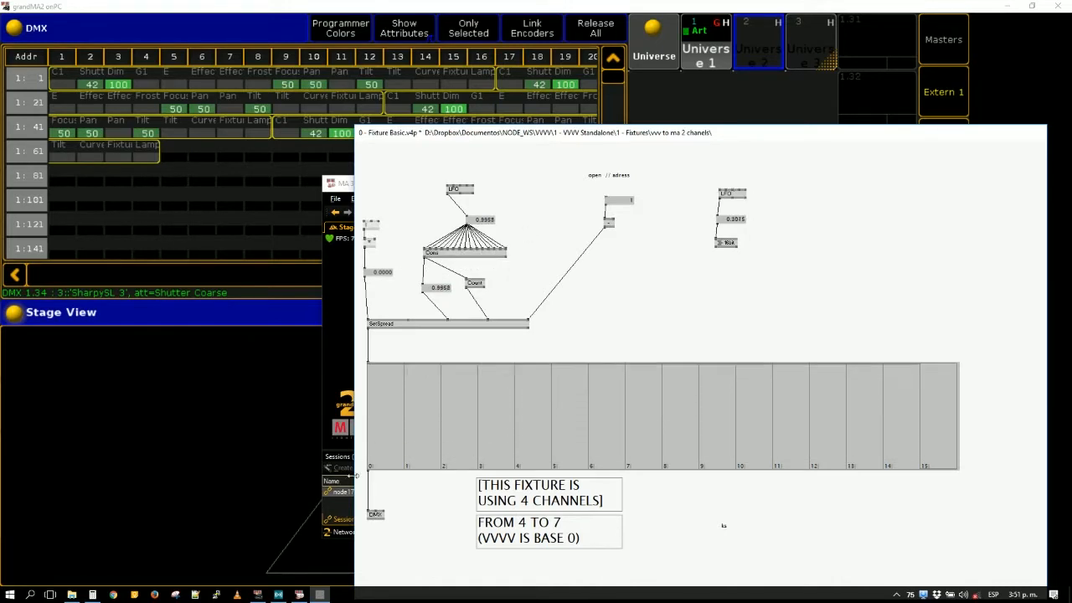
- Attach a toggle to the DMX node's Do Send input and a string box to its Destination Address input
left_click(383, 512)
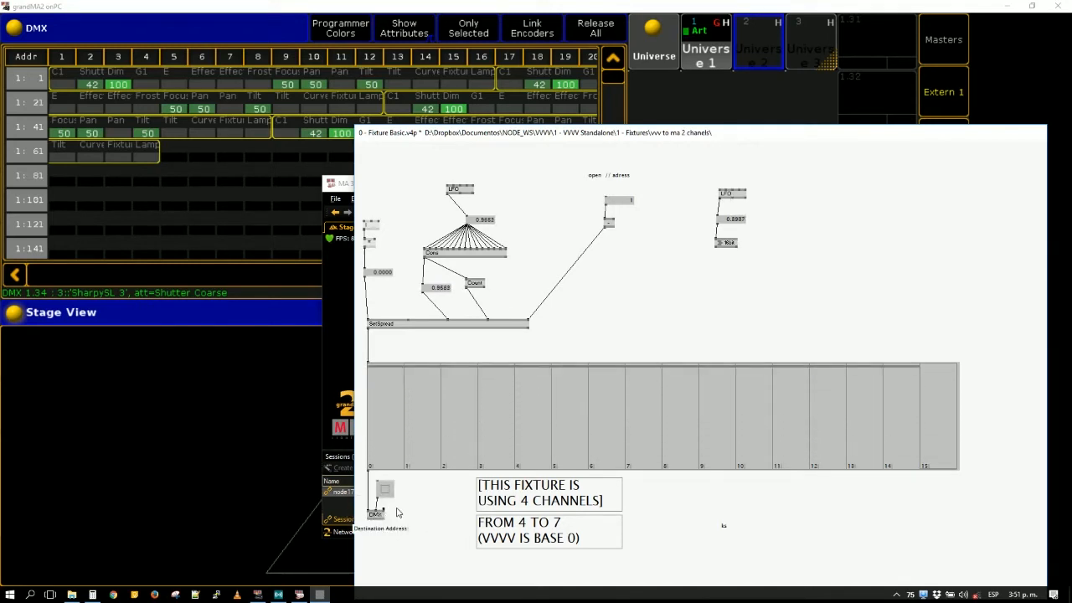
middle_click(400, 502)
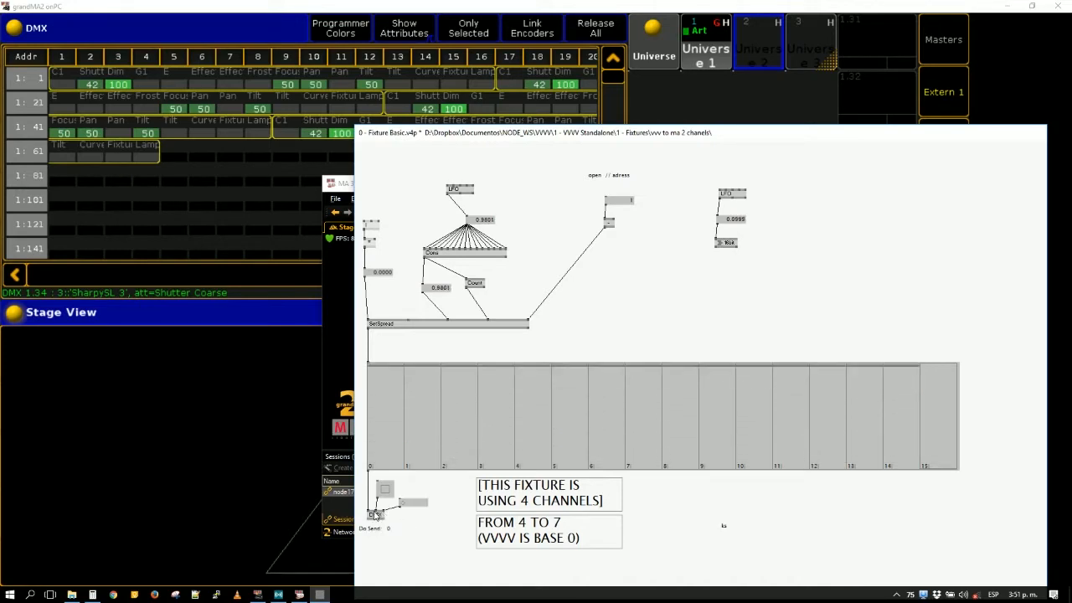
- Switch to grandMA2, check the station IP in MA Network Control, and return to the DMX and Stage View screen
mouse_move(814, 5)
left_mouse_down()
mouse_move(816, 196)
mouse_move(814, 1)
left_mouse_up()
left_click(948, 465)
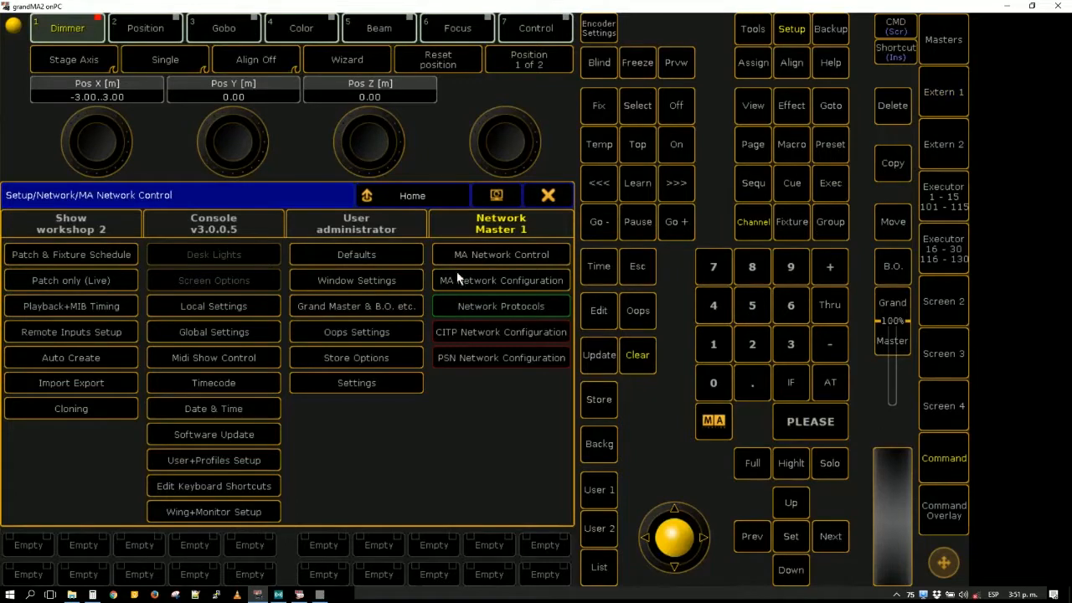
left_click(513, 256)
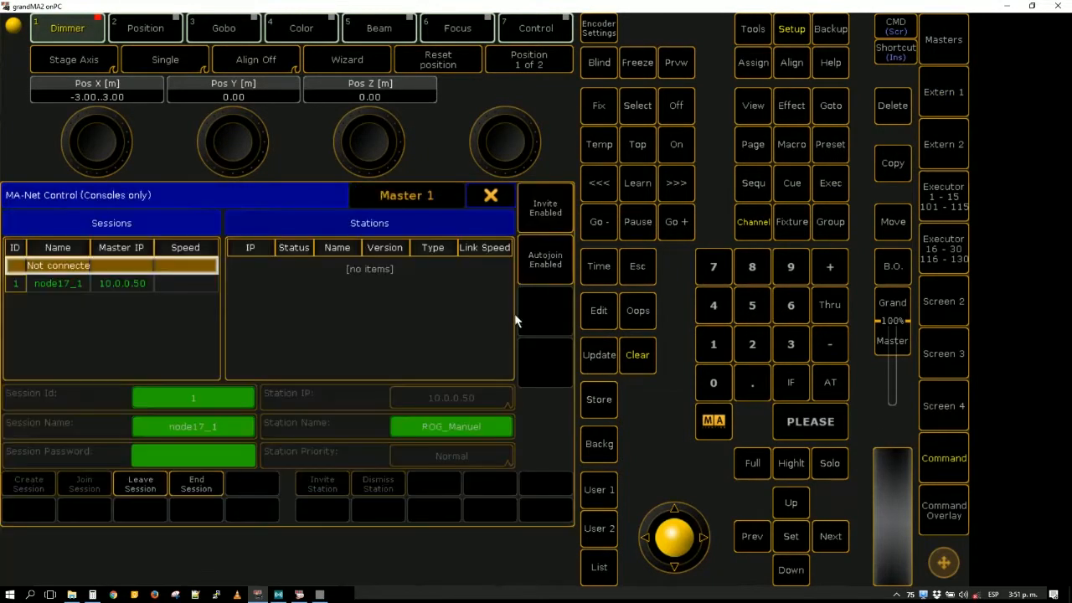
left_click(492, 196)
left_click(941, 99)
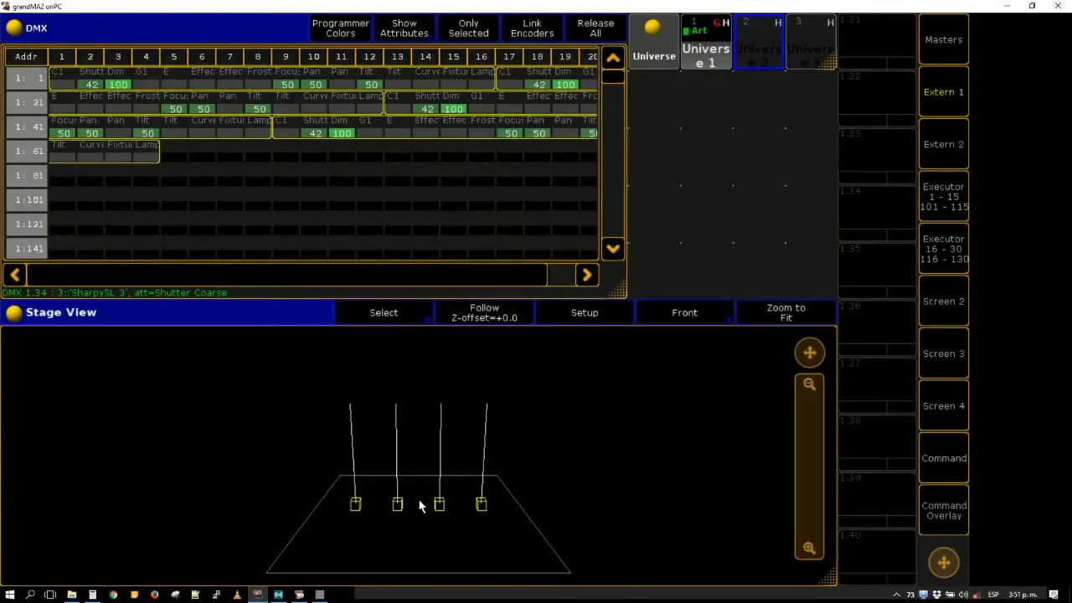
- Switch back to the vvvv patch, set the DMX destination address to the station IP 10.0.0.50, and enable Do Send
left_click(322, 595)
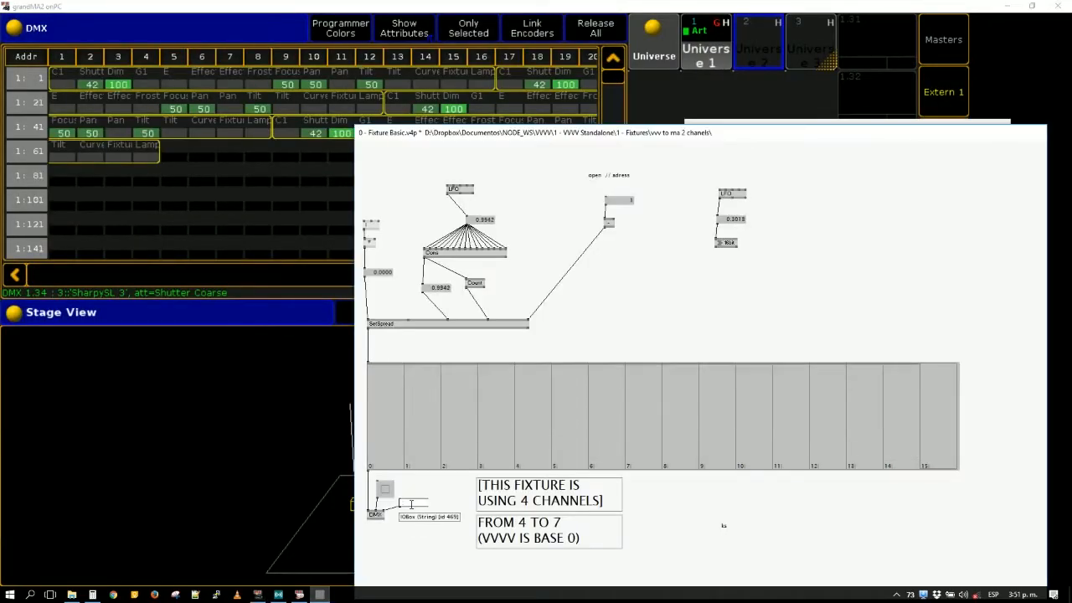
type("10.0.0.5")
key("Return")
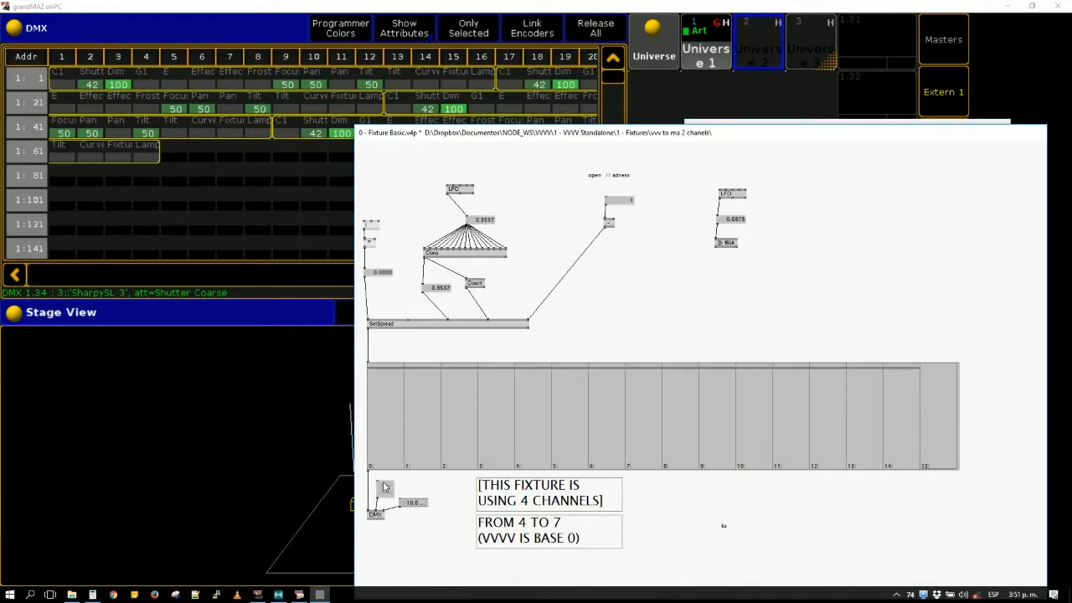
right_click(385, 487)
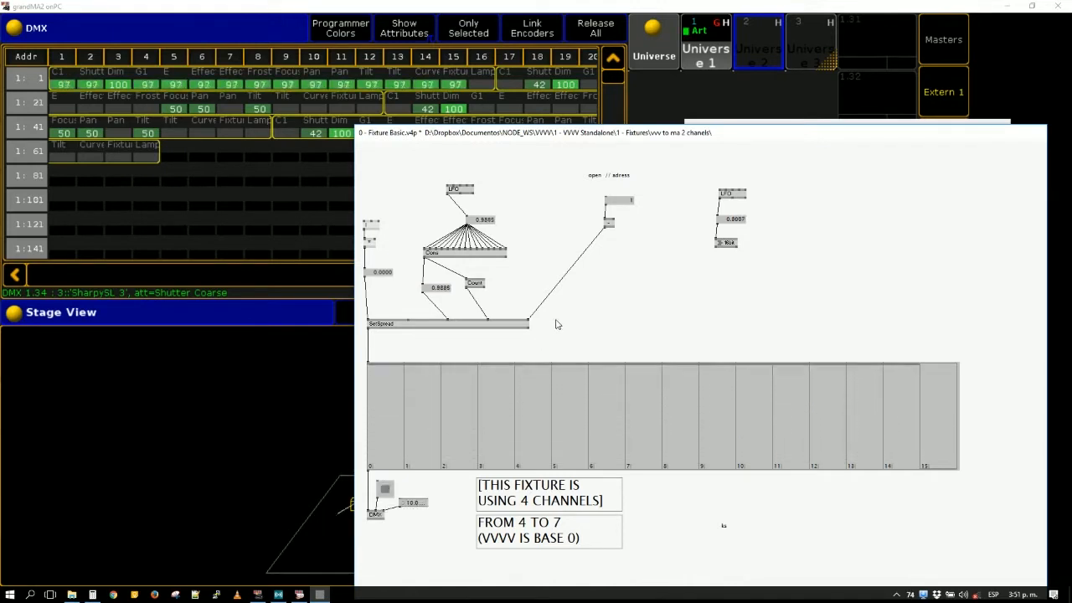
- Set the Cons node's input count to 16 and link the value box to the added input
left_click(467, 255)
key("ctrl+i")
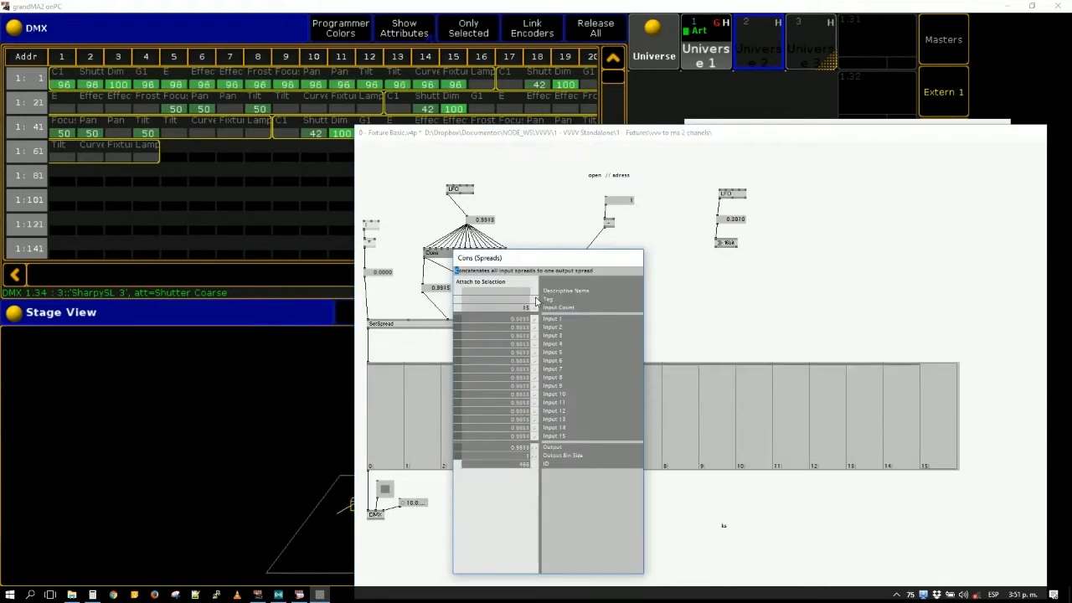
double_click(524, 309)
type("16")
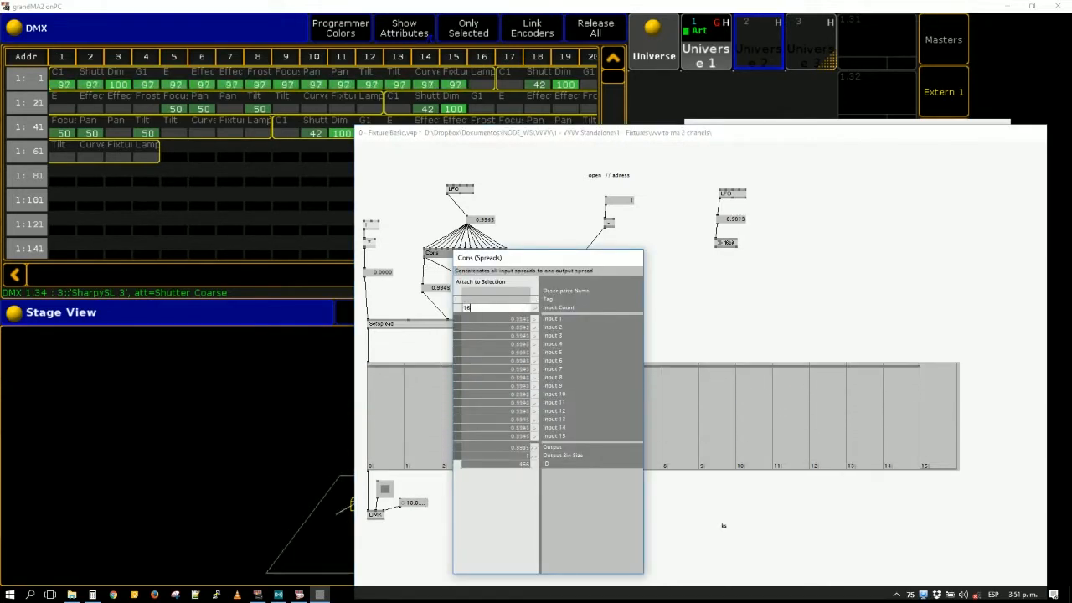
key("Return")
left_click_drag(543, 259, 759, 258)
key("ctrl+i")
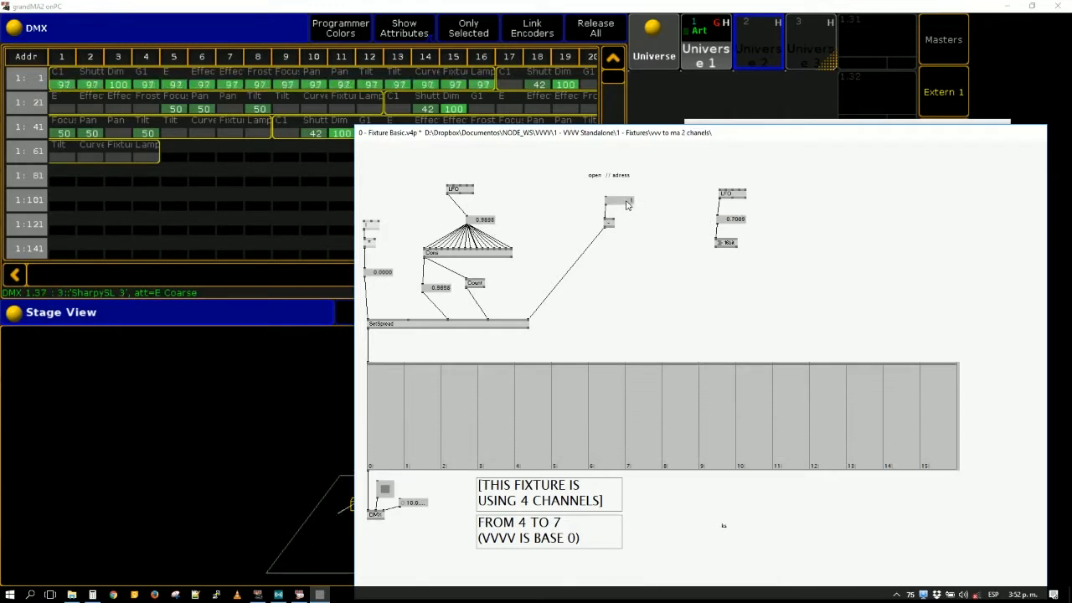
- Set the address to 17 and try to route it through the Y input of a new Vector (2d Join) node into the subtraction node
type("17")
key("Return")
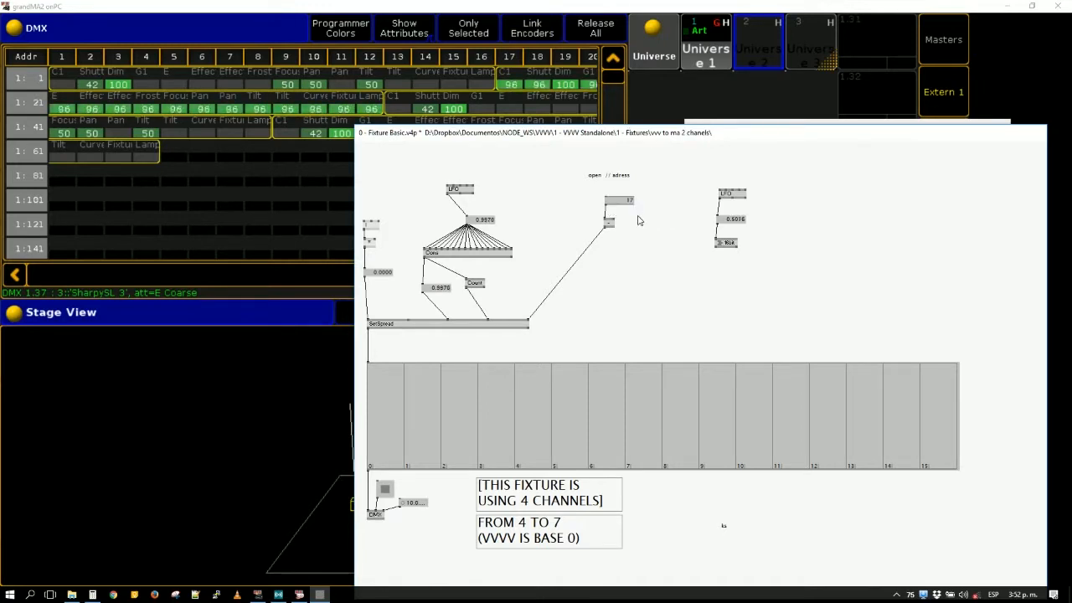
double_click(638, 215)
type("vec")
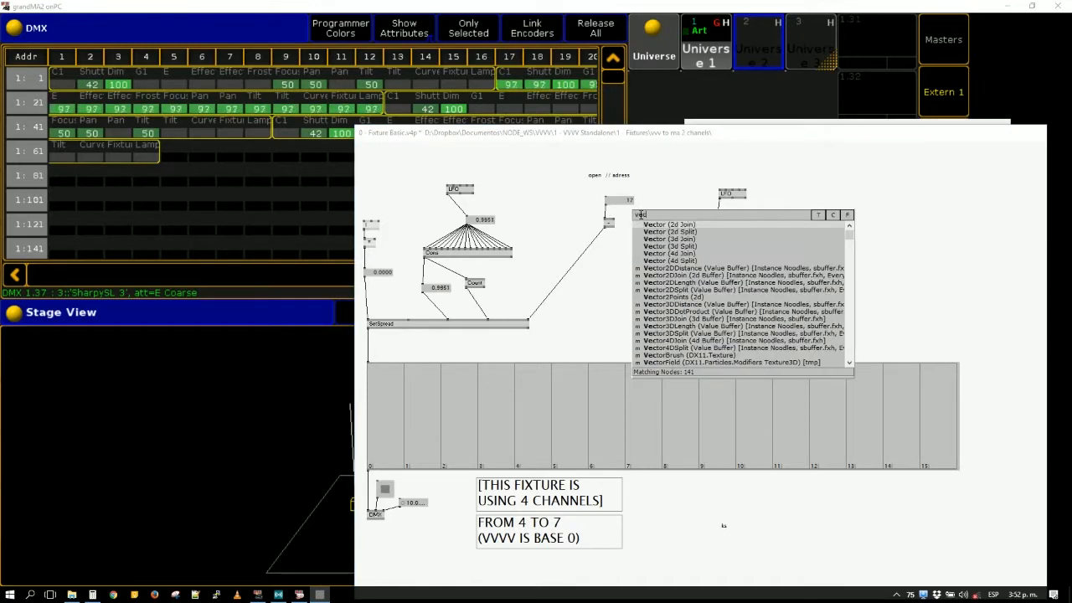
left_click(644, 224)
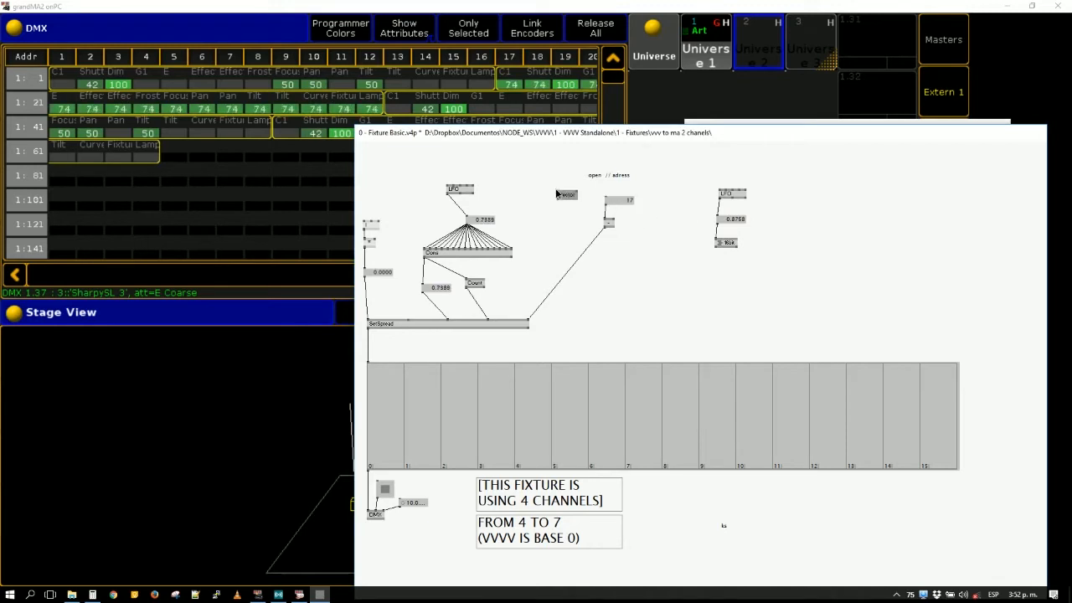
left_click(604, 222)
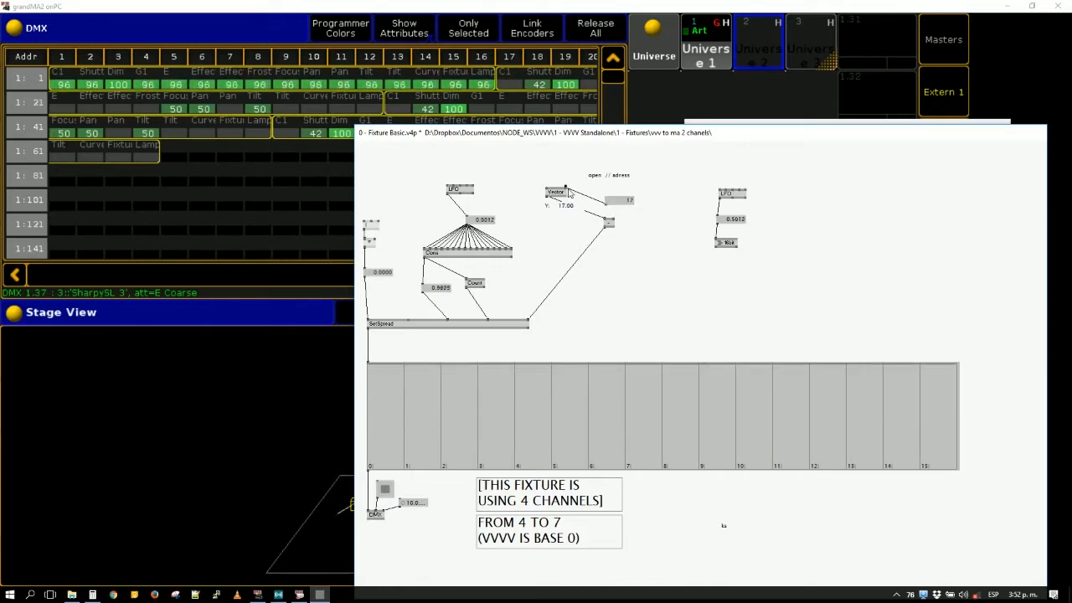
left_click_drag(611, 224, 586, 241)
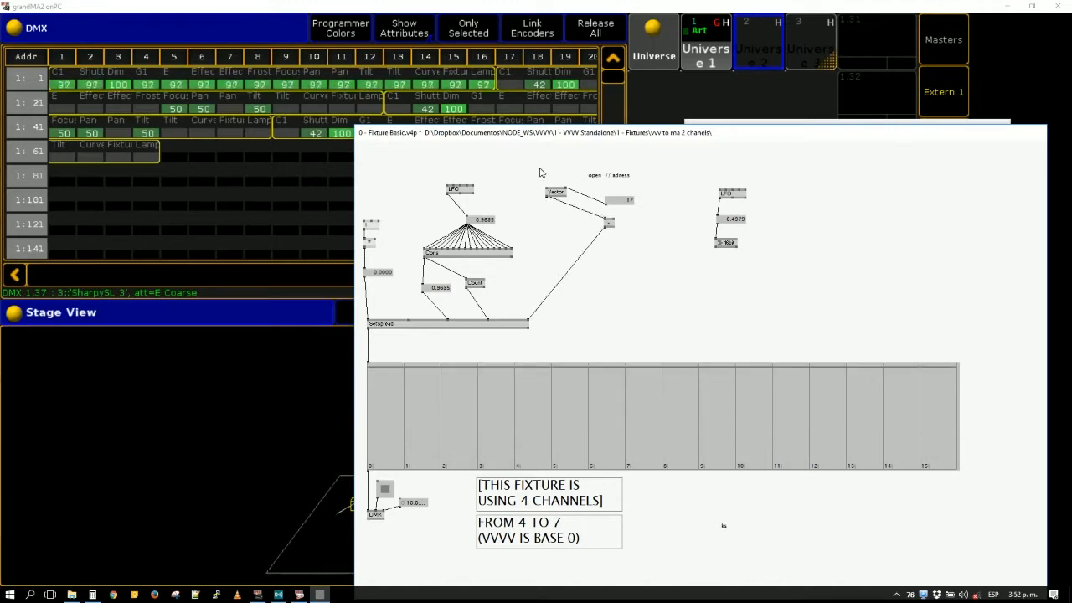
- Remove the Vector node, relinking the address box directly to the subtraction node, and set the address to 1
left_click(563, 195)
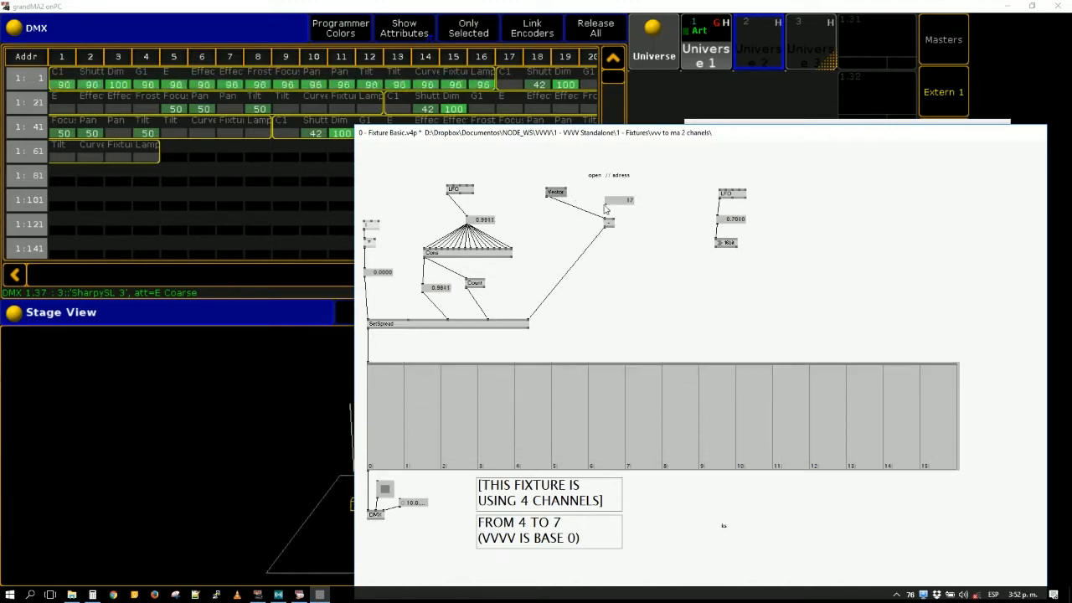
key("Delete")
left_click(606, 204)
left_click(606, 218)
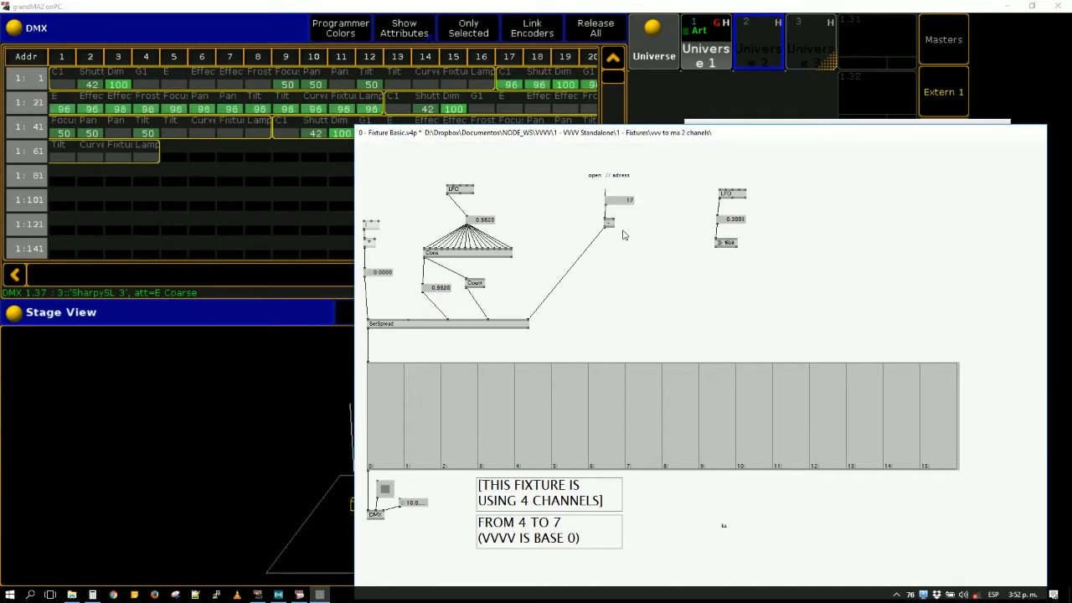
type("1")
key("Return")
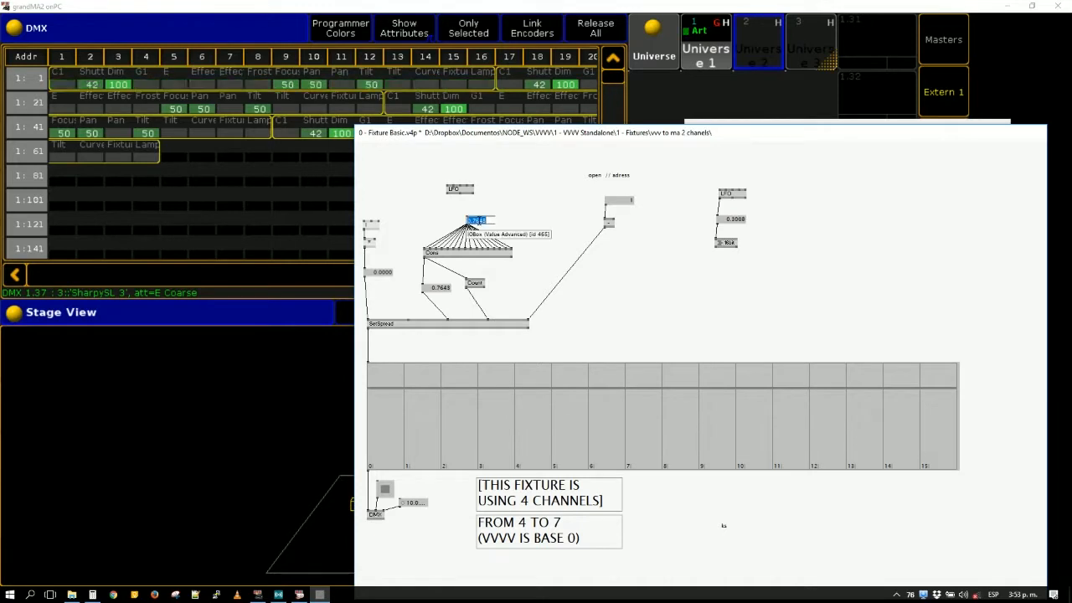
- Set the value box feeding Cons to 0, and delete that box together with the LFO above it
type("0")
key("Return")
key("Delete")
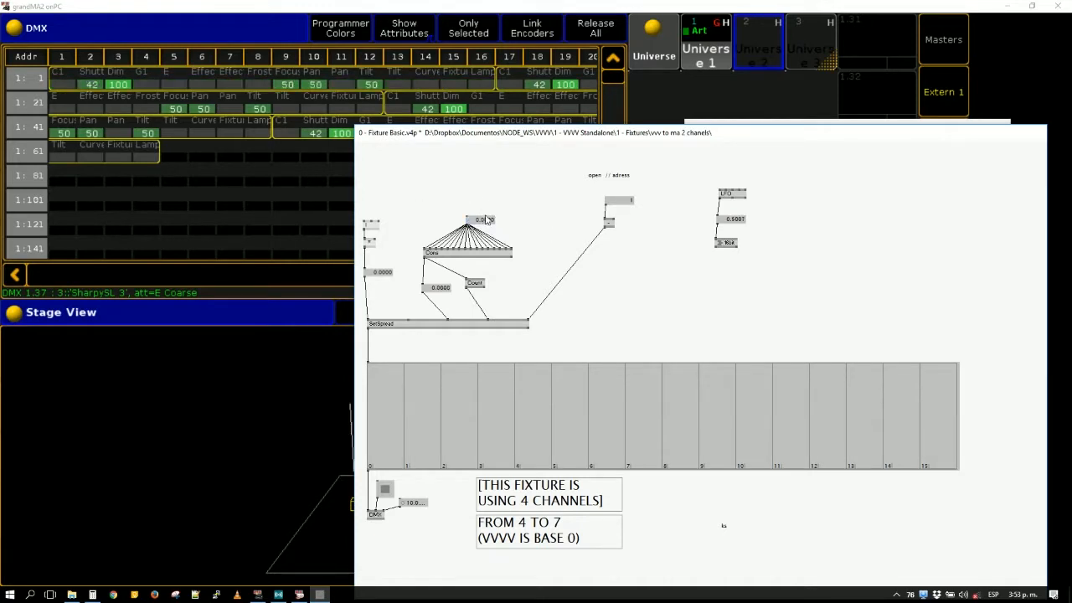
double_click(487, 219)
left_click(482, 193)
left_click(487, 220)
key("Delete")
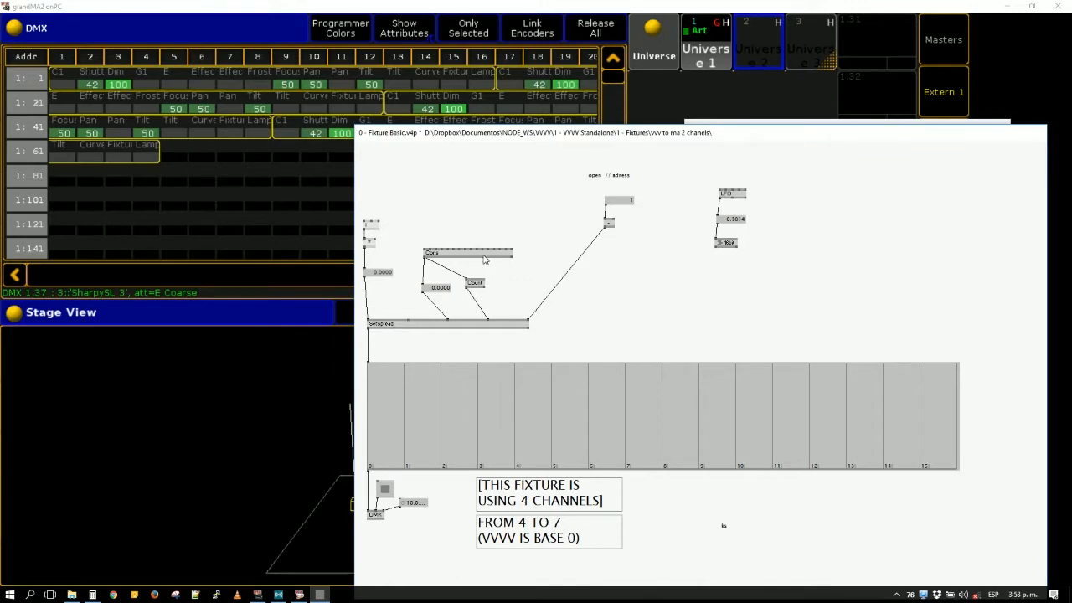
- Link four new value boxes to Cons inputs 10 to 13 for pan and tilt, and move the patch window clear of the Stage View
left_click_drag(476, 248, 448, 219)
left_click(477, 249)
middle_click(472, 226)
left_click(483, 248)
middle_click(482, 215)
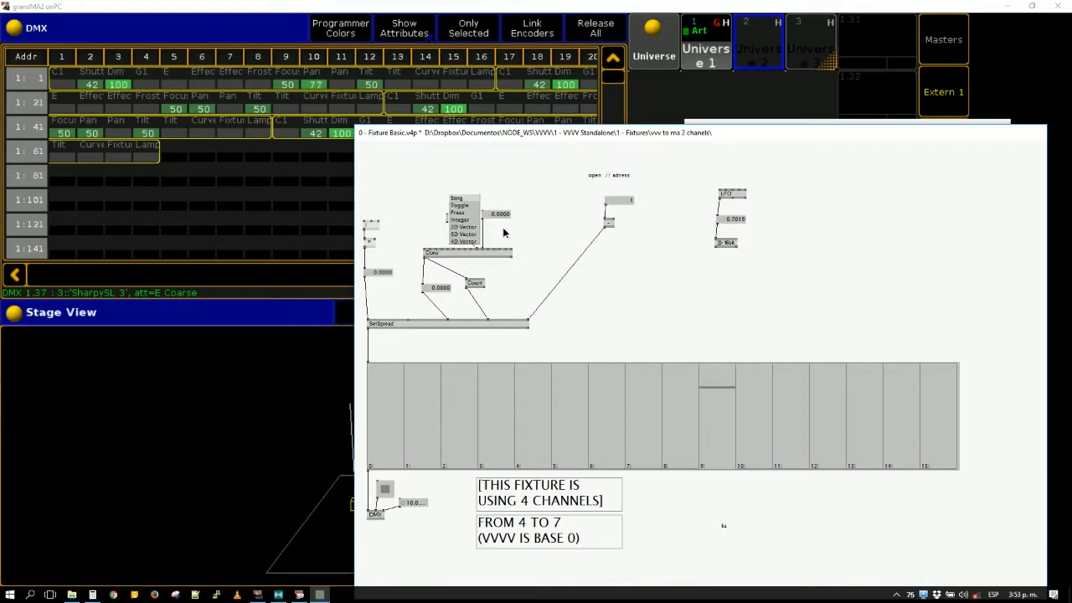
left_click(492, 250)
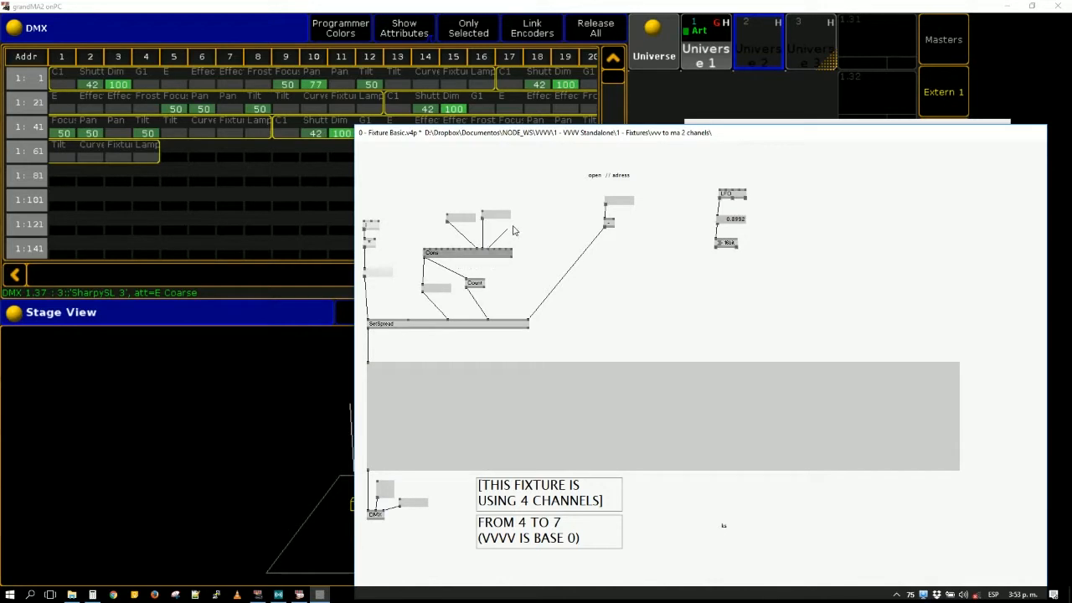
middle_click(514, 217)
left_click(499, 251)
middle_click(554, 216)
left_click_drag(559, 139, 820, 129)
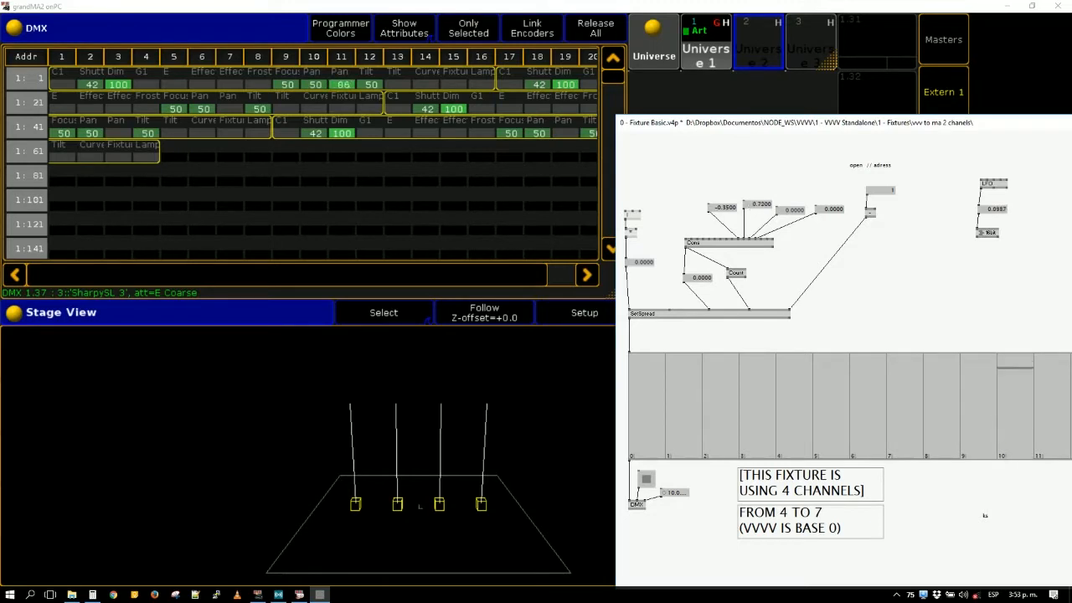
- Set the second and third value boxes feeding Cons to 0.83 and 0.39, and move the patch window further aside
left_click_drag(766, 207, 785, 254)
left_click_drag(790, 210, 790, 205)
left_click_drag(692, 121, 725, 398)
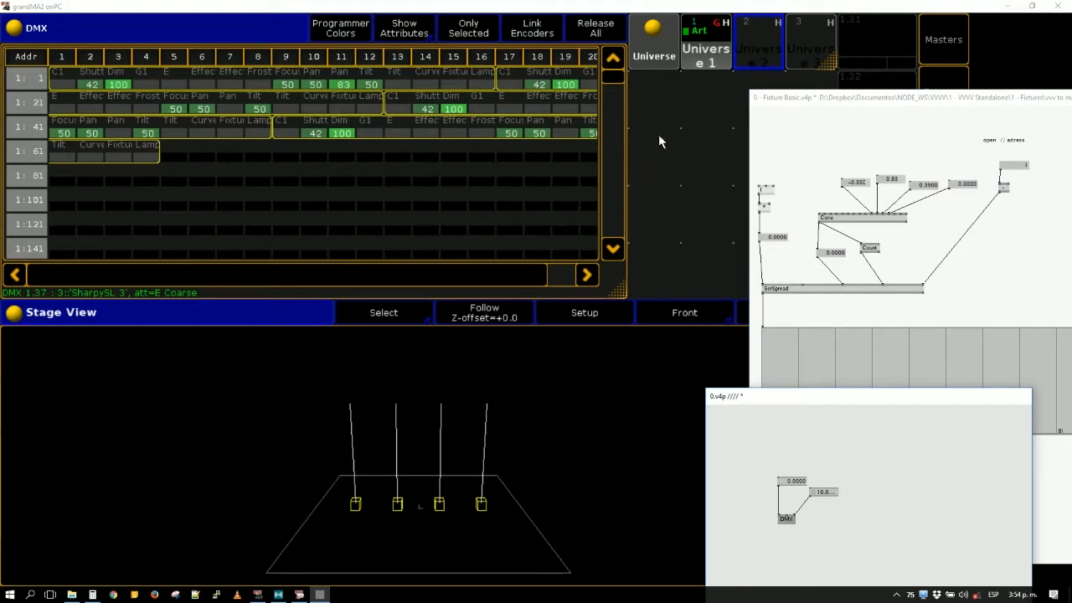
- Switch to grandMA2 onPC and narrow the Stage View window to free screen space beside it
left_click(652, 201)
left_click(683, 177)
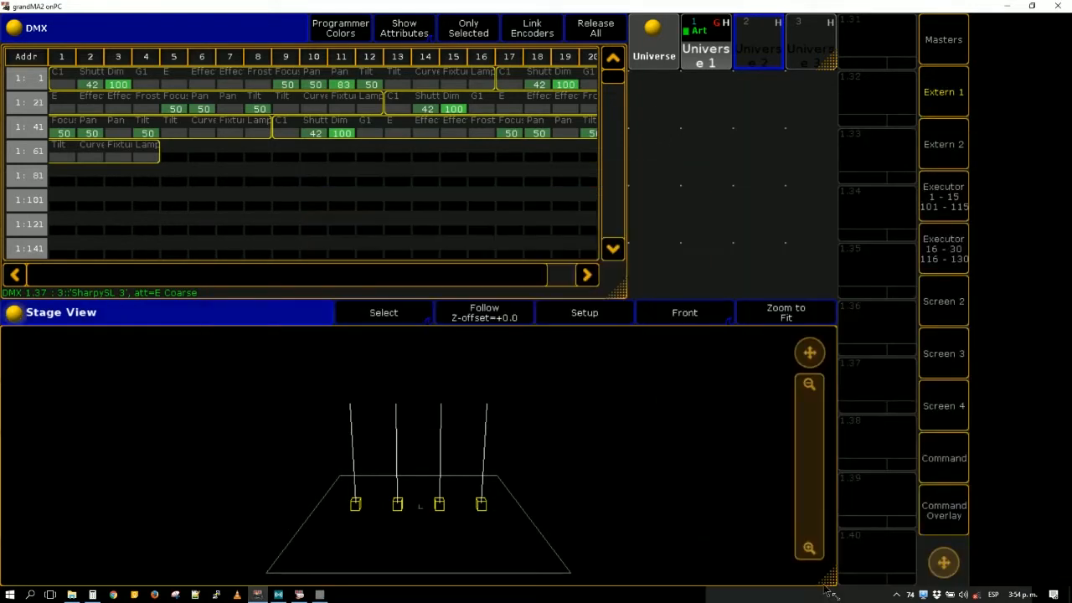
left_click_drag(829, 579, 367, 584)
- Create a Command Line window in the empty area beside the narrowed Stage View
left_click(398, 342)
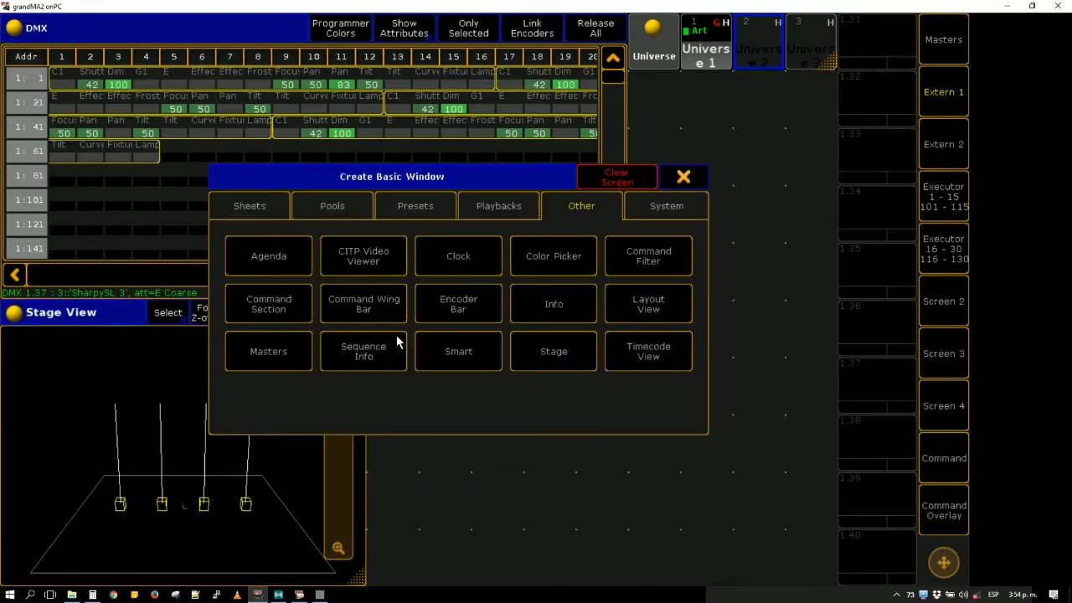
left_click(670, 183)
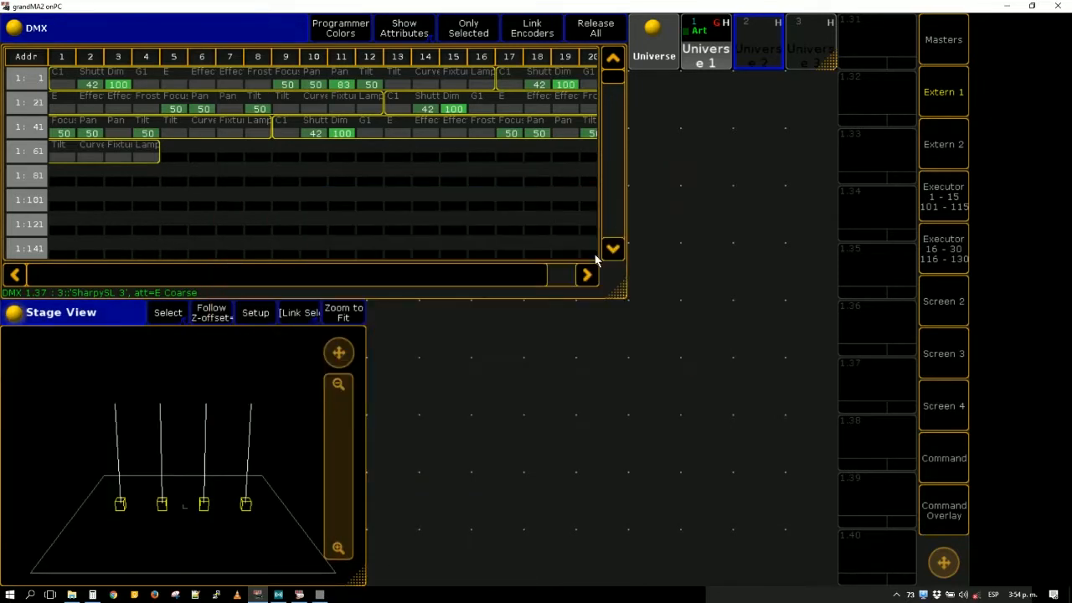
left_click(404, 319)
left_click(652, 216)
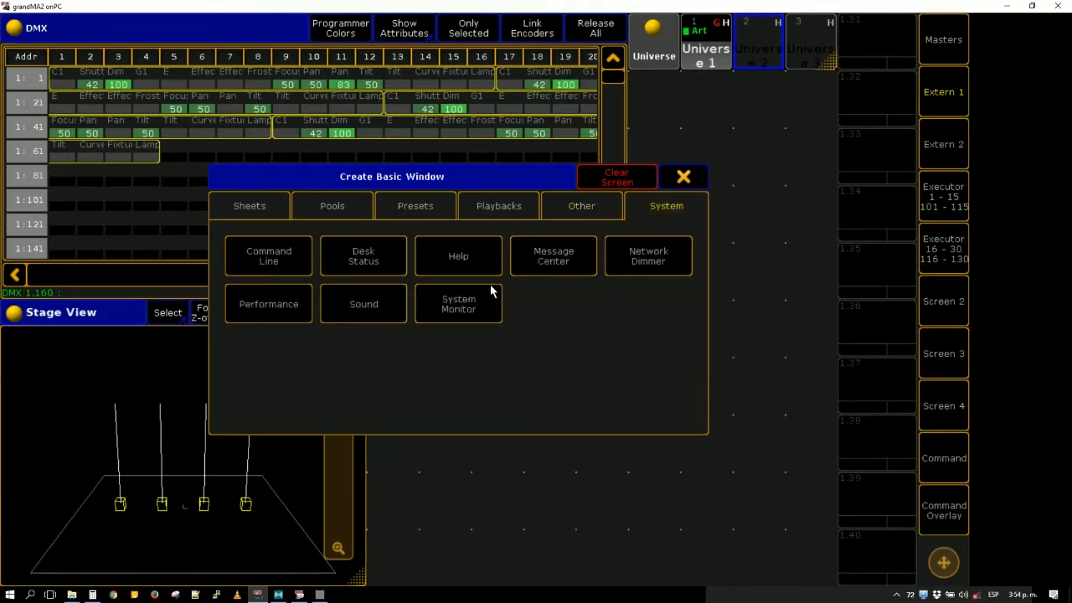
left_click(293, 266)
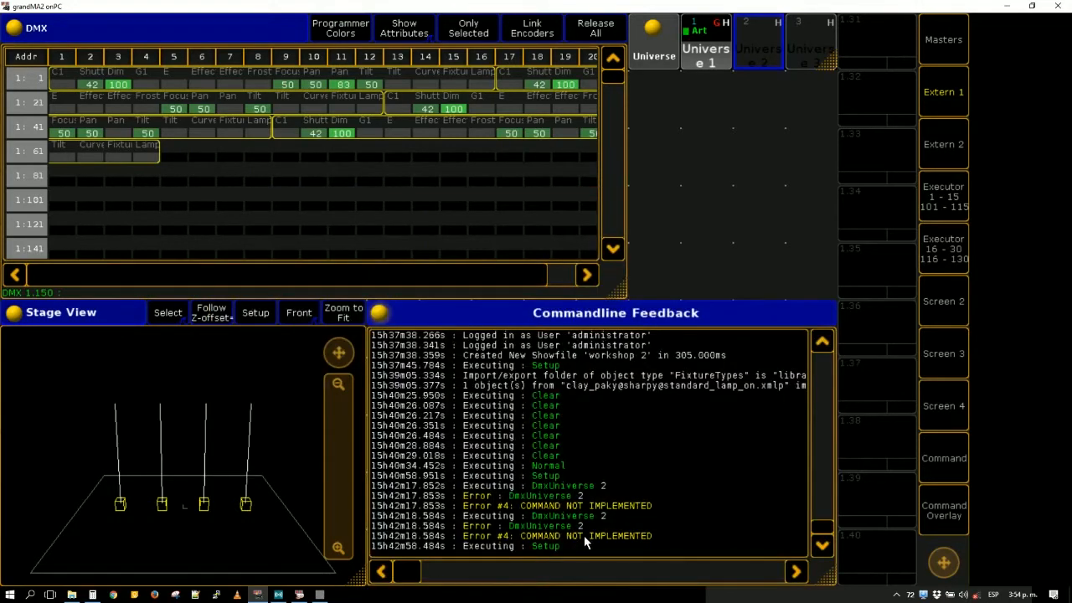
- Show the entry field and hide the horizontal scrollbar in the Commandline Feedback window
left_click(377, 312)
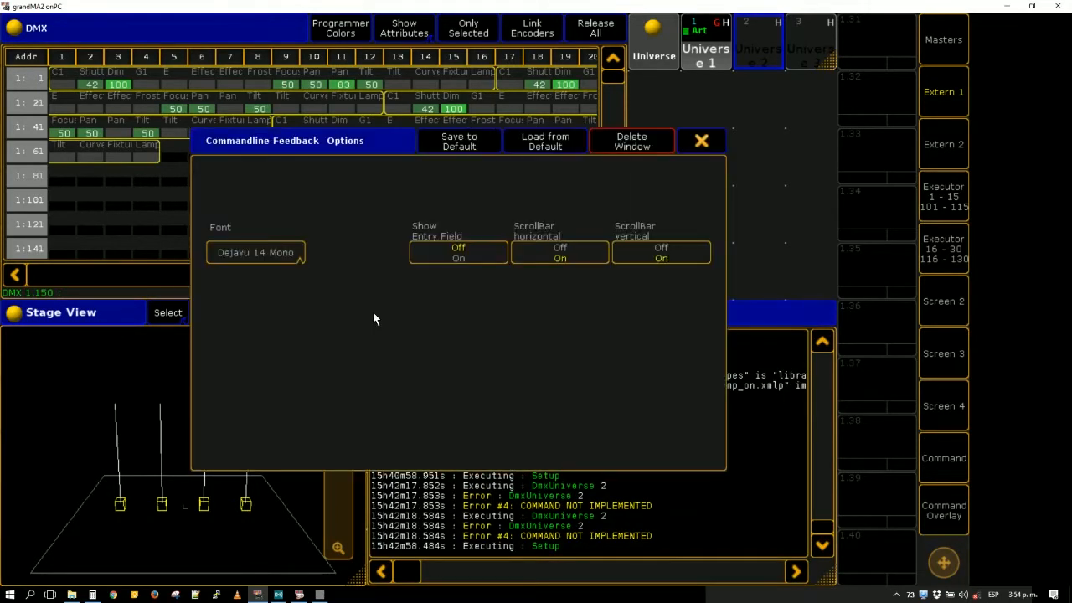
left_click(458, 260)
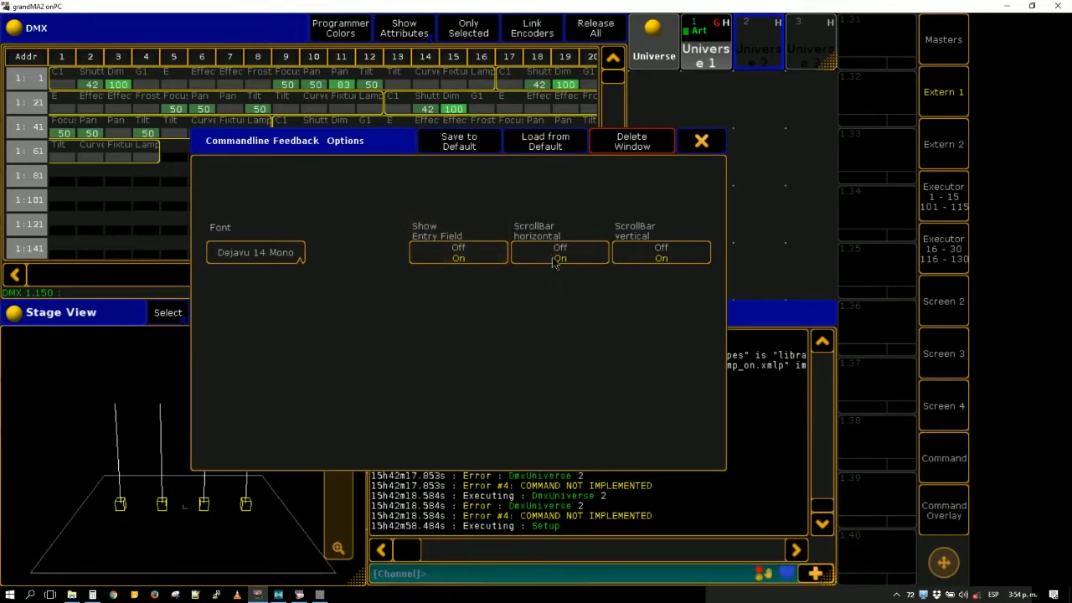
left_click(555, 260)
left_click(703, 143)
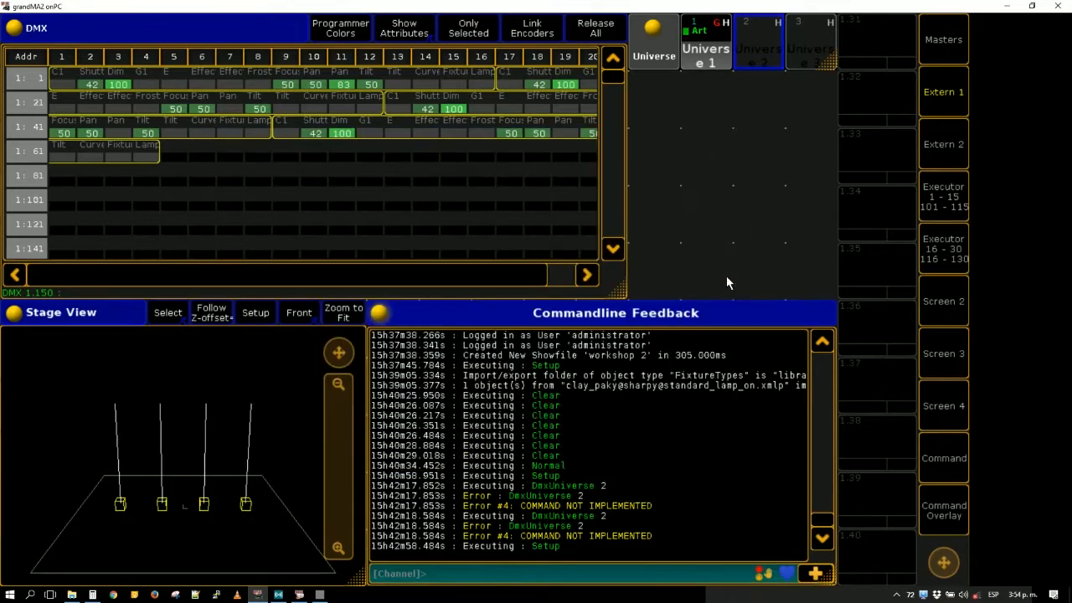
- Create a Macros pool window in the empty area below the Universe pool
left_click(656, 124)
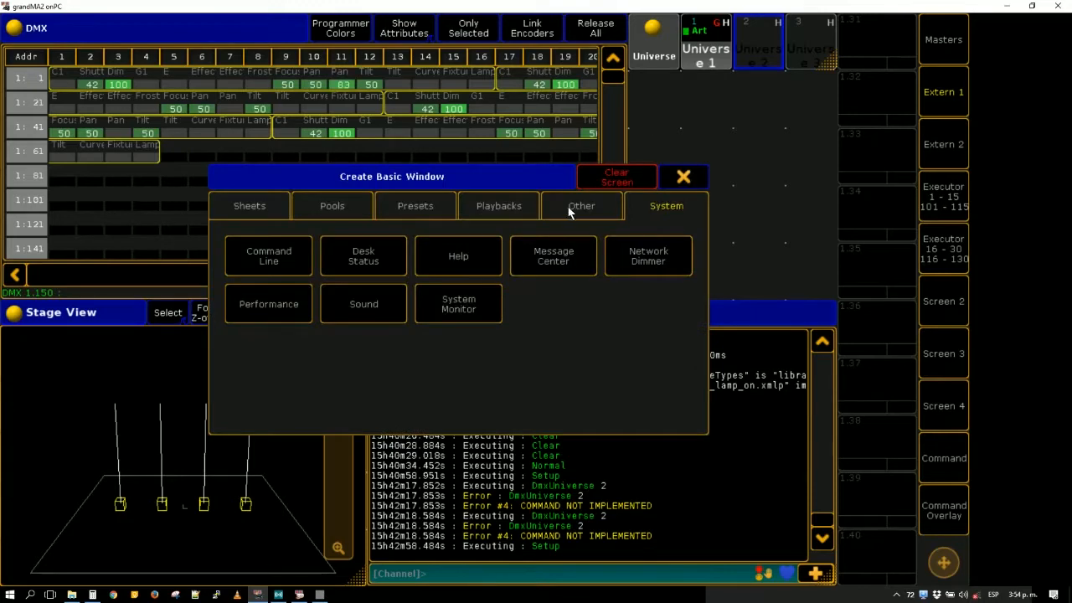
left_click(355, 209)
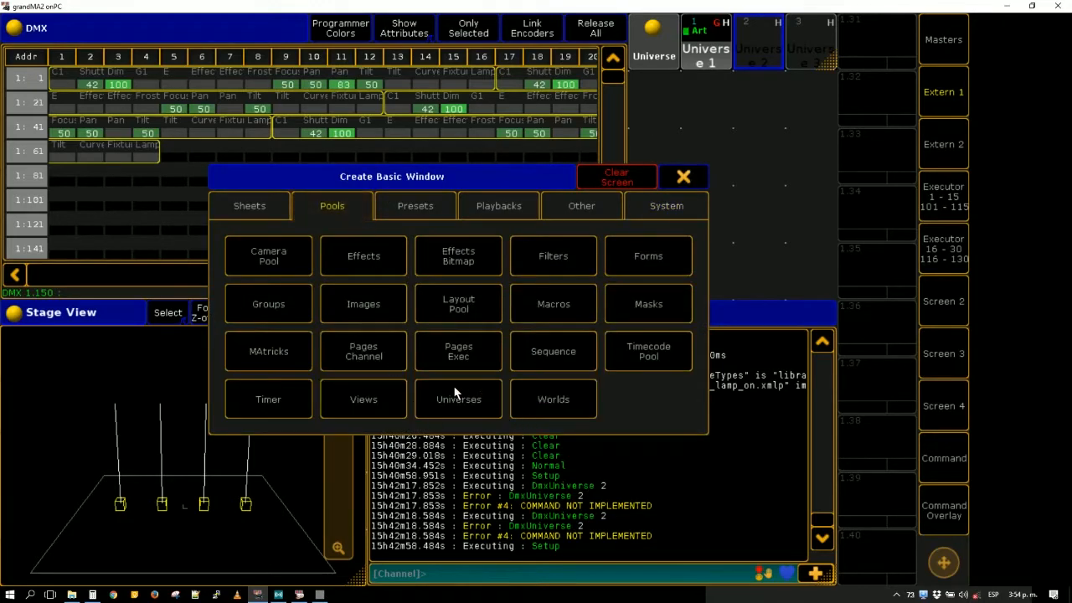
left_click(574, 307)
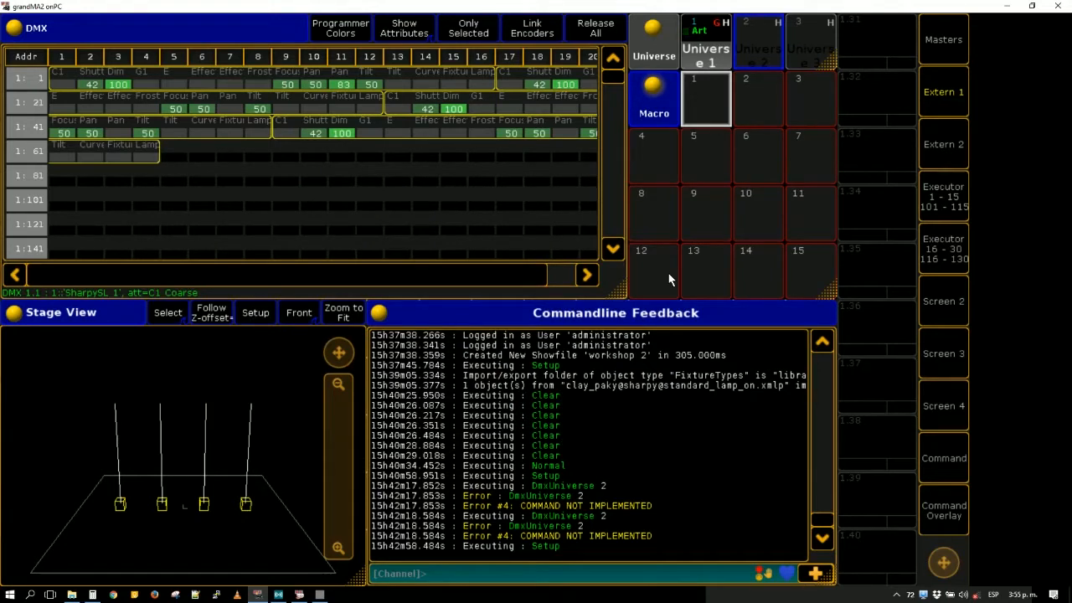
- Switch to the vvvv patch, add an LFO node above Cons, and link it to the third value box
left_click(319, 594)
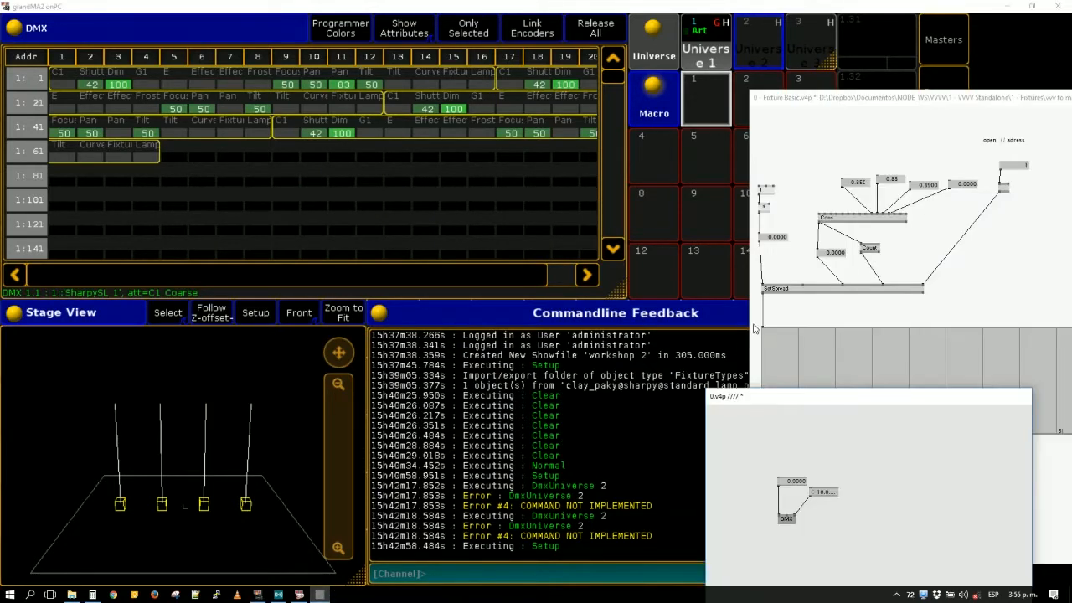
double_click(836, 176)
type("lf")
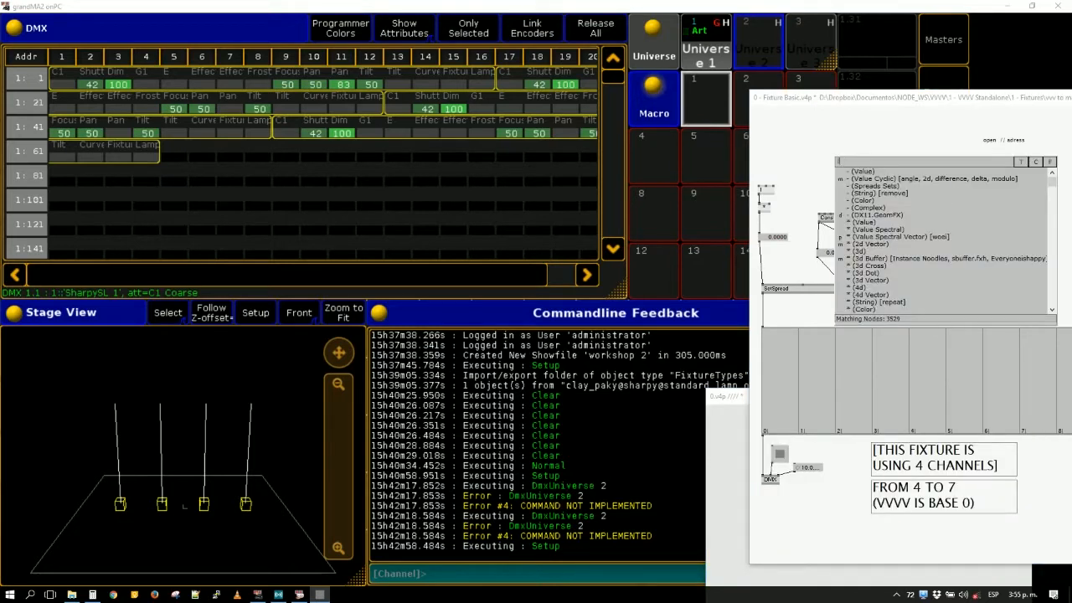
left_click(861, 179)
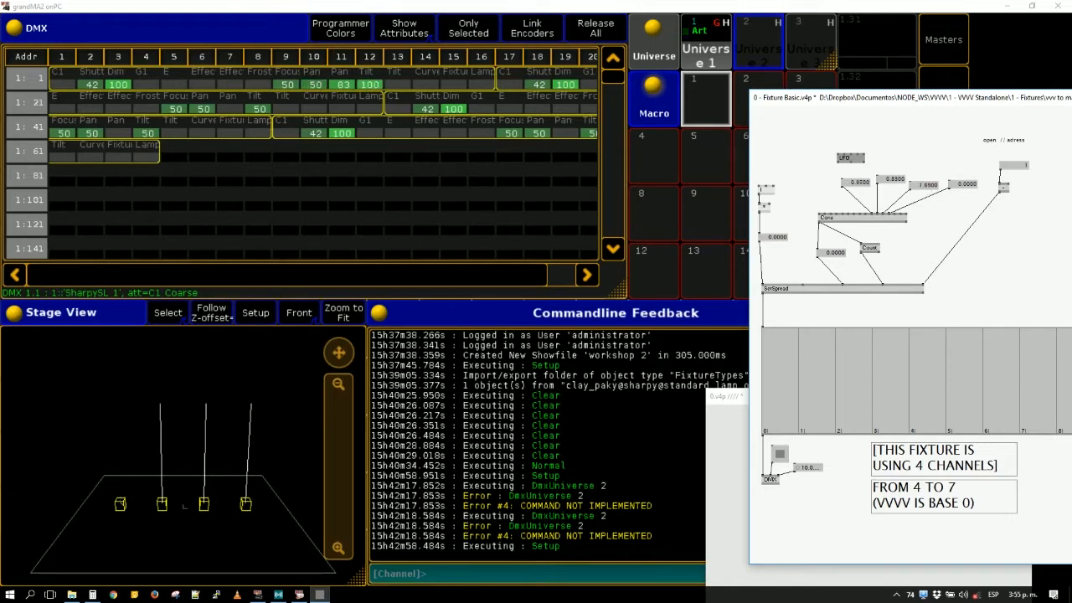
left_click(911, 183)
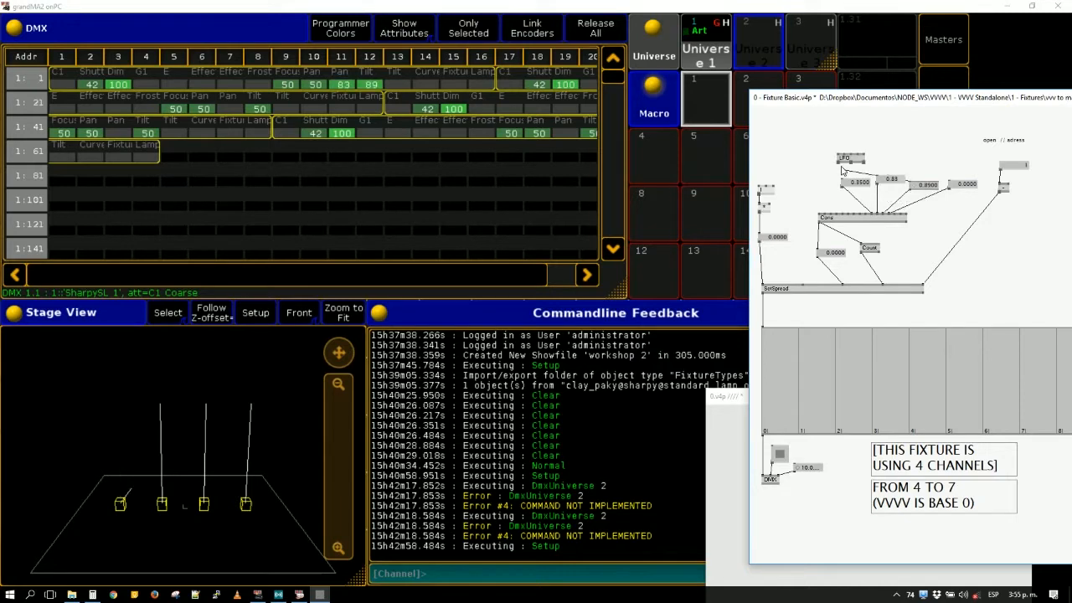
left_click_drag(850, 160, 880, 137)
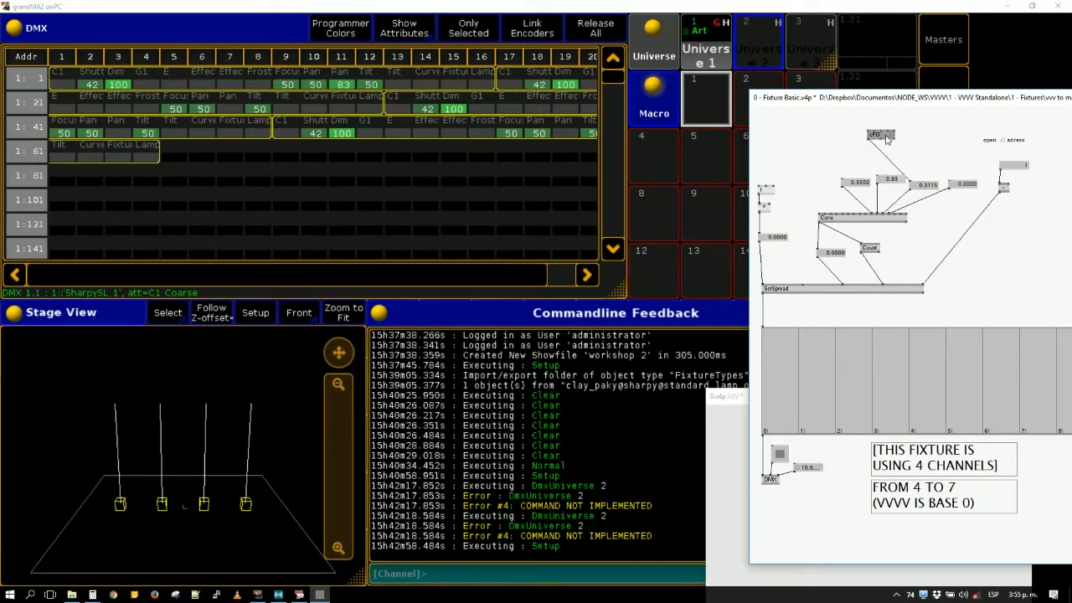
- Switch to grandMA2 onPC and run the command "park dmx 10 thru 12 at 0"
left_click(579, 354)
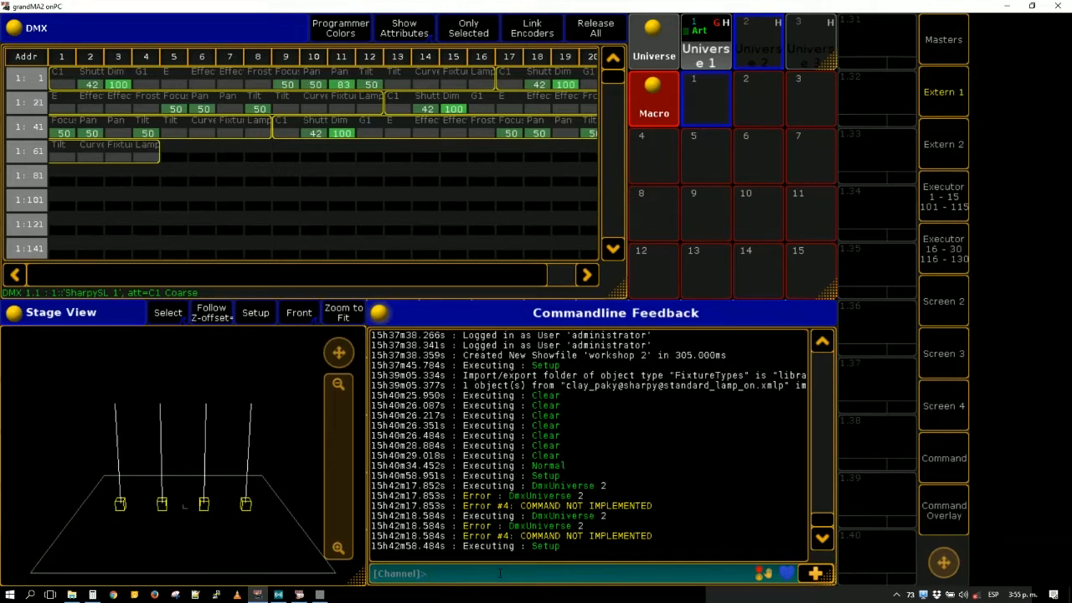
type("park dmx")
type("10 thru 12 a")
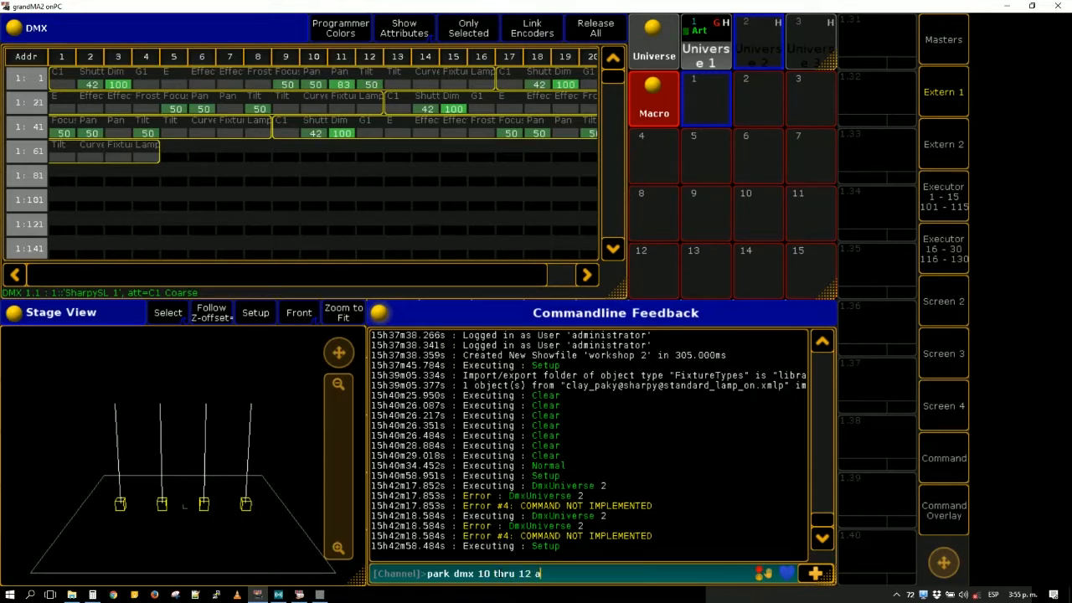
type("t 0")
key("Return")
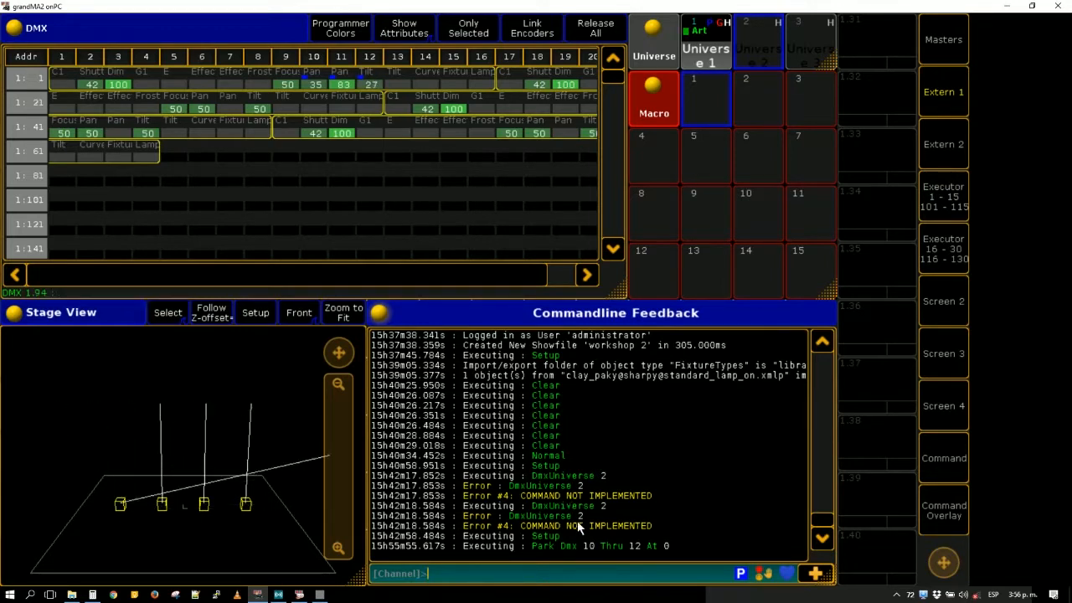
- Extend the previous park command by one channel and run it as "Park Dmx 10 Thru 13 At 0"
key("Up")
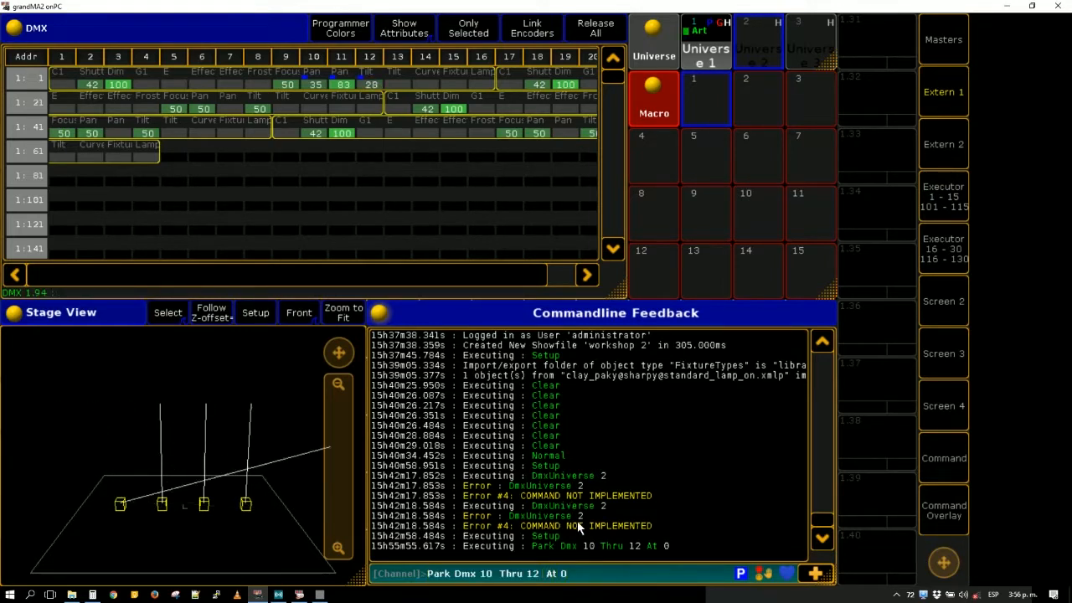
key("Left")
key("Left")
key("Left")
key("Left")
key("Left")
key("BackSpace")
type("3")
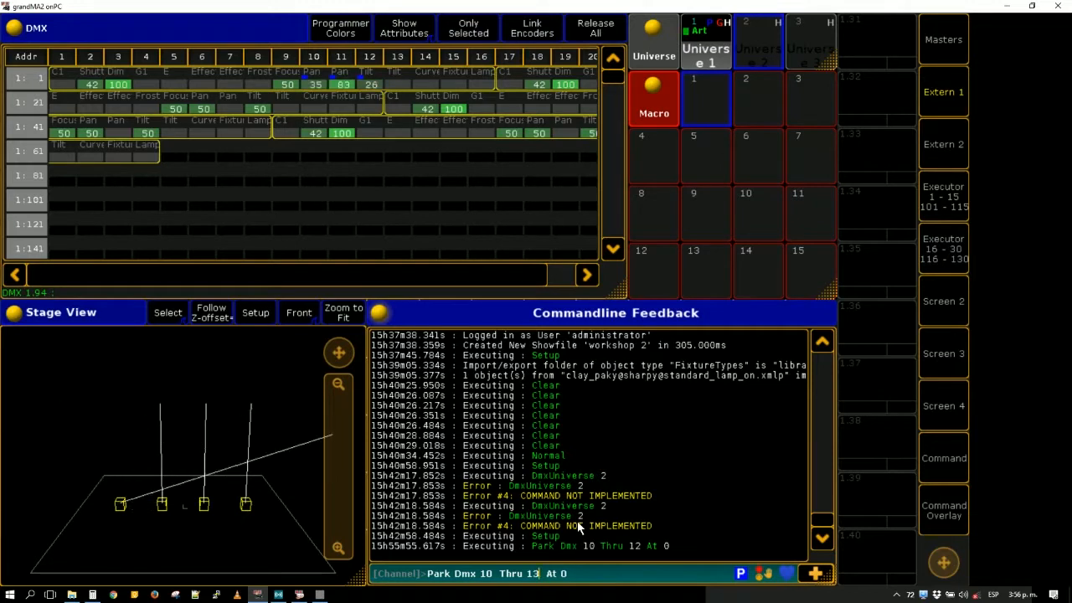
key("Return")
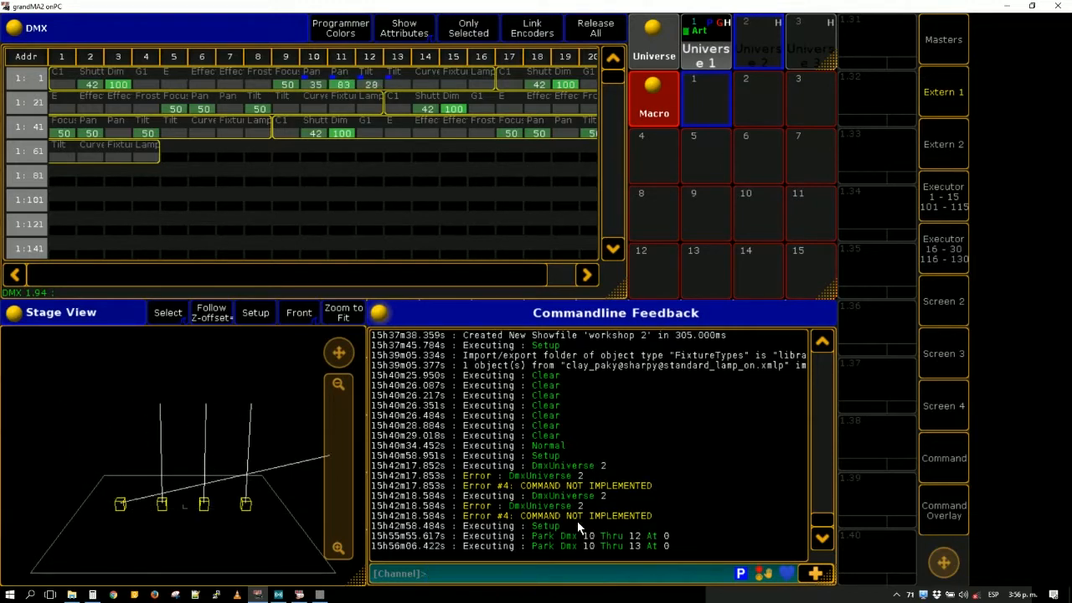
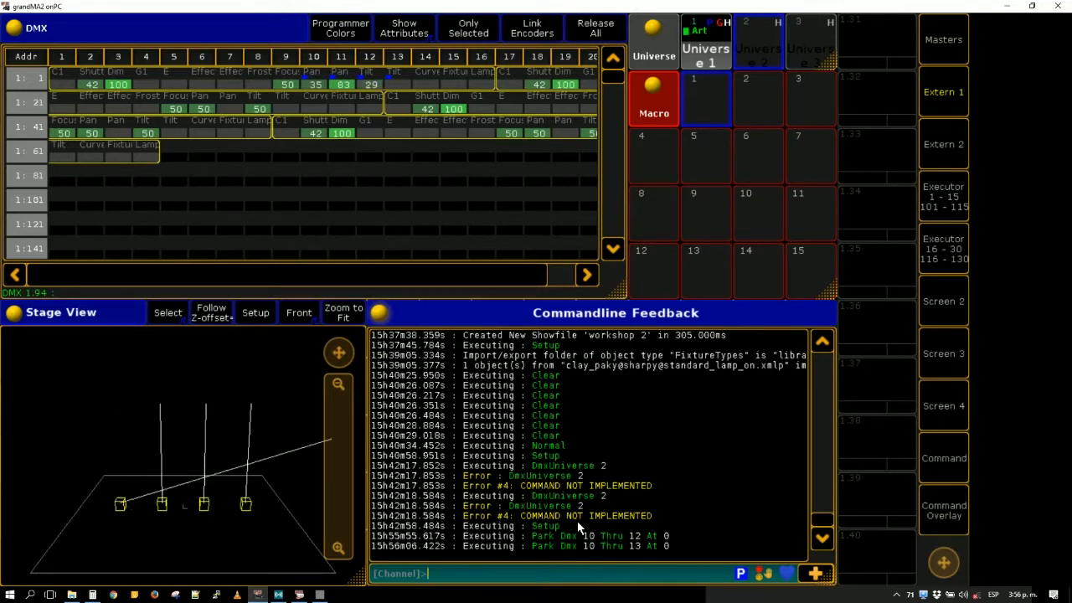
- Run the command "park dmx 1 thru at 0" to park every DMX channel at zero
left_click(469, 576)
type("park")
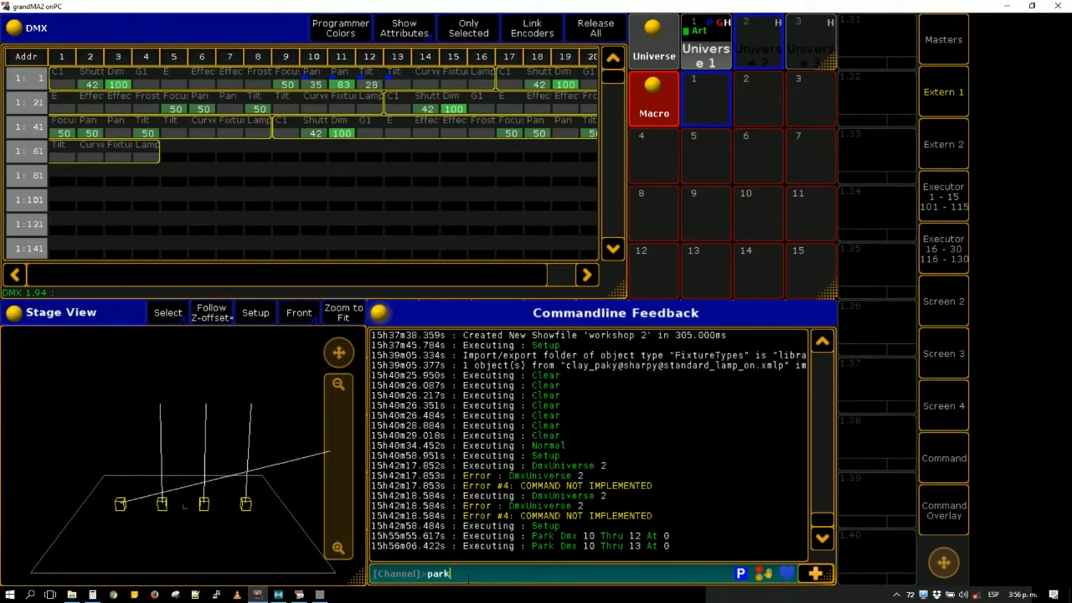
type(" dmx 1 thru at 0")
key("Return")
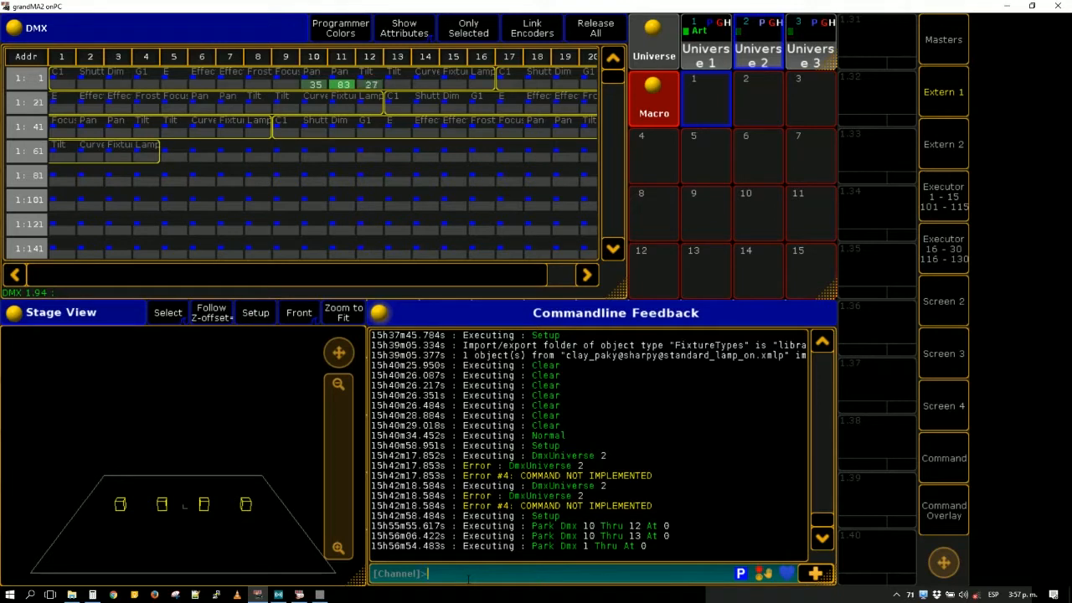
- Run the command "unpark dmx 1 thru" to release all parked DMX channels
key("Up")
key("BackSpace")
key("BackSpace")
key("BackSpace")
key("BackSpace")
key("BackSpace")
key("BackSpace")
key("BackSpace")
key("BackSpace")
key("BackSpace")
key("BackSpace")
key("BackSpace")
key("BackSpace")
key("BackSpace")
key("BackSpace")
key("BackSpace")
key("BackSpace")
key("BackSpace")
key("BackSpace")
type("unpark dmx 1 thr")
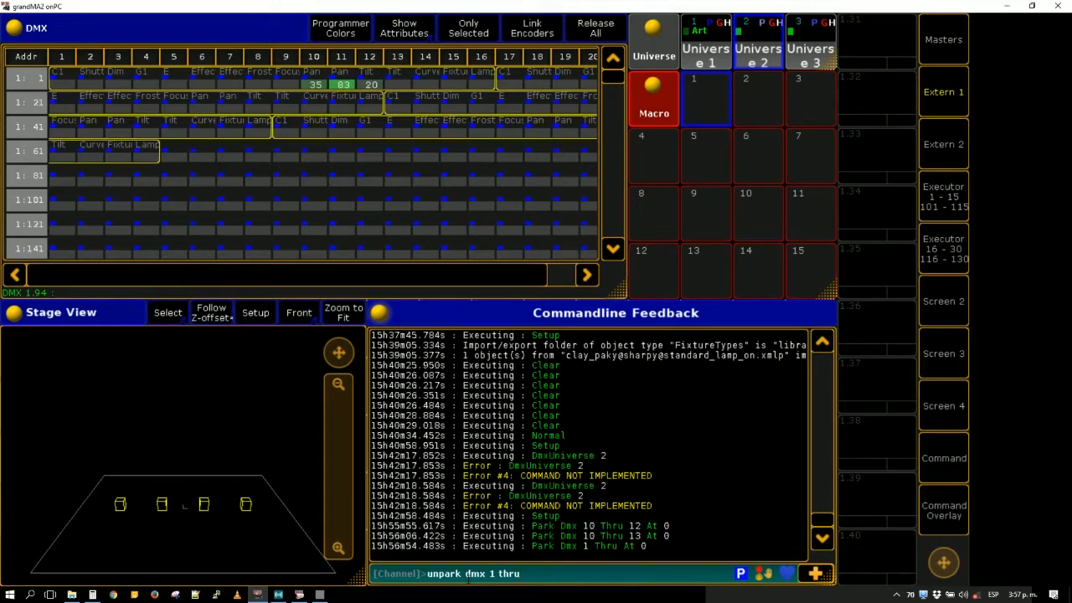
type("u")
key("Return")
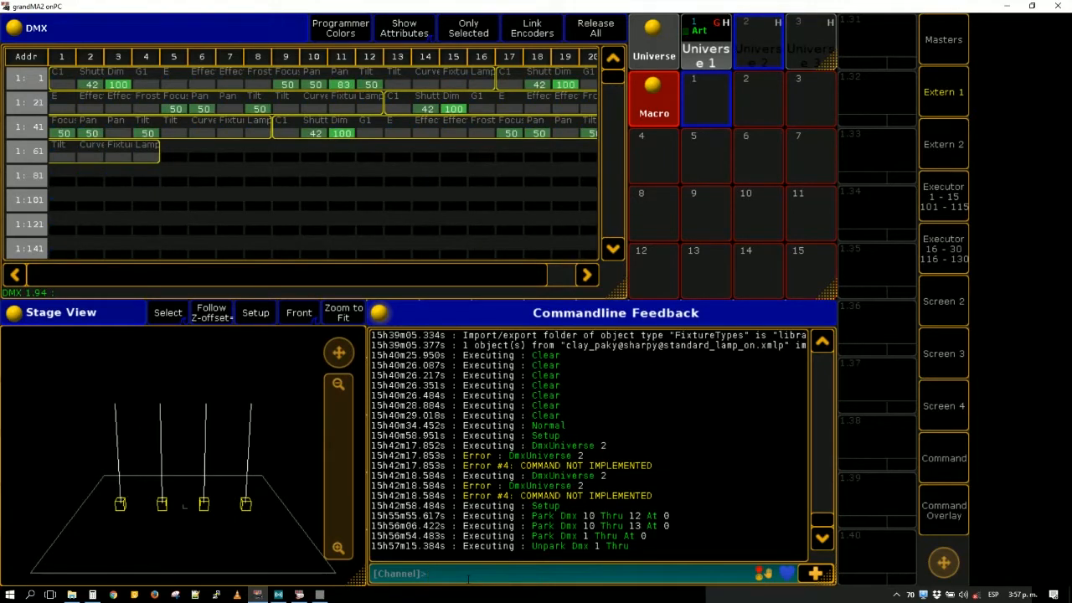
- Recall and copy the command "Park Dmx 10 Thru 13 At 0", then run it with Macro 1 as its target
key("Up")
key("Up")
key("Up")
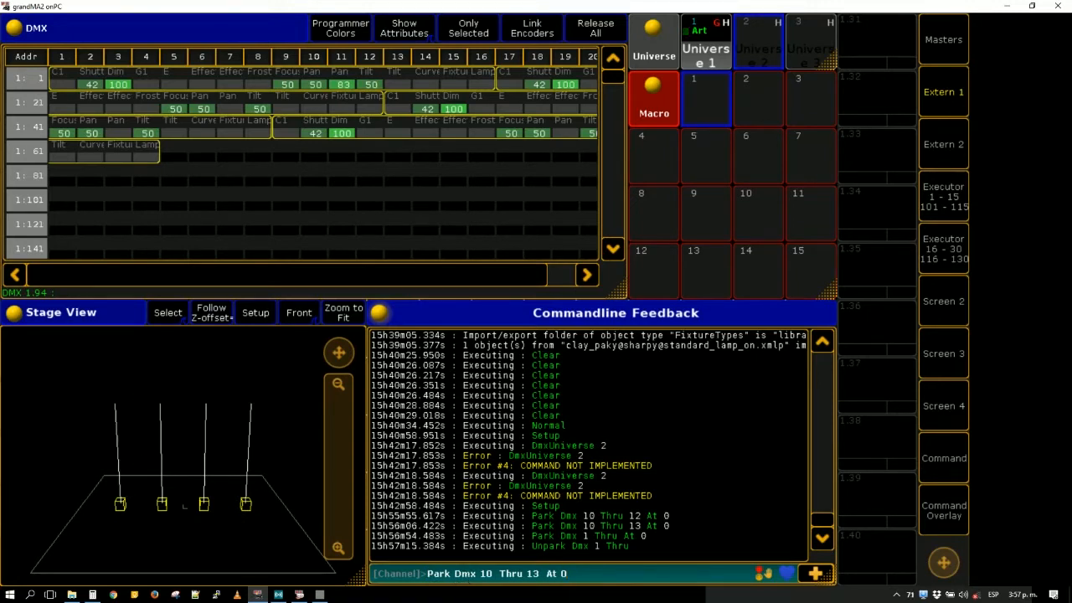
left_click_drag(585, 573, 358, 581)
key("ctrl+c")
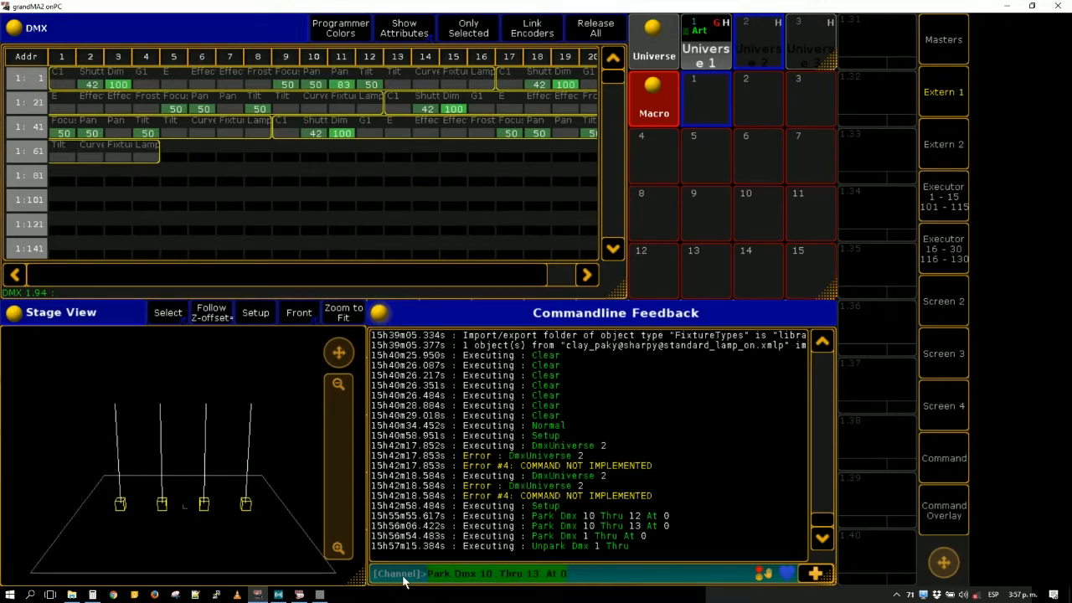
left_click(709, 106)
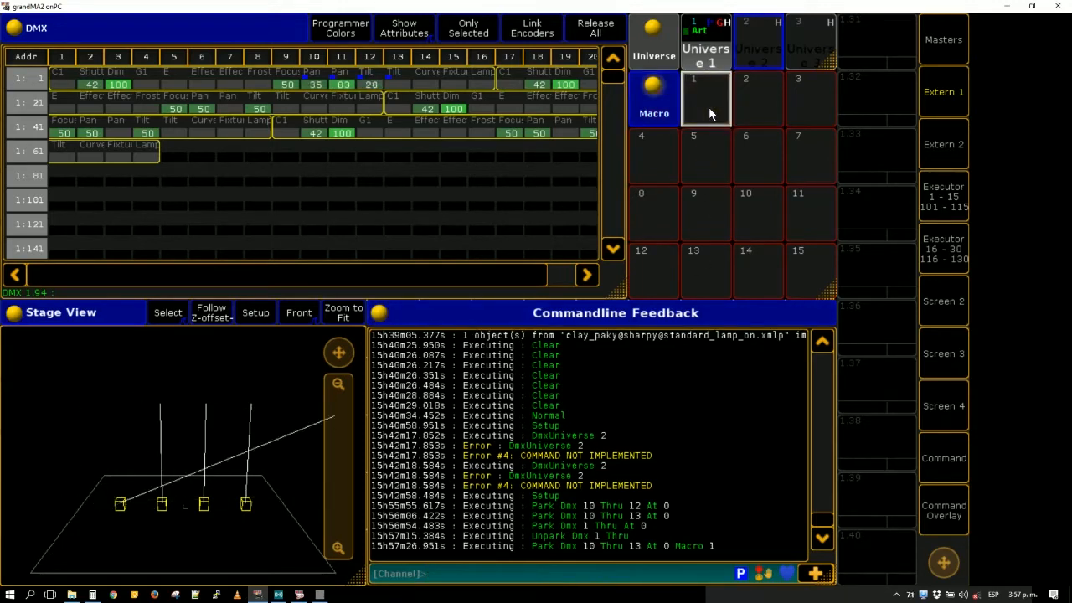
left_click(710, 108)
right_click(710, 108)
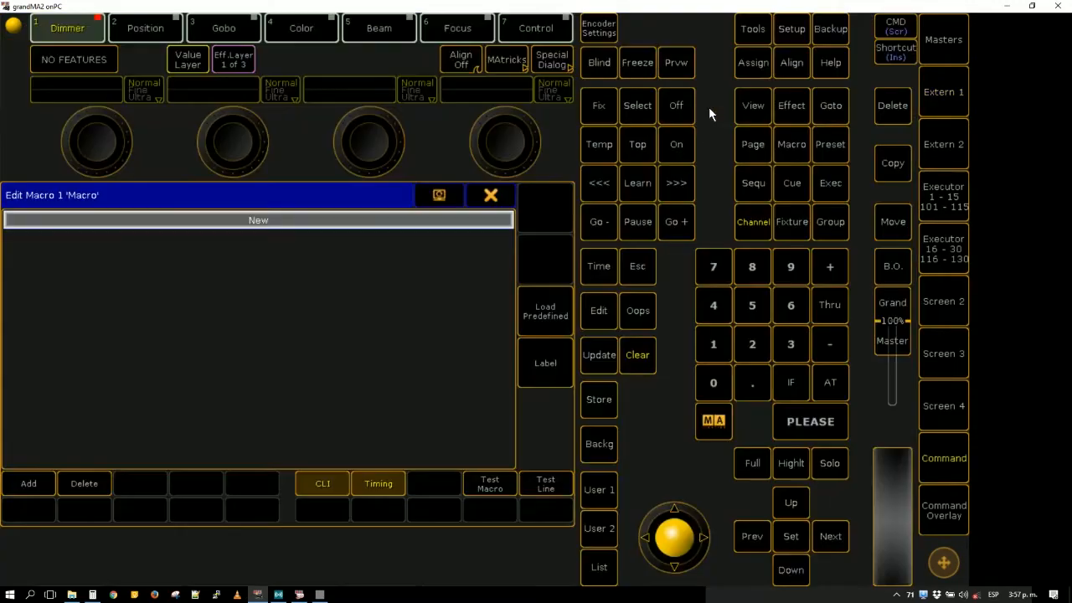
left_click(491, 195)
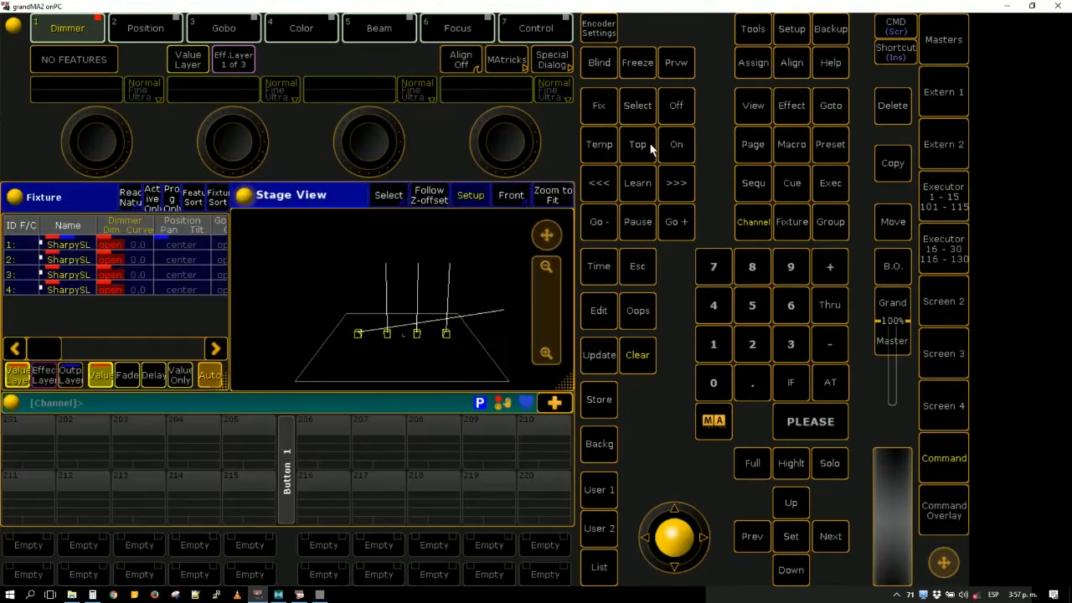
left_click(944, 92)
- Open Macro 1 for editing and add a new command line to it
right_click(709, 114)
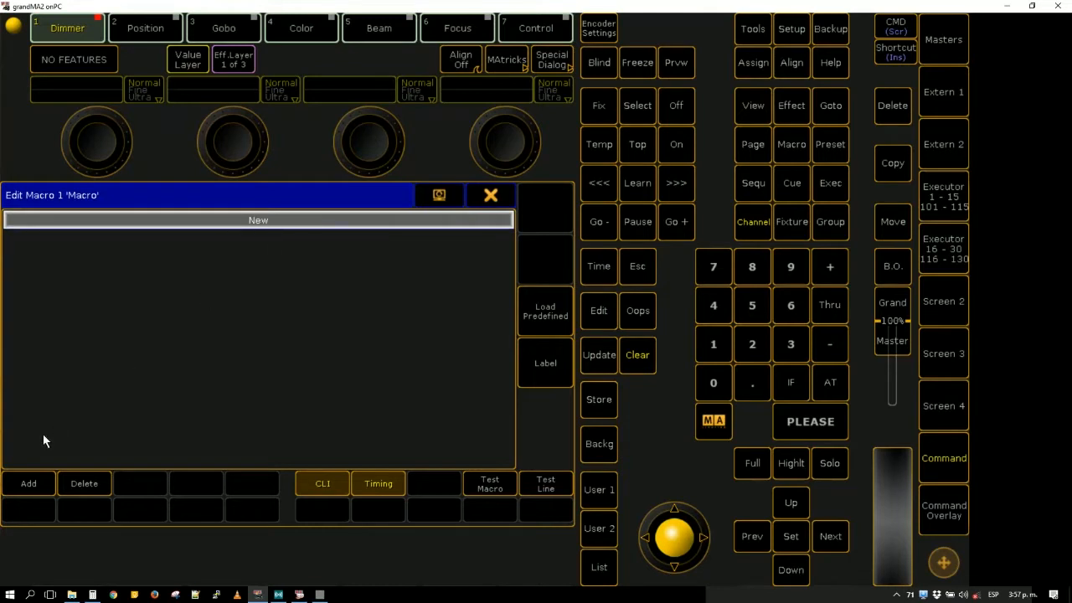
left_click(41, 484)
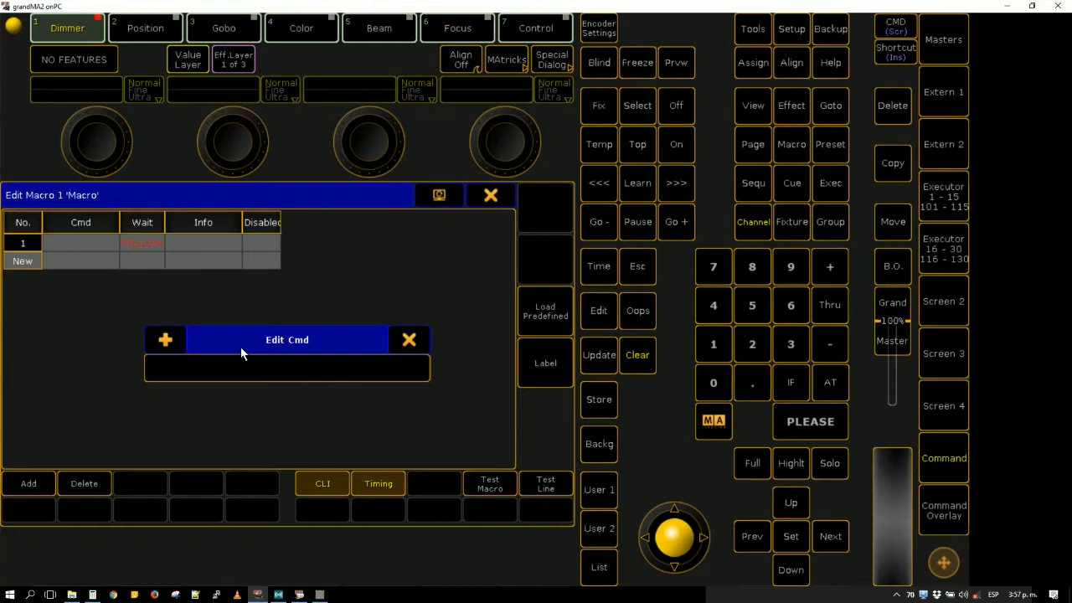
type("unpark dmx 1 thru")
left_click(406, 338)
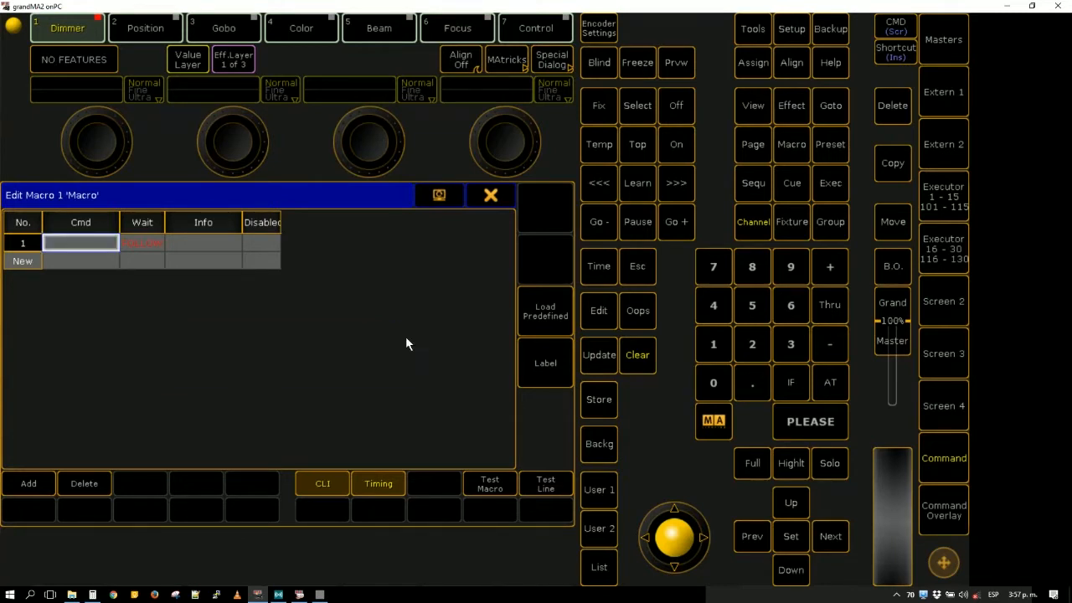
- Set the command of Macro 1's first line to "unpark dmx 1 thru" and close the macro editor
left_click(105, 246)
type("unpark dmx 1 thru")
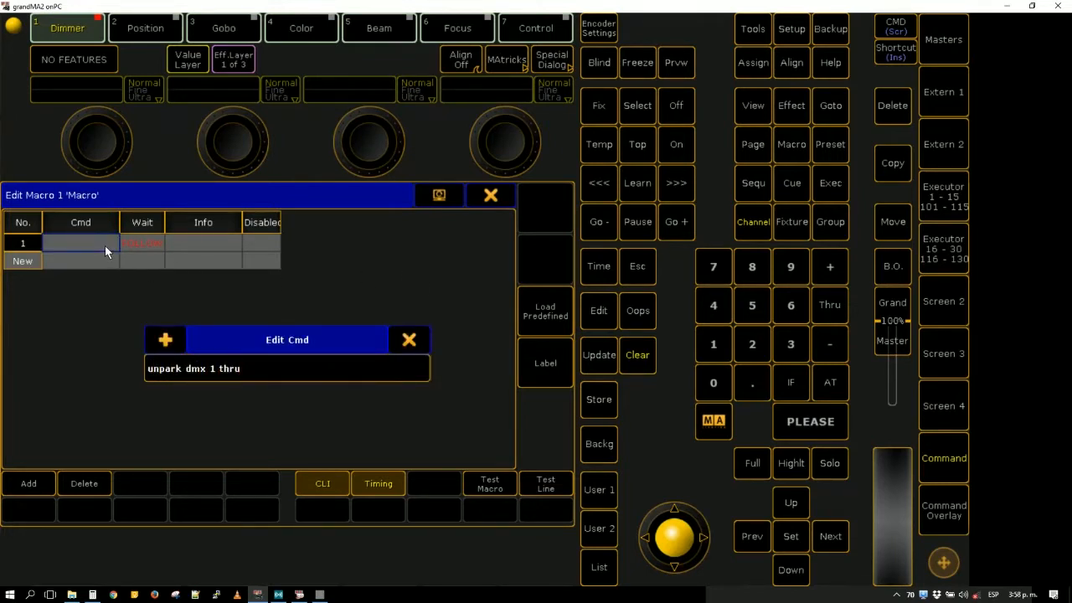
key("Return")
left_click(490, 196)
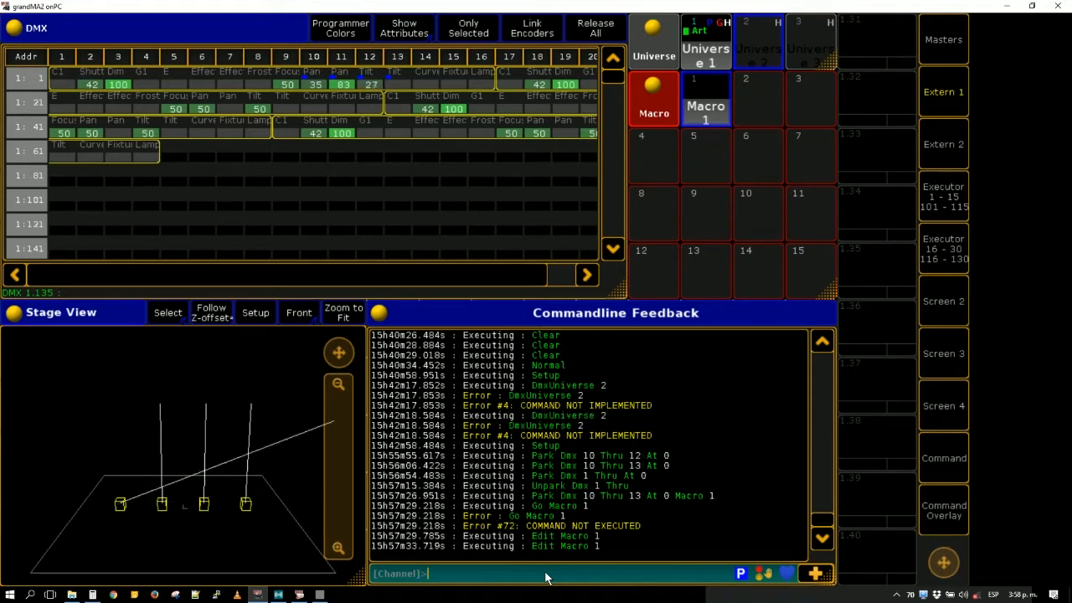
- Label Macro 1 as "standar use"
type("la")
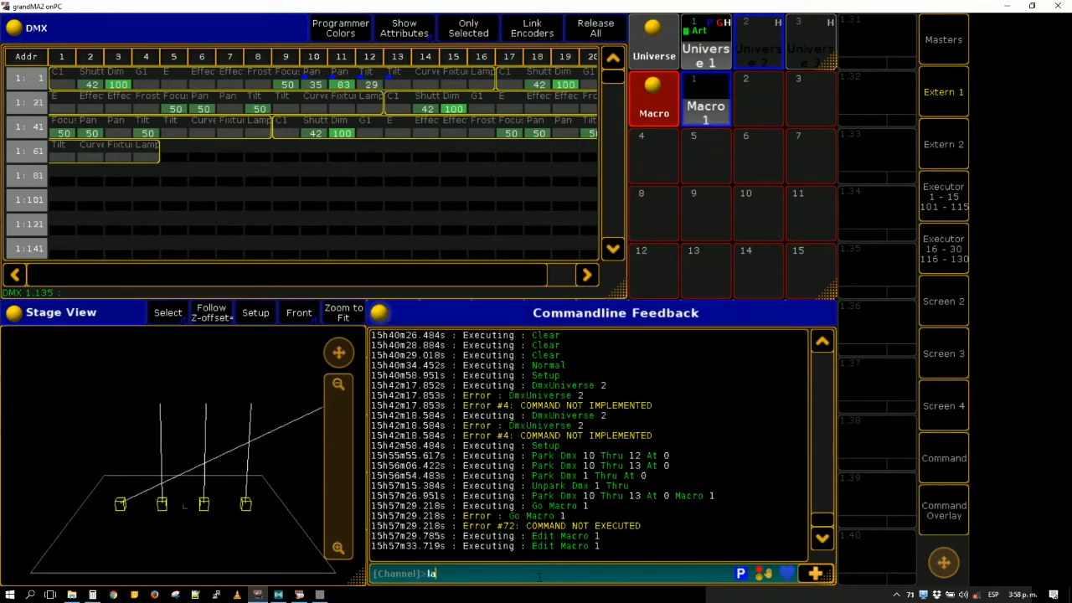
type("bel")
left_click(701, 110)
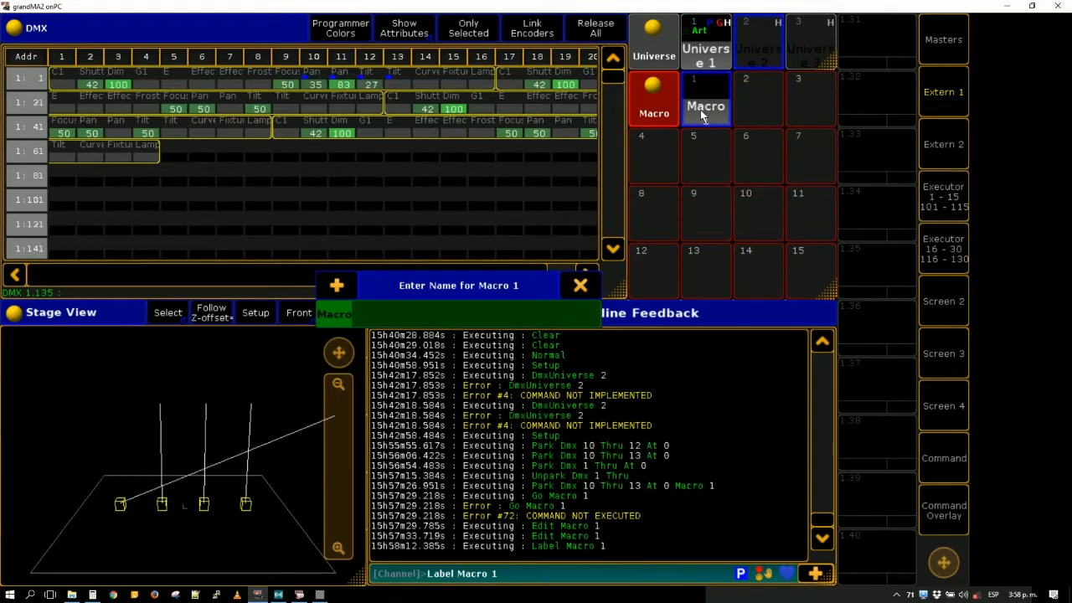
key("BackSpace")
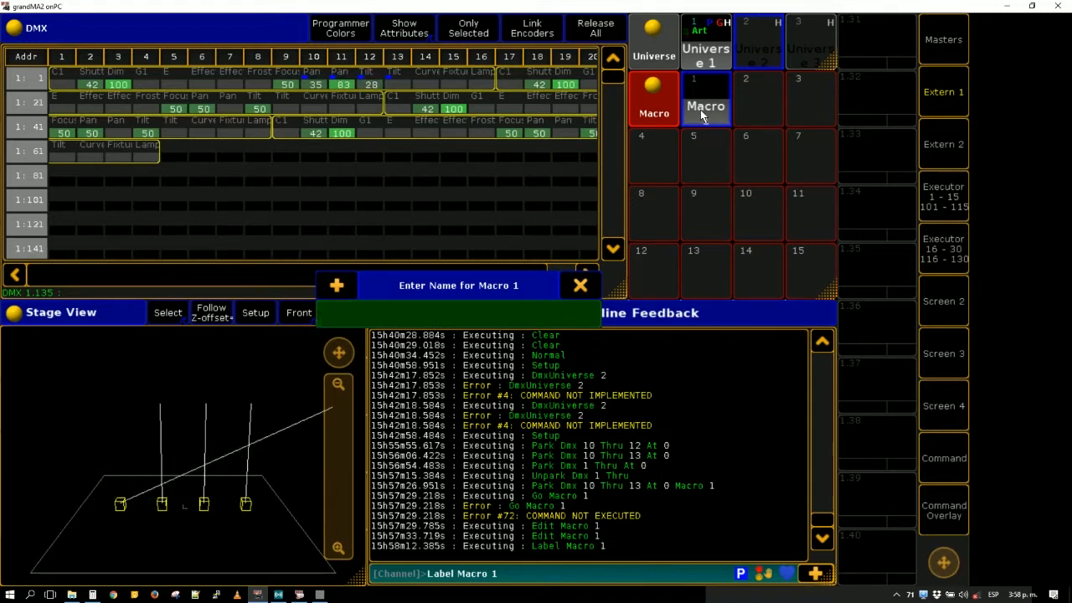
type("standar us")
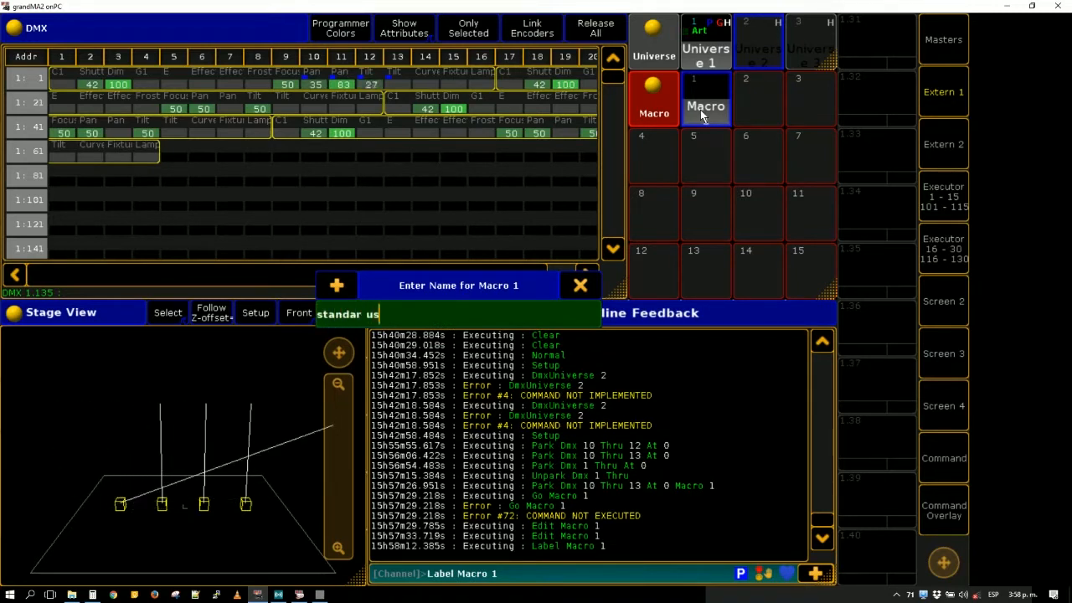
type("e")
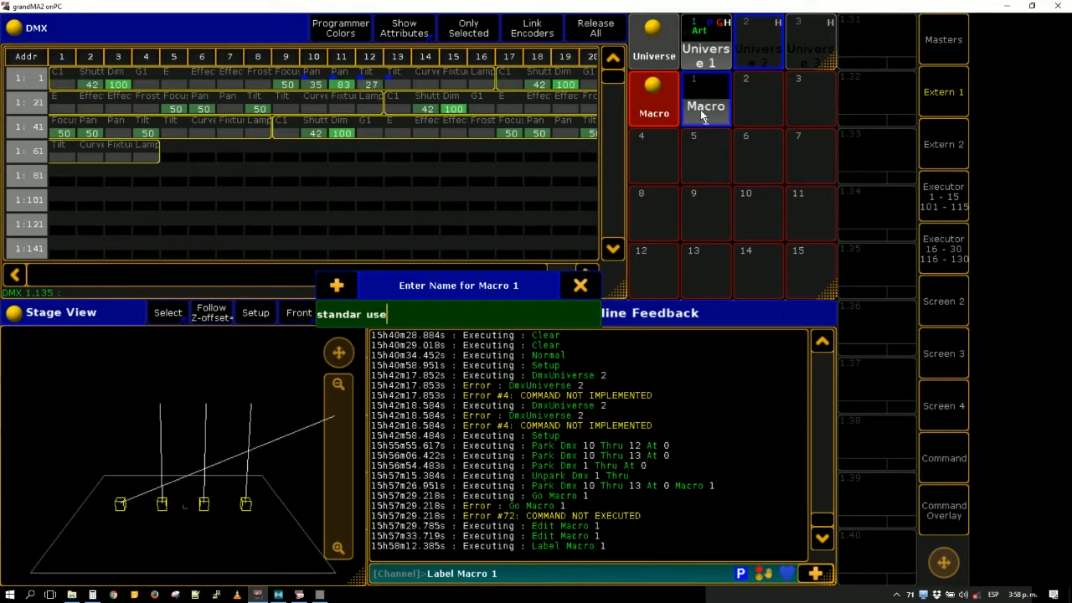
key("Return")
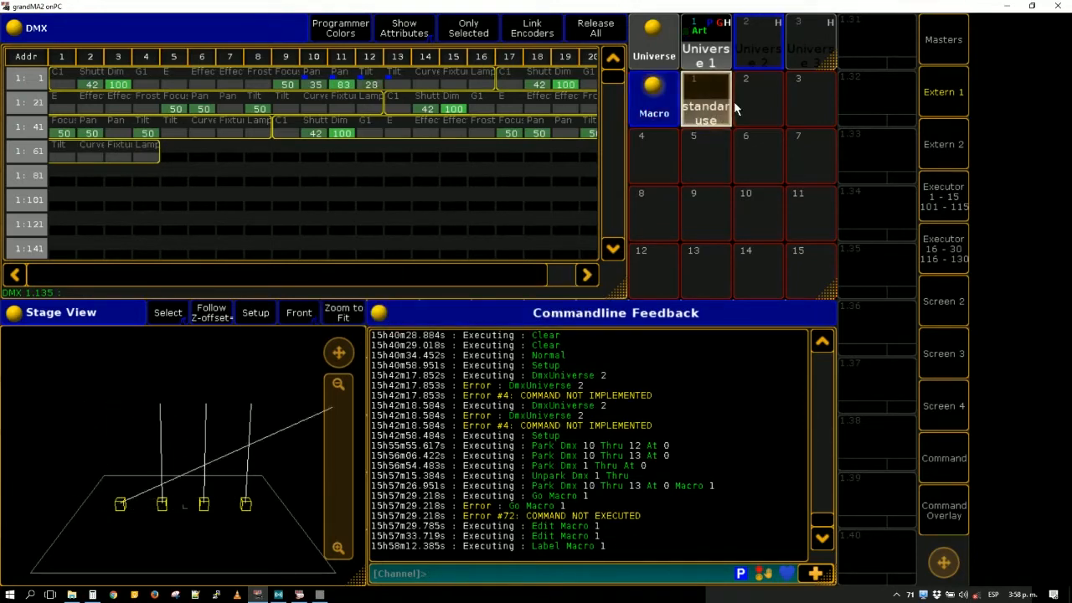
- Create Macro 2 with one line holding the copied command "Park Dmx 10 Thru 13 At 0", and close the editor
left_click(738, 108)
left_click(338, 221)
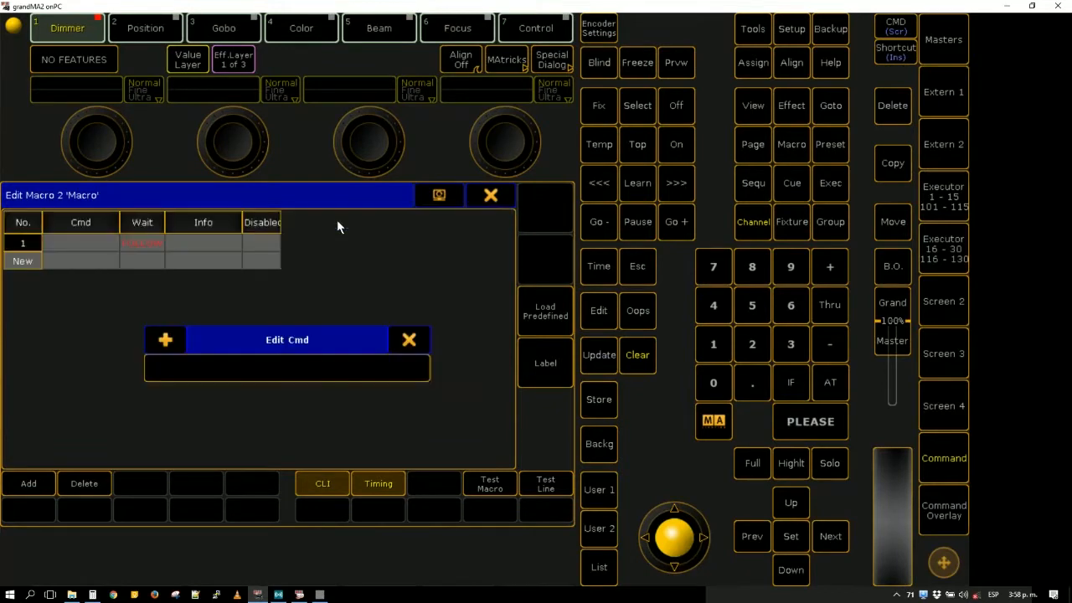
key("ctrl+v")
key("Return")
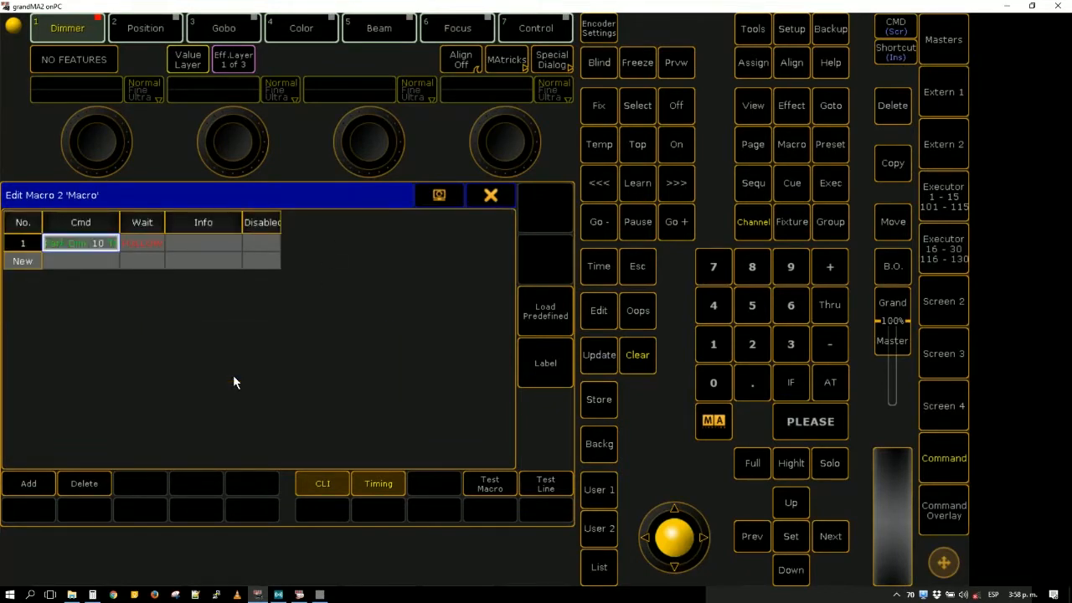
left_click(484, 199)
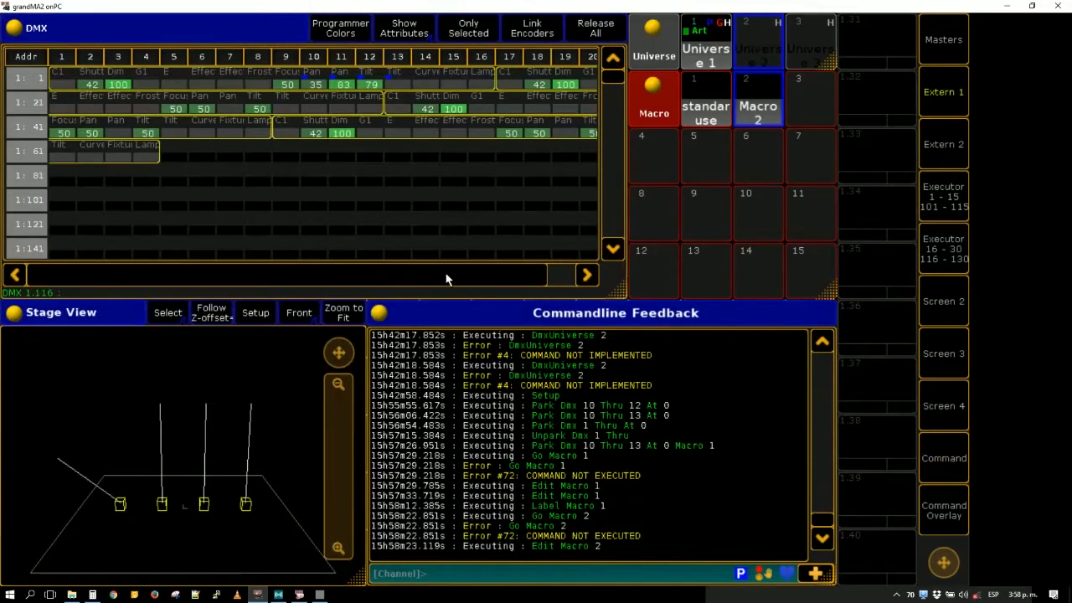
- Test both macros by running the park macro, the "standar use" unpark macro, and the park macro again
left_click(759, 119)
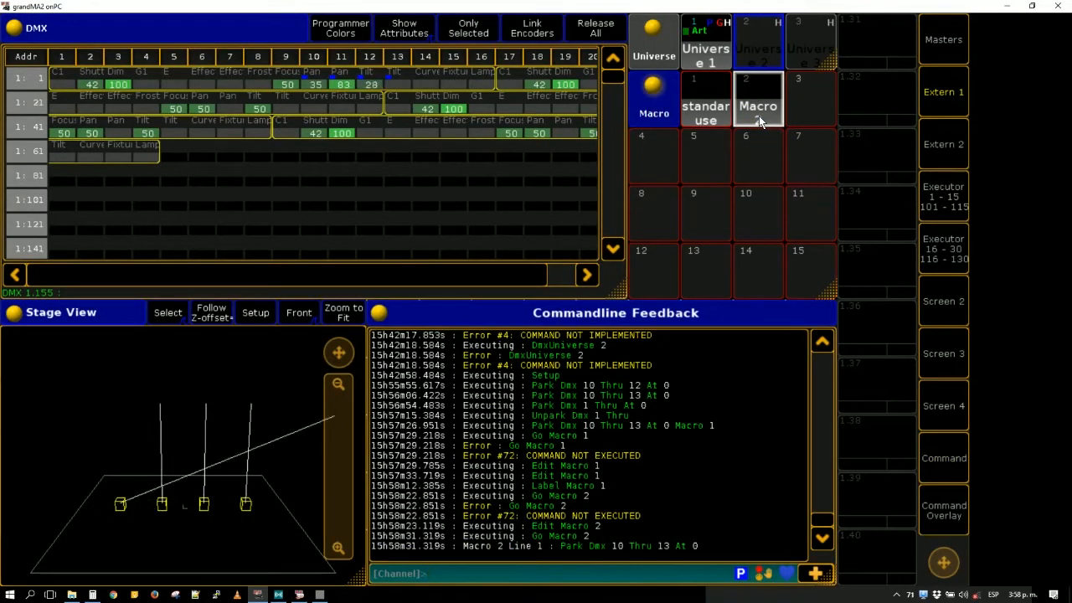
left_click(718, 125)
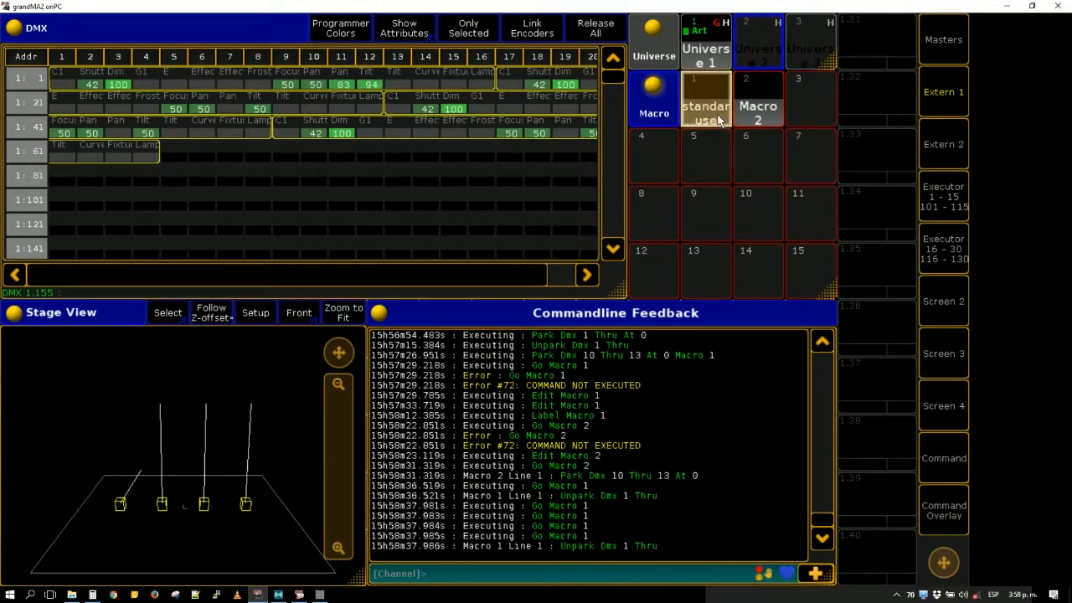
left_click(765, 118)
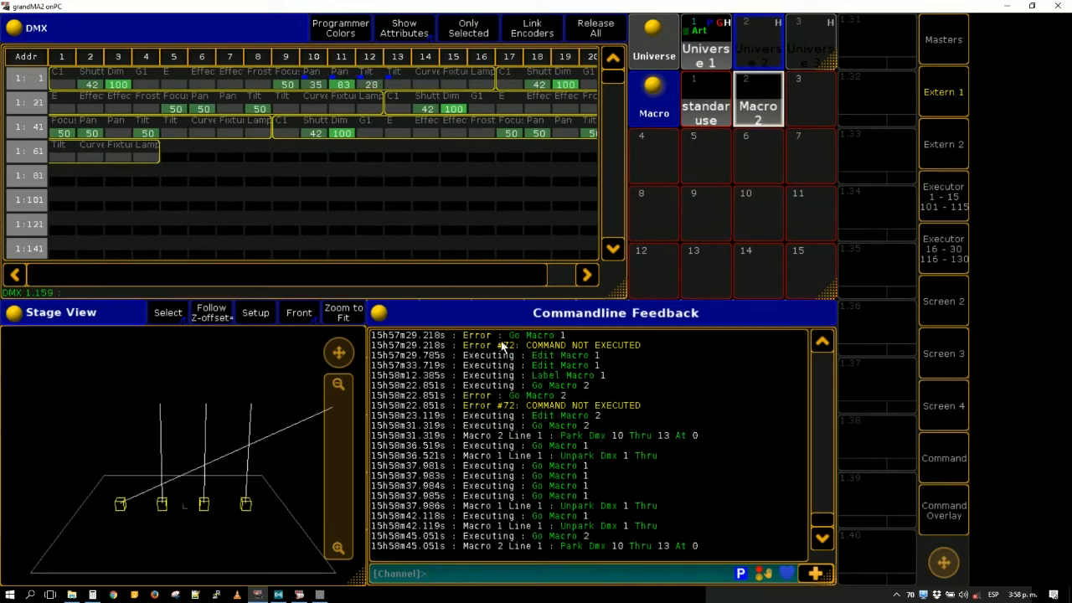
- Switch to the vvvv patch, unlink the LFO from the third value box, and rerun Macro 2 in grandMA2 onPC
left_click(320, 595)
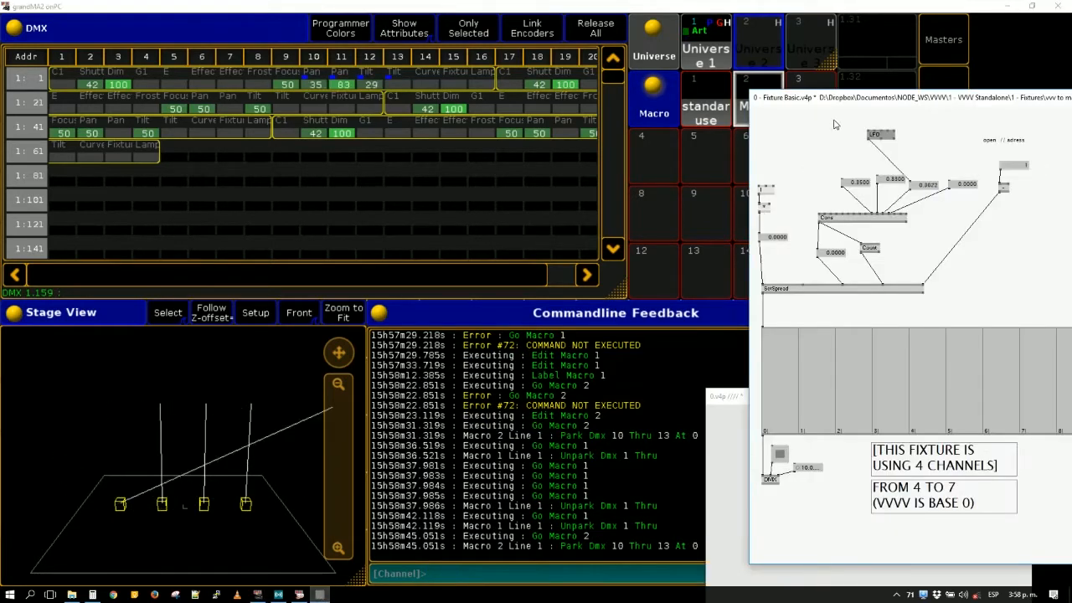
left_click_drag(843, 105, 589, 114)
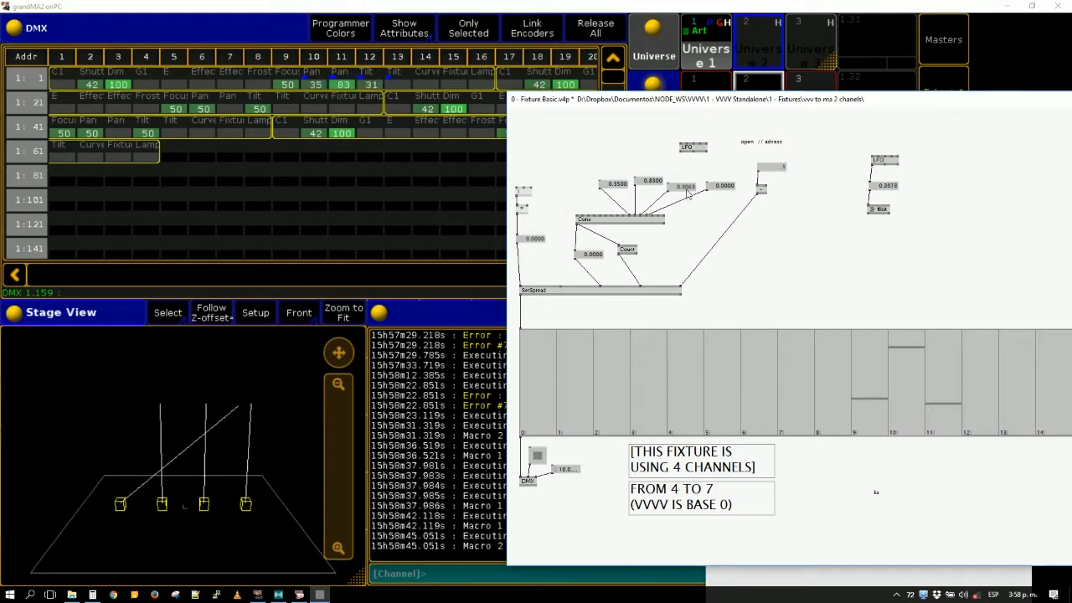
left_click(729, 8)
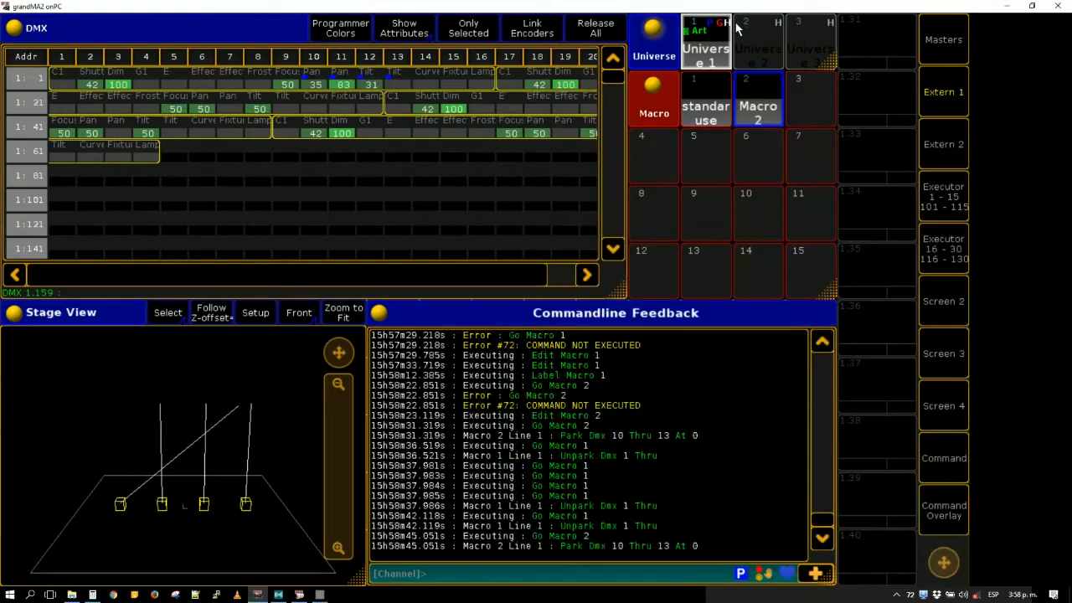
left_click(743, 110)
- Switch back to the vvvv patch and set the third value box to about 0.2 and the fourth to 1.2
key("alt+Tab")
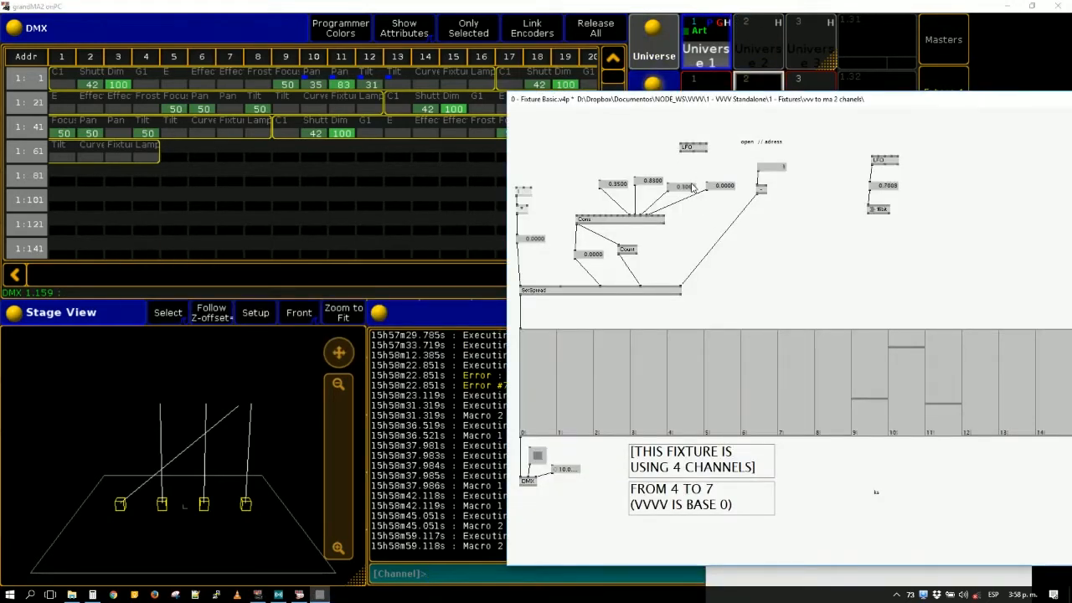
left_click_drag(693, 188, 692, 191)
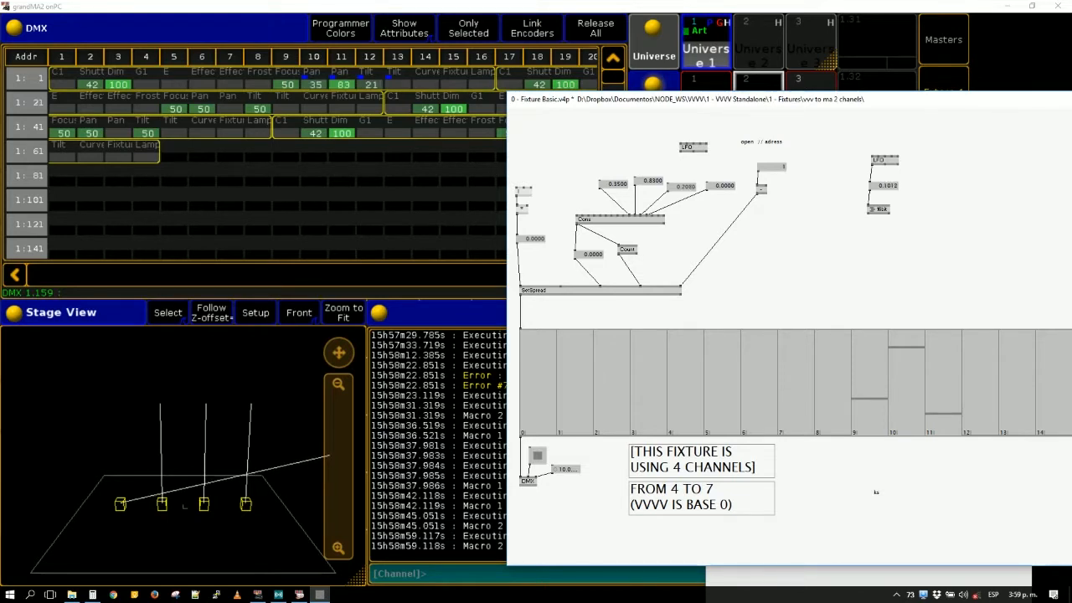
left_click_drag(722, 186, 722, 106)
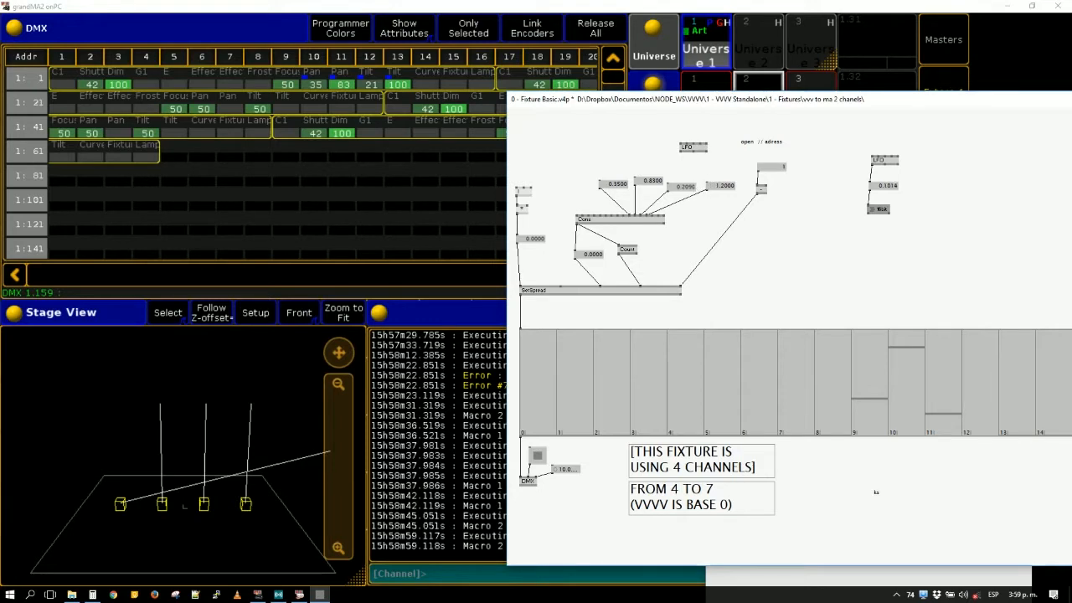
- Replace the LFO above Cons with the node under the other LFO, linking it to the third and fourth value boxes and deleting its old link
left_click(703, 151)
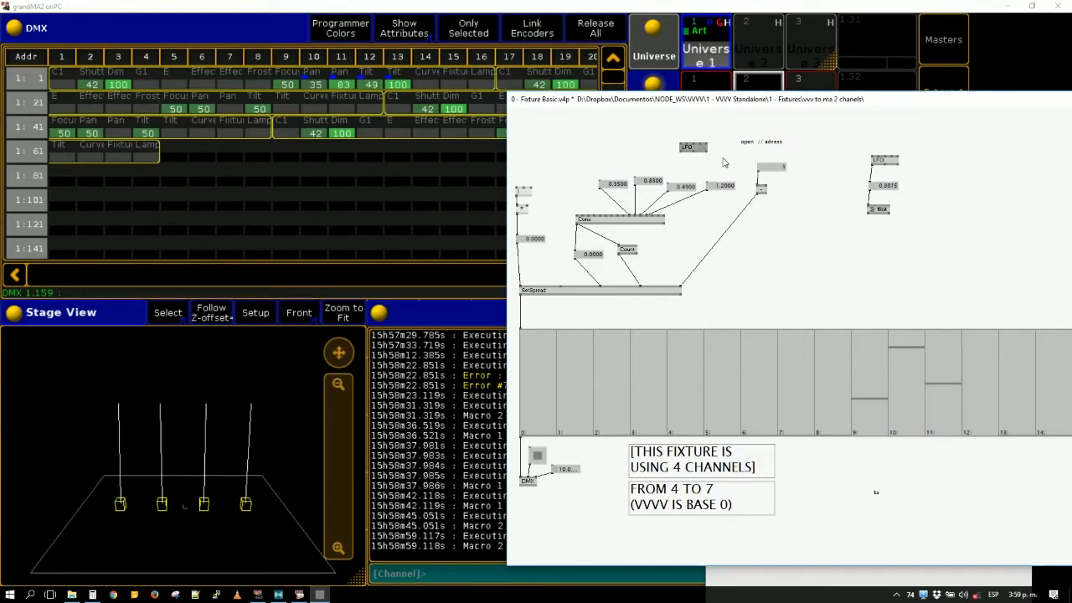
key("Delete")
left_click_drag(870, 211, 682, 165)
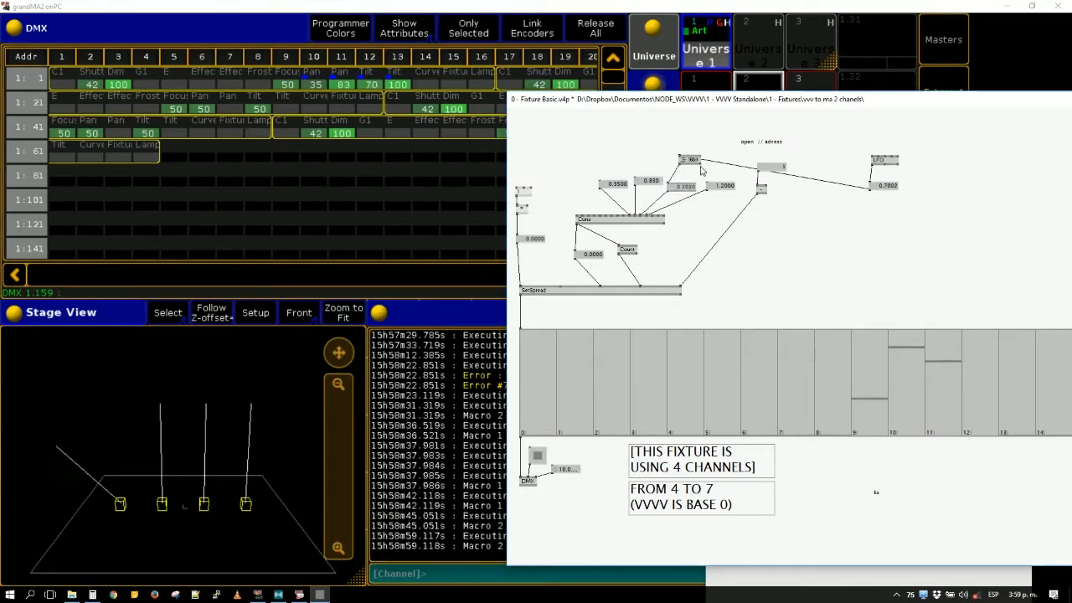
left_click(701, 165)
left_click(708, 182)
key("Delete")
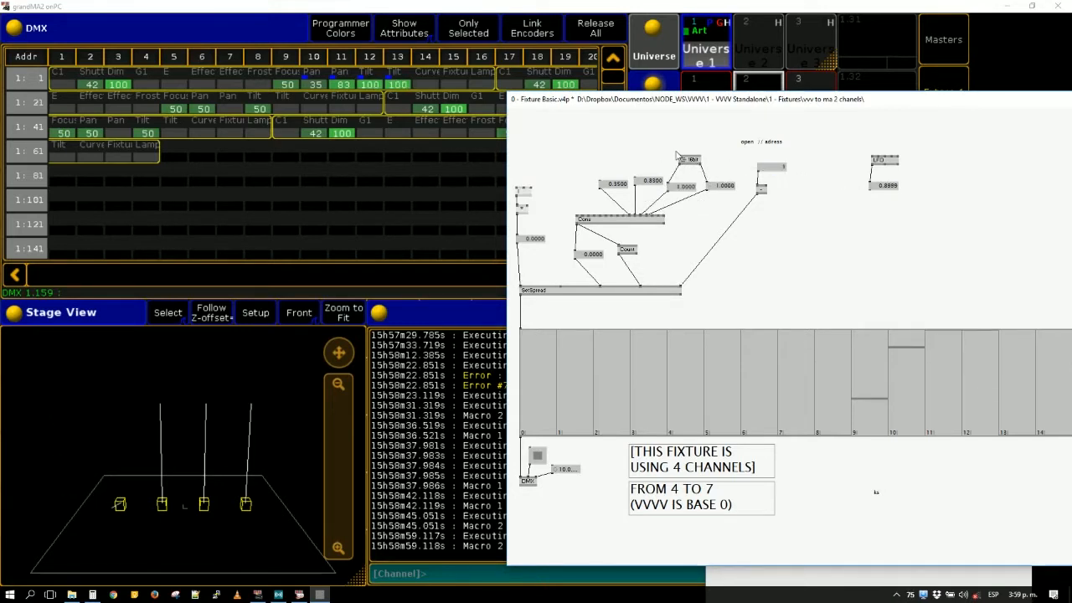
- Add a value box feeding the node above the third and fourth value boxes and set it to 0.34
left_click(681, 157)
middle_click(687, 141)
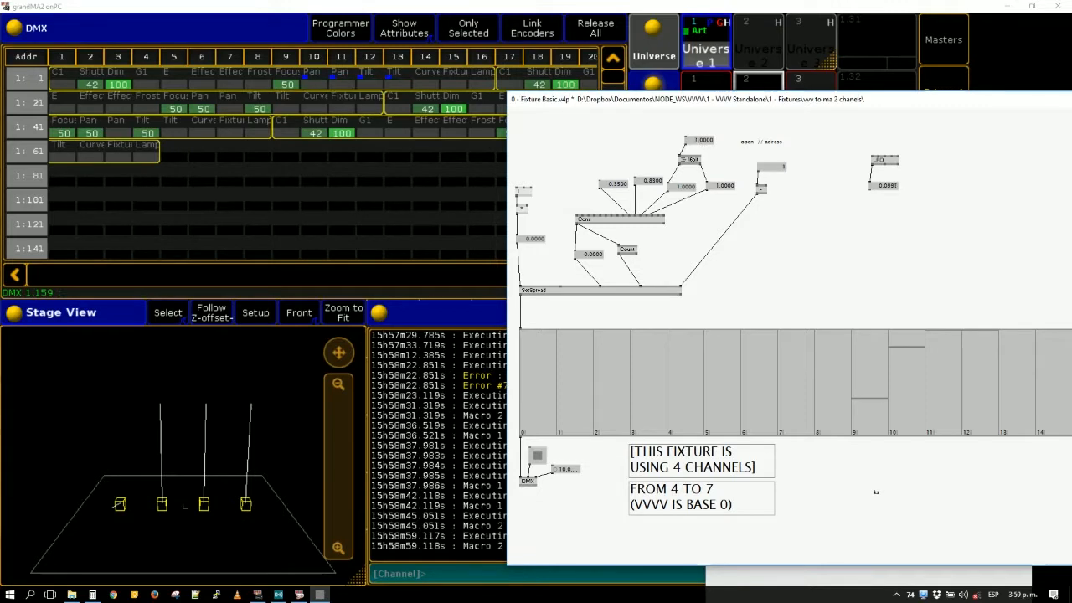
left_click_drag(700, 140, 700, 165)
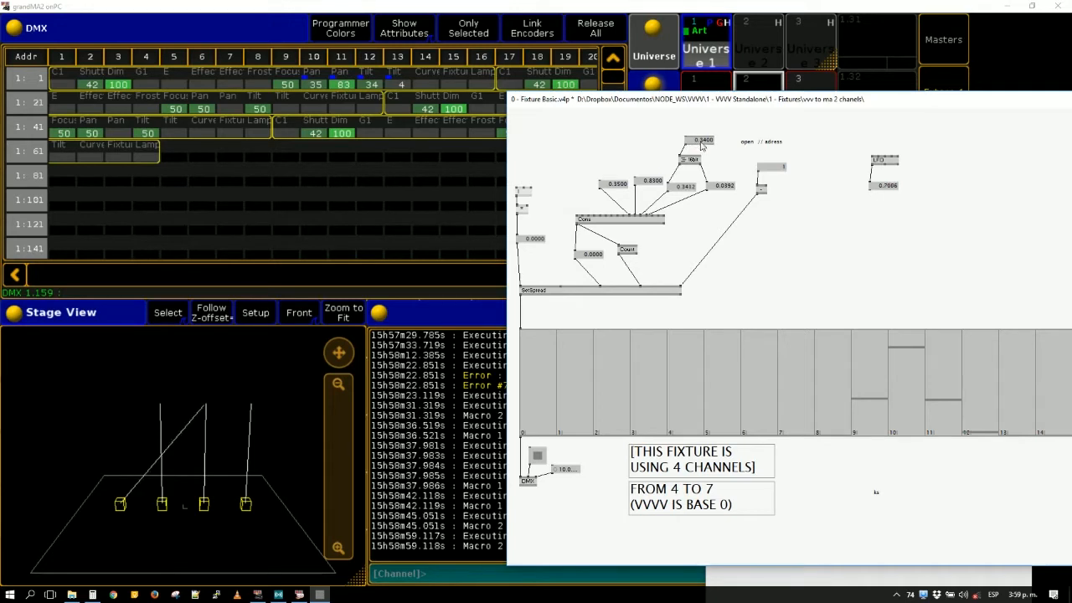
- Paste a copy of that node above the first two value boxes and link its first output to the first box
left_click(689, 159)
left_click(591, 131)
key("ctrl+v")
left_click(612, 155)
left_click(601, 180)
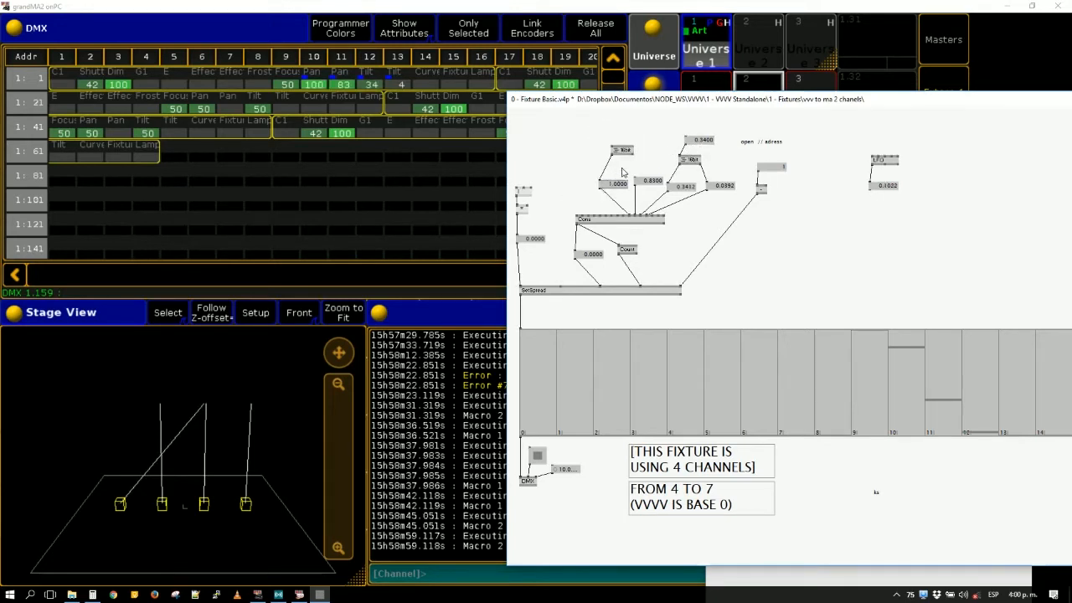
- Link the copied node's second output to the second value box and add a value box on the node's input
left_click(632, 155)
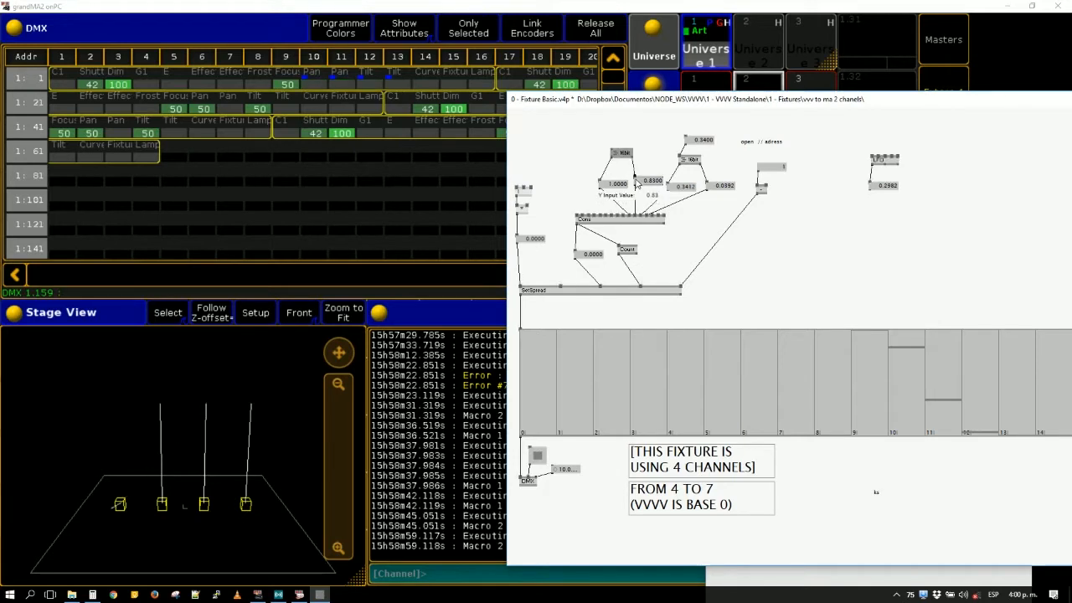
left_click(635, 179)
left_click(612, 150)
middle_click(610, 136)
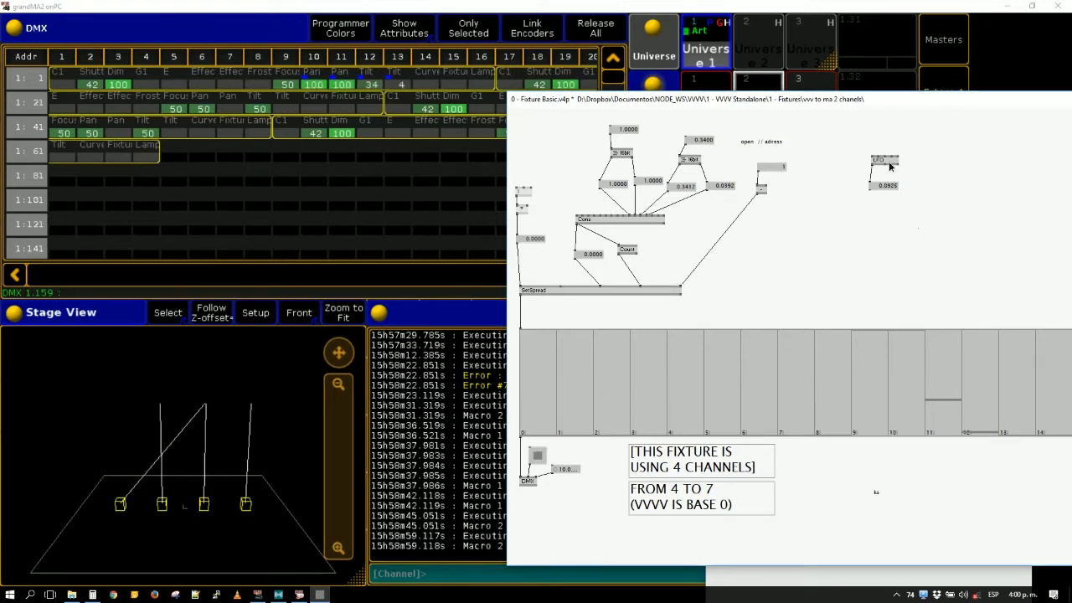
- Delete the unused LFO with its value box, and close the separate 0.v4p patch without saving
key("ctrl+z")
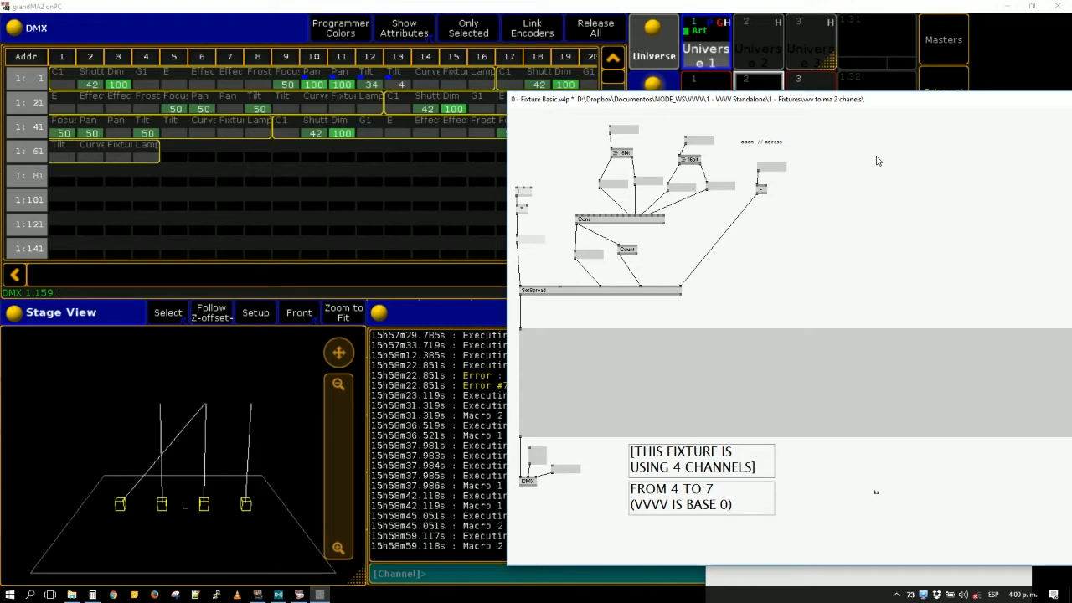
left_click_drag(834, 102, 566, 67)
left_click(913, 492)
key("ctrl+w")
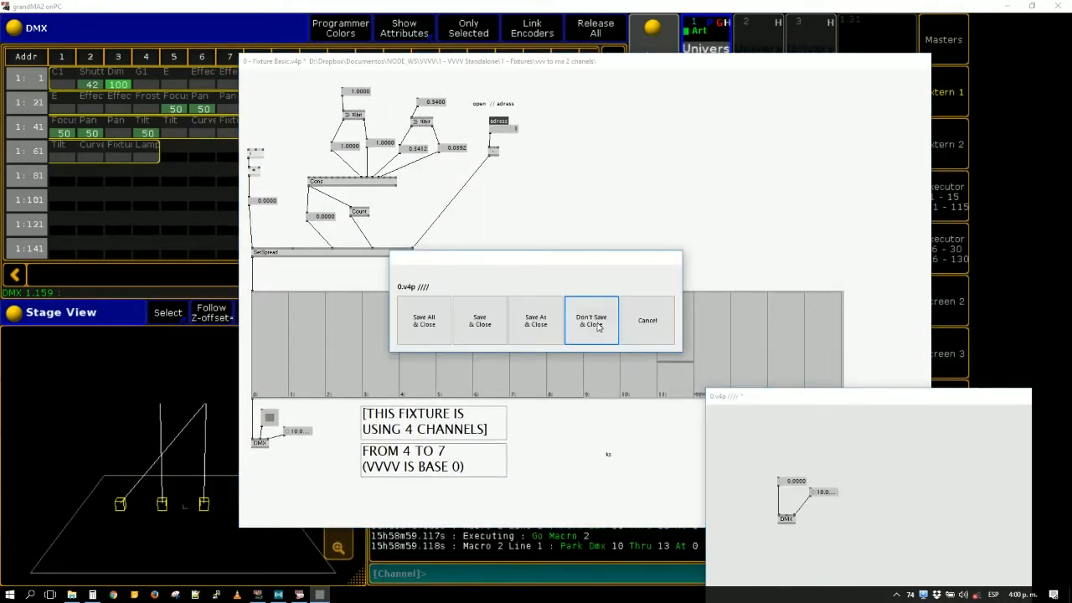
left_click(591, 319)
left_click_drag(587, 63, 777, 67)
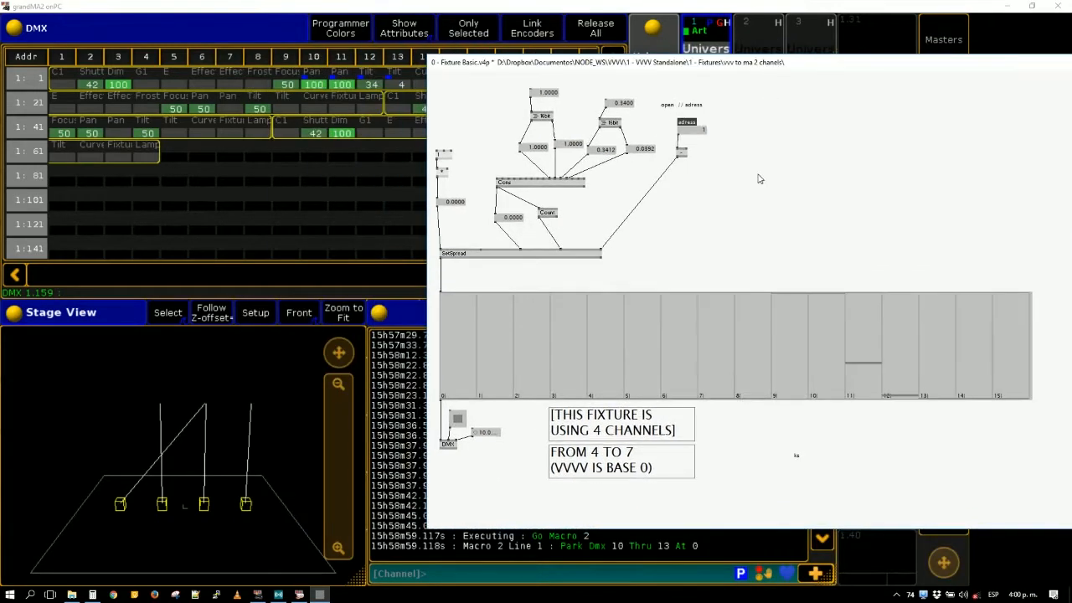
- Replace the DMX node and its boxes with an output value box linked to the spread display's output
key("Delete")
key("Delete")
left_click(441, 401)
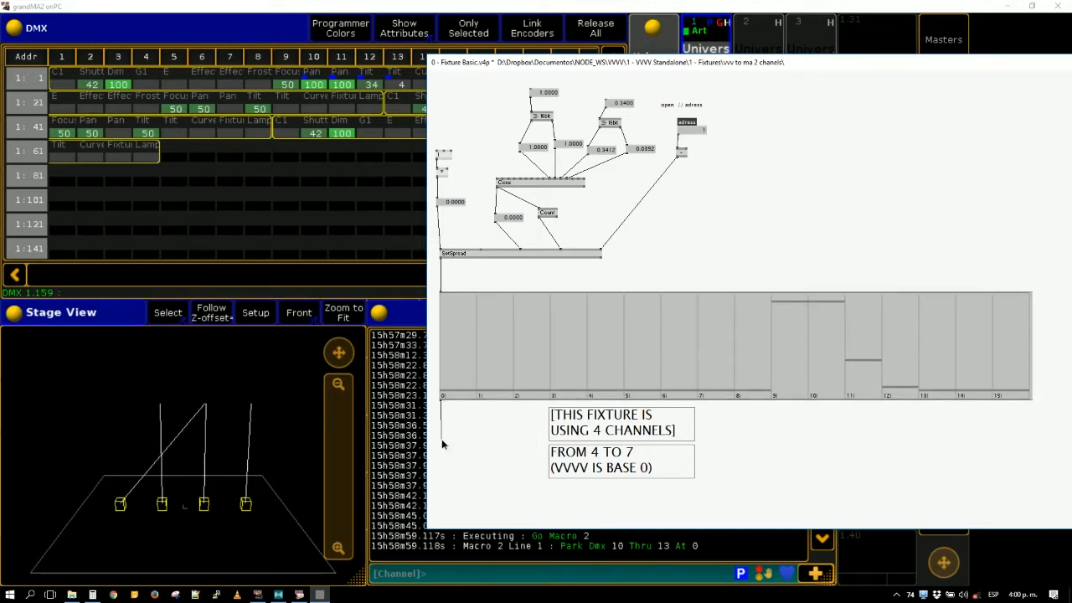
right_click(442, 442)
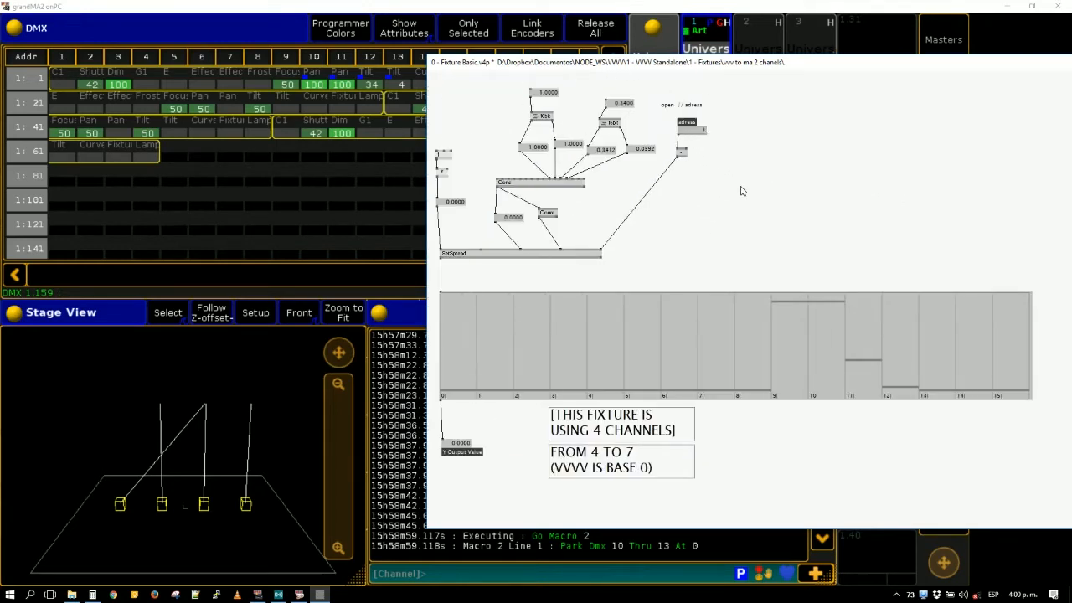
- Expose the input value boxes above the two copied nodes and give the first one the descriptive name Pan
right_click(550, 95)
type("0")
key("Return")
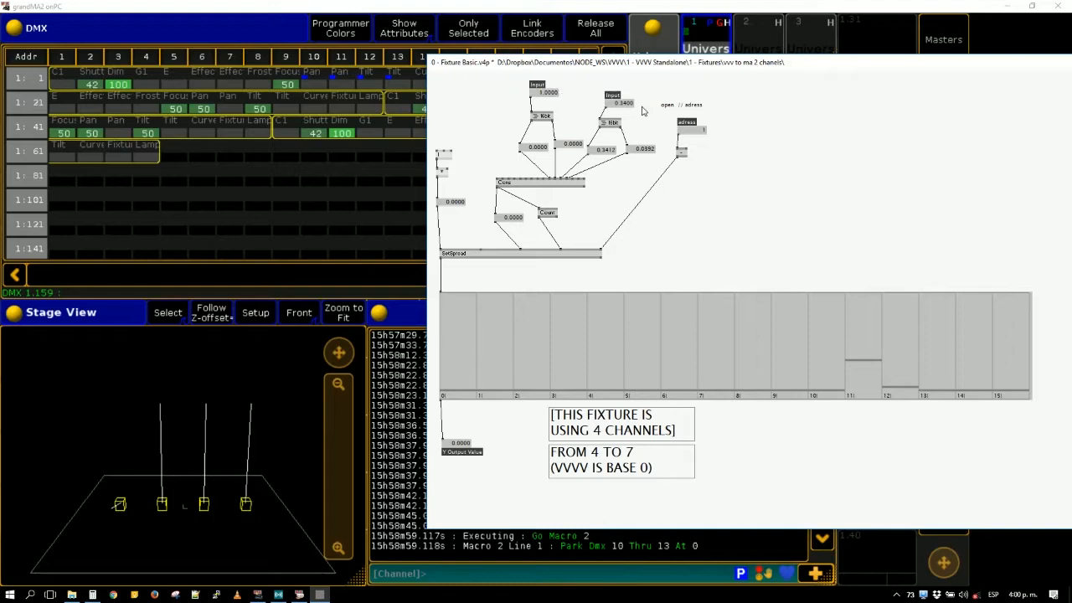
left_click(543, 95)
key("ctrl+i")
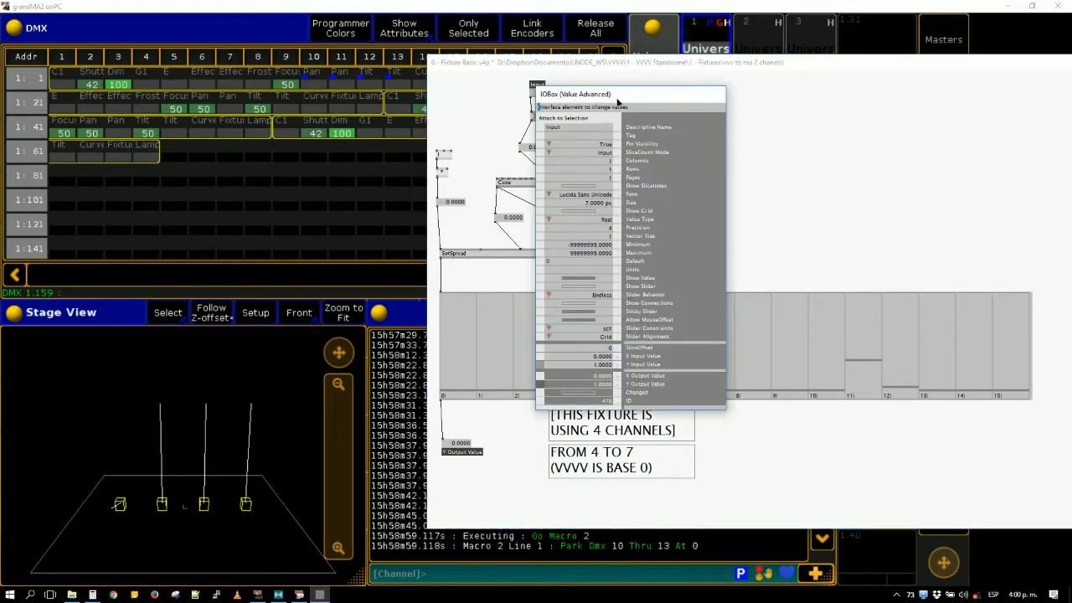
left_click_drag(617, 101, 250, 148)
left_click(206, 177)
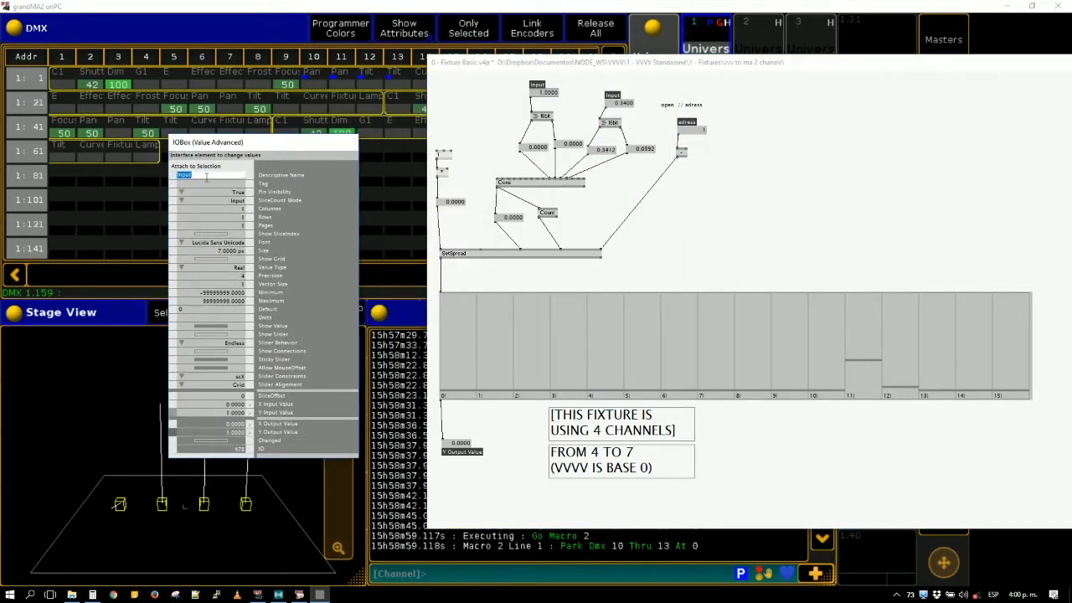
type("Pan")
key("Return")
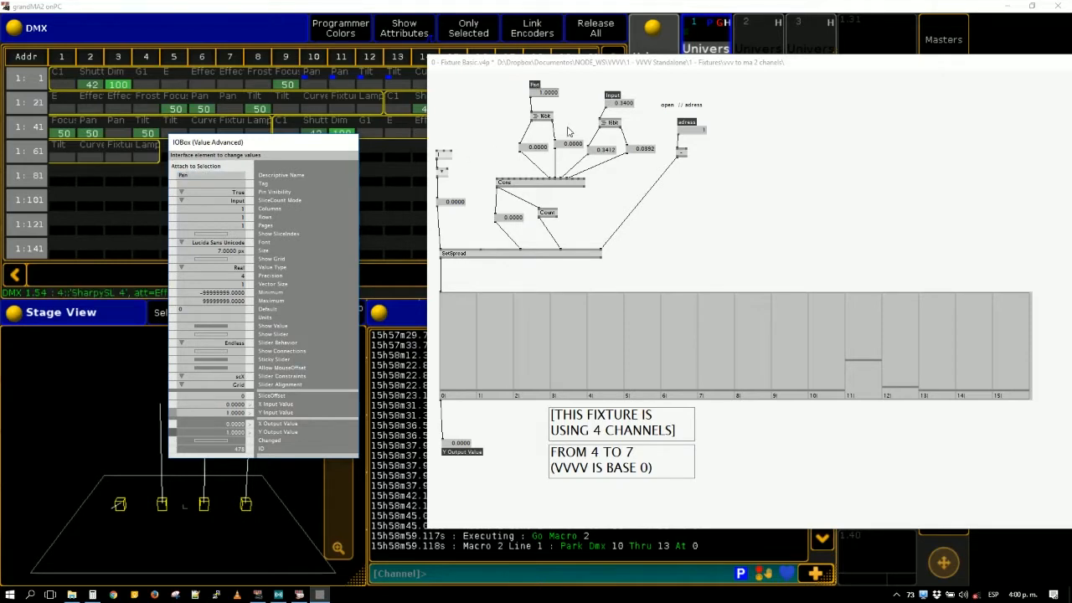
- Set the second exposed input box's descriptive name to Tilt
left_click(628, 105)
left_click(231, 179)
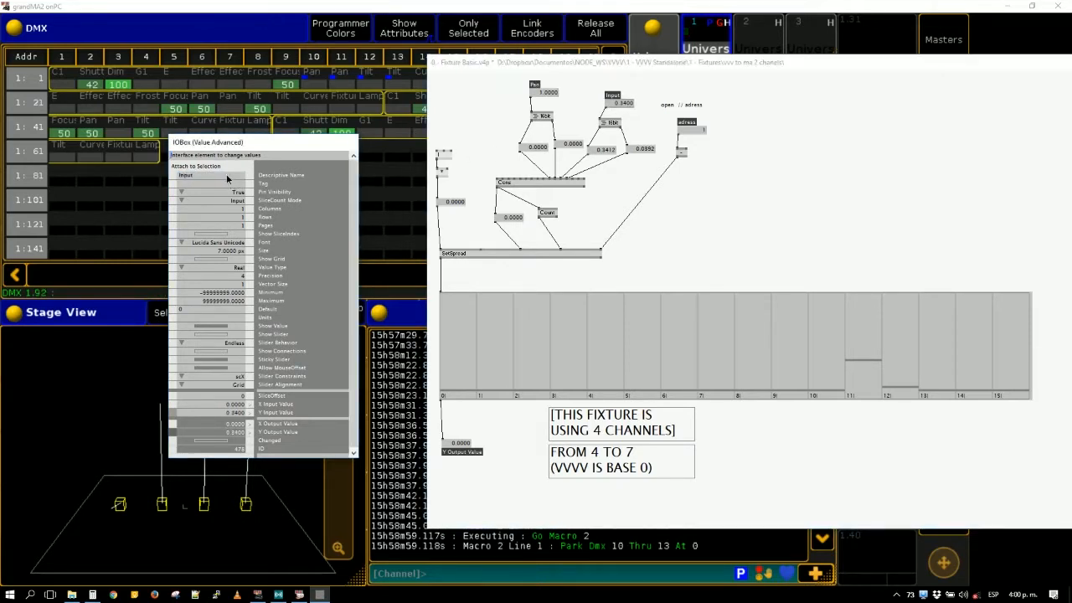
left_click(227, 176)
type("Tilt")
key("Return")
- Set the descriptive name of the output value box below the spread display to dmx data
left_click(445, 445)
double_click(207, 177)
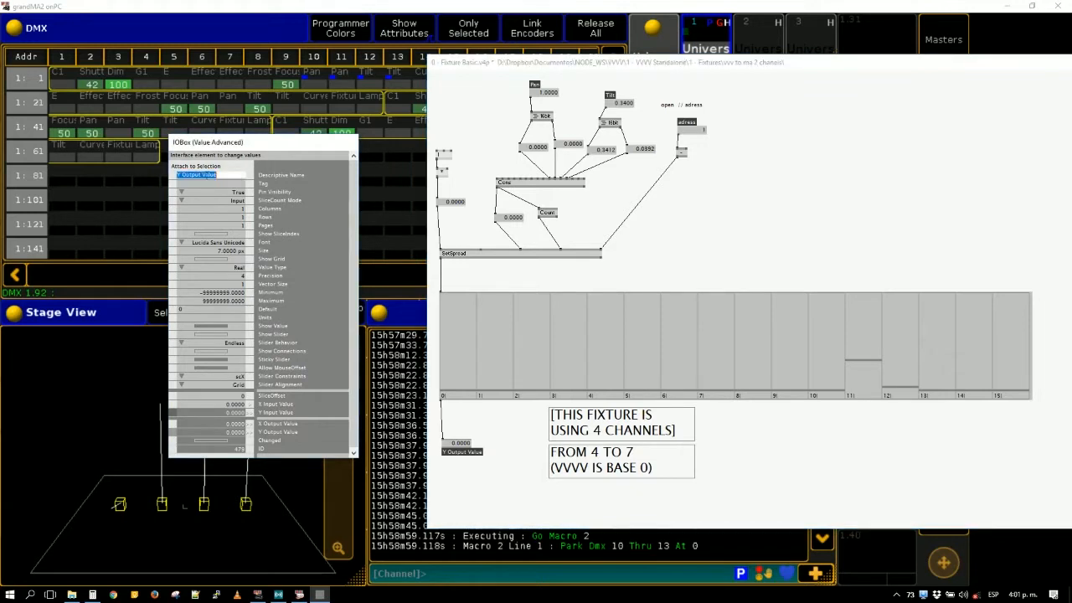
double_click(207, 175)
double_click(207, 176)
left_click(207, 175)
key("BackSpace")
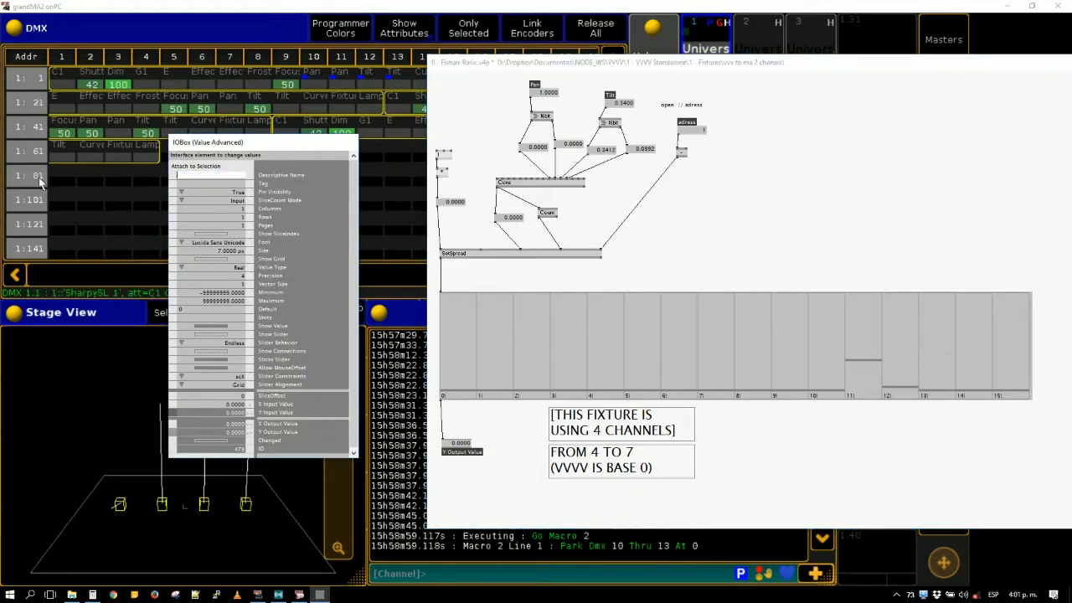
type("dmx data")
key("Return")
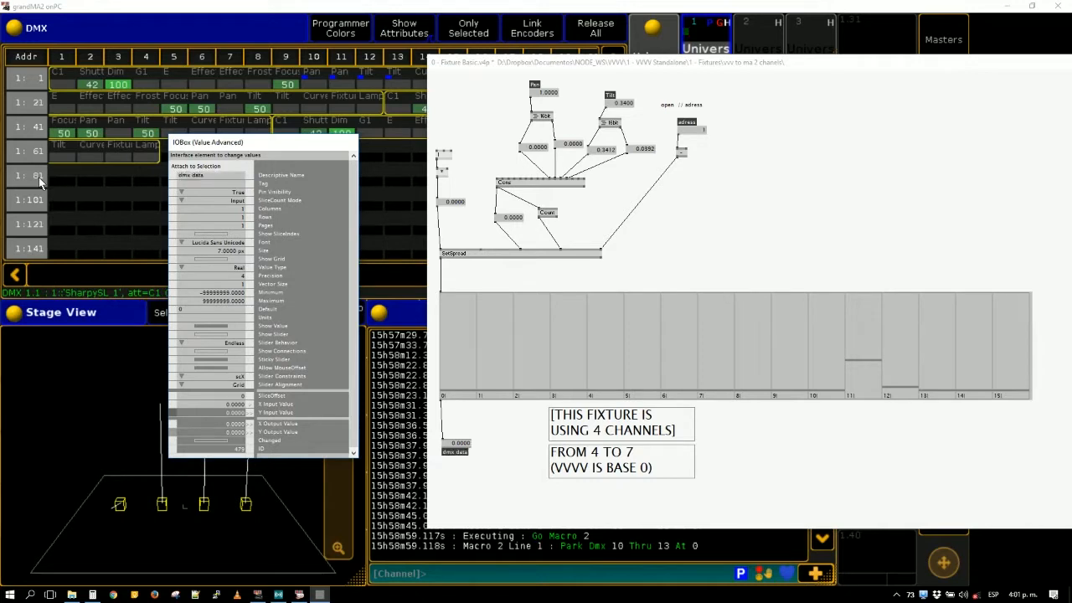
left_click(765, 248)
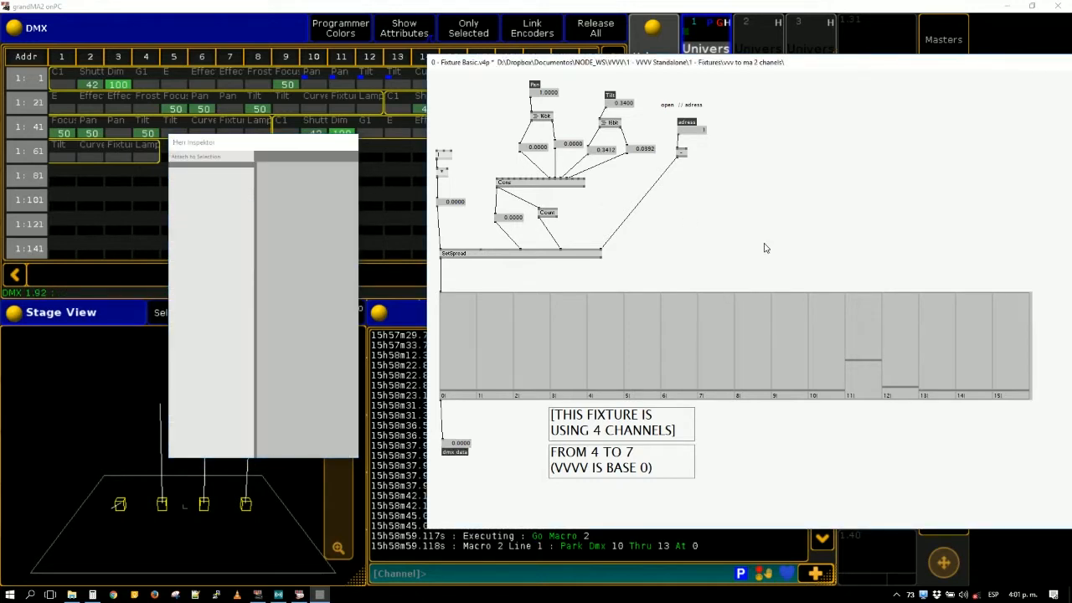
left_click(552, 303)
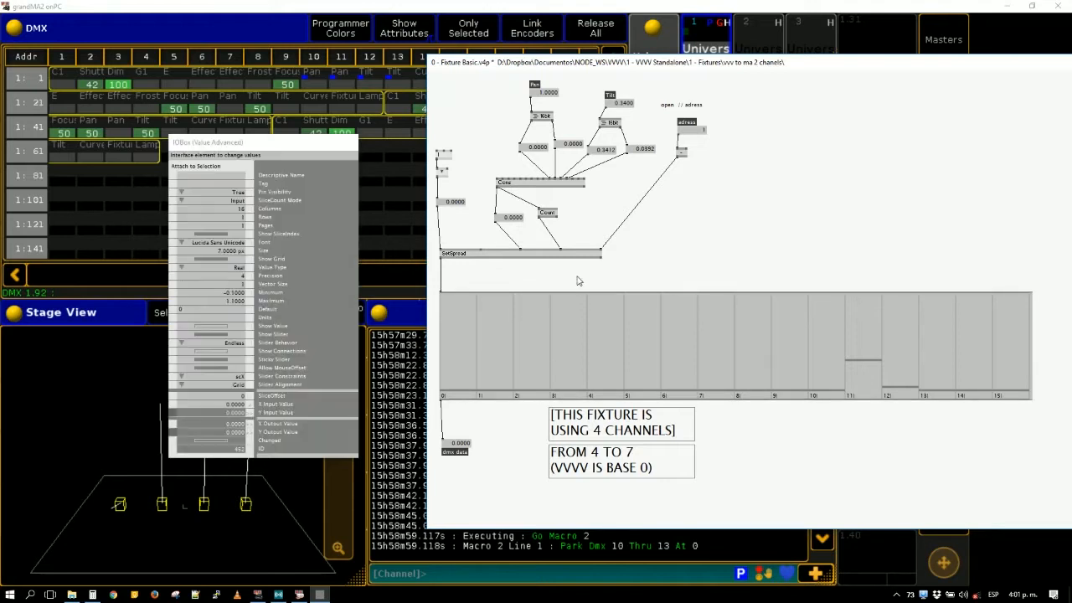
left_click(491, 500)
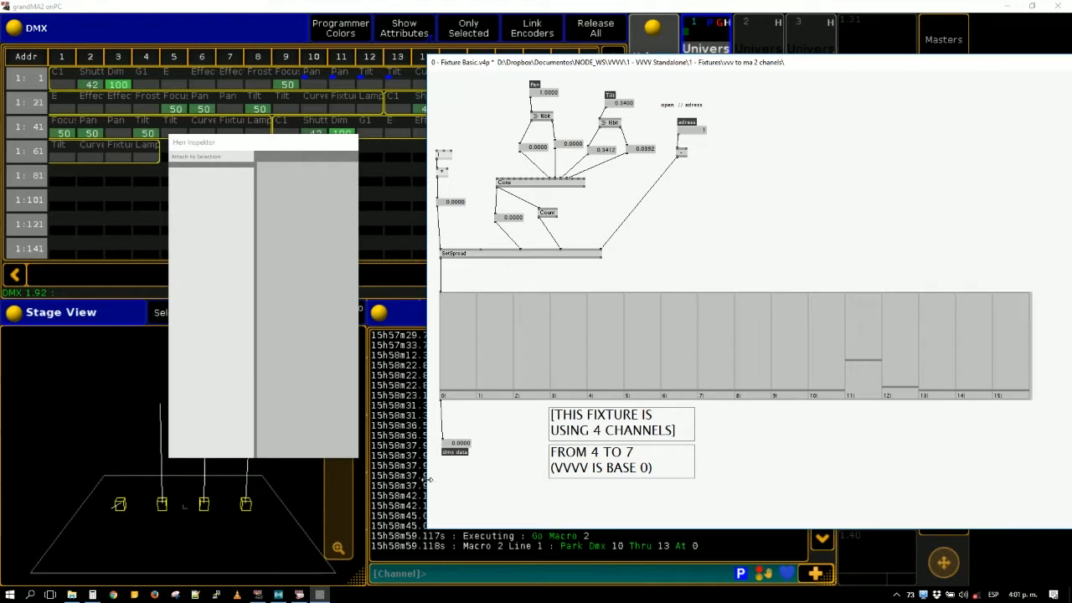
- Delete the node chain feeding SetSpread's first input and link a new value box in its place
left_click_drag(466, 211, 435, 150)
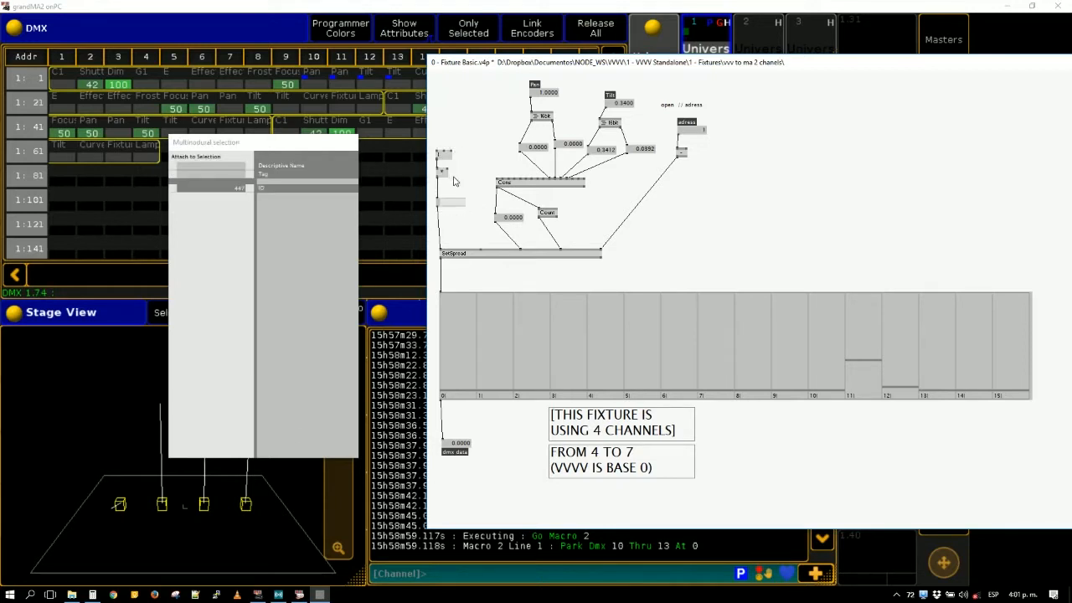
key("Delete")
left_click(441, 249)
middle_click(440, 160)
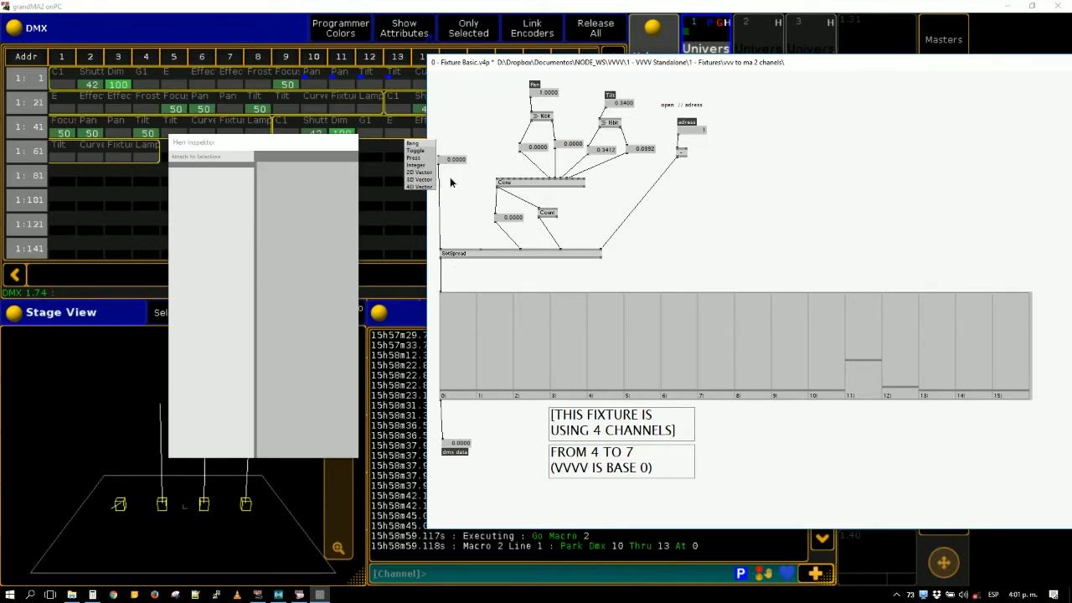
- Expose the new value box on SetSpread's first input with the descriptive name Input
left_click(454, 161)
right_click(214, 177)
right_click(215, 176)
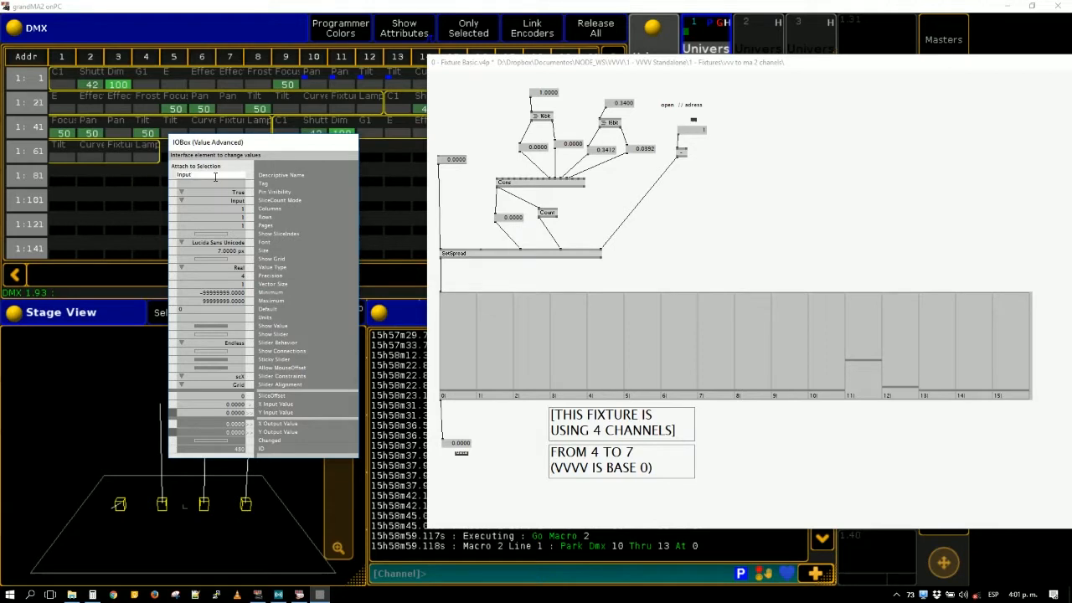
type("Input")
key("Return")
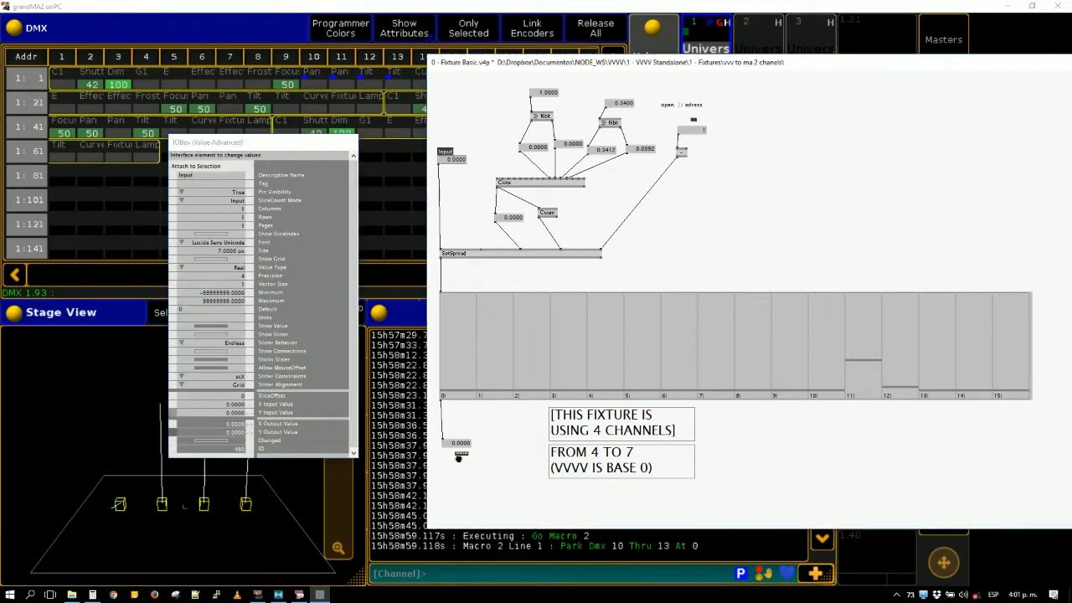
- Rename the output value box below the spread display as dmx data out
left_click_drag(500, 455, 500, 429)
left_click(455, 425)
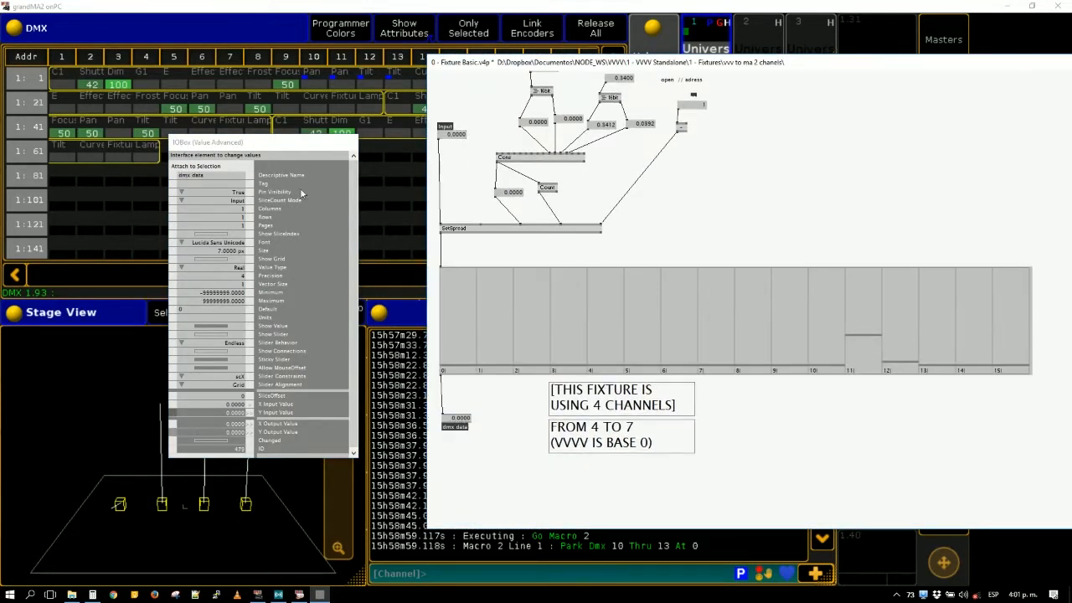
right_click(207, 175)
type("dm")
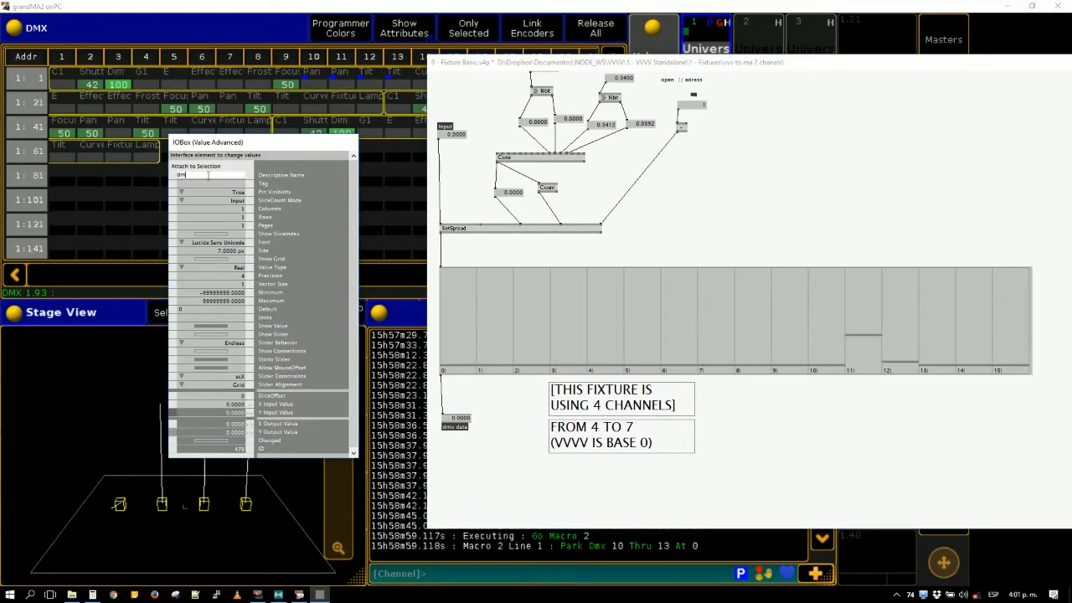
key("Return")
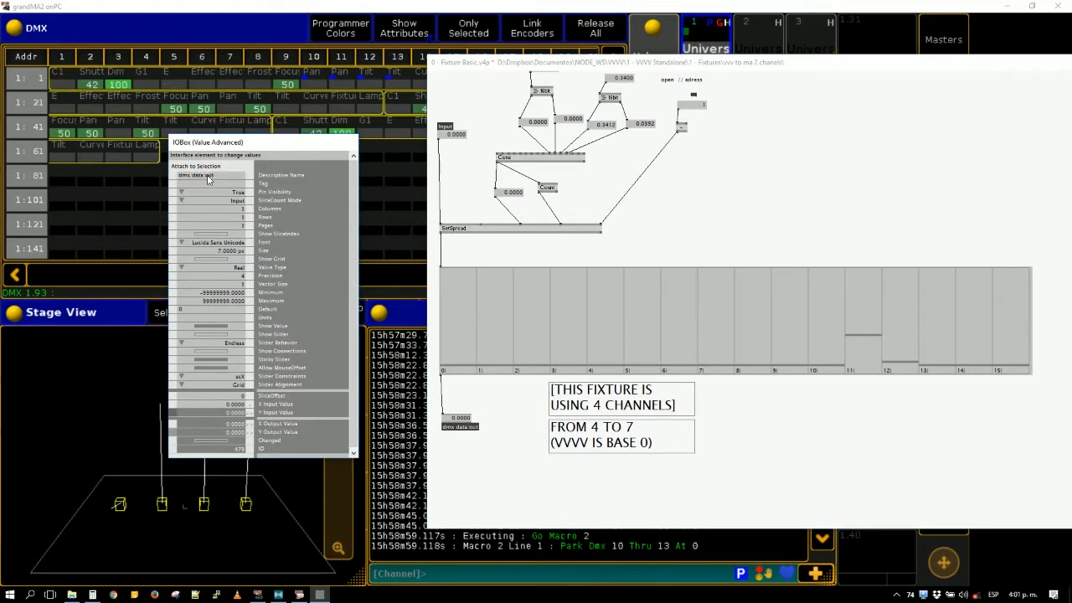
- Save the fixture patch under the new name Clay packy sharpy pan tilt control in the vvv to ma 2 chanels folder
left_click_drag(743, 194, 781, 246)
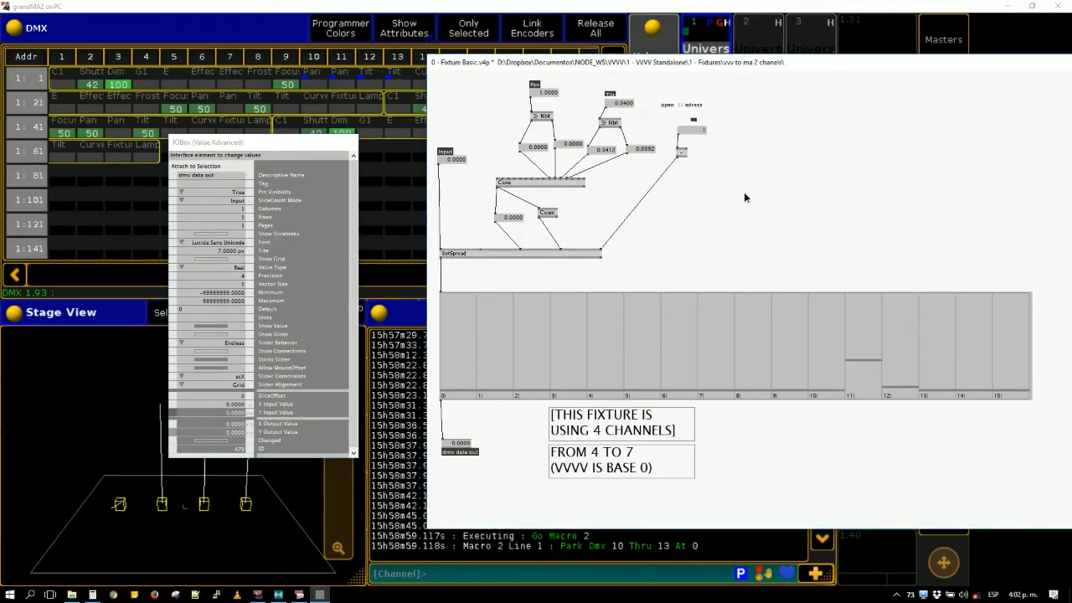
left_click_drag(1047, 411, 924, 381)
right_click(775, 201)
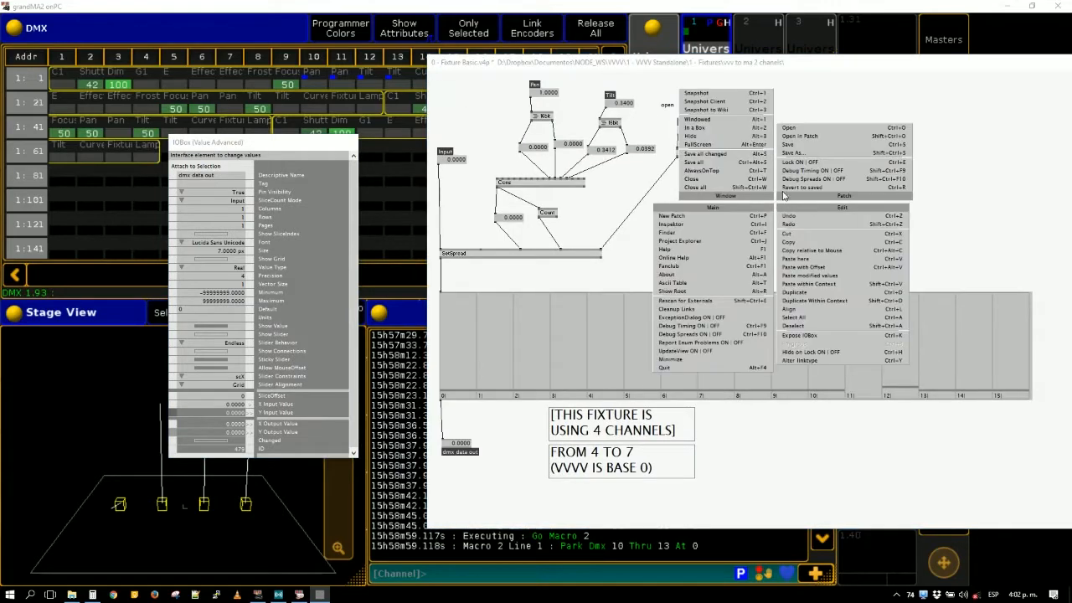
left_click(805, 158)
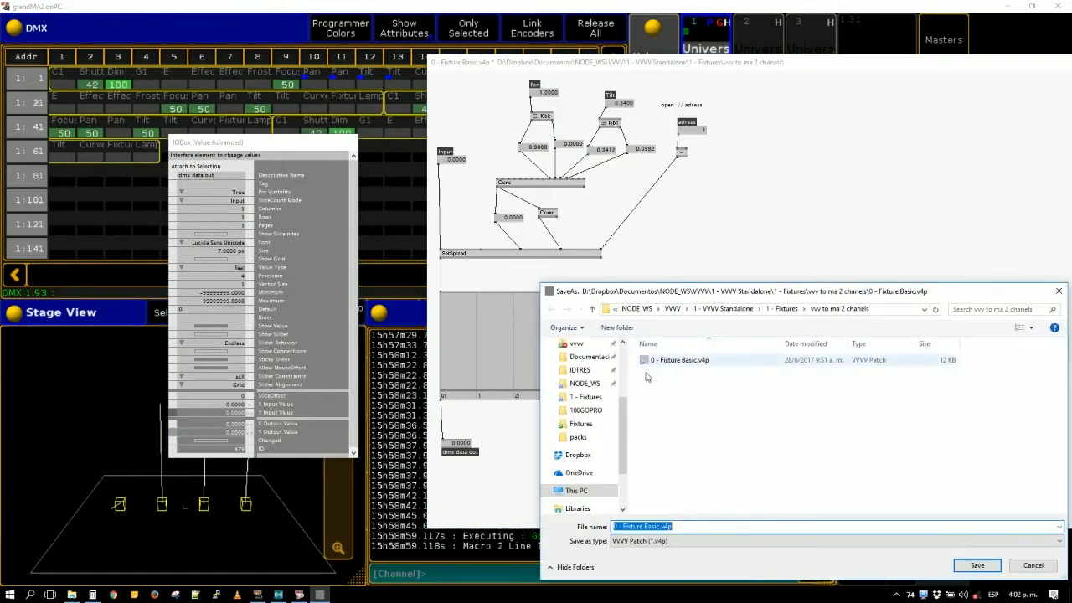
scroll(611, 430, "up", 3)
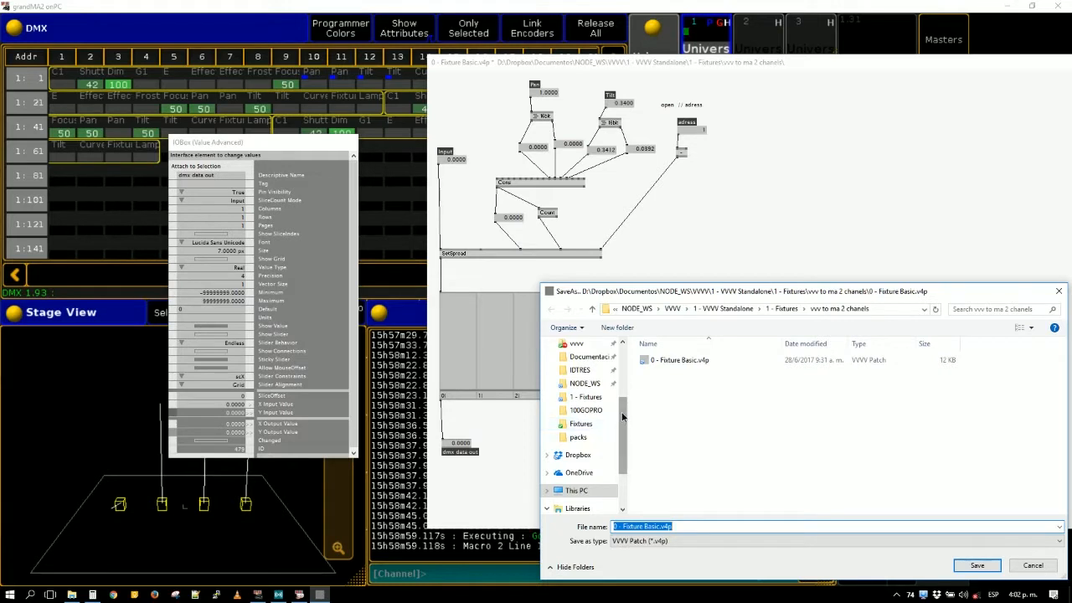
left_click(601, 348)
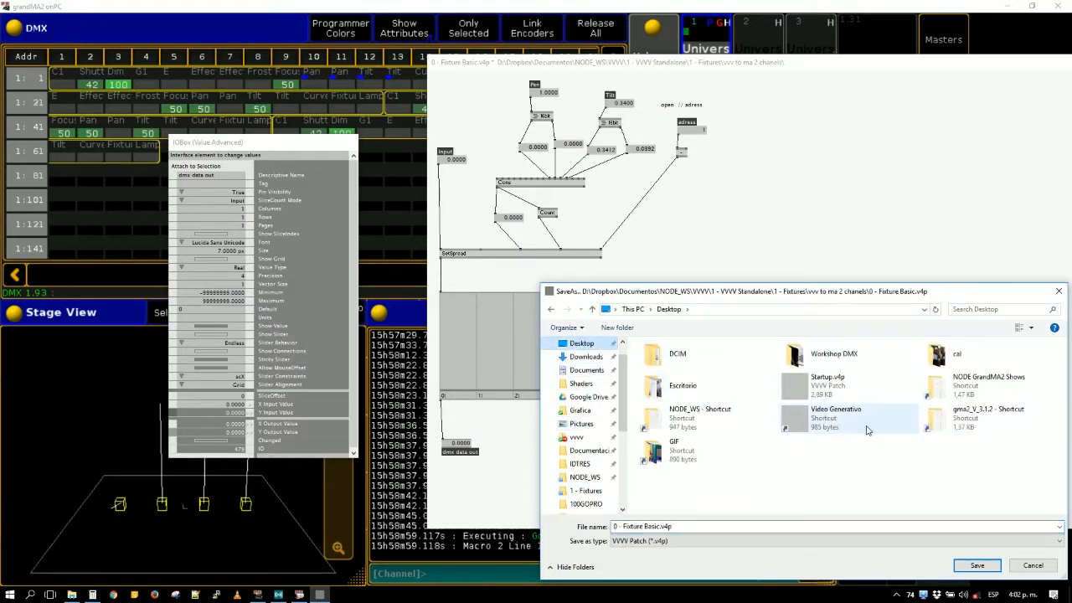
double_click(695, 418)
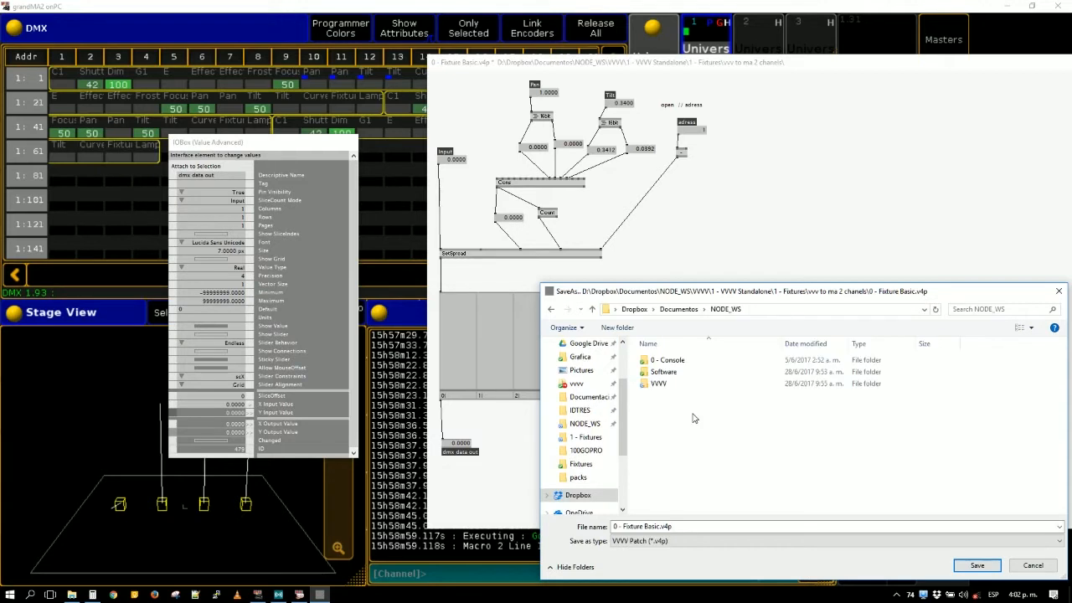
double_click(662, 384)
double_click(675, 360)
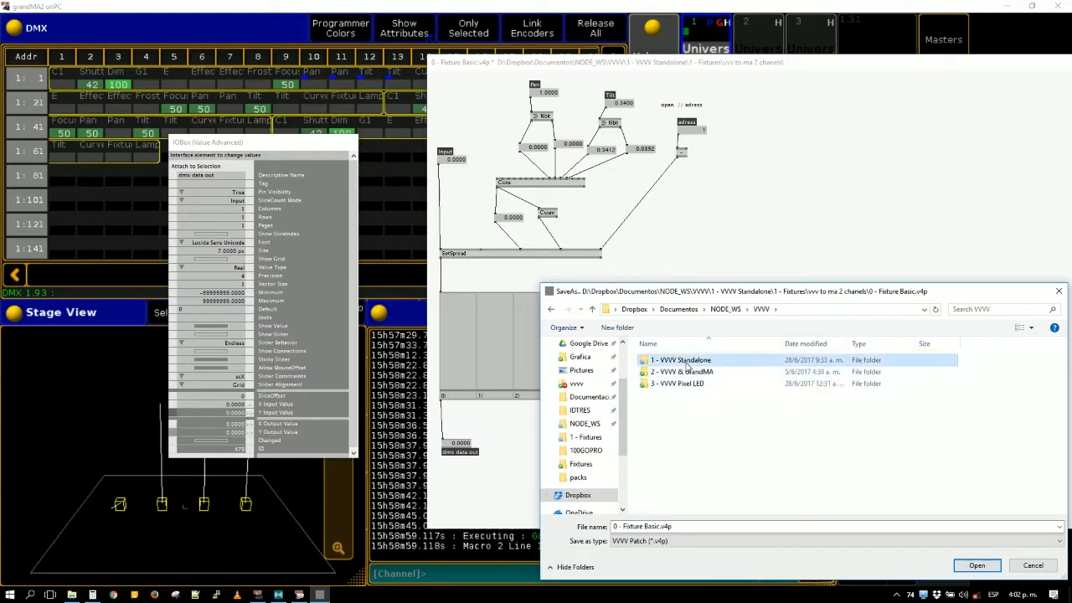
left_click(681, 373)
double_click(683, 377)
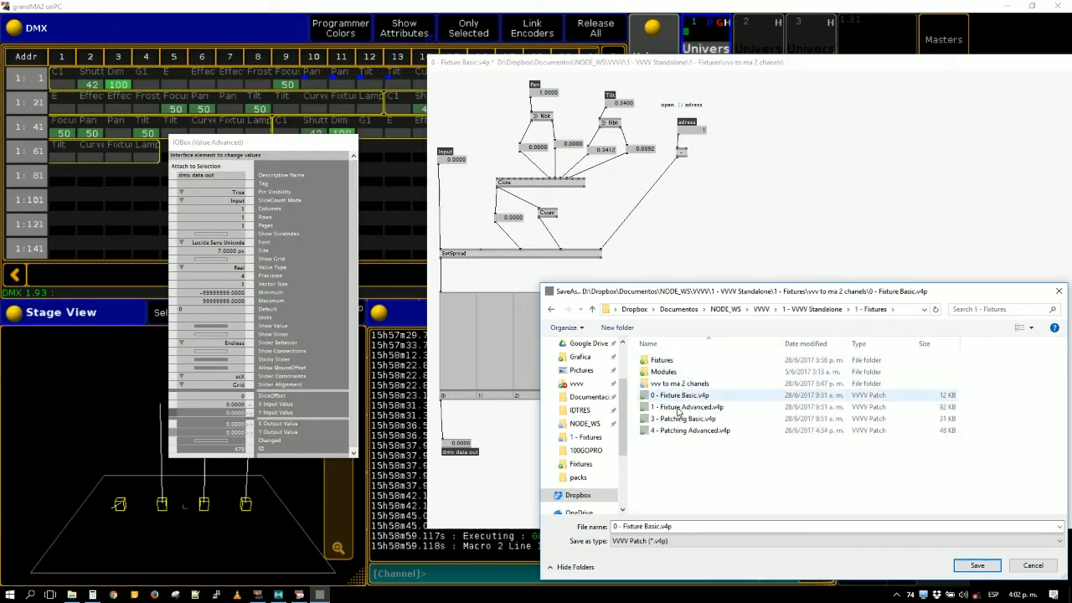
double_click(686, 387)
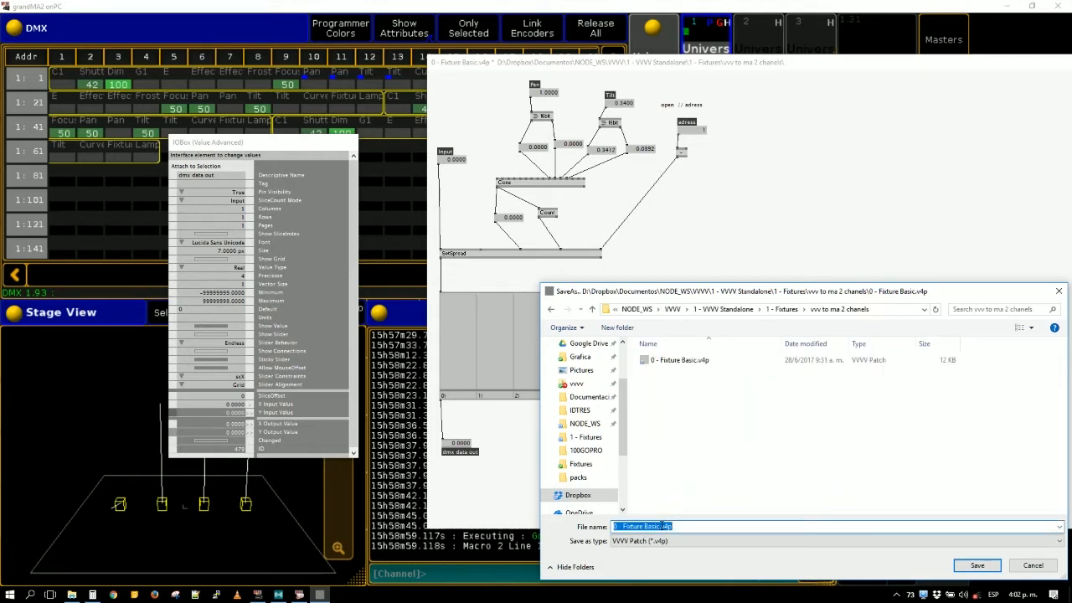
type("Clay packy sharpy pan til")
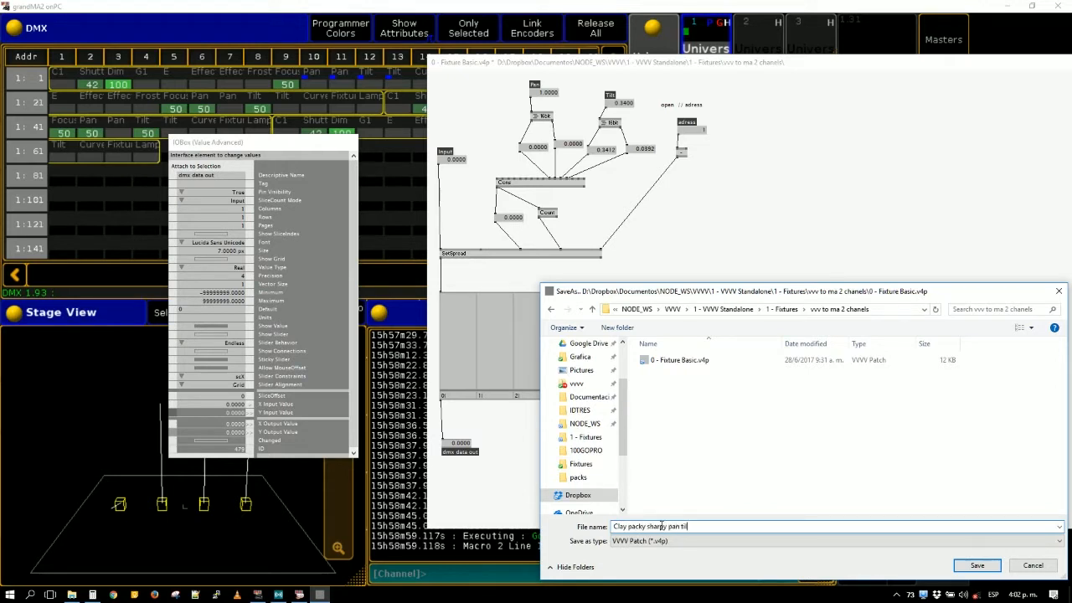
type("t control")
key("Return")
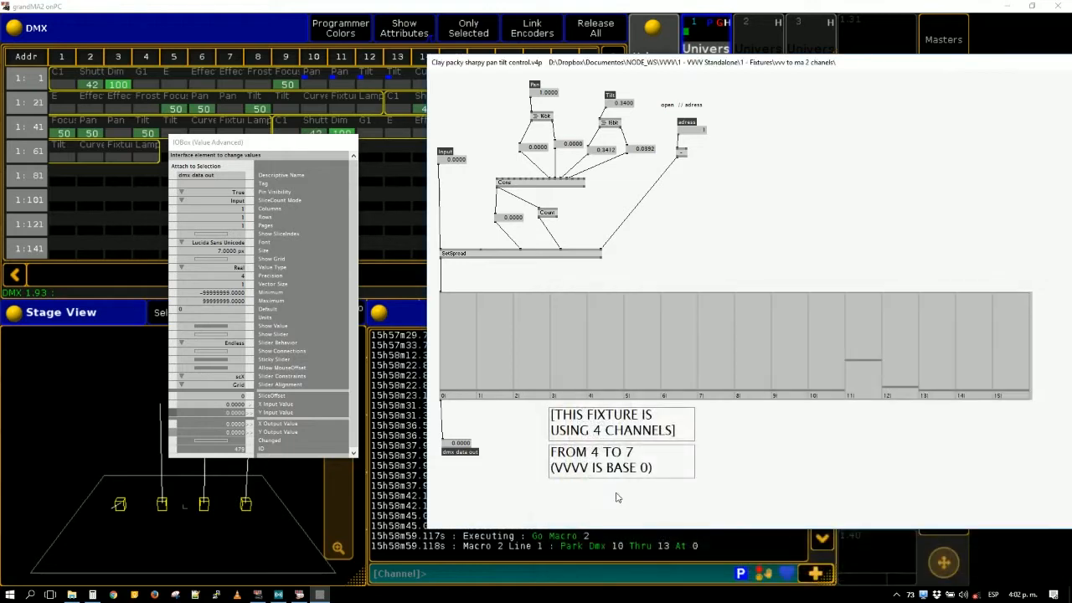
- Create a new empty patch and close the fixture patch's window
key("ctrl+p")
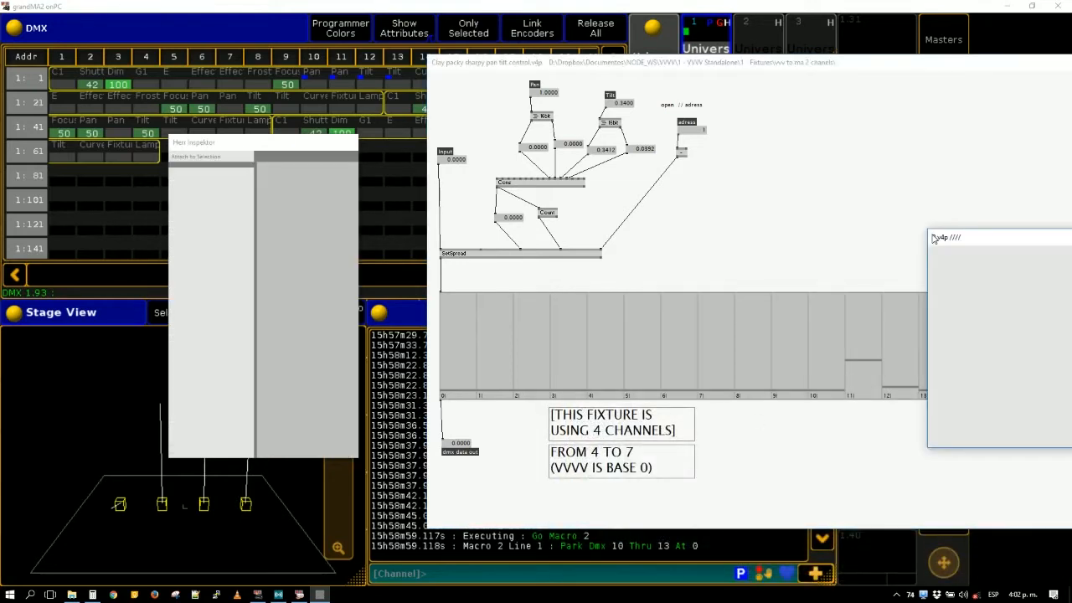
left_click(874, 196)
key("ctrl+w")
left_click_drag(959, 242, 656, 209)
- Insert the saved Clay packy sharpy pan tilt control patch as a node in the new patch and close its window
middle_click(672, 281)
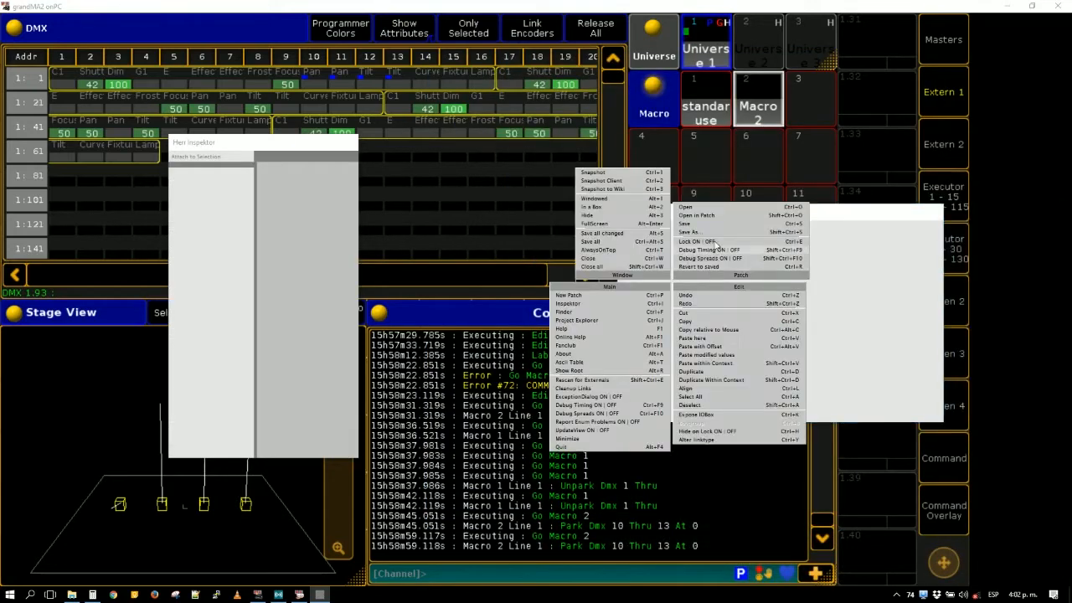
left_click(719, 215)
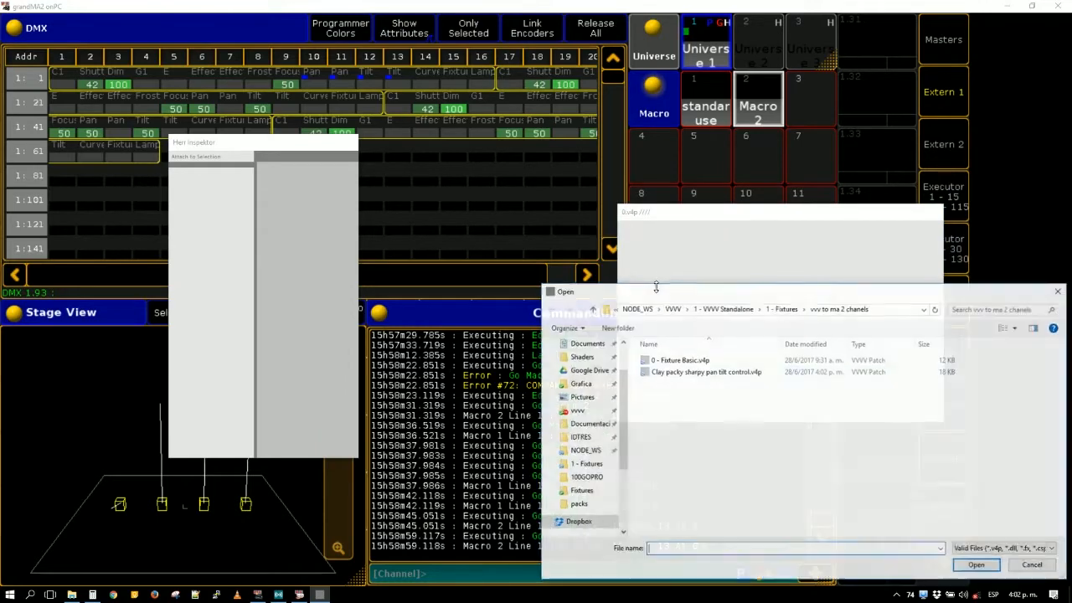
double_click(707, 373)
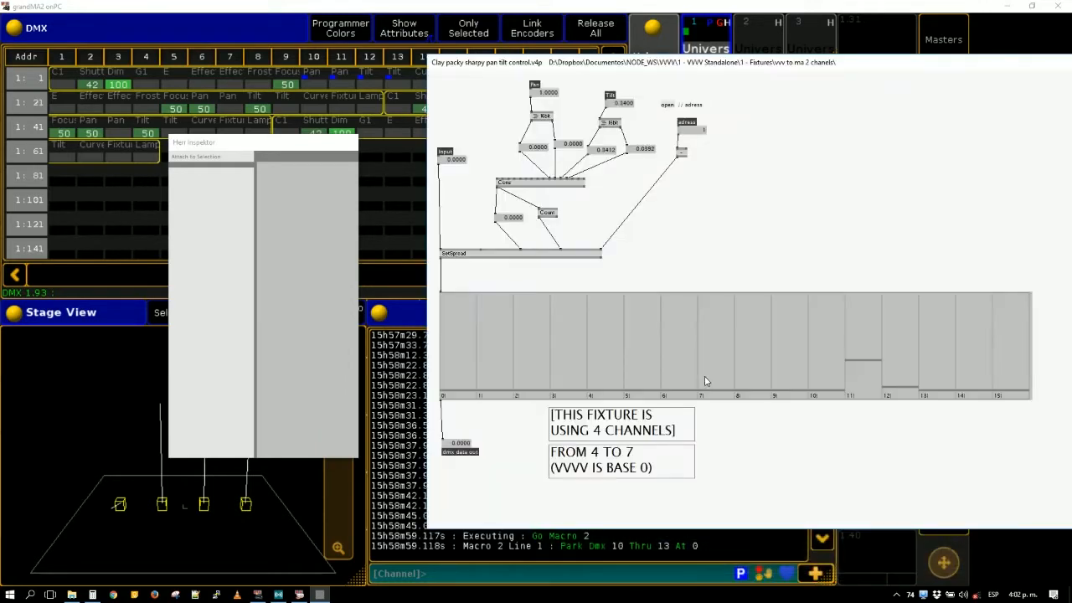
key("ctrl+w")
left_click_drag(726, 288, 716, 322)
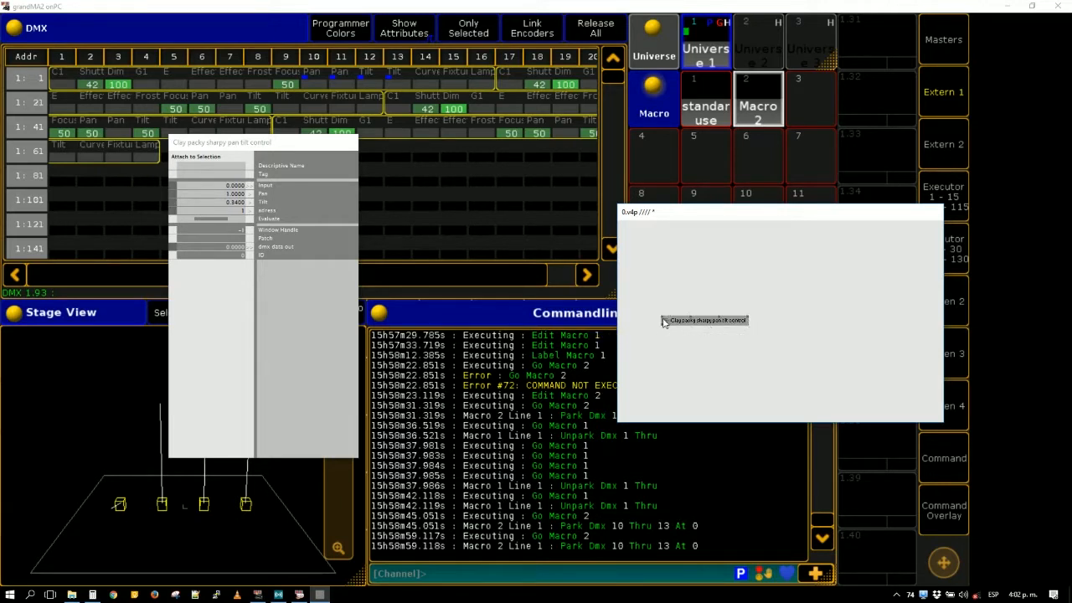
- Add an I (Spreads) node above the subpatch node and set its upper bound to 512
double_click(641, 247)
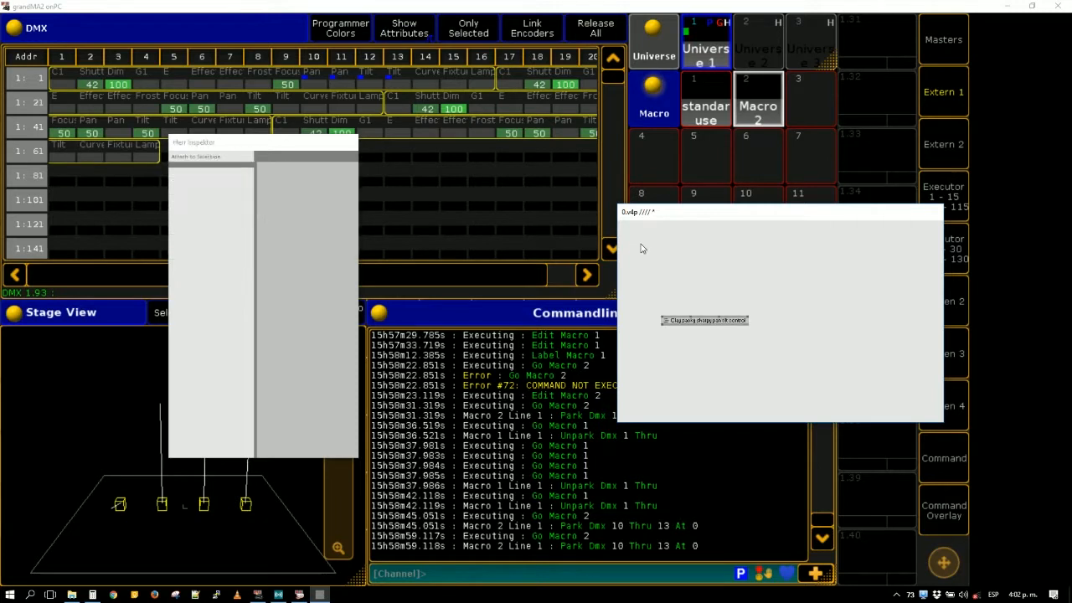
type("i")
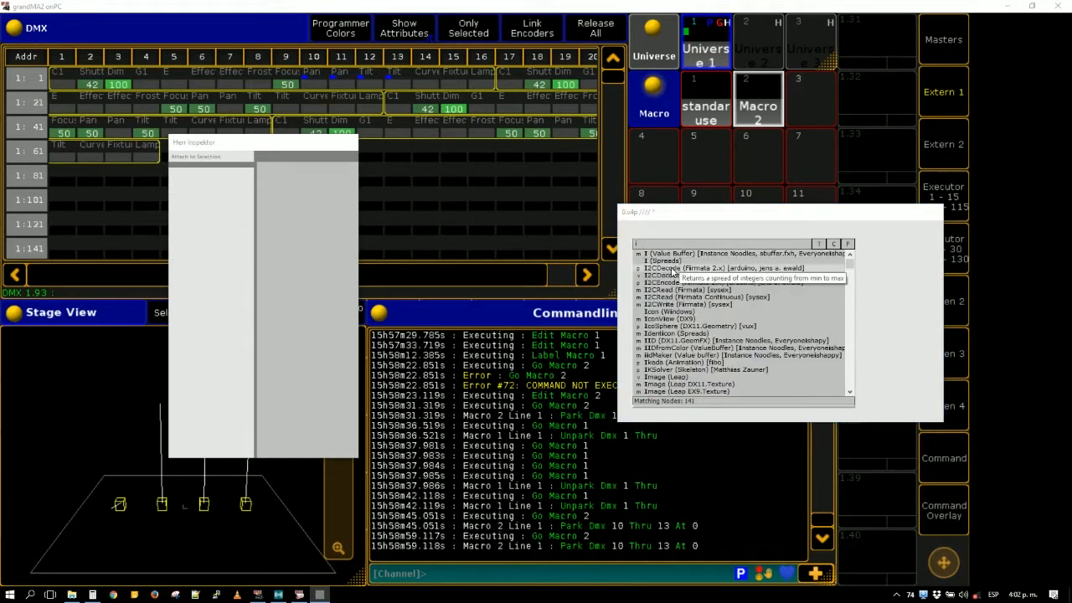
left_click(651, 260)
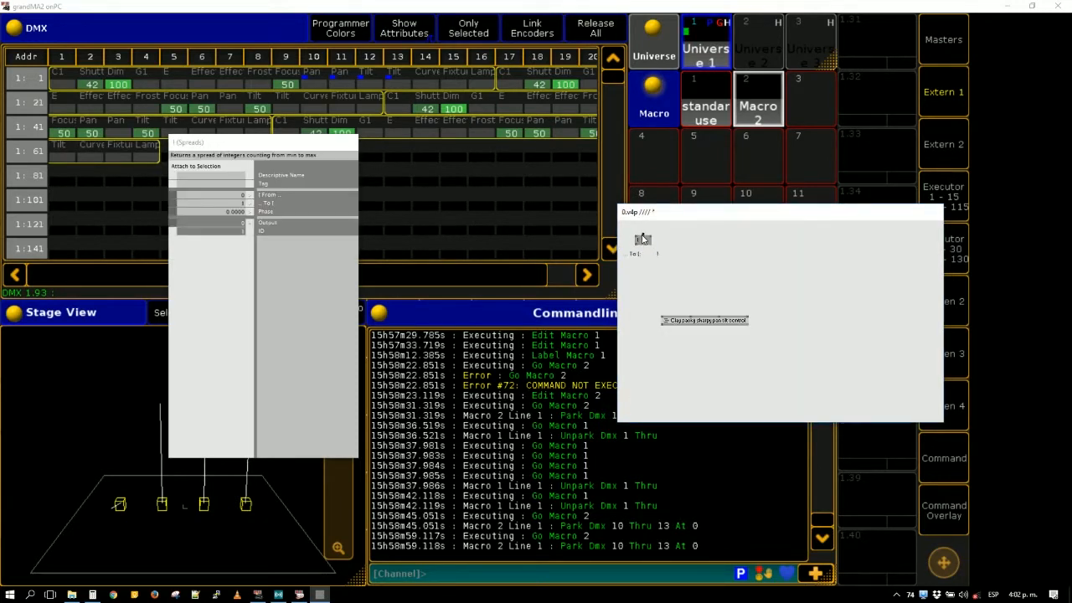
type("512")
key("Return")
right_click(643, 236)
type("511")
key("Return")
right_click(643, 240)
type("512")
key("Return")
- Link a new value box to the I (Spreads) node's output
left_click(635, 246)
middle_click(635, 261)
left_click(635, 285)
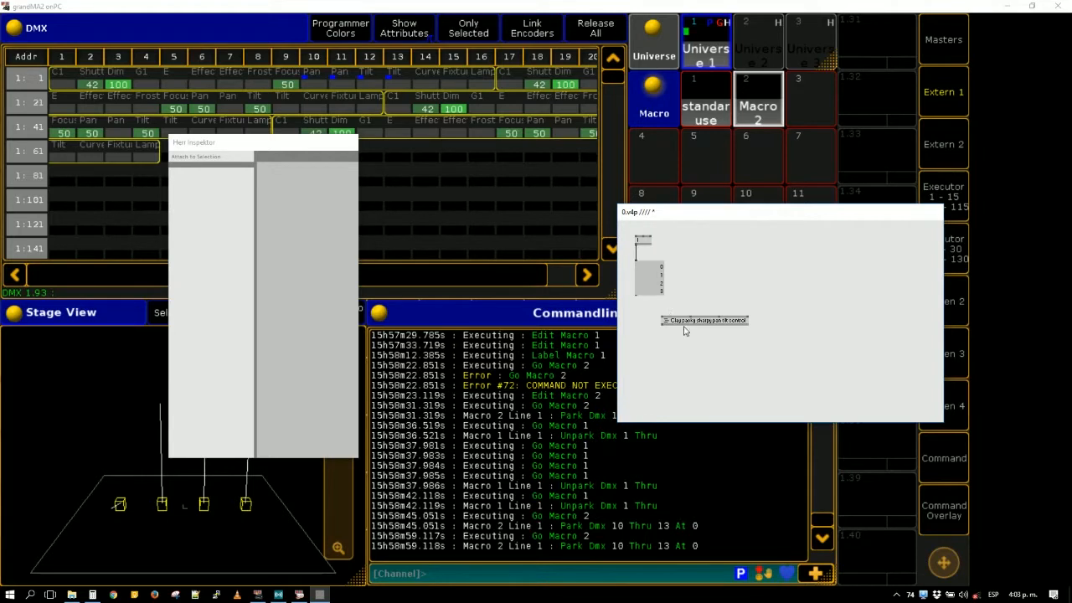
- Add a Multiply (Value) node below the value box and link the box's output to its first input
left_click_drag(684, 327, 713, 368)
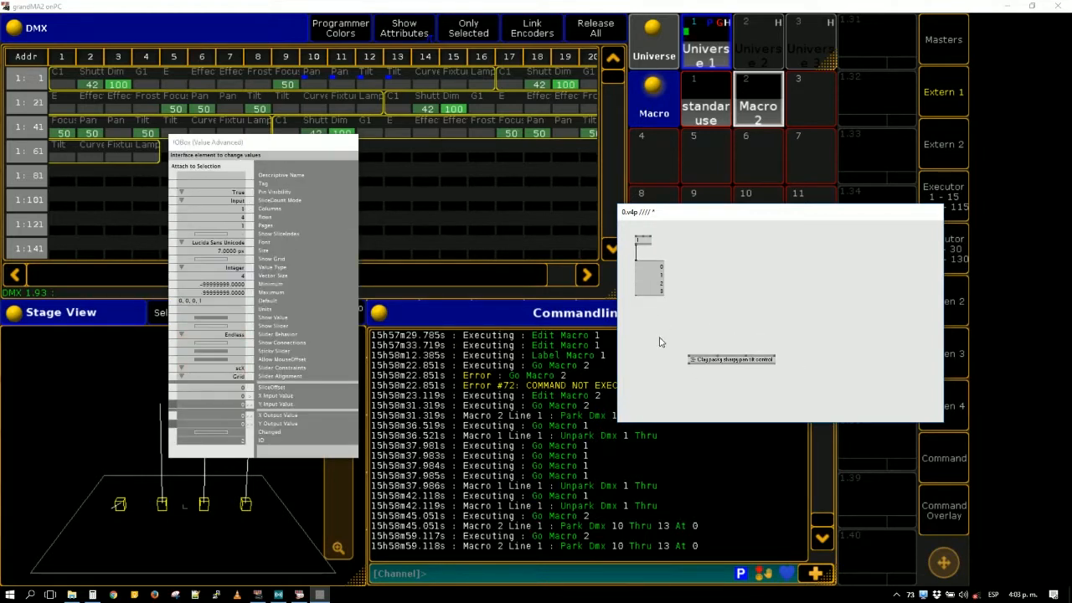
double_click(642, 318)
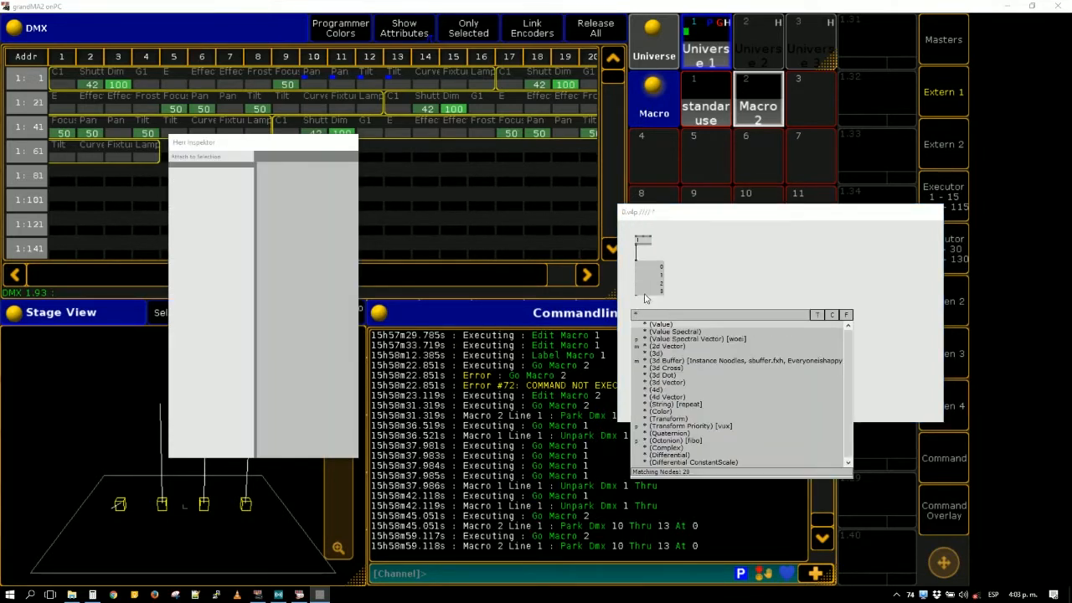
key("Return")
left_click(636, 295)
left_click(636, 309)
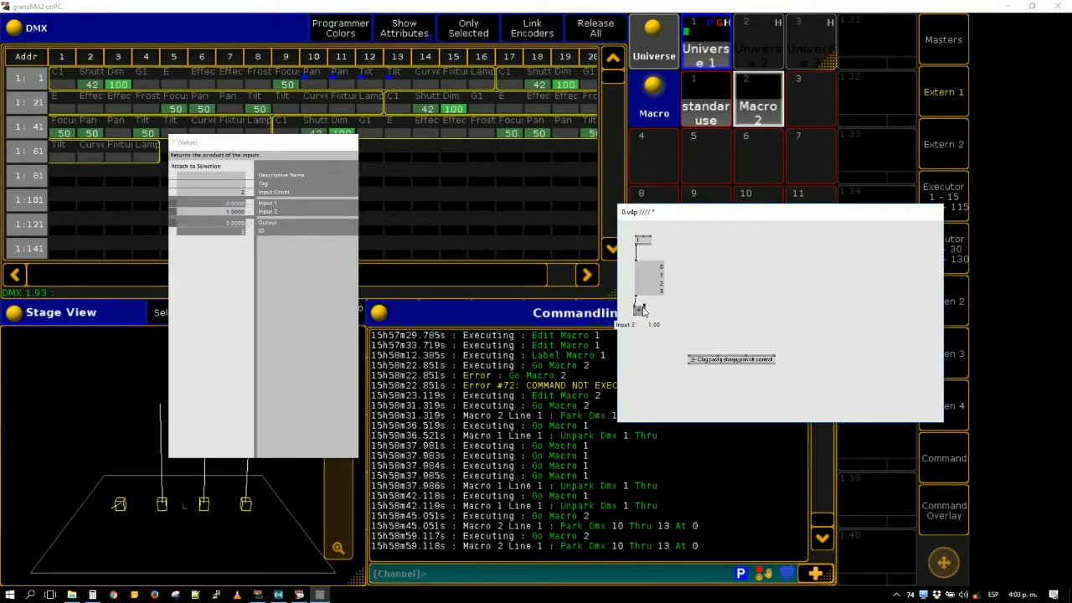
- Set the Multiply node's second input to 0
right_click(637, 308)
left_click(651, 339)
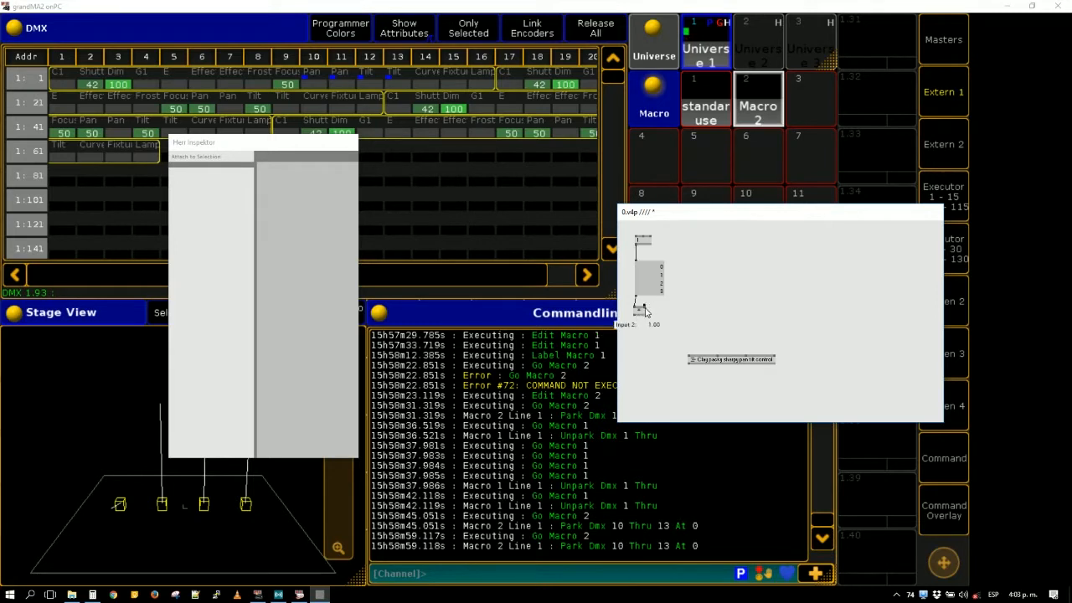
right_click(645, 307)
type("0")
key("Return")
left_click(642, 315)
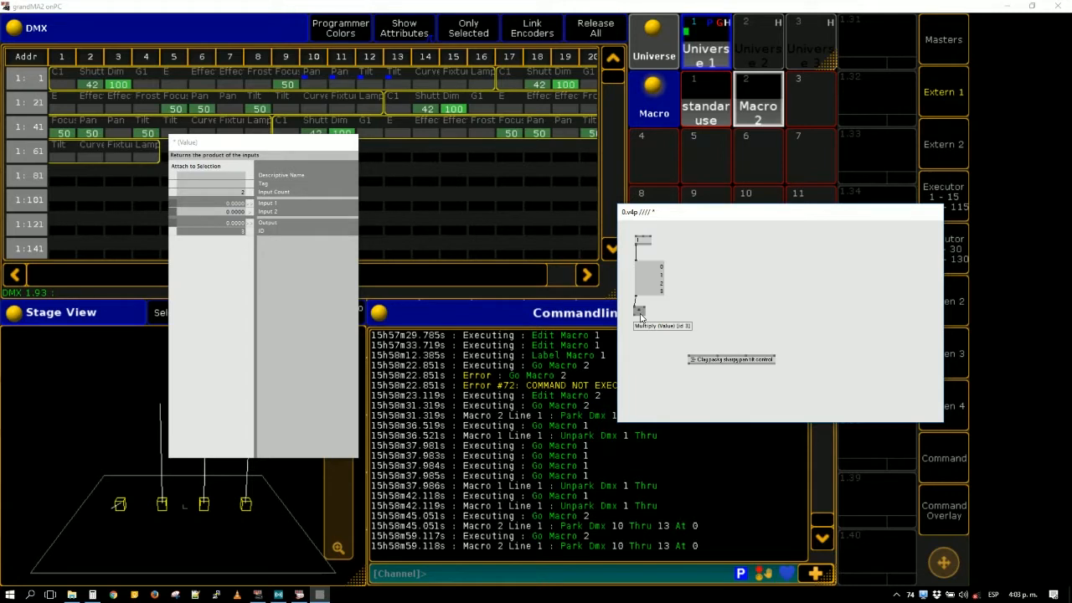
- Link the Multiply node's output to the sharpy subpatch's Input pin and place the subpatch directly below the Multiply node
left_click_drag(708, 360, 689, 361)
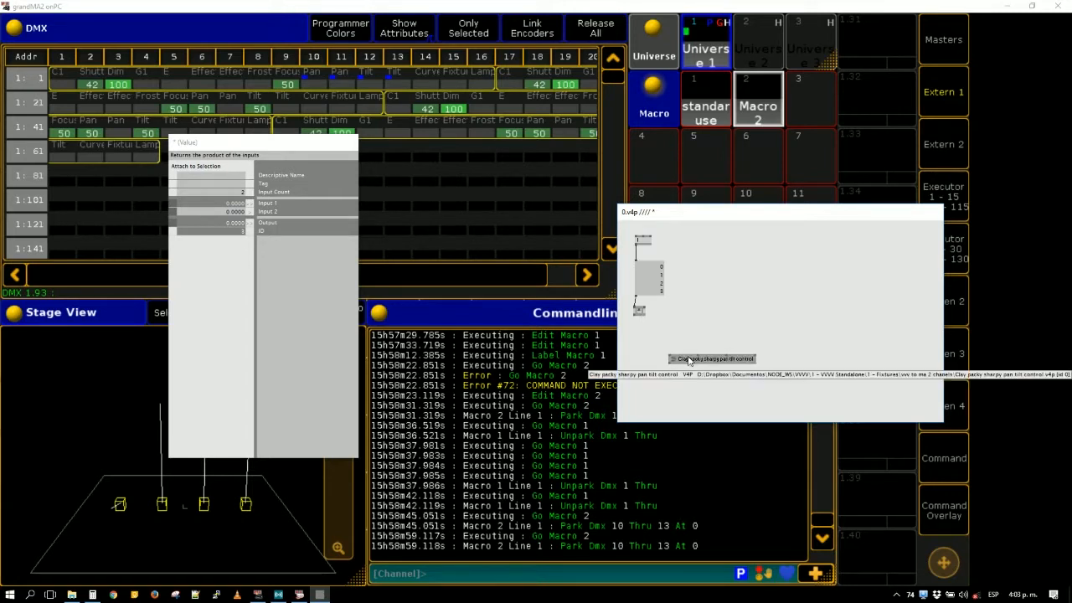
left_click(689, 360)
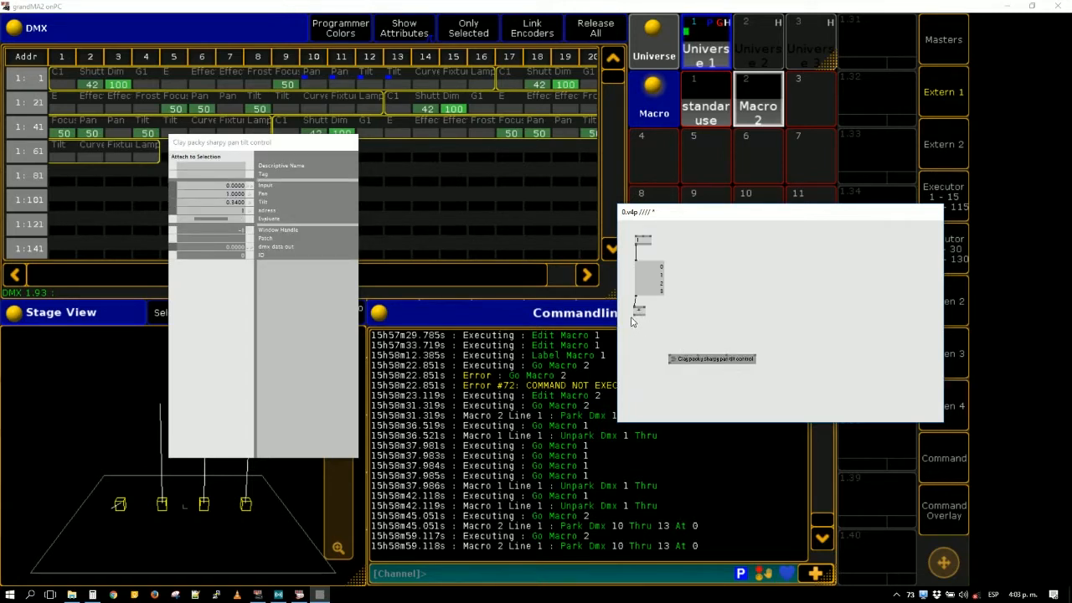
left_click(635, 315)
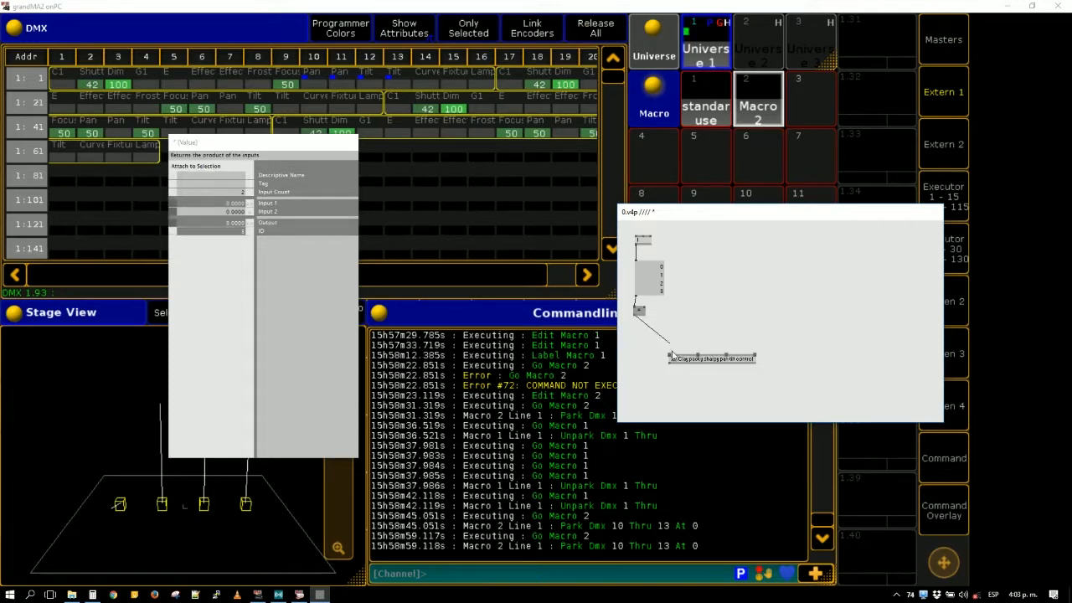
left_click(671, 359)
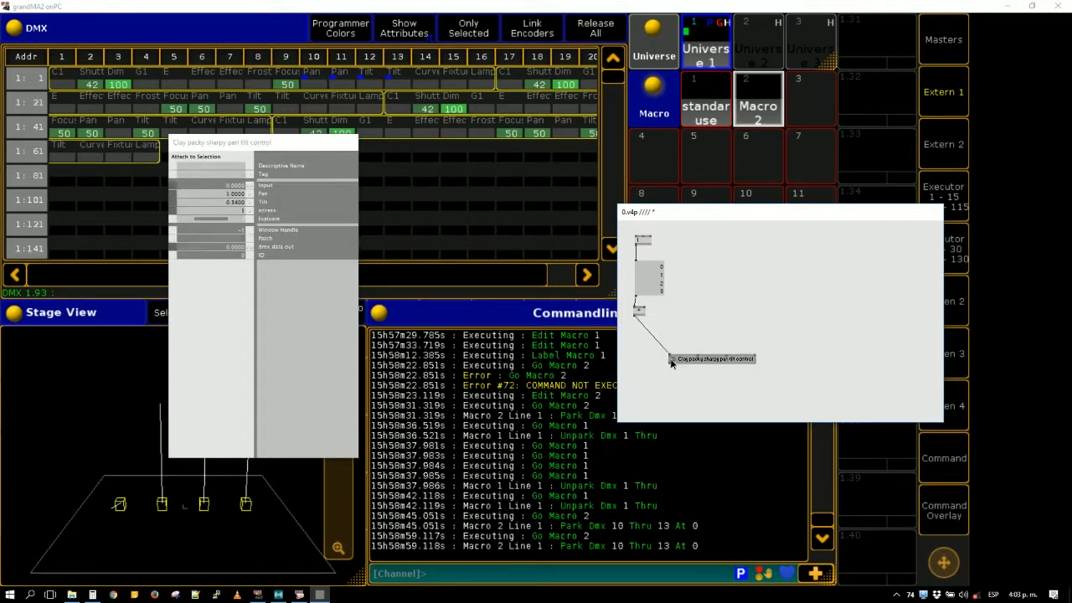
left_click_drag(671, 363, 646, 333)
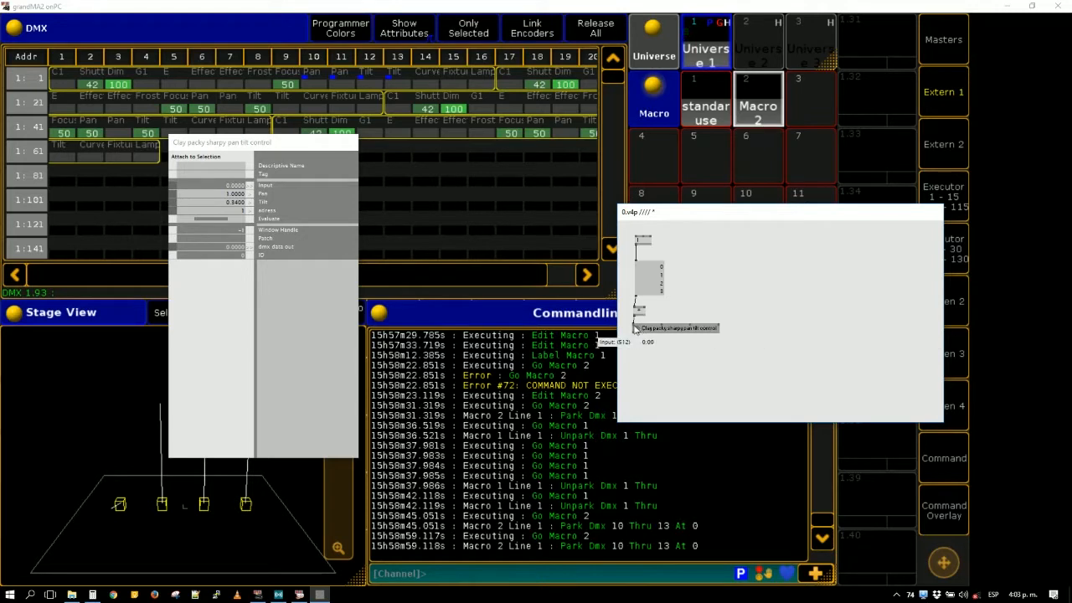
left_click_drag(659, 336, 659, 348)
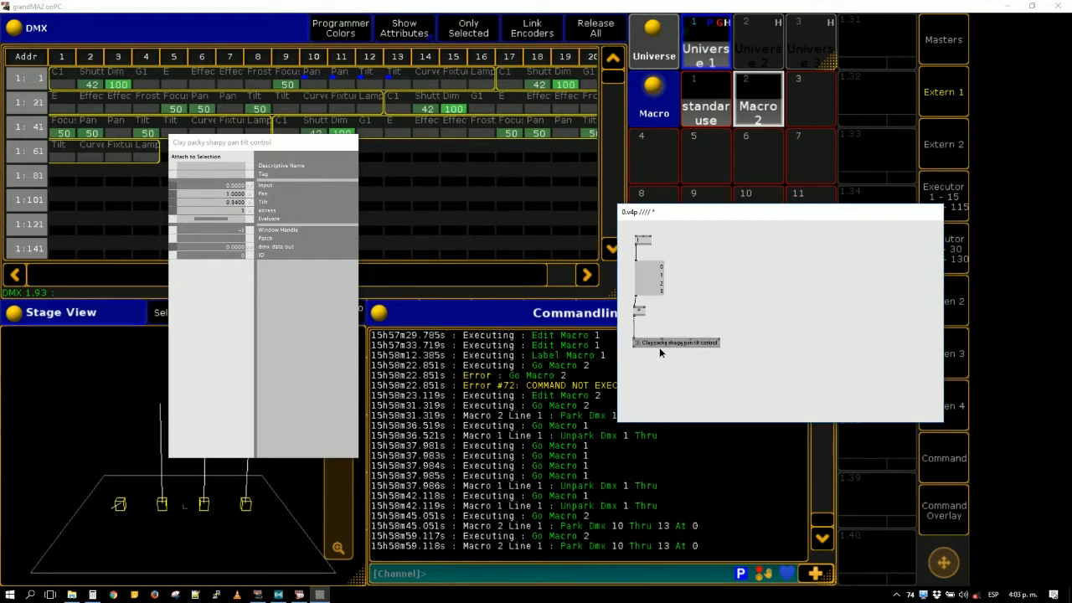
- Add a DMX (Network Artnet) node below the sharpy subpatch node
double_click(631, 385)
type("d")
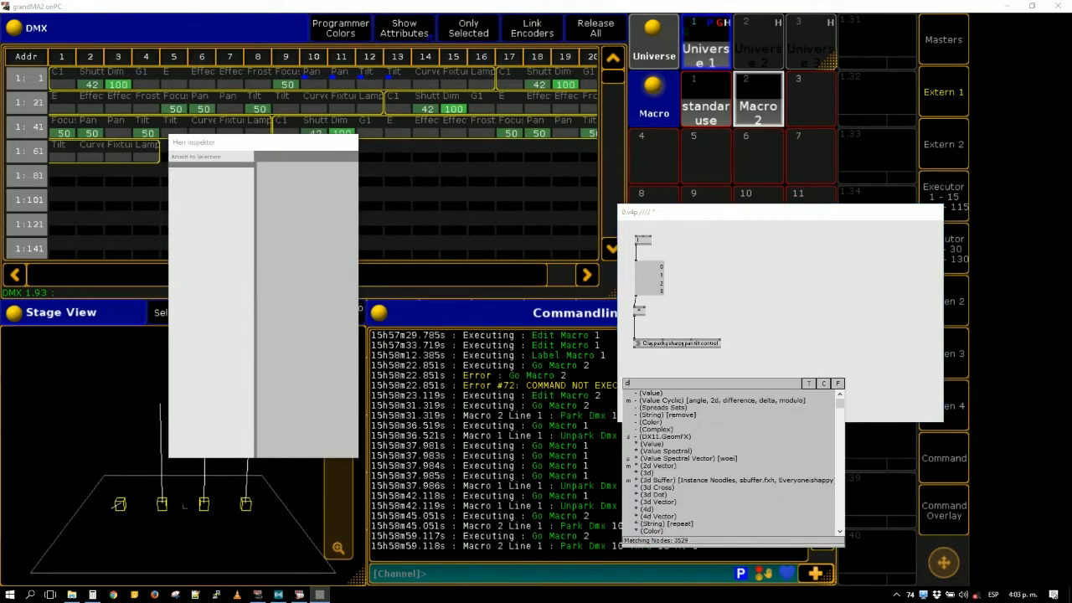
type("mx")
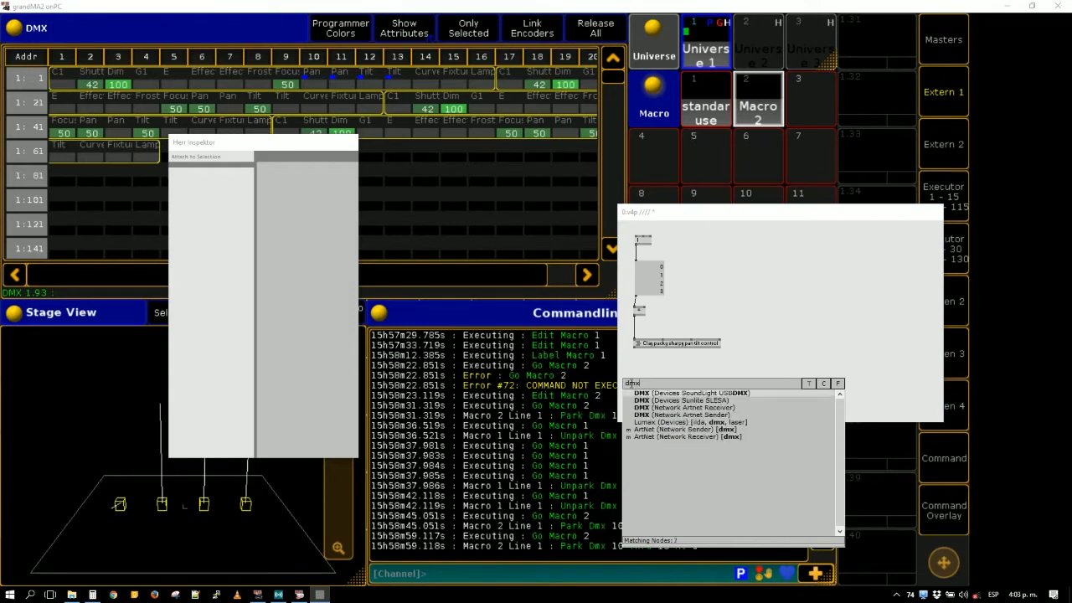
left_click(704, 414)
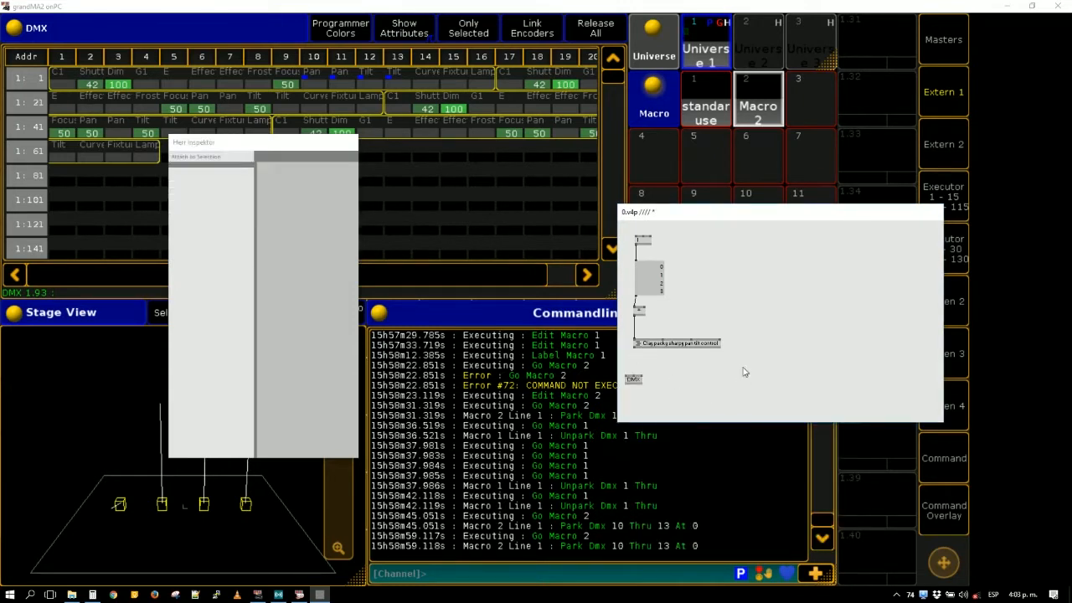
- Paste the copied DMX node with its toggle and IP address boxes, and delete the separately added DMX node
key("ctrl+v")
left_click_drag(677, 394, 634, 371)
key("Delete")
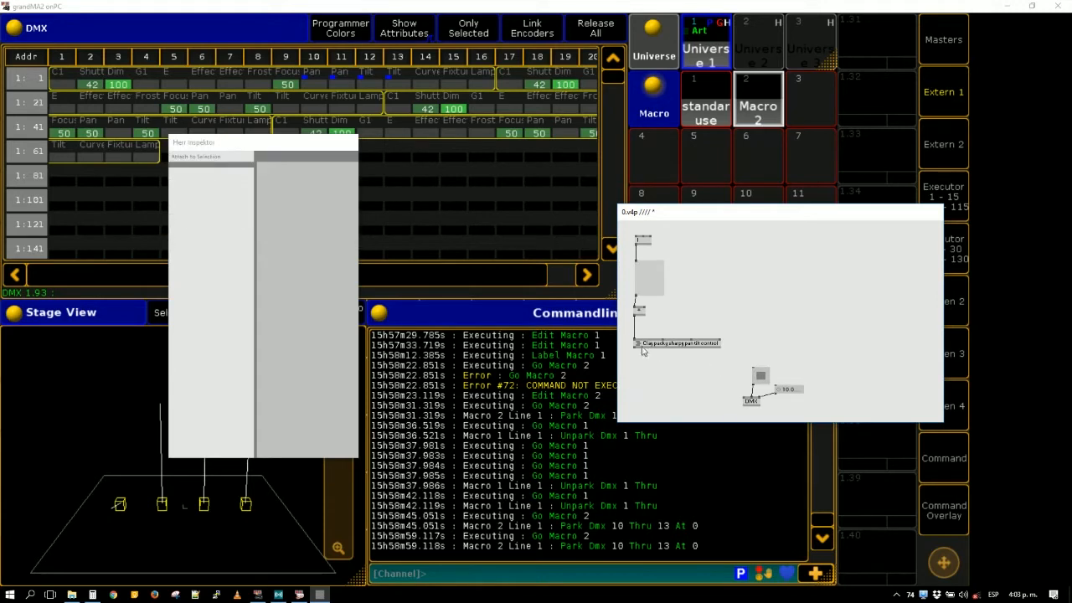
- Link the sharpy subpatch's output to the DMX node's input and move the DMX node with its boxes below the subpatch
left_click(637, 346)
left_click(746, 397)
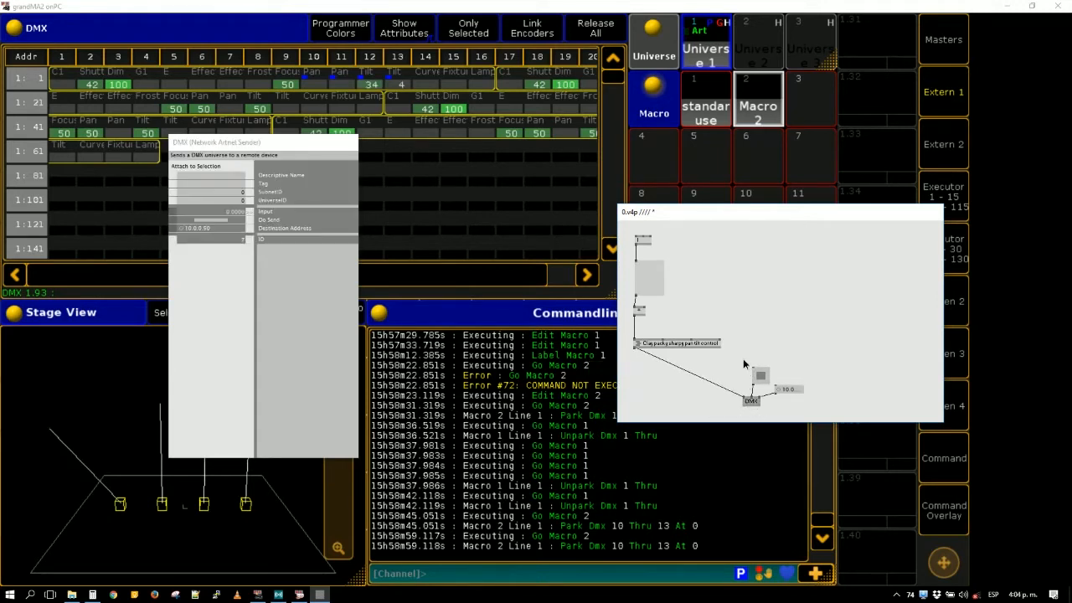
left_click_drag(743, 360, 785, 404)
left_click_drag(768, 383, 683, 403)
left_click(795, 397)
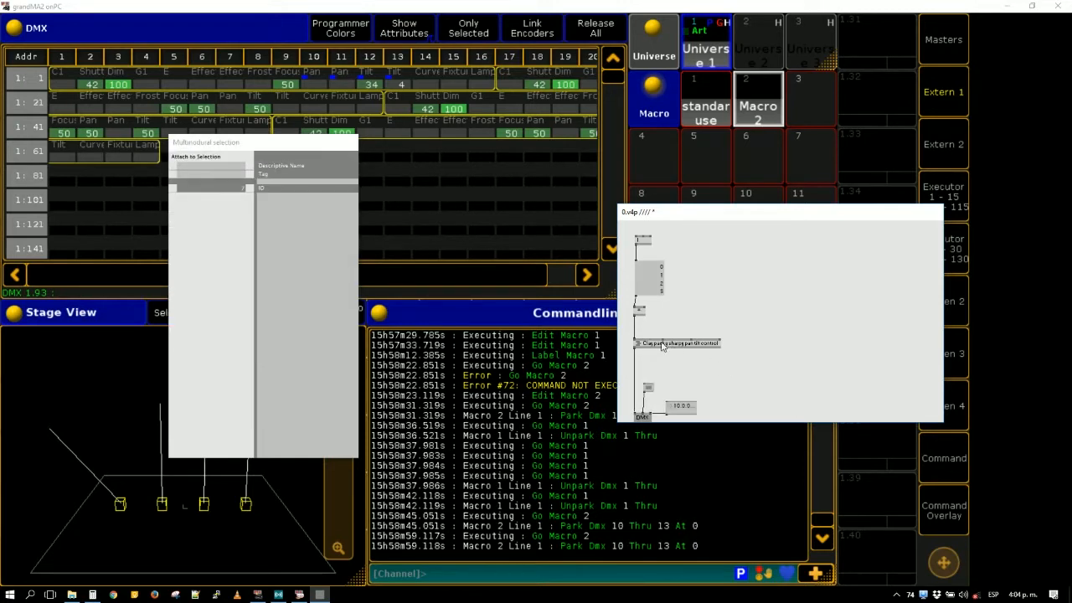
- Set the sharpy subpatch's pan value to 0.16
mouse_move(662, 339)
left_click_drag(663, 338, 663, 390)
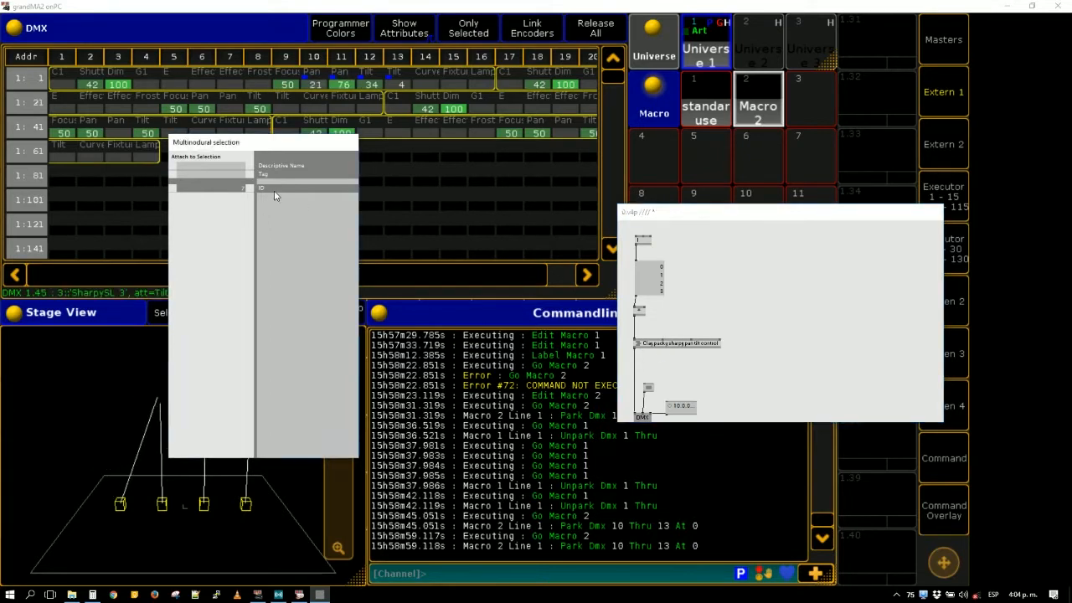
left_click_drag(663, 344, 662, 339)
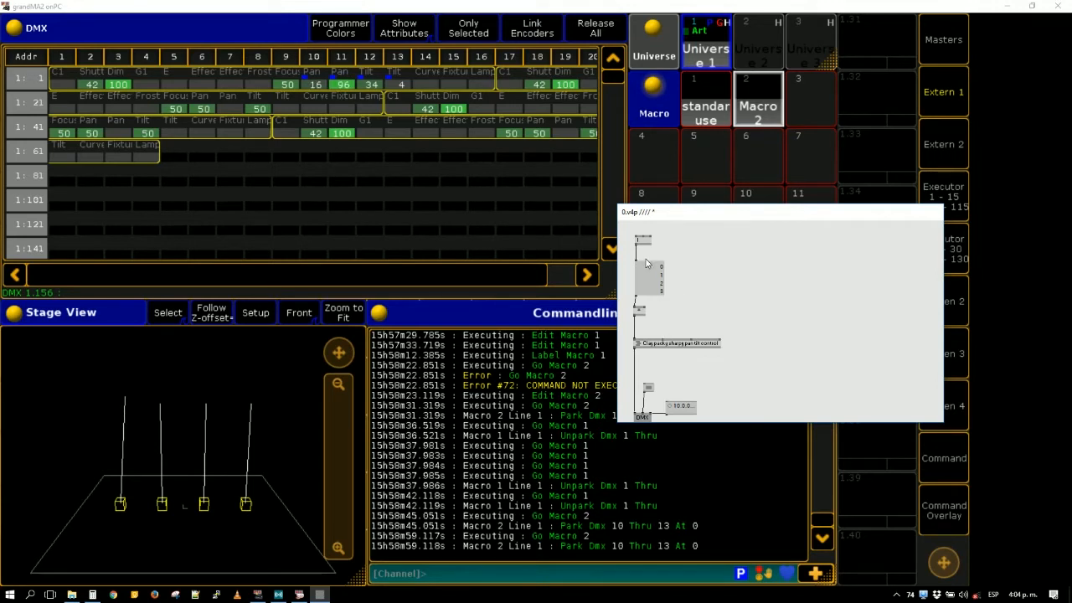
- Switch to grandMA2 and copy the command text from Macro 2's first line
left_click(770, 87)
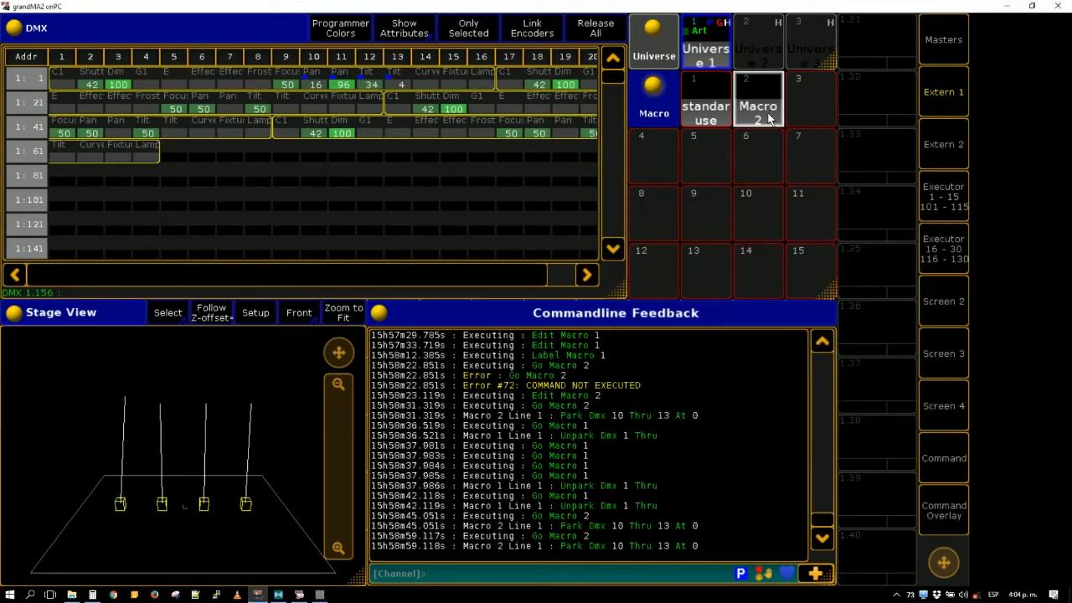
right_click(769, 120)
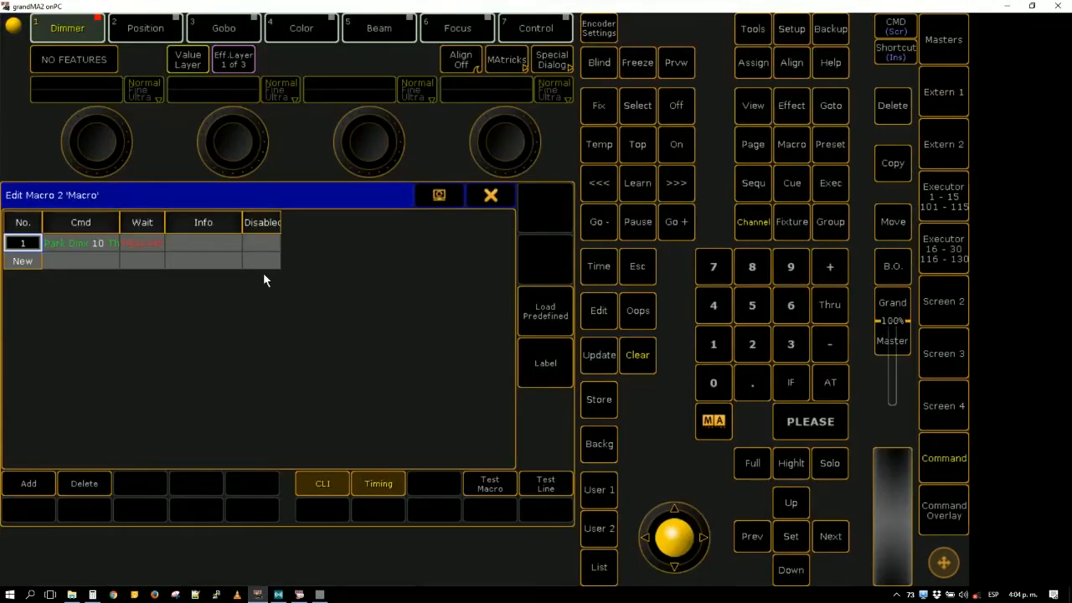
double_click(90, 242)
key("ctrl+c")
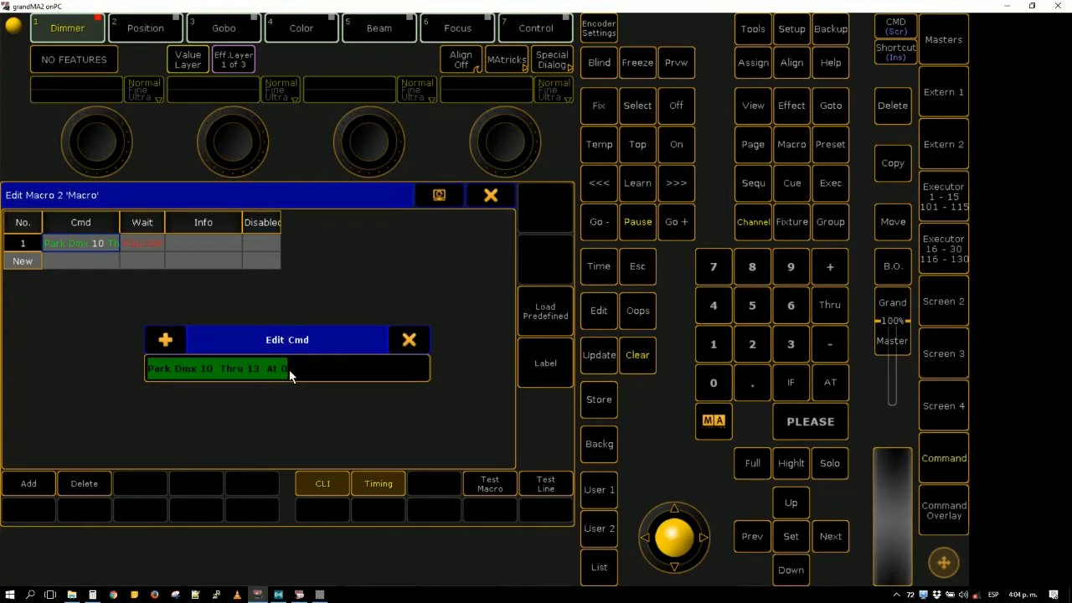
left_click(402, 343)
left_click(503, 197)
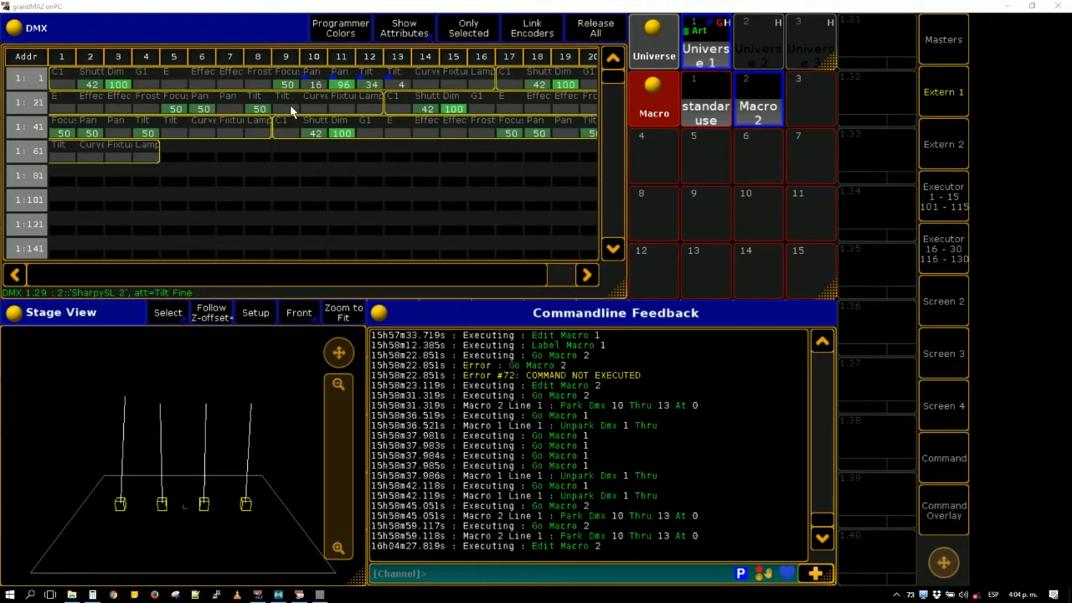
- Add a second line to Macro 2 from the copied command, edited to "Park Dmx 6 Thru 9 At 0"
left_click(754, 106)
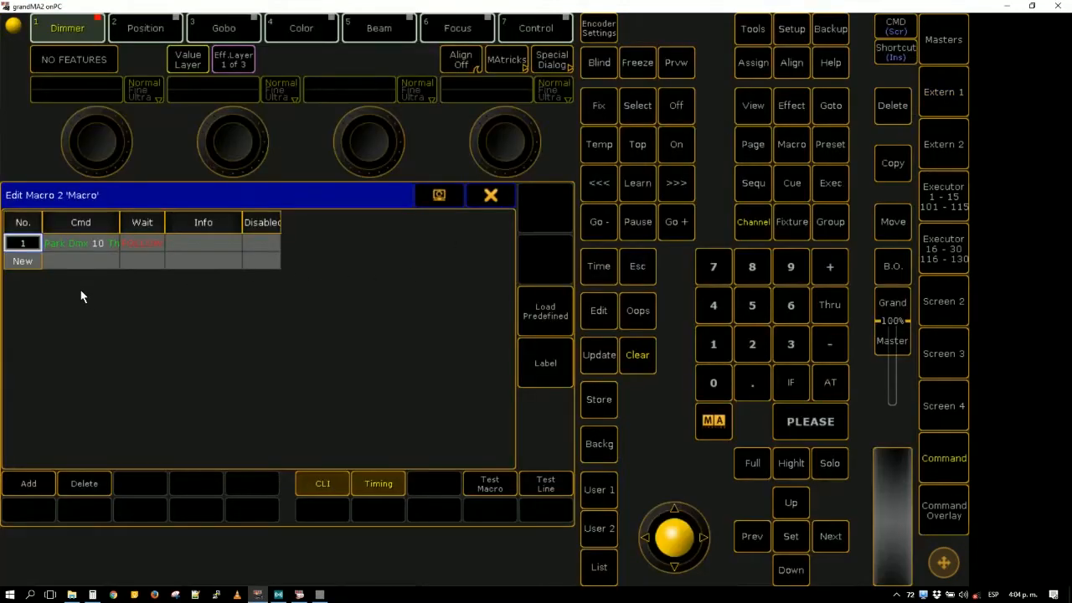
left_click(84, 262)
left_click(85, 260)
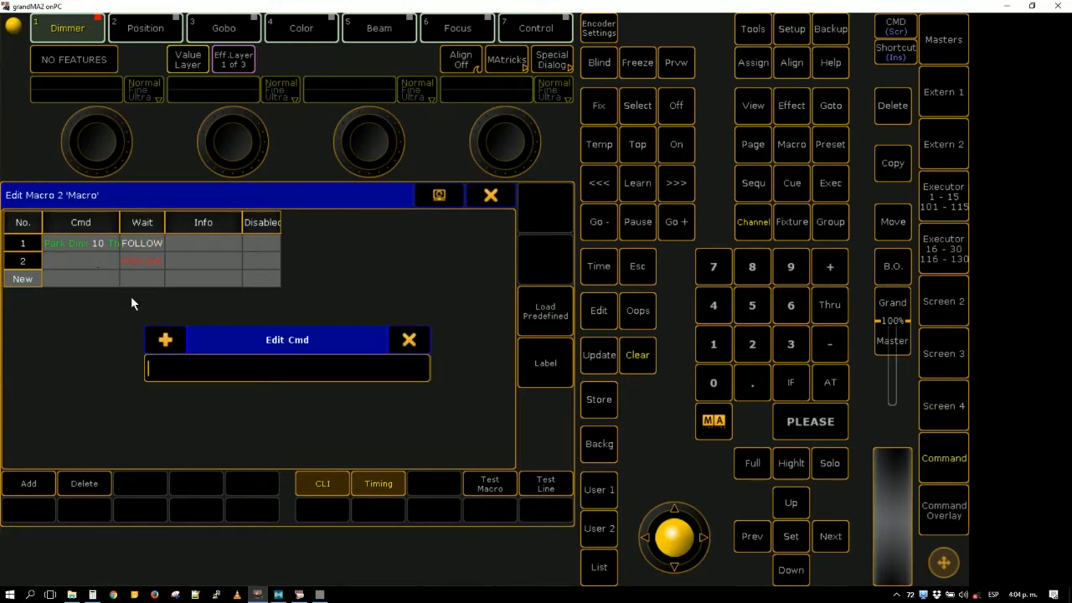
key("ctrl+v")
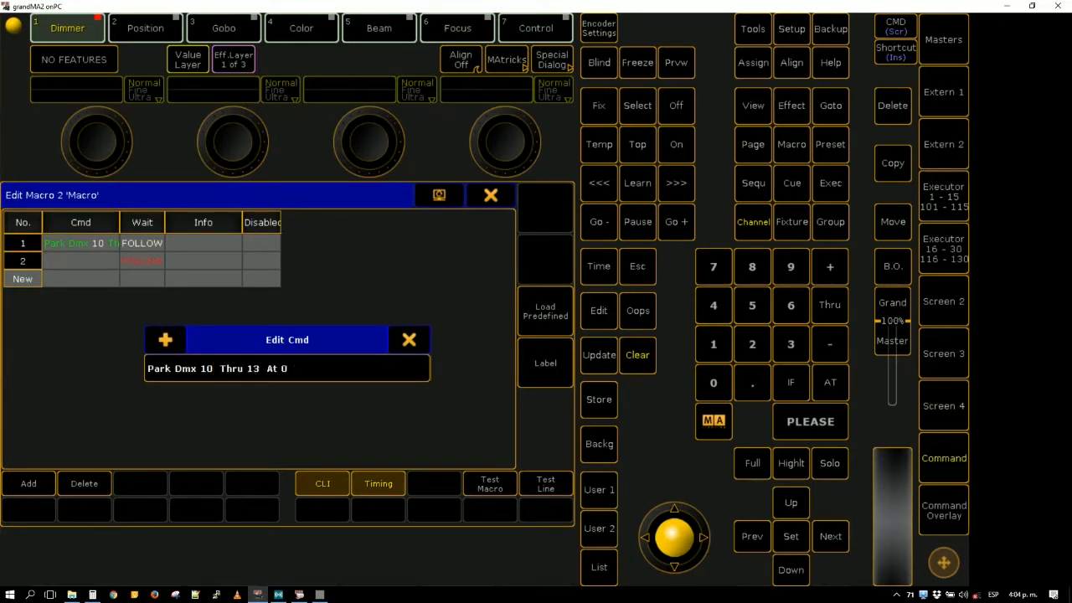
key("BackSpace")
key("BackSpace")
type("6")
key("Right")
key("Right")
key("Right")
key("Right")
key("Right")
key("Right")
key("Right")
key("BackSpace")
key("BackSpace")
type("6")
key("Return")
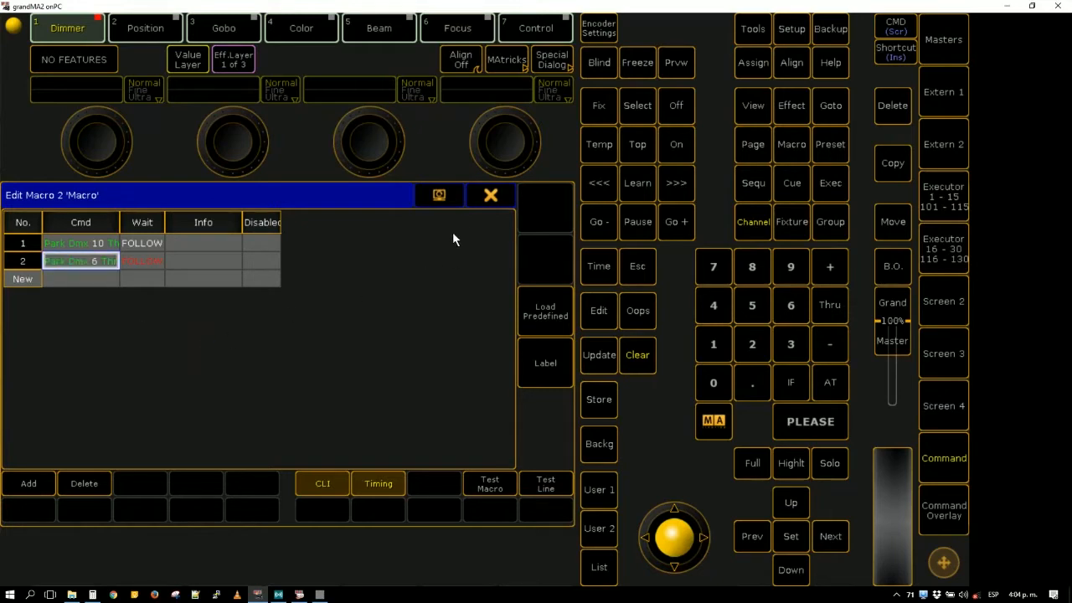
left_click(491, 195)
- Test Macro 2, running the "standar use" macro before and after it to unpark all DMX channels
left_click(714, 111)
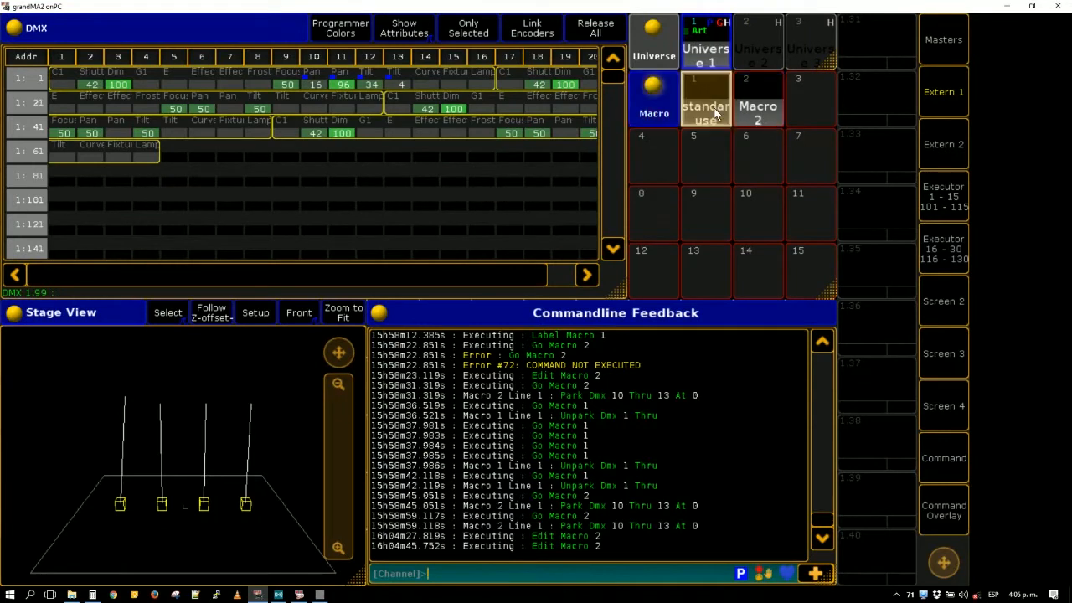
left_click(758, 125)
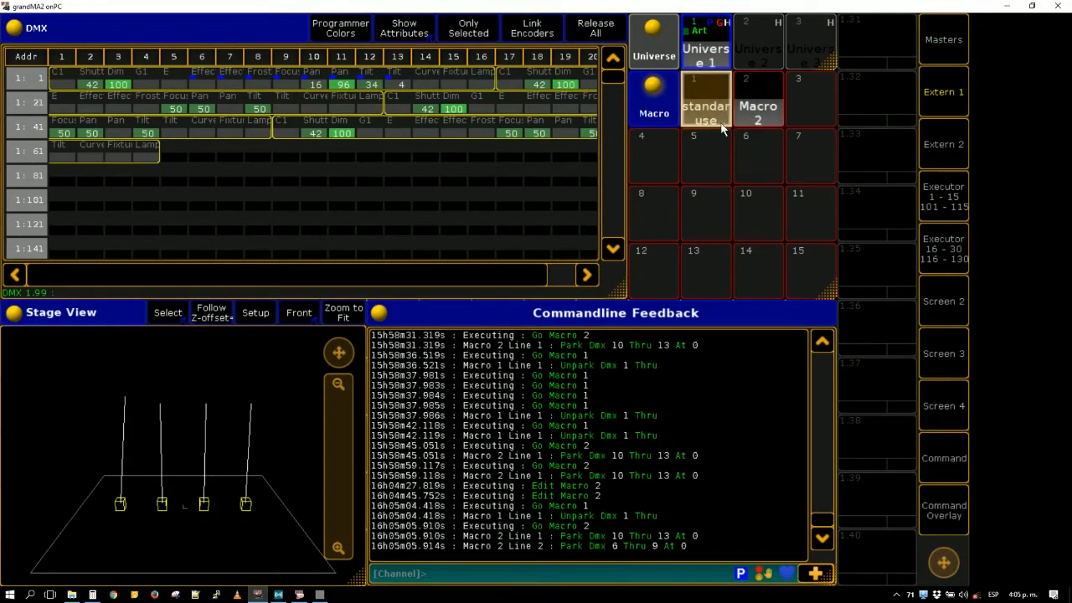
left_click(721, 122)
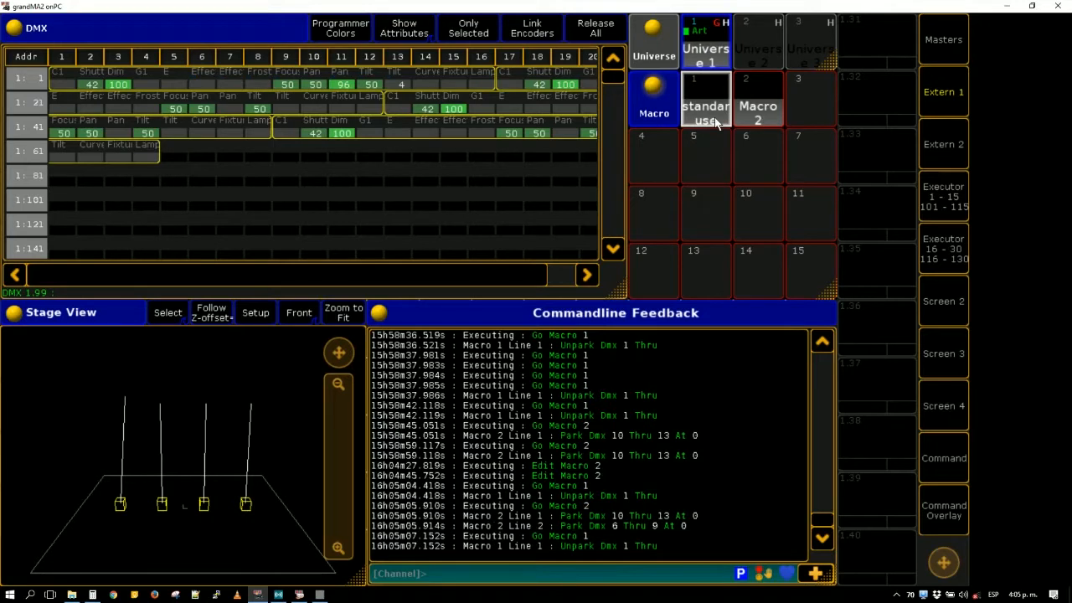
left_click(716, 121)
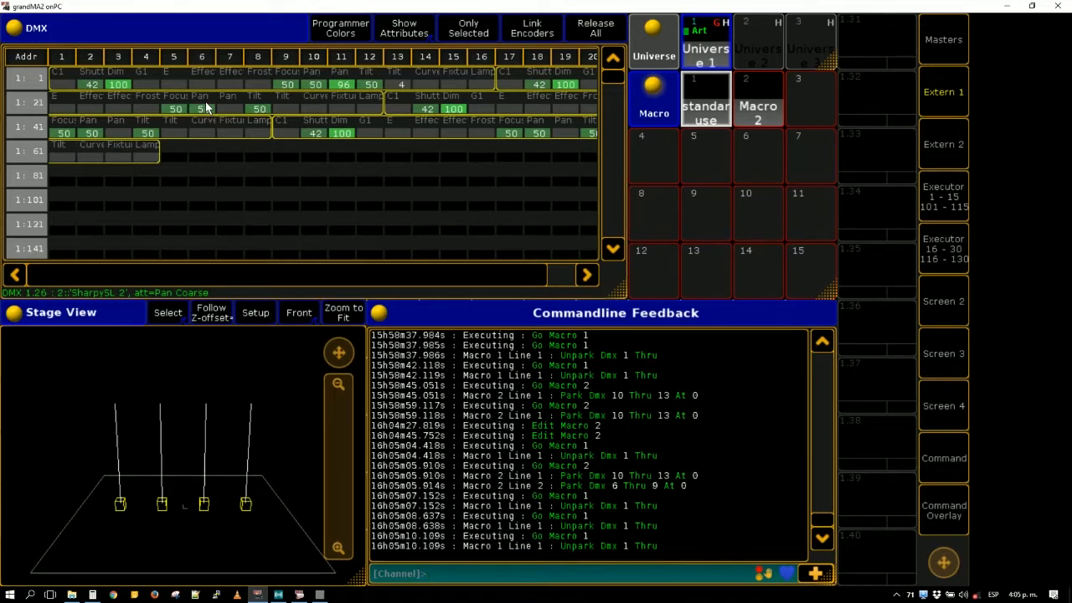
- Open Macro 2 for editing
right_click(722, 111)
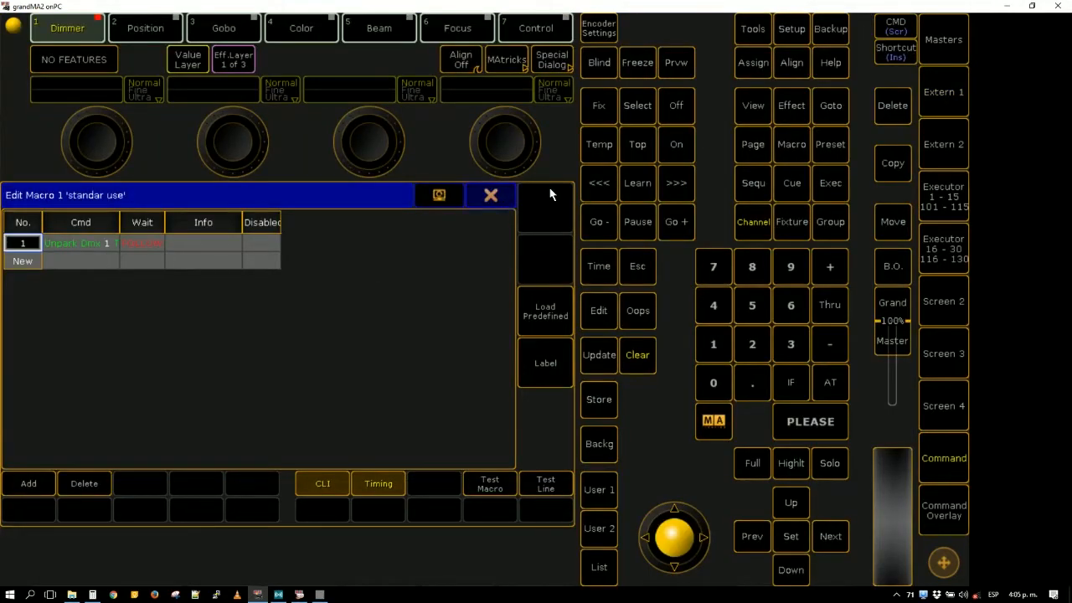
left_click(491, 194)
right_click(781, 100)
double_click(52, 266)
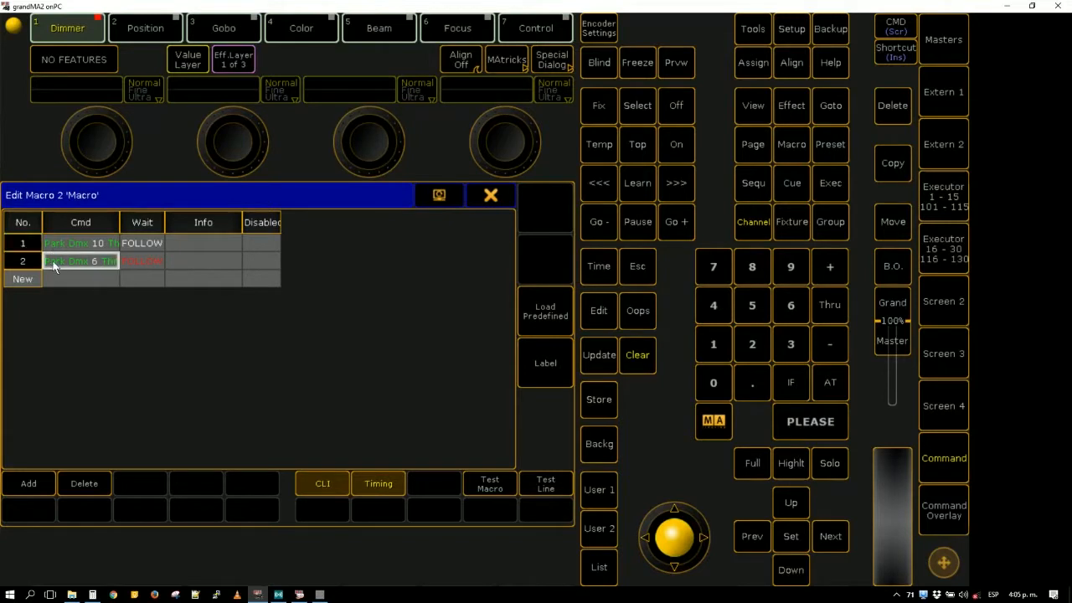
left_click(212, 369)
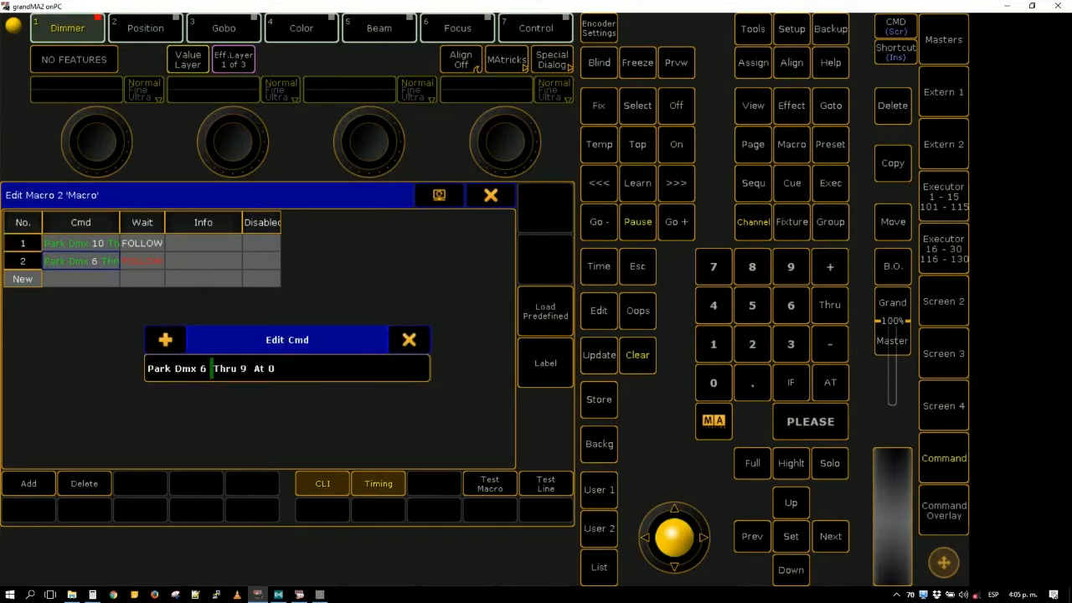
key("Left")
key("Left")
key("Up")
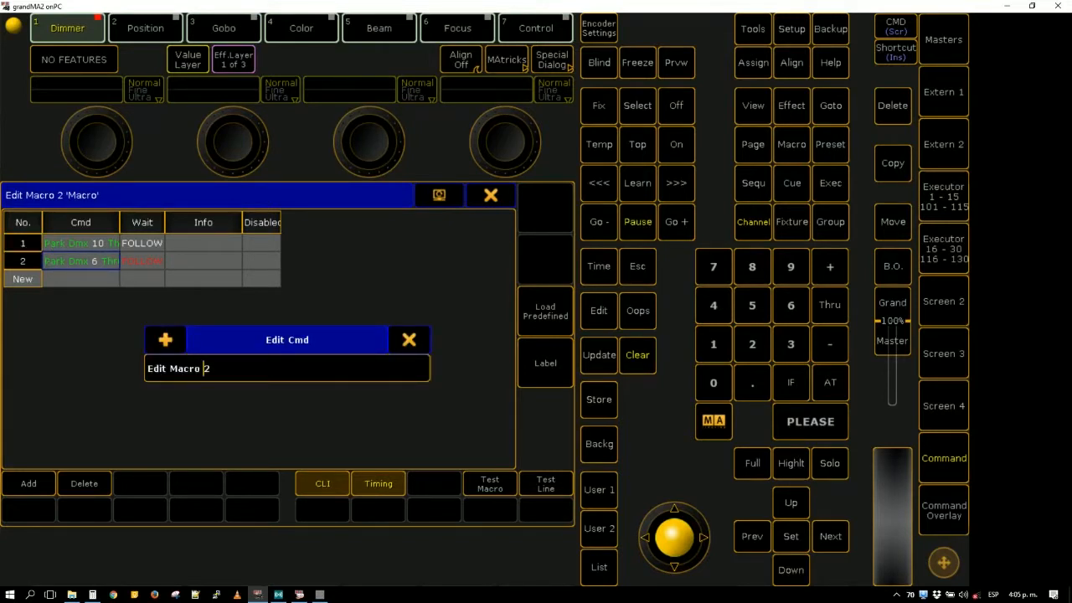
key("Escape")
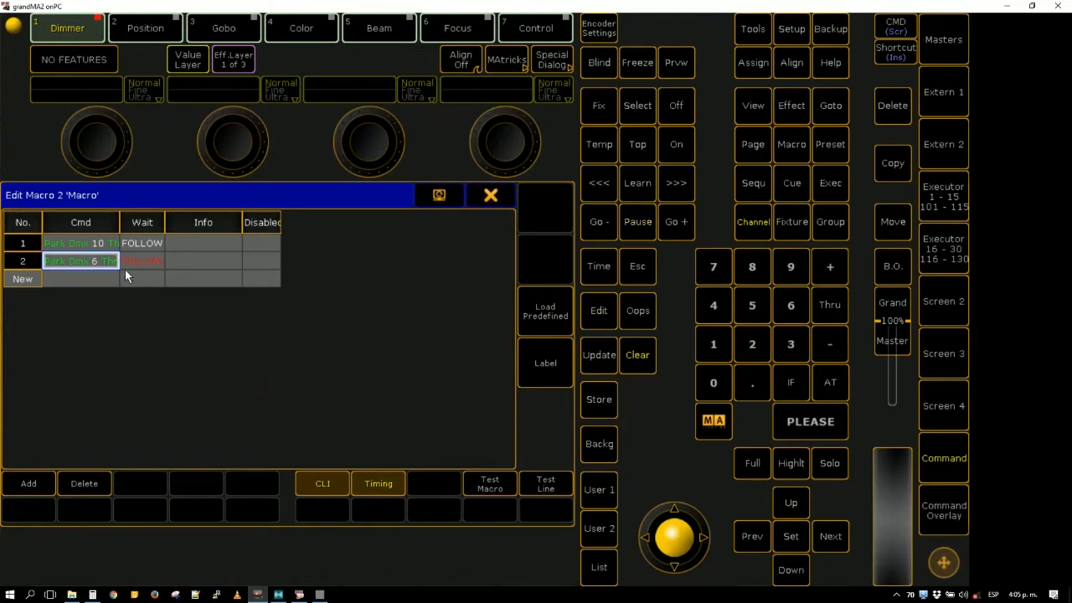
- Change Macro 2's second line to "Park Dmx 26 Thru 29 At 0" and run the macro
double_click(115, 260)
left_click(199, 369)
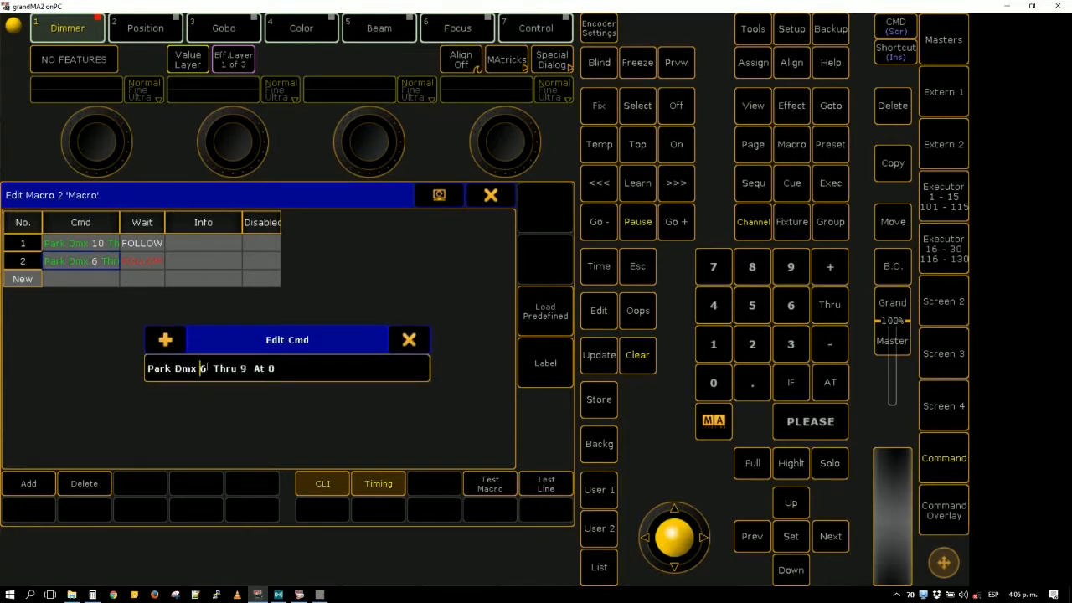
type("2")
left_click(249, 368)
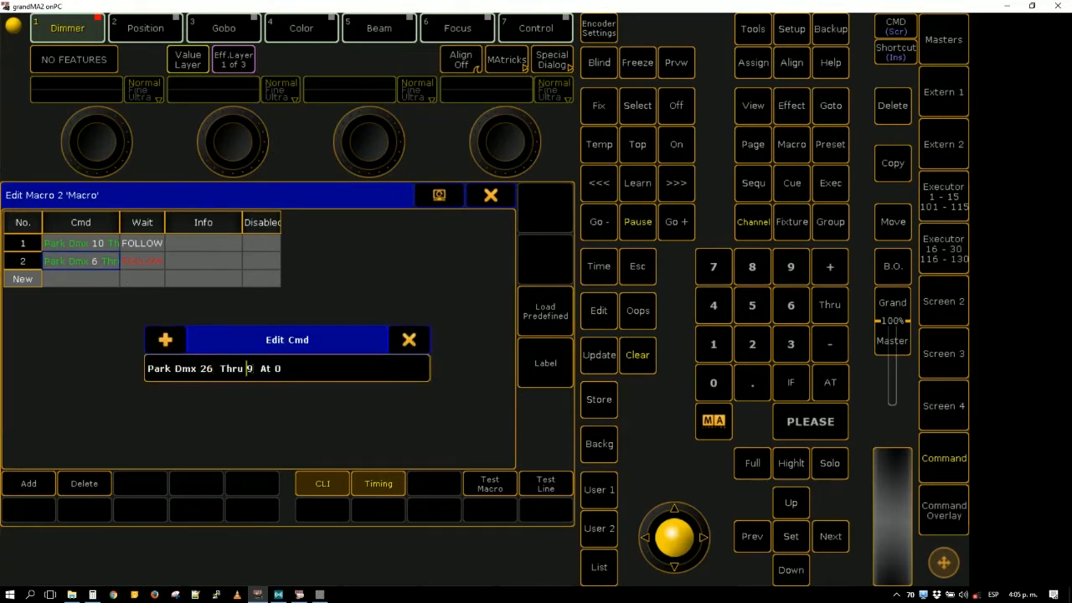
type("2")
key("Return")
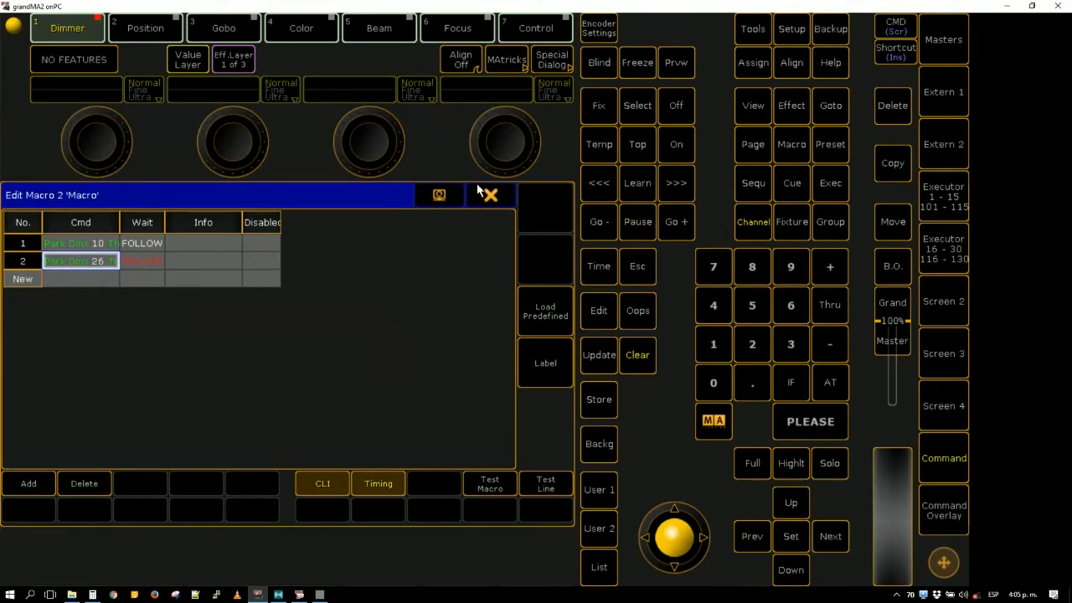
left_click(491, 194)
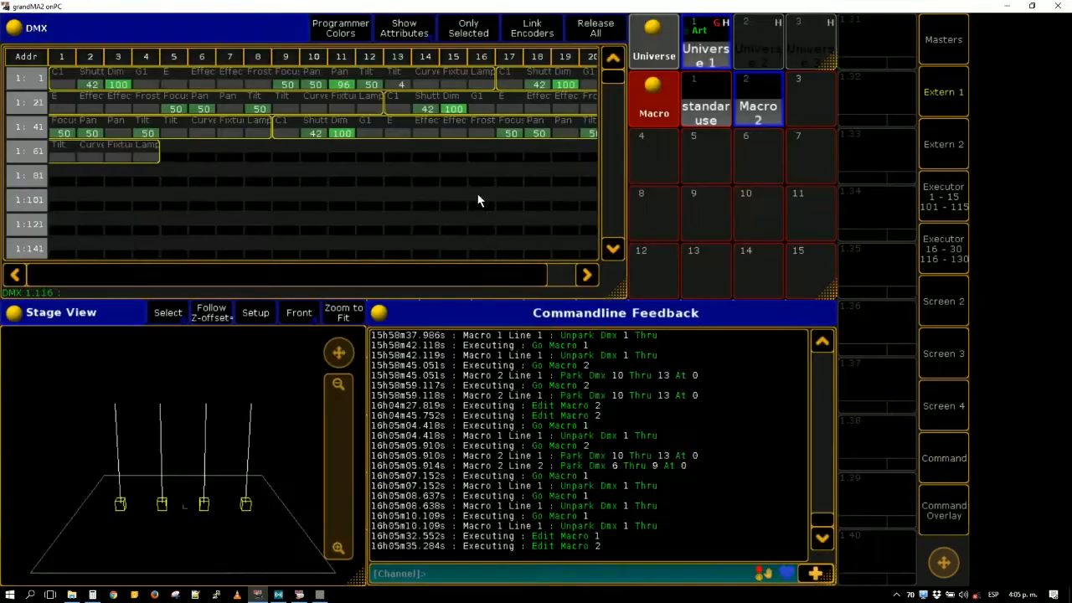
left_click(756, 112)
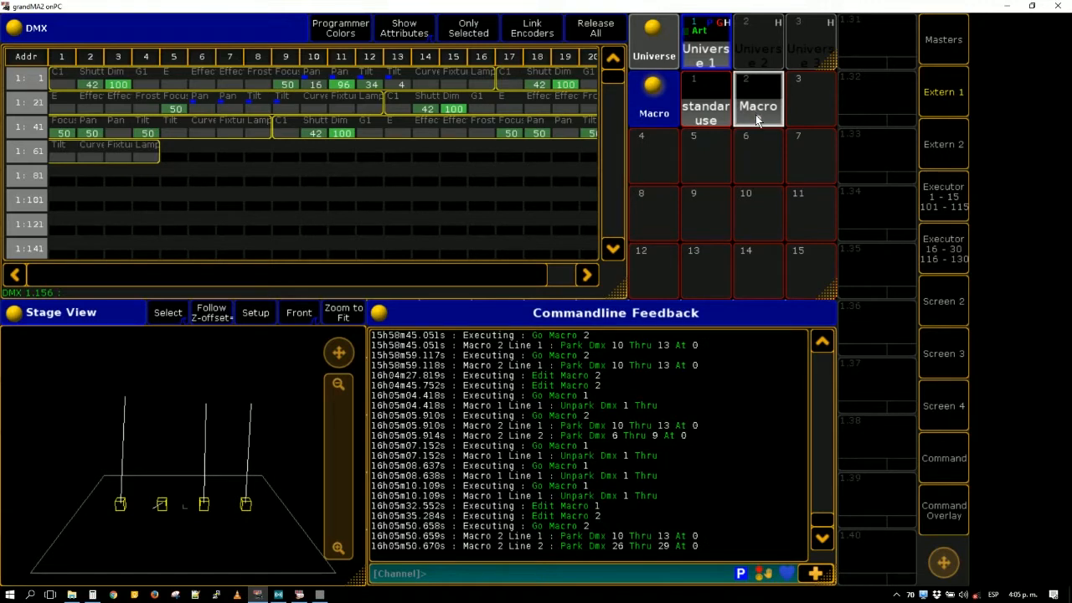
- In the vvvv patch, paste a second sharpy subpatch, link it between the first subpatch and the DMX node, and align it below the first
left_click(320, 595)
scroll(818, 271, "down", 2)
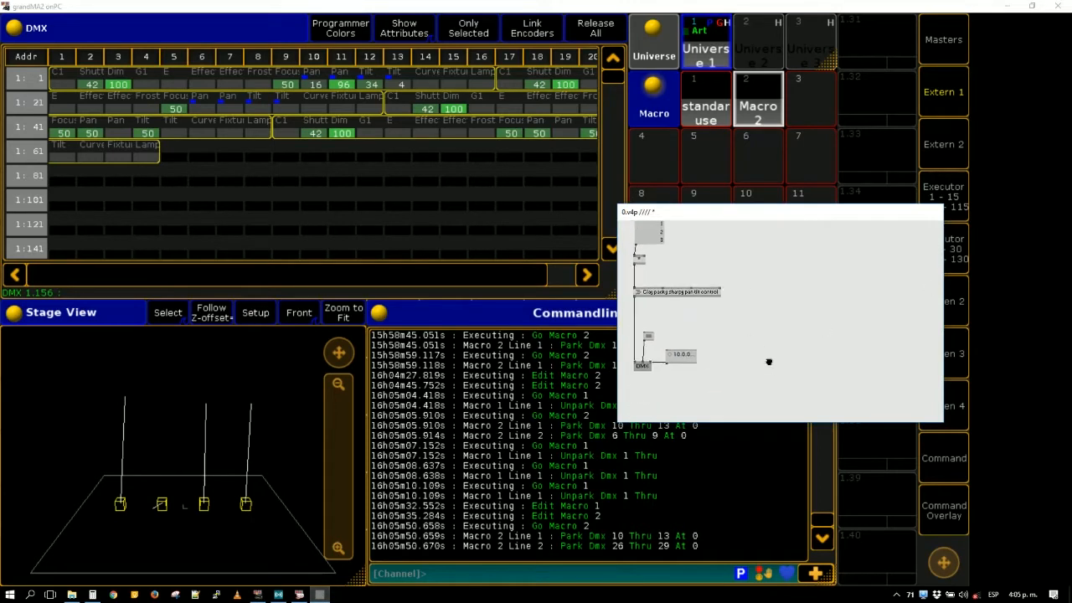
scroll(769, 362, "up", 2)
left_click_drag(740, 422, 735, 476)
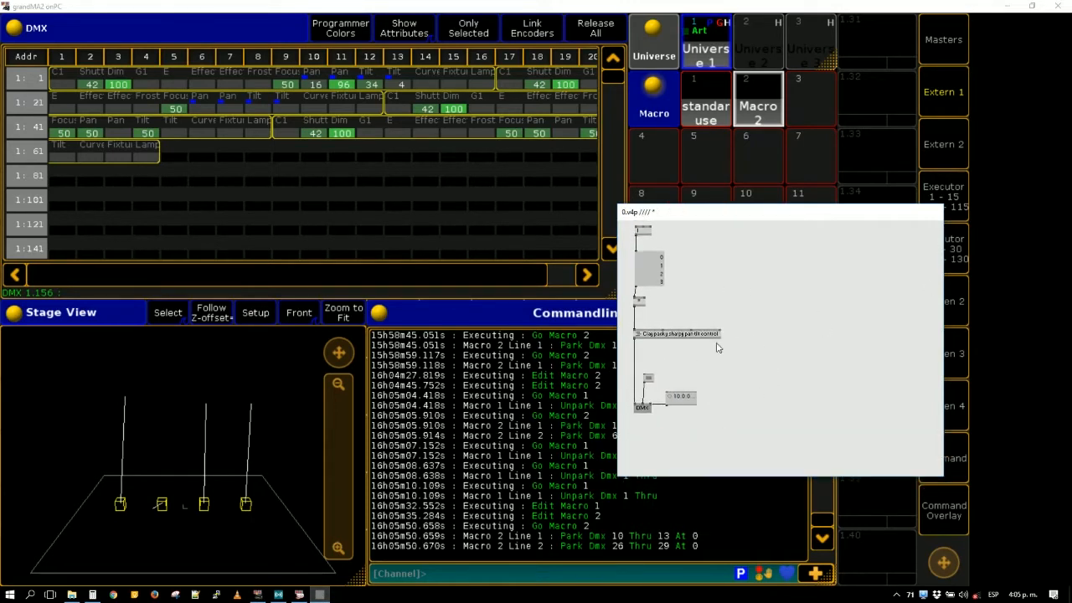
key("ctrl+v")
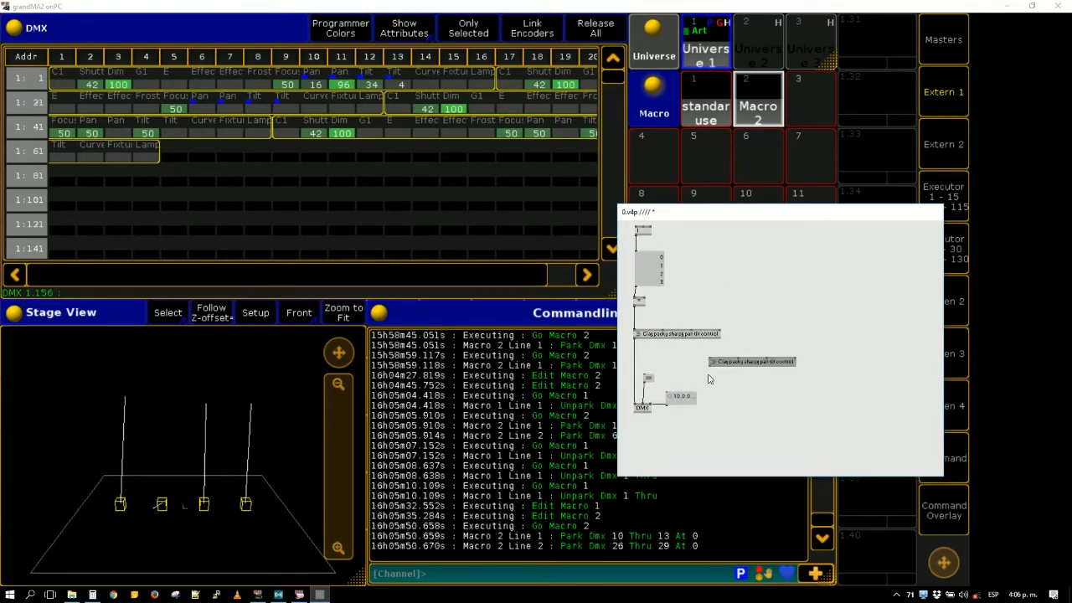
left_click(636, 339)
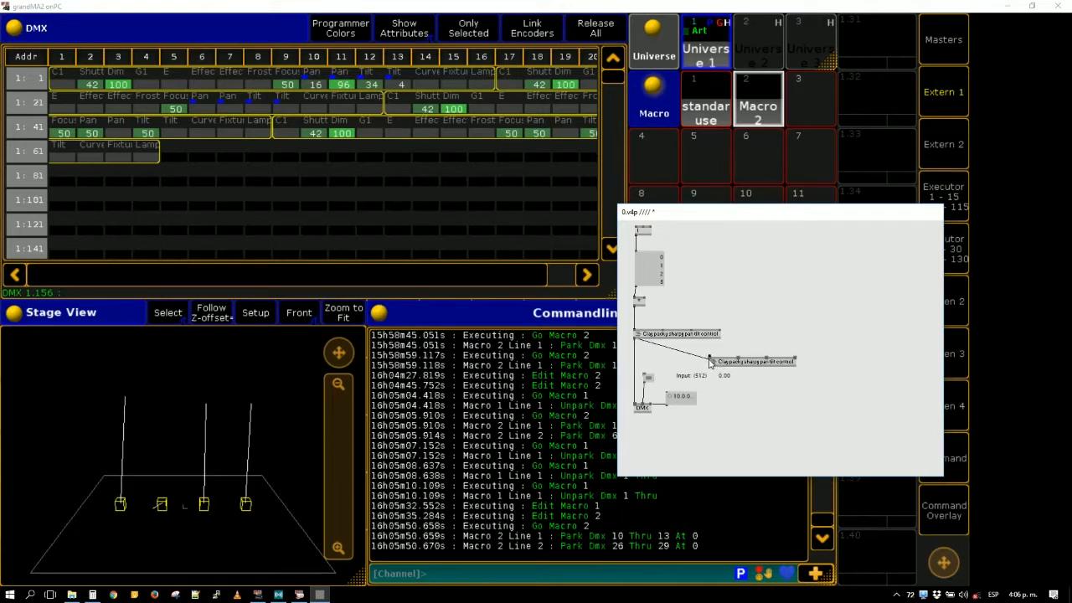
left_click(712, 358)
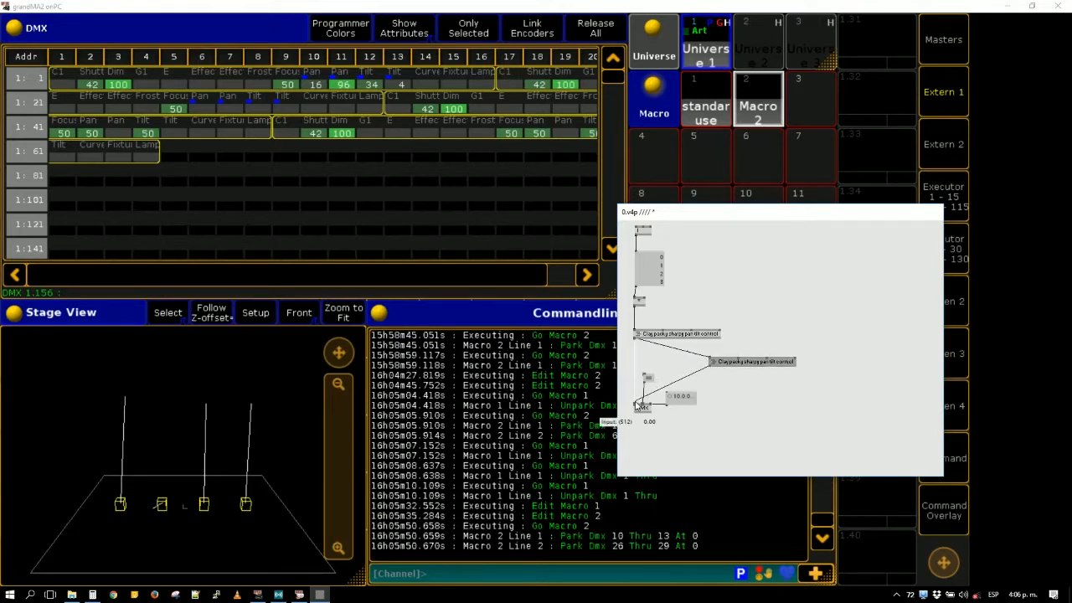
left_click_drag(755, 363, 676, 363)
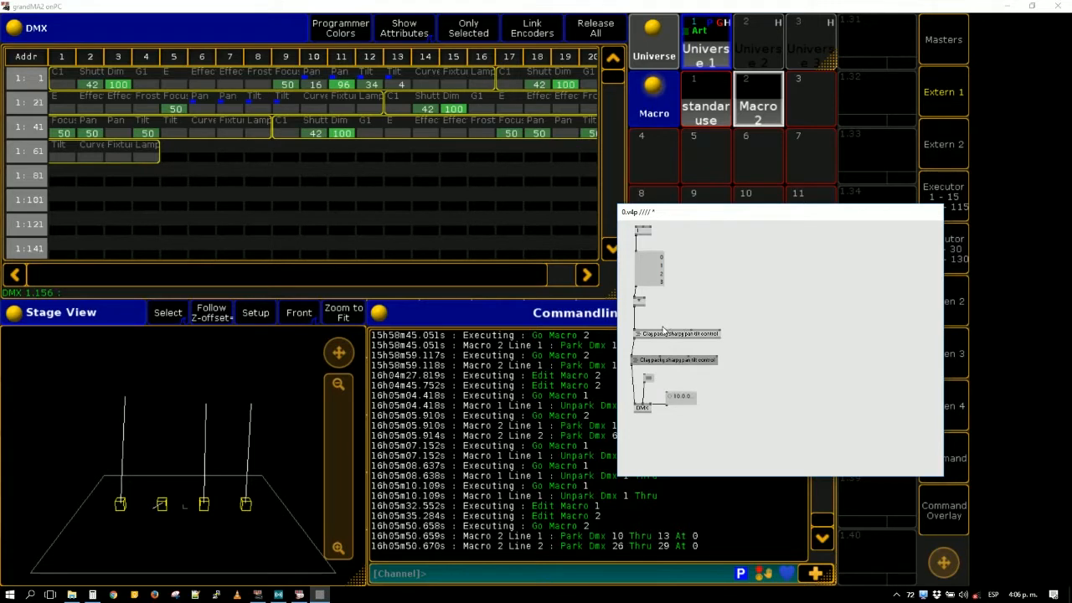
- Create a value box linked to the pan inputs of both sharpy subpatches and set it to 0.28
left_click(666, 330)
left_click(706, 315)
middle_click(708, 263)
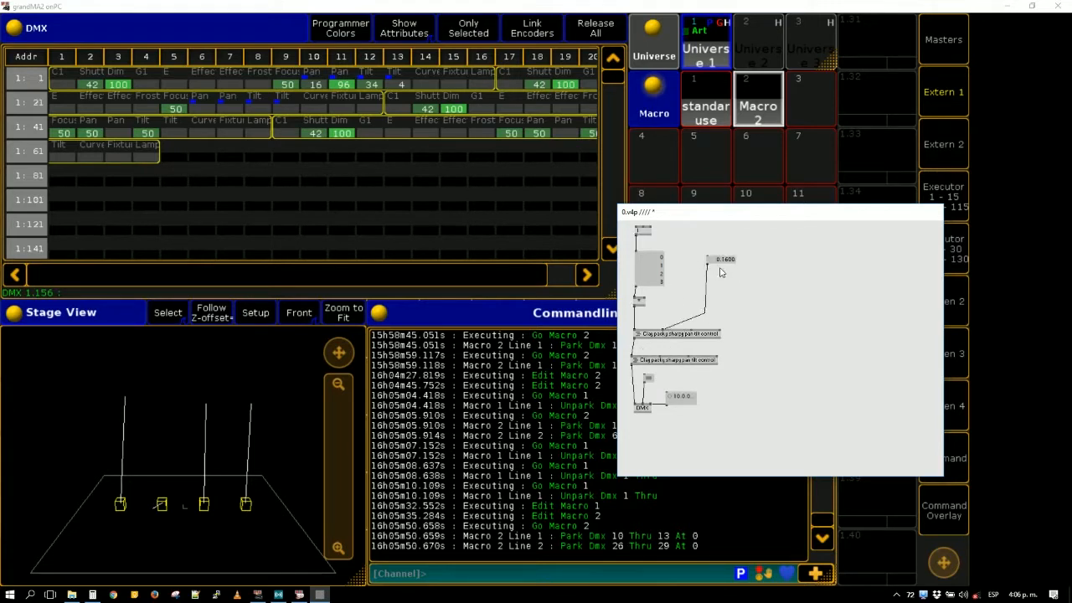
left_click(708, 265)
left_click(661, 357)
right_click(723, 261)
left_click_drag(724, 260, 724, 237)
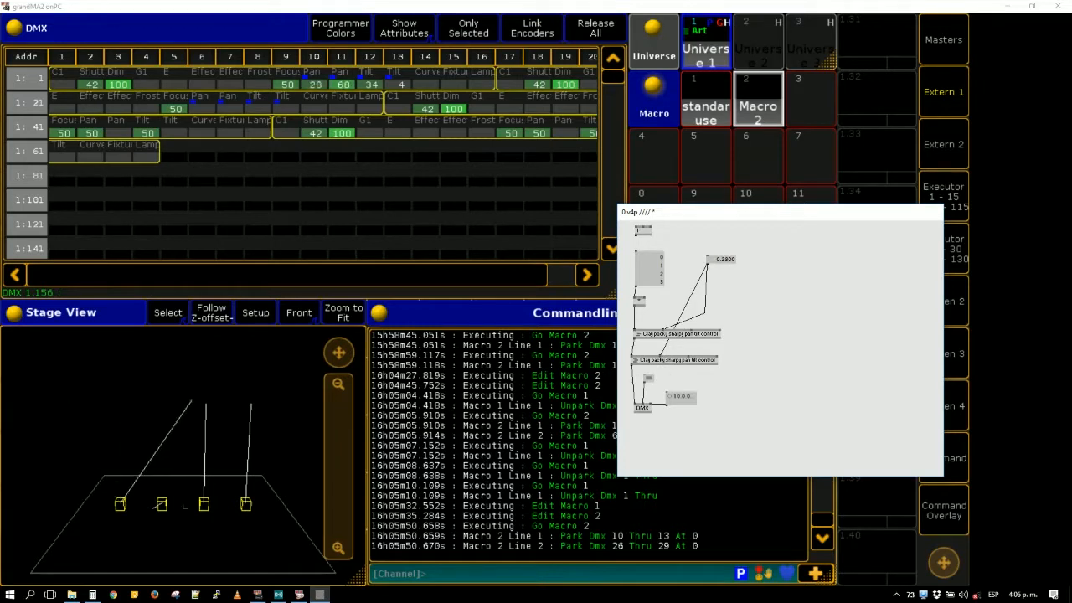
- Paste a copy of the value box and link it to the tilt inputs of both sharpy subpatches
key("ctrl+v")
left_click(752, 278)
left_click(692, 330)
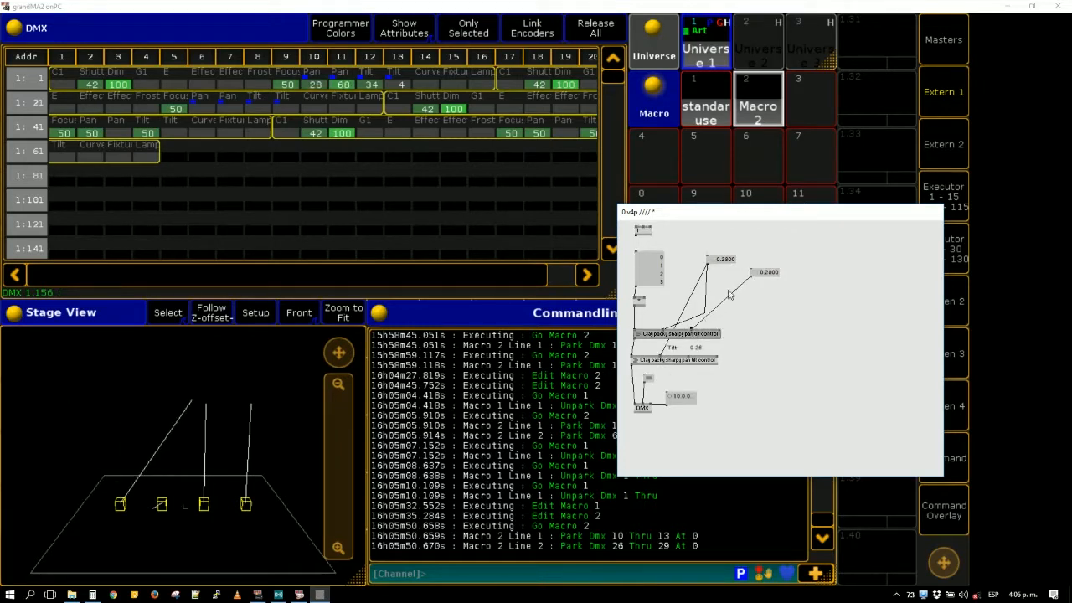
left_click(690, 358)
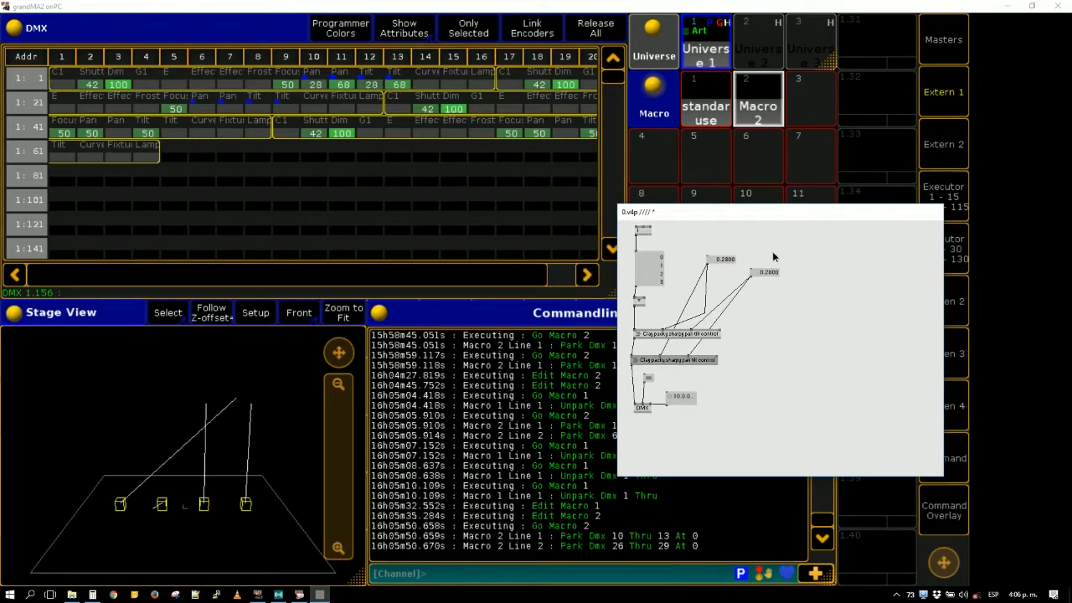
- Set the second sharpy subpatch's address to 17 and adjust the shared tilt value to 0.39 and 0.58
left_click_drag(766, 274, 739, 313)
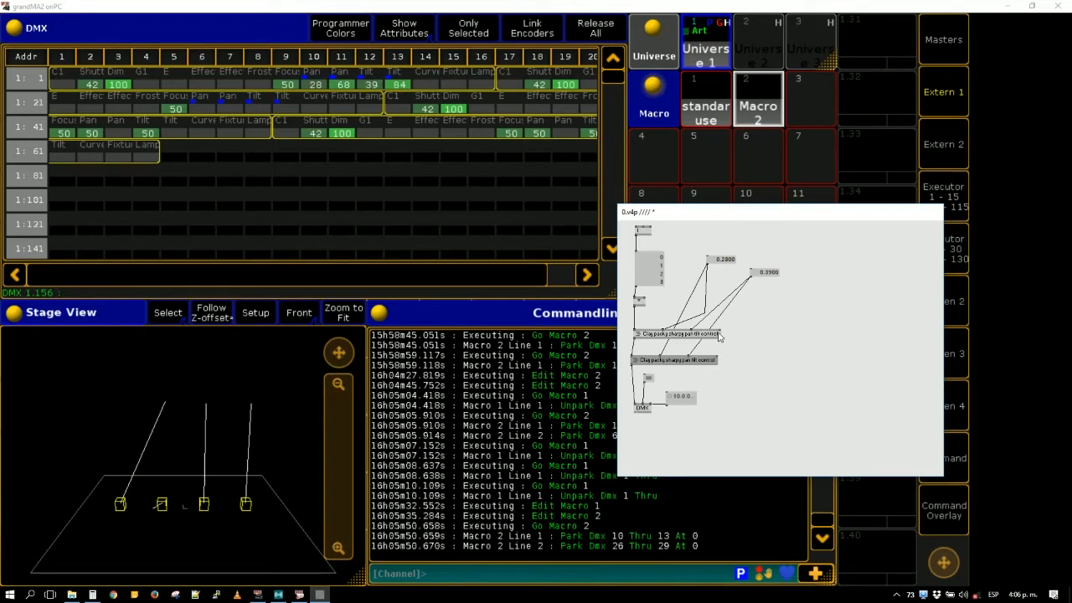
right_click(718, 358)
type("17")
key("Return")
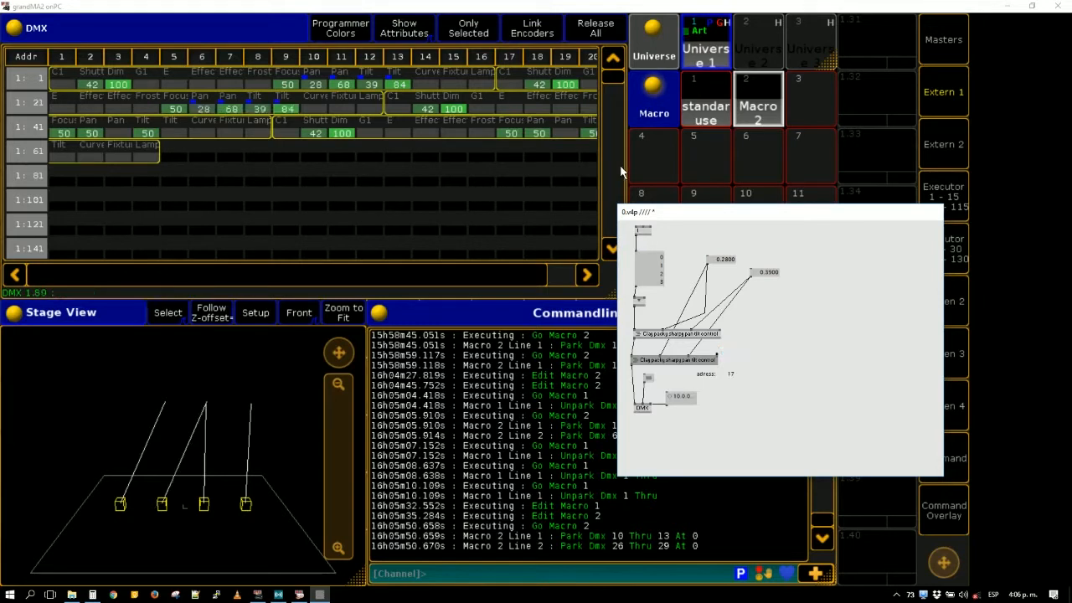
left_click_drag(768, 273, 764, 278)
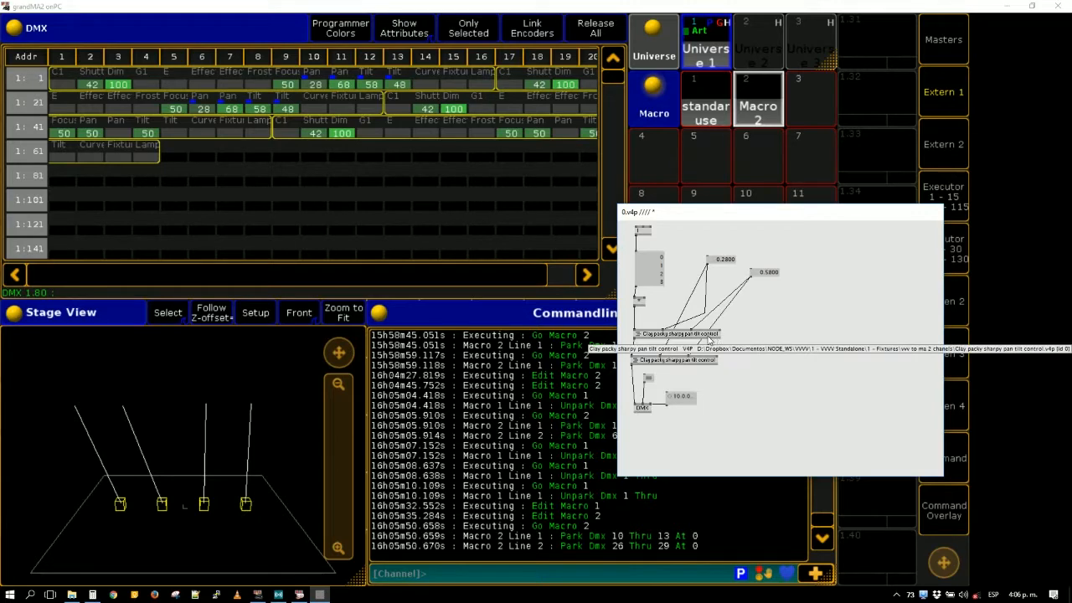
- In the first sharpy subpatch, create a value box with the descriptive name "id" and hide the subpatch window
right_click(710, 339)
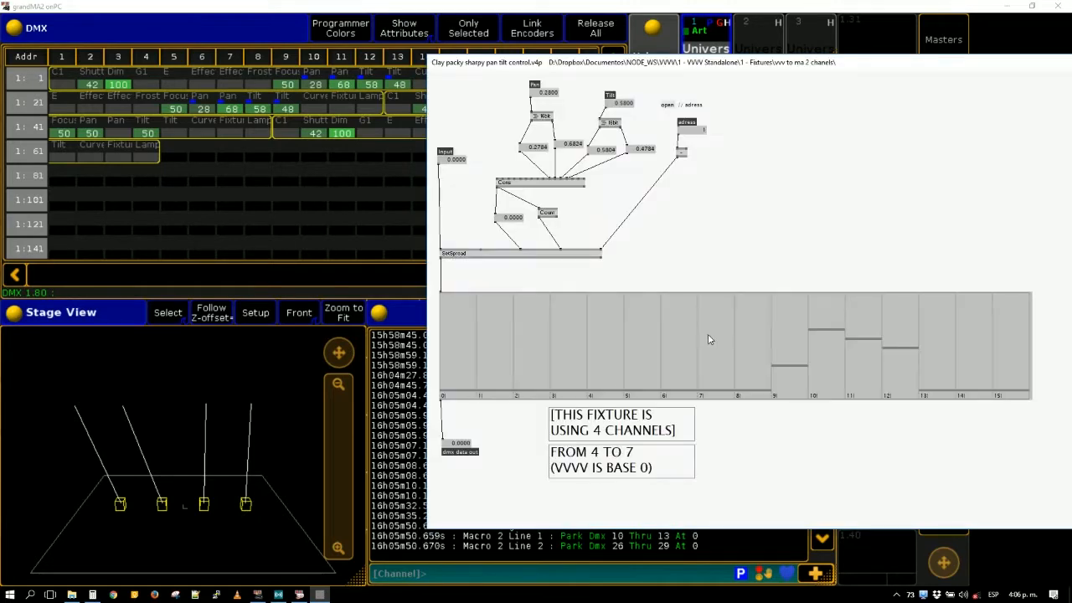
right_click(778, 156)
right_click(778, 155)
right_click(778, 156)
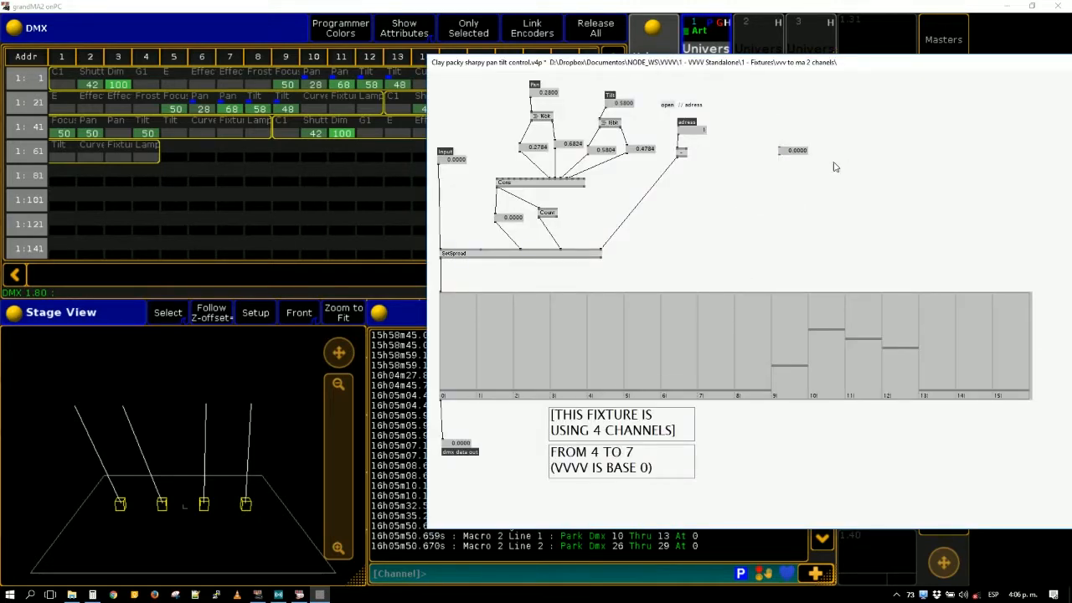
key("ctrl+i")
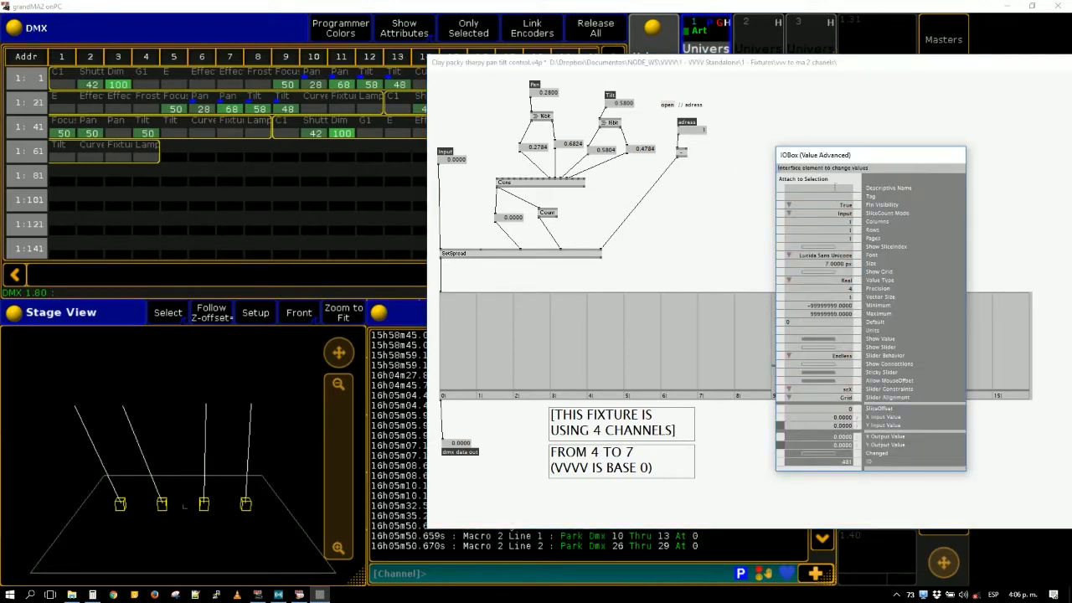
left_click(835, 187)
type("id")
key("Return")
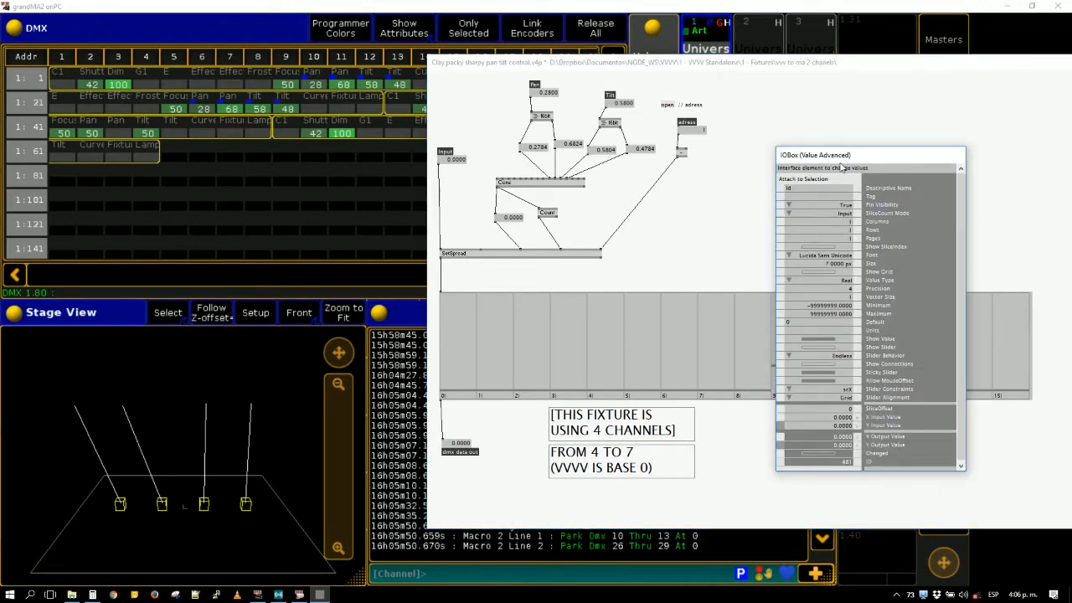
left_click_drag(842, 165, 400, 222)
left_click(771, 175)
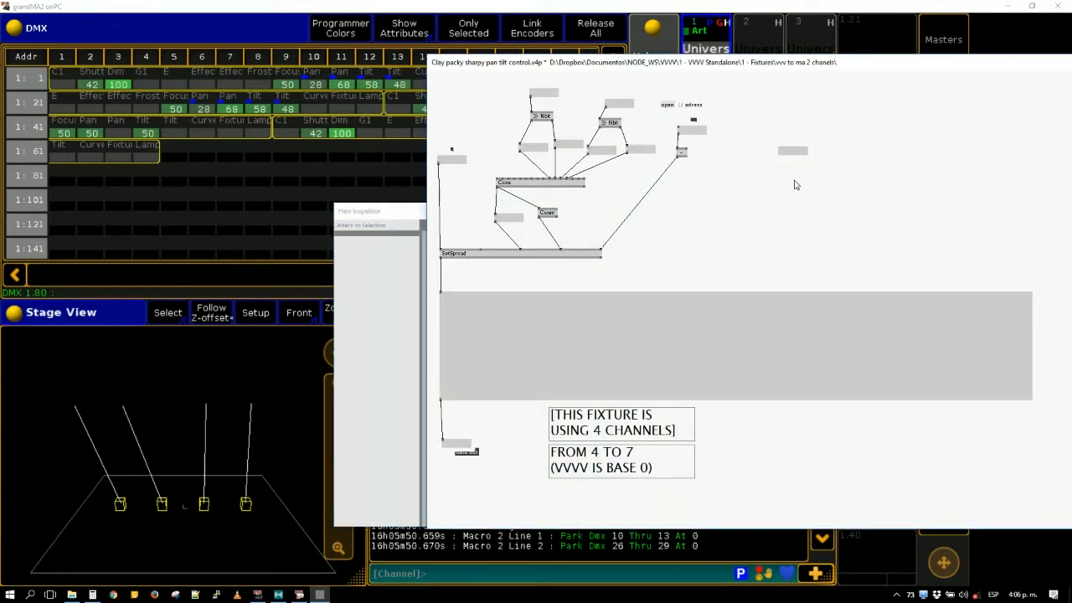
left_click_drag(759, 69, 618, 244)
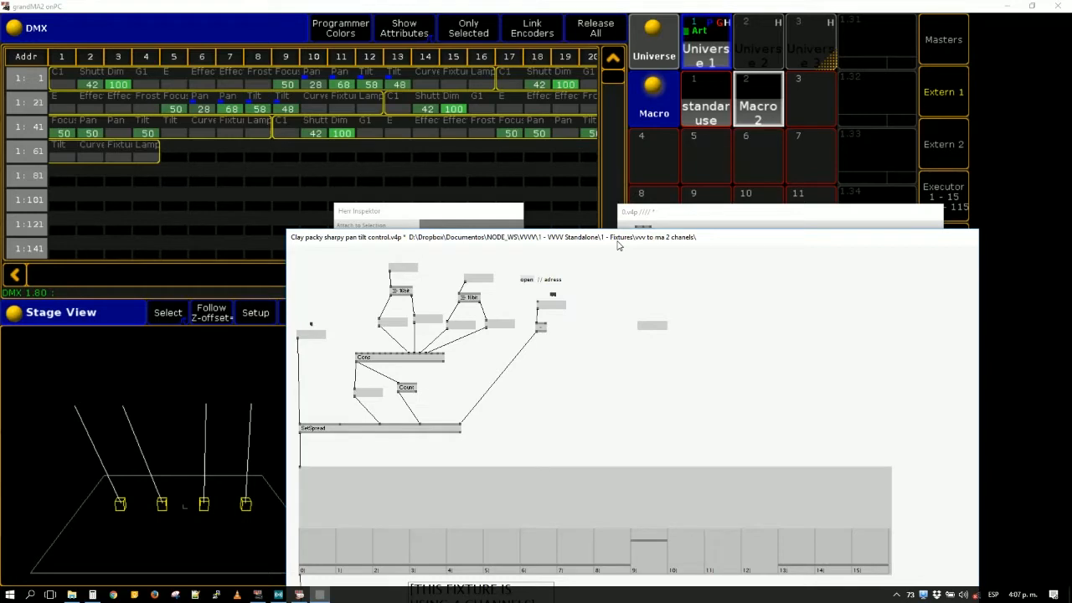
left_click_drag(618, 245, 614, 199)
key("alt+3")
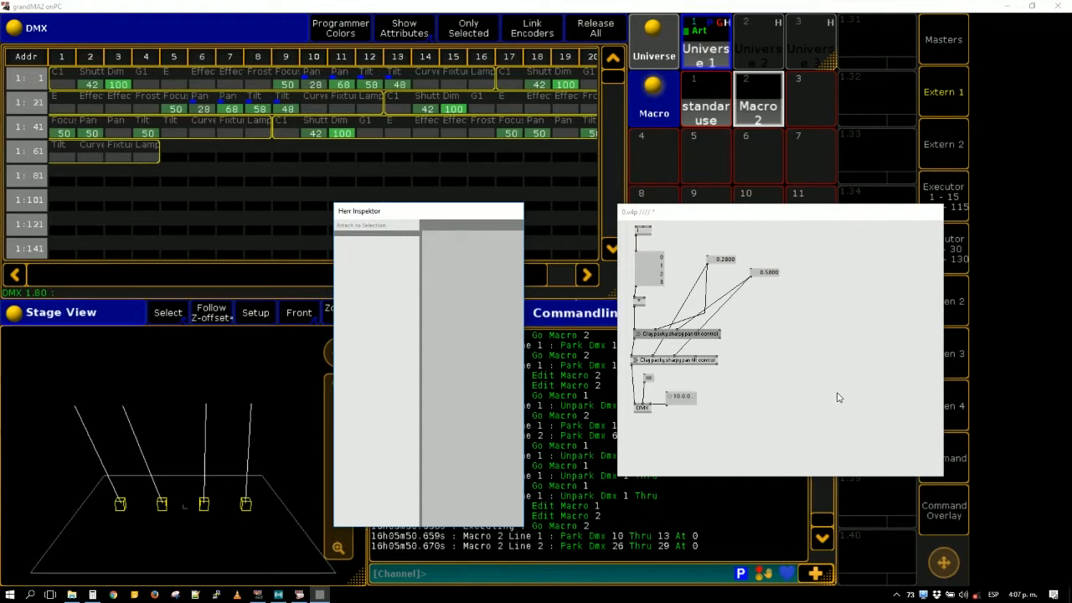
- Reopen the first sharpy subpatch to view its nodes with the id box, and hide it
right_click(708, 335)
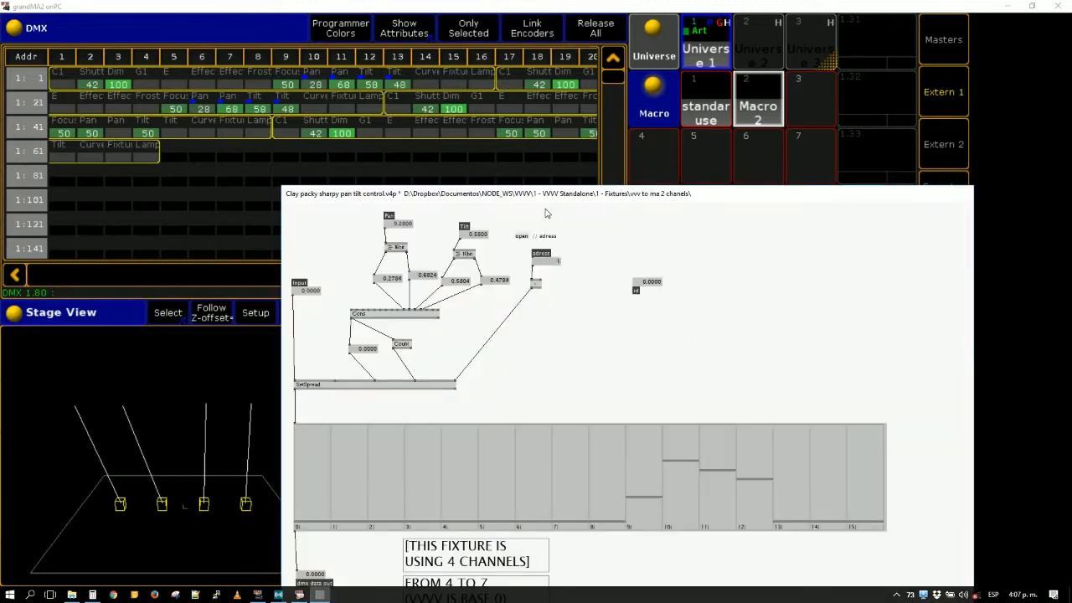
left_click_drag(470, 194, 341, 57)
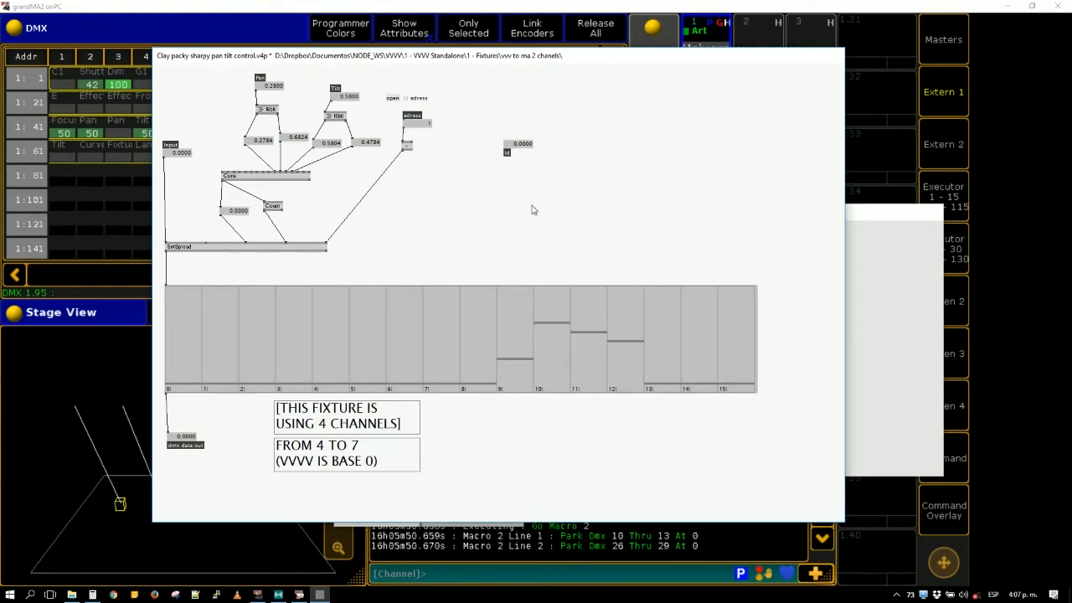
key("alt+3")
- Try to save the main patch without saving the changes to "Clay packy sharpy pan tilt control.v4p"
middle_click(781, 303)
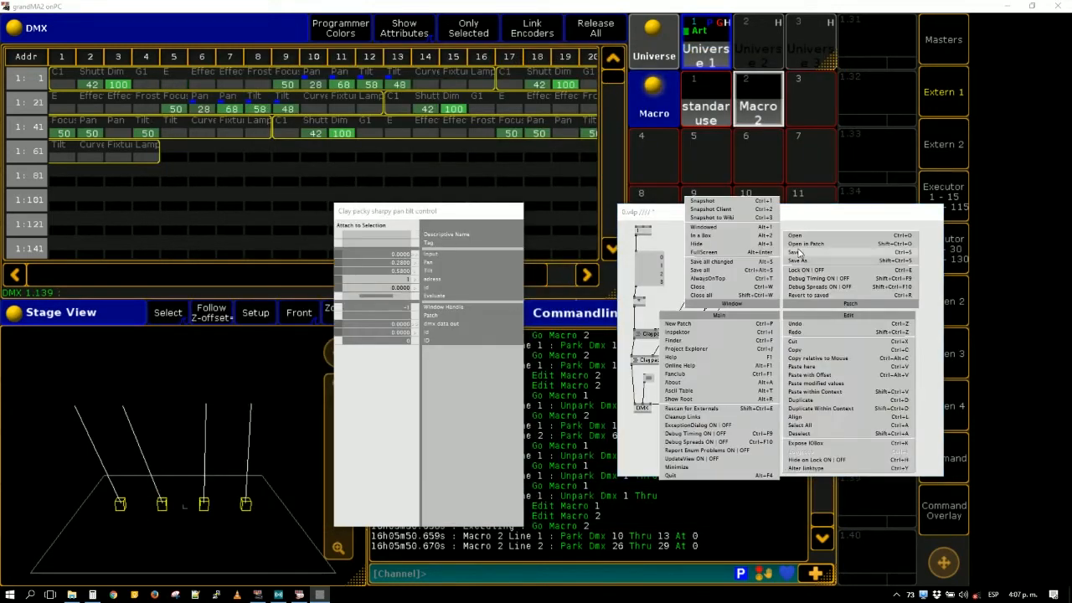
left_click(801, 253)
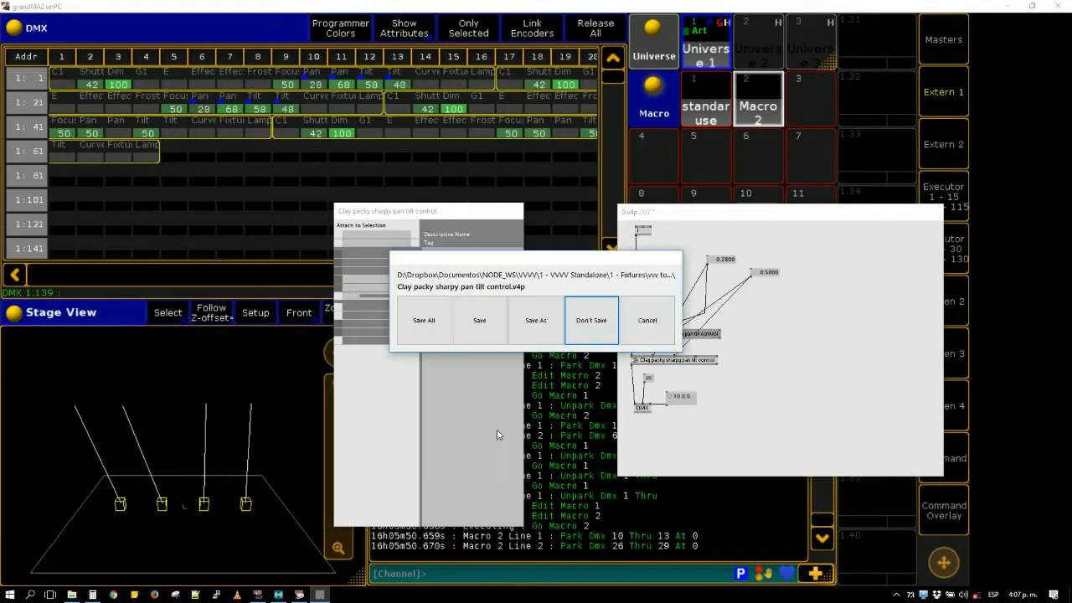
left_click(588, 324)
middle_click(839, 343)
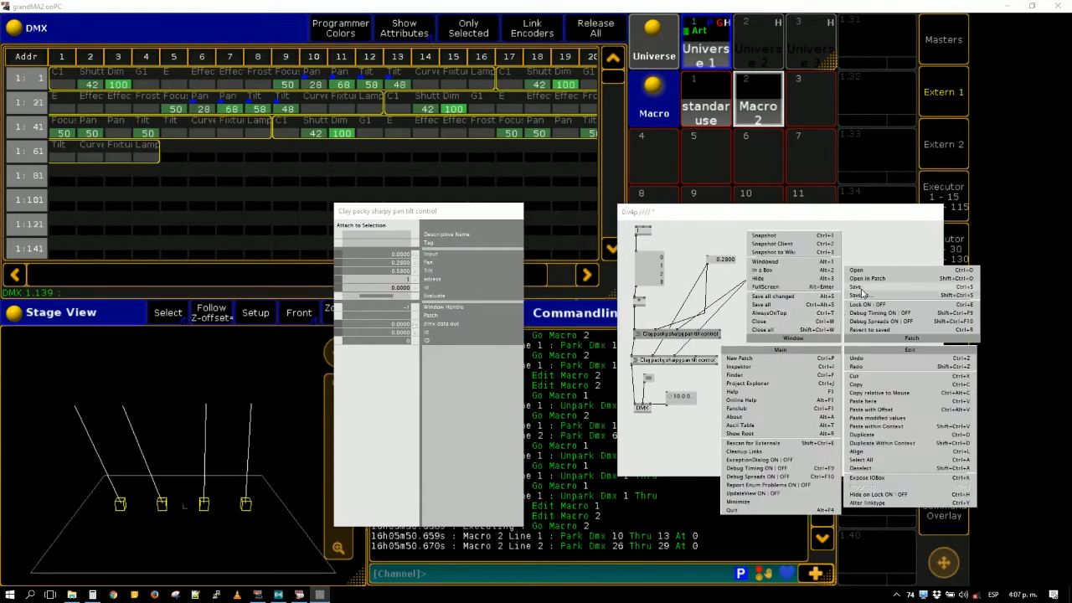
left_click(462, 397)
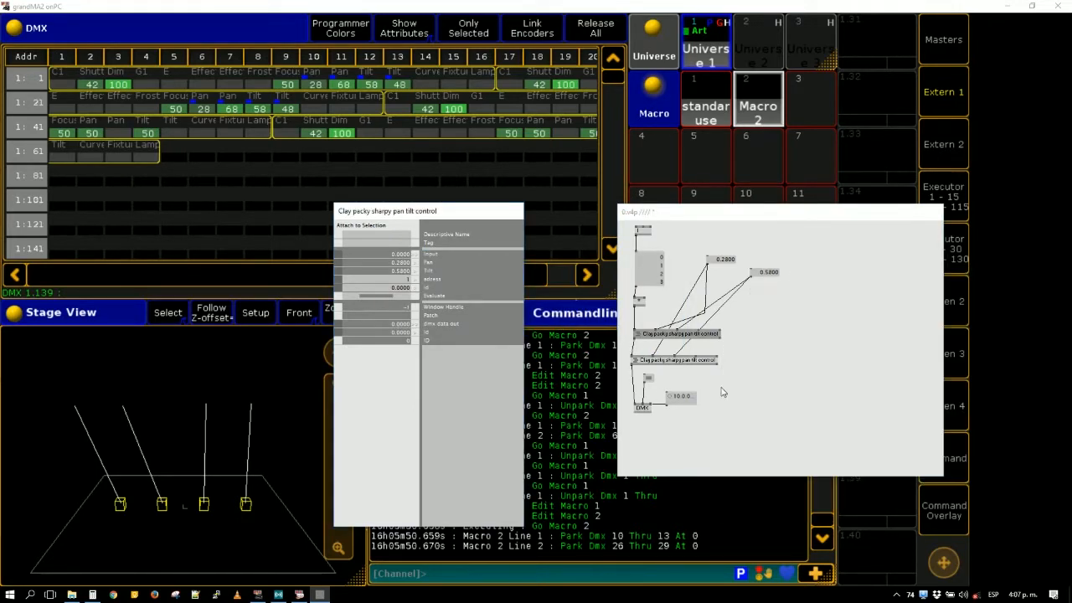
- Open "Kolortec 5R Beam V2(Clay Paky Sharpy Clone).v4p" from the Fixtures folder as a subpatch and hide its window
middle_click(773, 376)
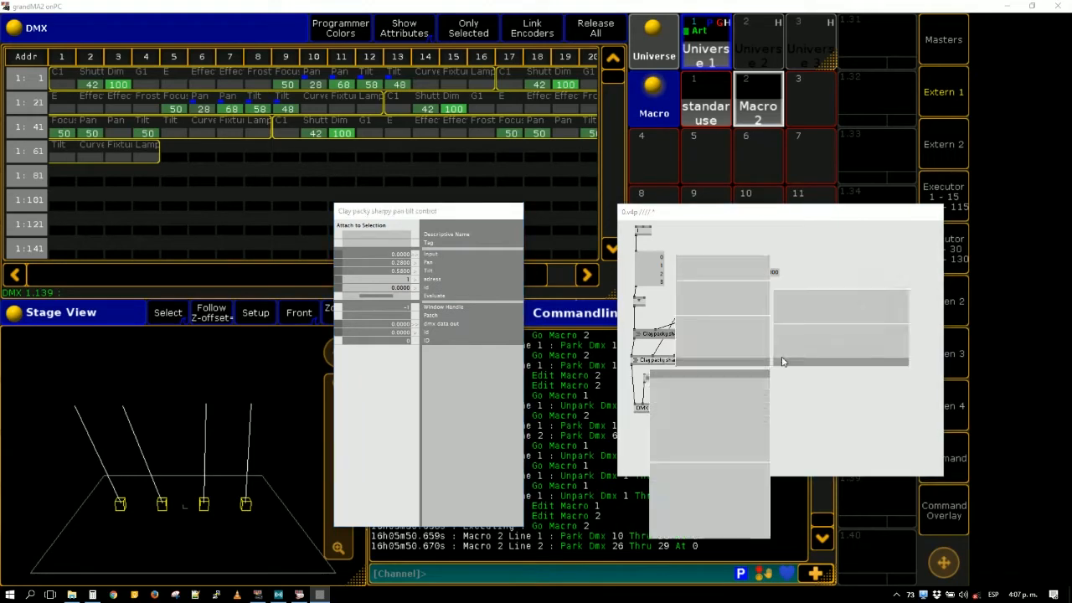
left_click(800, 303)
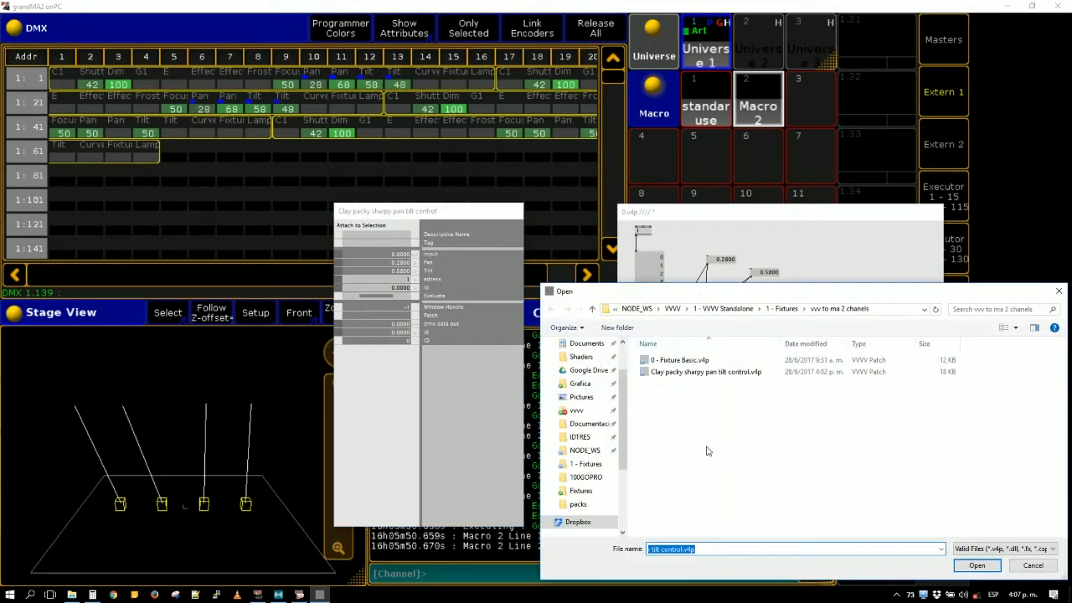
key("alt+Up")
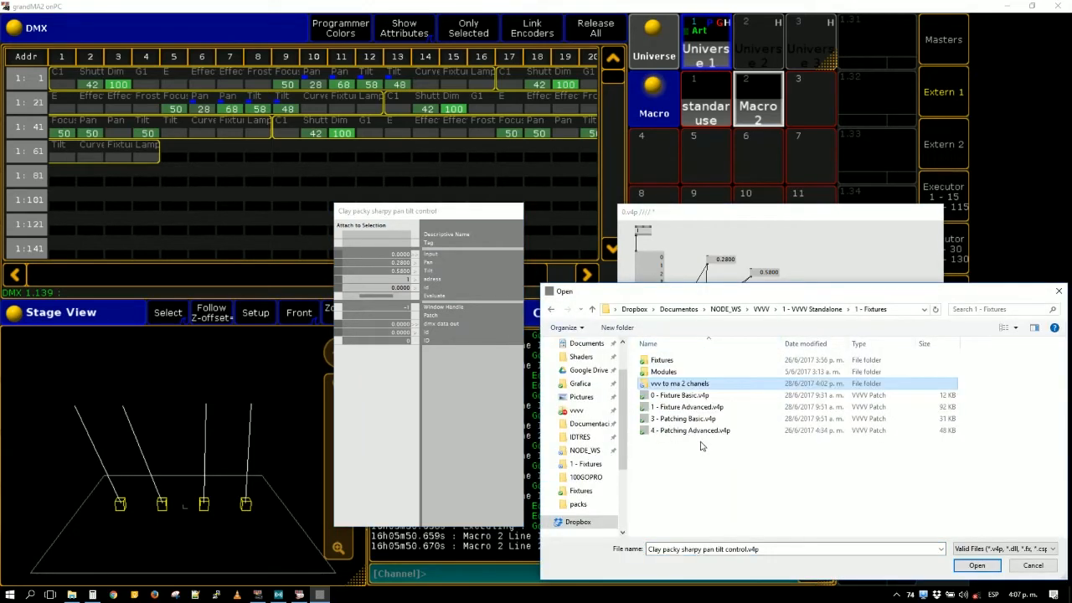
double_click(677, 362)
left_click(671, 407)
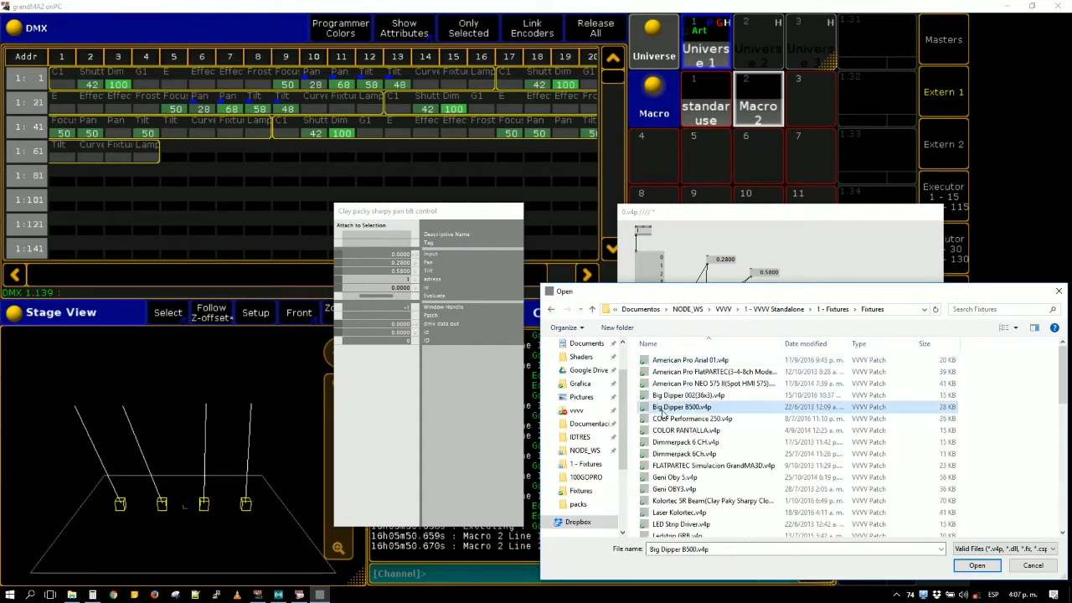
left_click(678, 454)
key("k")
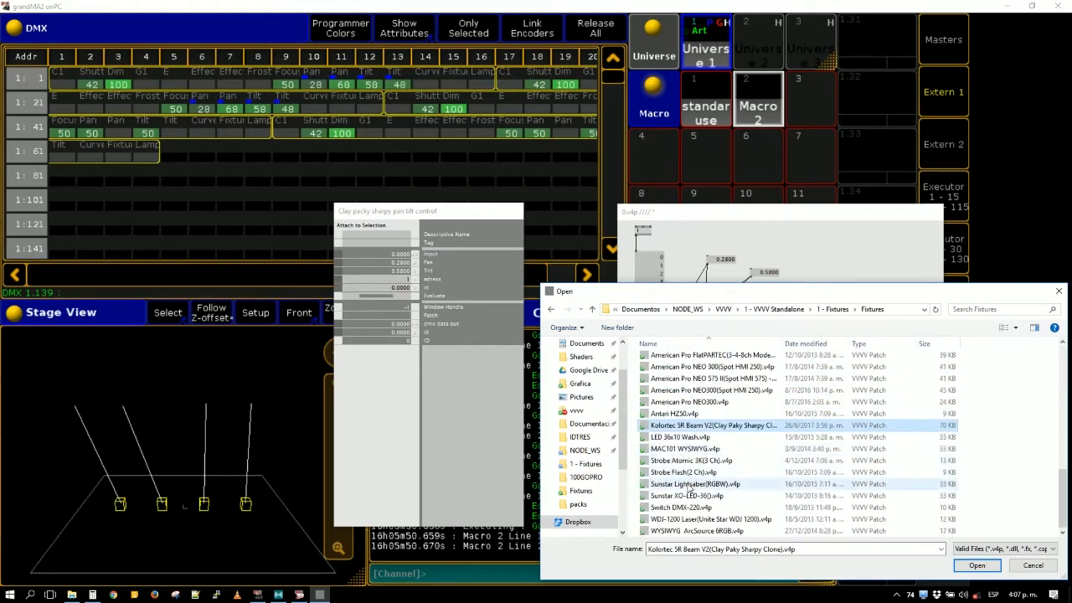
double_click(718, 430)
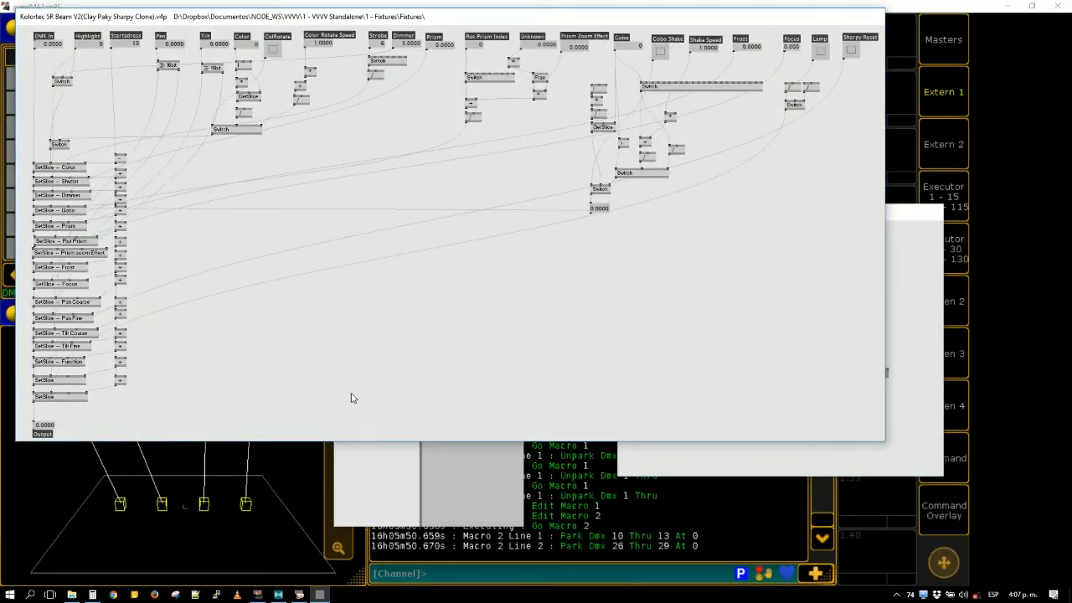
key("alt+3")
left_click(834, 396)
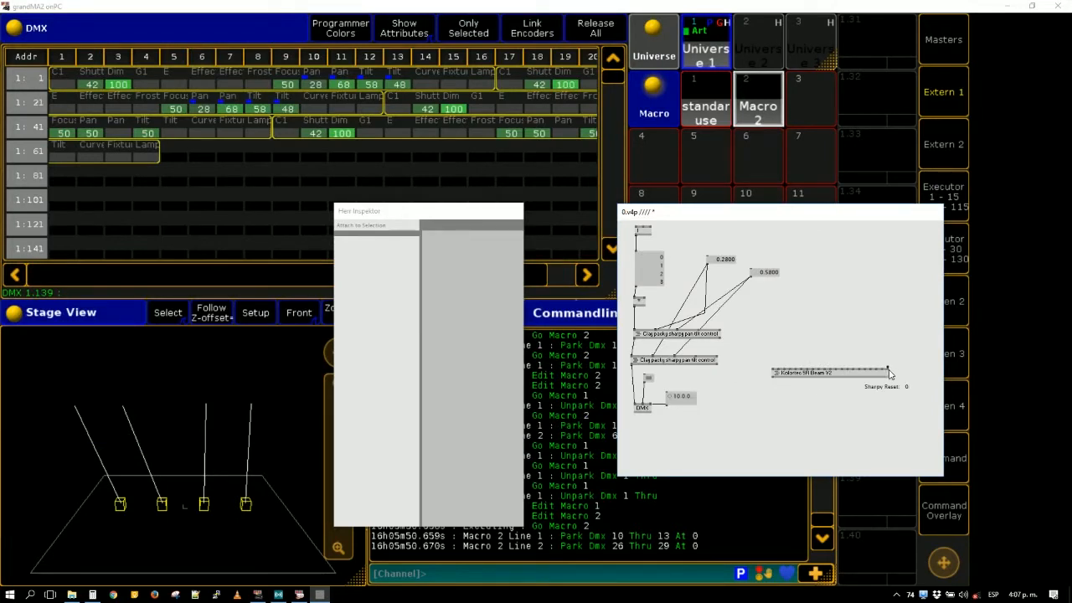
- Link the multiply node to the Kolortec subpatch's DMX In and its output to the DMX node, and move the DMX node lower
left_click(773, 374)
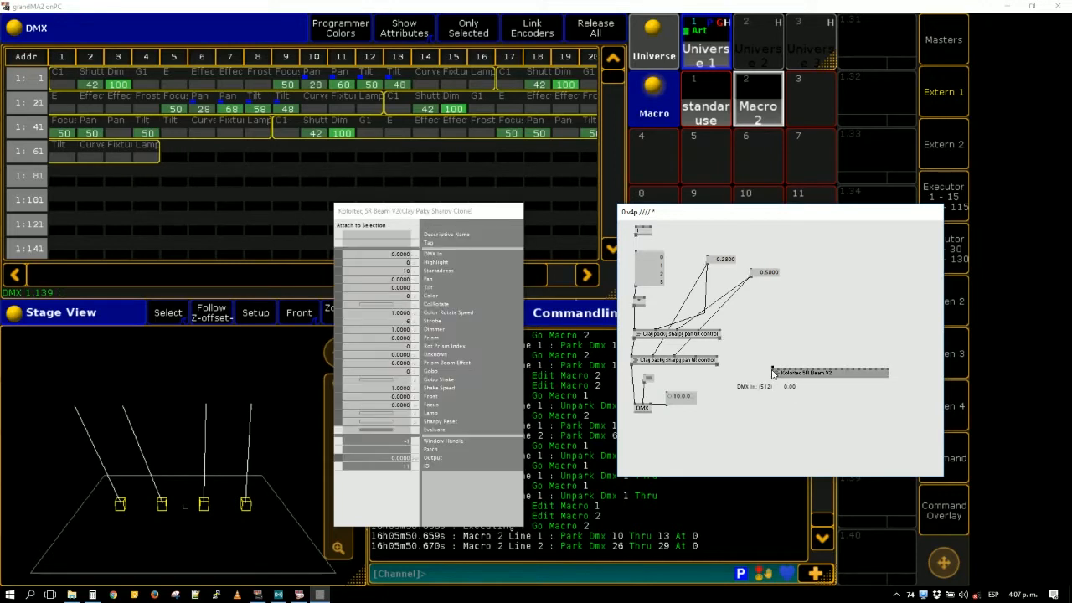
left_click(634, 305)
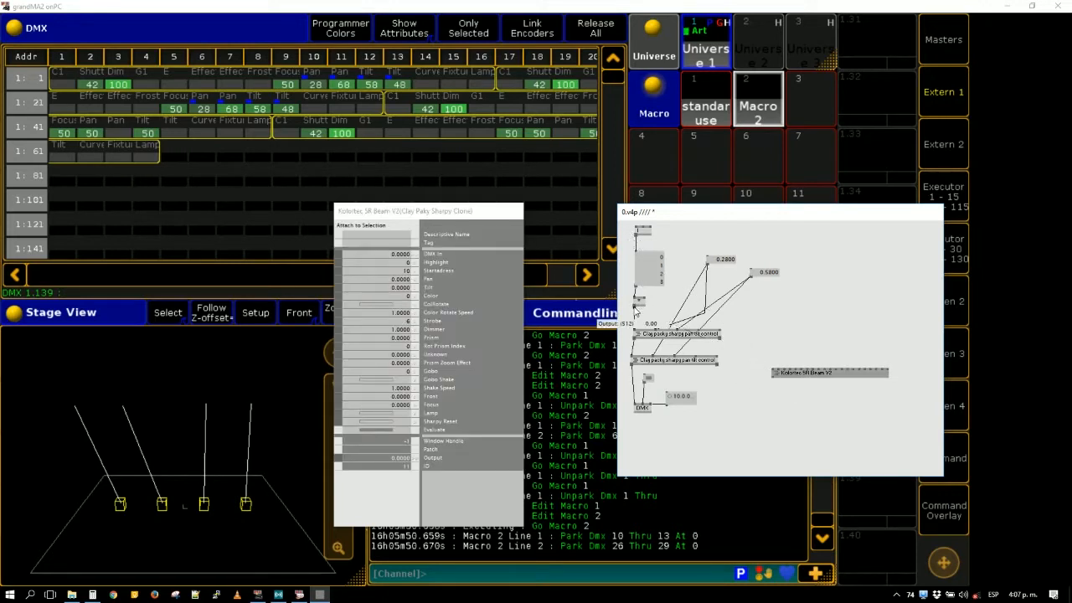
left_click(773, 378)
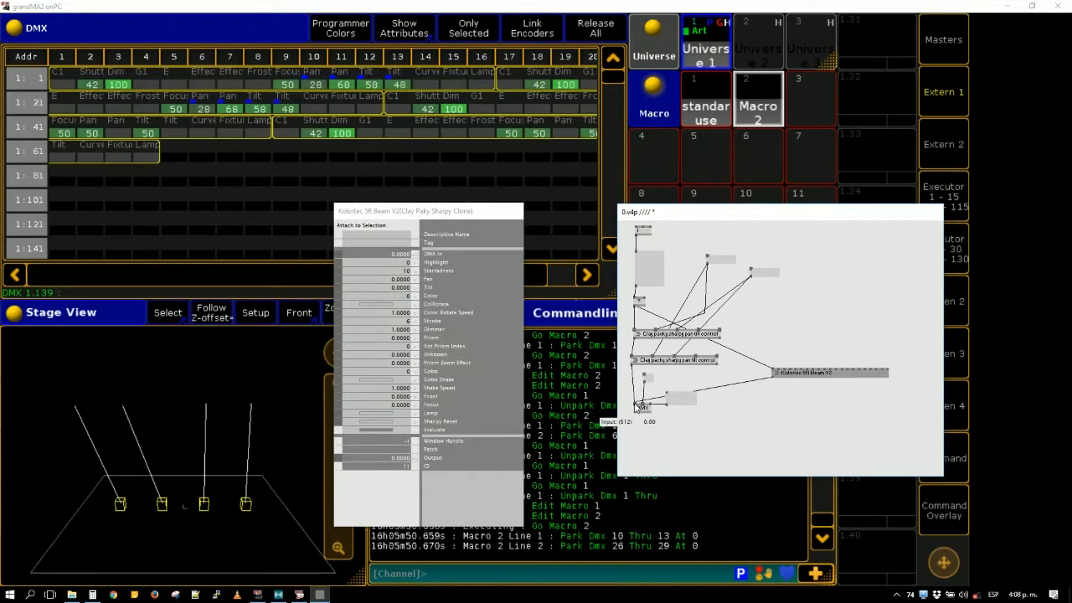
left_click(634, 406)
left_click_drag(641, 406, 643, 429)
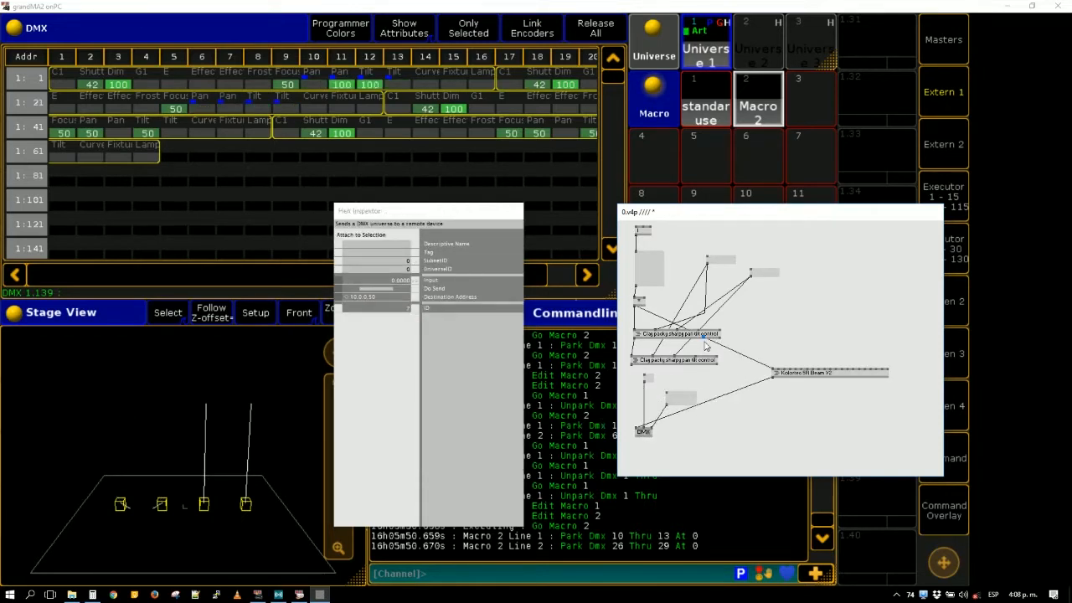
- Delete both sharpy pan tilt subpatches and their two value boxes, and place the Kolortec subpatch above the DMX node
left_click(705, 347)
left_click(706, 335)
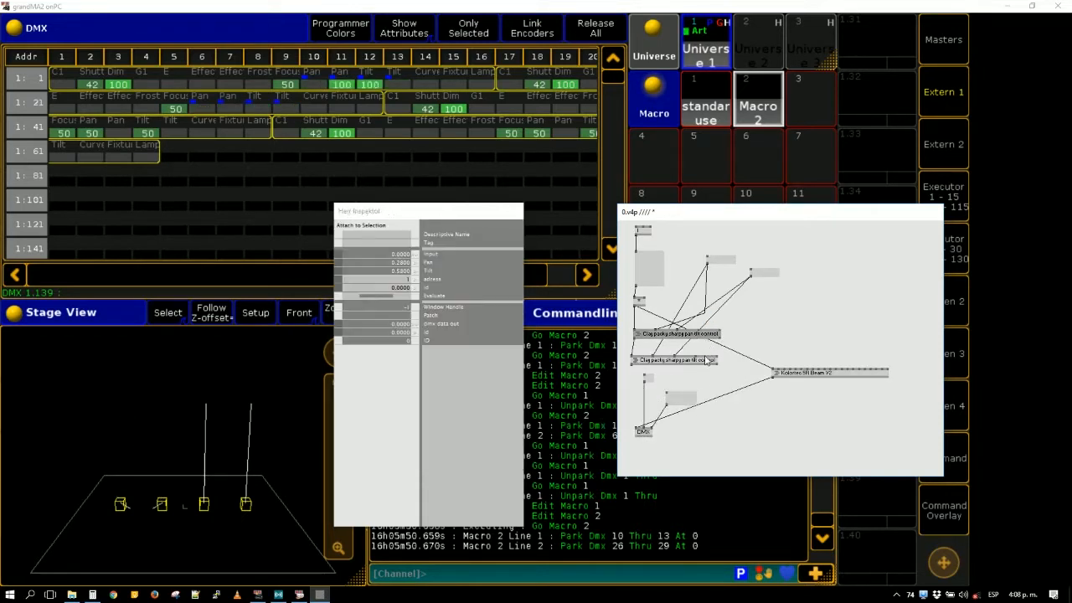
key("Delete")
left_click(702, 360)
key("Delete")
left_click(595, 331)
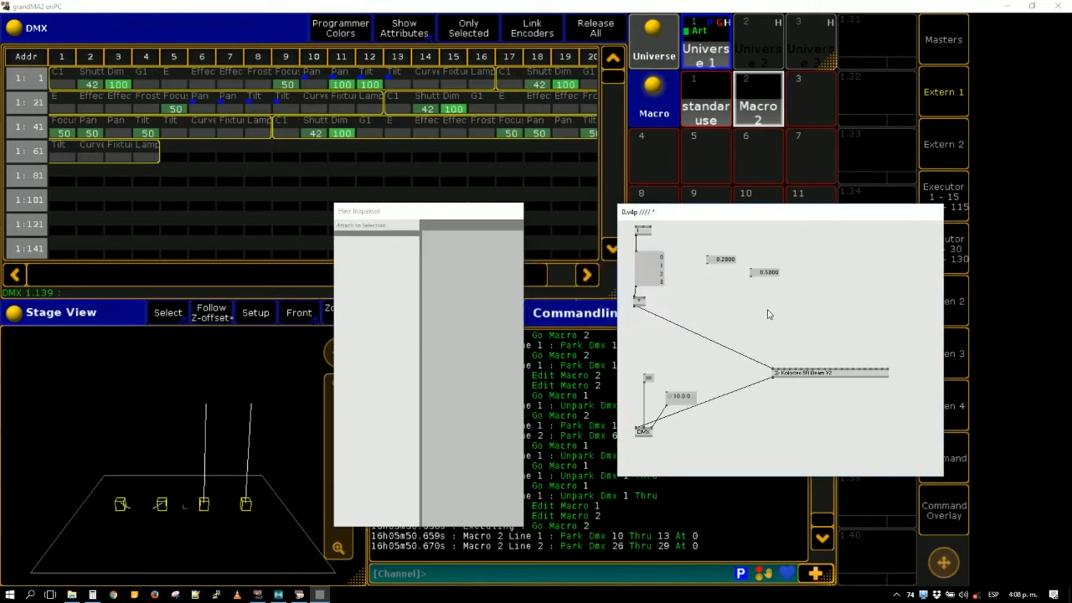
left_click_drag(769, 311, 718, 257)
key("Delete")
left_click_drag(789, 377, 667, 348)
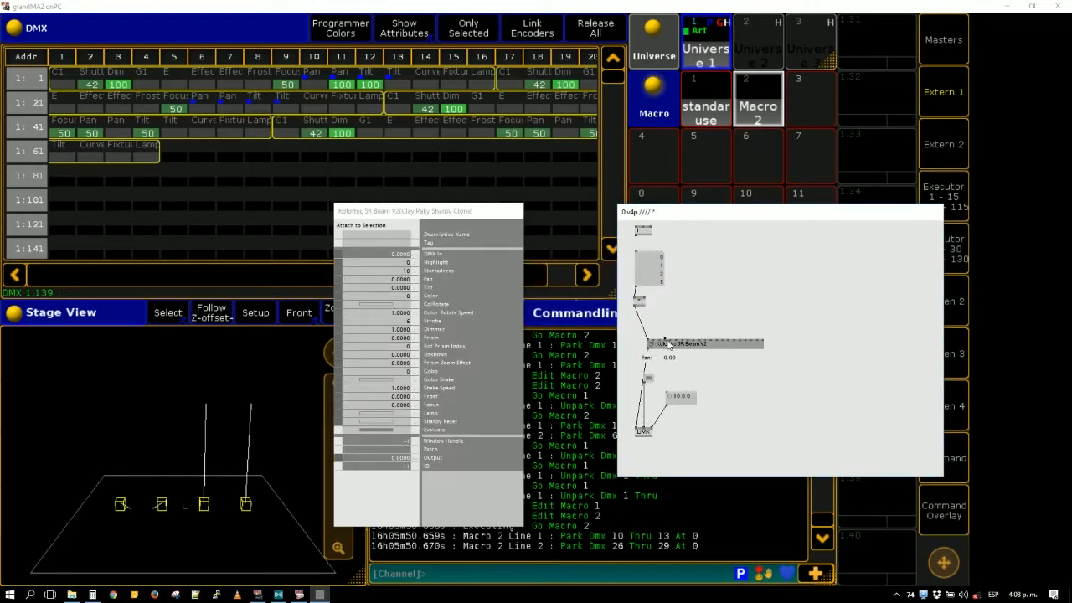
- Create a 2D vector integer box linked to the Kolortec subpatch's Startadress input and set its values to 1 and 17
left_click(661, 341)
middle_click(688, 296)
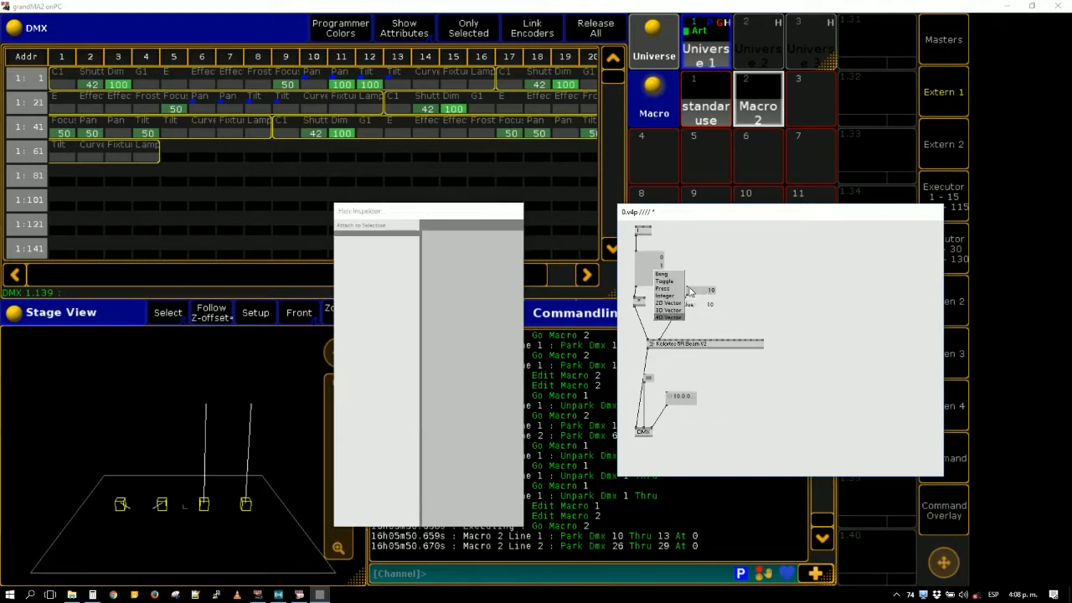
left_click(668, 302)
type("1")
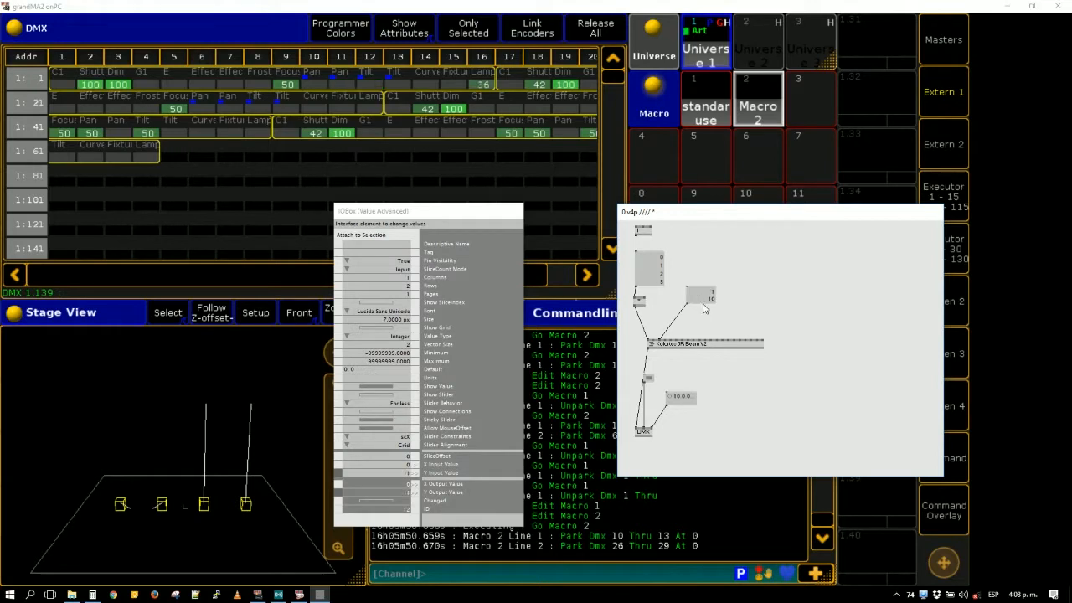
double_click(704, 306)
left_click(706, 296)
double_click(706, 298)
type("17")
left_click(785, 316)
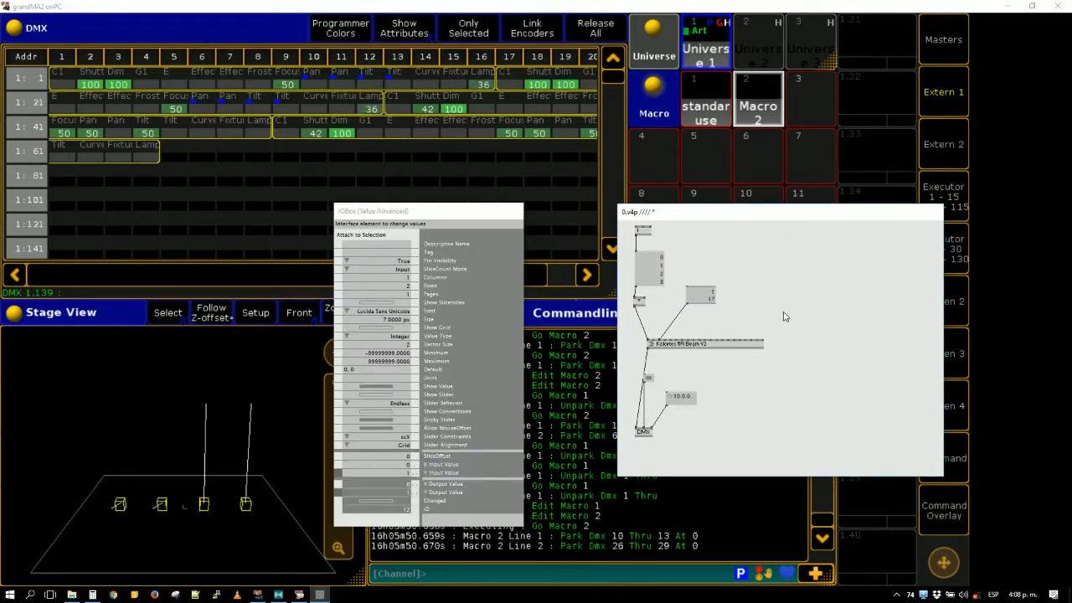
- Create value boxes linked to the Kolortec subpatch's Pan and Tilt inputs and set them to 0.31 and 0.38
left_click(667, 340)
middle_click(762, 290)
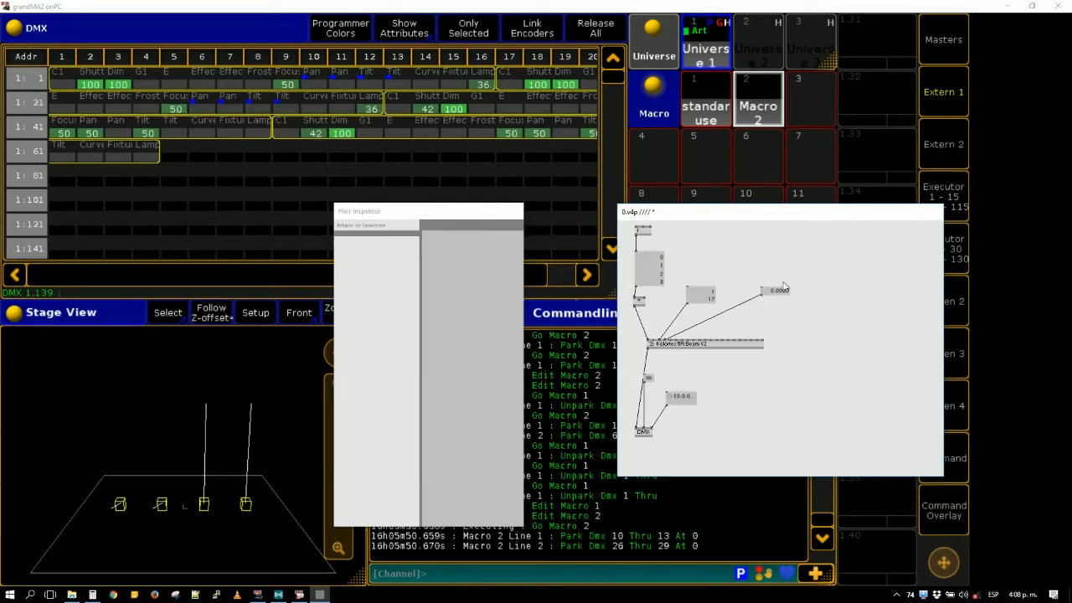
left_click_drag(785, 292, 785, 273)
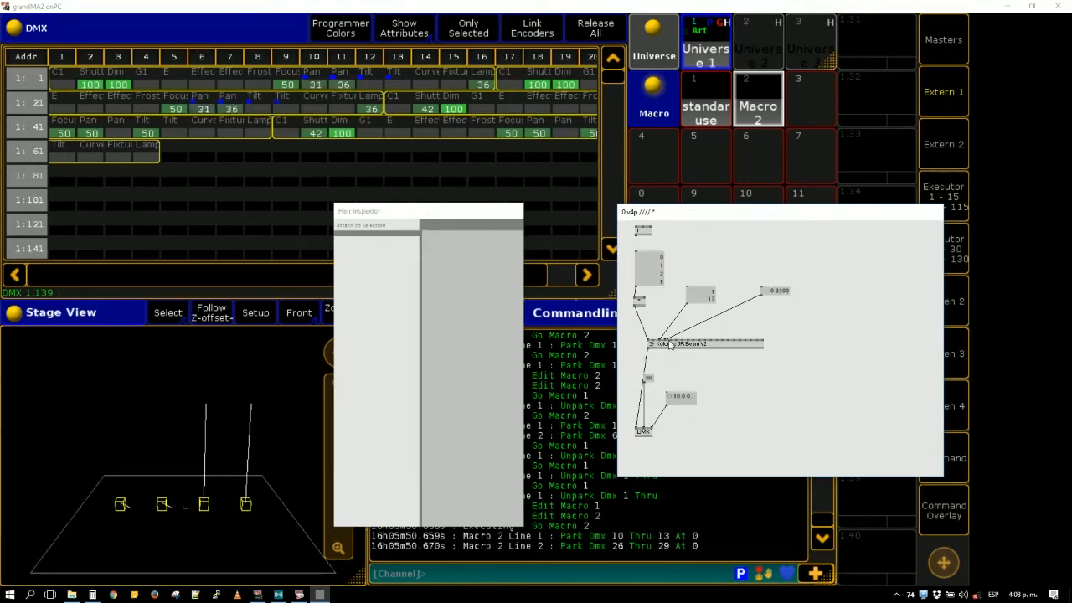
left_click(672, 341)
middle_click(804, 290)
left_click_drag(823, 293, 823, 283)
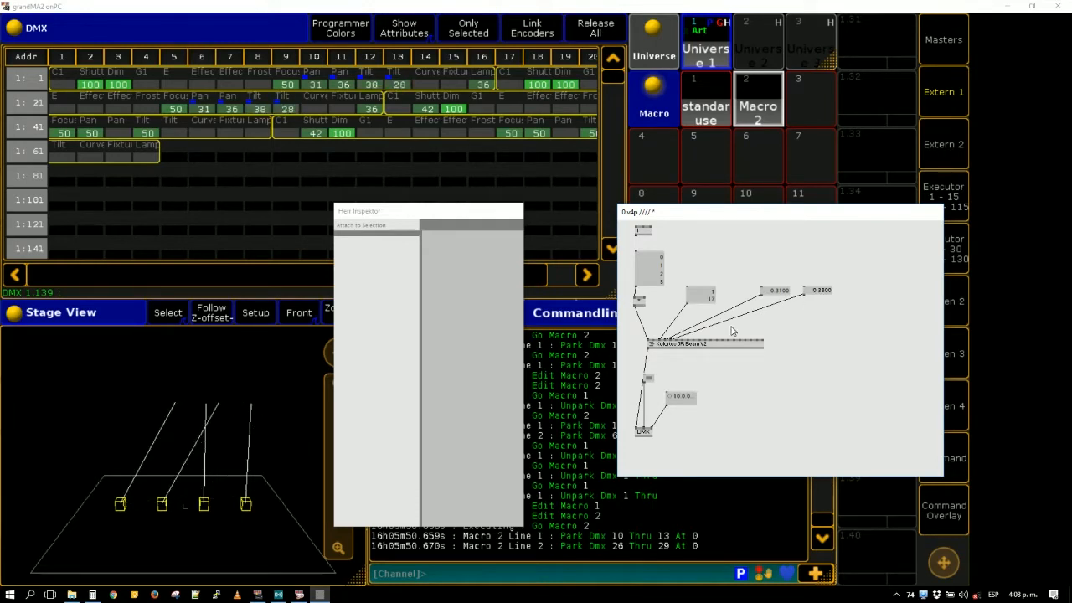
- Rearrange the patch by moving the start address, Pan and Tilt boxes and shifting the Kolortec subpatch
left_click_drag(708, 294, 717, 264)
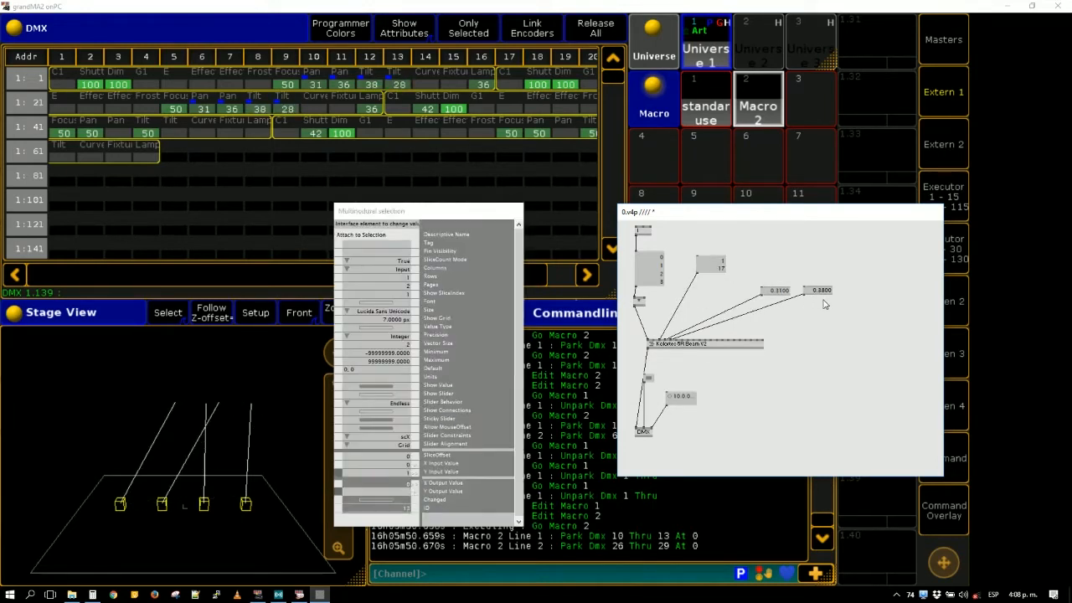
left_click_drag(819, 292, 773, 306)
left_click_drag(718, 345, 738, 357)
left_click_drag(853, 380, 885, 398)
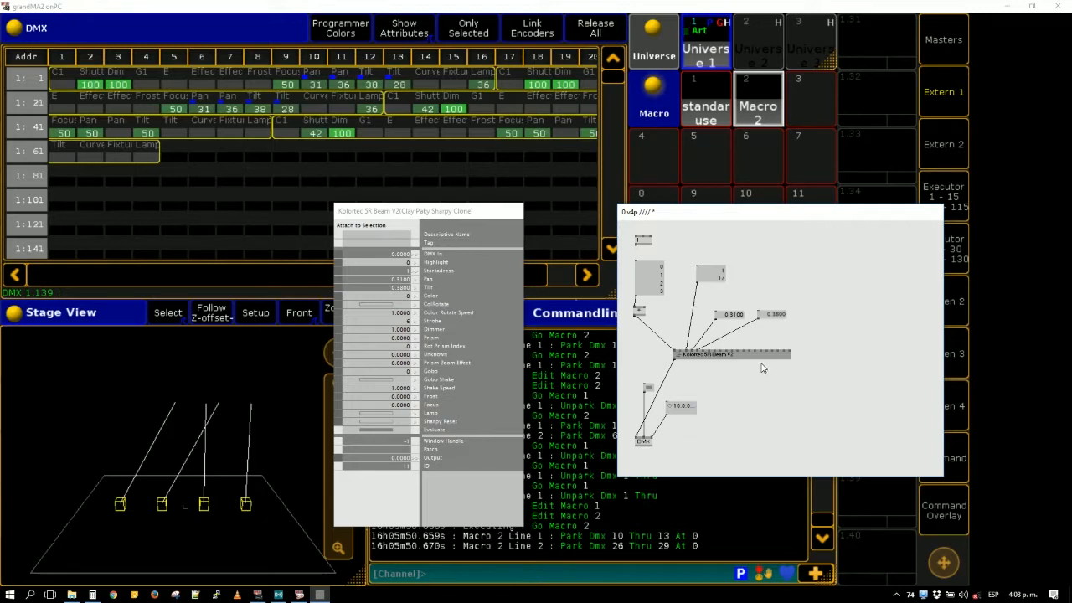
middle_click(814, 339)
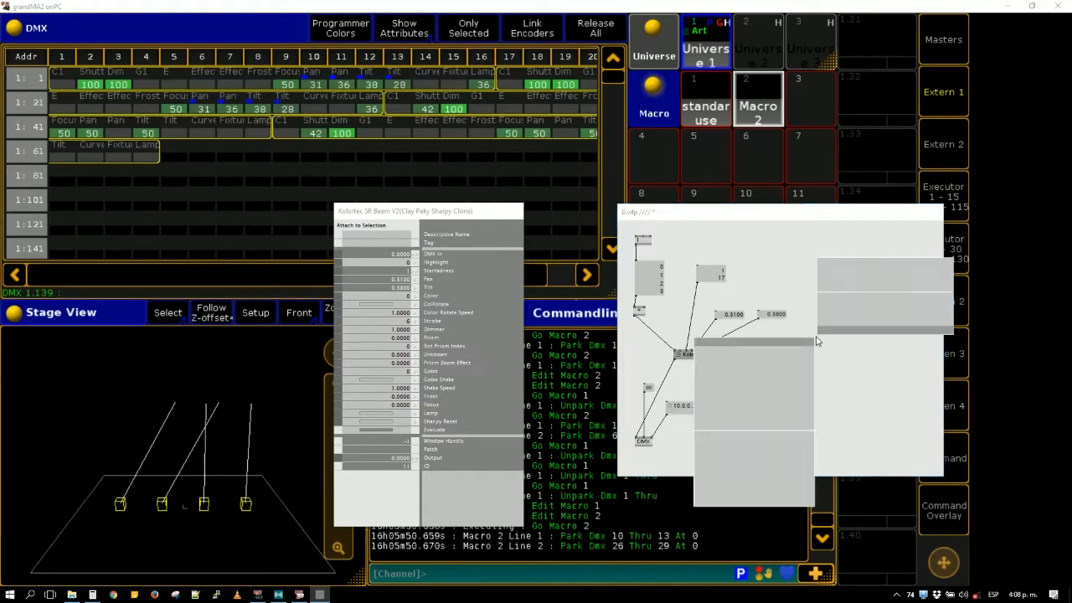
left_click(848, 278)
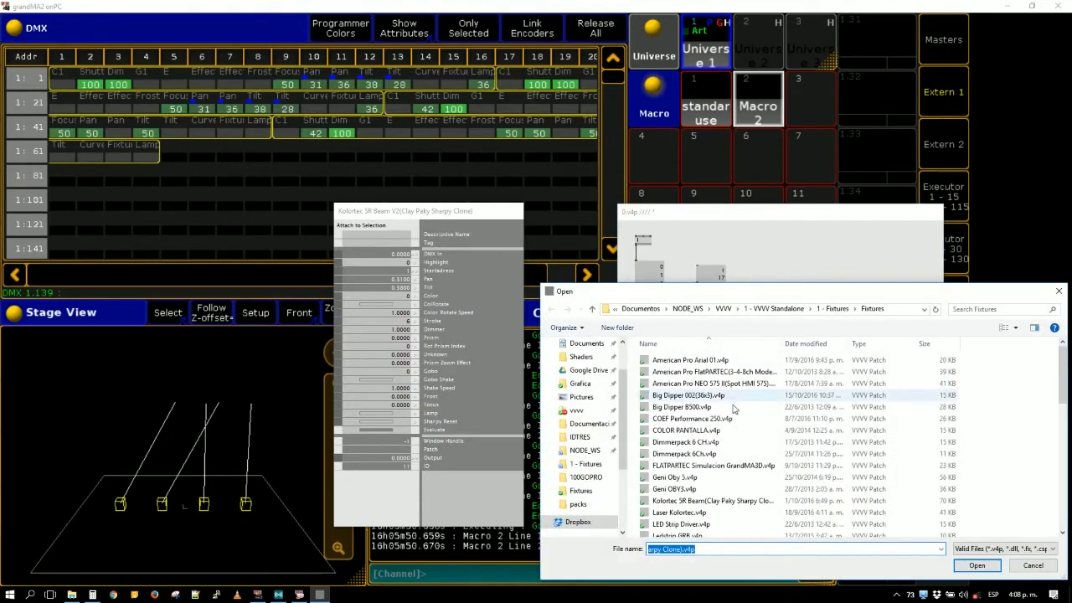
left_click(1031, 566)
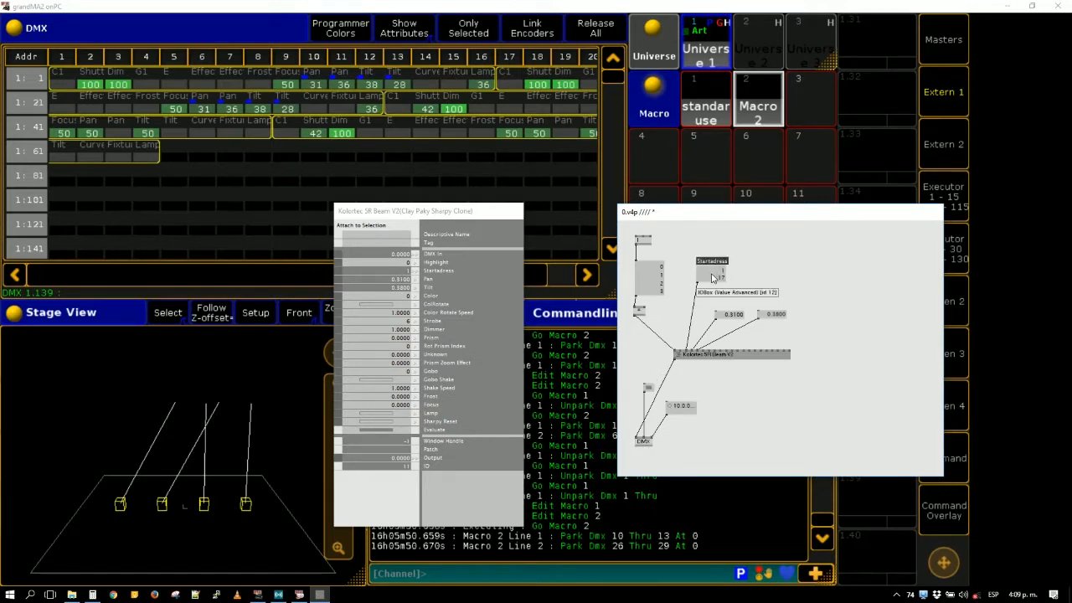
- Set the Startadress box to 4 rows and reposition it above the Kolortec subpatch
left_click_drag(715, 281, 719, 269)
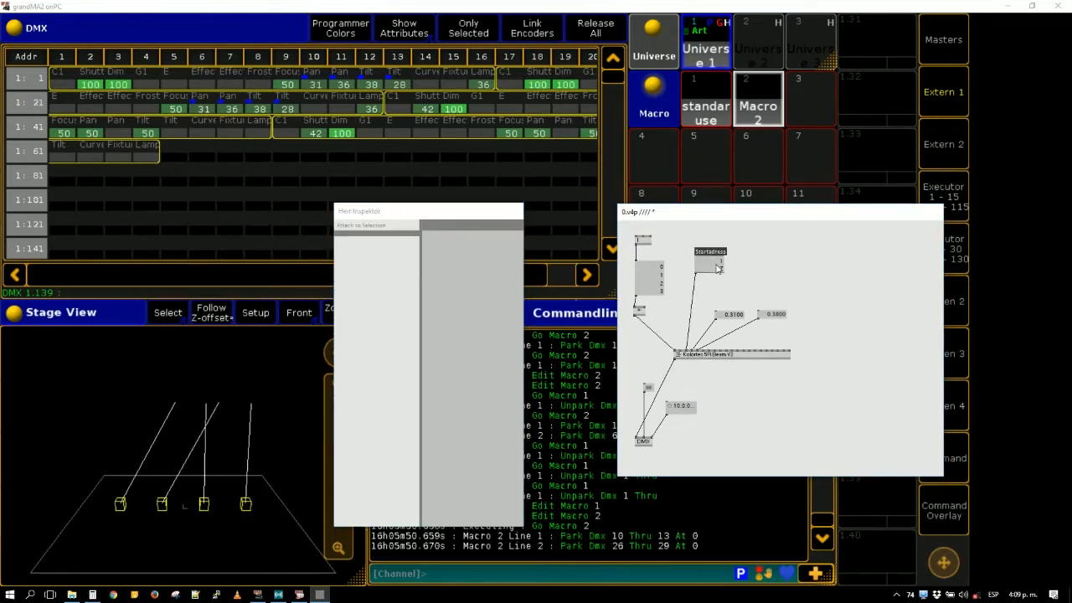
double_click(396, 286)
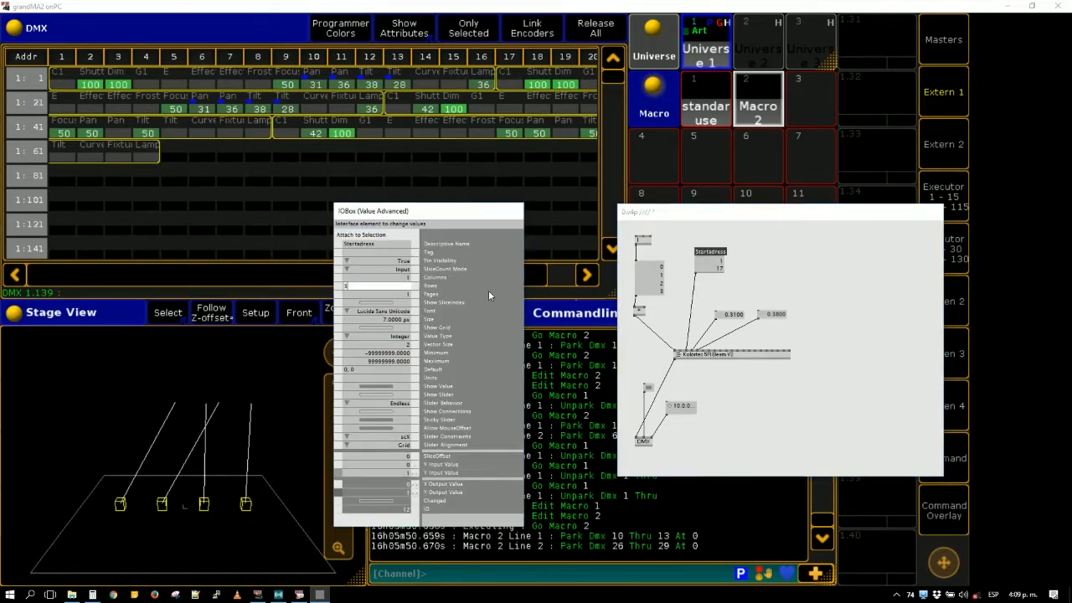
type("1")
key("Return")
left_click(727, 289)
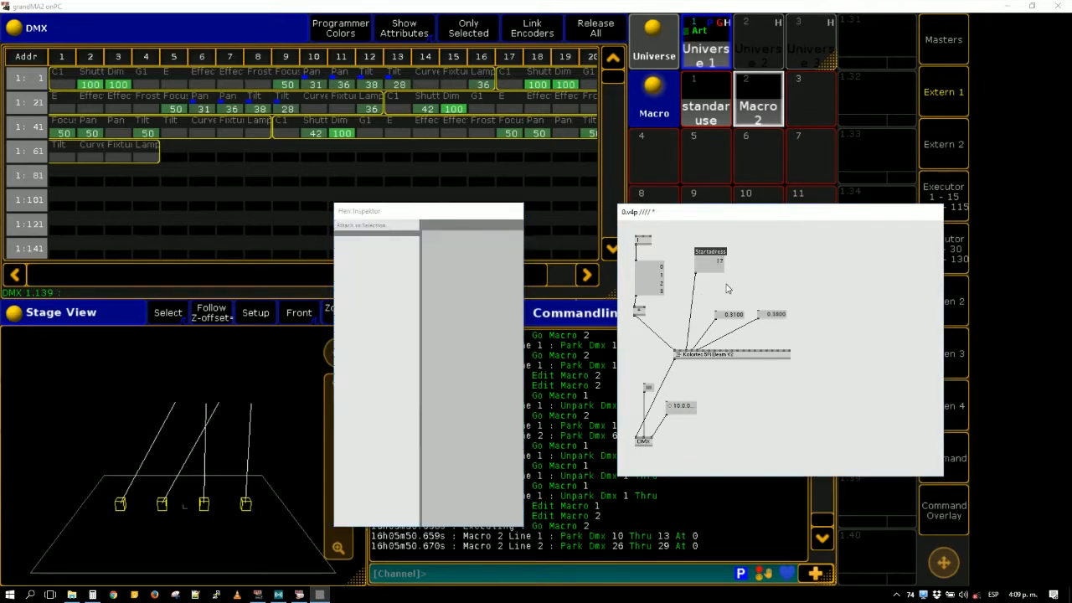
left_click(719, 268)
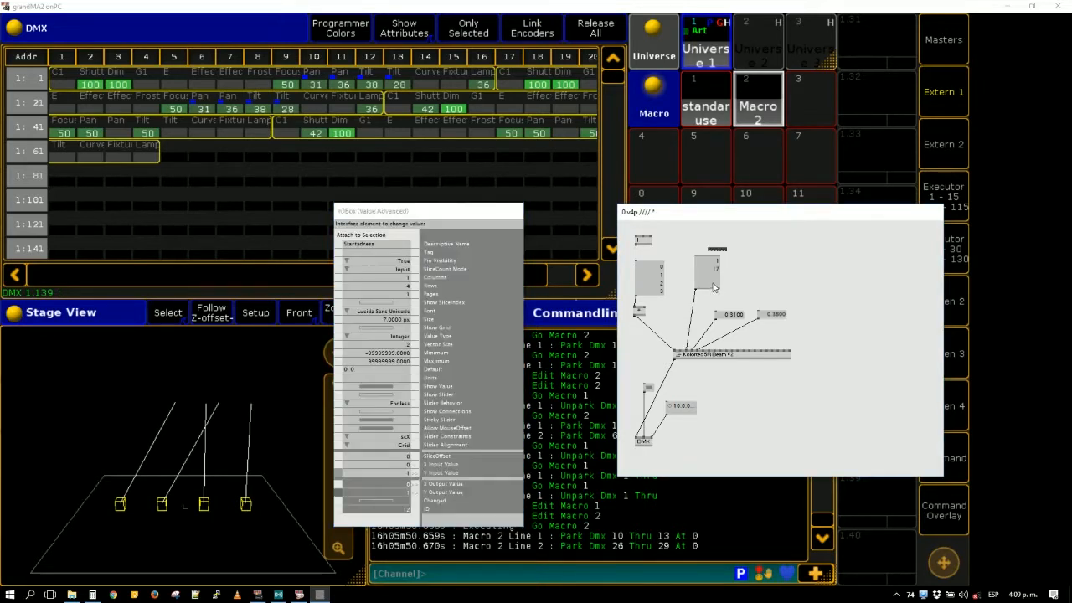
left_click_drag(704, 283, 716, 277)
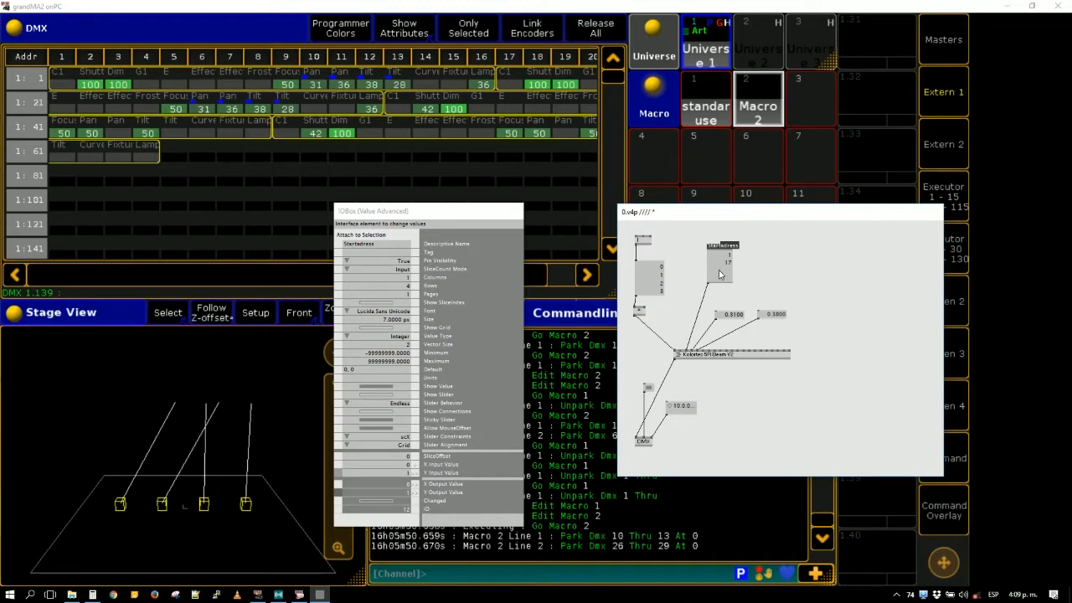
- Set the Startadress box's SliceCount Mode to Maximum
left_click(742, 276)
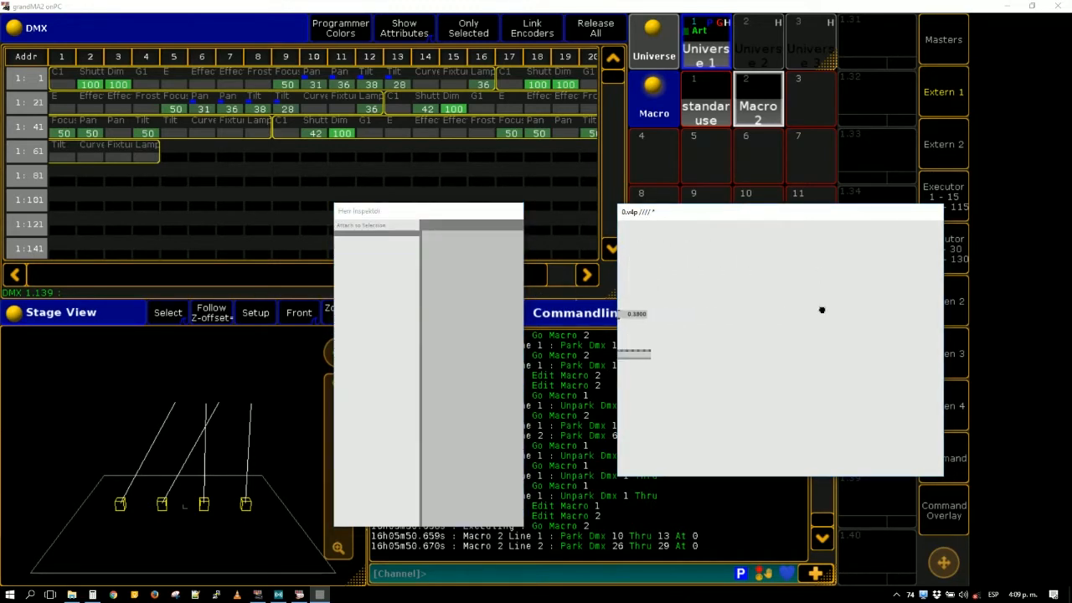
left_click(719, 276)
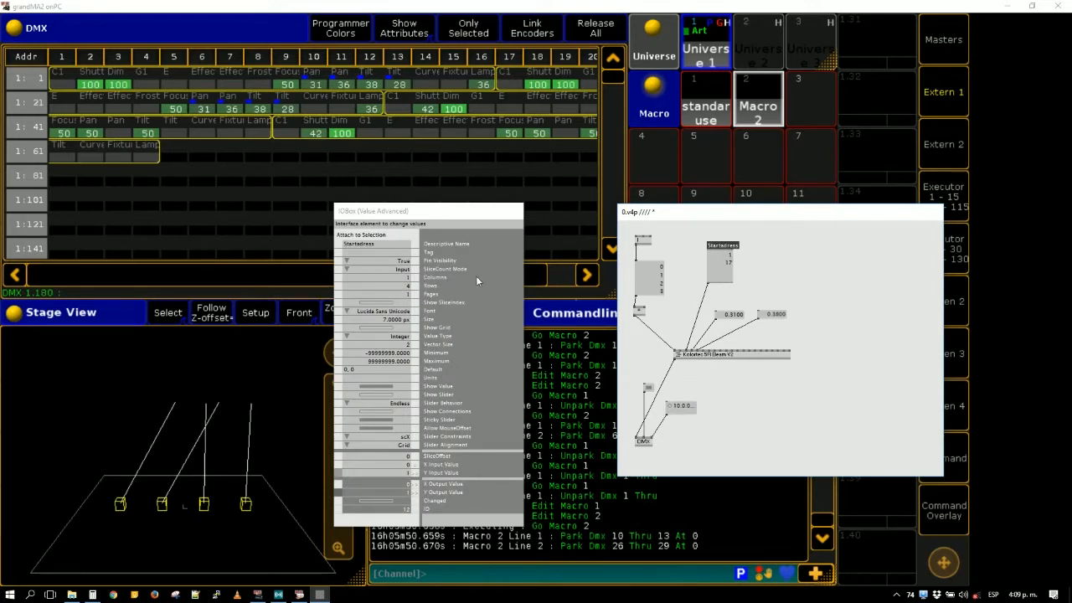
left_click(743, 285)
left_click(723, 276)
right_click(403, 271)
left_click(382, 287)
left_click(781, 285)
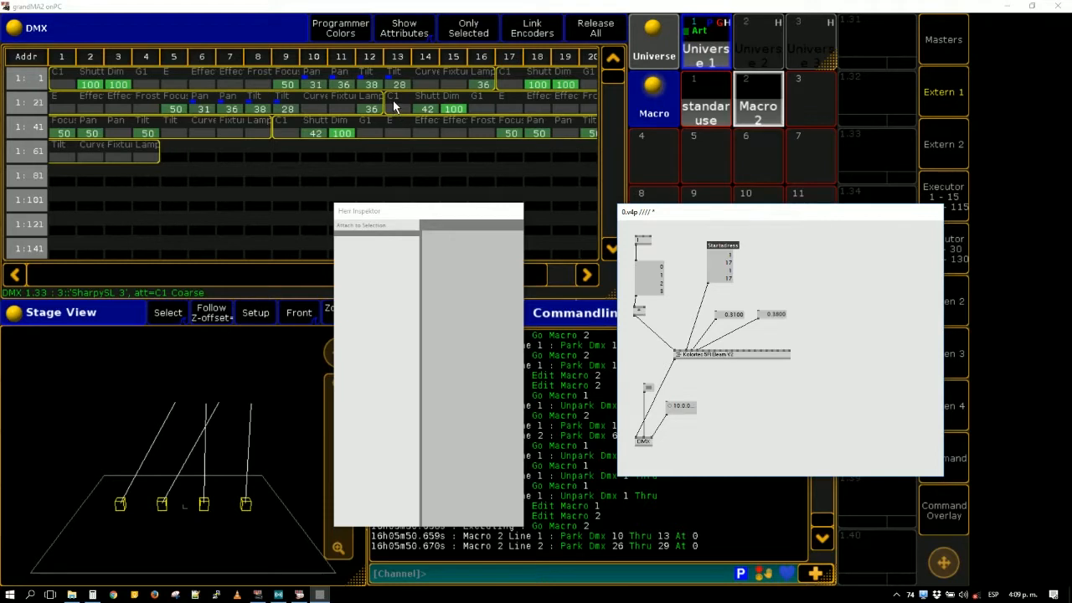
- Set the third and fourth start addresses in the Startadress box to 33 and 49
left_click(711, 269)
type("33")
key("Return")
double_click(729, 280)
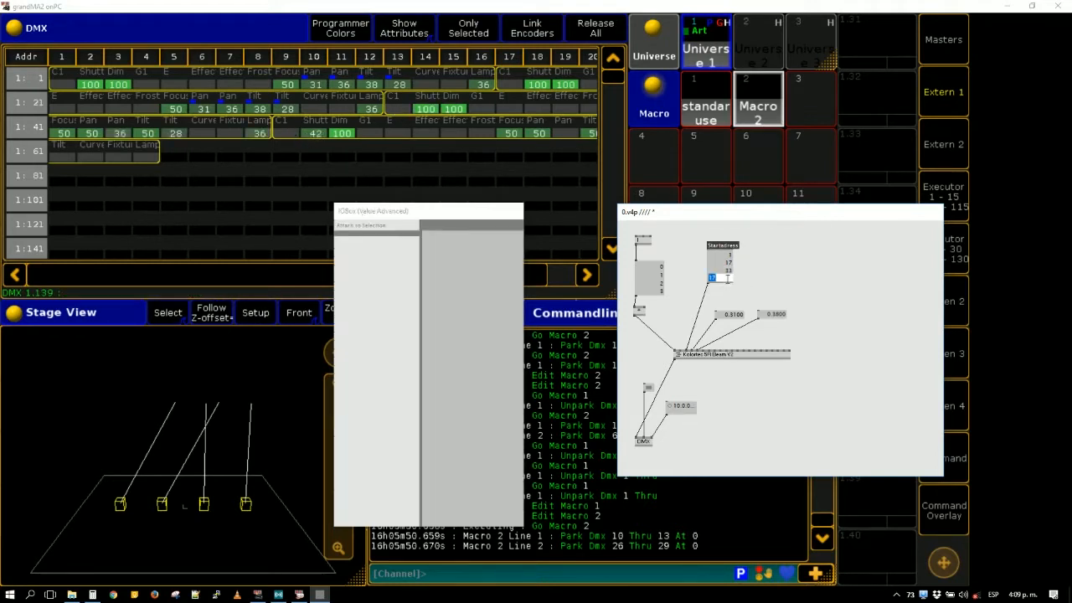
type("49")
key("Return")
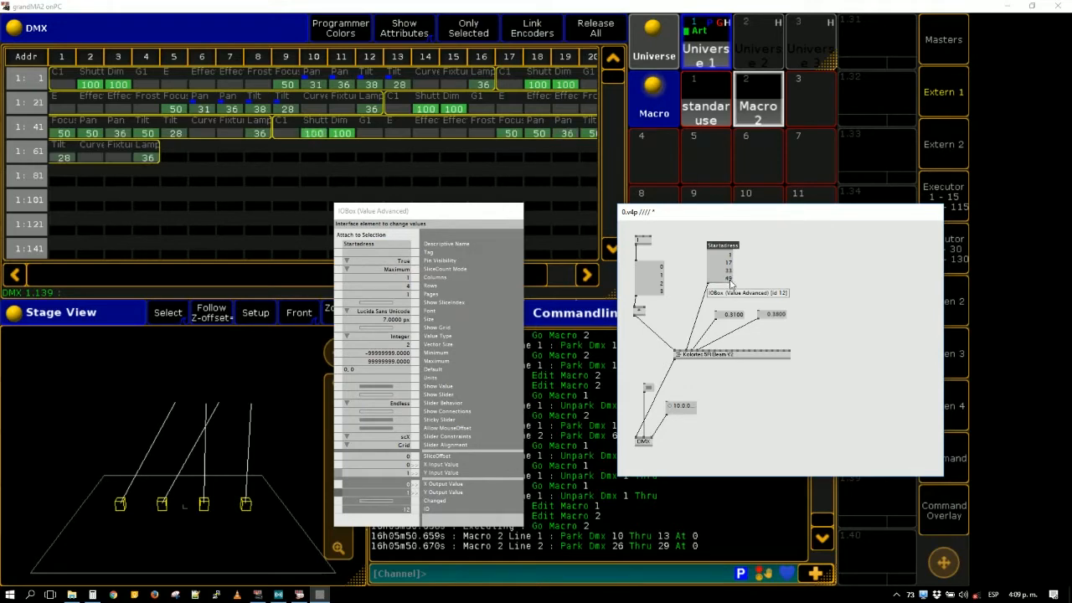
- Close the inspector, switch to grandMA2 onPC and run the command "park dmx 1 thru at 0"
left_click(492, 217)
key("alt+3")
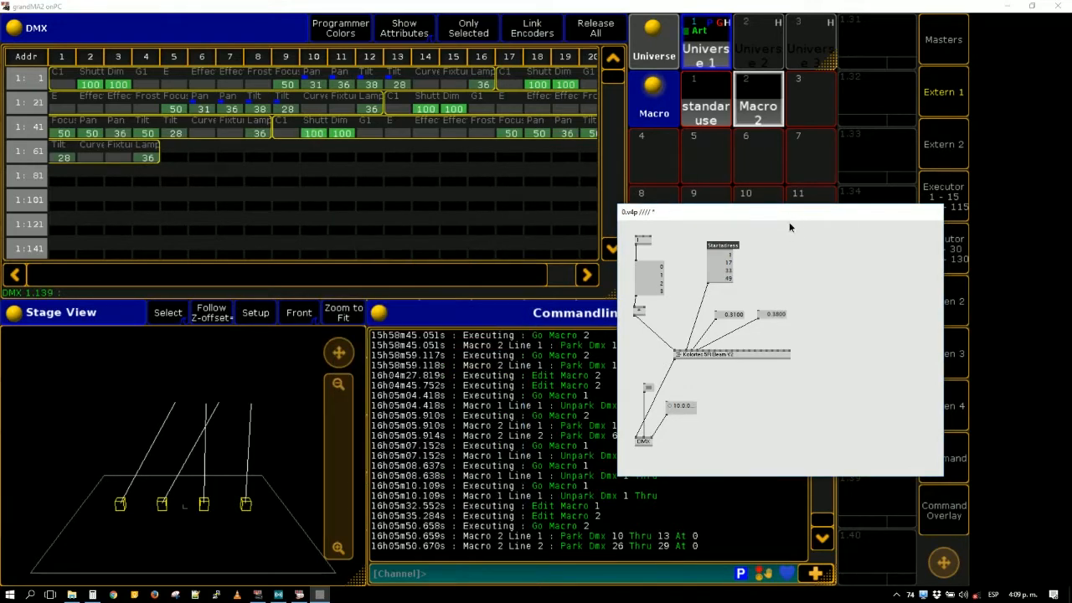
left_click(562, 571)
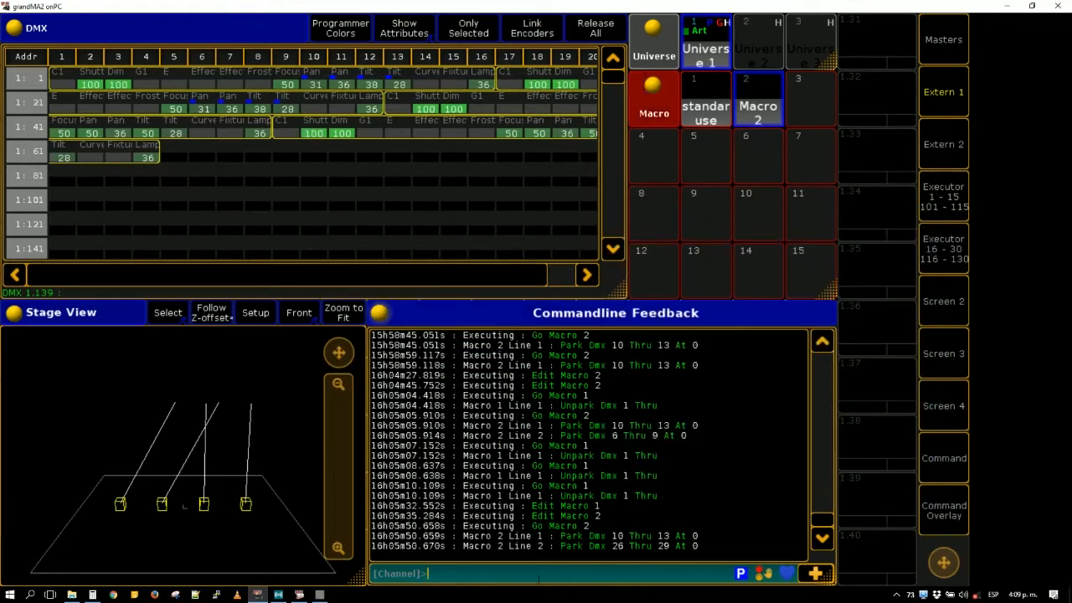
type("park dmx 1 thru at 0")
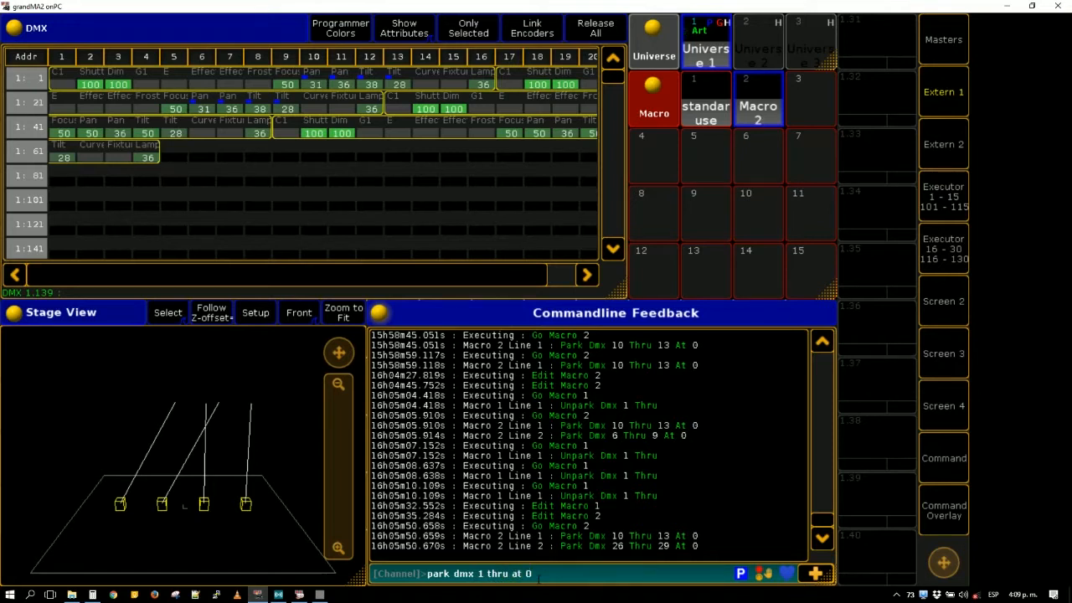
key("Return")
- Switch back to the vvvv patch and set Pan to 0.17 and Tilt to 0.72
key("alt+Tab")
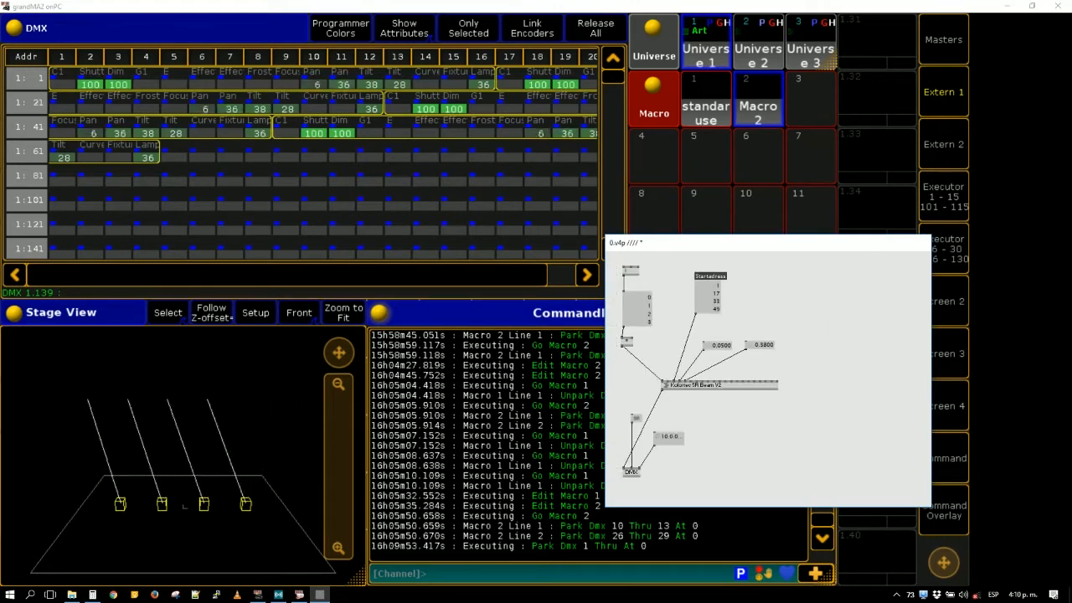
left_click_drag(721, 345, 764, 317)
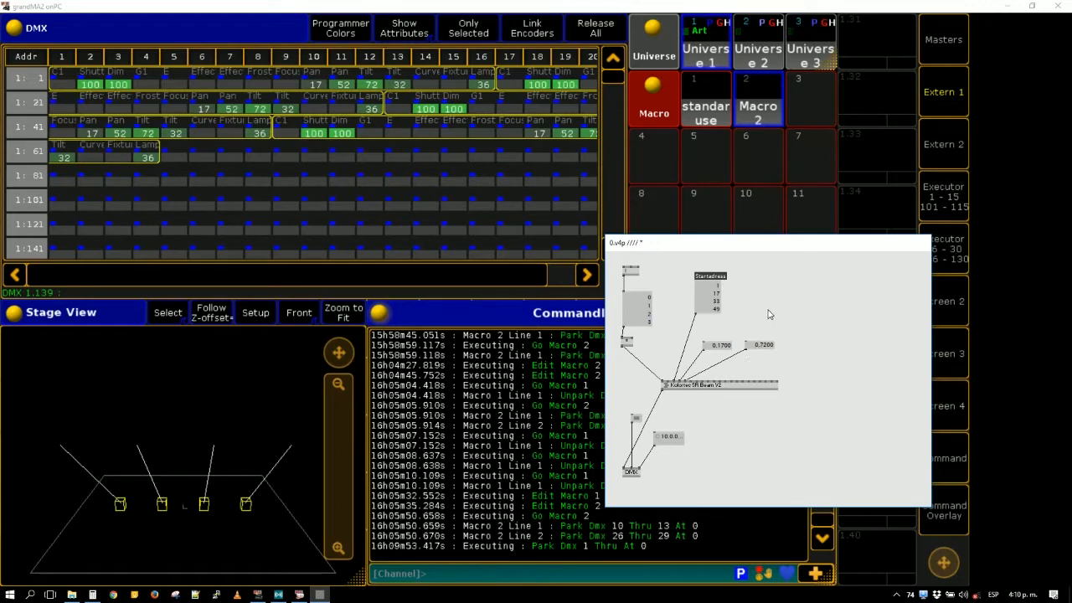
- Add WaveShaper and LFO nodes, link the LFO to the WaveShaper, and place the WaveShaper beneath it
double_click(763, 309)
type("wa")
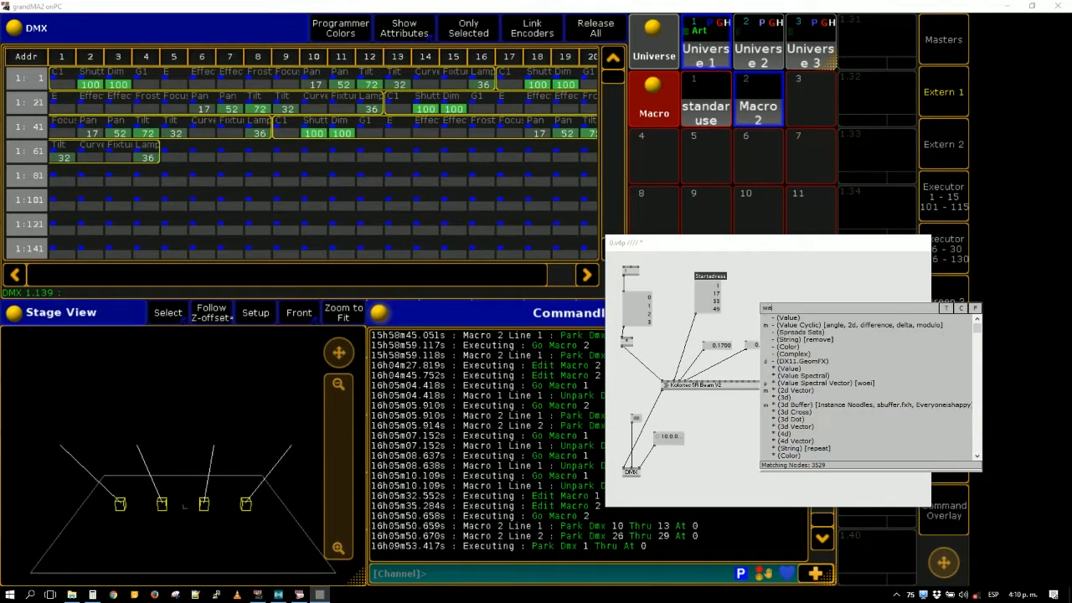
type("ves")
key("Escape")
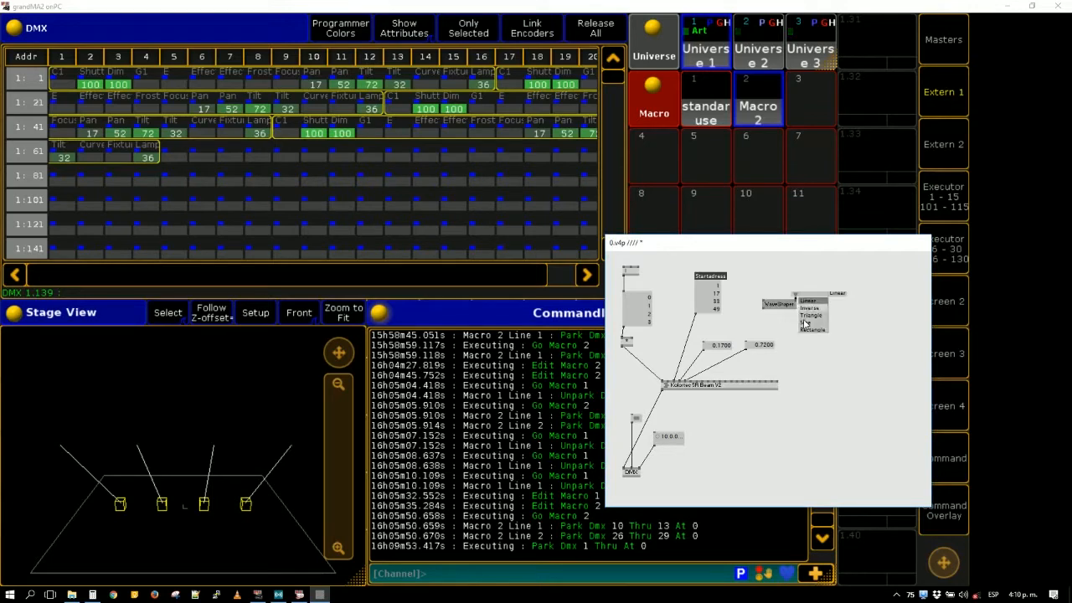
double_click(812, 293)
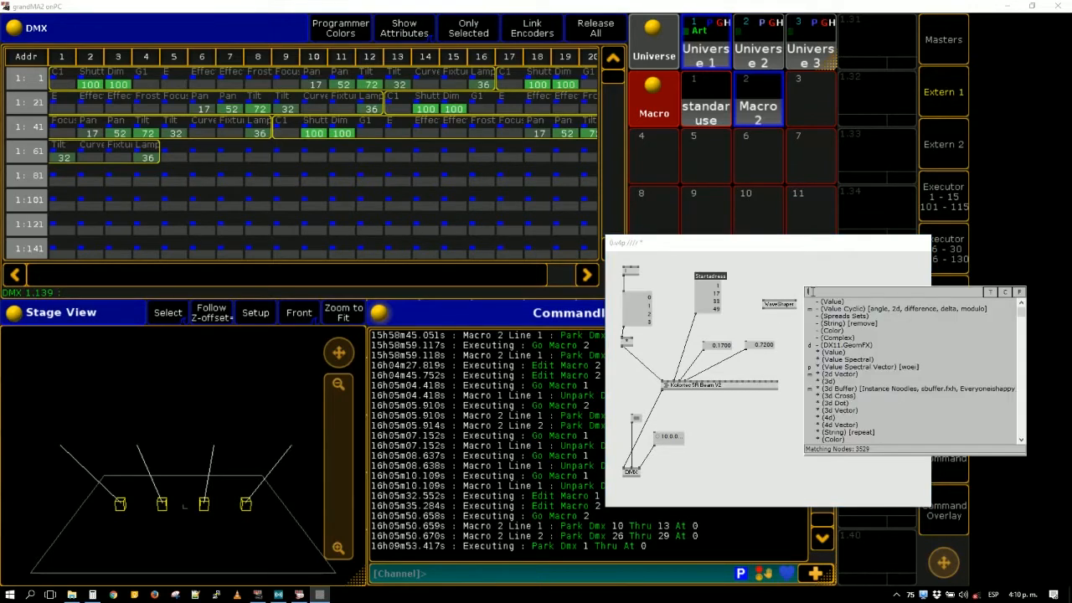
type("lfo")
left_click(818, 304)
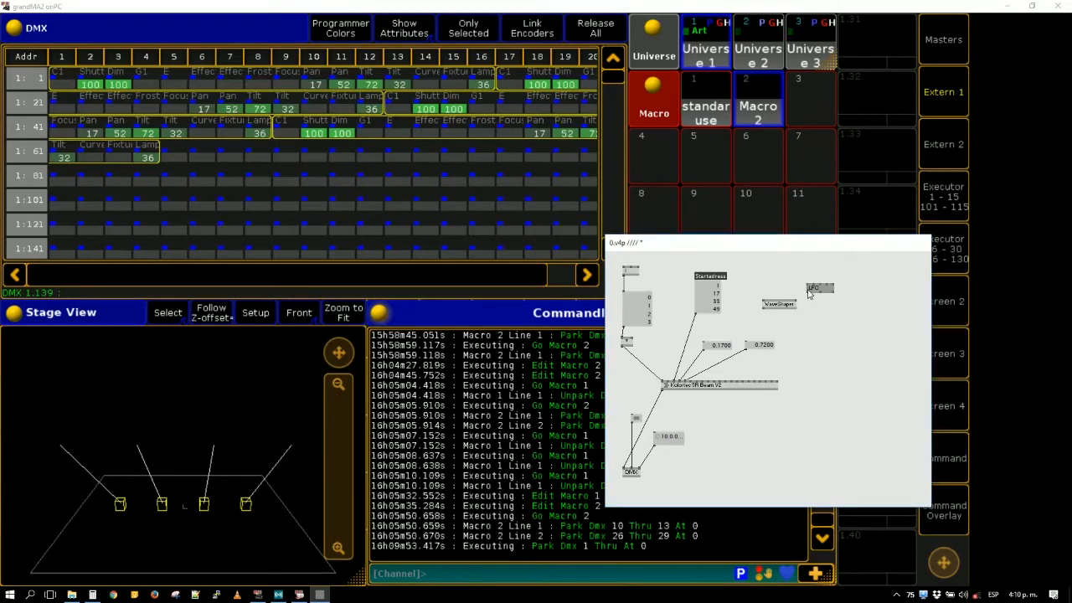
left_click(809, 293)
left_click(765, 302)
left_click_drag(783, 305, 822, 308)
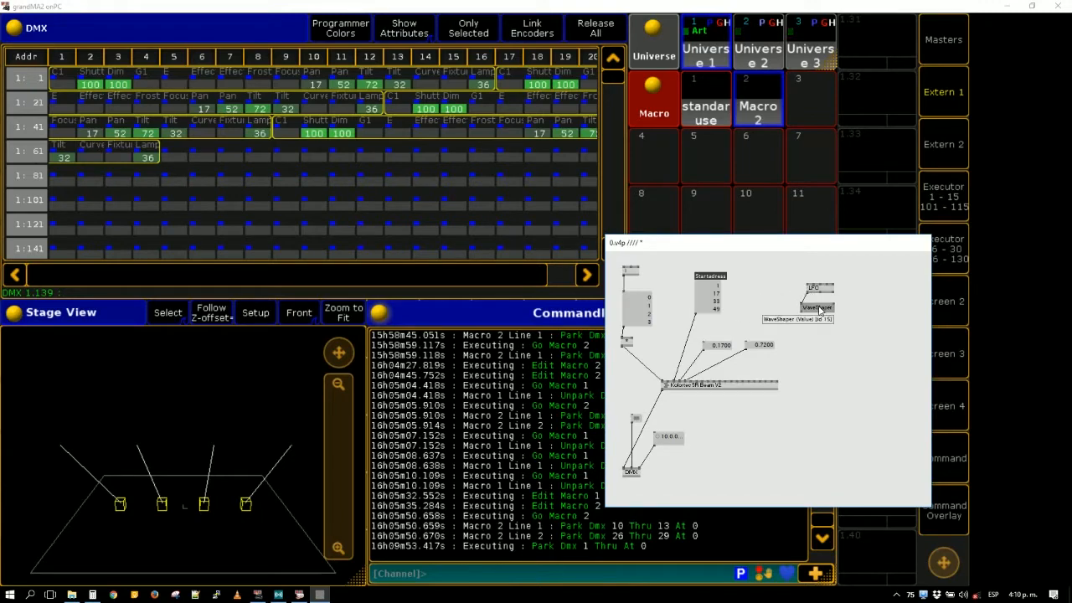
- Try to add a LinearSpread node below the WaveShaper
double_click(810, 332)
type("lin")
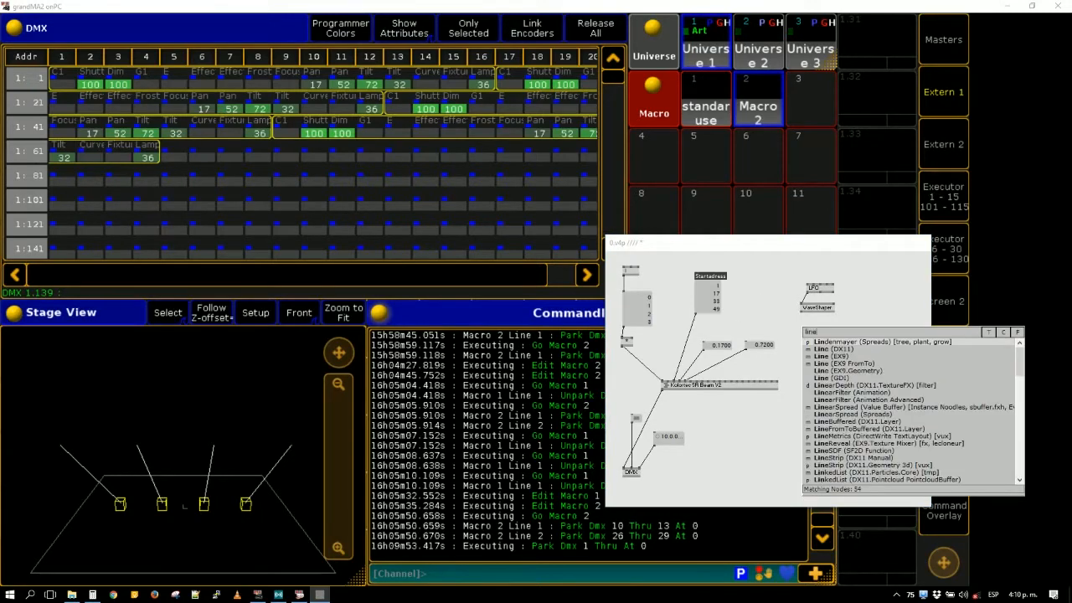
type("eats")
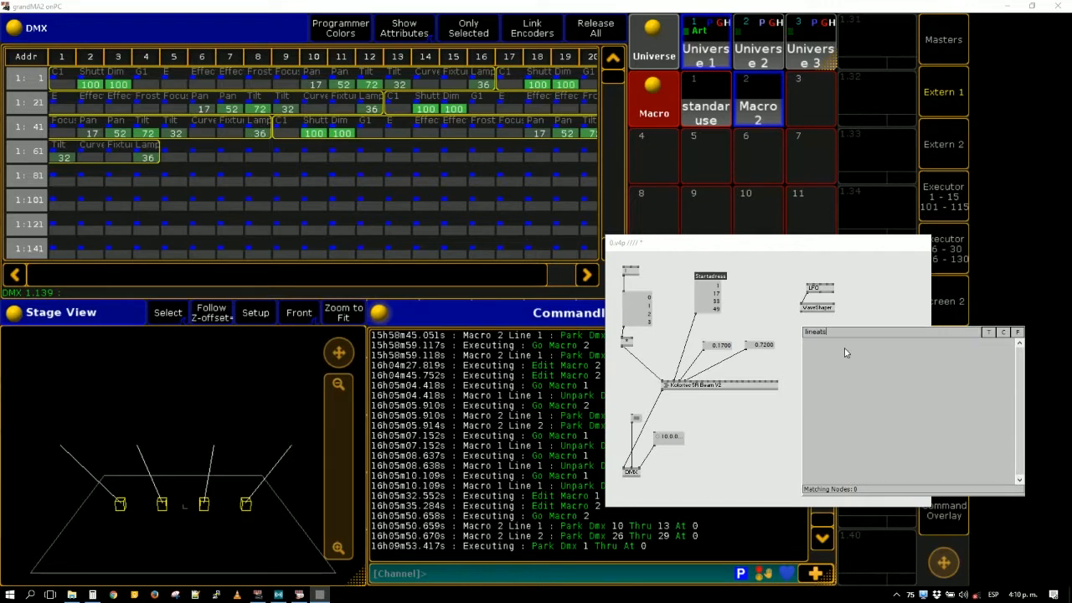
key("BackSpace")
key("BackSpace")
type("rs")
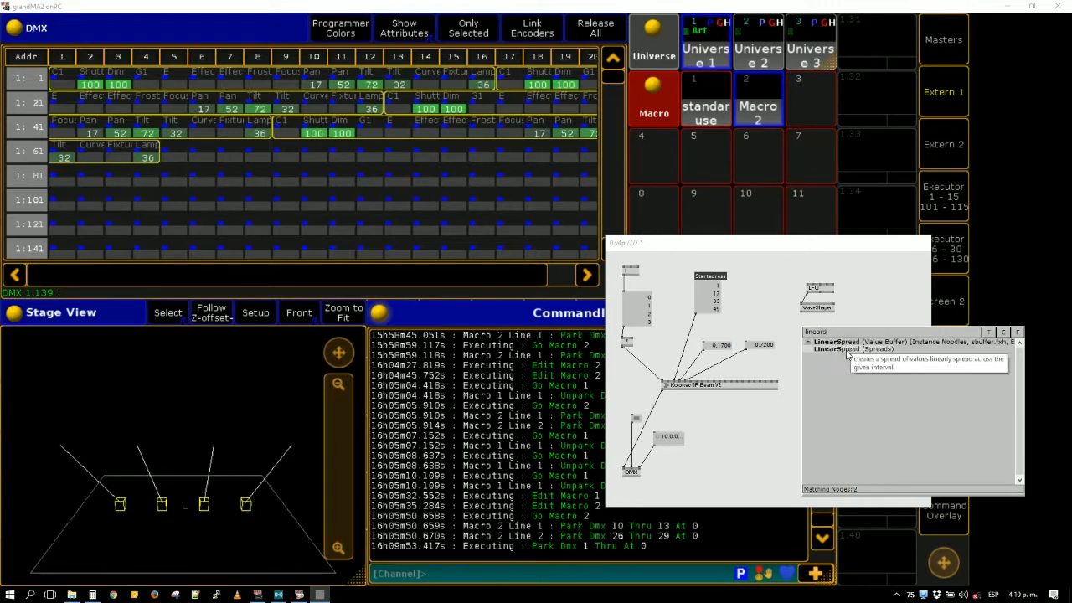
key("Escape")
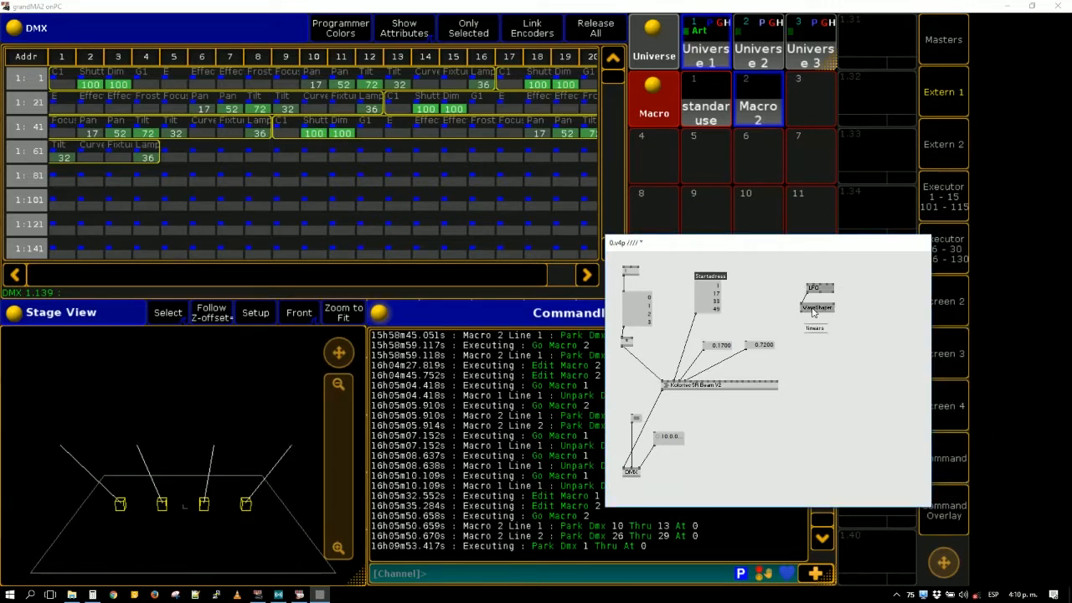
- Replace the LFO, WaveShaper and unfinished "linears" nodes with a CircularSpread node
double_click(811, 315)
type("circular")
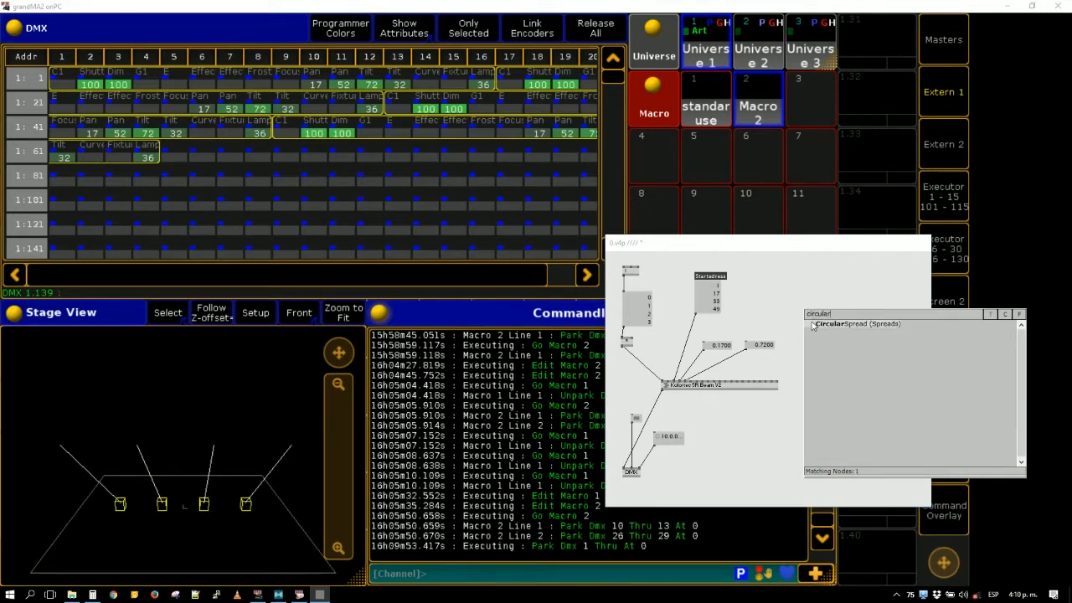
left_click(813, 325)
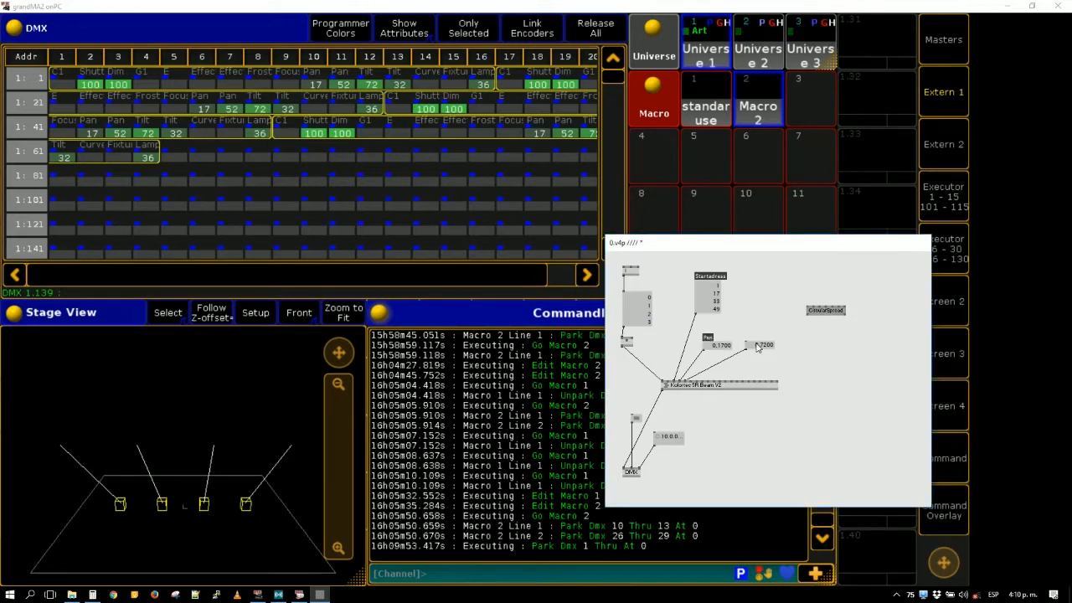
- Link the CircularSpread node's two outputs to the Pan and Tilt value boxes, and move the nodes into line
left_click(809, 315)
left_click(704, 342)
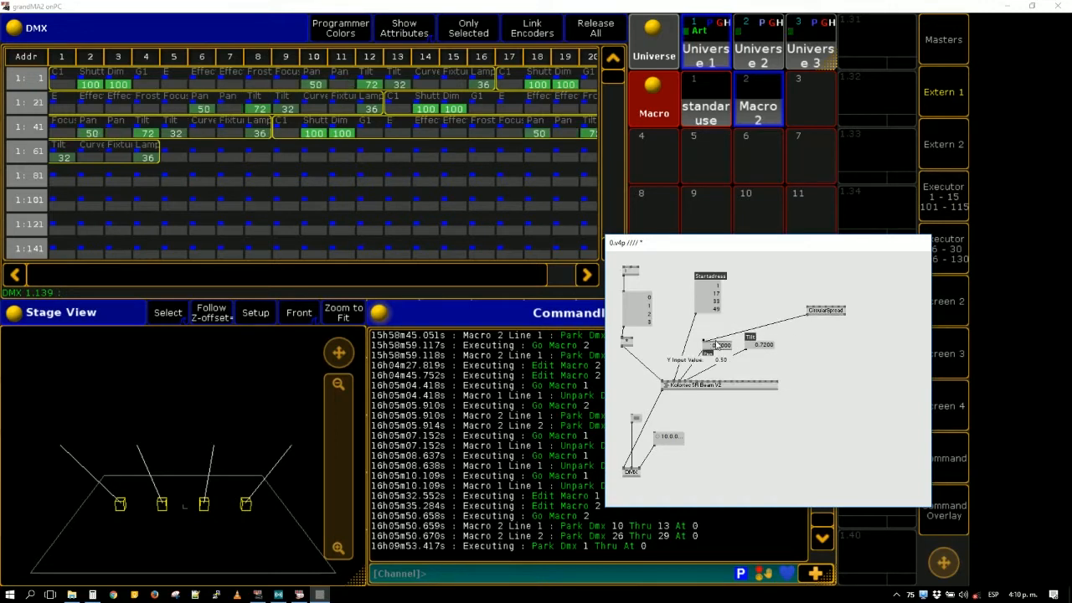
left_click_drag(770, 342, 776, 304)
left_click(781, 323)
left_click(779, 341)
- Add an LFO node above the CircularSpread node and set the CircularSpread's Spread Count to 4
double_click(779, 286)
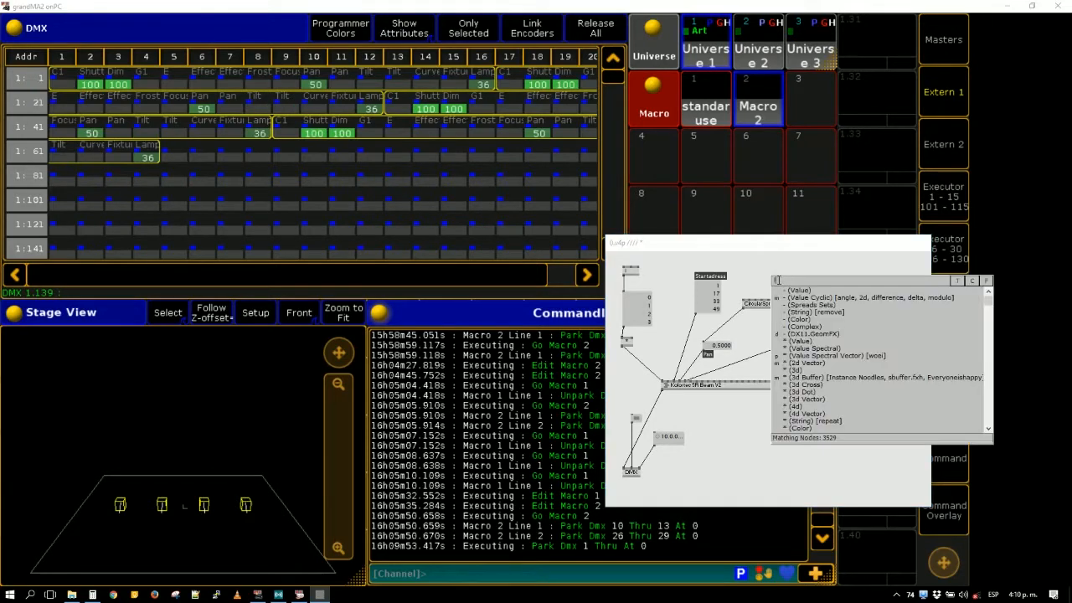
type("lfo")
key("Return")
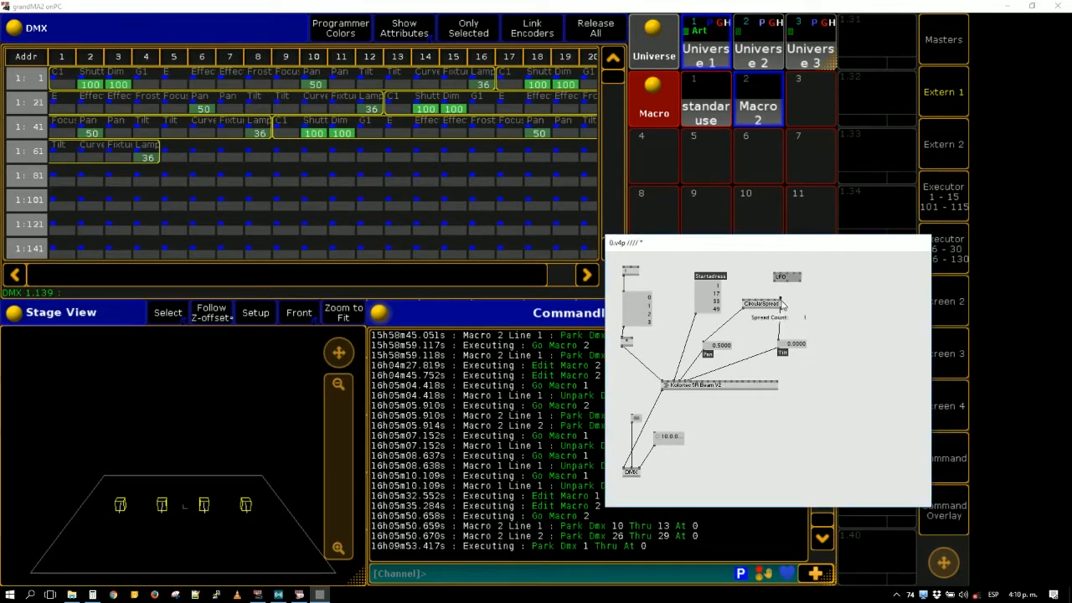
type("4")
key("Return")
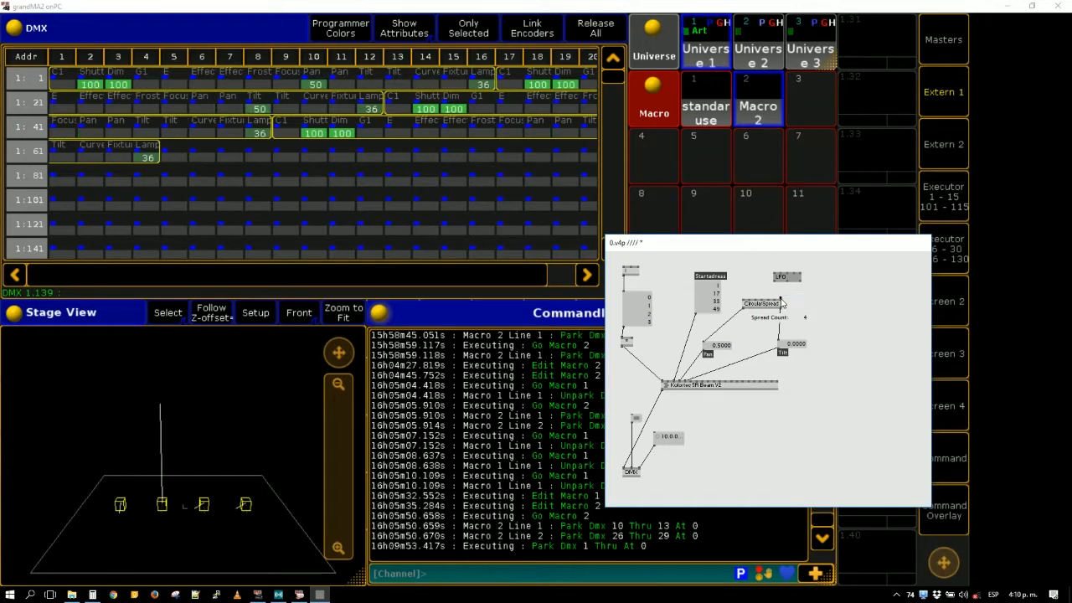
- Link the LFO's output to the CircularSpread's Phase input, reset the CircularSpread's Input X to 0, and change the LFO's Period
left_click(776, 283)
left_click(757, 300)
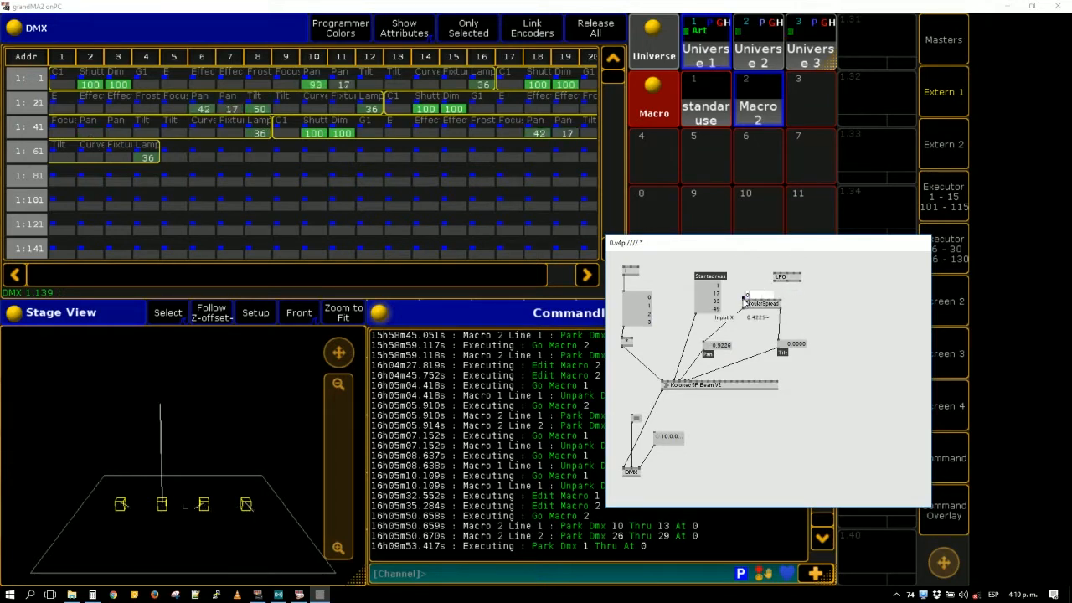
key("Return")
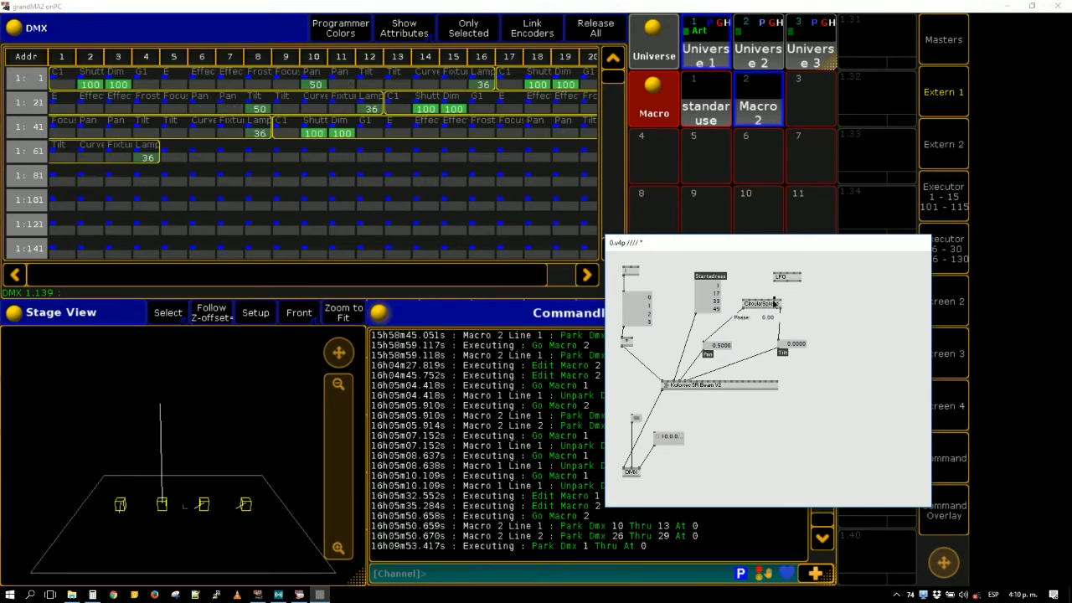
left_click(775, 301)
left_click(775, 282)
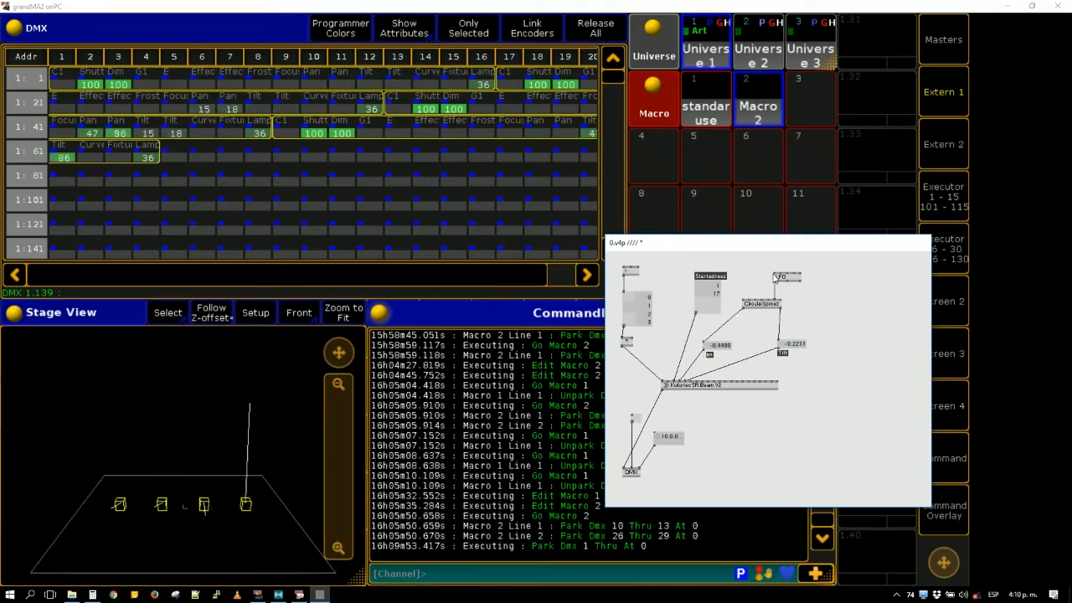
right_click(774, 273)
type("1")
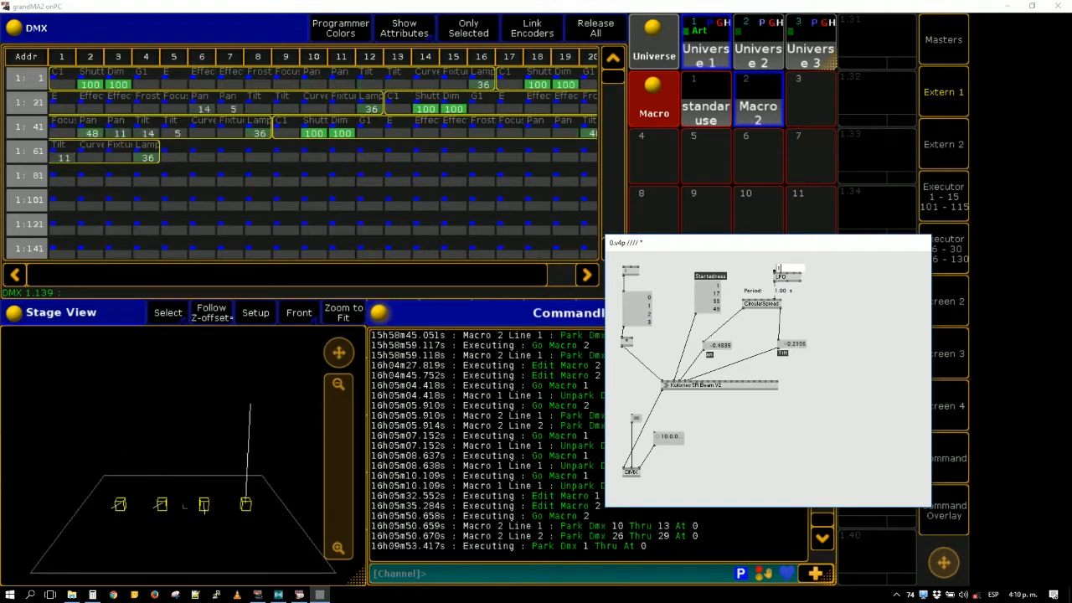
key("Return")
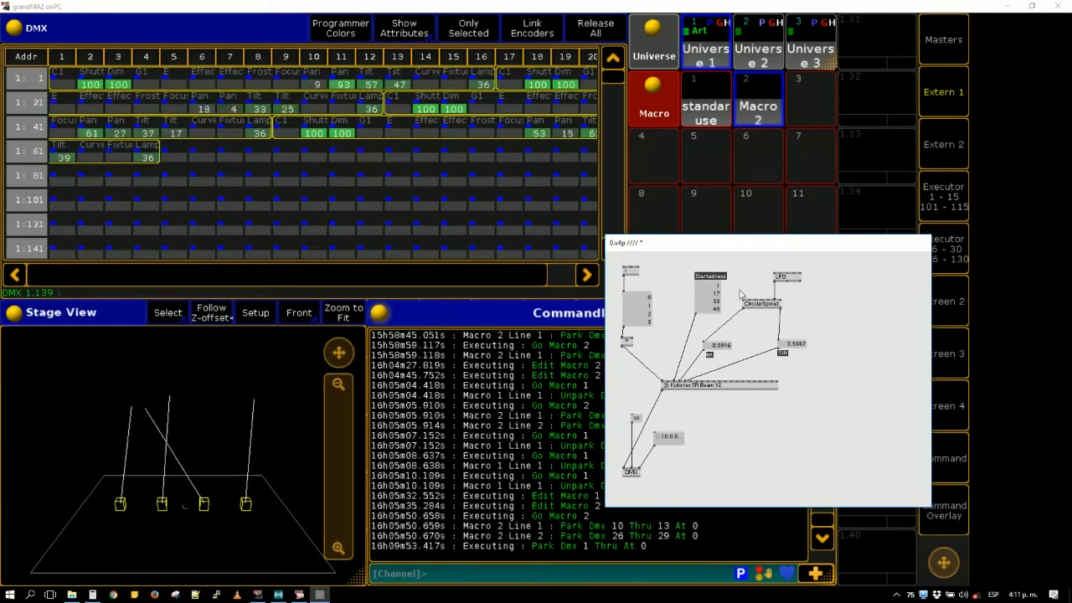
- Play the video Gma2 cvvv.mp4 from the desktop's Workshop DMX folder, view it full screen, and close the player
left_click(114, 595)
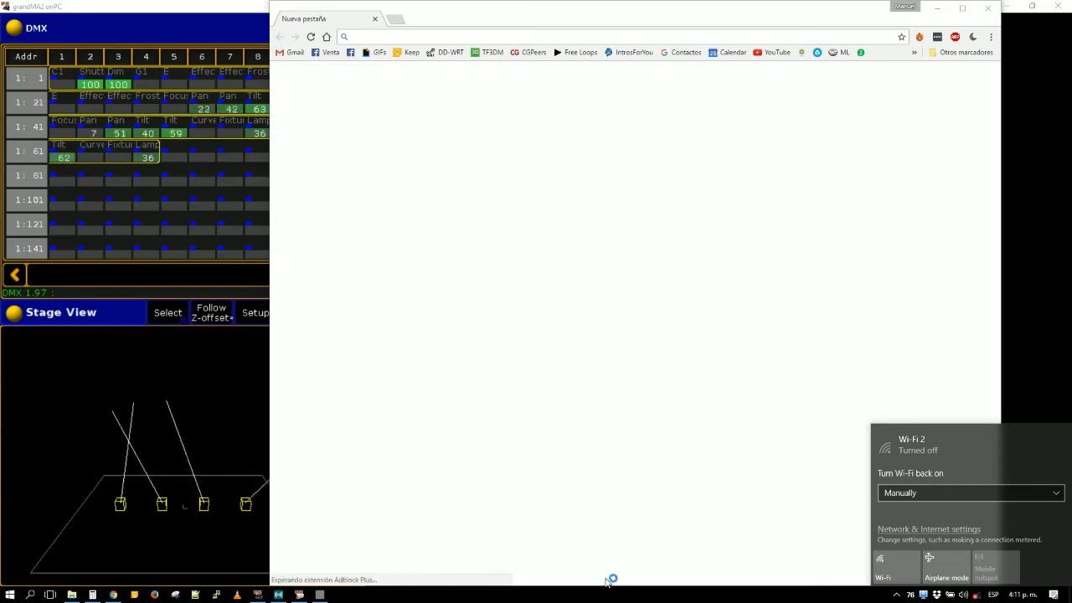
key("super+d")
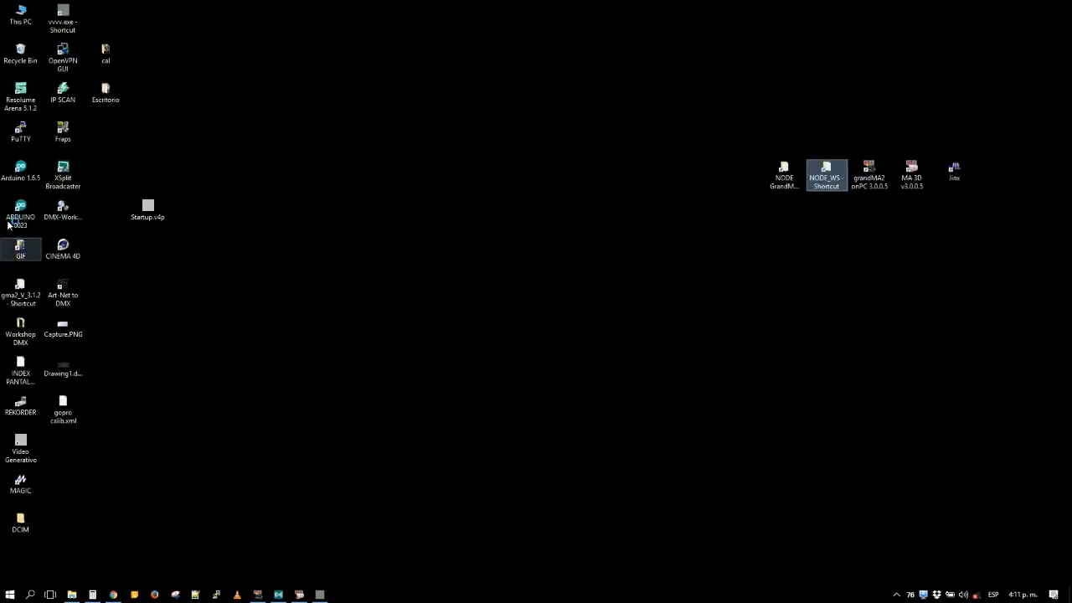
double_click(31, 520)
double_click(31, 520)
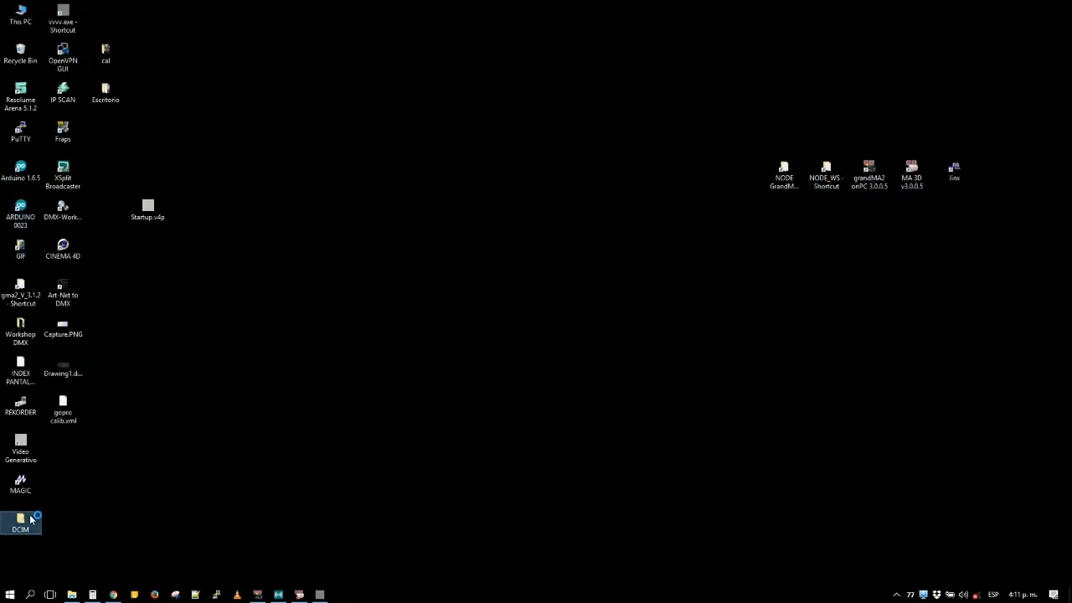
double_click(21, 328)
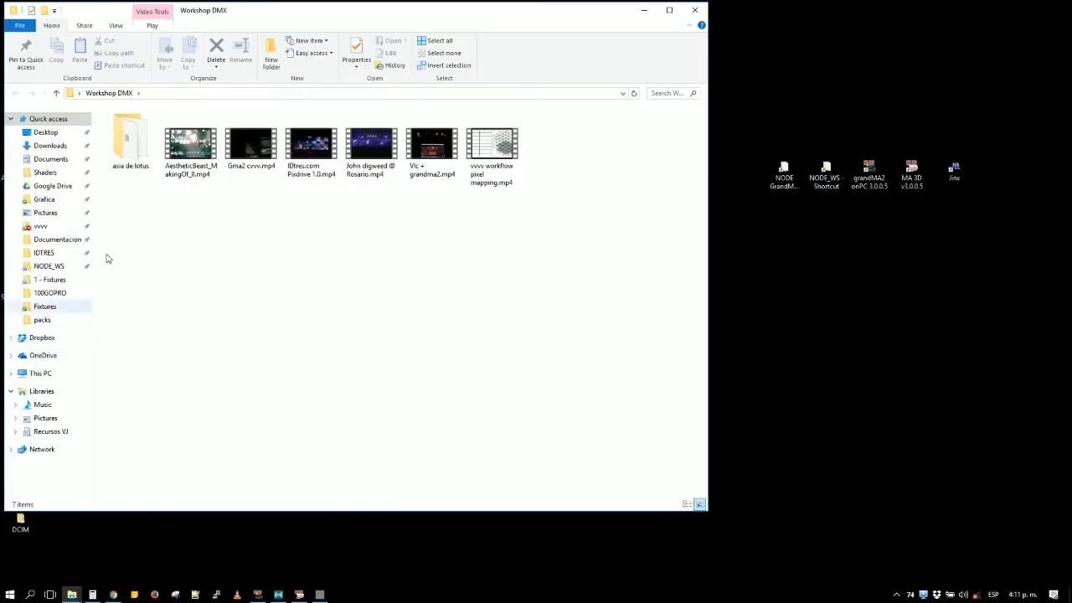
double_click(250, 148)
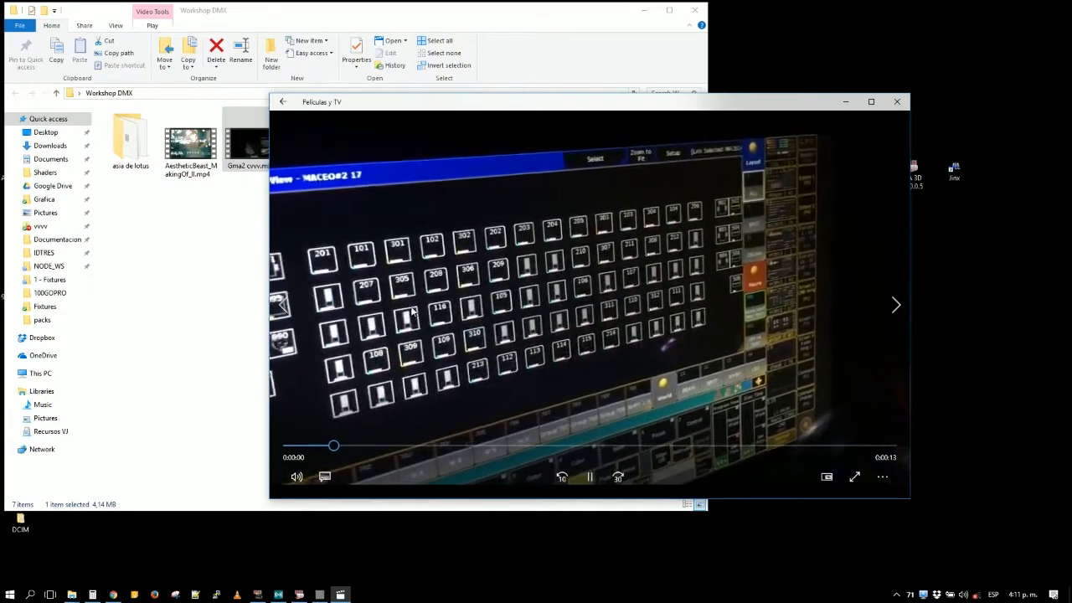
left_click(258, 264)
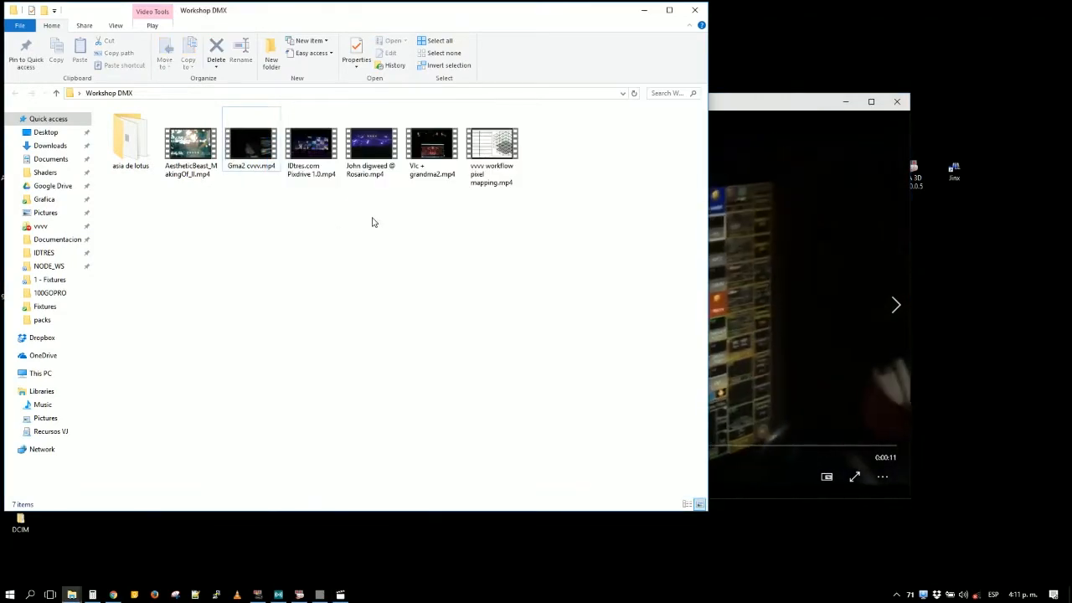
double_click(777, 248)
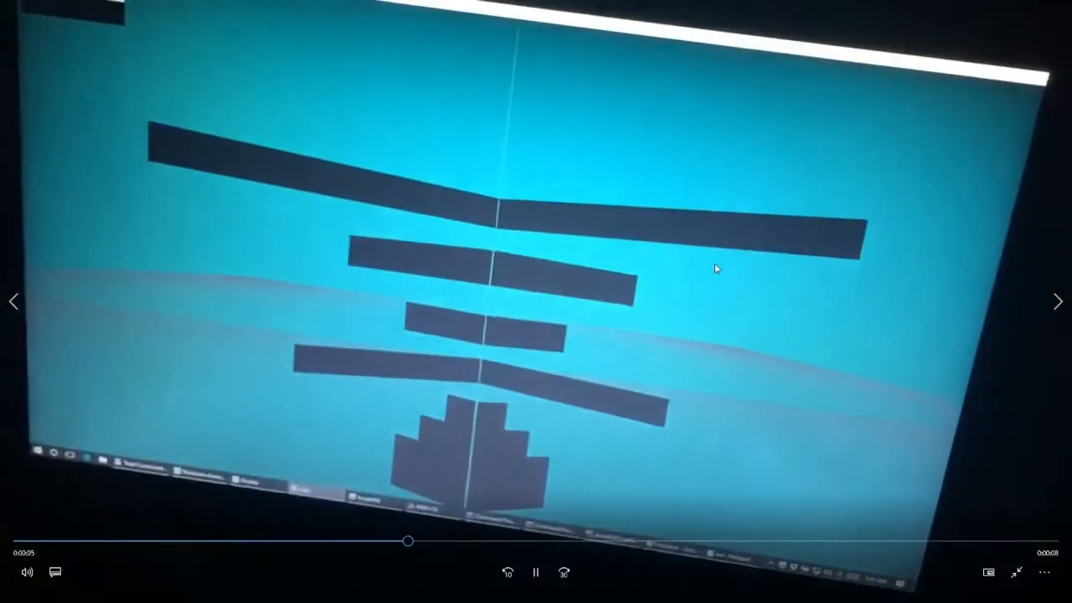
key("Escape")
left_click(900, 104)
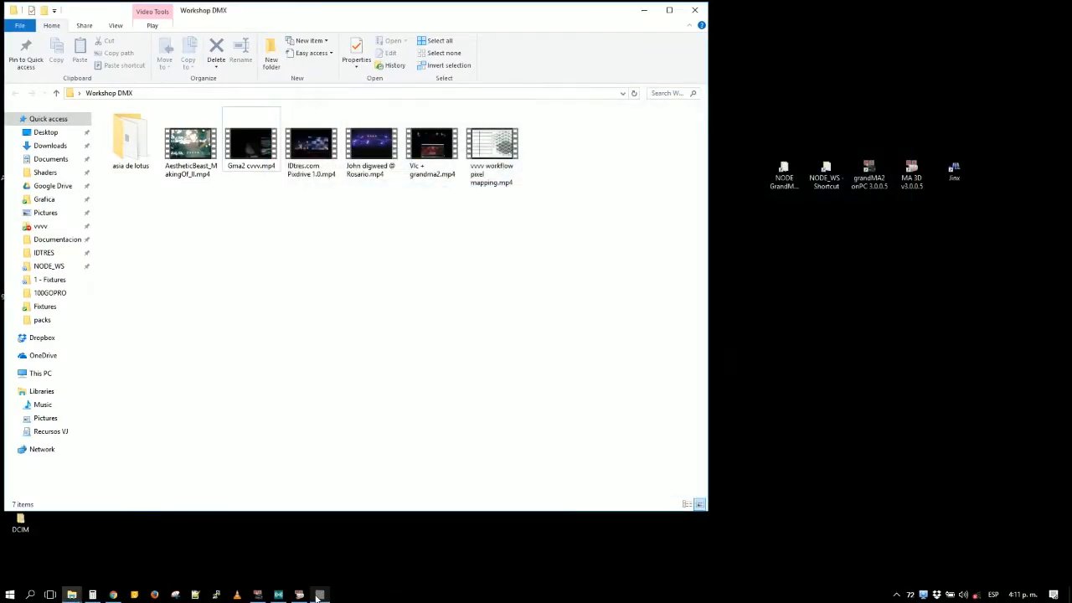
- Bring MA 3D in front of grandMA2 onPC, enlarge its window, and return to the vvvv patch alongside it
left_click(299, 595)
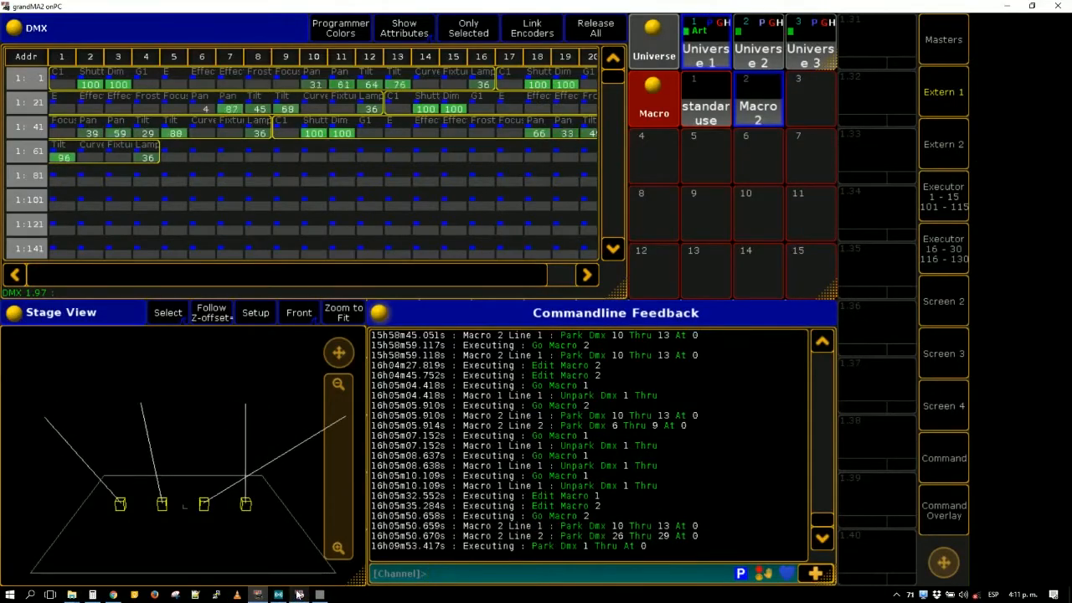
left_click(299, 594)
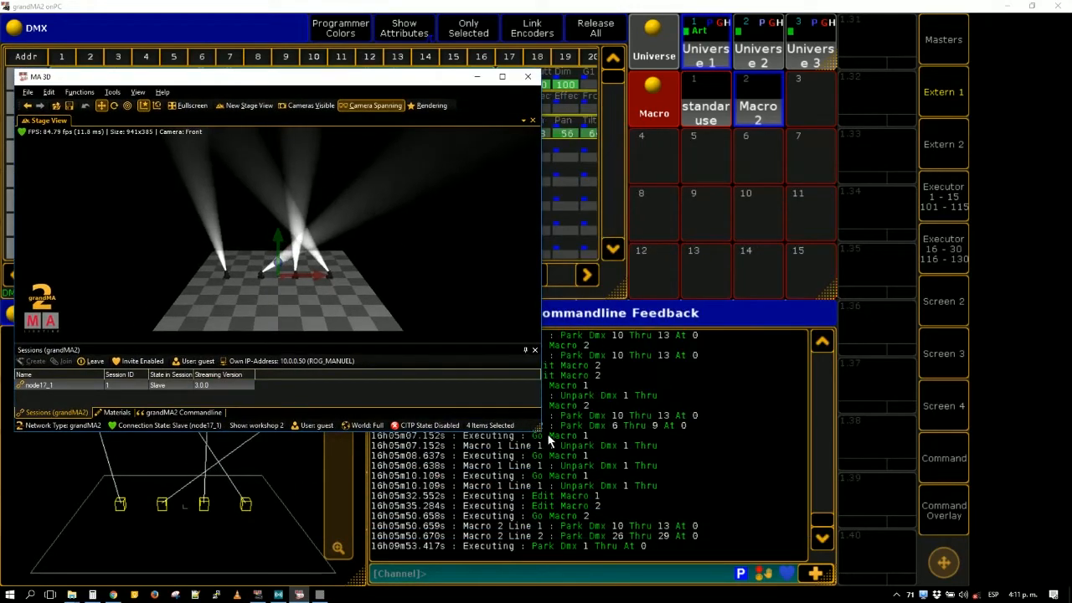
left_click_drag(541, 431, 601, 497)
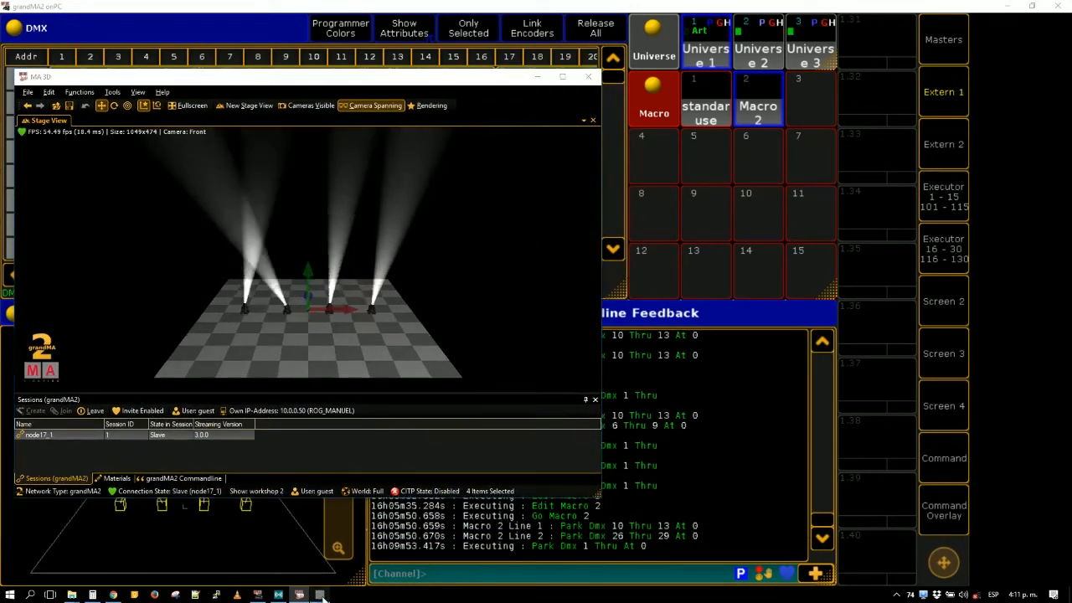
left_click(319, 595)
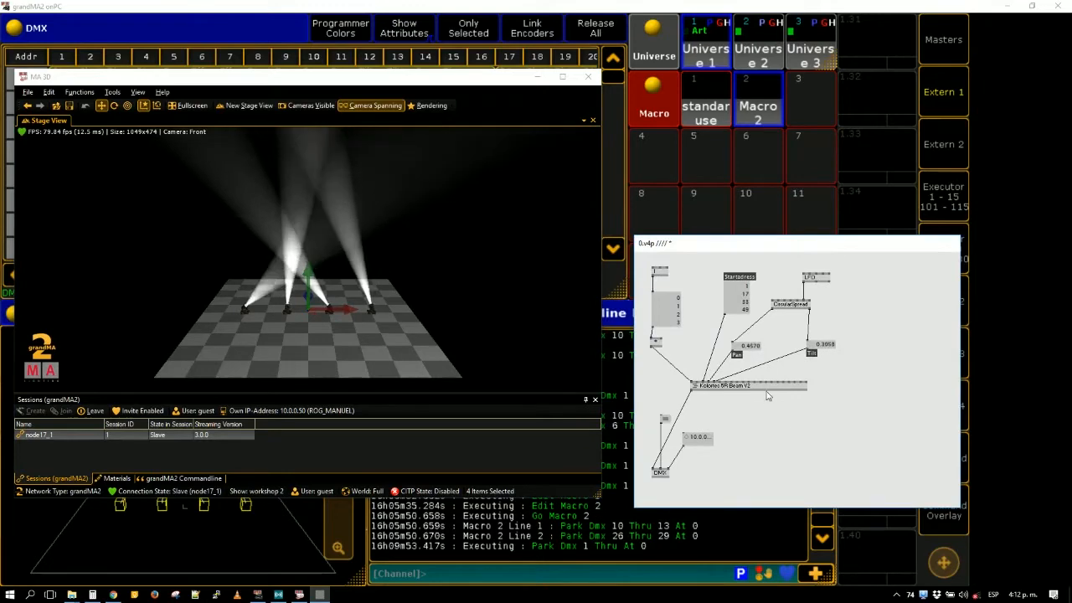
- Start a Save As of the patch and browse to NODE_WS > VVVV > 1 - VVVV Standalone > 1 - Fixtures > vvv to ma 2 chanels
middle_click(845, 371)
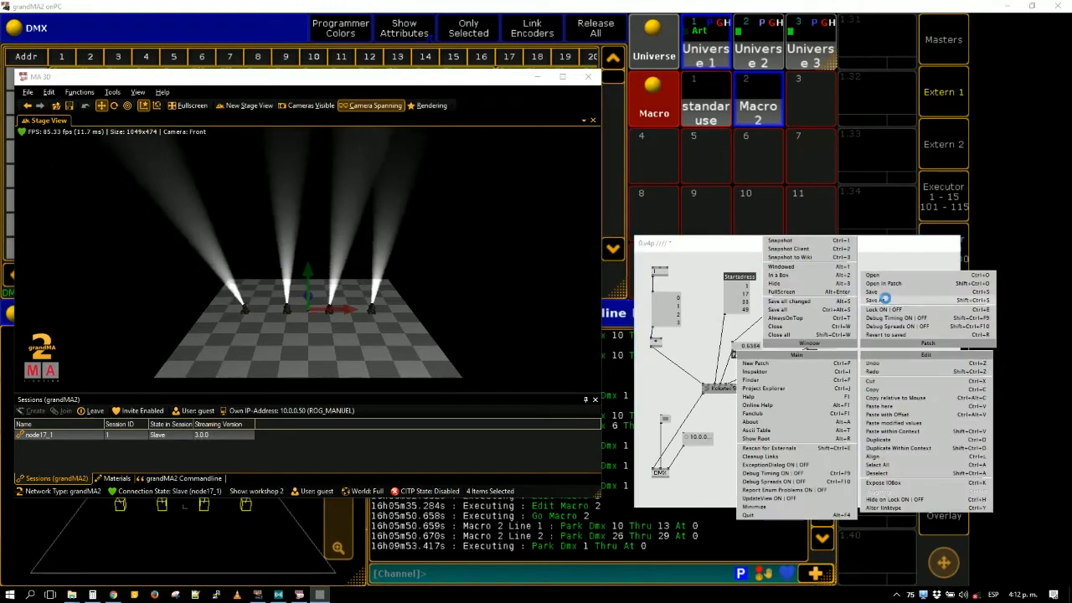
left_click(885, 298)
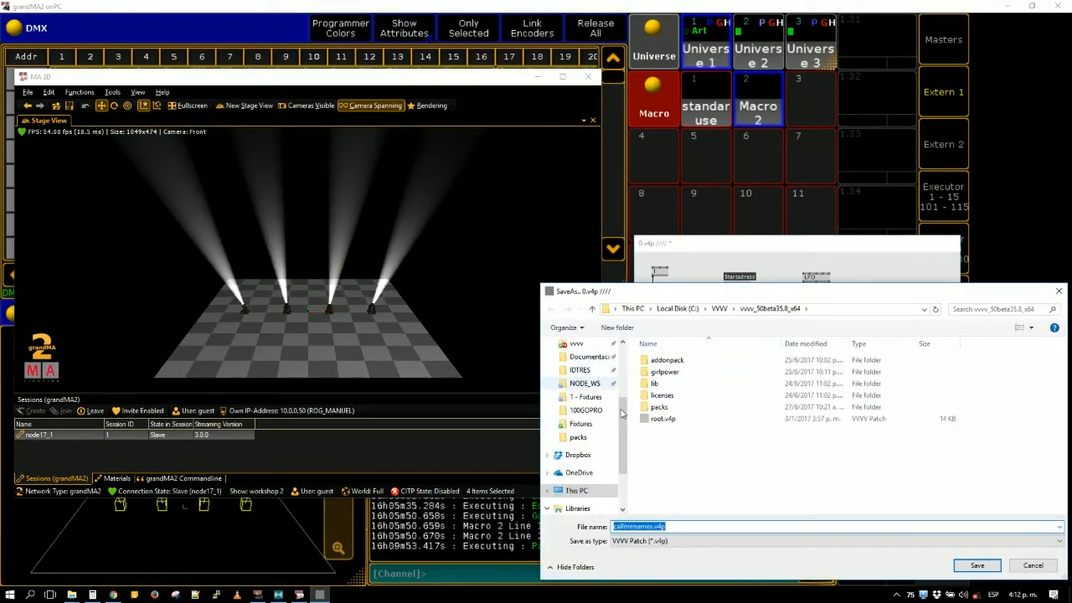
scroll(621, 412, "up", 5)
left_click(581, 344)
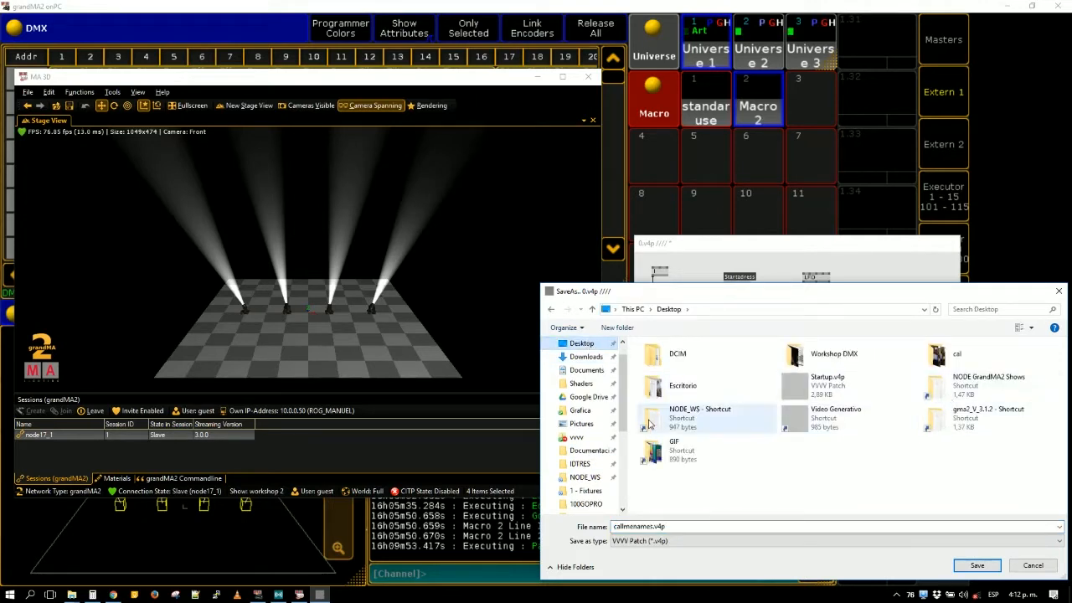
double_click(676, 412)
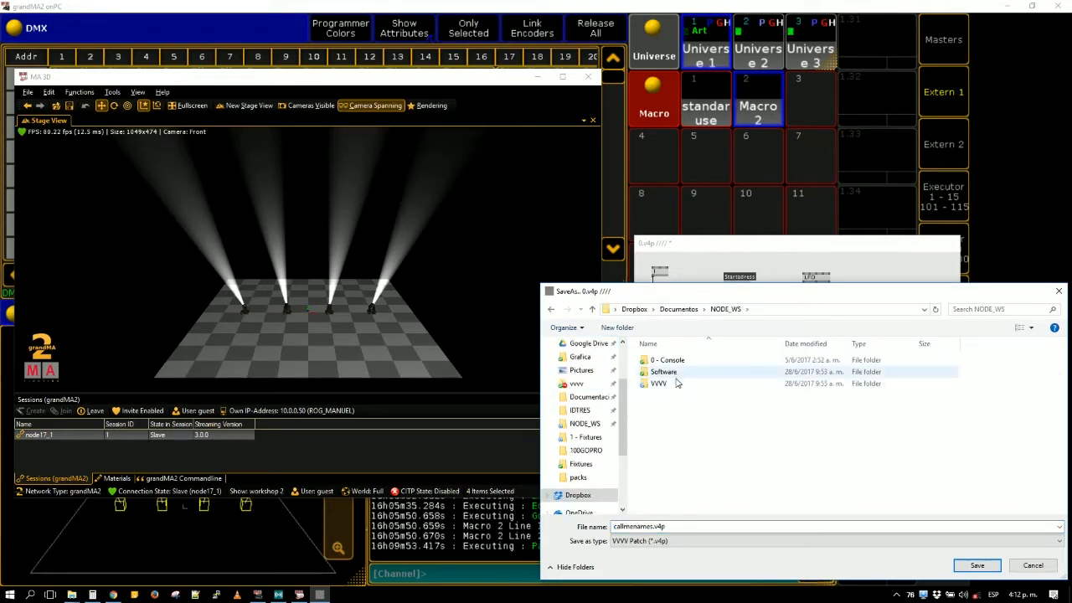
double_click(675, 385)
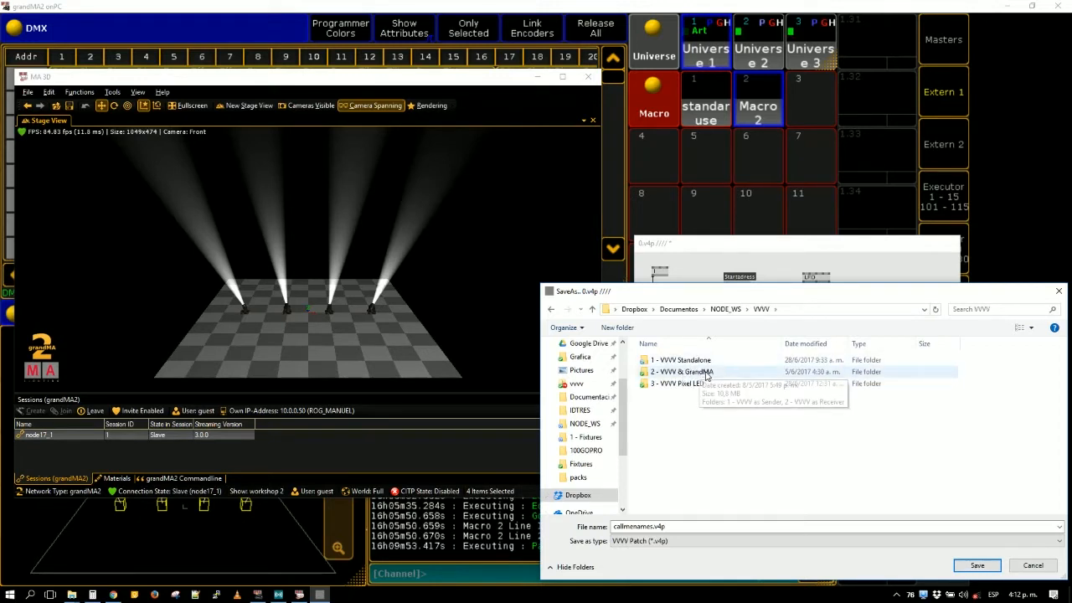
double_click(683, 360)
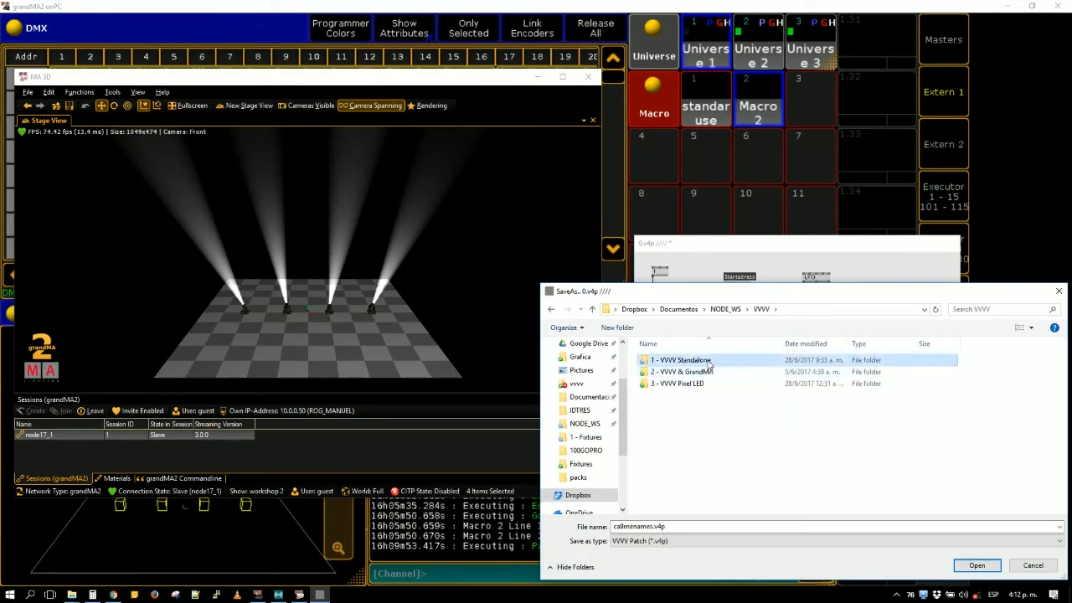
double_click(702, 374)
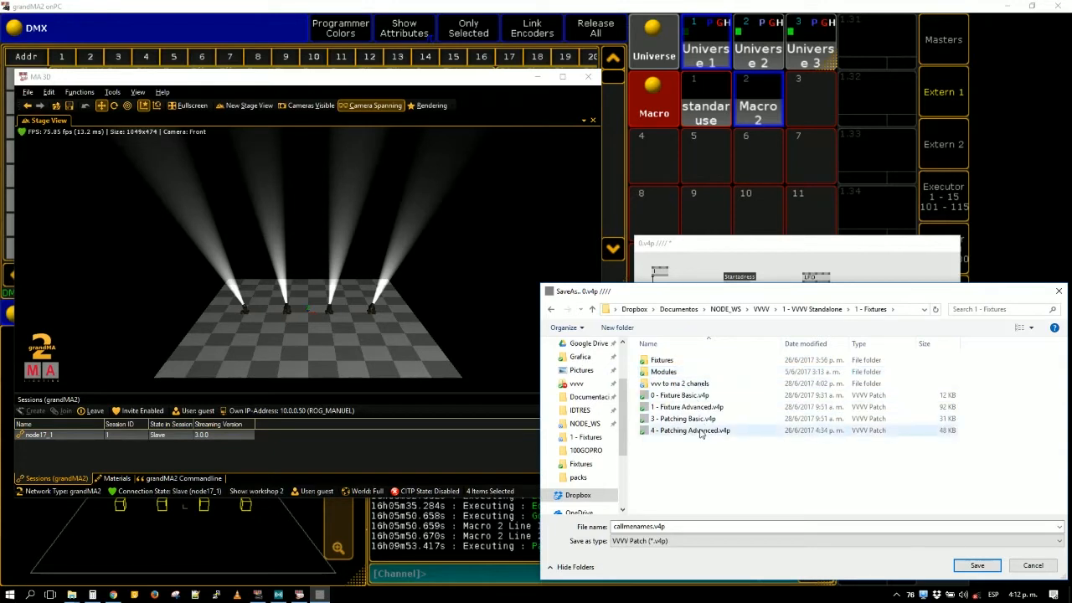
- Save the patch as "same spreadeable" and reload it from its new path
left_click(688, 527)
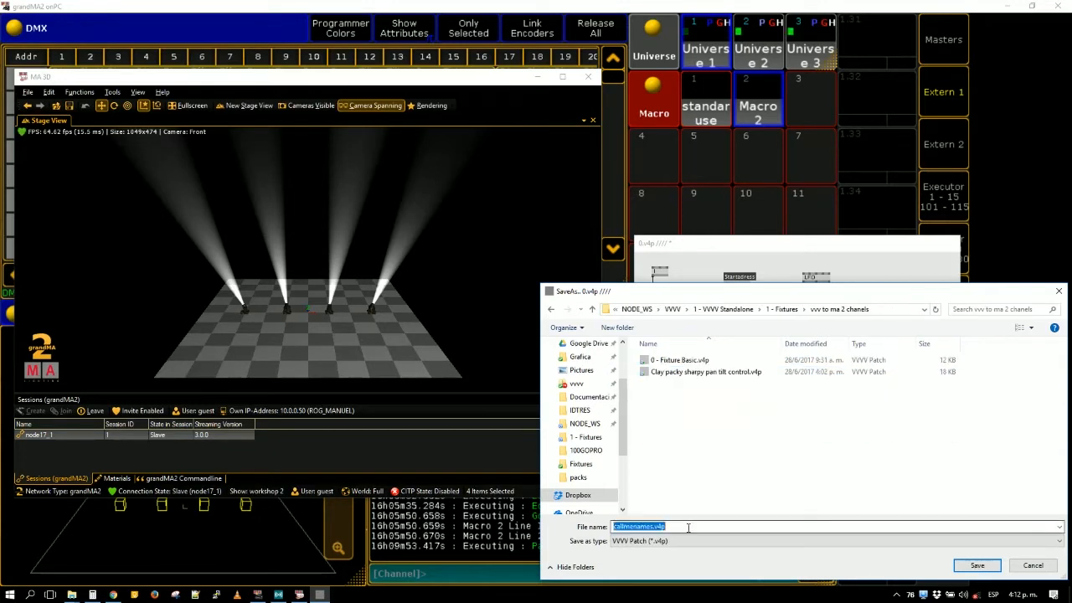
type("same sp")
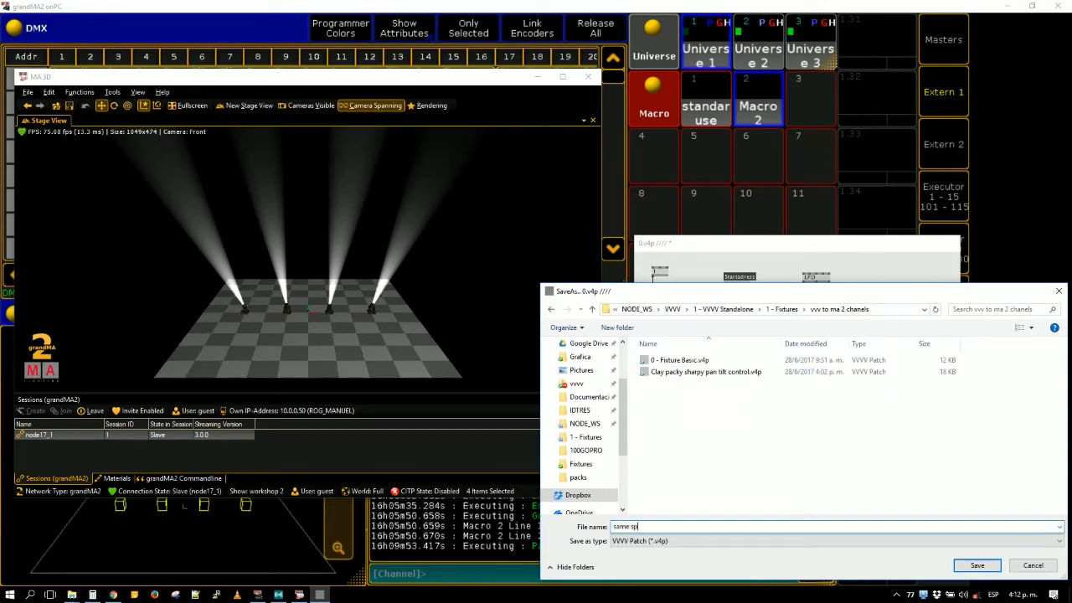
type("readeable")
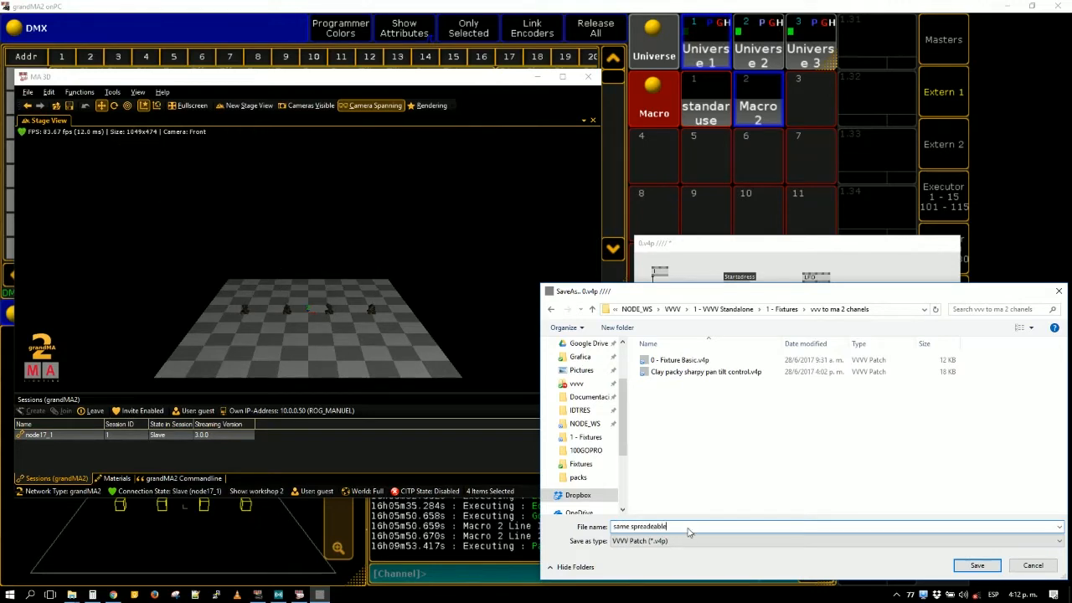
key("Return")
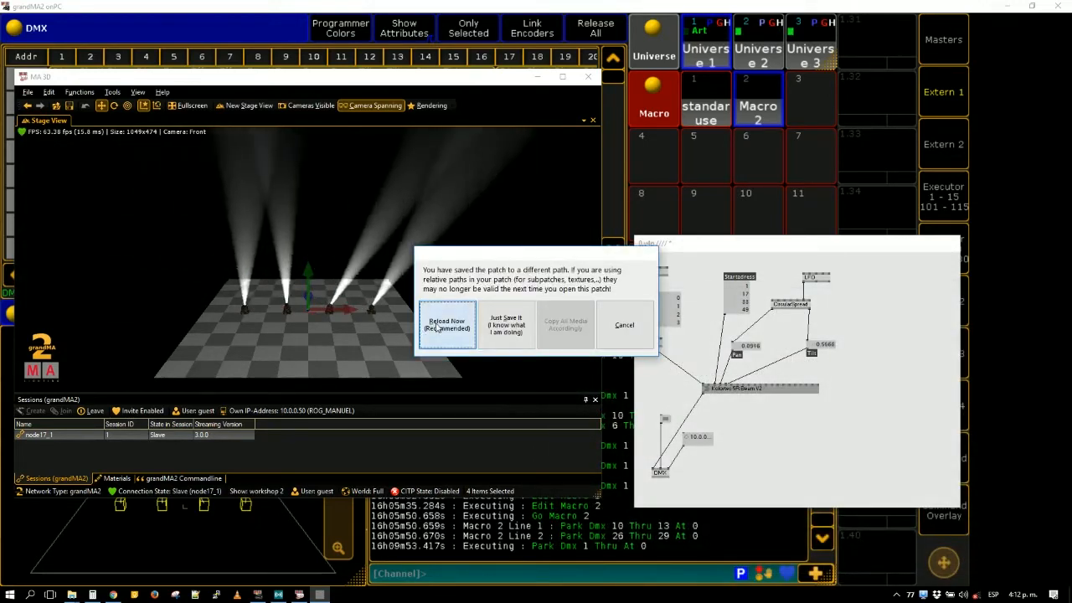
left_click(437, 328)
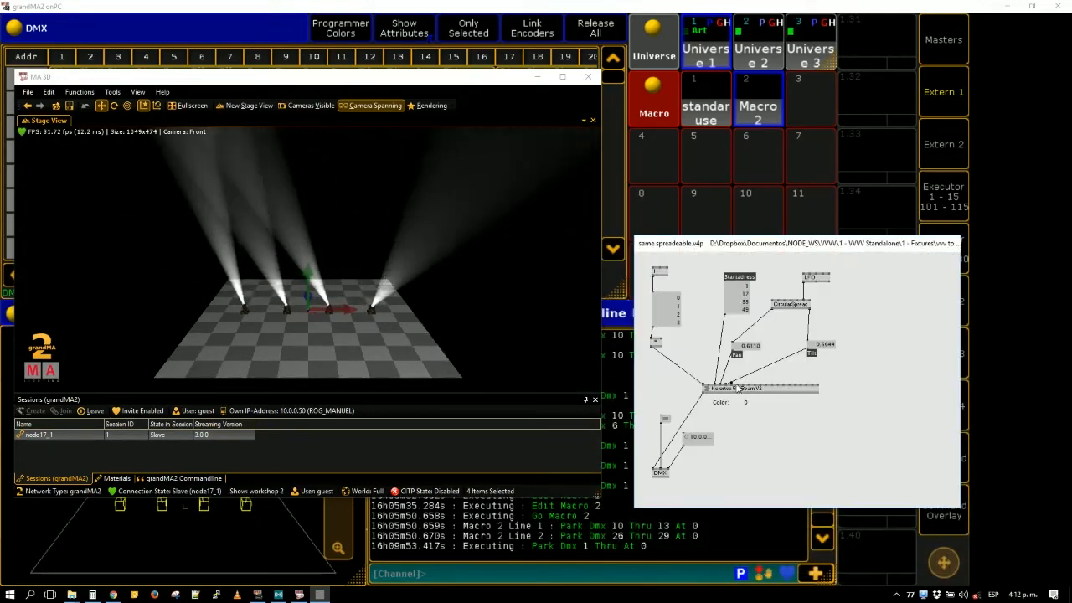
- Add a value box below the fixture node, link it to the node's Color input, and set it to 4
left_click(737, 386)
middle_click(753, 427)
right_click(779, 429)
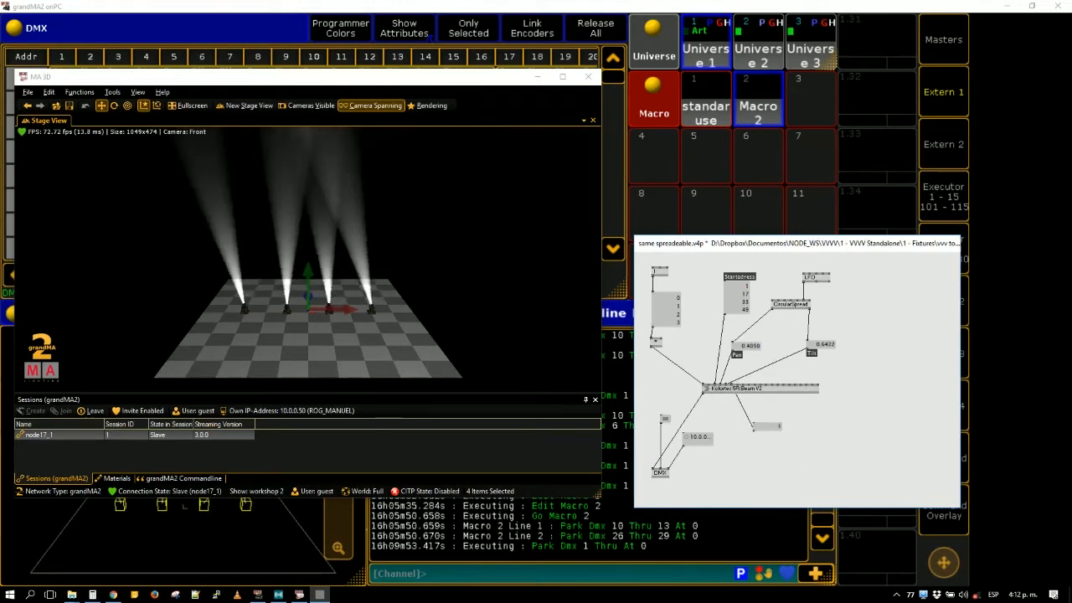
left_click_drag(778, 428, 804, 451)
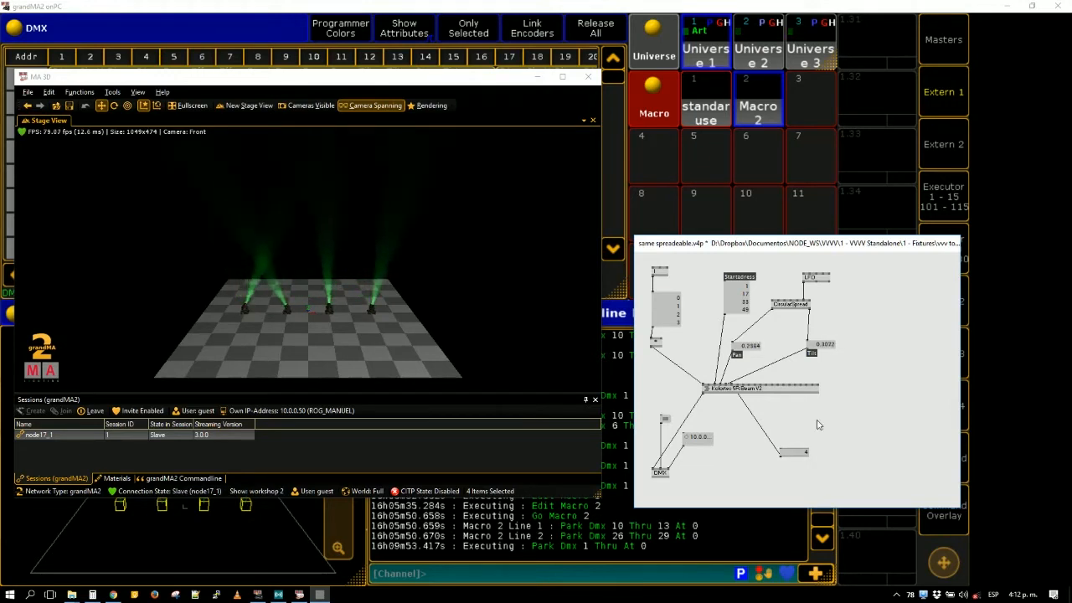
- Add a Map (Value) node and an = (Value) node near the Color value box, placing Map above the = node
double_click(826, 433)
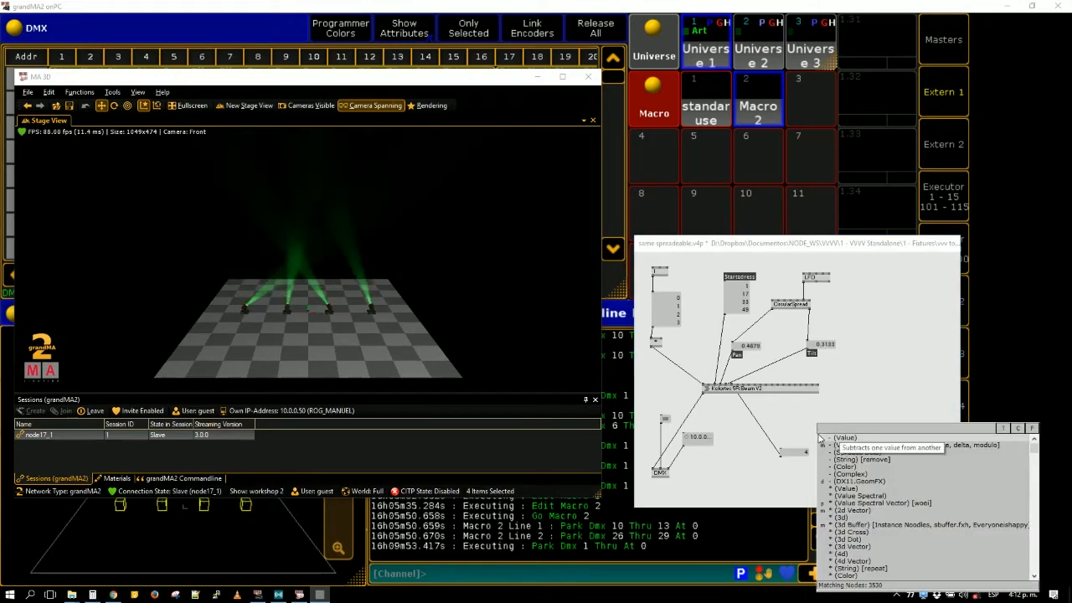
type("map")
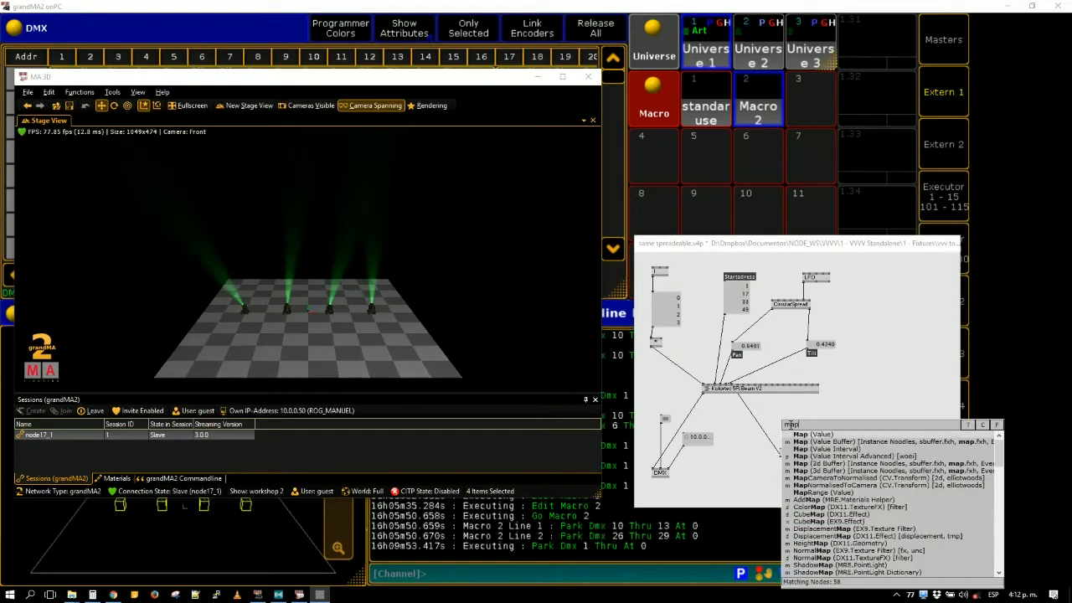
left_click(834, 435)
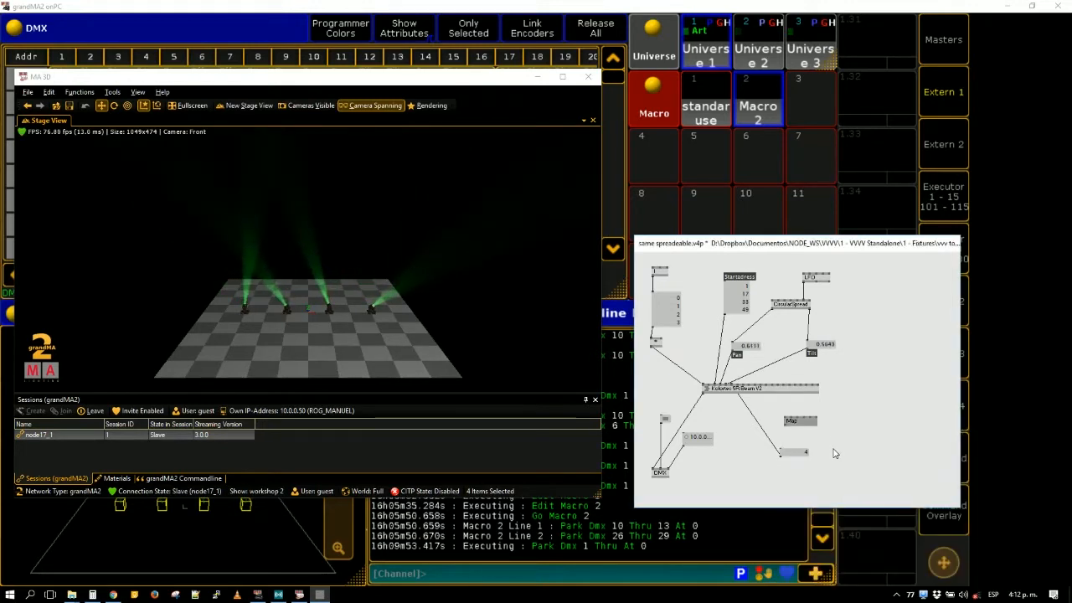
double_click(834, 444)
type("=")
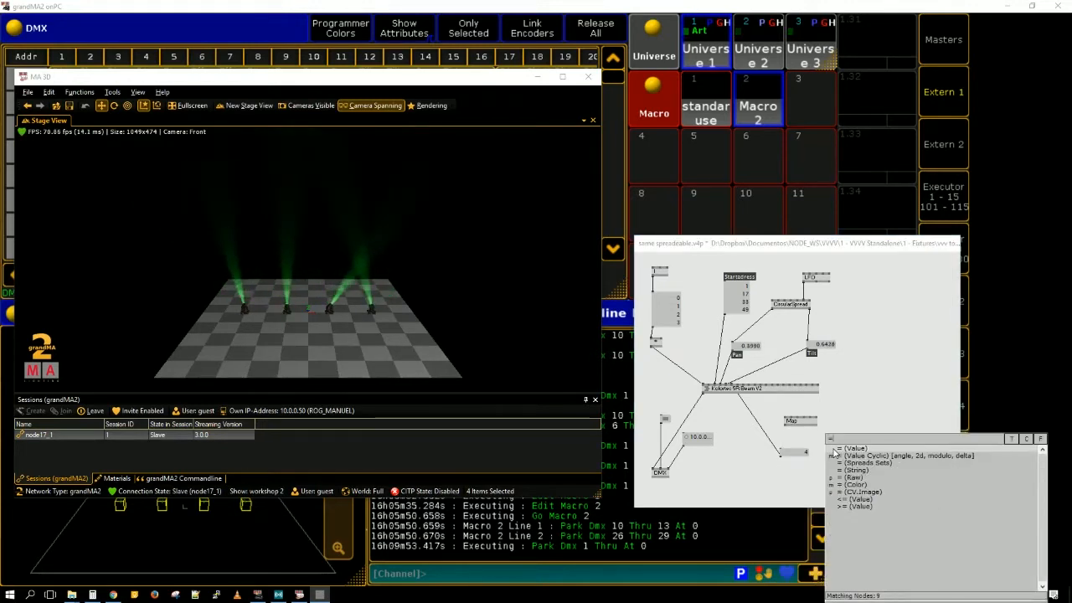
left_click(838, 449)
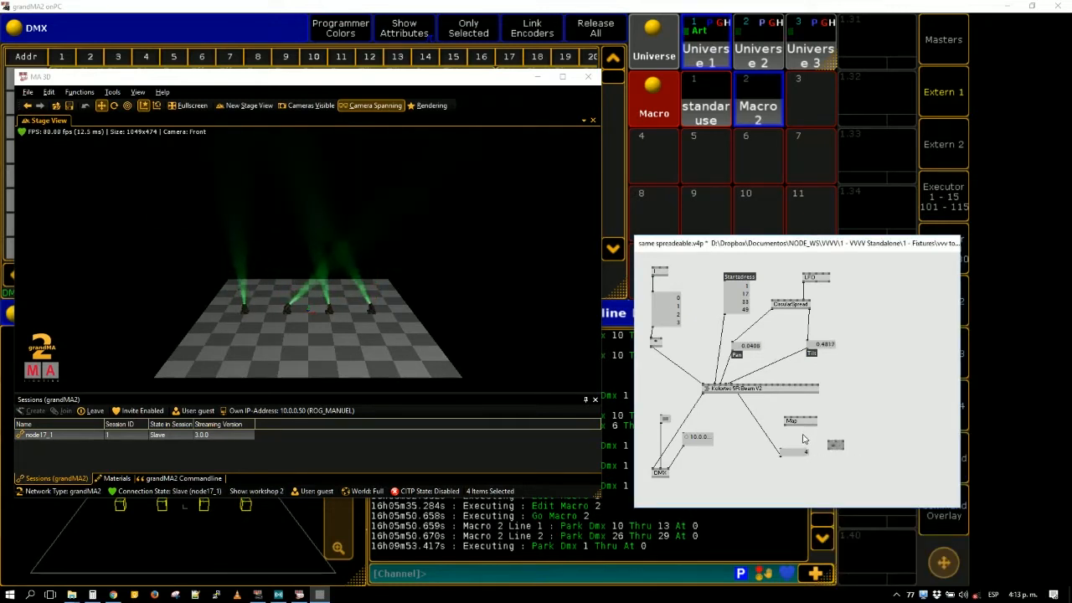
left_click_drag(805, 420, 867, 398)
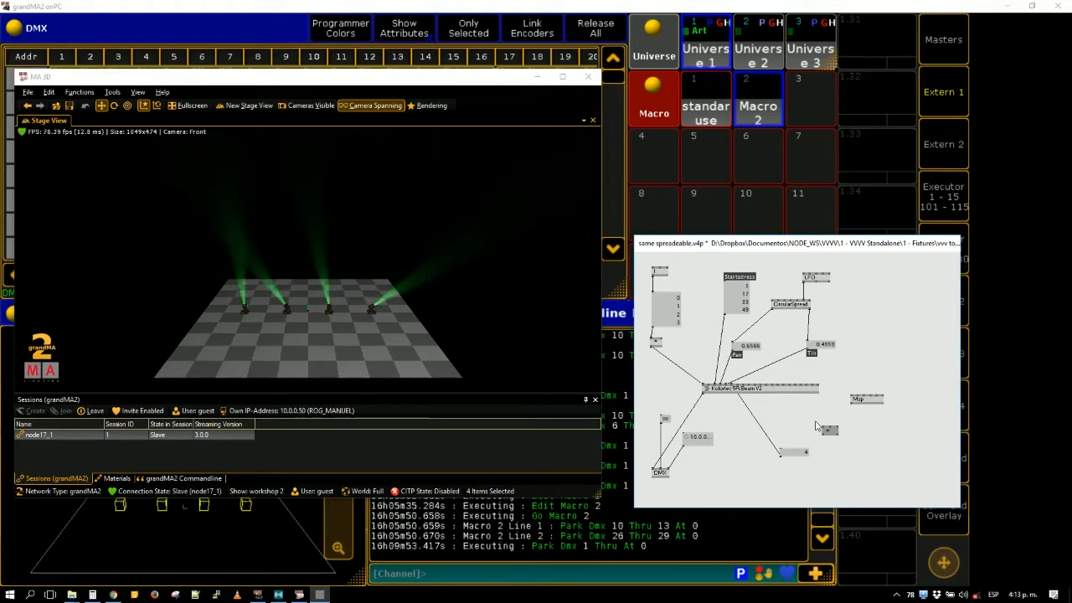
- Add a Switch (Value Input) node and link the Pan value through the = and Switch nodes to the Color value box
double_click(851, 454)
type("switch")
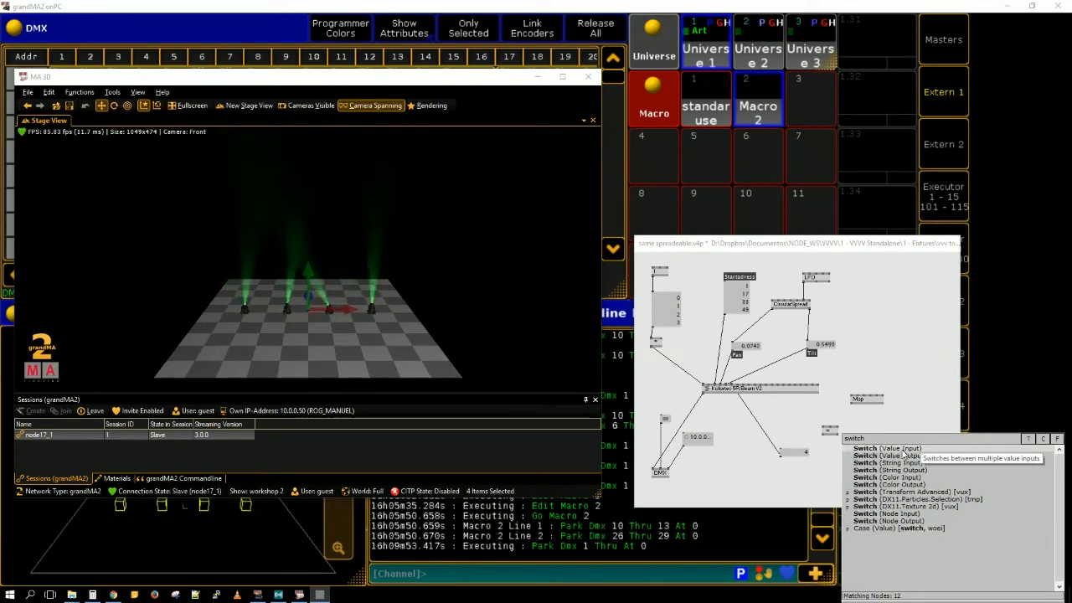
left_click(891, 448)
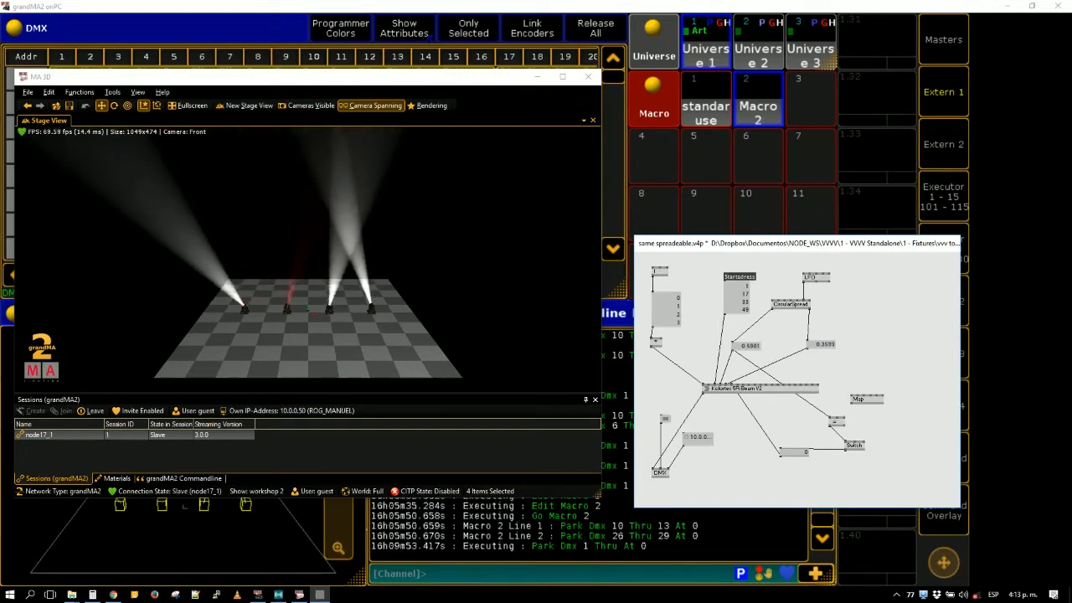
left_click_drag(220, 267, 260, 264)
left_click_drag(333, 318, 418, 286)
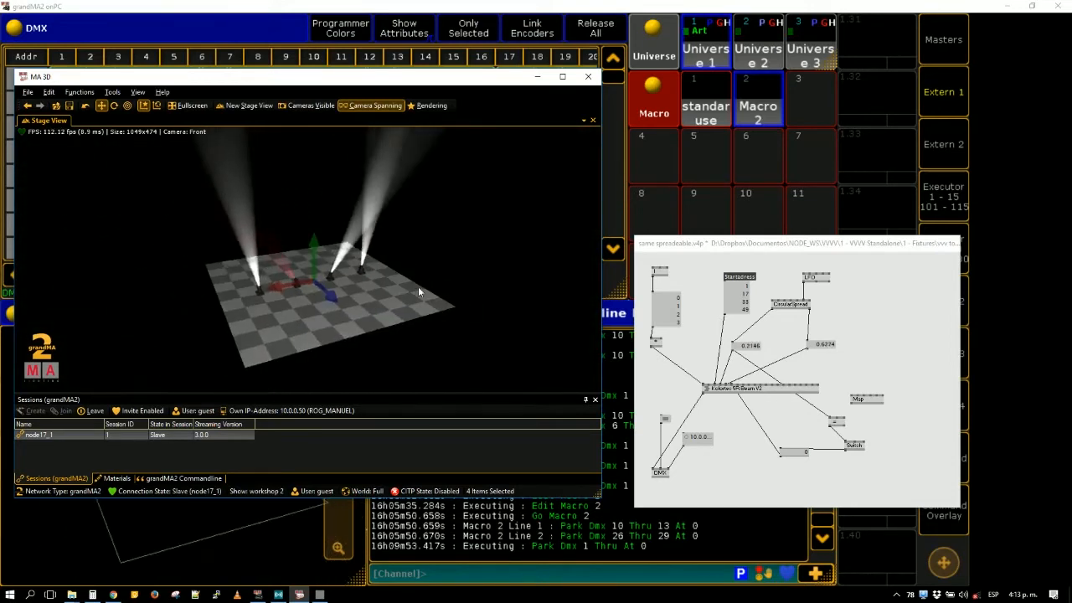
left_click(896, 425)
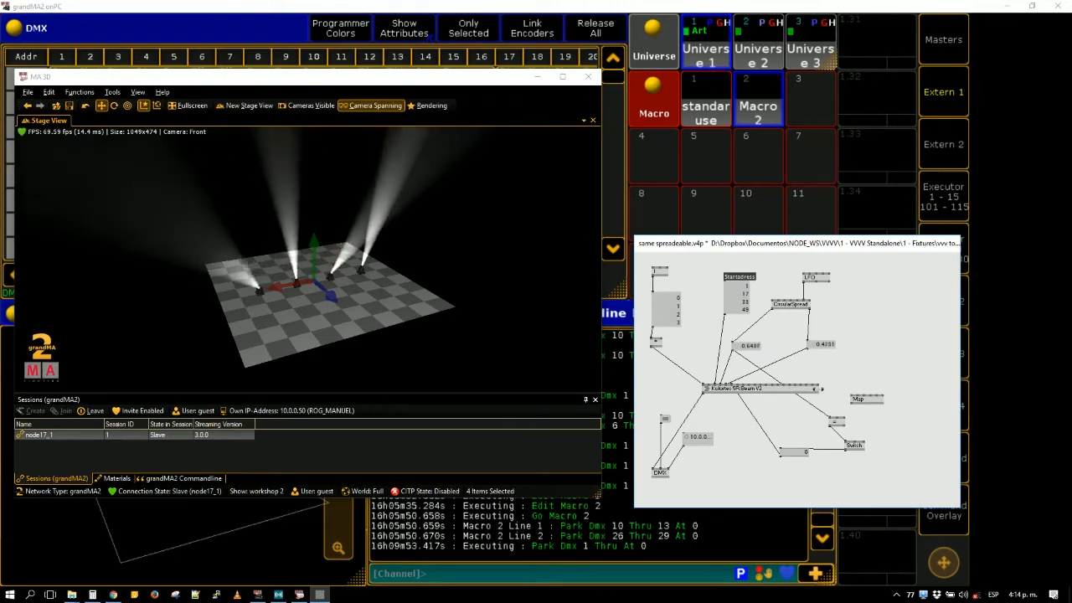
- Widen the Kolortec 5R Beam V2 node, align it above the DMX node, and briefly open its subpatch
left_click_drag(818, 389, 841, 388)
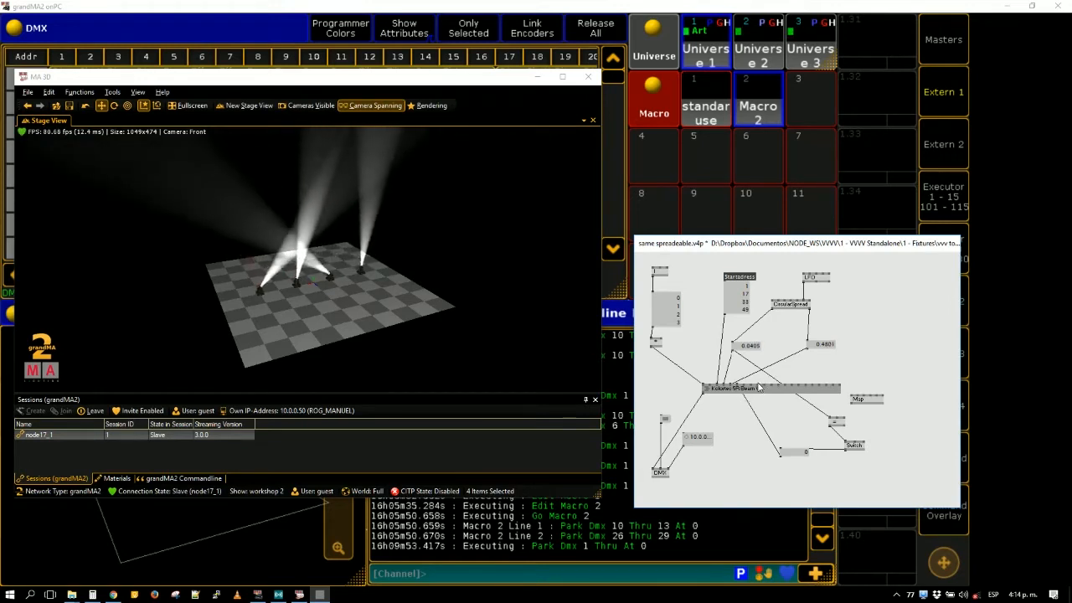
left_click_drag(757, 390, 706, 405)
right_click(706, 403)
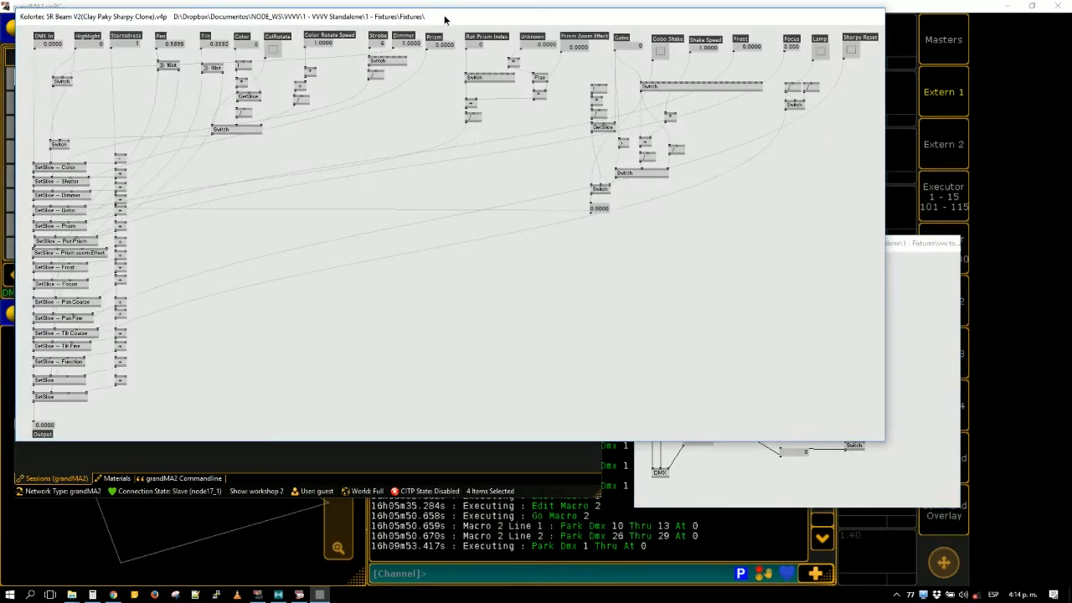
left_click_drag(445, 19, 491, 86)
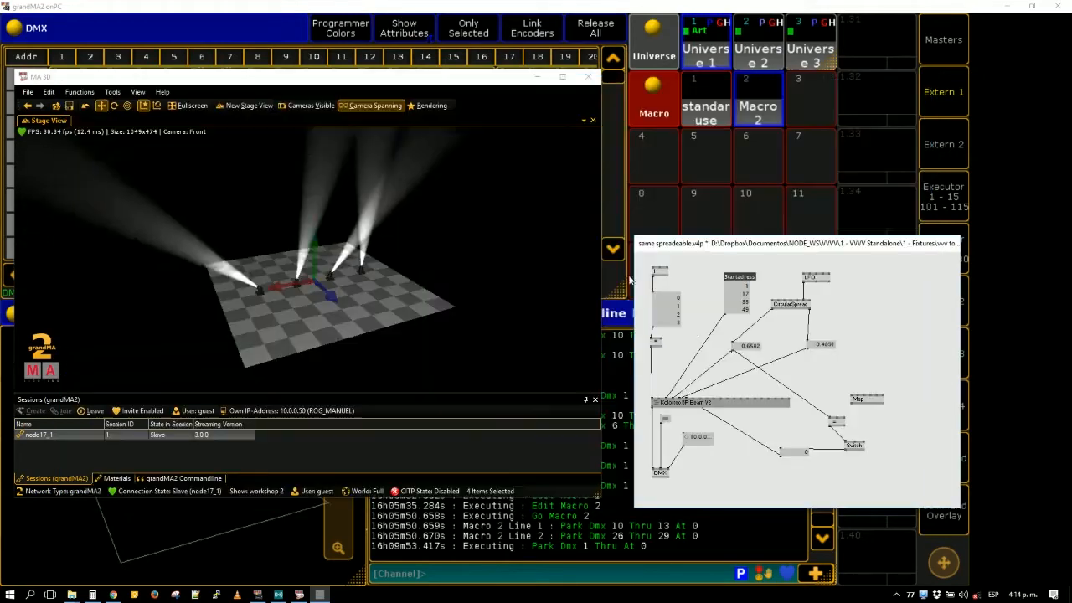
right_click(536, 185)
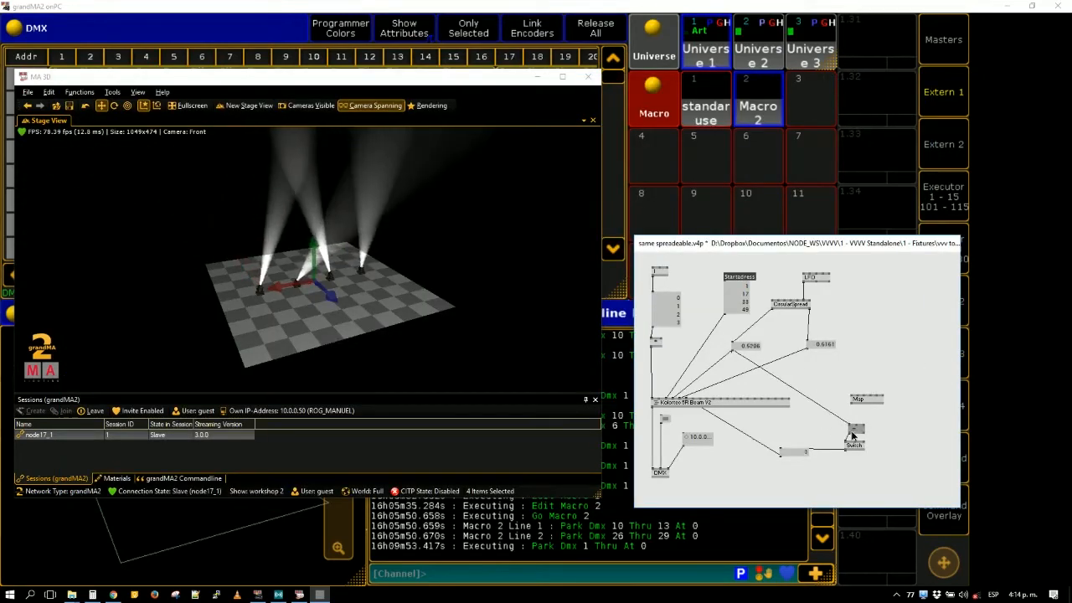
- Stack the =, Switch and Color value boxes between the Pan value box and the fixture node
left_click_drag(837, 422, 732, 385)
left_click_drag(751, 346, 750, 336)
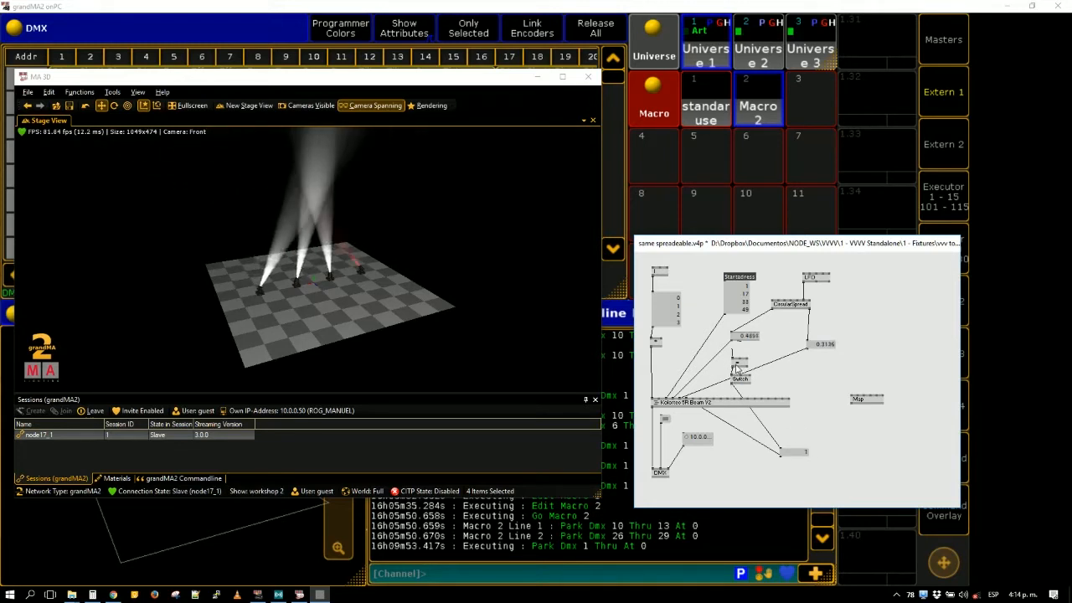
left_click_drag(736, 363, 741, 373)
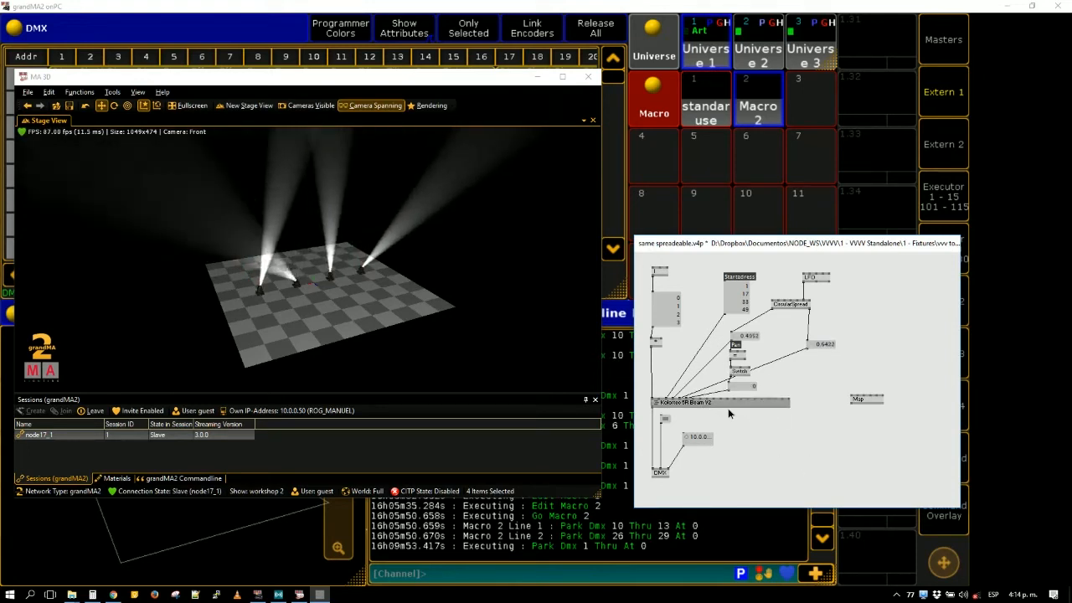
left_click_drag(728, 408, 727, 410)
left_click(820, 470)
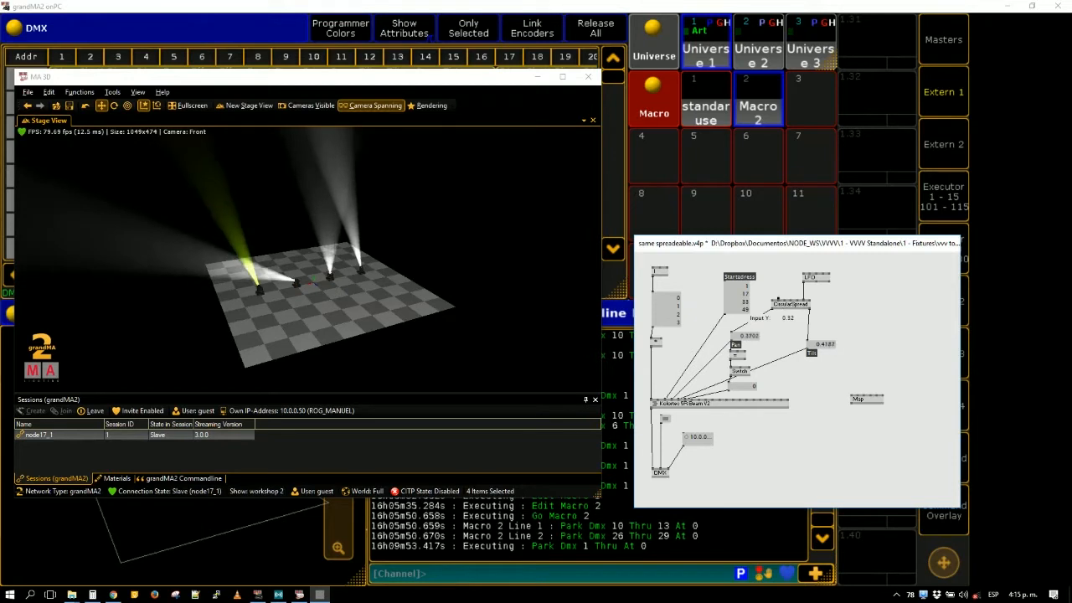
- Arrange the labelled Pan and Tilt value boxes side by side directly below the CircularSpread node
left_click_drag(261, 287, 242, 285)
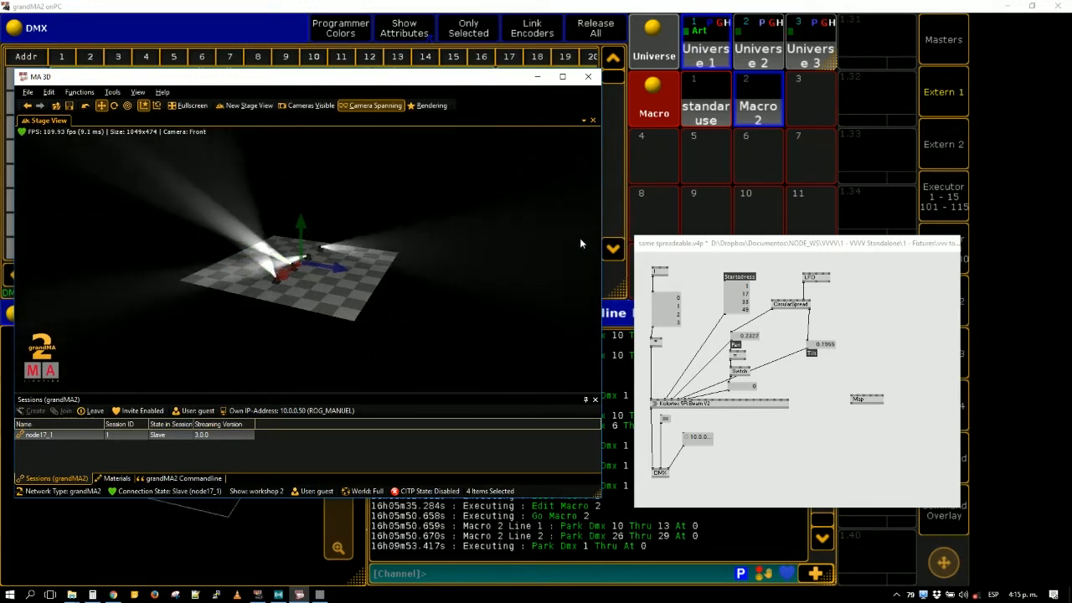
left_click(826, 350)
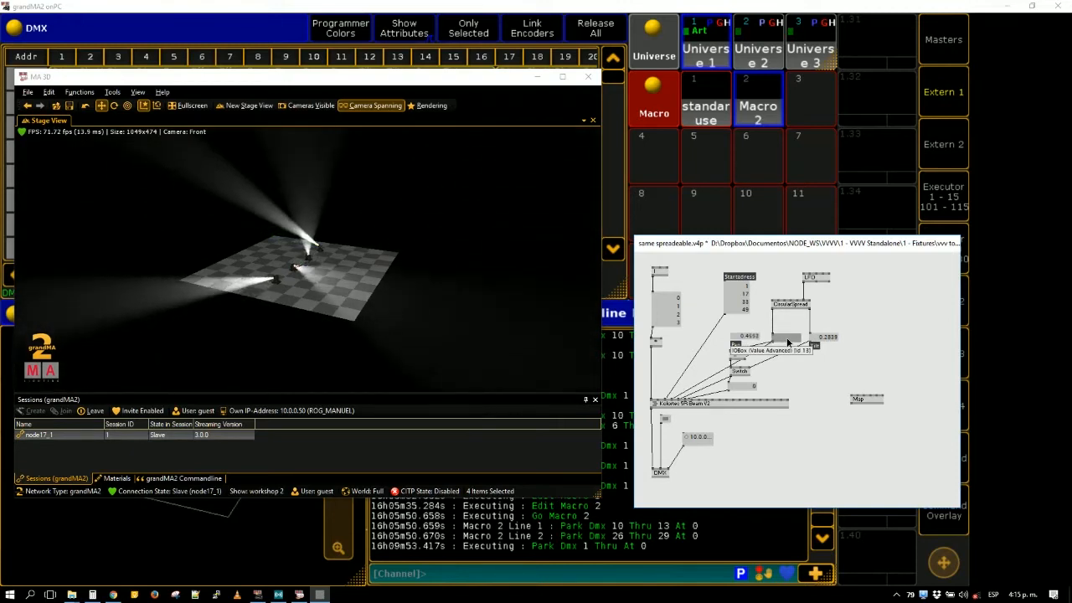
left_click_drag(787, 341, 788, 342)
left_click_drag(871, 321, 815, 353)
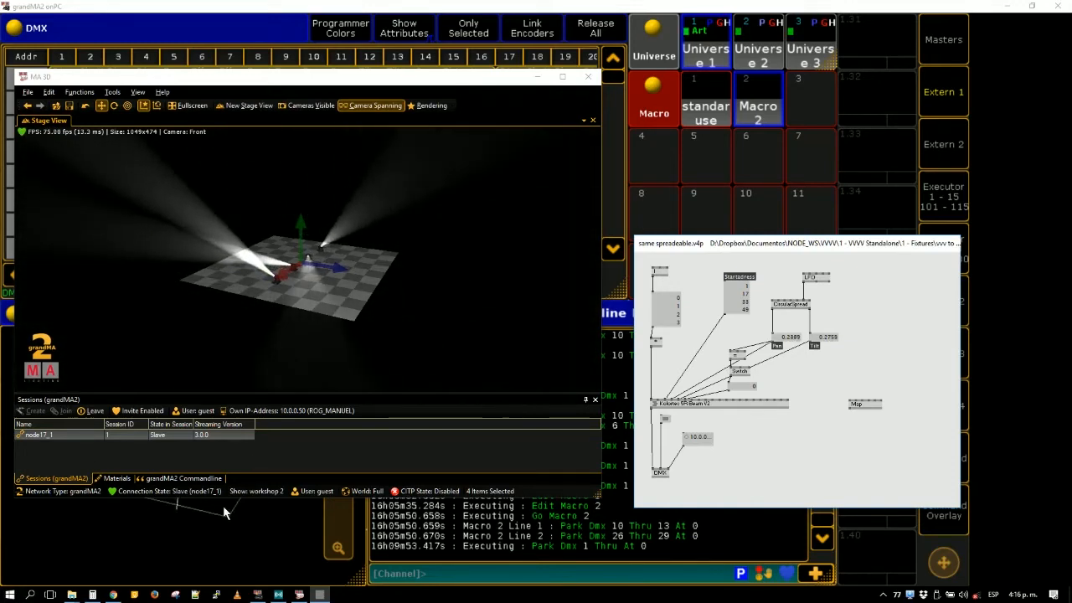
- Open File Explorer, browse to VERBATIM (F:) > MNP, and play GrandMa2 Leapmotion.mp4 in a maximized window
key("super+d")
key("super+e")
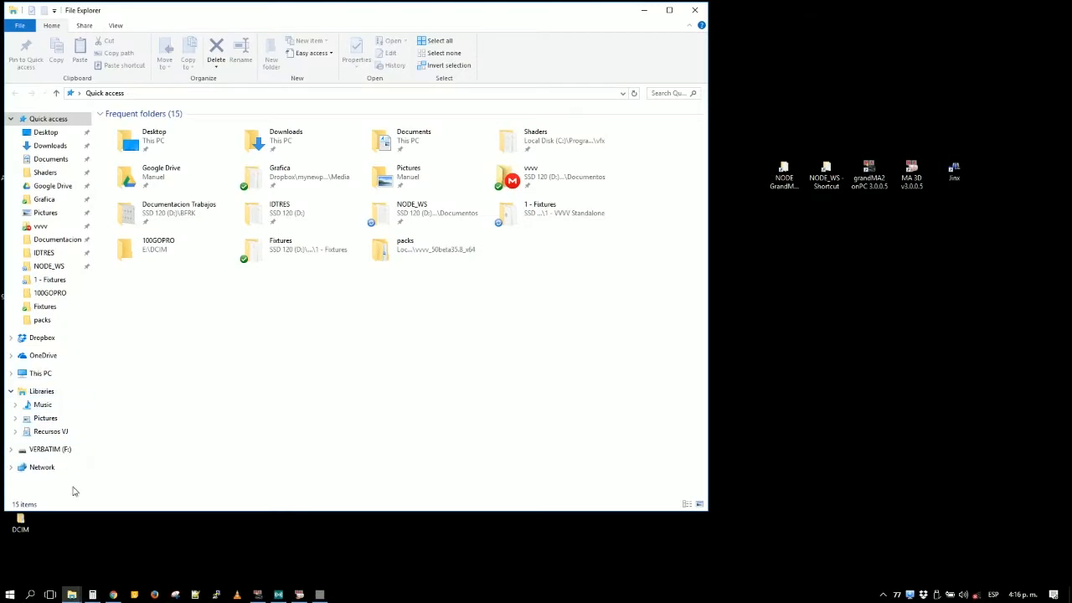
left_click(50, 450)
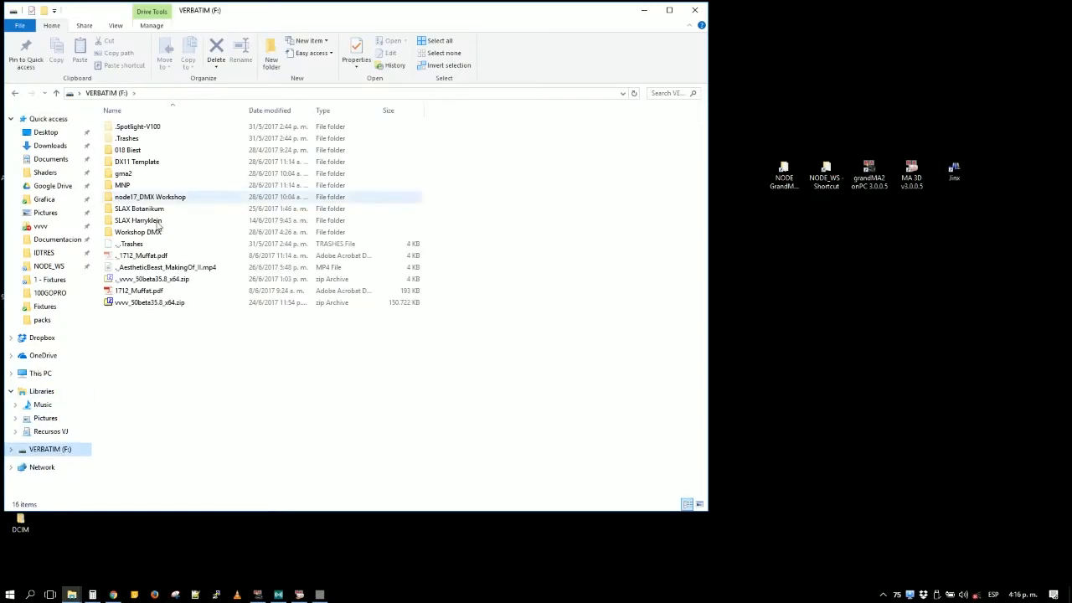
double_click(126, 186)
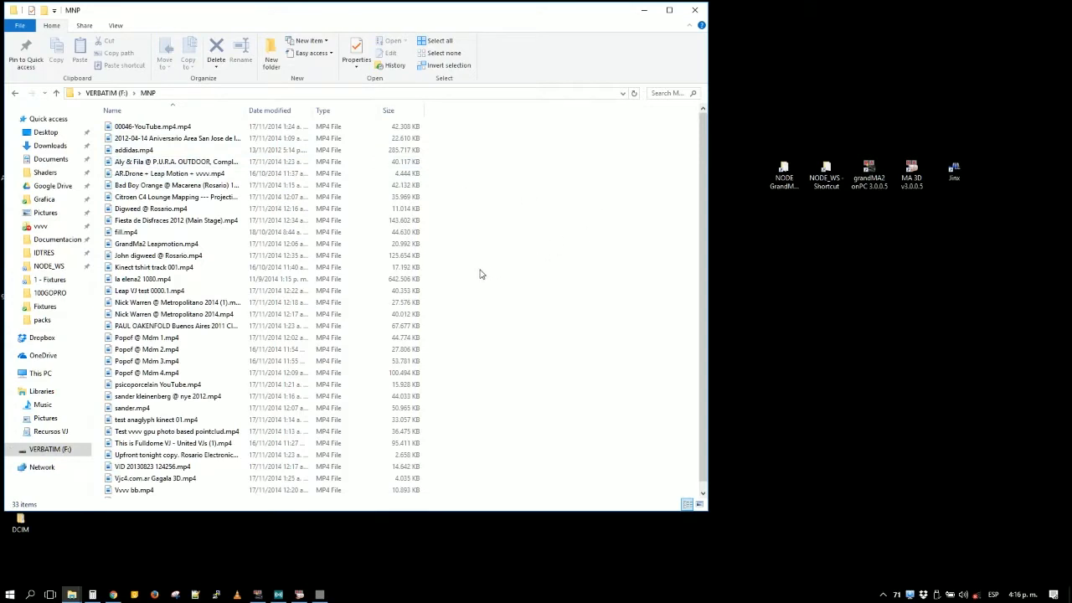
left_click(149, 291)
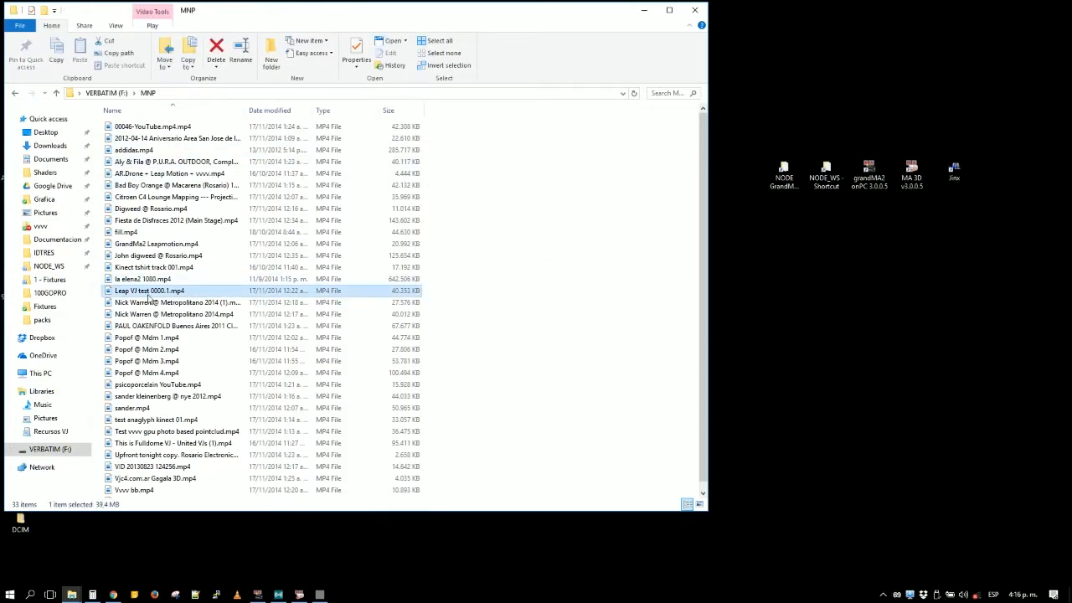
double_click(157, 245)
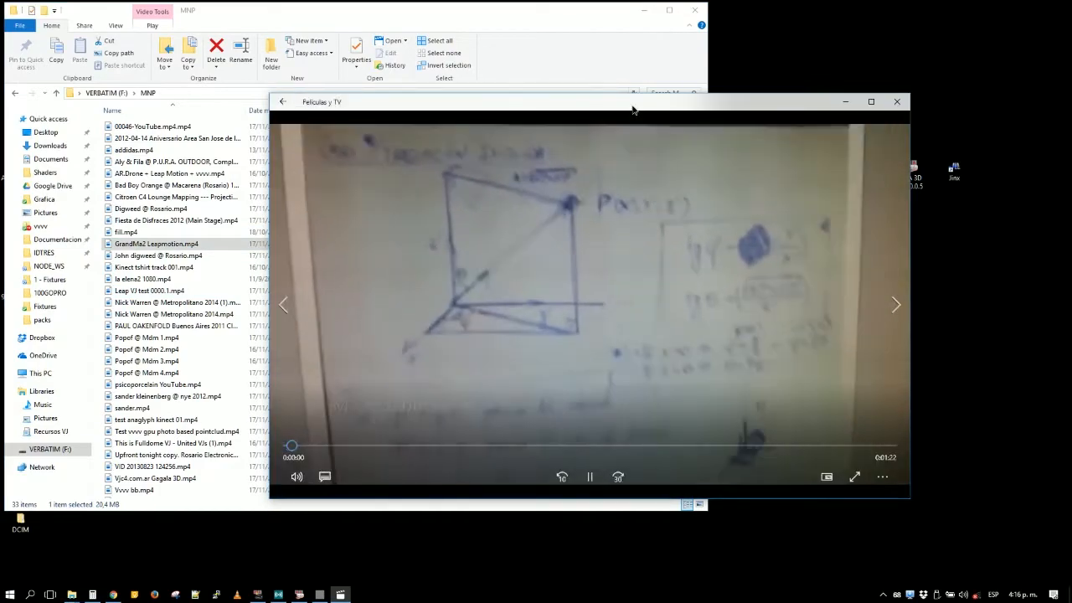
double_click(632, 104)
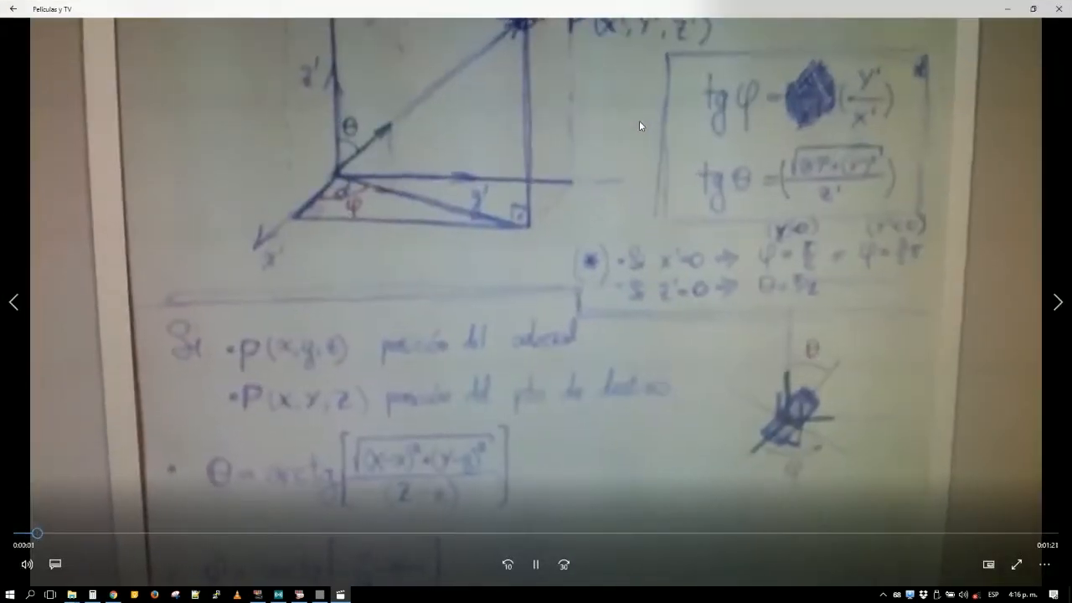
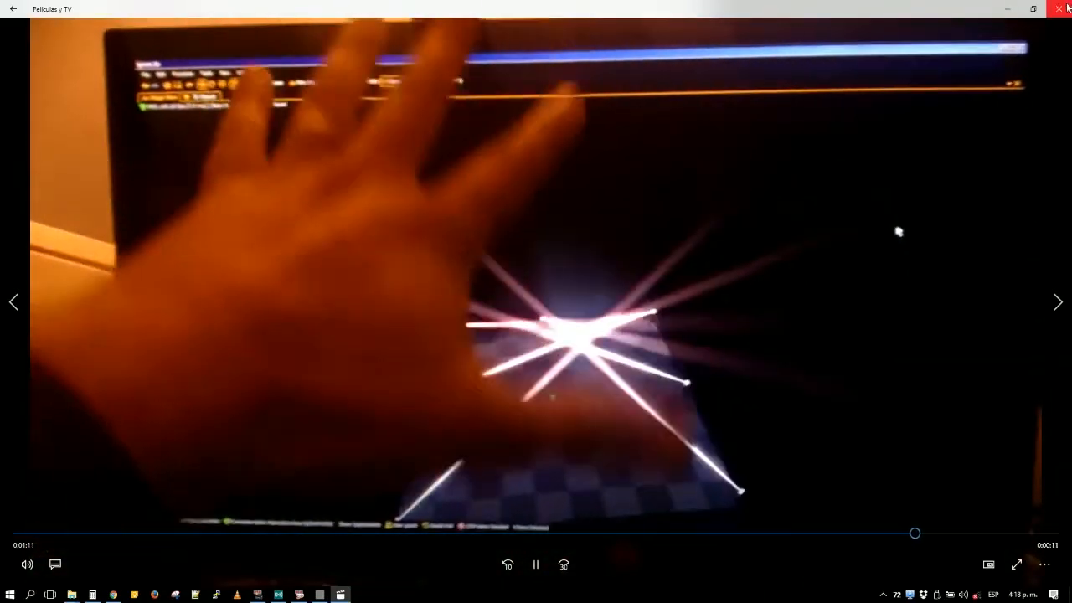
- Close the demo video and browse to NODE_WS > VVVV > 1 - VVVV Standalone > 2 - Effects > D - XYZ to Pan & Tilt
left_click(1062, 8)
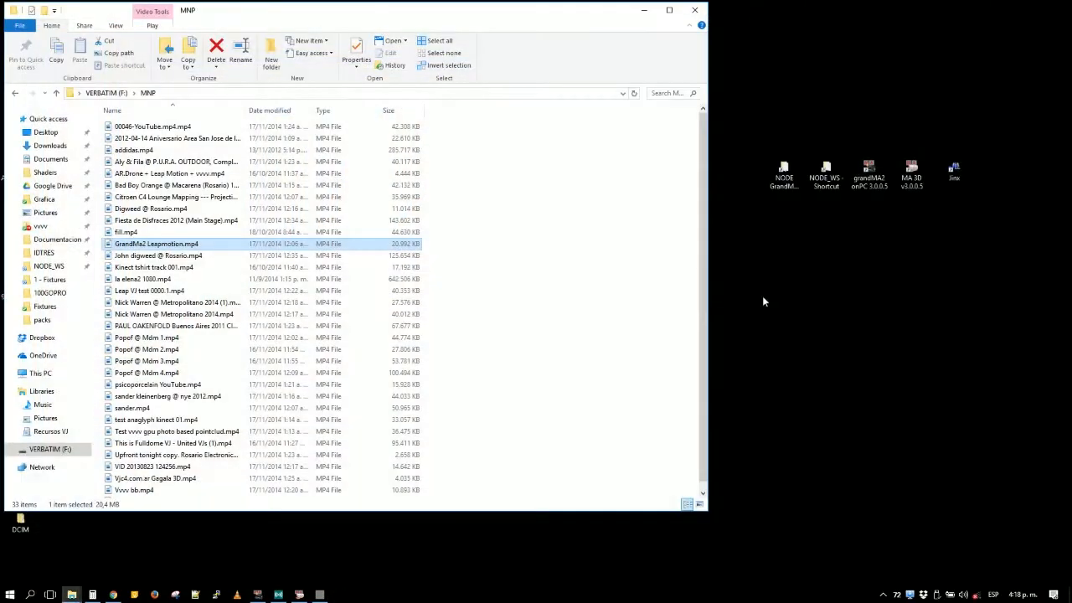
left_click(564, 256)
double_click(841, 189)
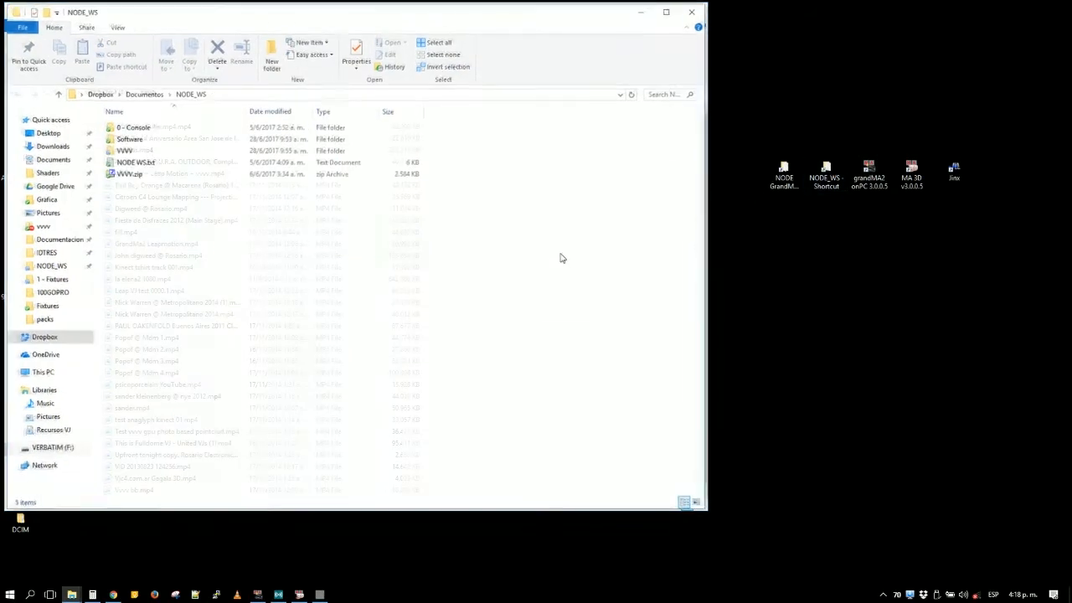
double_click(141, 150)
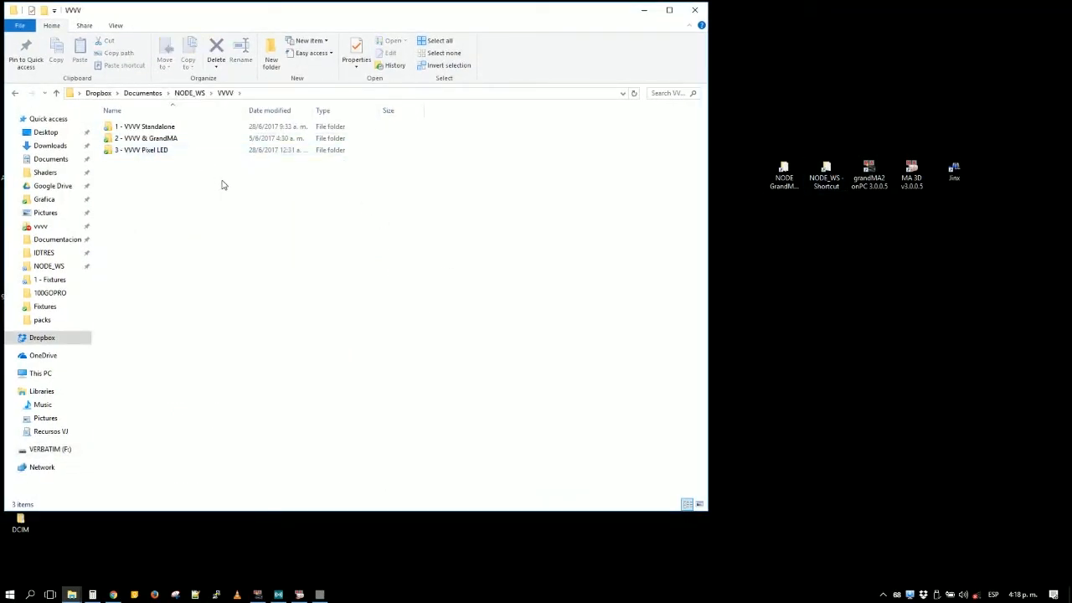
double_click(183, 126)
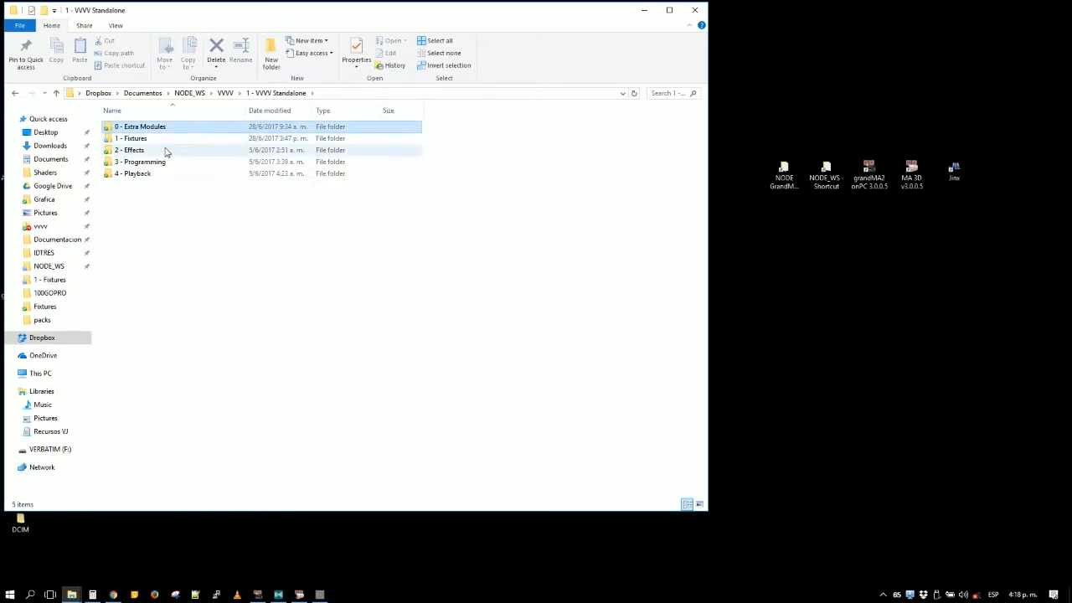
double_click(165, 151)
double_click(186, 161)
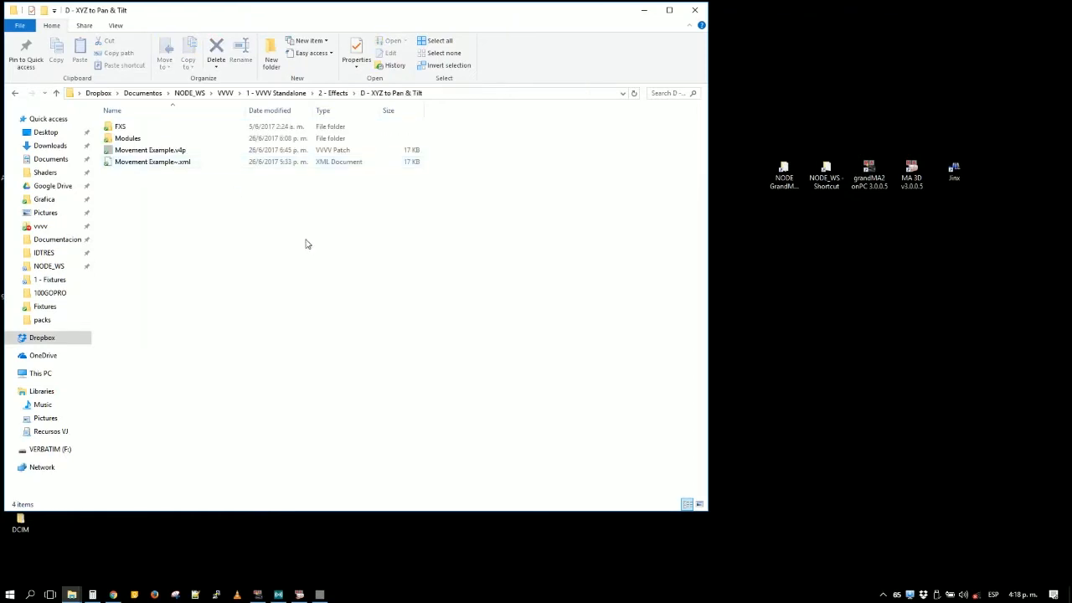
- Open Movement Example.v4p in vvvv alongside the spreadable fixture patch
left_click(165, 151)
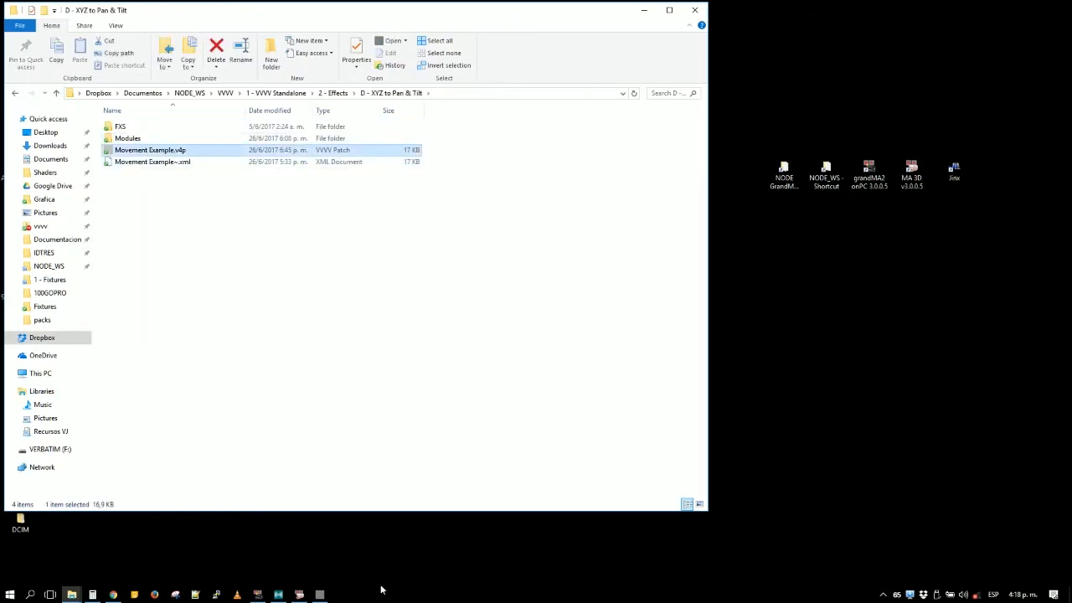
left_click(322, 595)
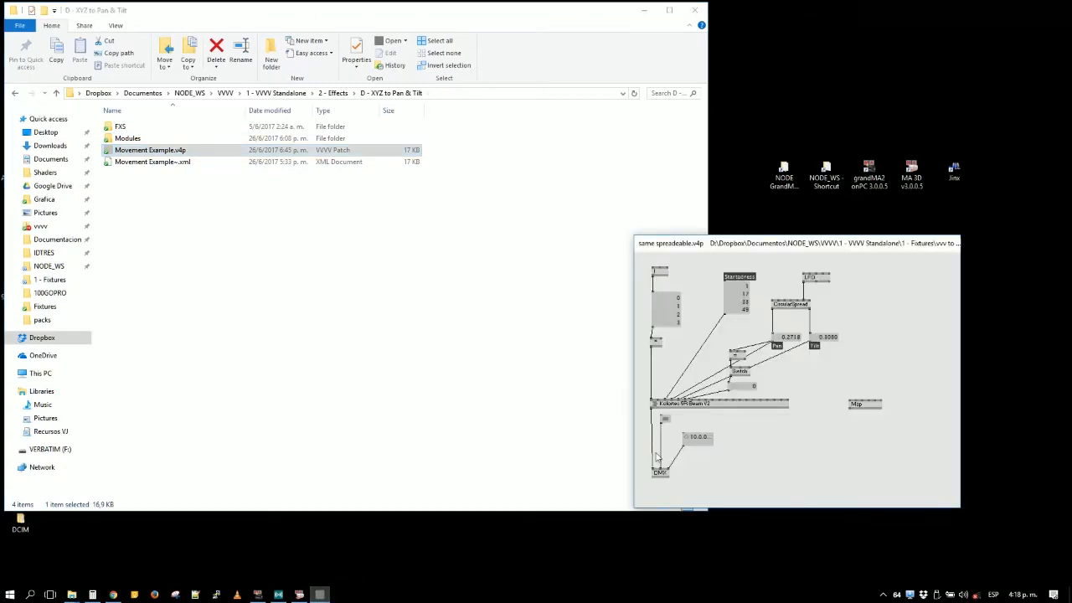
double_click(160, 154)
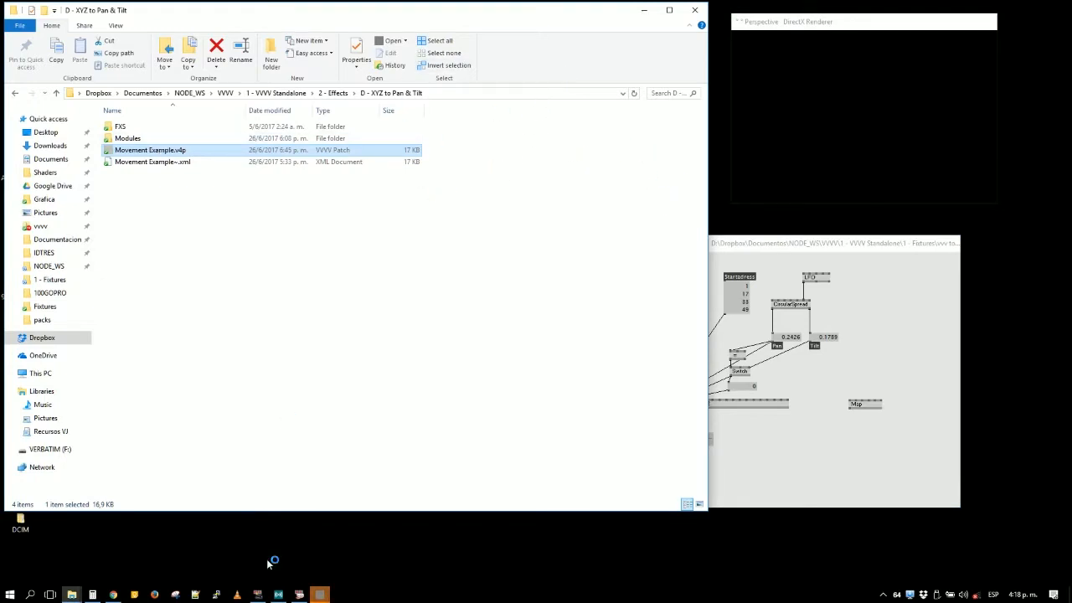
left_click(328, 595)
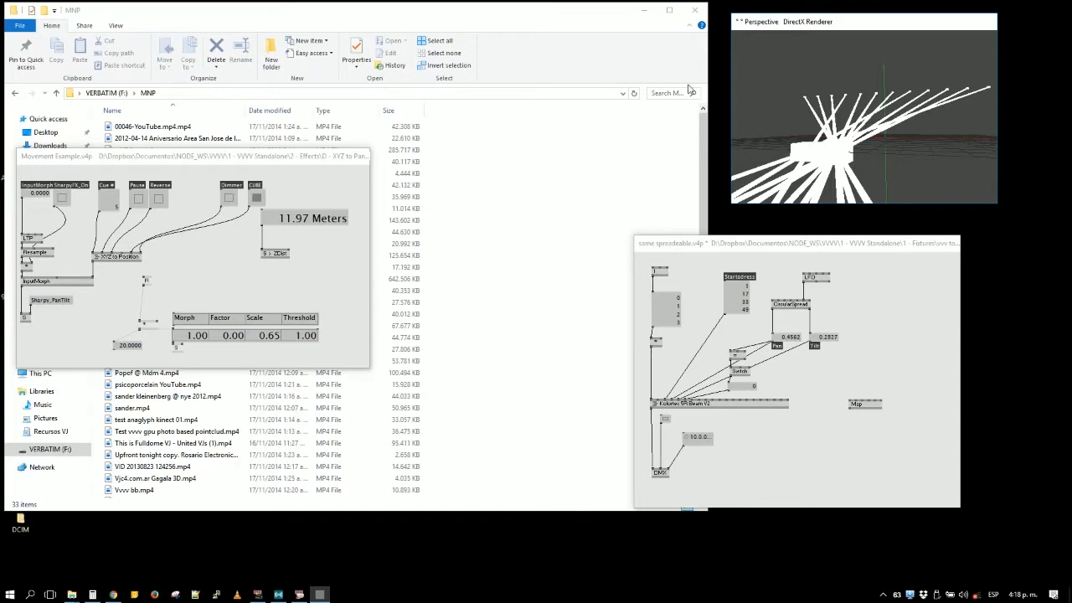
- Enlarge the Perspective renderer window, switch between cues with Cue # ending on cue 5, and inspect the beams from an elevated angle
left_click(106, 205)
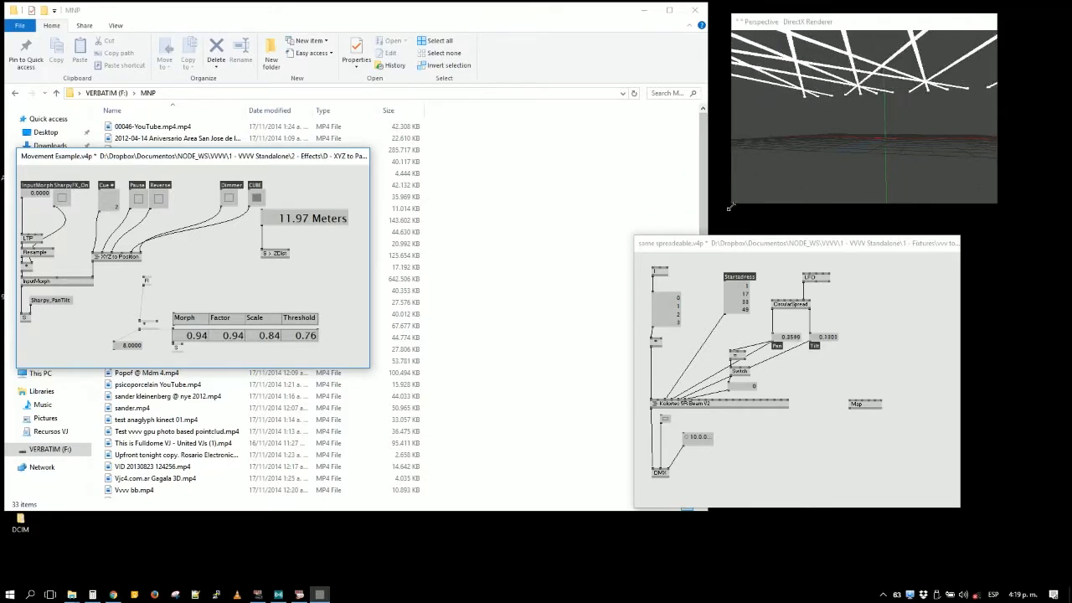
left_click_drag(730, 207, 536, 392)
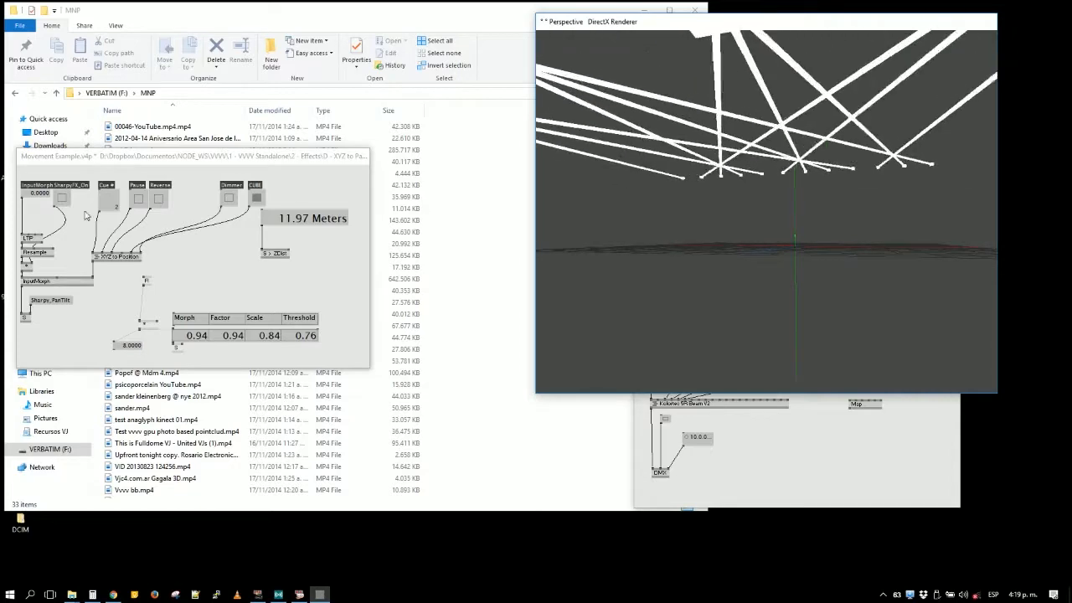
left_click(116, 200)
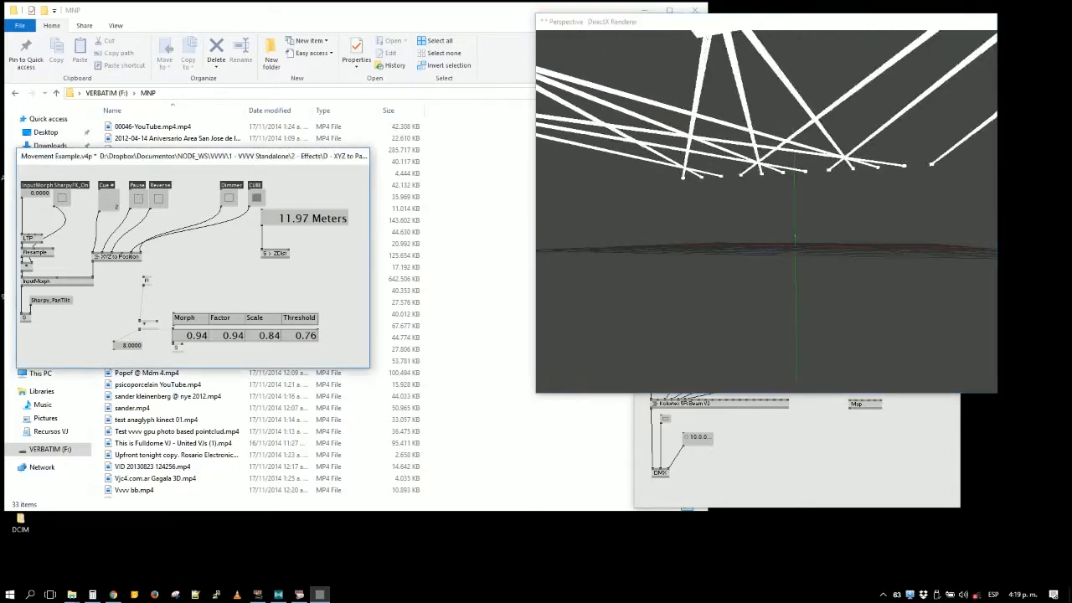
left_click(117, 204)
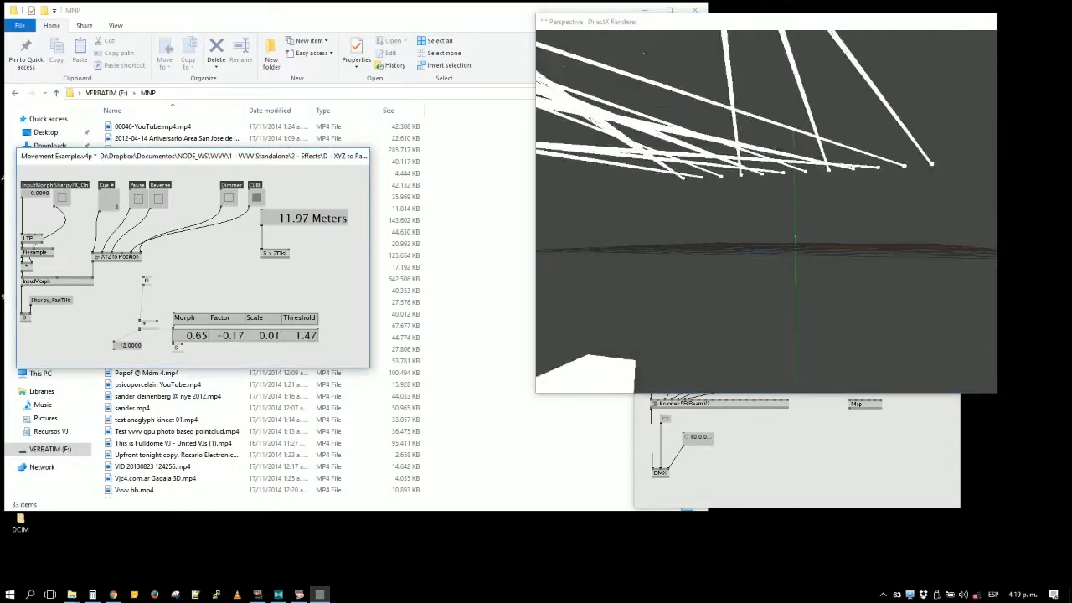
left_click(116, 205)
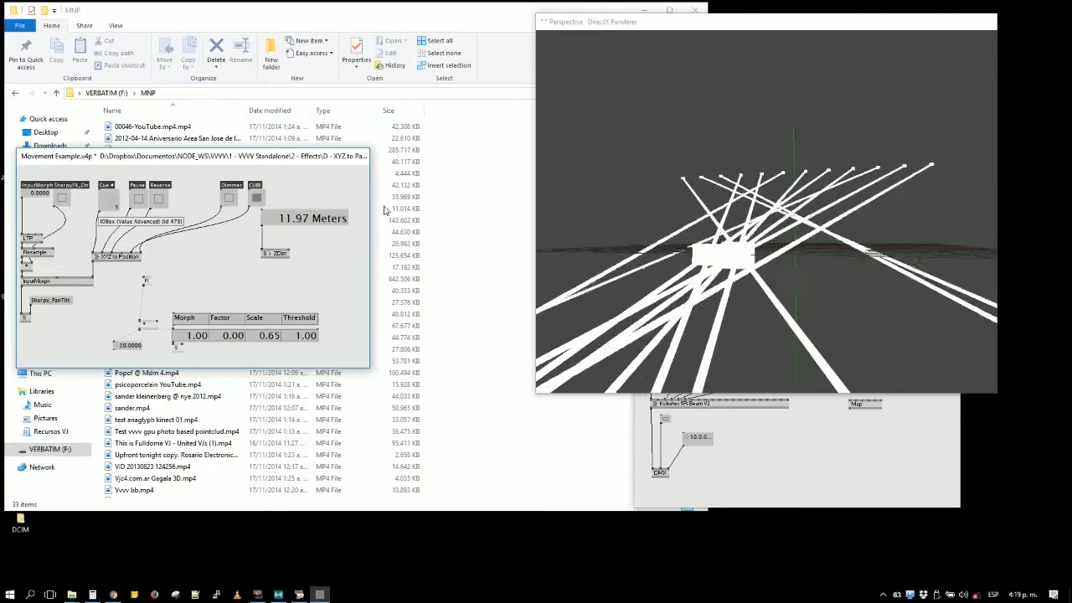
left_click(775, 216)
mouse_move(775, 216)
left_mouse_down()
mouse_move(741, 251)
mouse_move(754, 237)
mouse_move(699, 270)
mouse_move(666, 267)
mouse_move(770, 222)
left_mouse_up()
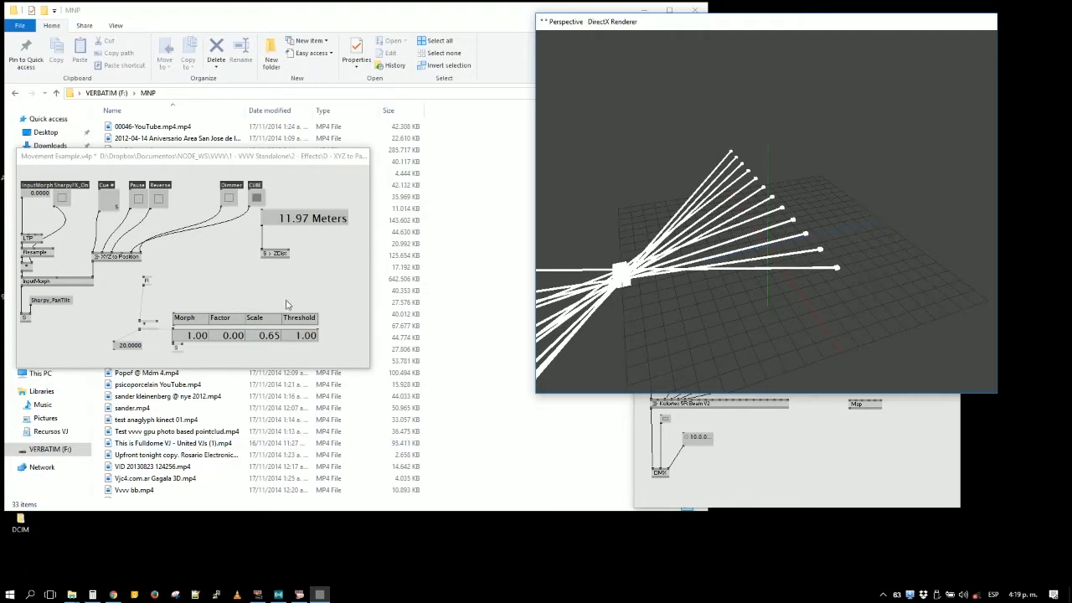
- Open the XYZ to Position subpatch and examine its signal chain down to the S > MOV node
left_click_drag(287, 303, 348, 293)
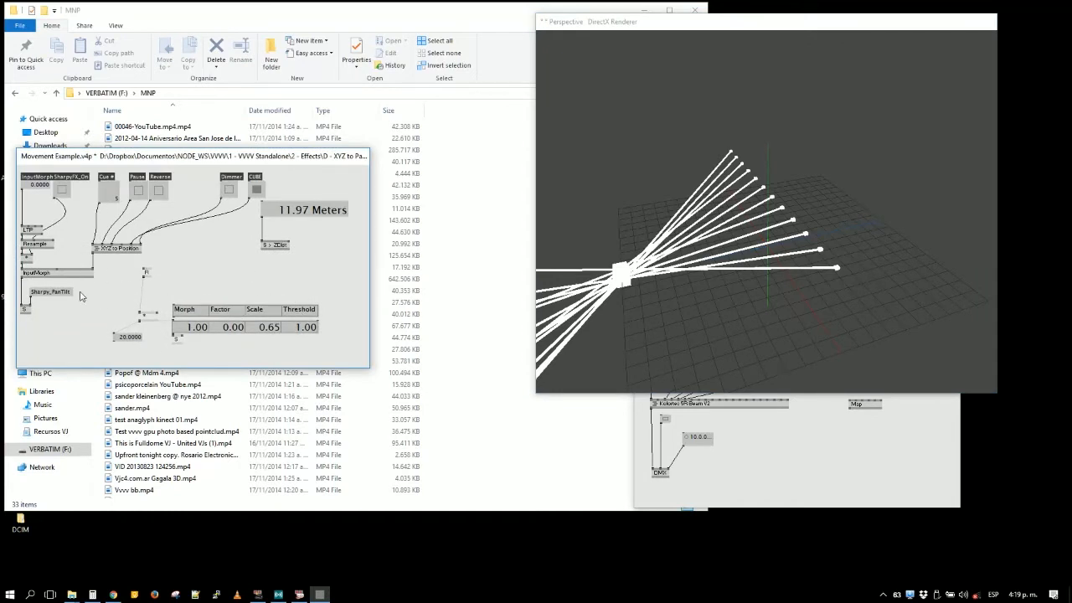
right_click(114, 241)
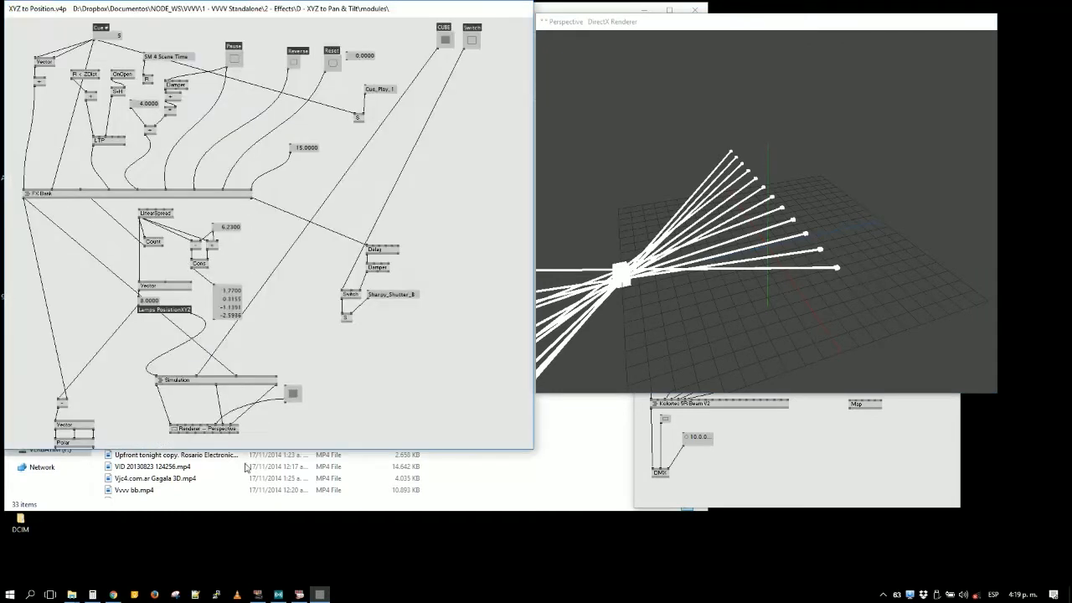
scroll(179, 356, "down", 5)
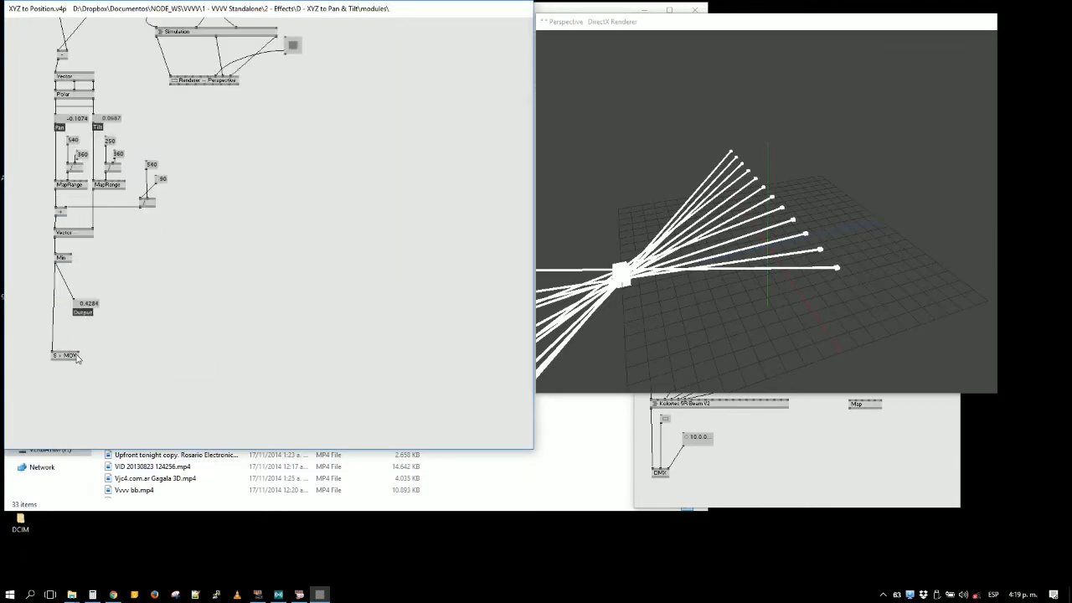
- Open 3 - Patching Basic.v4p from the 1 - Fixtures folder, bring it forward, and shift the Perspective renderer aside
left_click(519, 485)
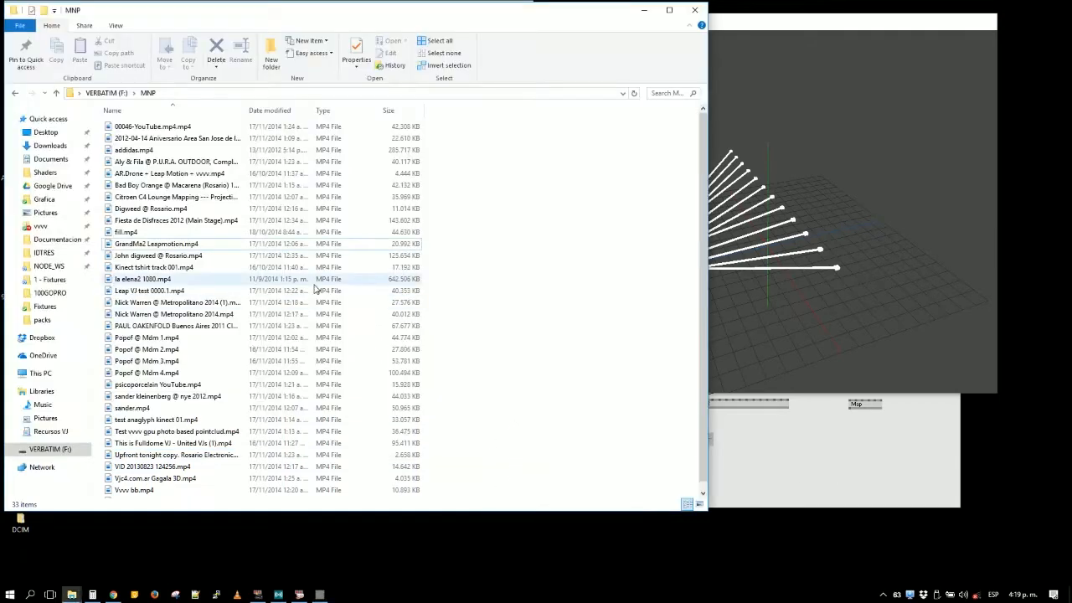
left_click(644, 10)
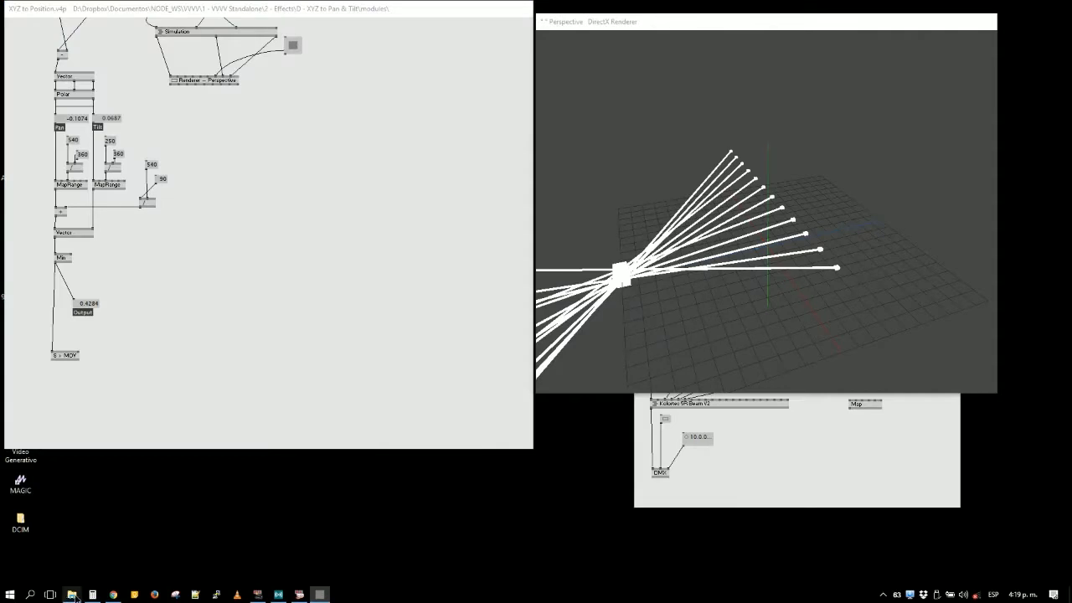
mouse_move(74, 597)
left_click(350, 553)
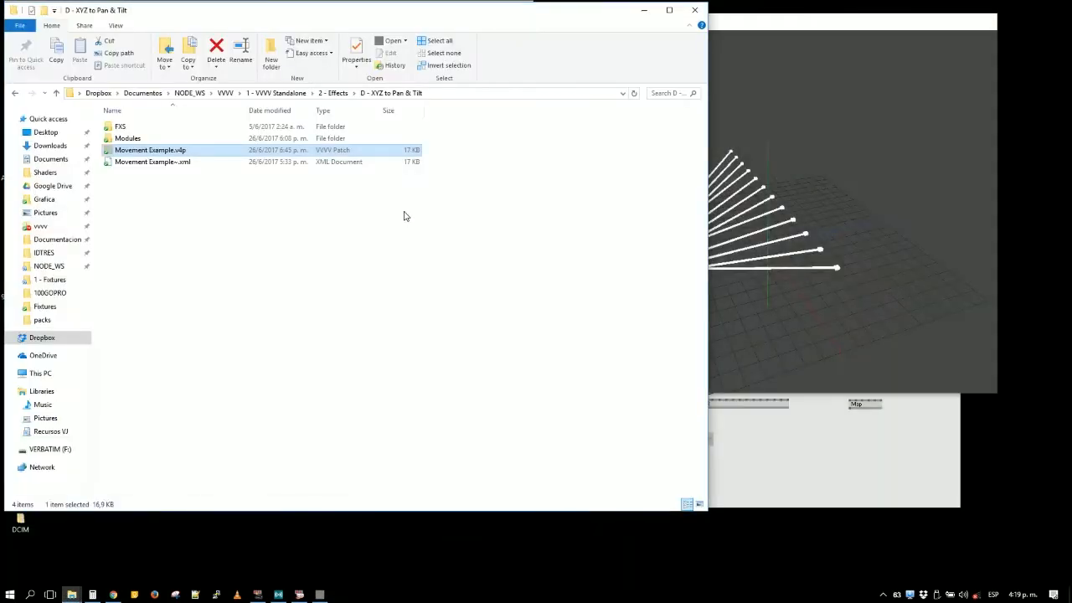
key("alt+Up")
key("alt+Up")
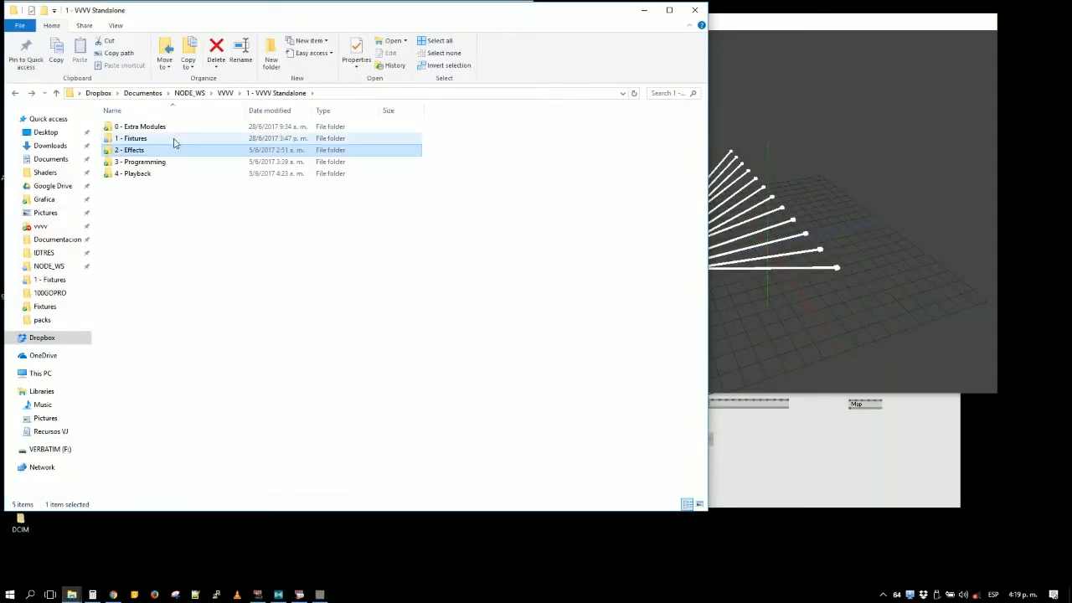
double_click(173, 139)
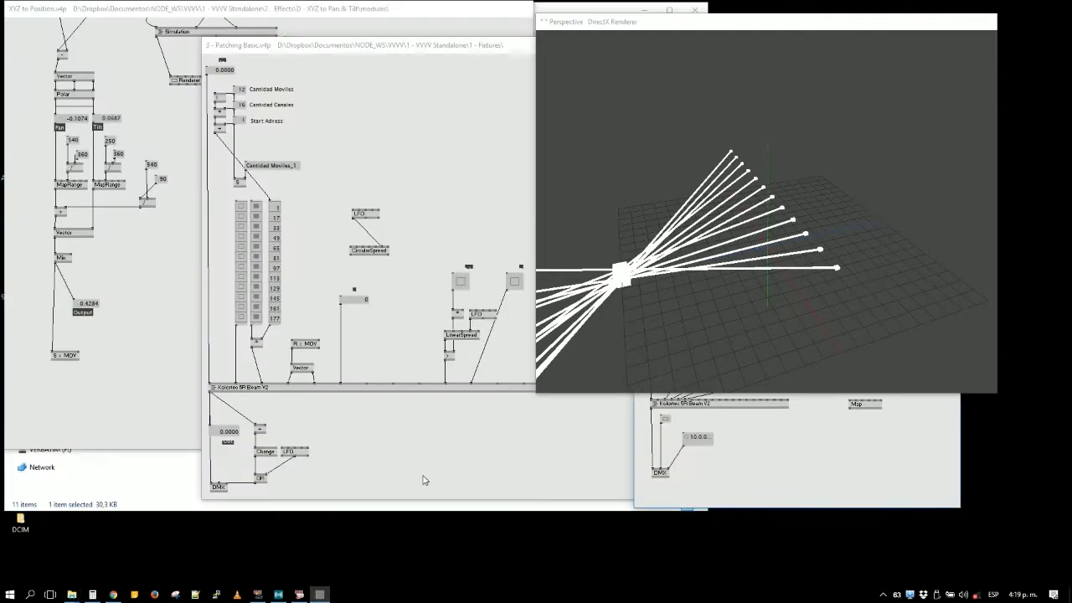
left_click(424, 477)
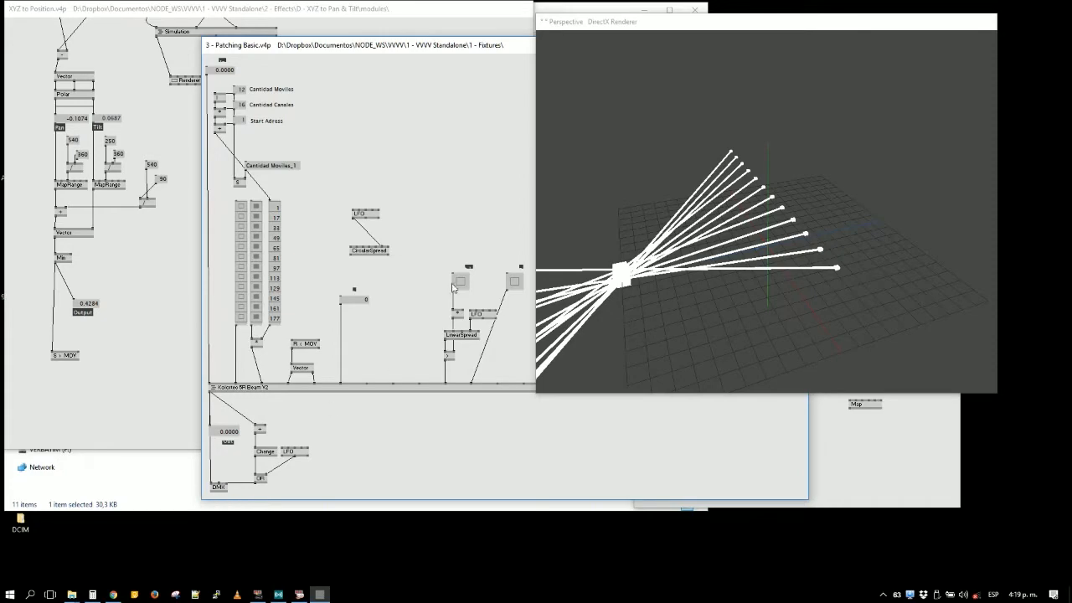
left_click_drag(604, 25, 660, 13)
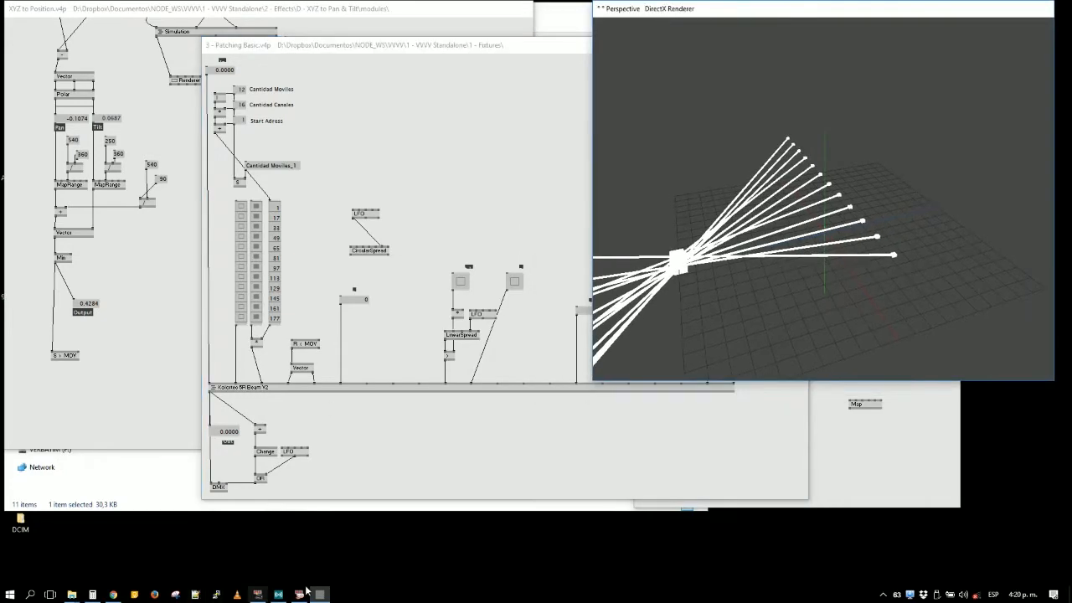
- Switch to grandMA2 onPC and load the show nodews_1 from the internal drive
left_click(257, 594)
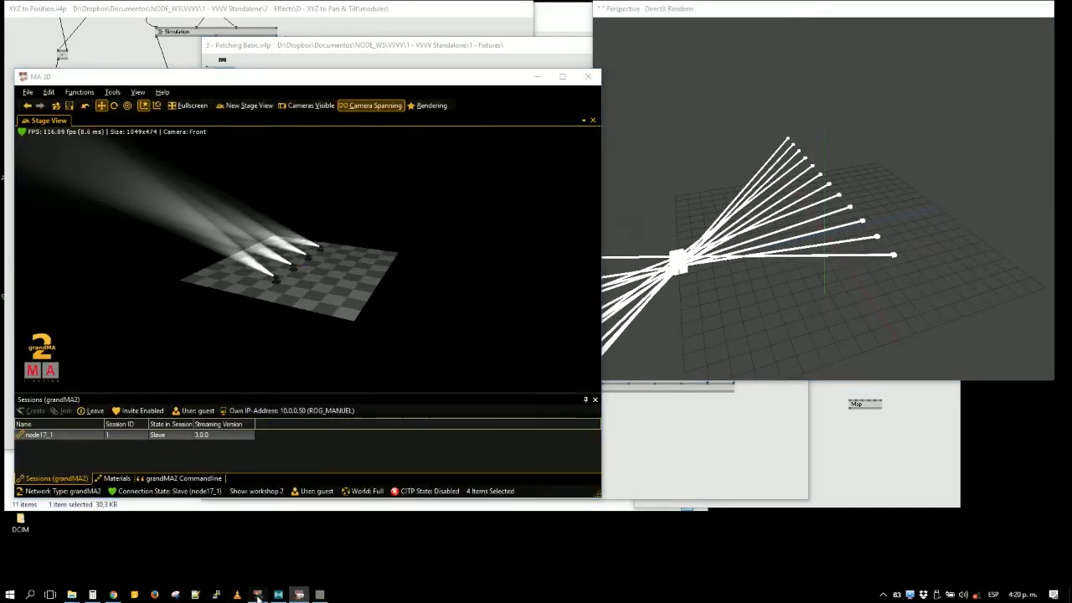
left_click(258, 596)
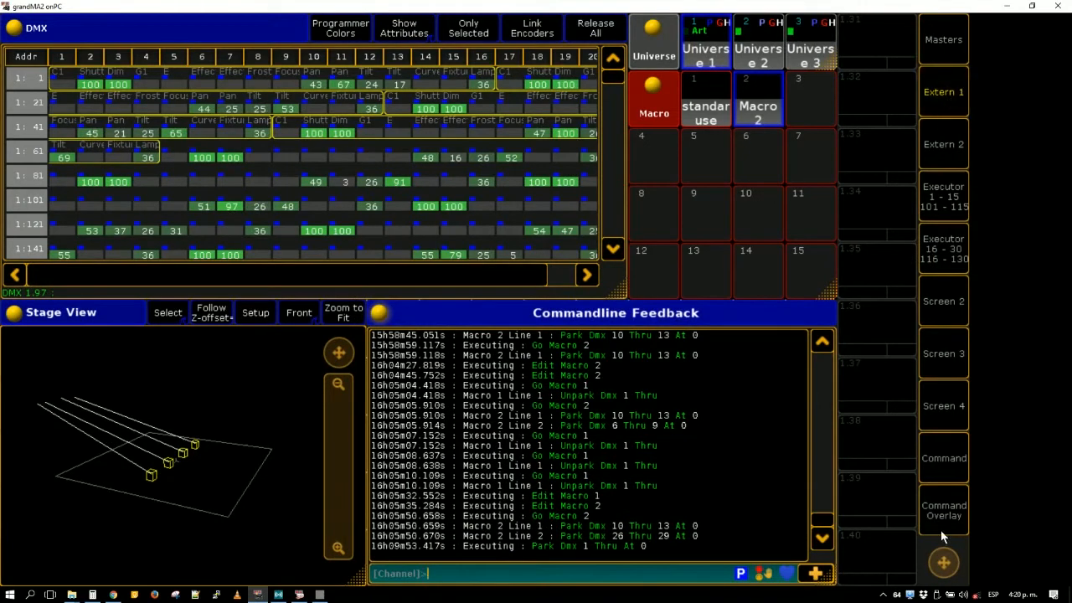
left_click(938, 471)
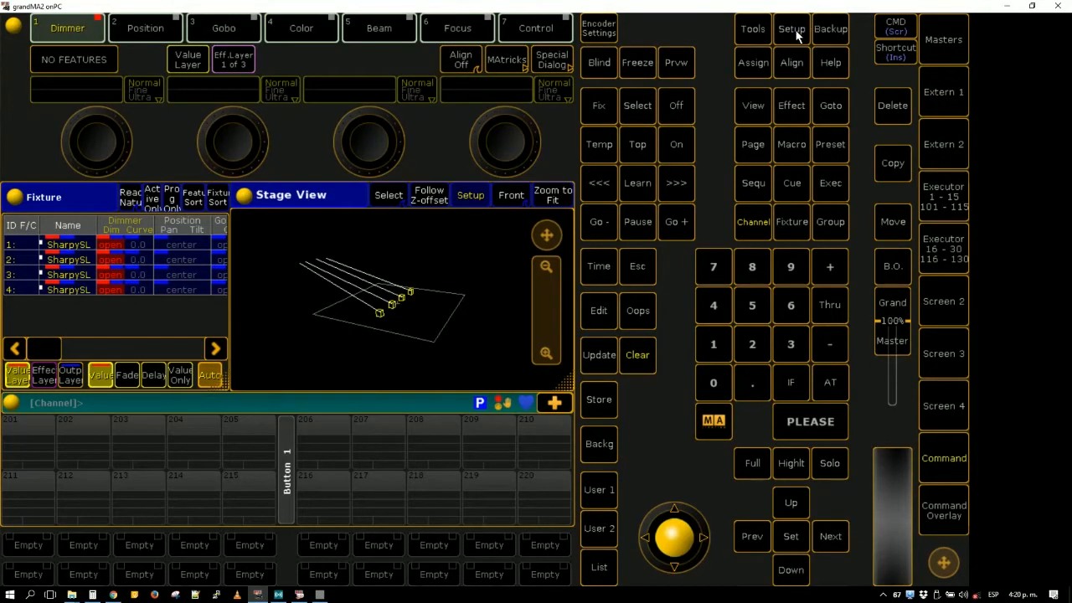
left_click(831, 32)
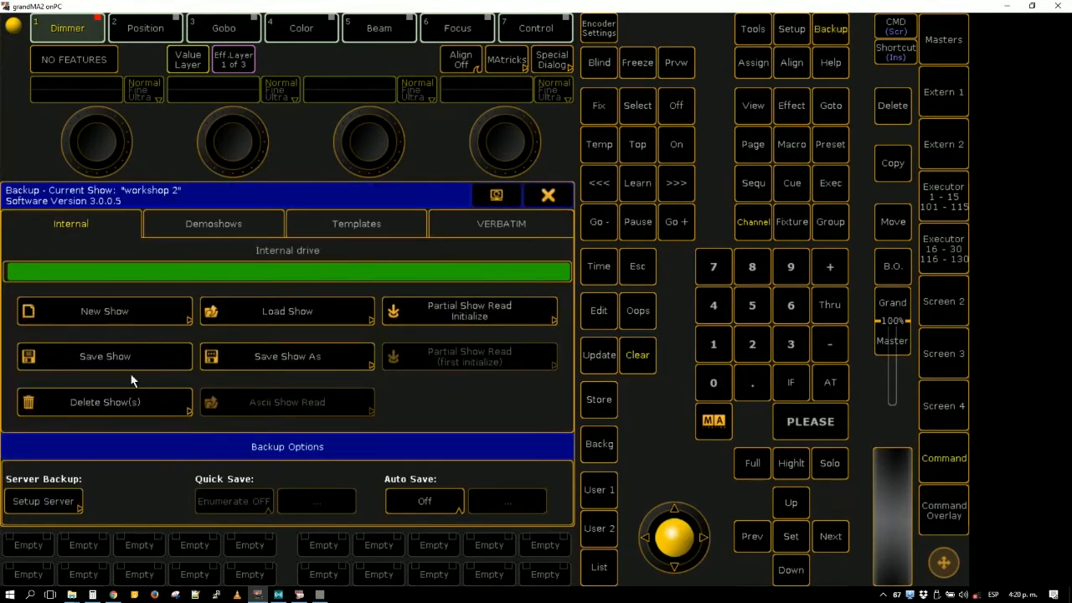
left_click(287, 358)
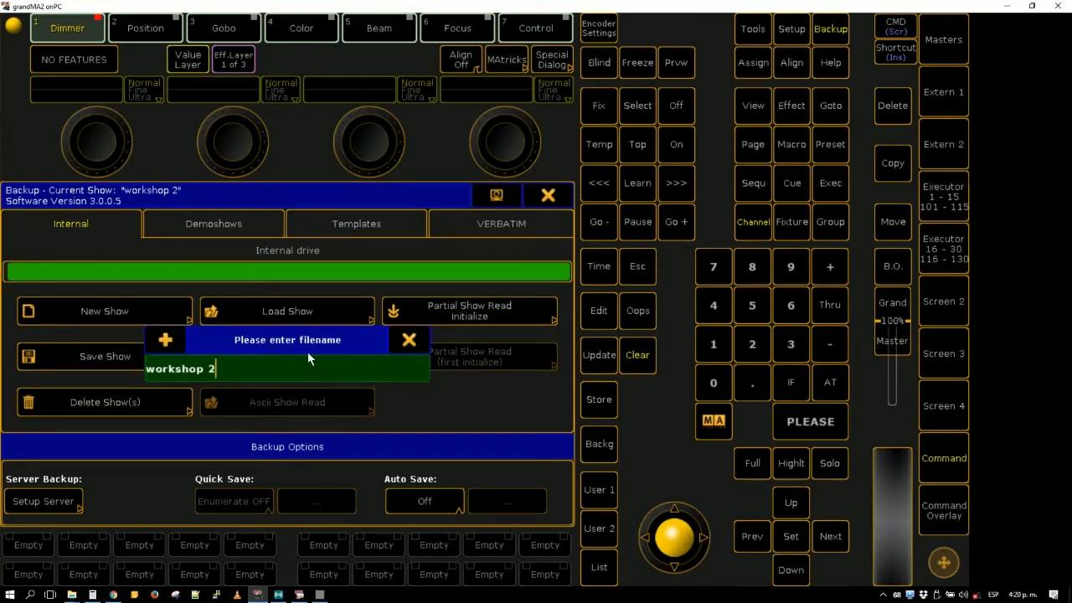
left_click(409, 339)
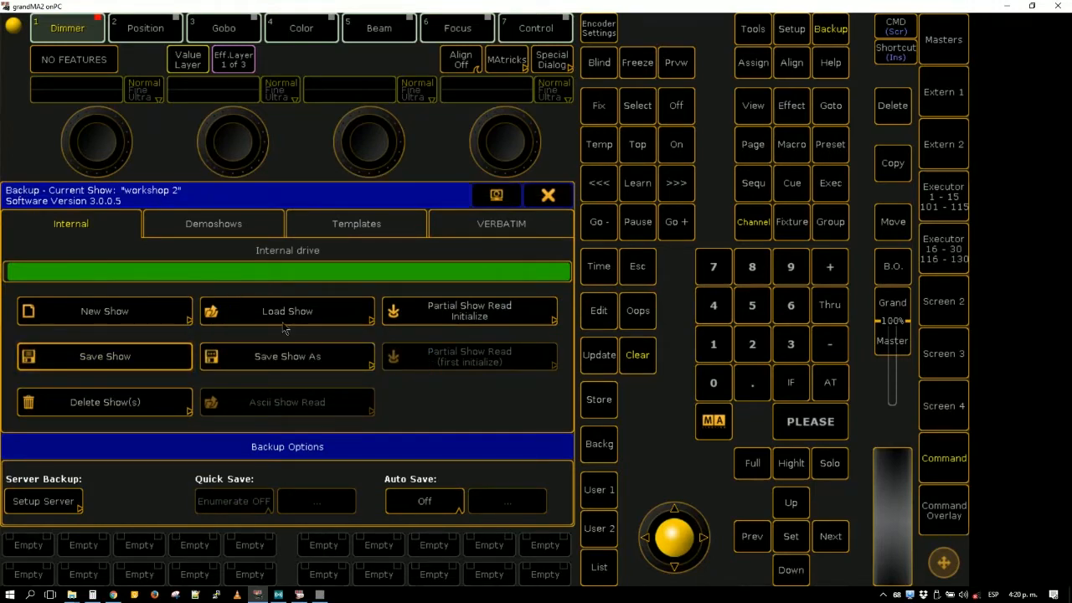
left_click(283, 318)
left_click(73, 286)
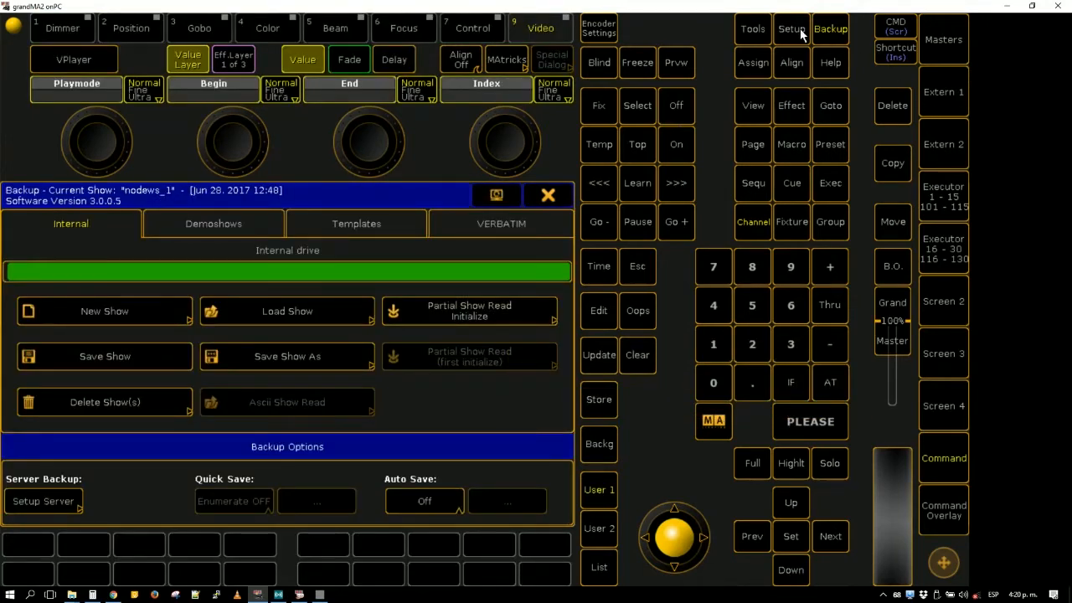
left_click(541, 199)
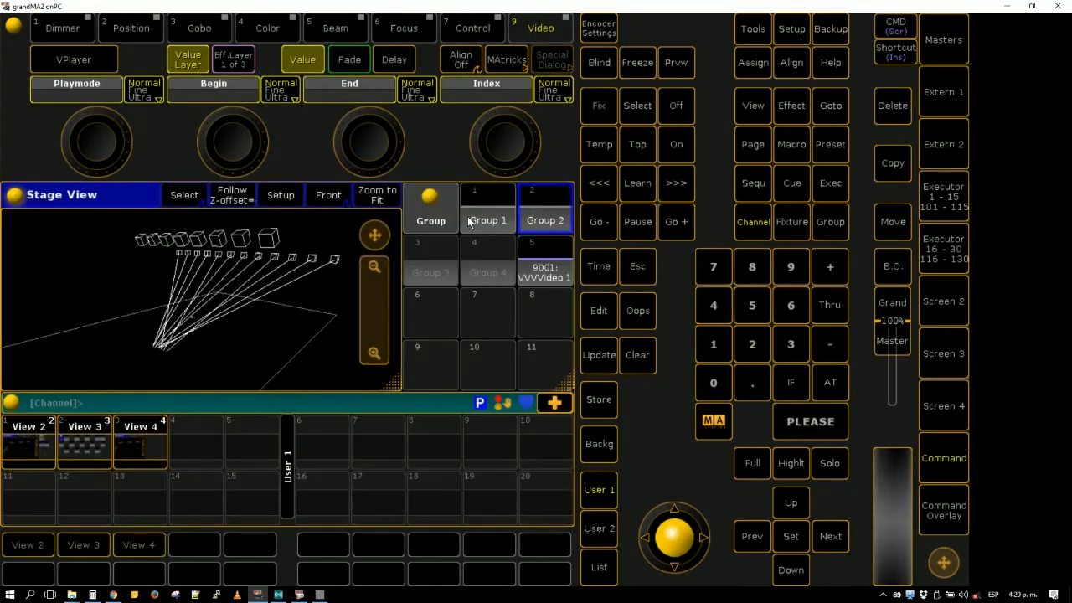
- Minimize grandMA2 onPC and orbit the MA 3D stage to view the row of beams from the front
left_click(1007, 7)
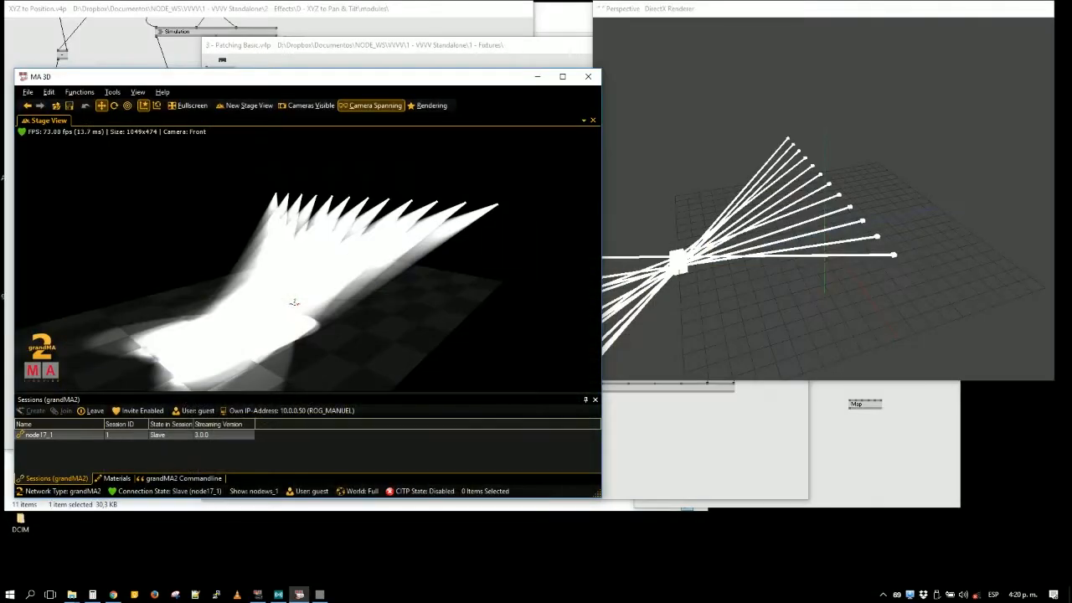
left_click_drag(289, 300, 349, 163)
left_click_drag(370, 254, 454, 291)
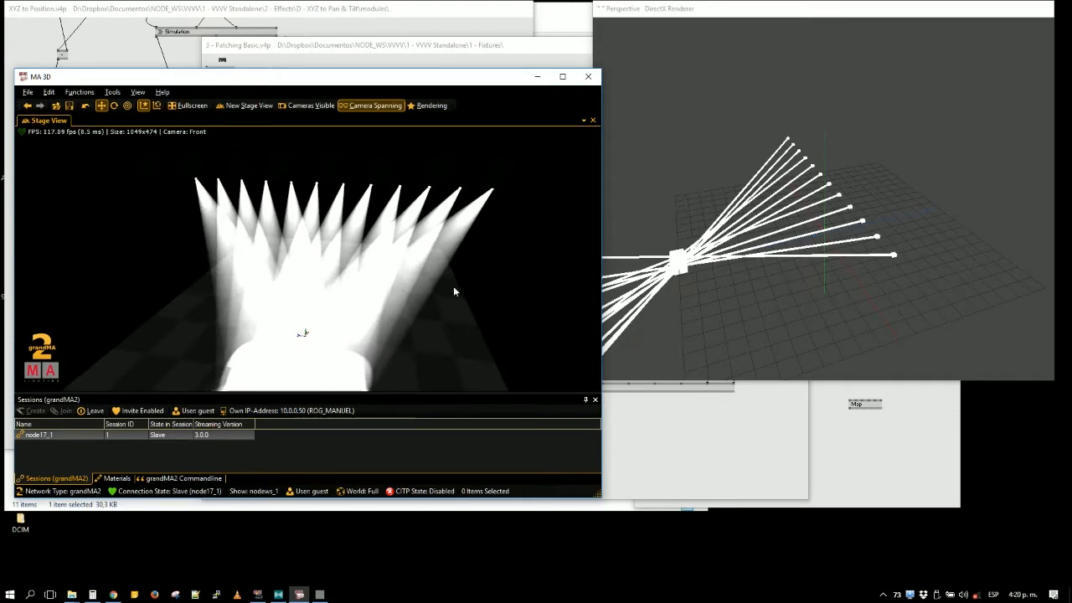
- Set the Gobo value in 3 - Patching Basic.v4p to 2 and compare the beams in the MA 3D stage view
left_click(257, 595)
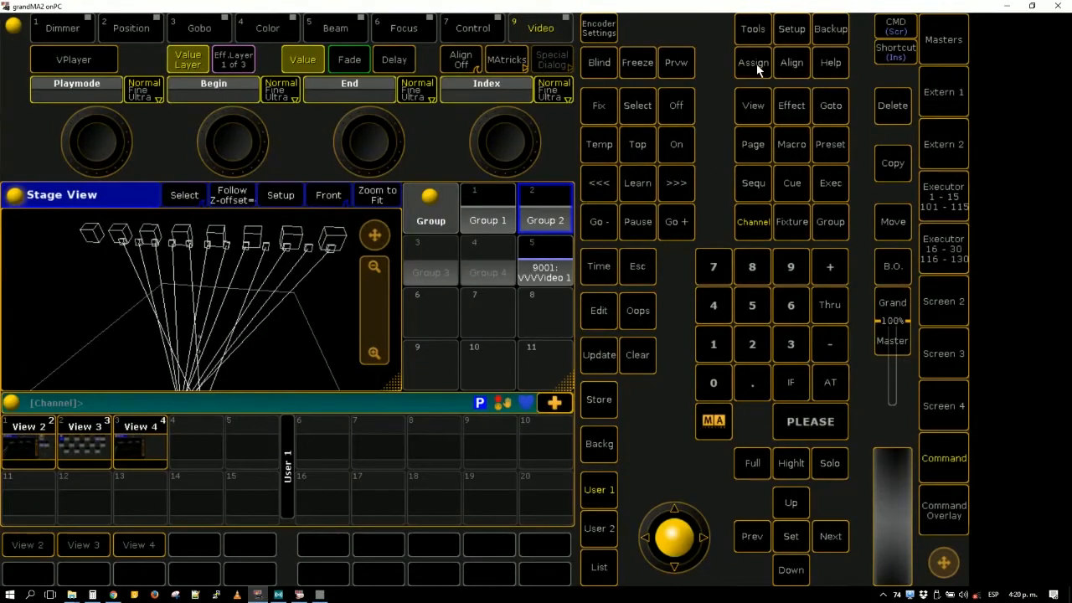
left_click(1009, 7)
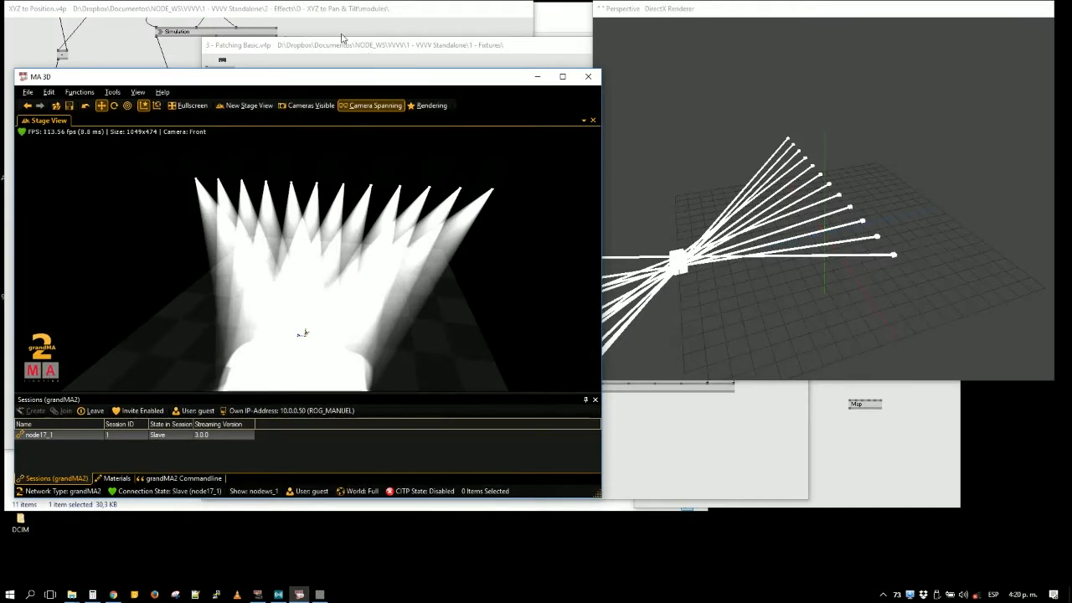
left_click(420, 26)
left_click(716, 478)
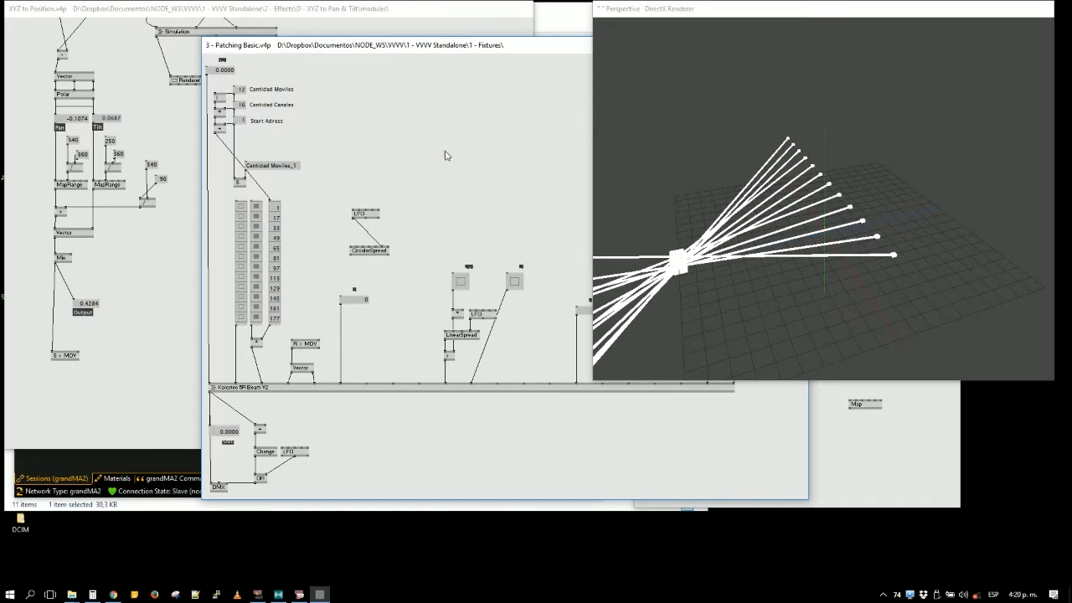
left_click_drag(445, 152, 204, 163)
left_click_drag(403, 452, 280, 456)
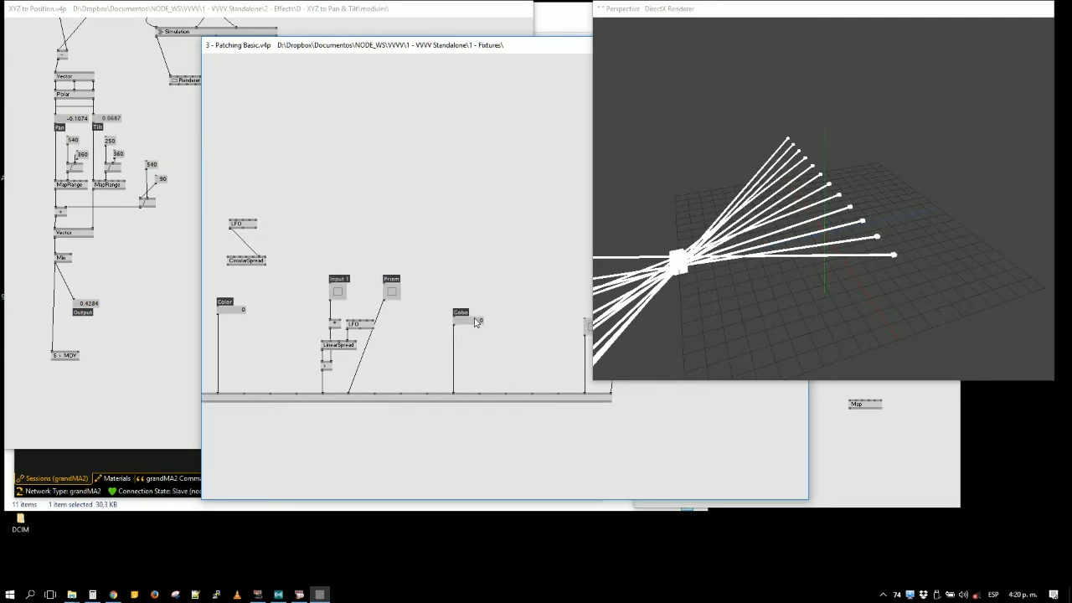
left_click_drag(473, 320, 473, 314)
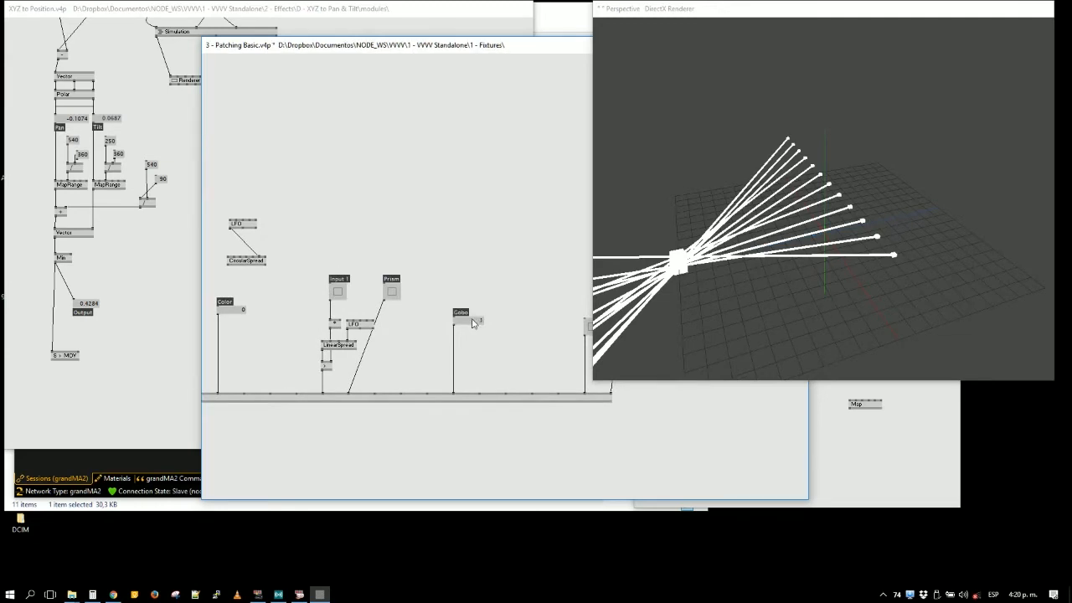
left_click(89, 450)
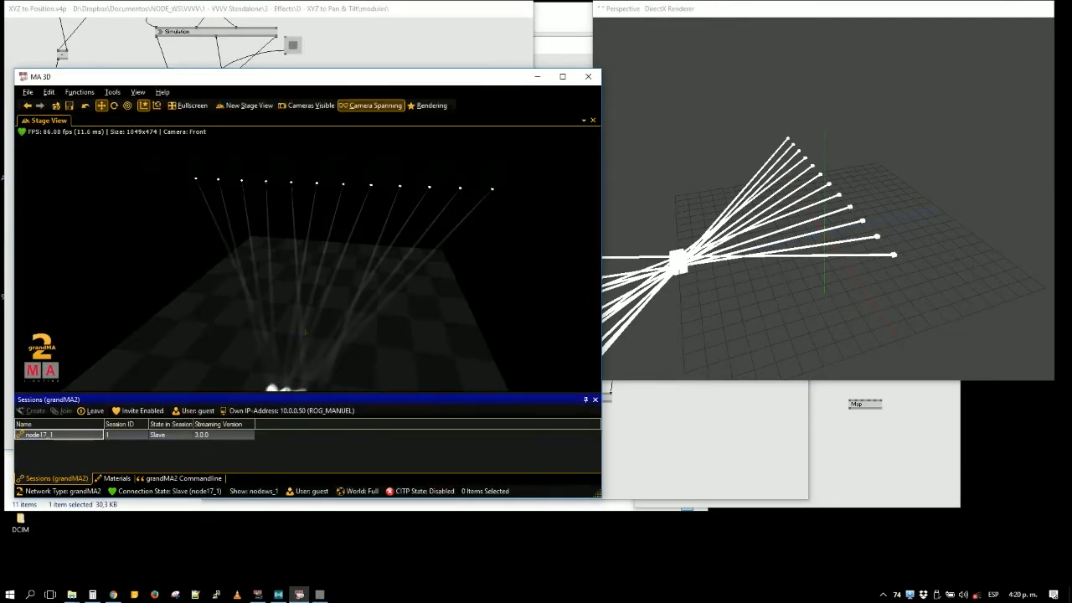
left_click(675, 406)
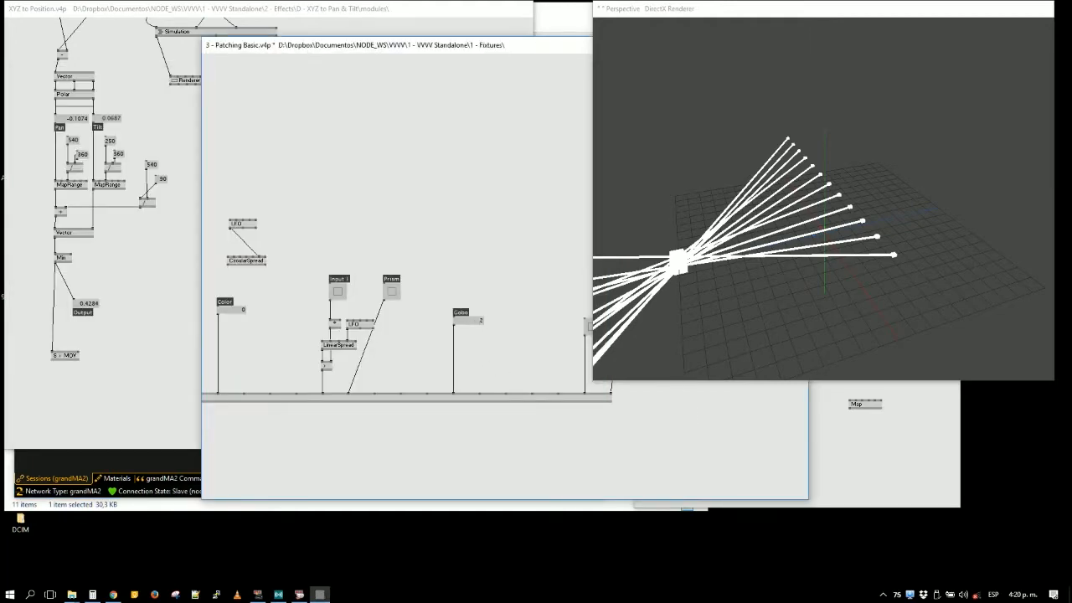
left_click(83, 472)
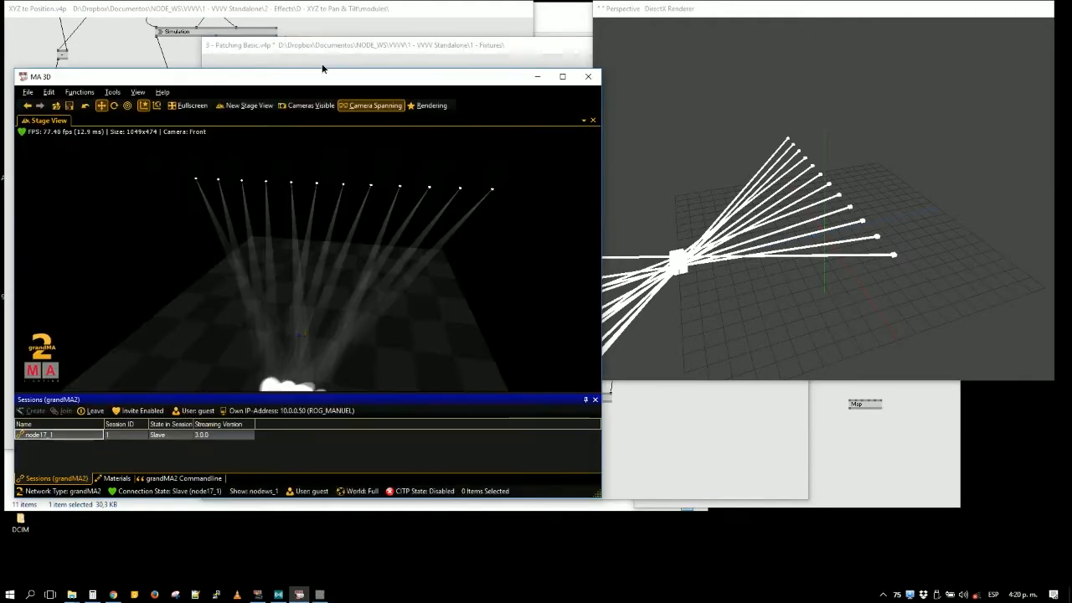
- Shift the MA 3D window up and raise the Beam Intensity rendering setting to 480
left_click_drag(322, 70, 307, 46)
left_click(415, 81)
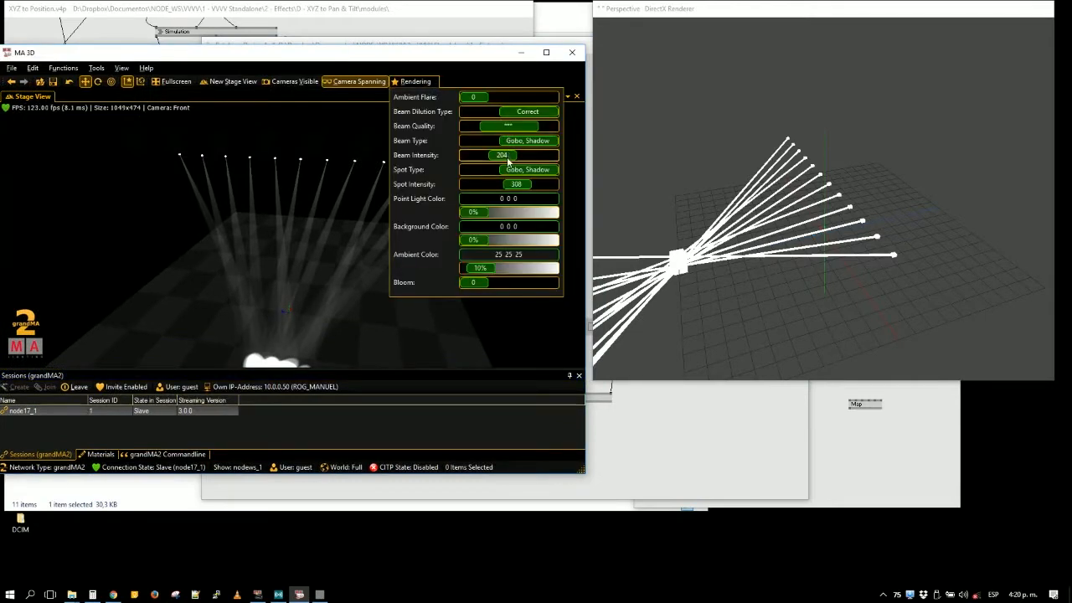
left_click_drag(507, 161, 549, 157)
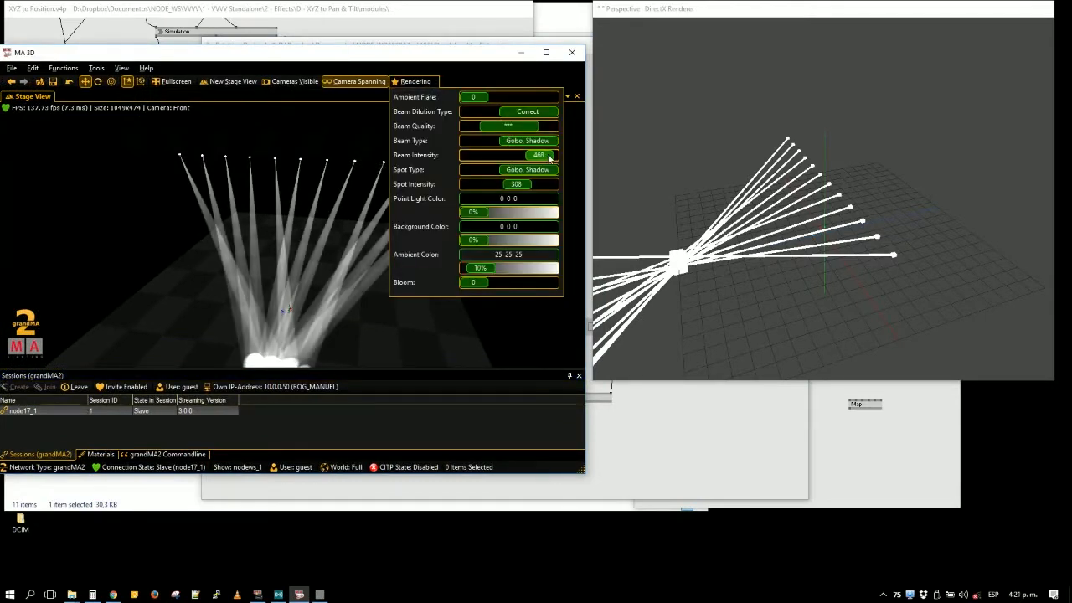
- Close the Sessions, Materials and grandMA2 Commandline panes in MA 3D so the stage view fills the window
left_click(581, 378)
left_click(579, 376)
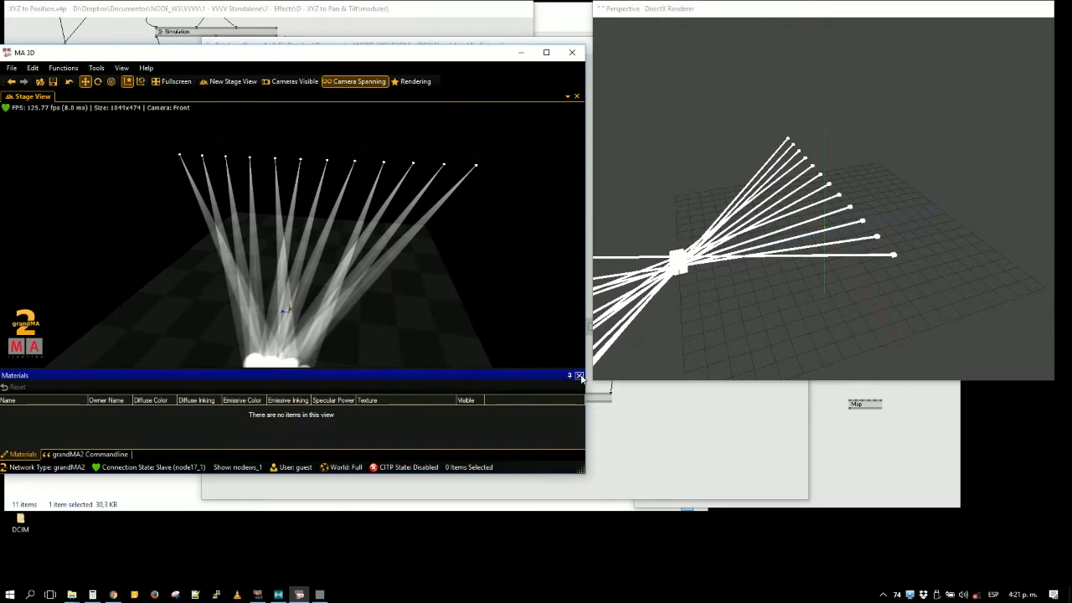
left_click(579, 376)
left_click(579, 376)
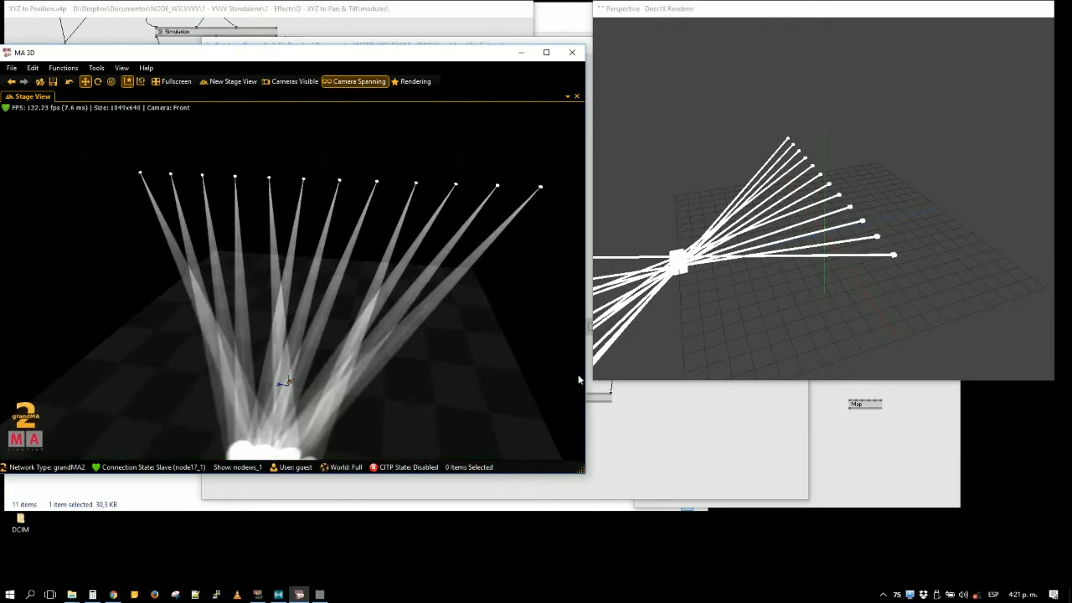
left_click_drag(406, 351, 397, 340)
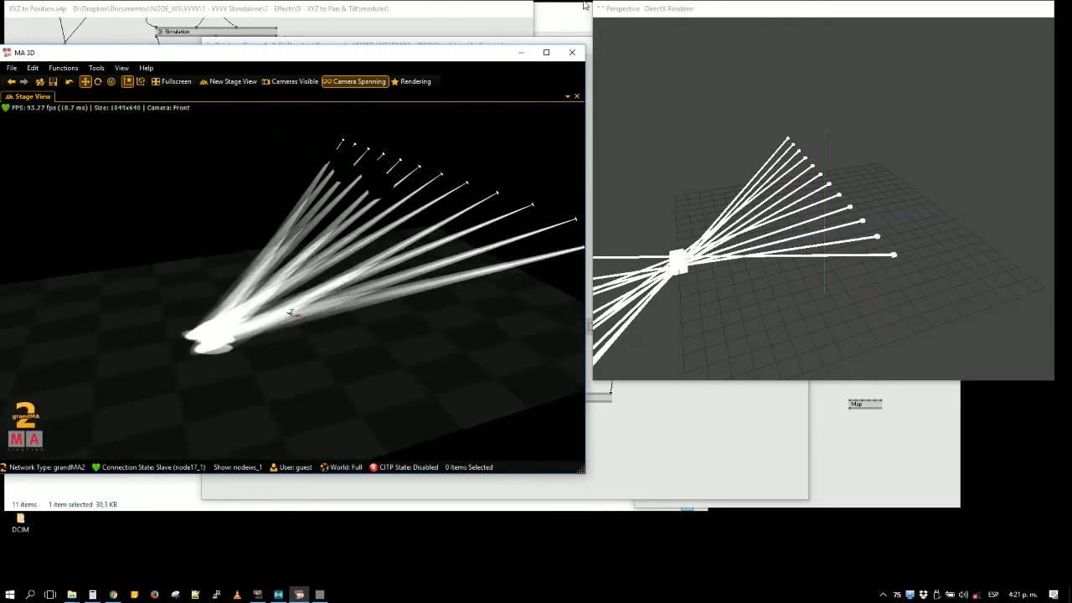
- Move the Patching Basic, XYZ to Position and Movement Example patches below the Perspective renderer, leaving both 3D views uncovered for comparison
key("alt+Tab")
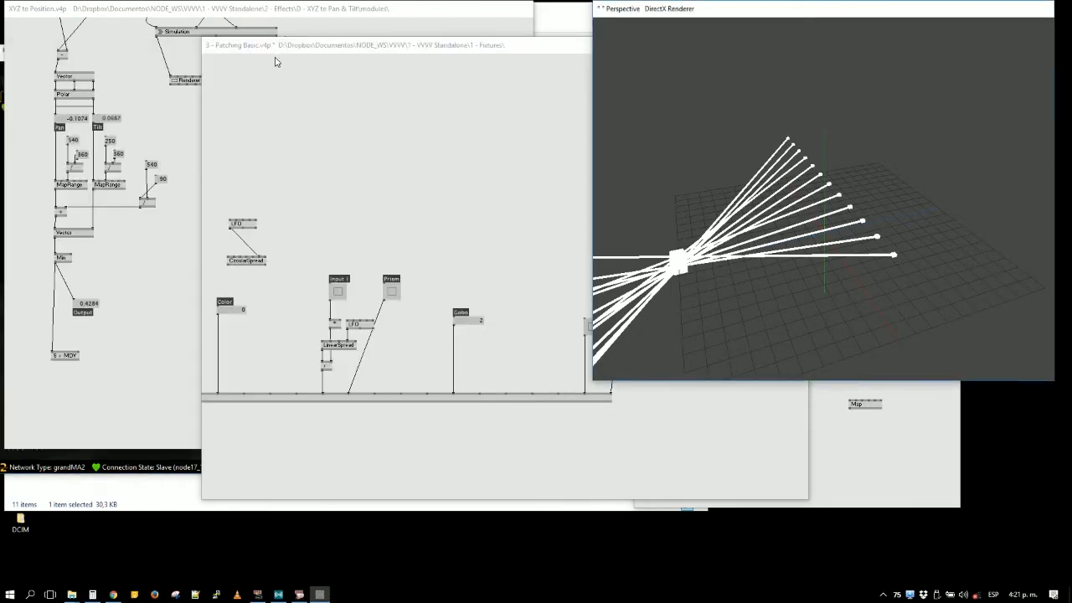
left_click_drag(295, 46, 658, 432)
left_click_drag(163, 10, 769, 415)
left_click_drag(96, 162, 769, 421)
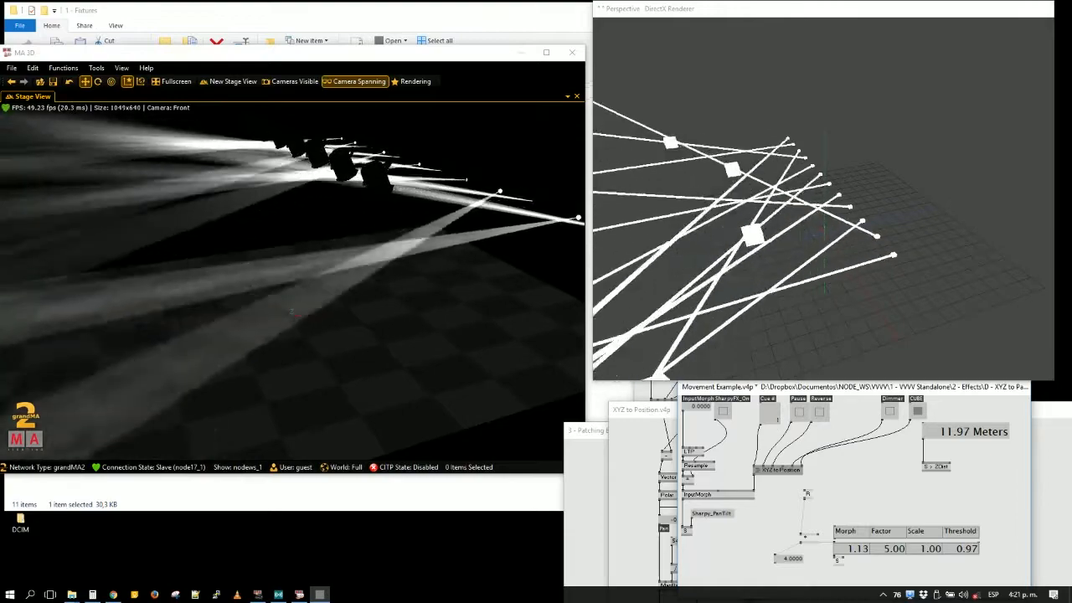
left_click_drag(336, 277, 303, 119)
left_click(712, 218)
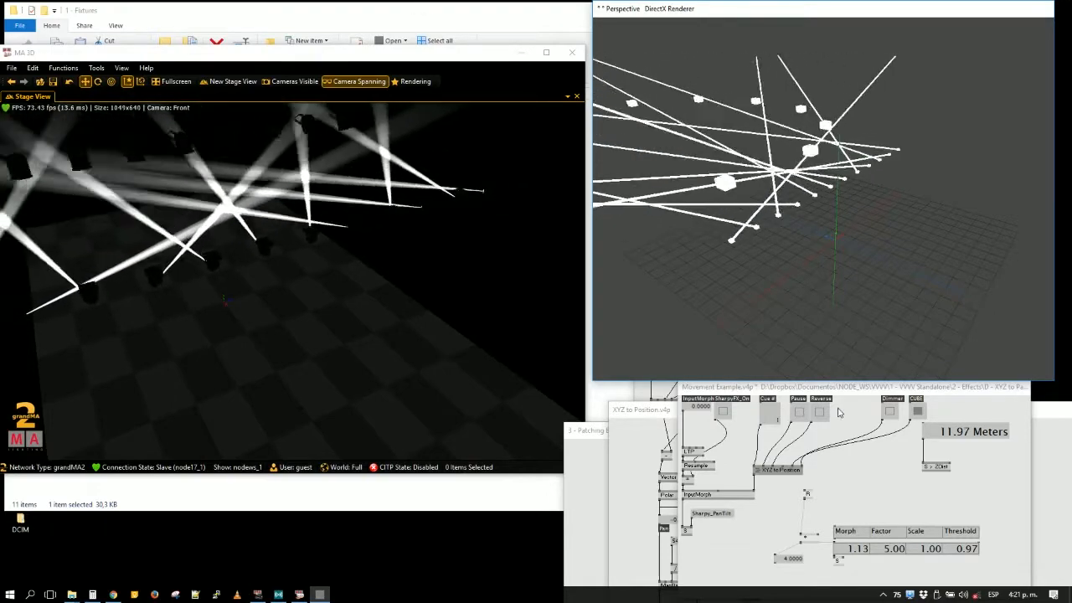
- Open the XYZ to Position subpatch from Movement Example and open its FX Bank subpatch below the renderer
left_click(779, 475)
right_click(778, 474)
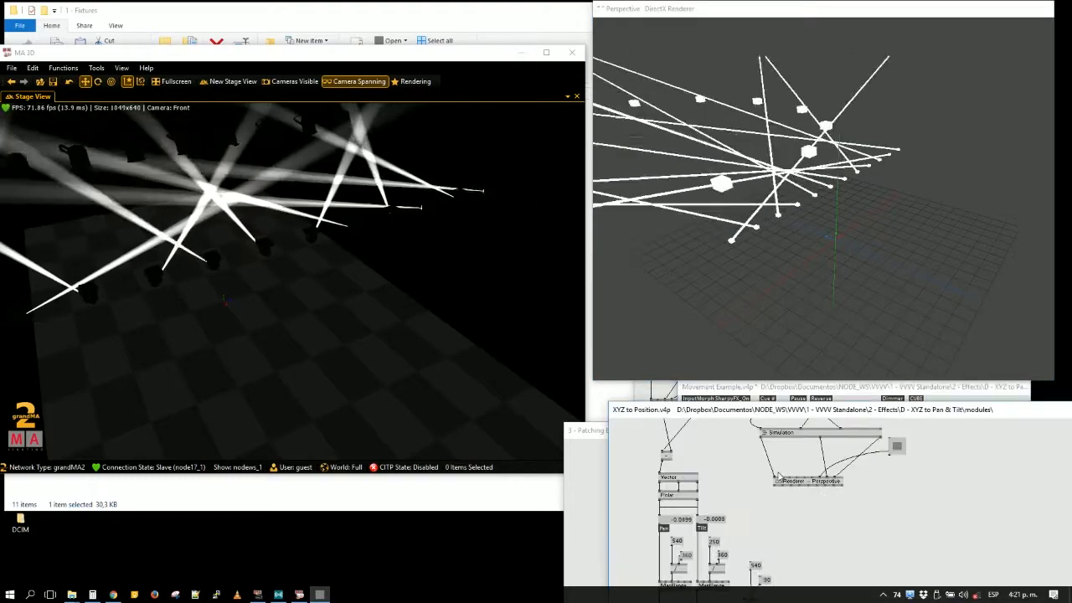
left_click_drag(758, 411, 762, 331)
scroll(752, 455, "up", 5)
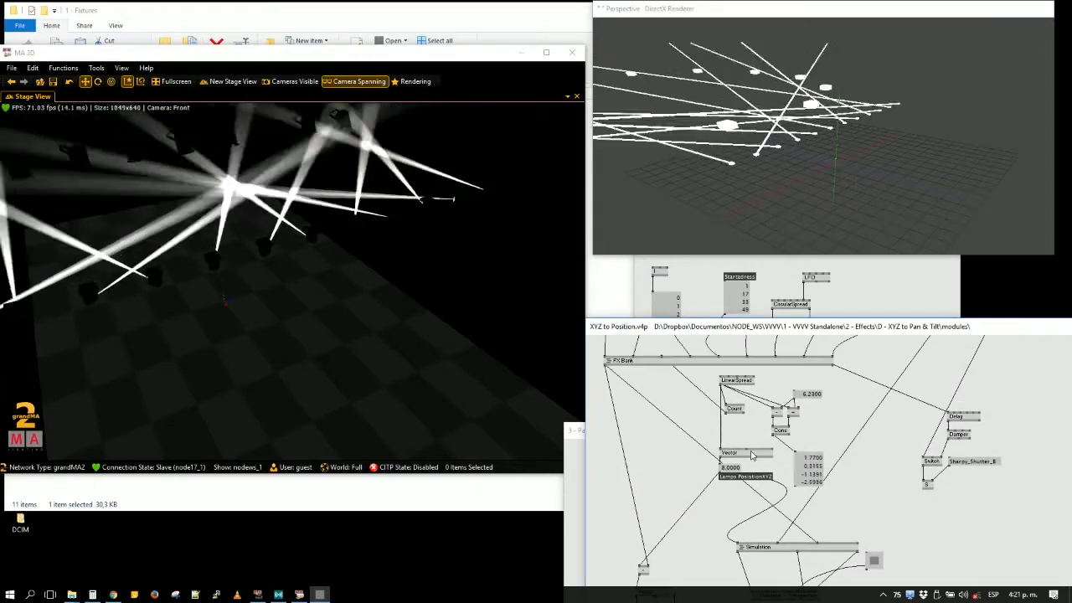
scroll(655, 445, "up", 5)
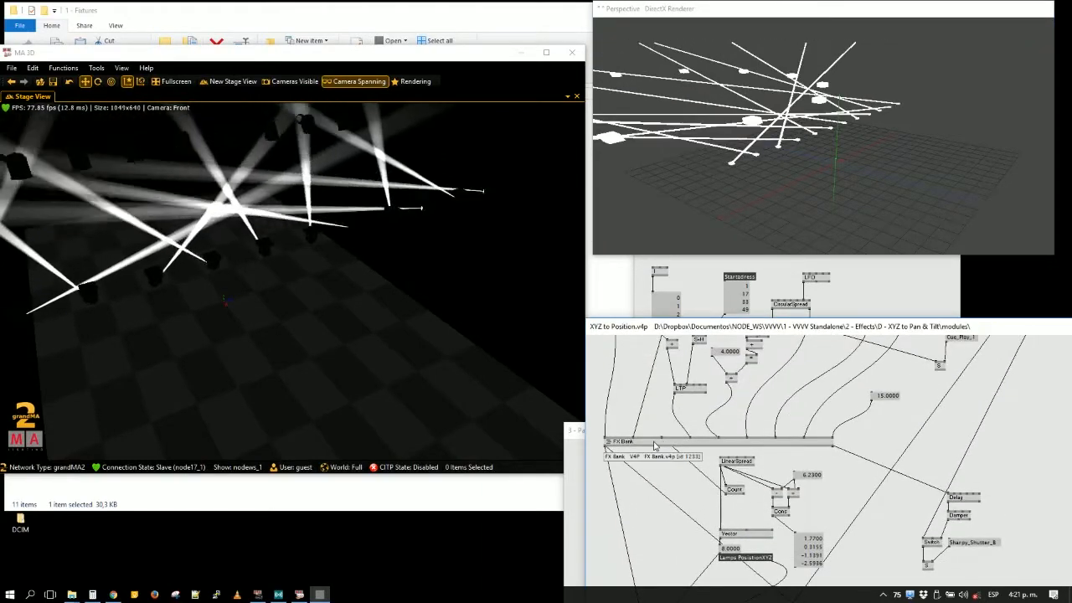
right_click(655, 445)
scroll(654, 444, "up", 4)
left_click_drag(491, 161, 552, 306)
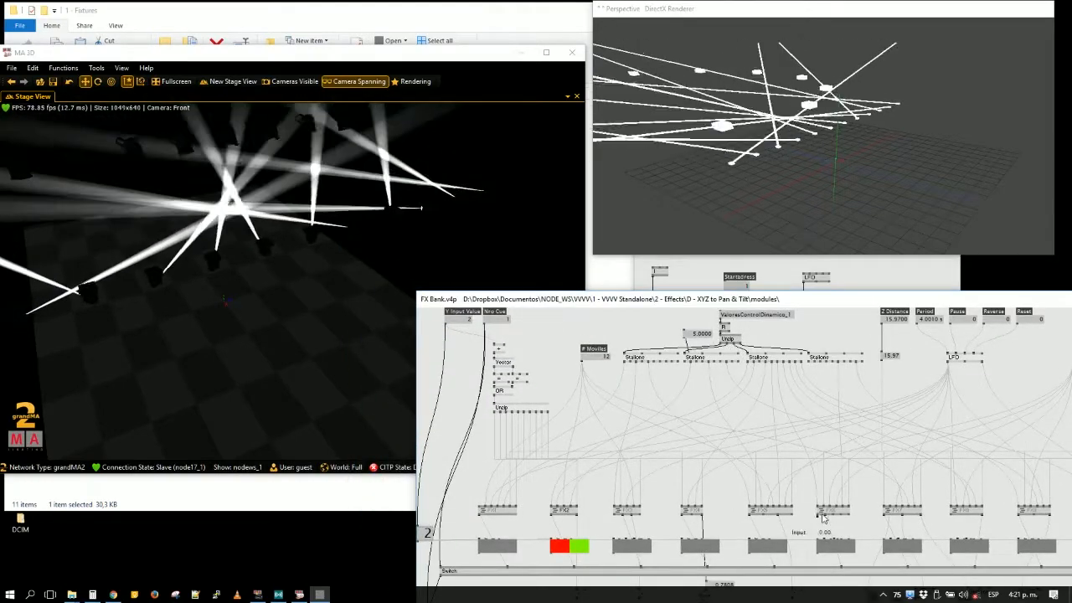
- Open the FX6 effect patch from FX Bank and move both patch windows clear of the 3D views
right_click(824, 515)
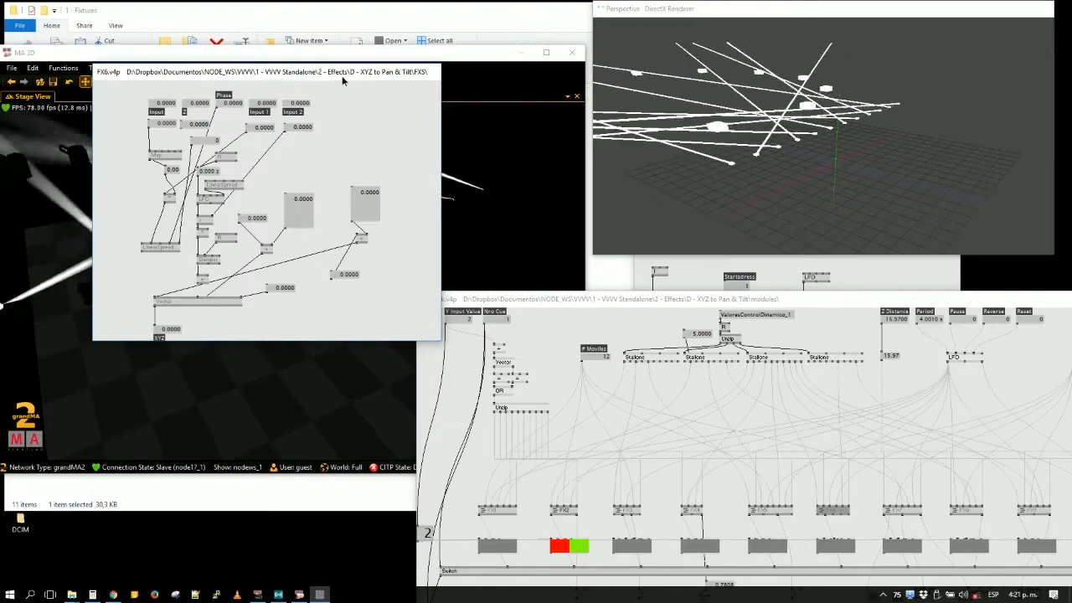
left_click_drag(343, 80, 969, 321)
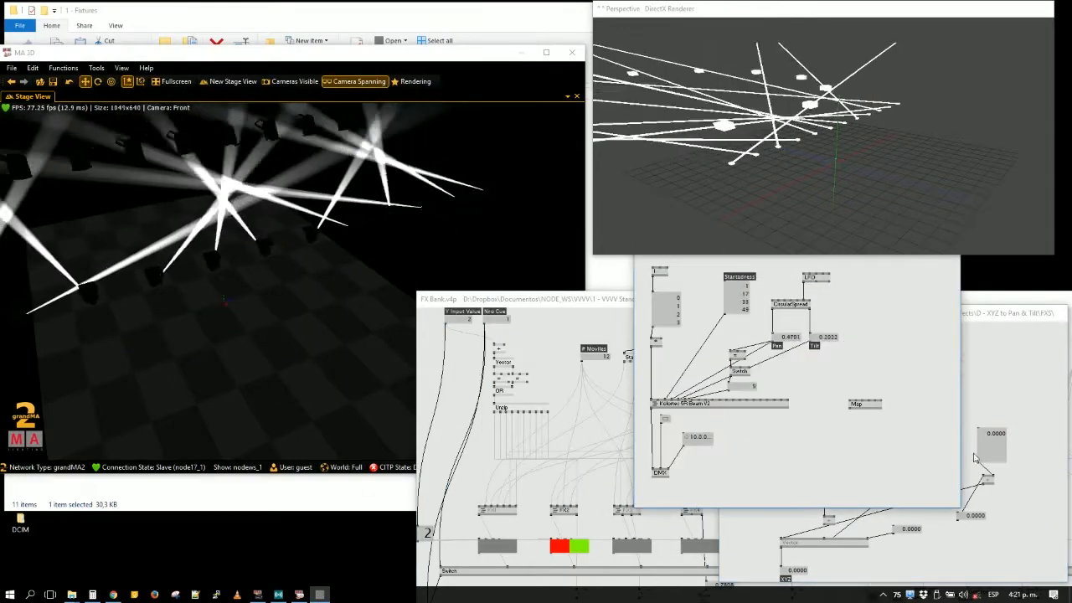
left_click(594, 299)
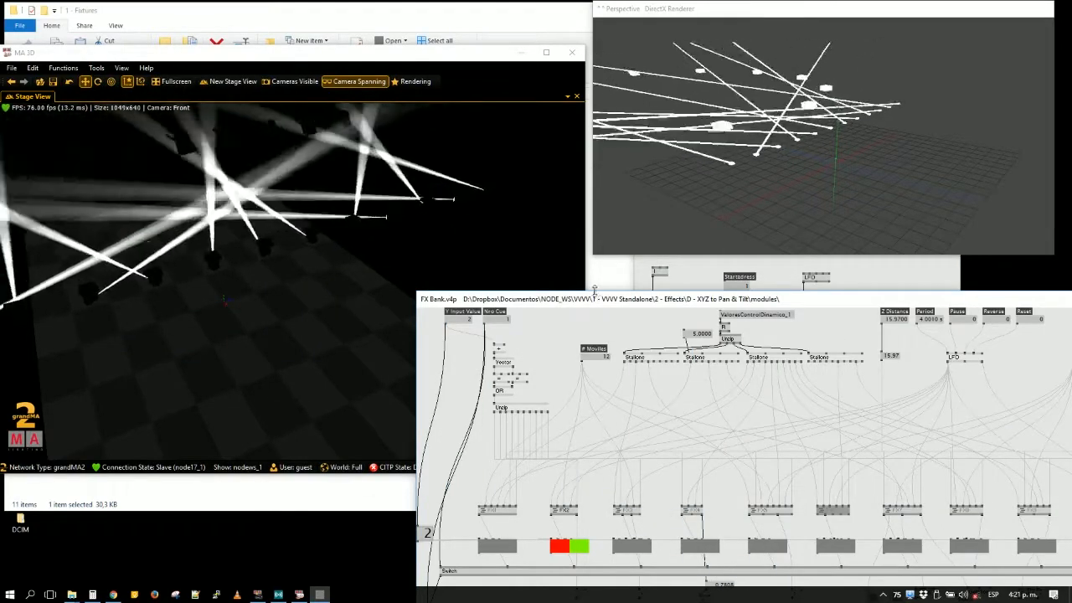
left_click_drag(603, 300, 623, 529)
- Examine the cue, pause, reverse and reset inputs that feed FX Bank in the XYZ to Position patch
left_click(601, 380)
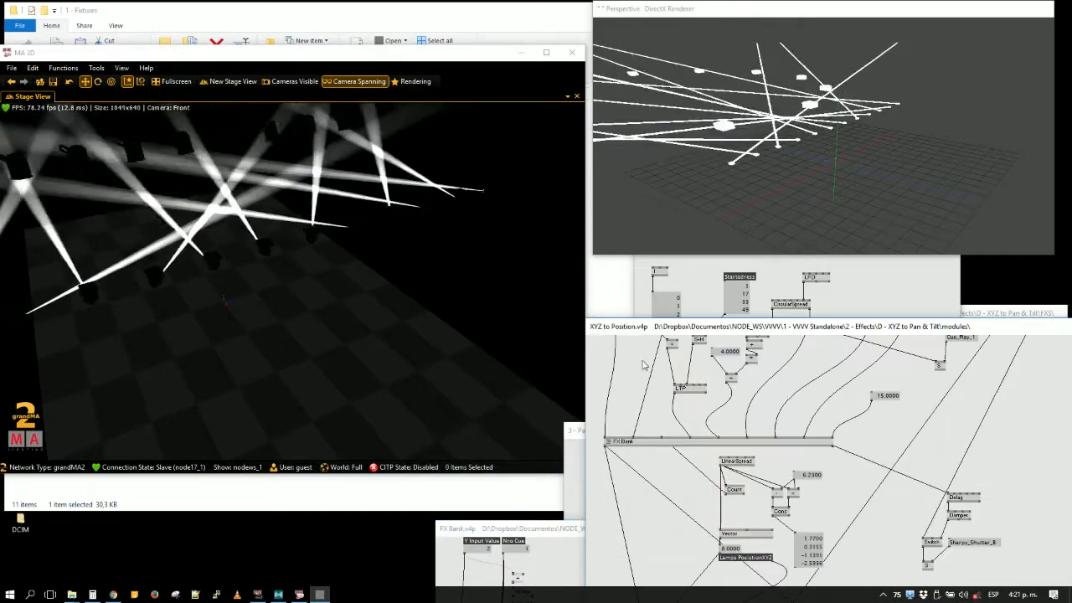
scroll(644, 364, "up", 3)
left_click(565, 532)
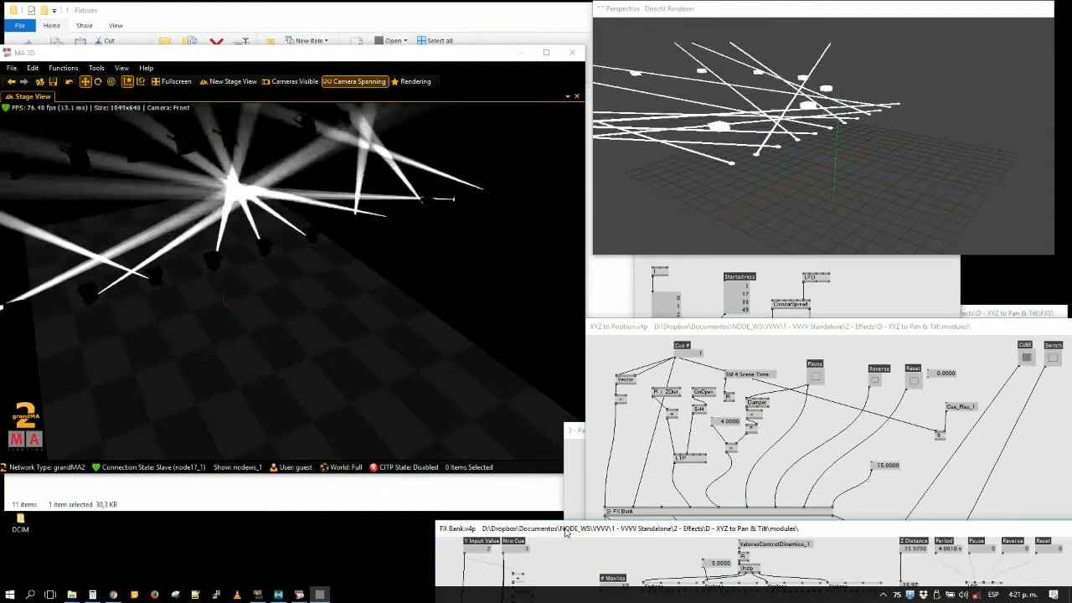
left_click(575, 430)
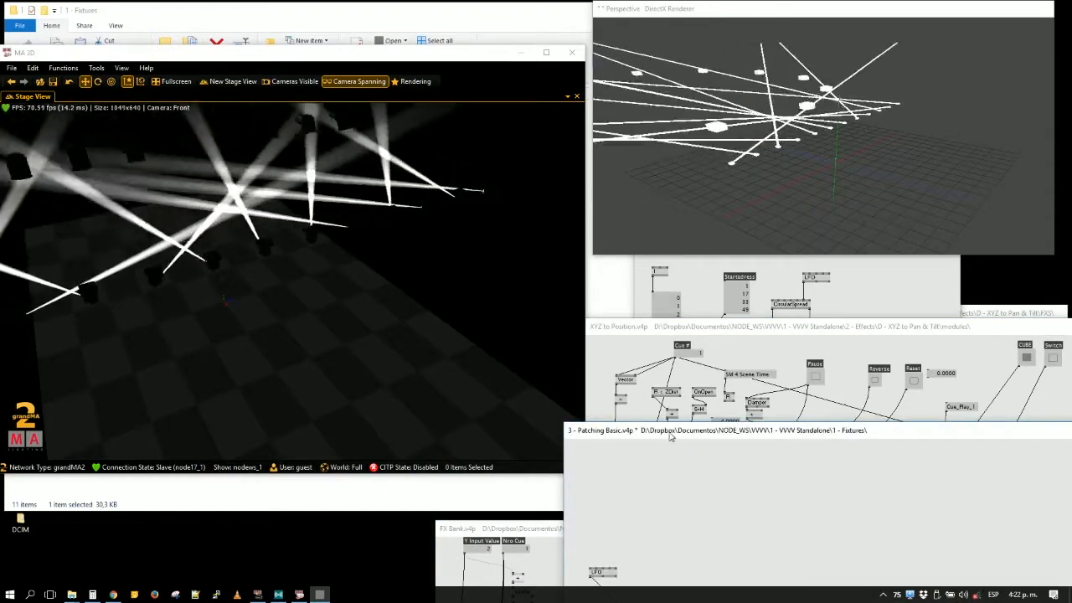
left_click(797, 361)
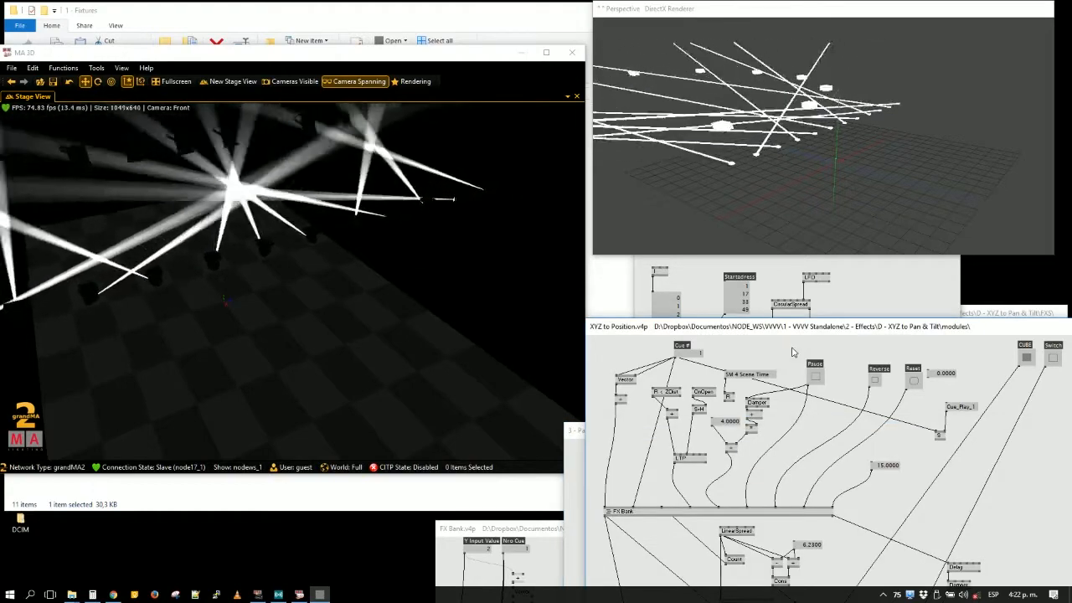
- Hide the XYZ to Position patch and bring FX6.v4p forward
key("alt+3")
left_click(931, 368)
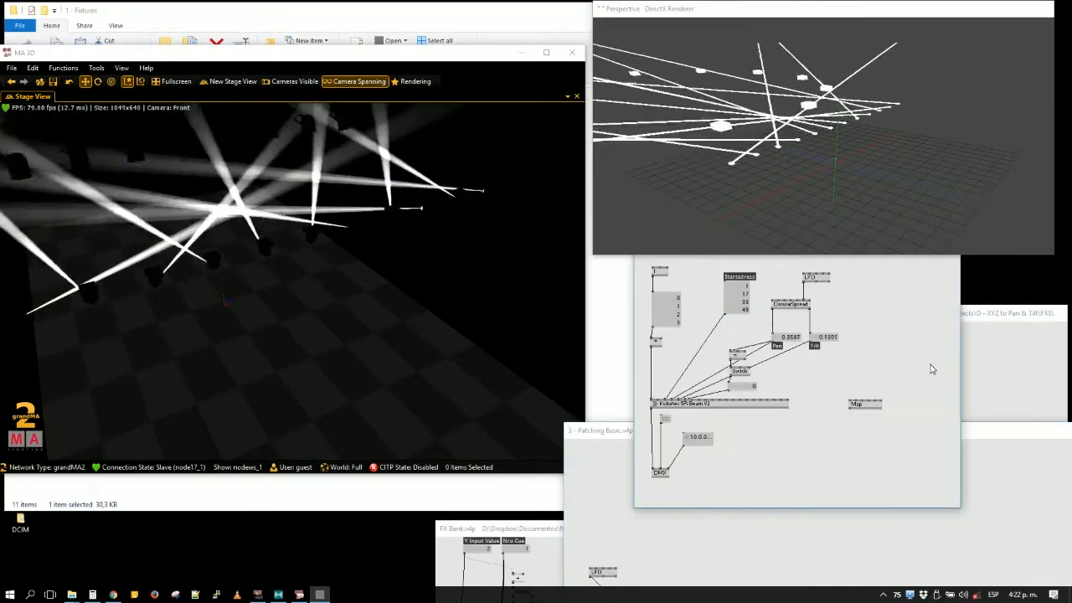
left_click(993, 385)
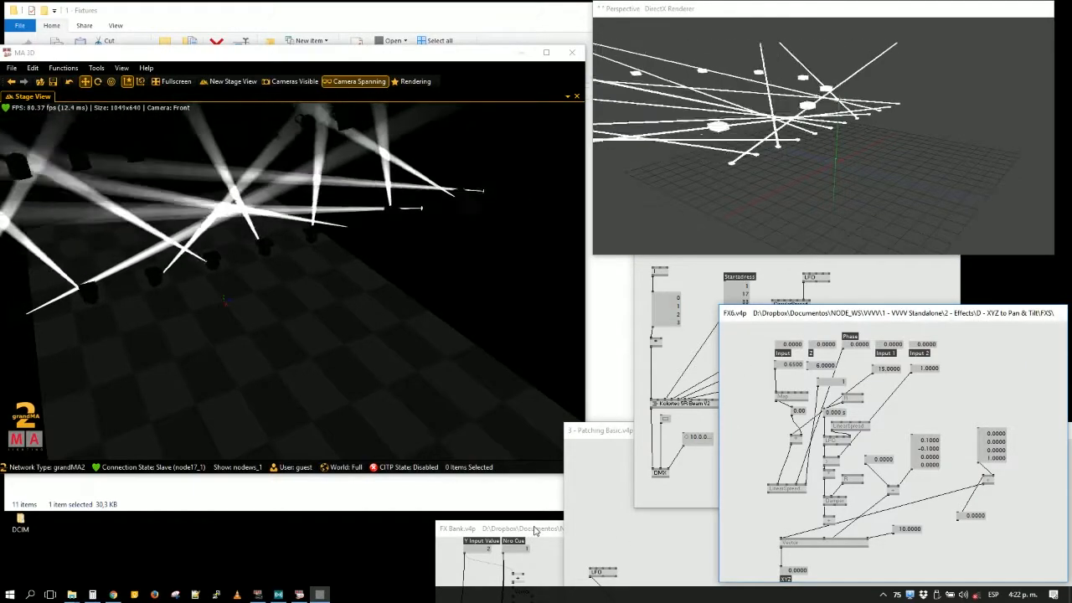
- Find Movement Example in the patch finder, switch its cue to 5, and return to FX6.v4p
key("ctrl+j")
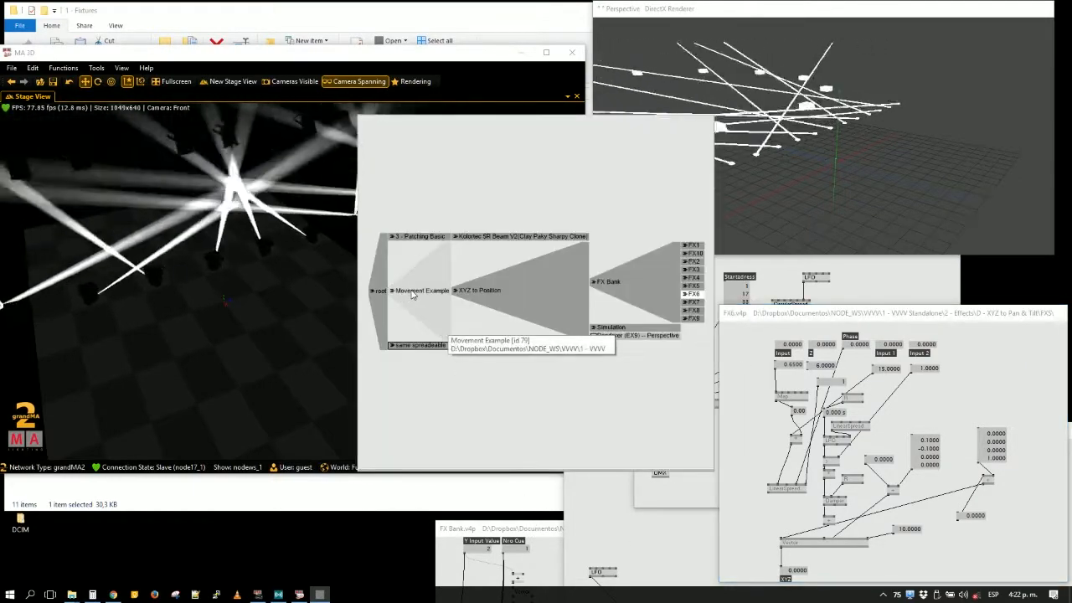
left_click(412, 293)
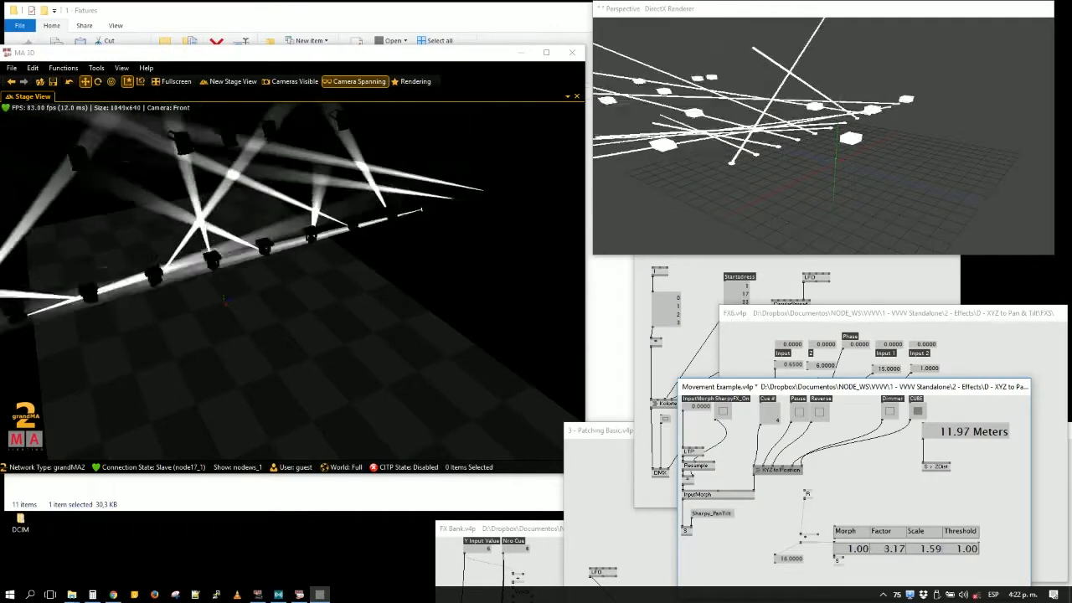
left_click(959, 348)
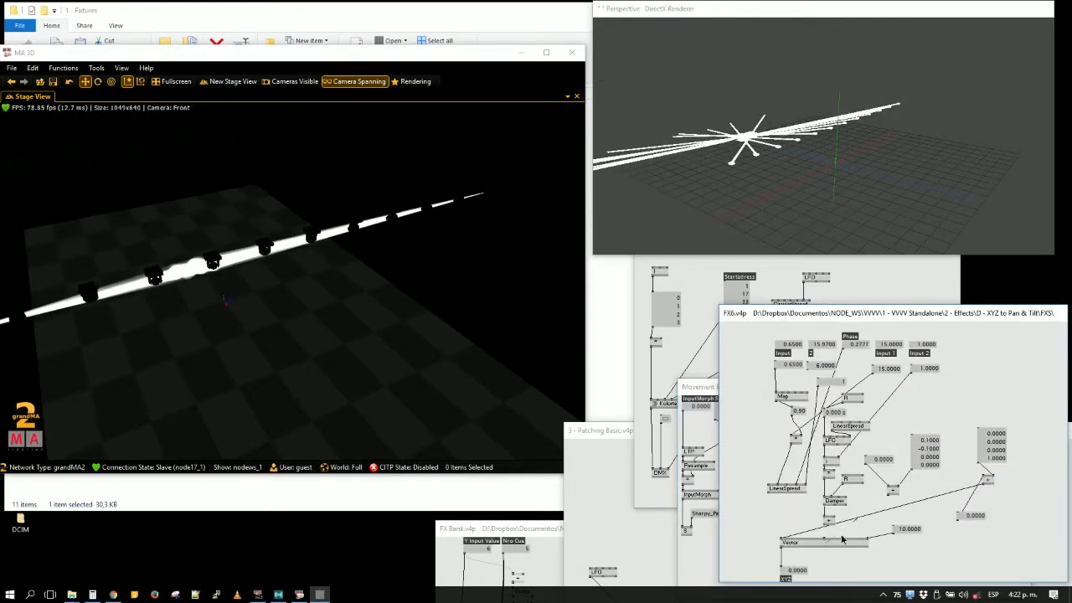
- Delete the two links running from the + nodes into the Vector node in FX6.v4p and view the beams in MA 3D
key("Delete")
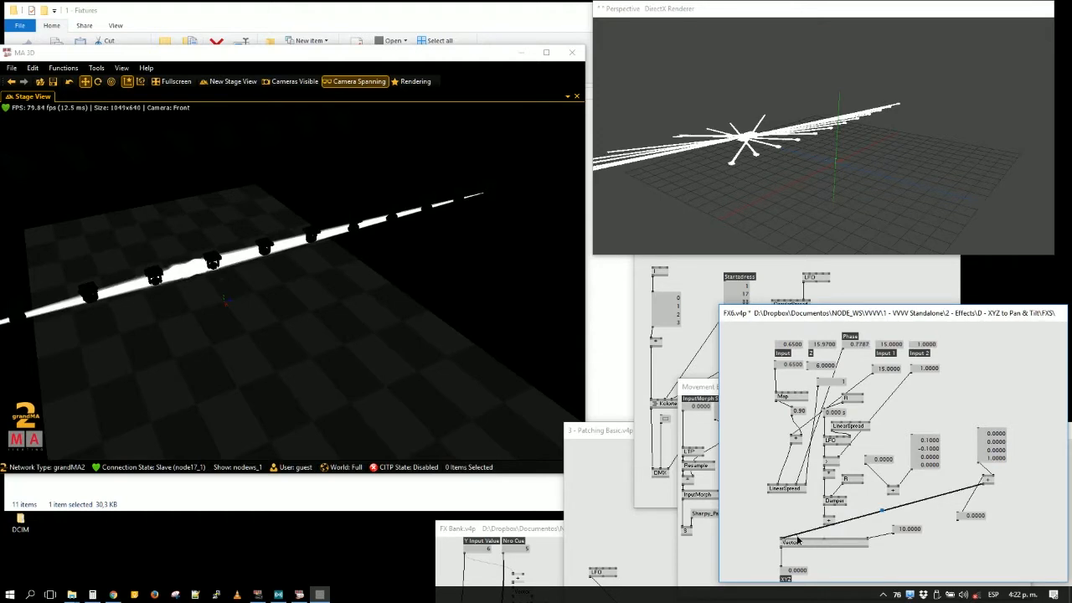
key("Delete")
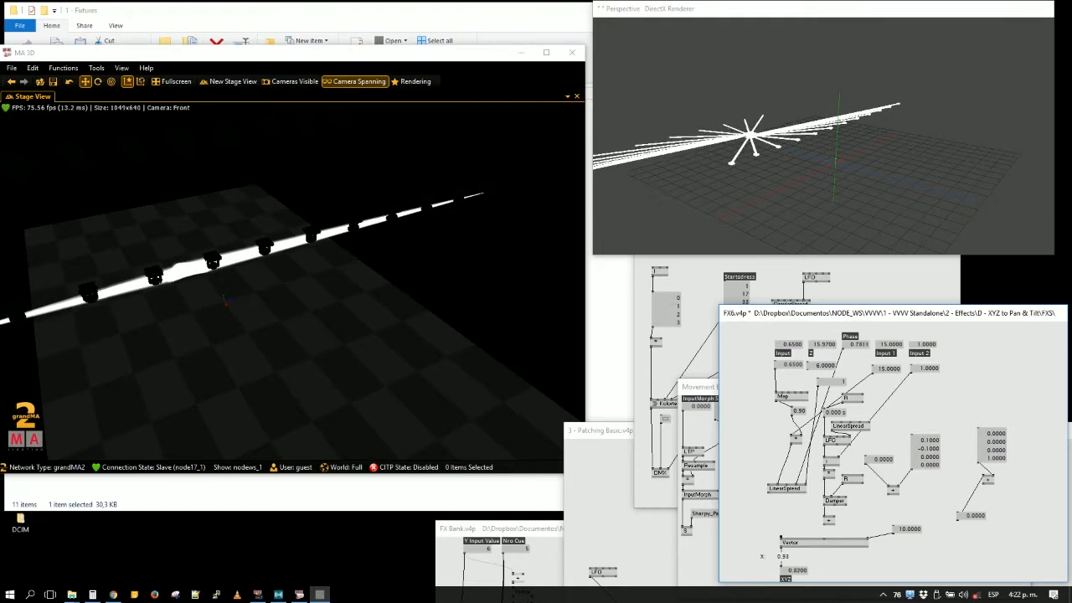
left_click_drag(362, 334, 336, 310)
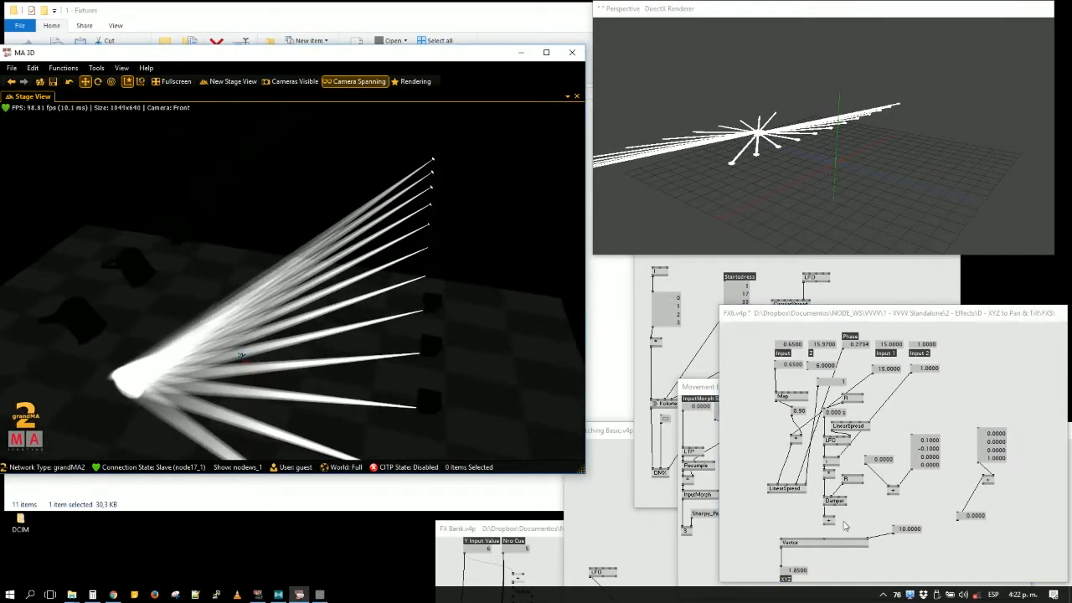
- Bring FX6.v4p forward and add a CircularSpread (Spreads) node in the free space near the Vector node
left_click(827, 545)
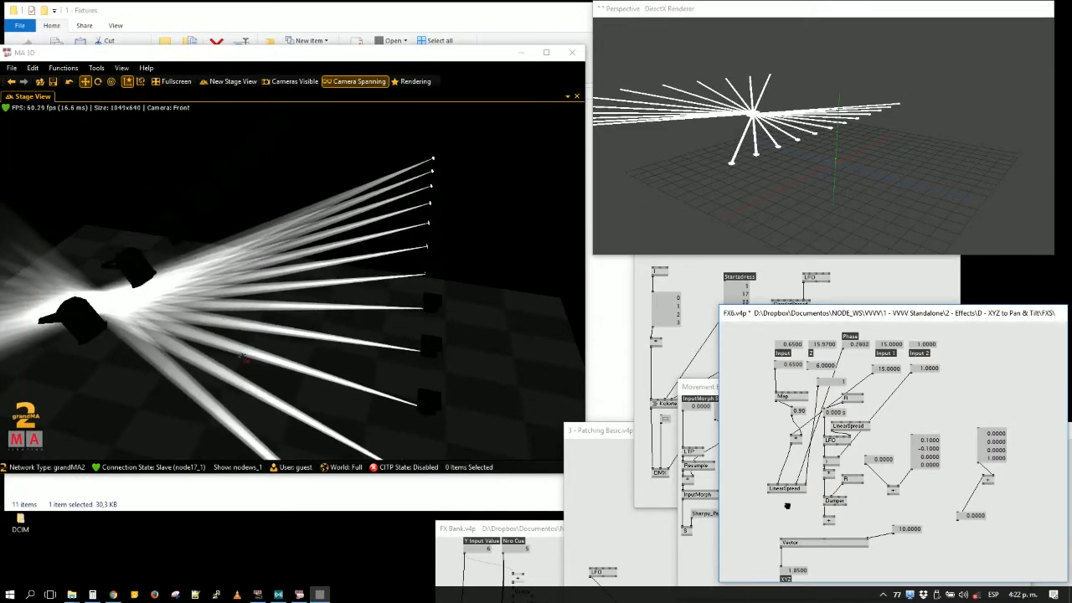
left_click_drag(787, 506, 760, 437)
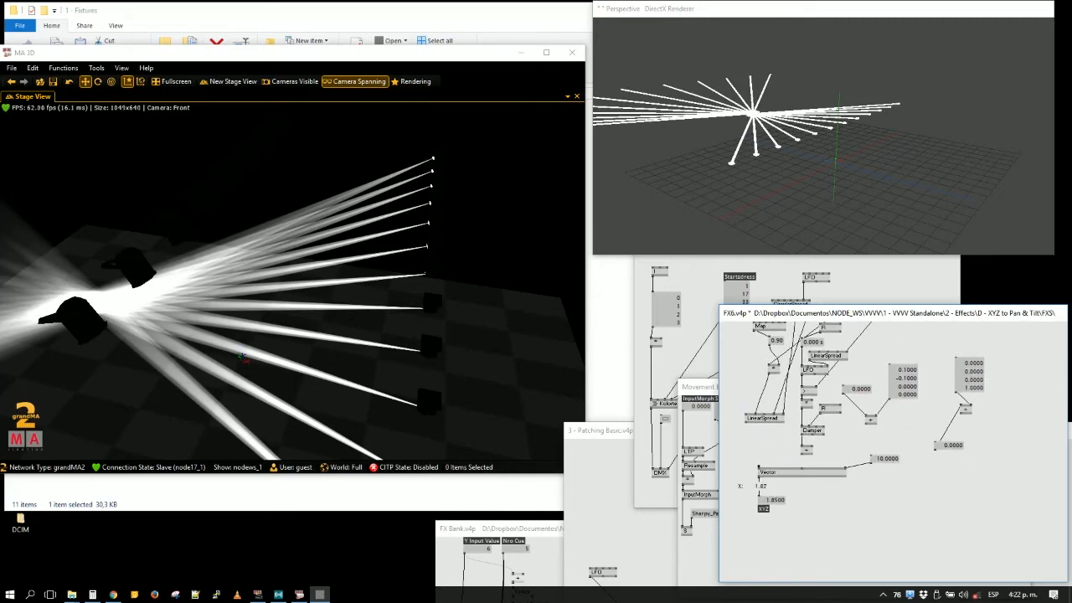
double_click(968, 507)
type("c")
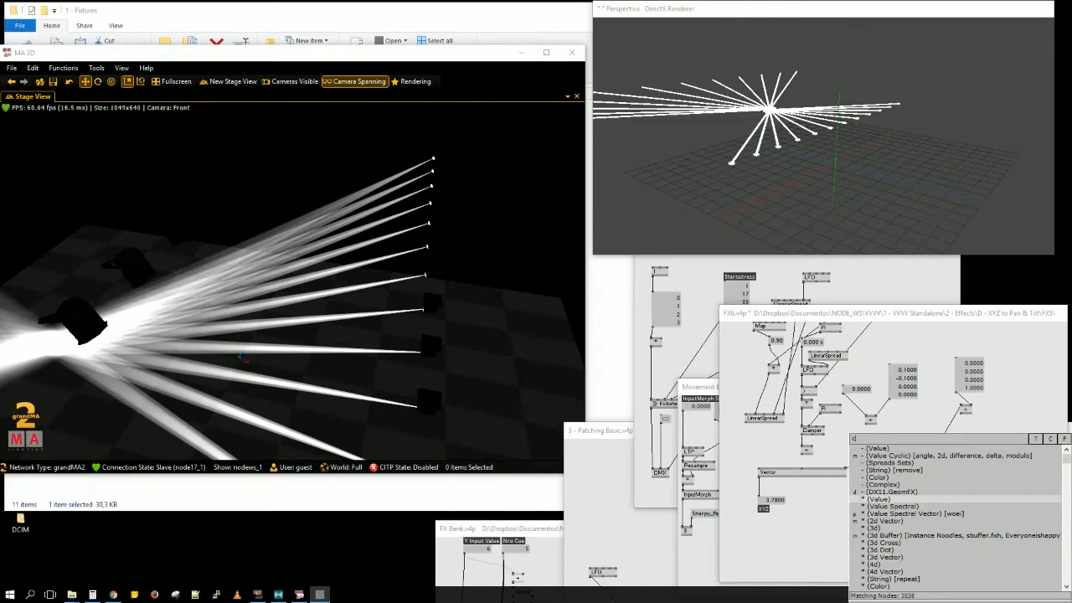
type("ircularspread")
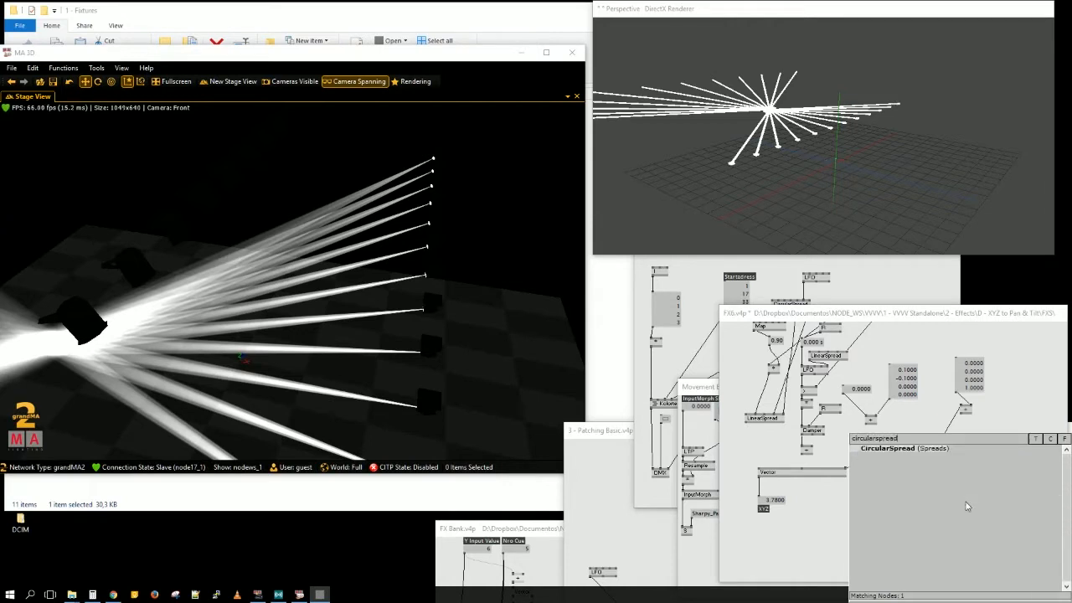
key("Return")
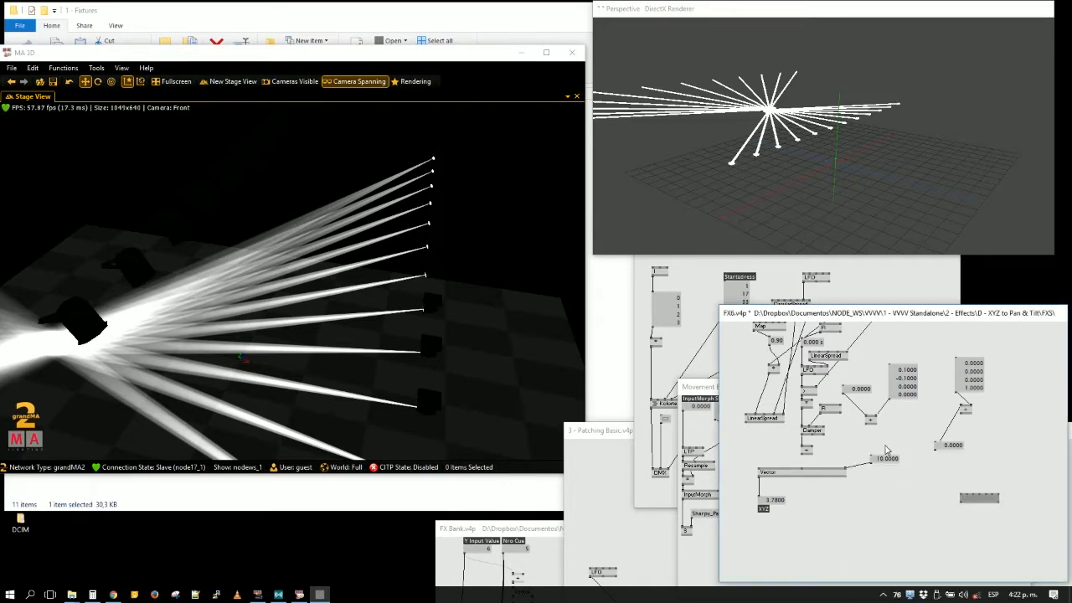
- Link the CircularSpread outputs to the first two inputs of Vector and place the node directly above Vector
left_click(963, 504)
left_click(759, 471)
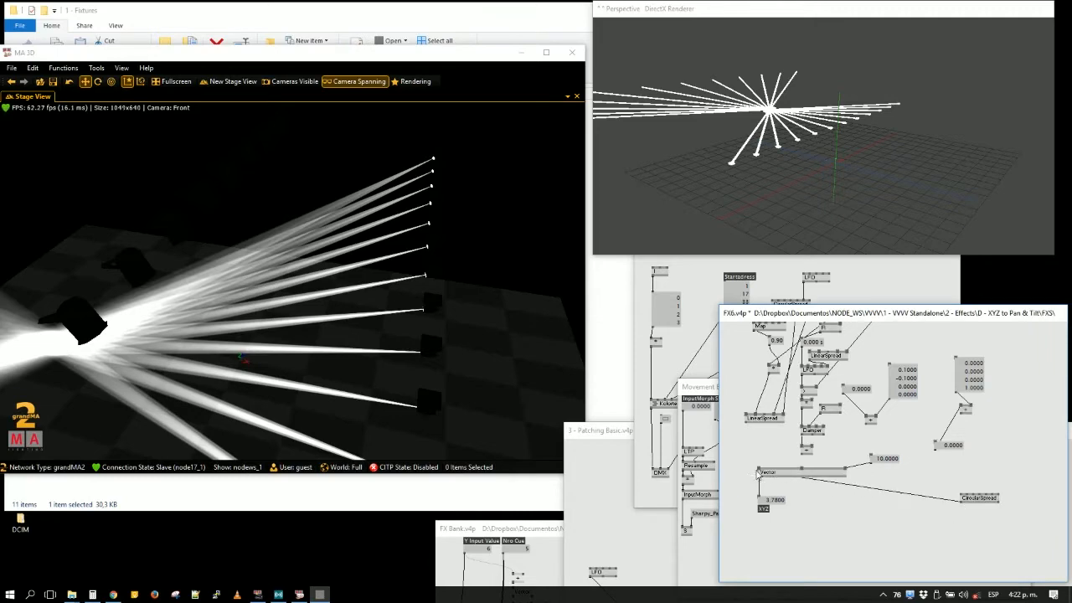
left_click_drag(976, 503, 758, 446)
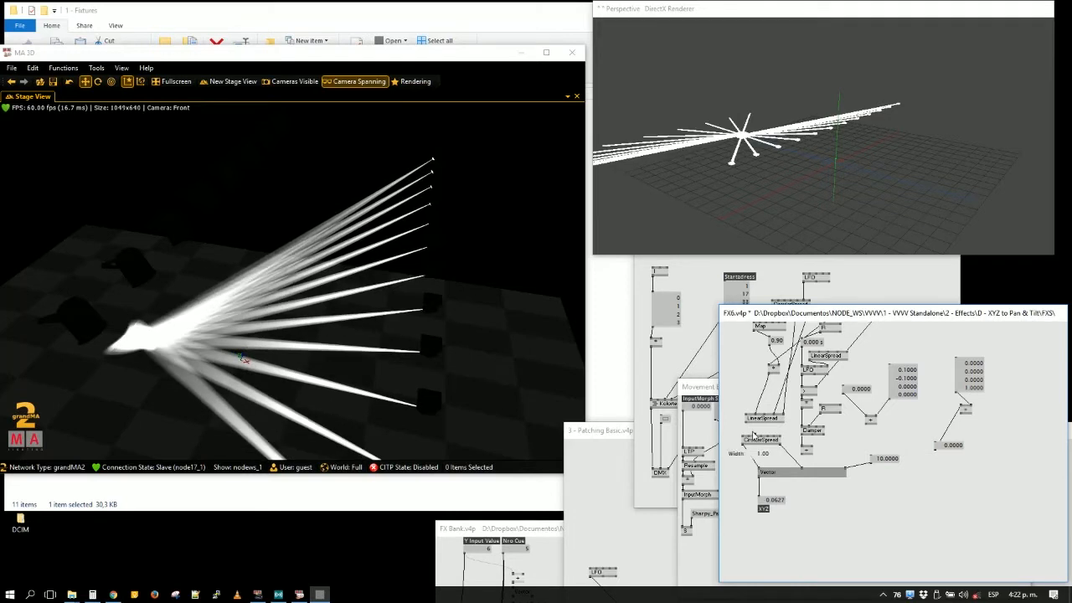
- Create a shared value box feeding CircularSpread's Width and the neighbouring input, and set it to 6.29
left_click(755, 435)
middle_click(738, 390)
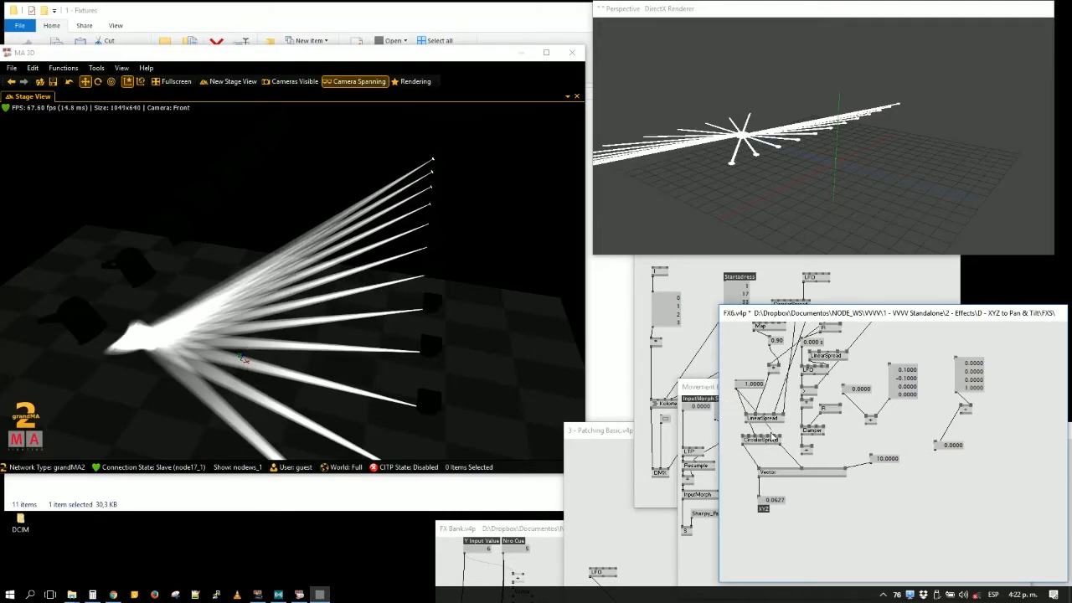
left_click(738, 390)
left_click(758, 437)
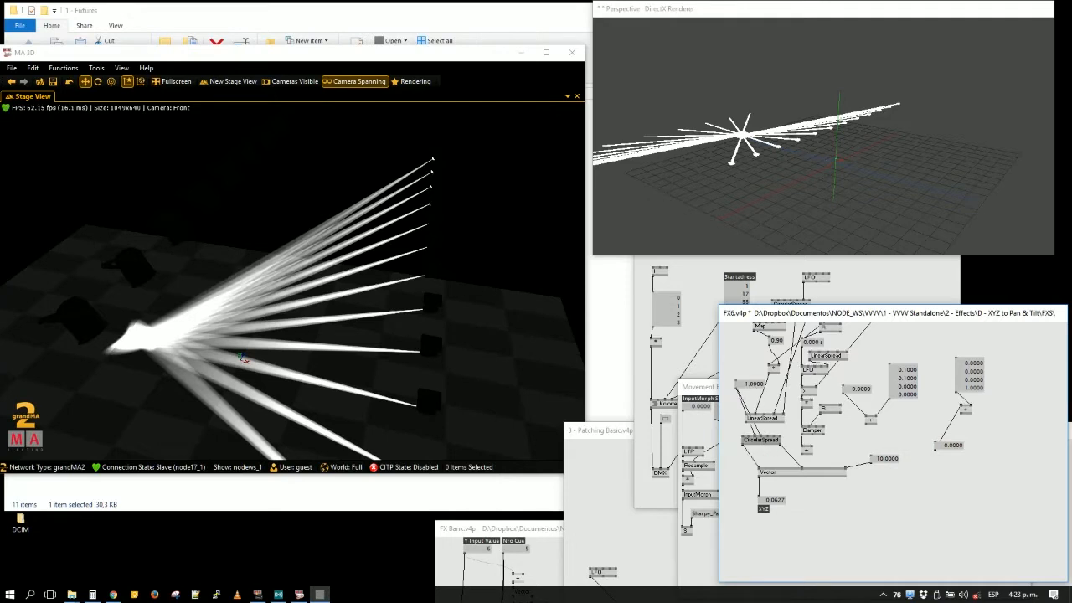
left_click_drag(754, 385, 754, 90)
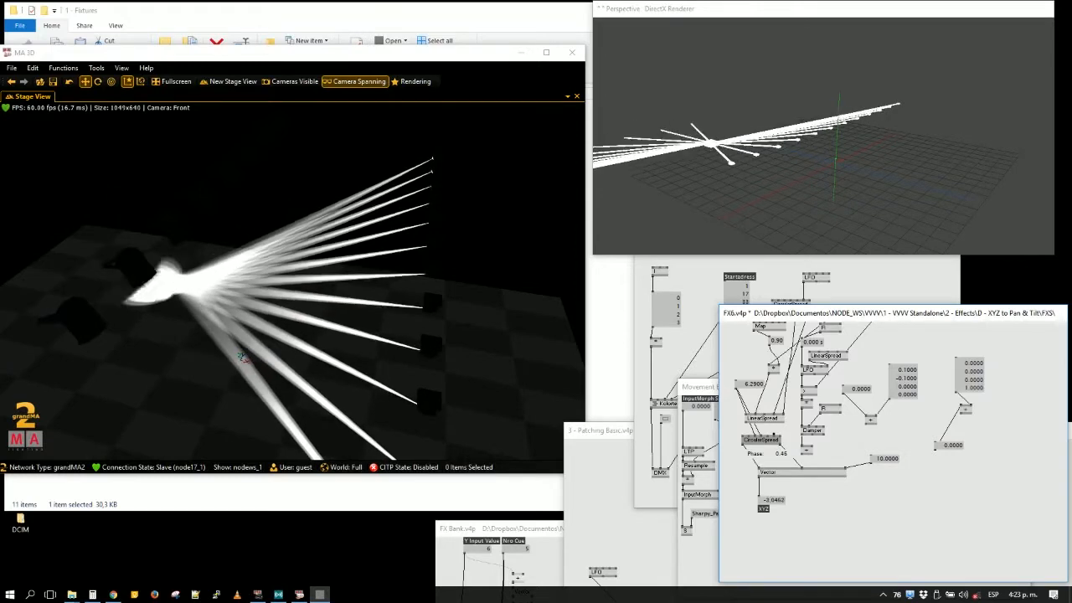
- Set the value box feeding Vector's last input to 0
double_click(877, 459)
type("0")
key("Return")
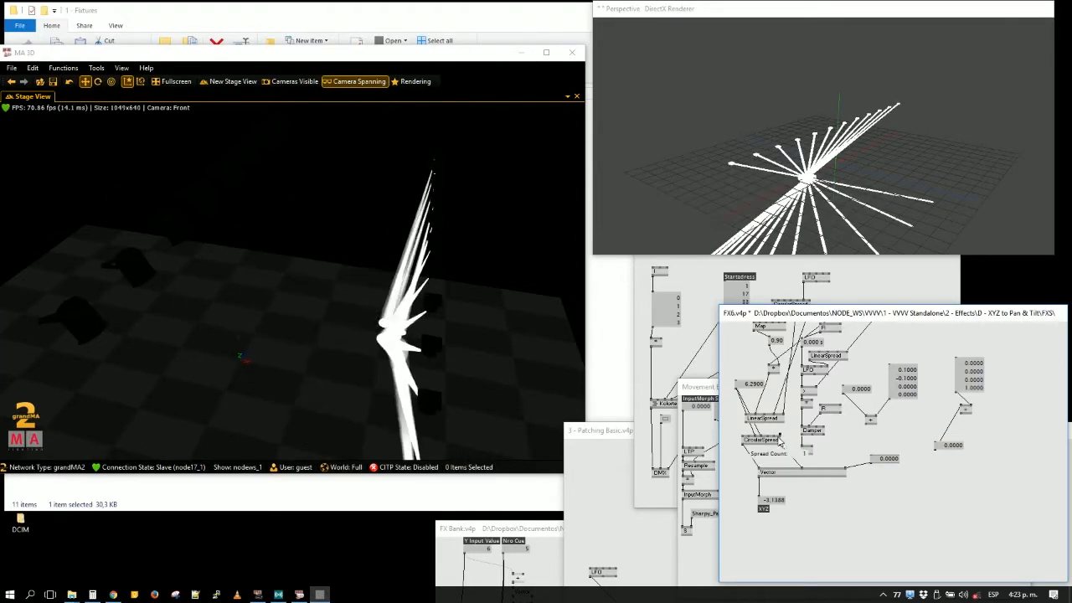
- Realign the Vector node and its XYZ output under CircularSpread, and set the value feeding Vector's last input to 7.82
mouse_move(775, 437)
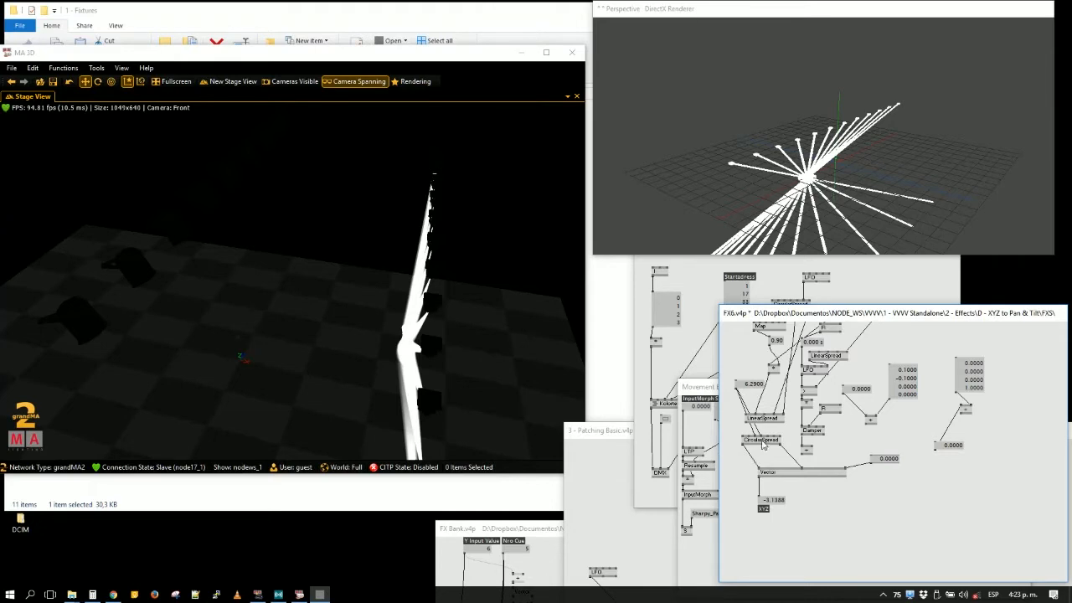
mouse_move(804, 414)
left_click_drag(779, 480, 751, 516)
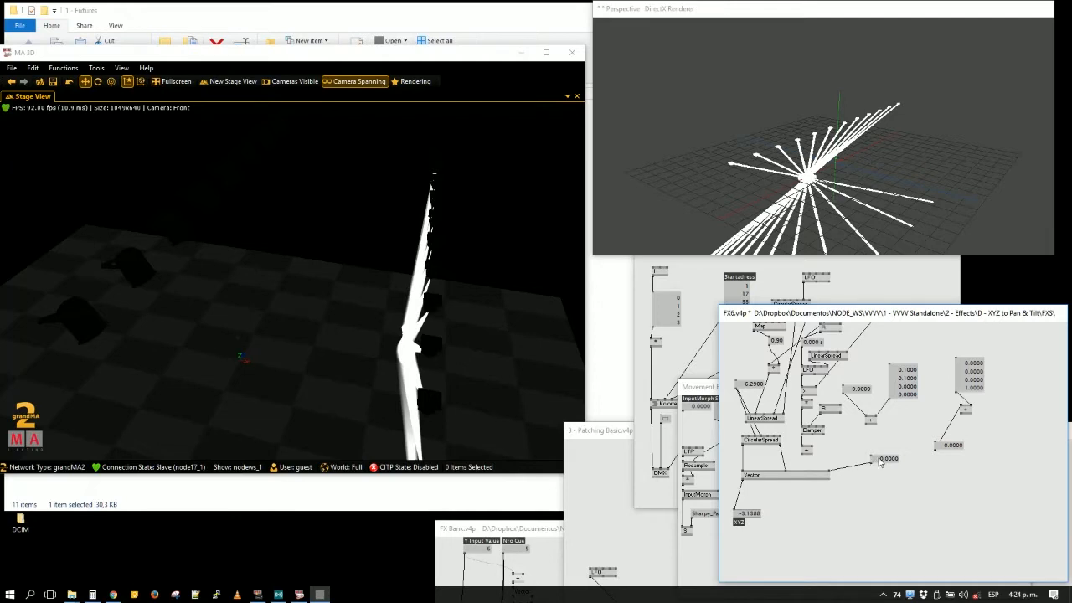
left_click_drag(883, 460, 883, 41)
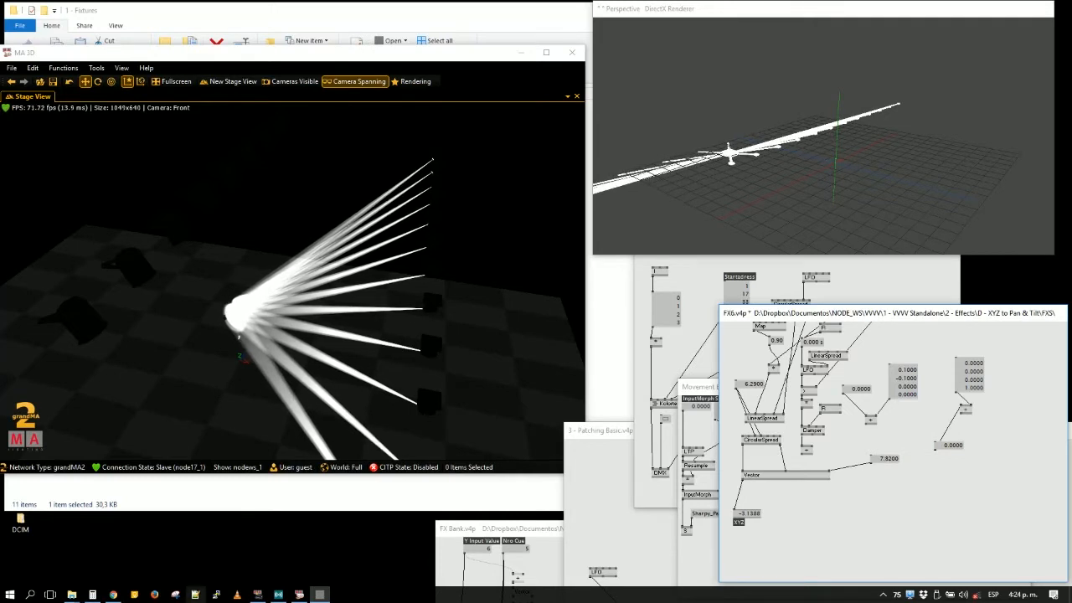
- Open Artwork.v4p from the DX11 Template folder on the VERBATIM (F:) drive
left_click(175, 595)
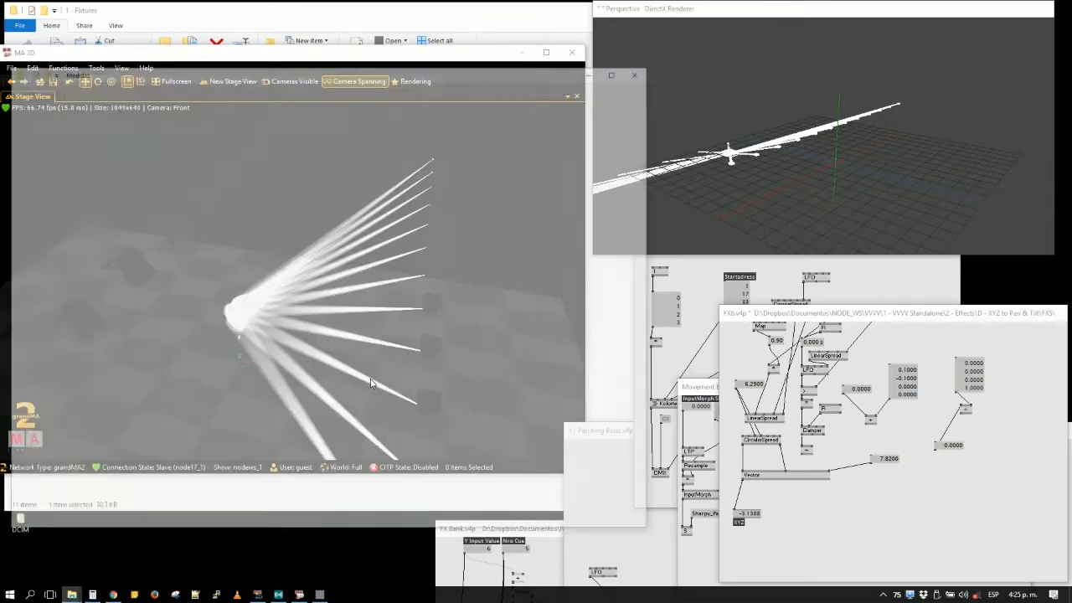
left_click(64, 580)
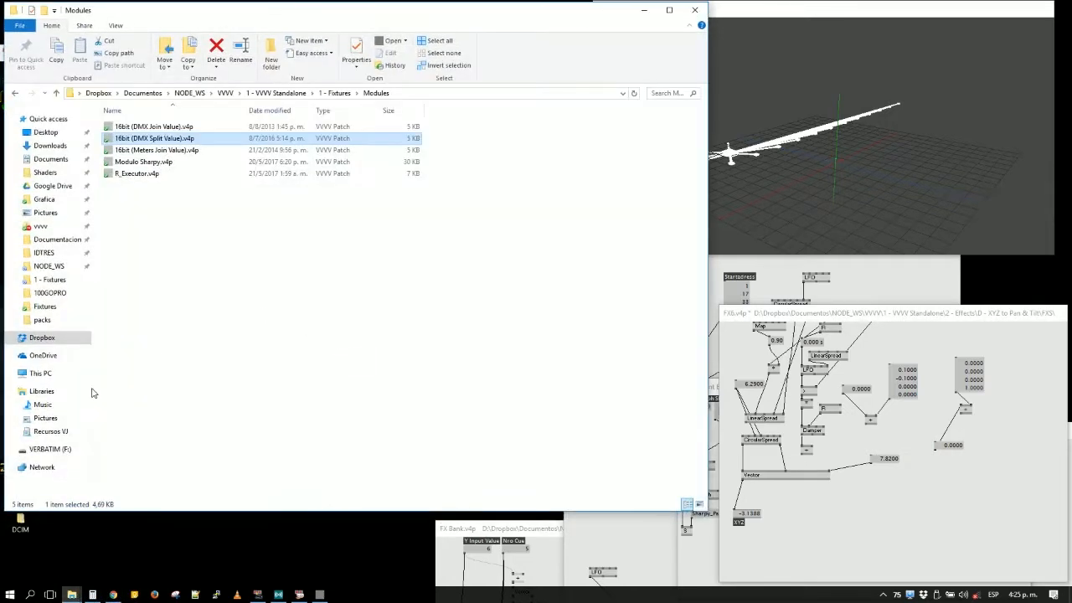
left_click(79, 449)
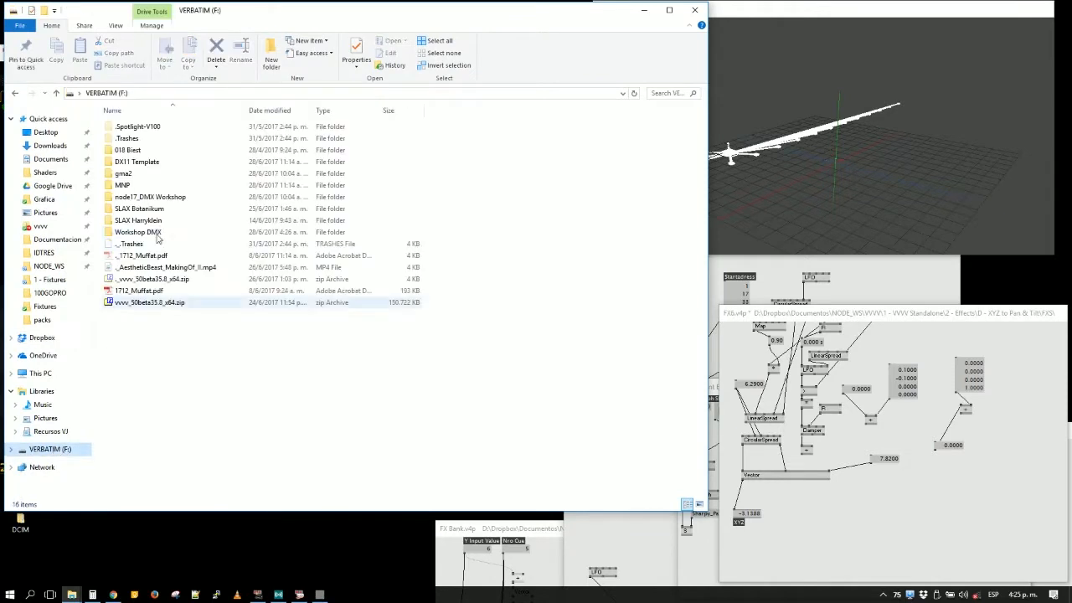
double_click(165, 162)
double_click(169, 141)
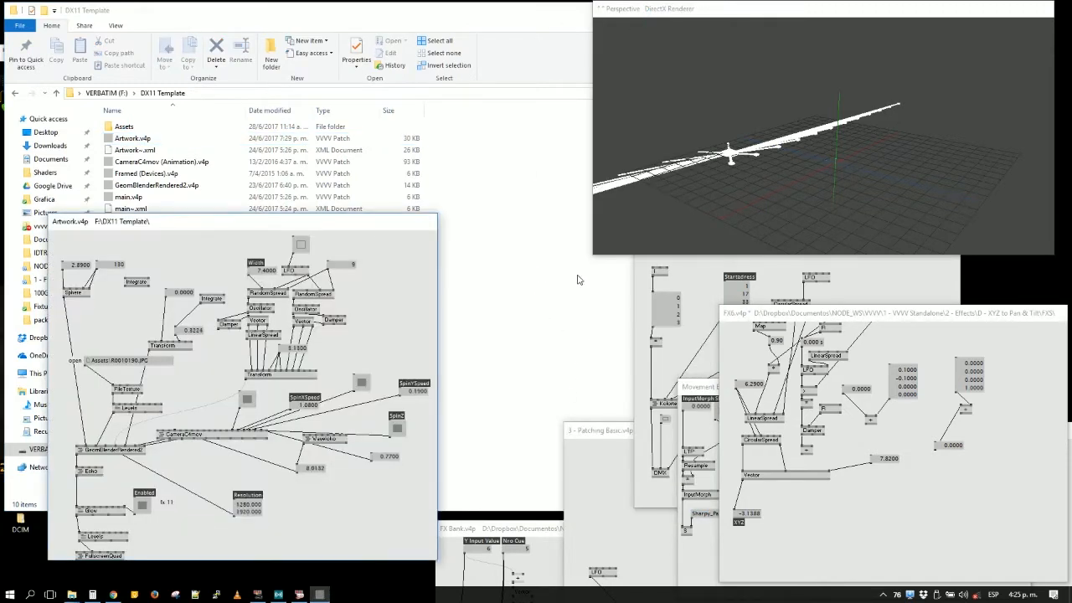
- Examine the Artwork patch from its texture and transform nodes down to the Layer output
left_click(553, 229)
left_click(635, 17)
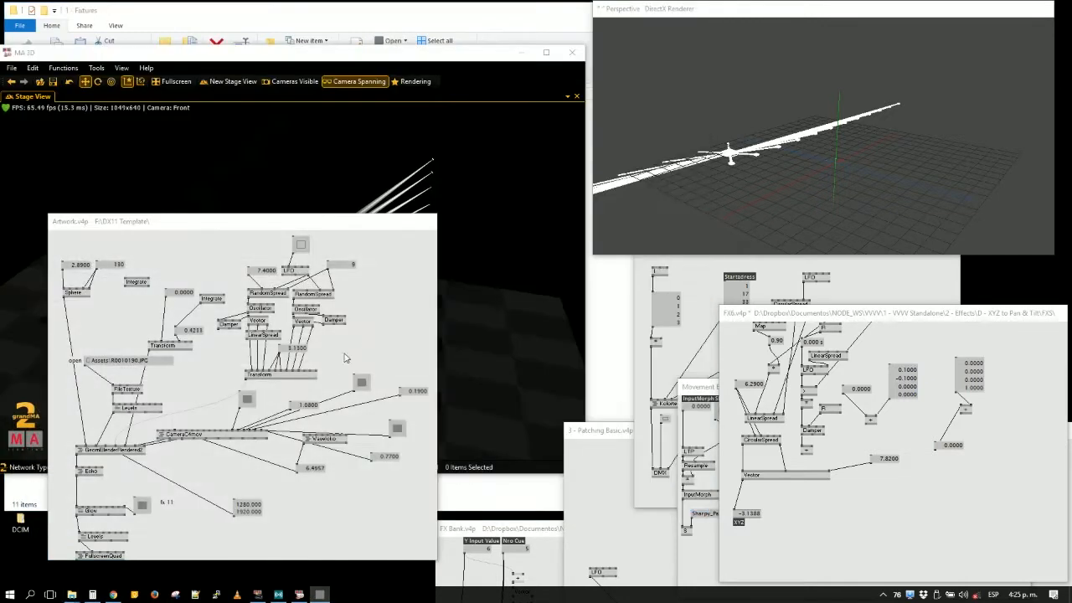
right_click(171, 500)
left_click_drag(229, 487, 340, 387)
left_click(447, 515)
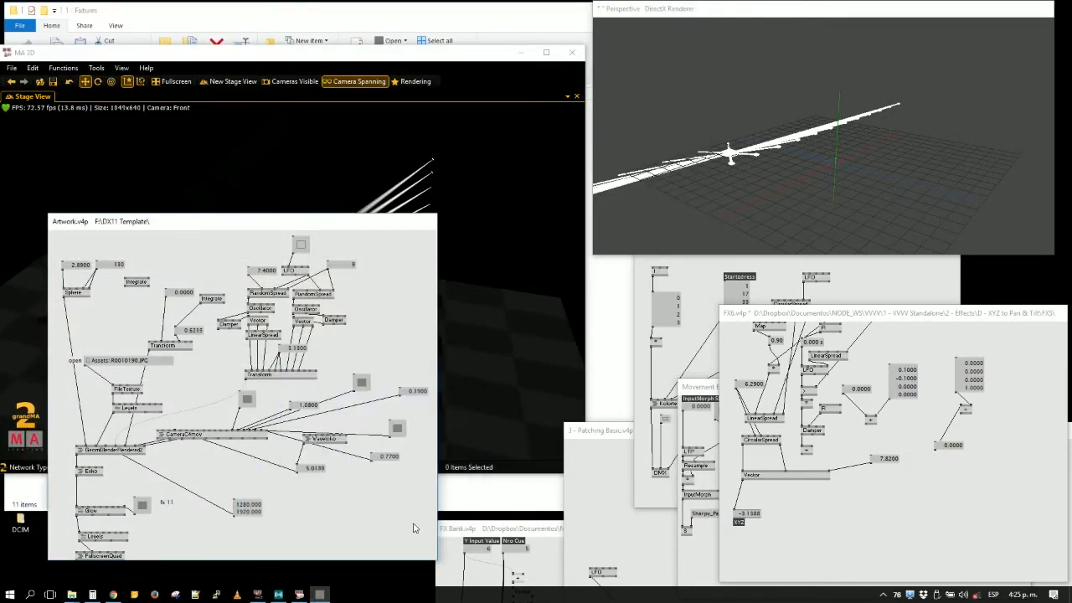
scroll(413, 528, "down", 5)
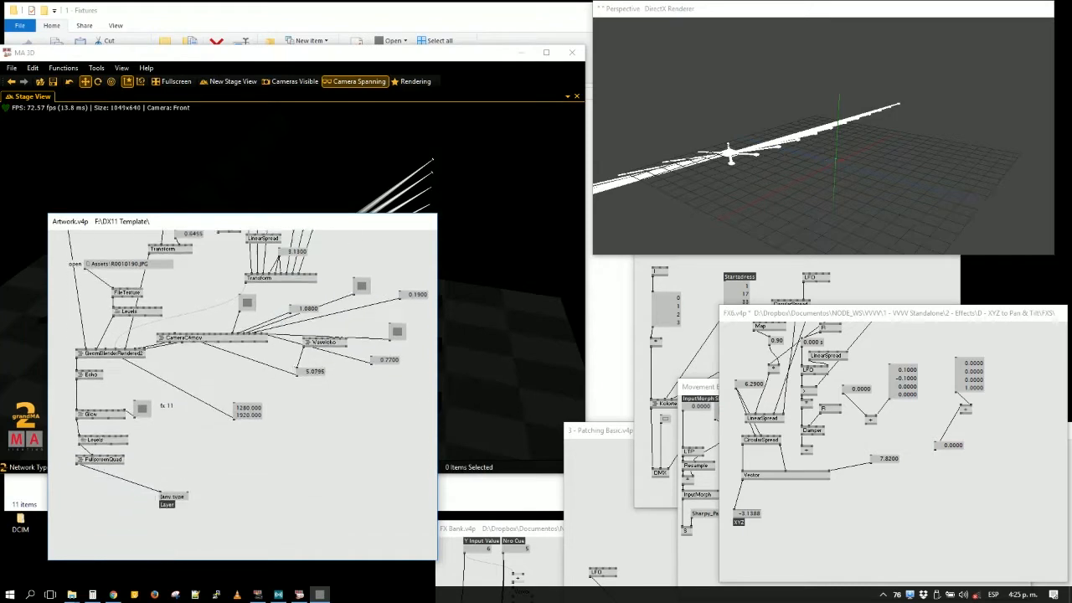
double_click(288, 480)
left_click(311, 432)
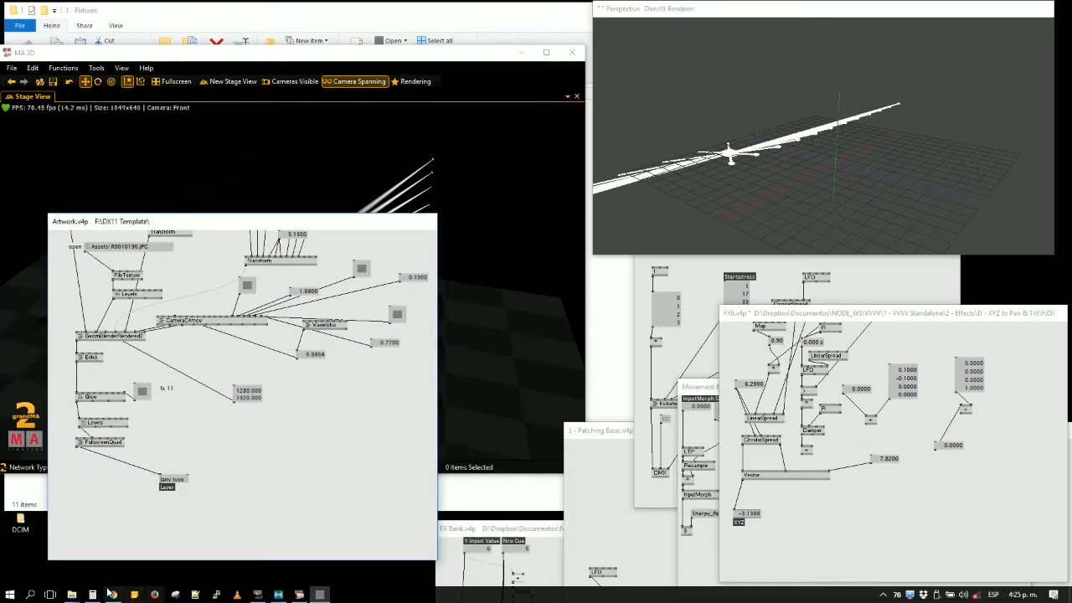
- Put the Artwork patch away and open main.v4p from the DX11 Template folder
key("alt+3")
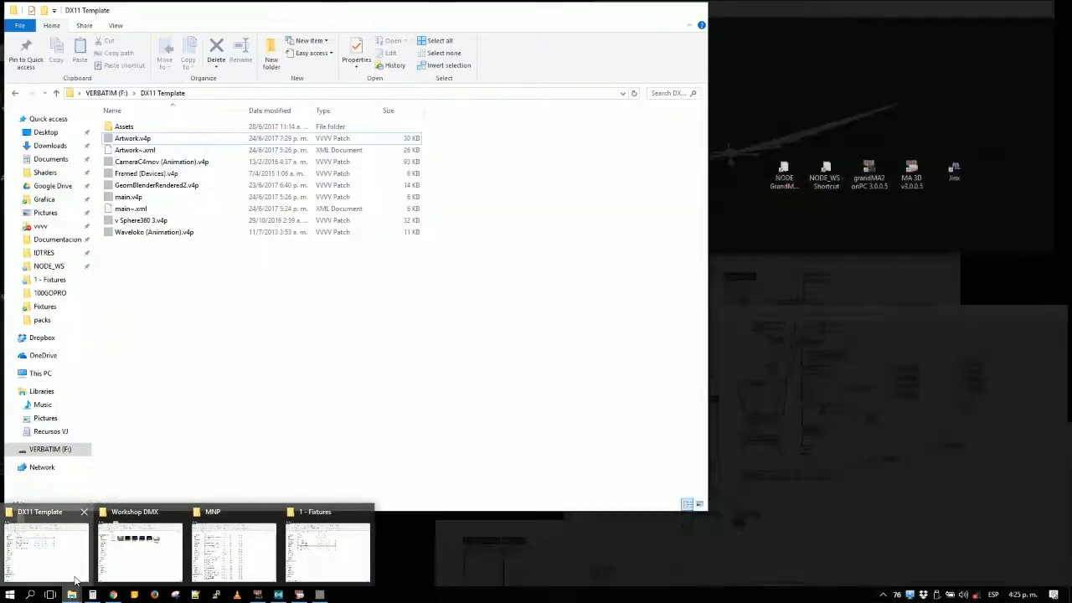
left_click(75, 579)
double_click(206, 197)
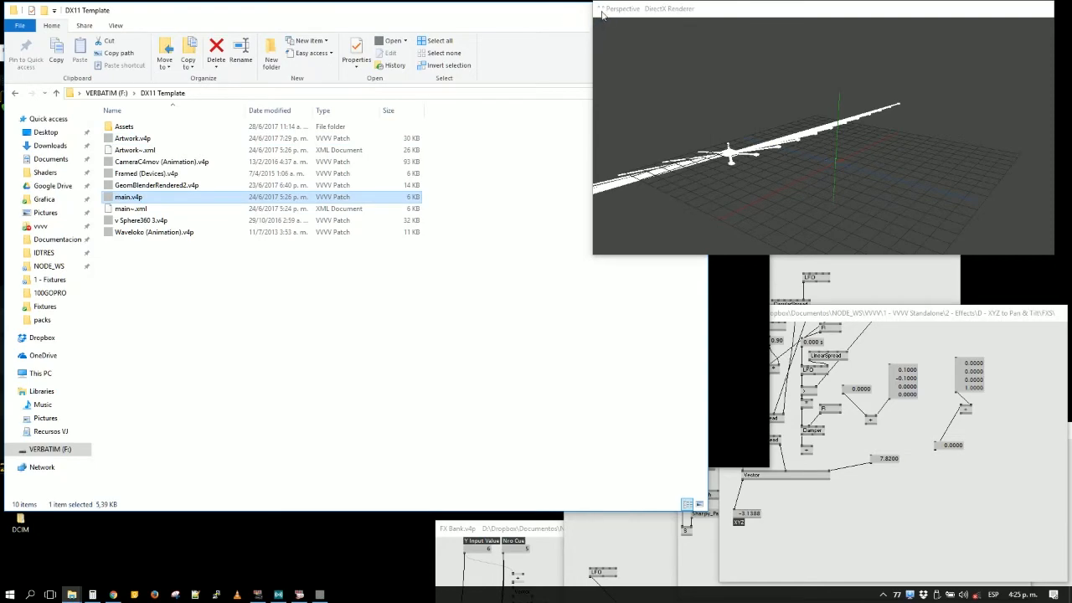
left_click(402, 302)
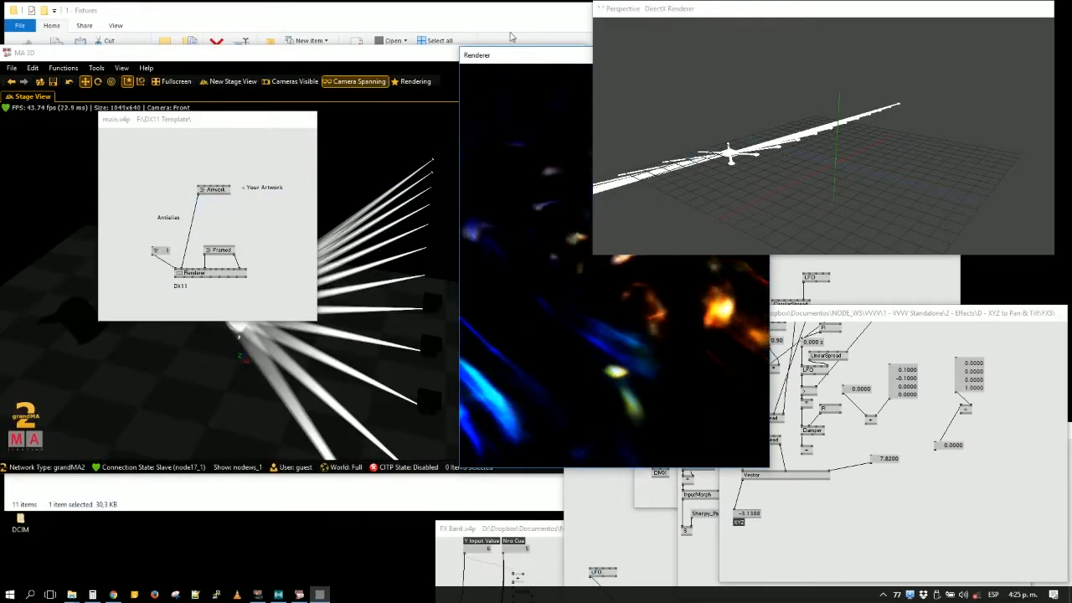
- Place the DX11 Renderer window over the MA 3D view and move main.v4p clear of it
left_click_drag(511, 62, 269, 116)
left_click_drag(171, 121, 648, 305)
left_click_drag(498, 114, 296, 107)
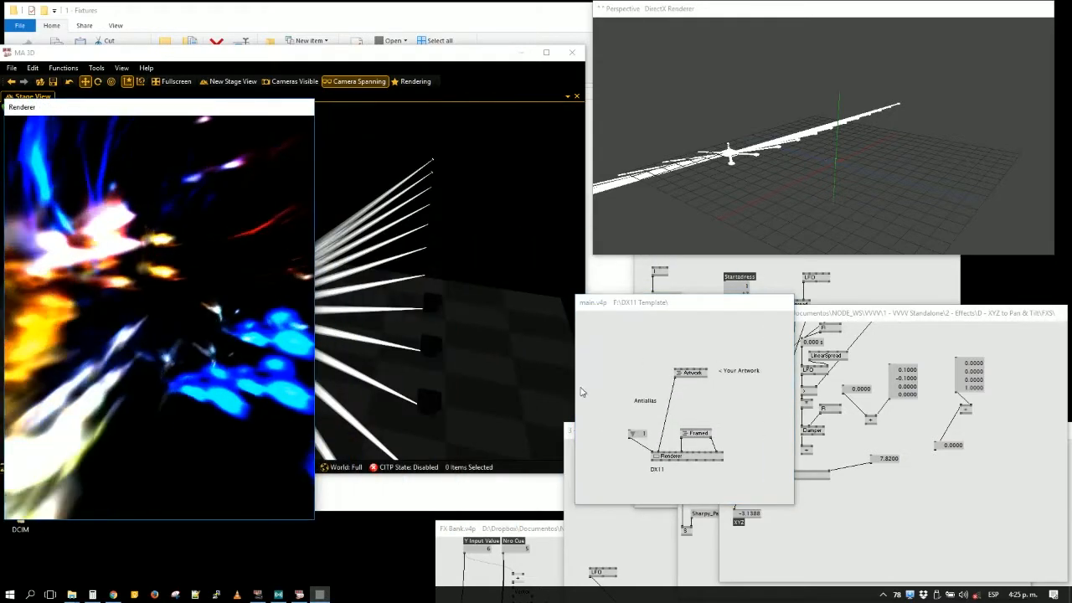
- Move main.v4p beside the Renderer, then open its Artwork subpatch and position it next to the rendered output
left_click_drag(716, 305, 526, 284)
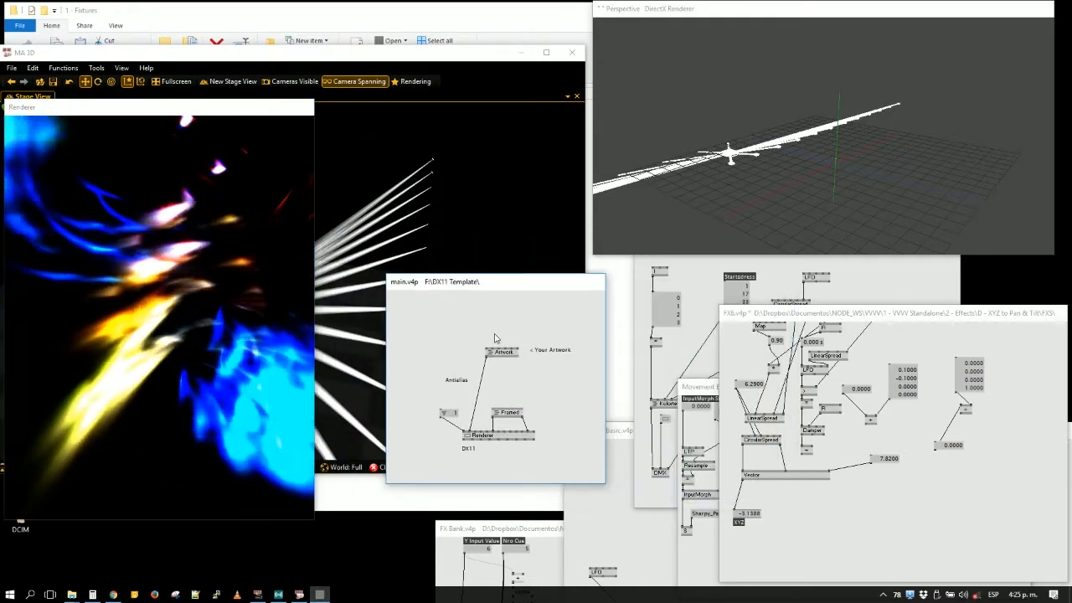
right_click(501, 351)
left_click_drag(294, 217, 621, 232)
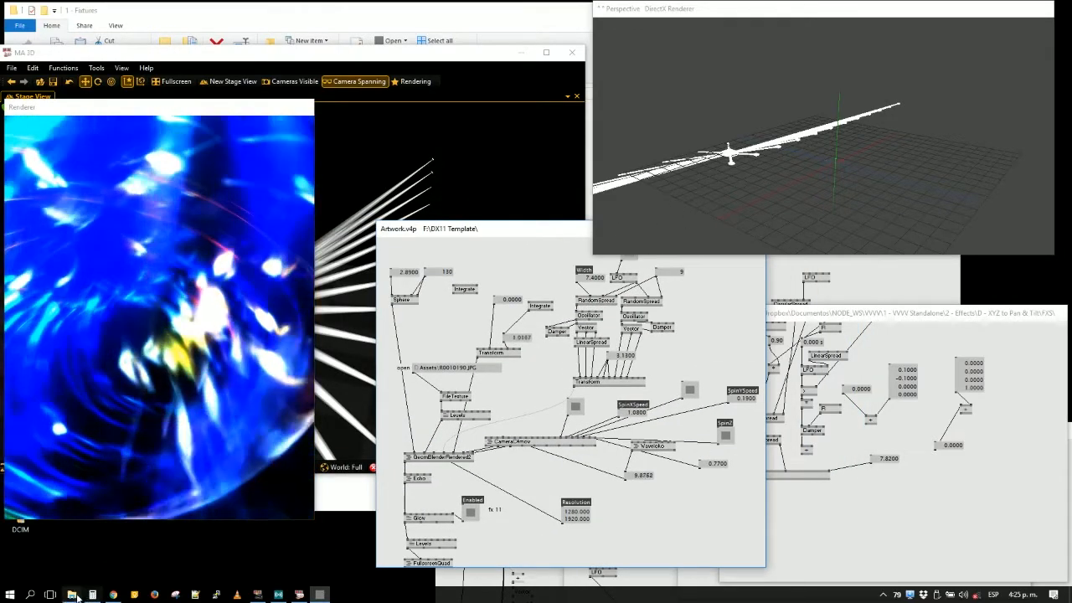
- View the source texture R0010190.JPG from the template's Assets folder and close the image viewer
mouse_move(74, 596)
left_click(47, 553)
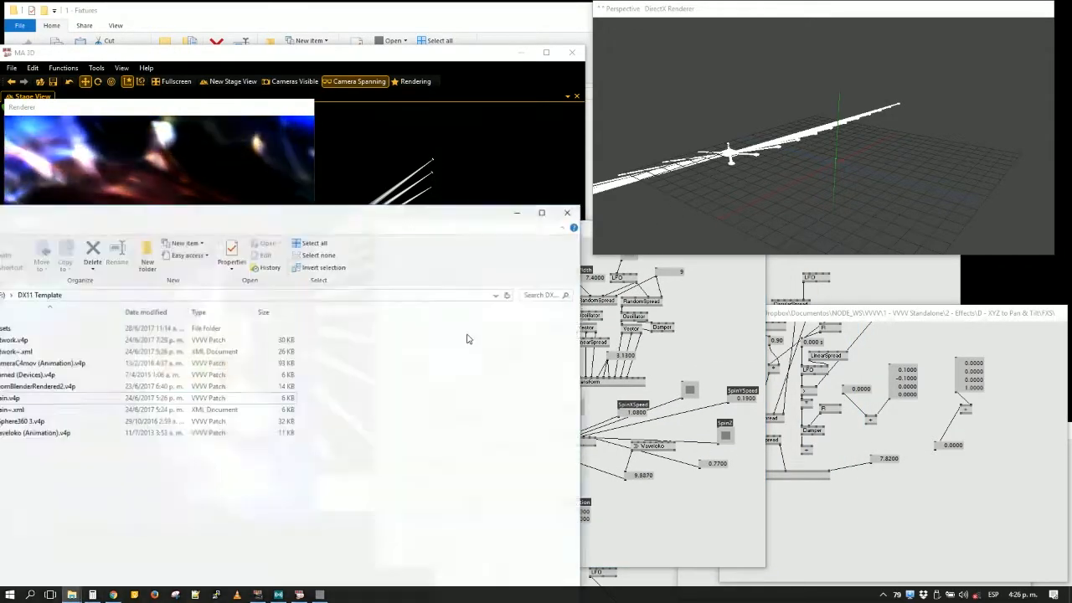
left_click_drag(344, 216, 451, 212)
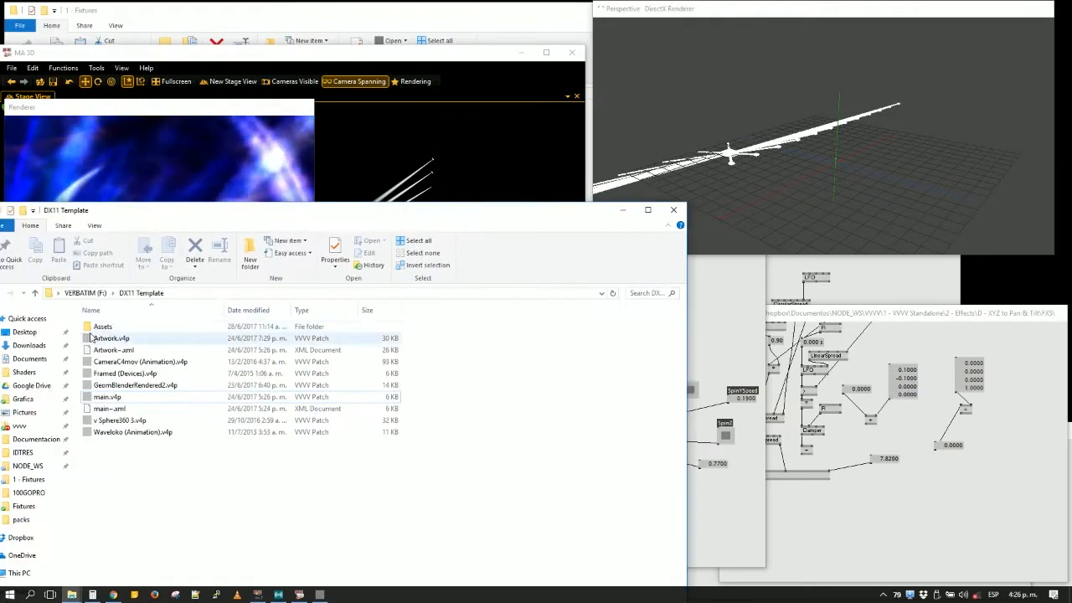
double_click(102, 326)
double_click(109, 327)
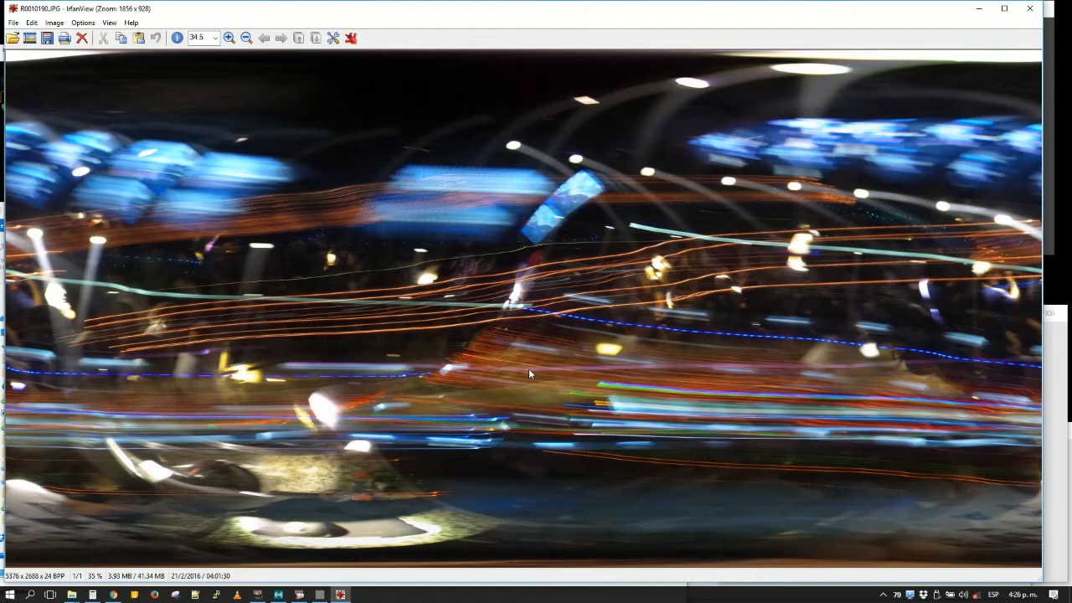
left_click(1029, 8)
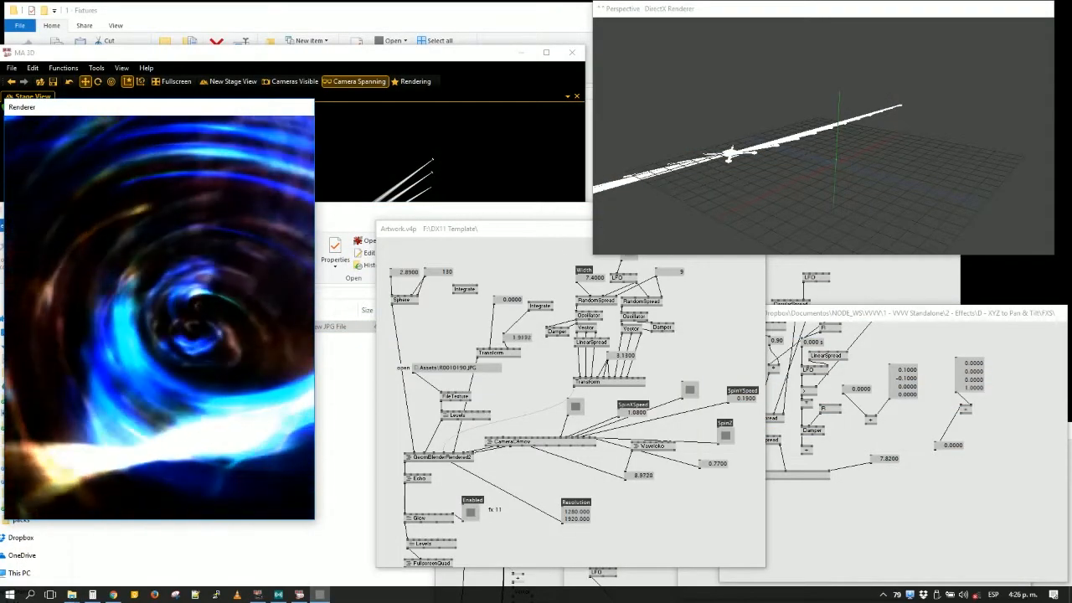
- Shrink the Perspective renderer to uncover Artwork.v4p, toggle Echo's Enabled input and set the value feeding the RandomSpread nodes to 1
left_click_drag(594, 254, 659, 220)
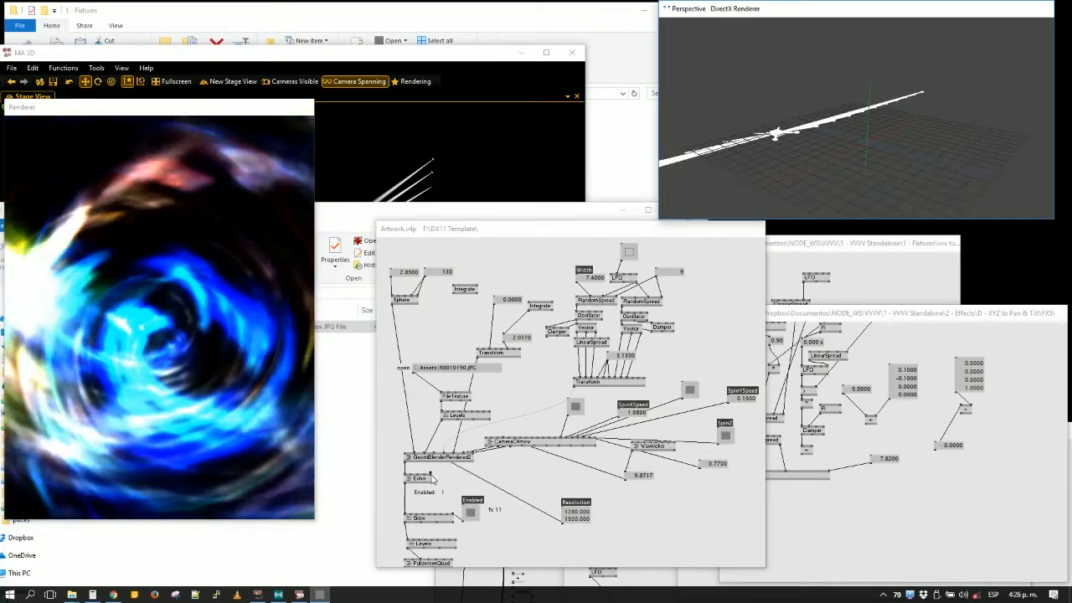
right_click(430, 476)
scroll(445, 480, "down", 1)
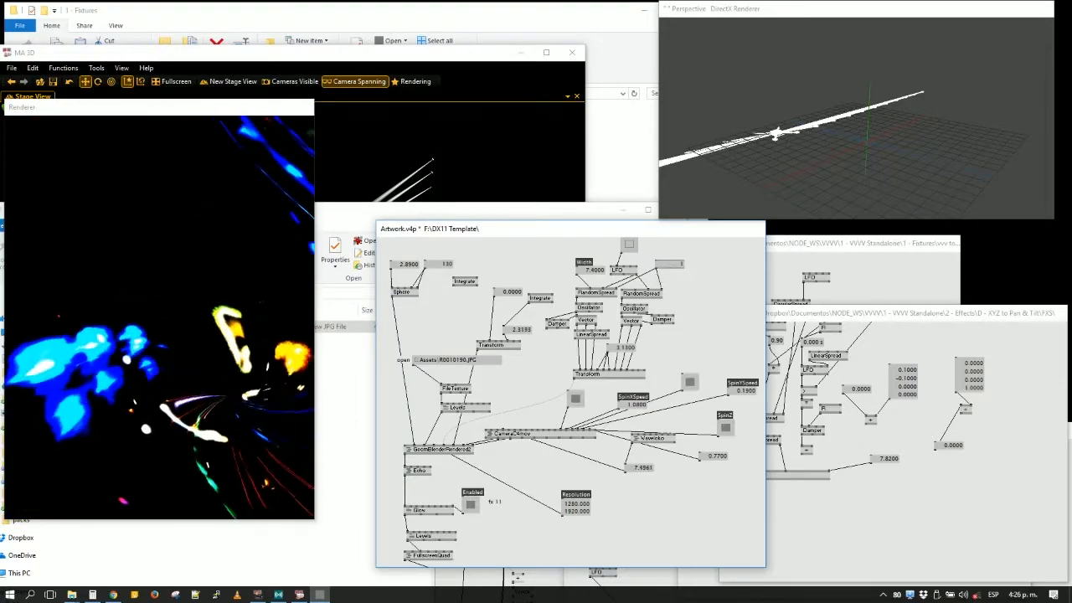
left_click(201, 293)
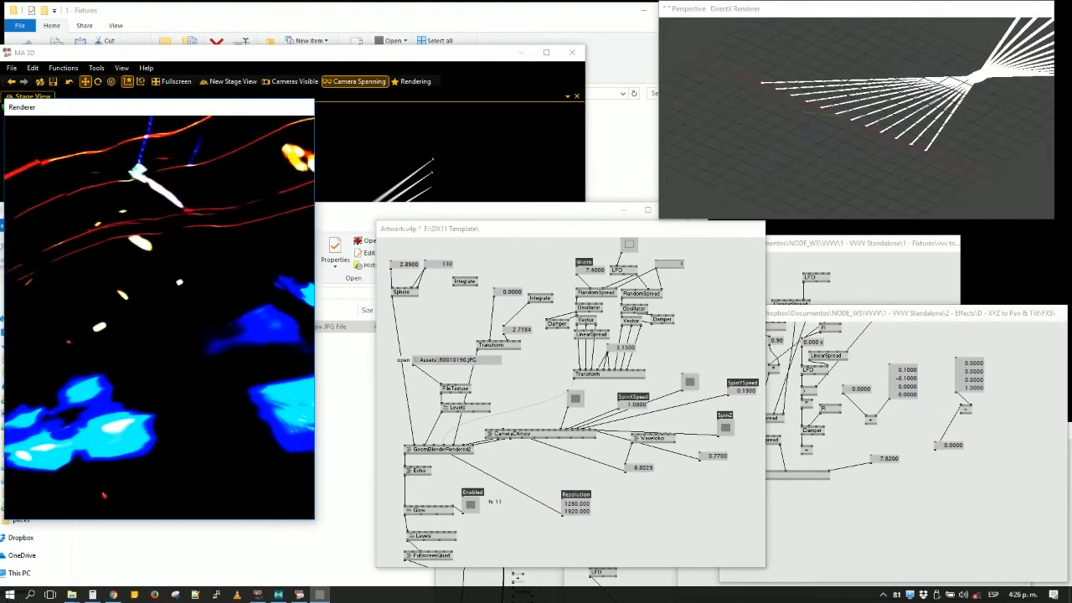
- Close Artwork.v4p without saving its changes
left_click(660, 519)
key("ctrl+w")
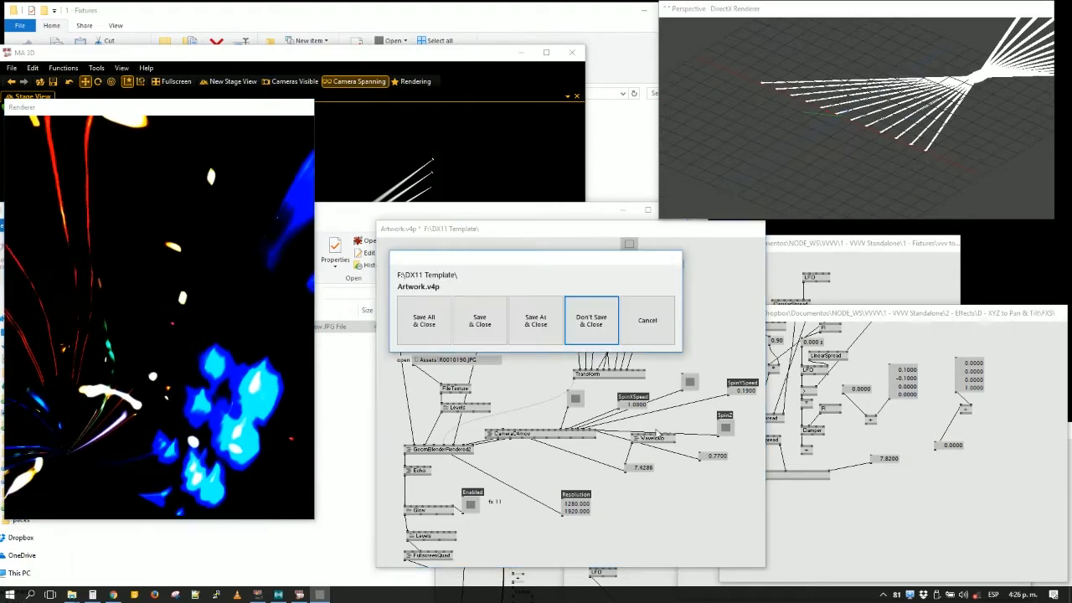
left_click(602, 326)
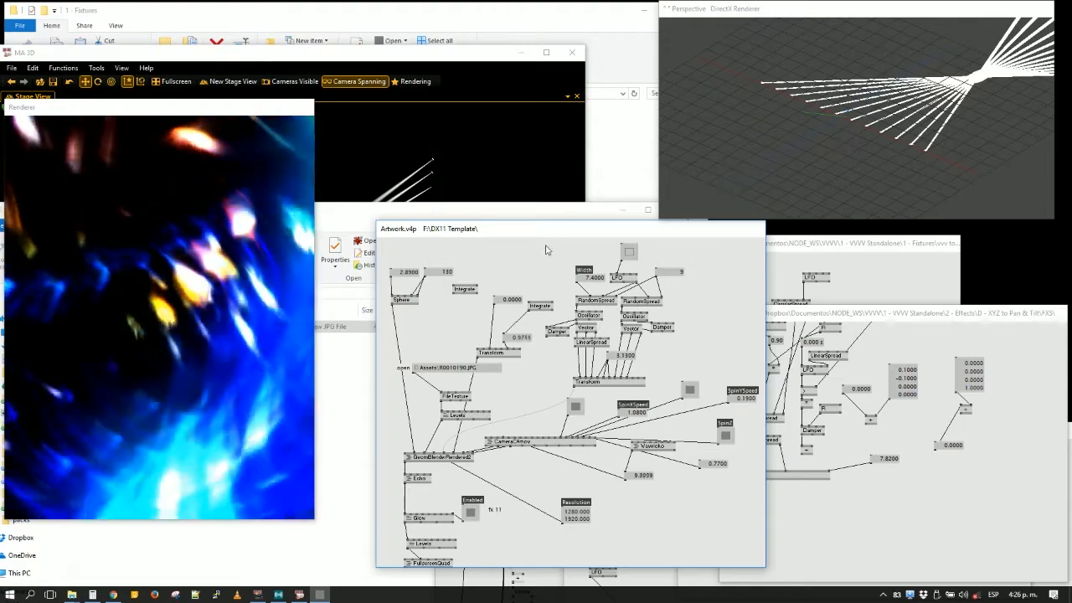
- Shrink the Perspective renderer, enlarge and reposition Artwork.v4p, and place its DX11 output box directly beneath FullscreenQuad
left_click_drag(540, 229, 452, 198)
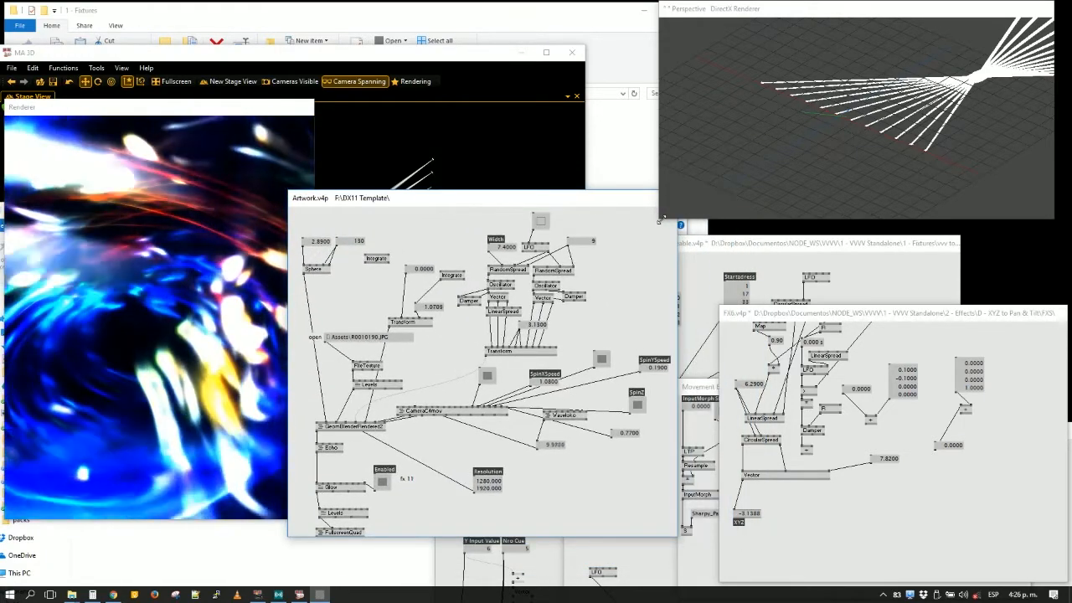
left_click_drag(661, 220, 720, 200)
left_click_drag(642, 201, 646, 134)
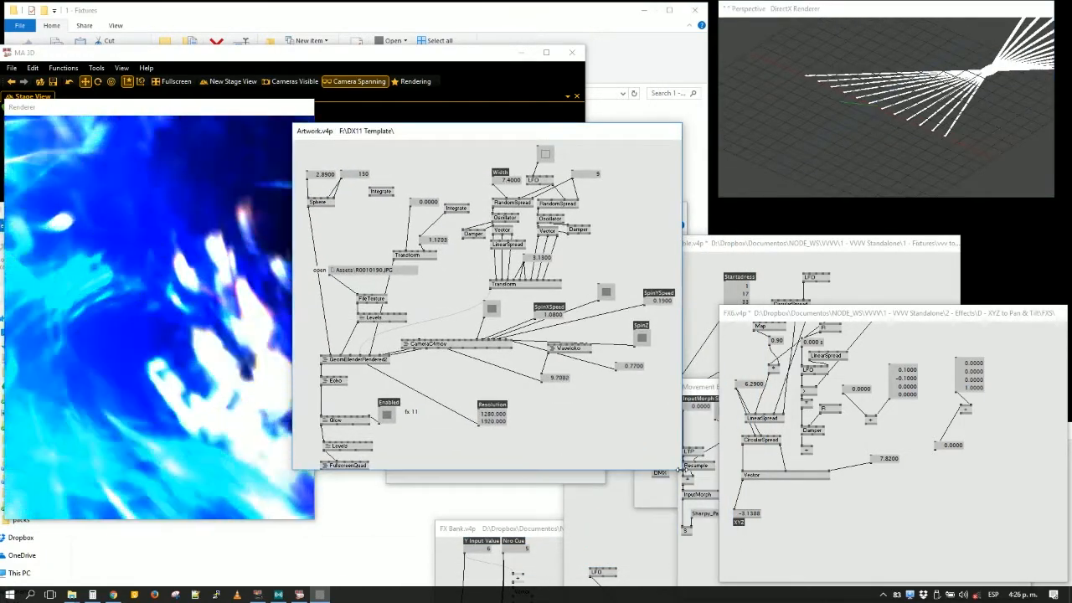
left_click_drag(681, 470, 742, 530)
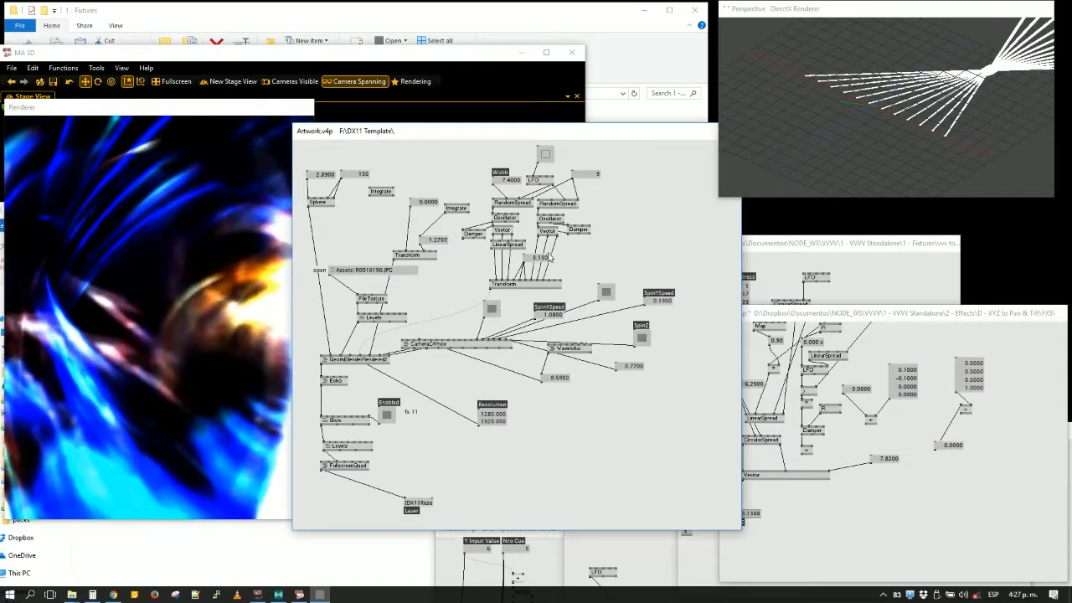
left_click_drag(496, 142, 529, 120)
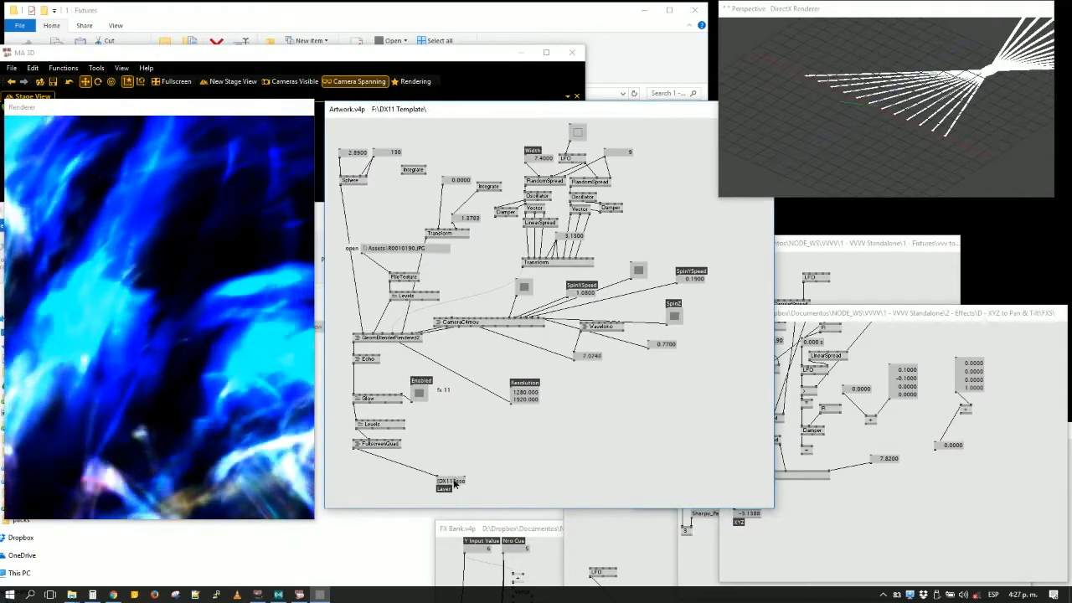
left_click_drag(455, 484, 372, 475)
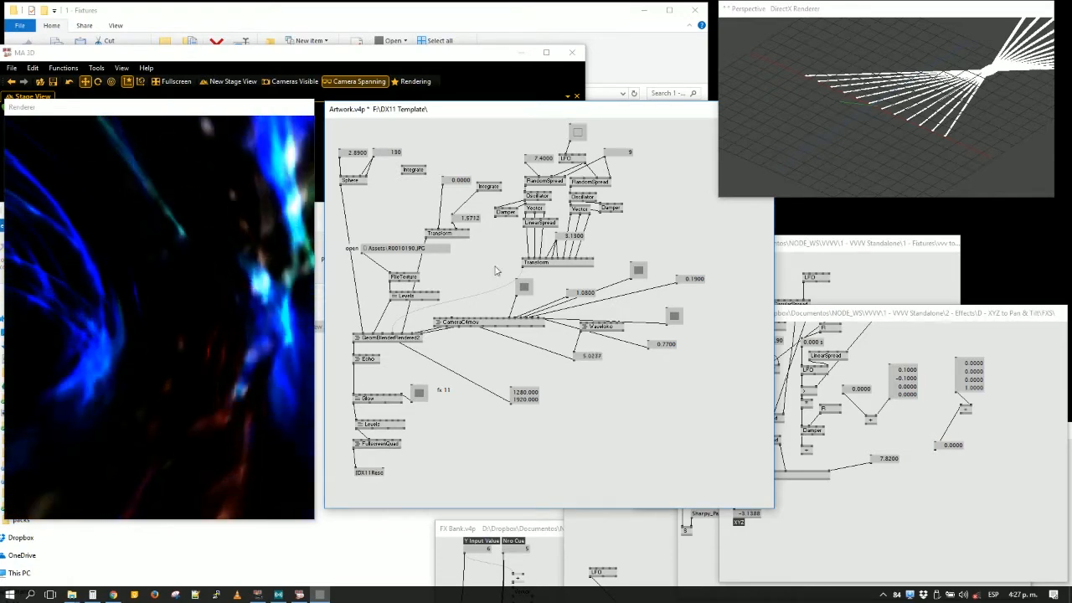
- Uncover main.v4p, shift its Artwork node slightly, and move Artwork.v4p back beside the rendered output
left_click_drag(518, 124, 777, 197)
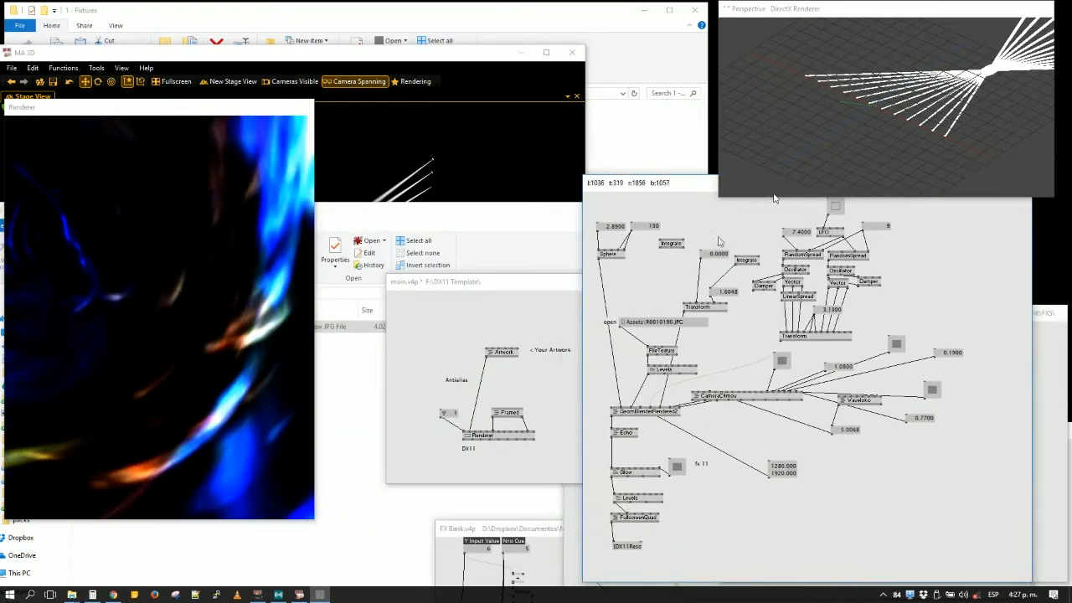
left_click(512, 355)
left_click_drag(508, 355, 497, 347)
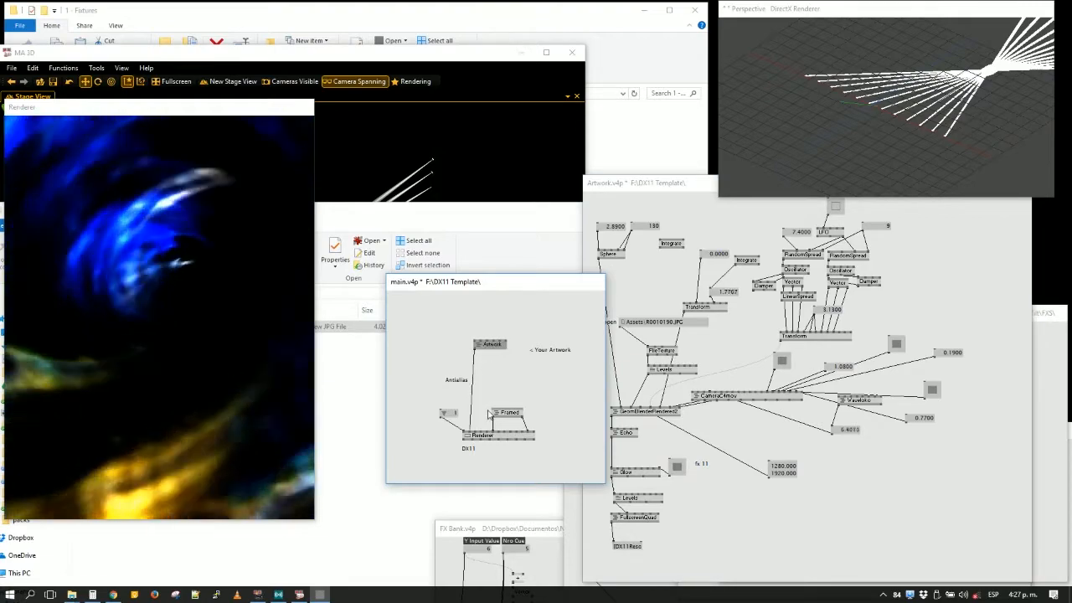
left_click(506, 438)
left_click(624, 280)
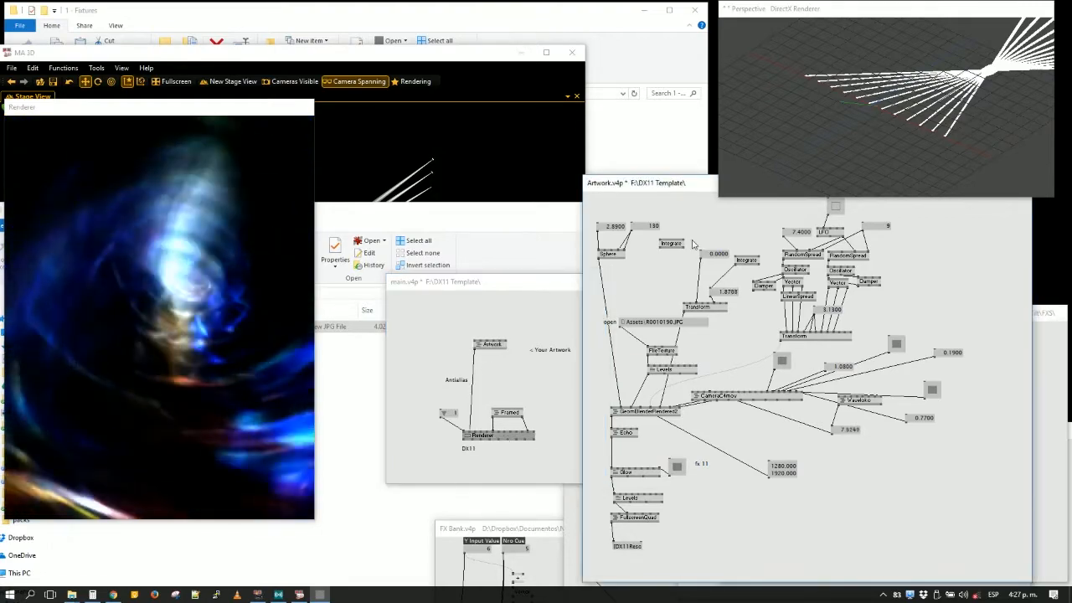
left_click_drag(630, 182, 404, 124)
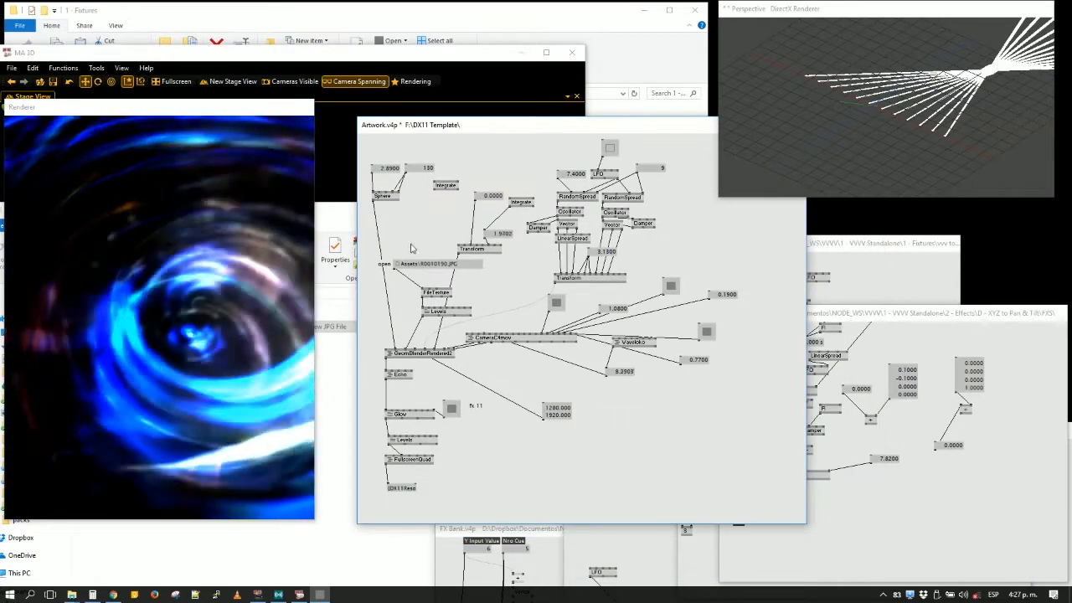
- Connect a color box to FullscreenQuad's color input, set it to dark green, and move FullscreenQuad lower in Artwork.v4p
right_click(433, 456)
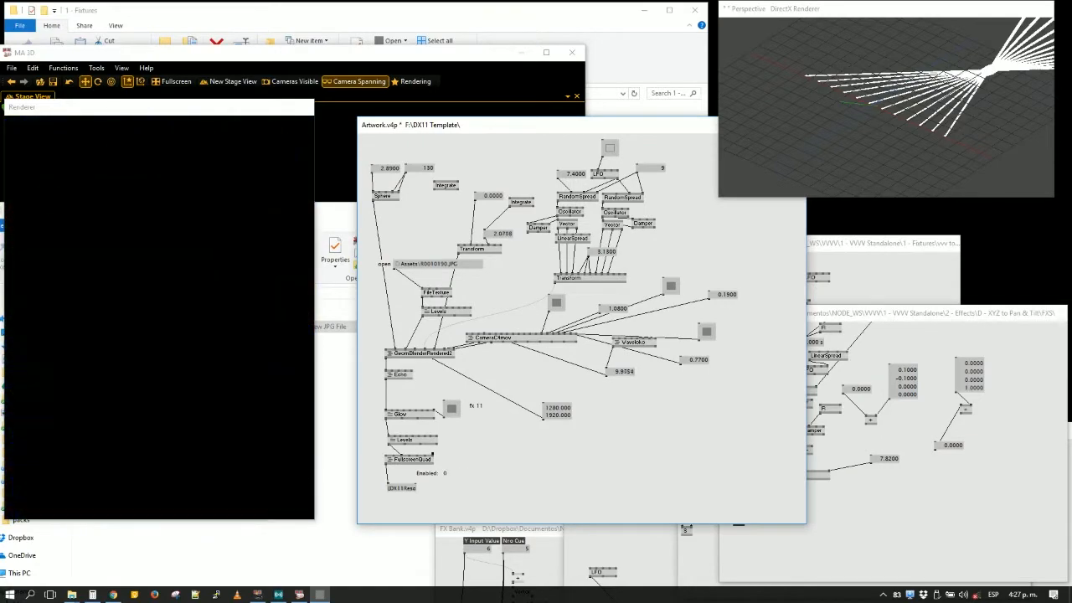
left_click(425, 458)
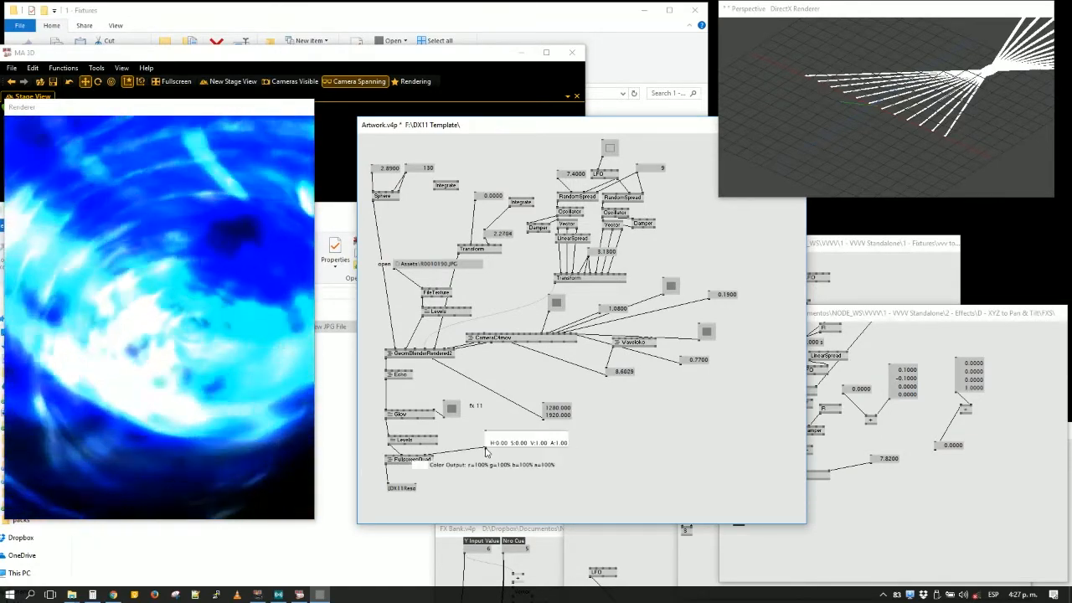
left_click_drag(546, 447, 526, 461)
left_click_drag(421, 497, 401, 458)
left_click_drag(408, 460, 411, 492)
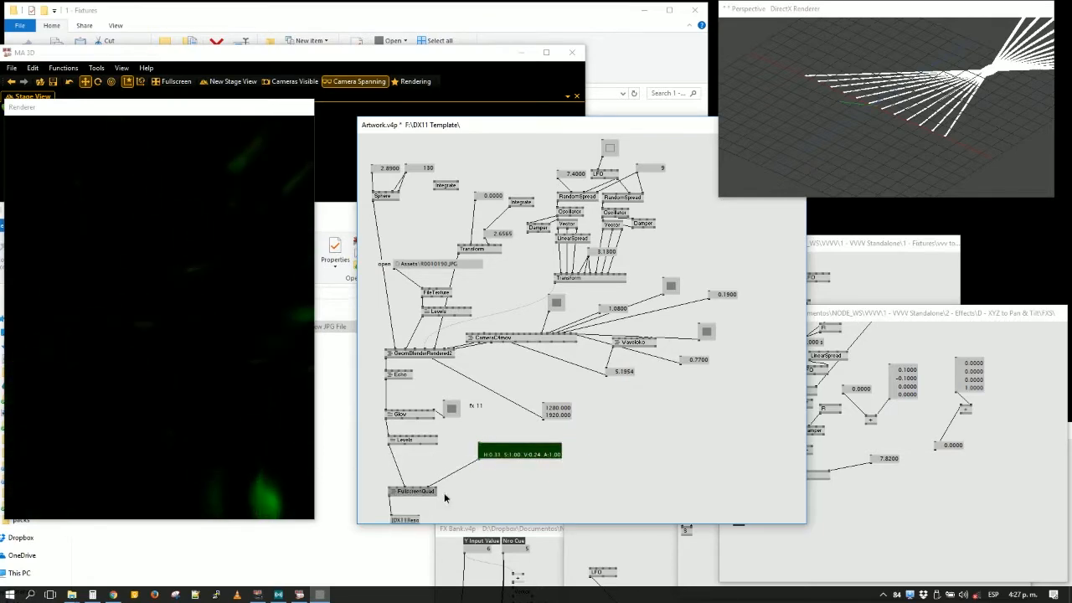
- Replace FullscreenQuad's color box with an RGB color node linked to the same color input
left_click(471, 487)
right_click(454, 473)
left_click(505, 458)
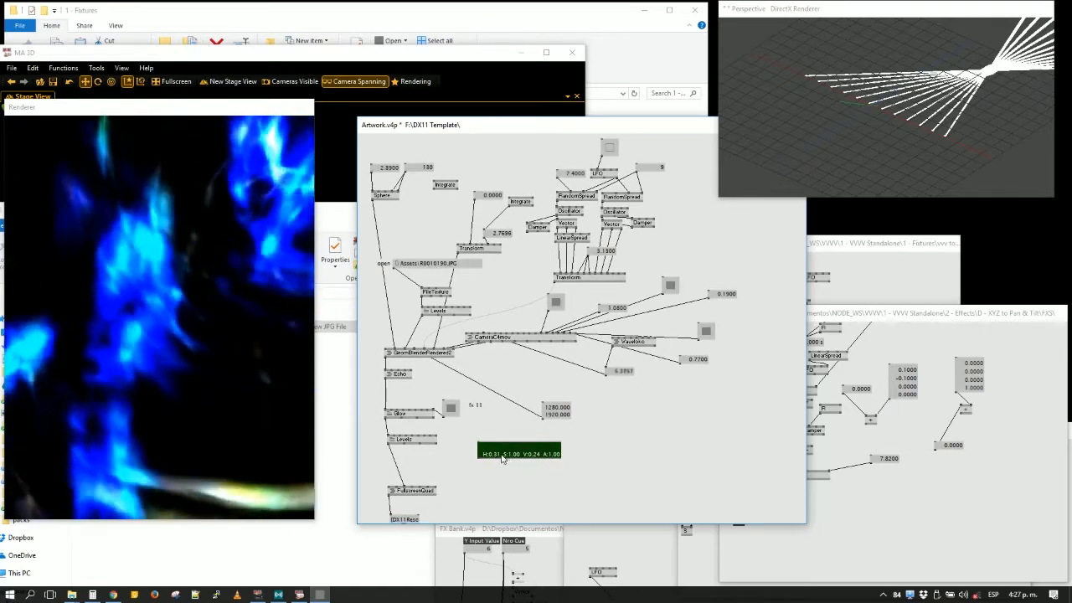
key("Delete")
double_click(486, 460)
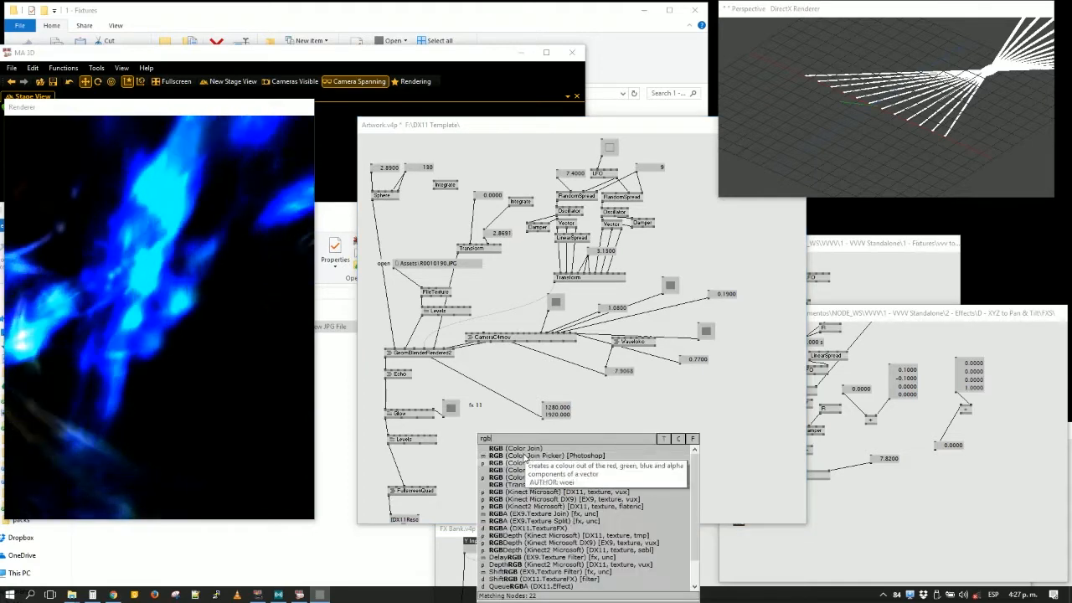
key("Escape")
left_click(482, 456)
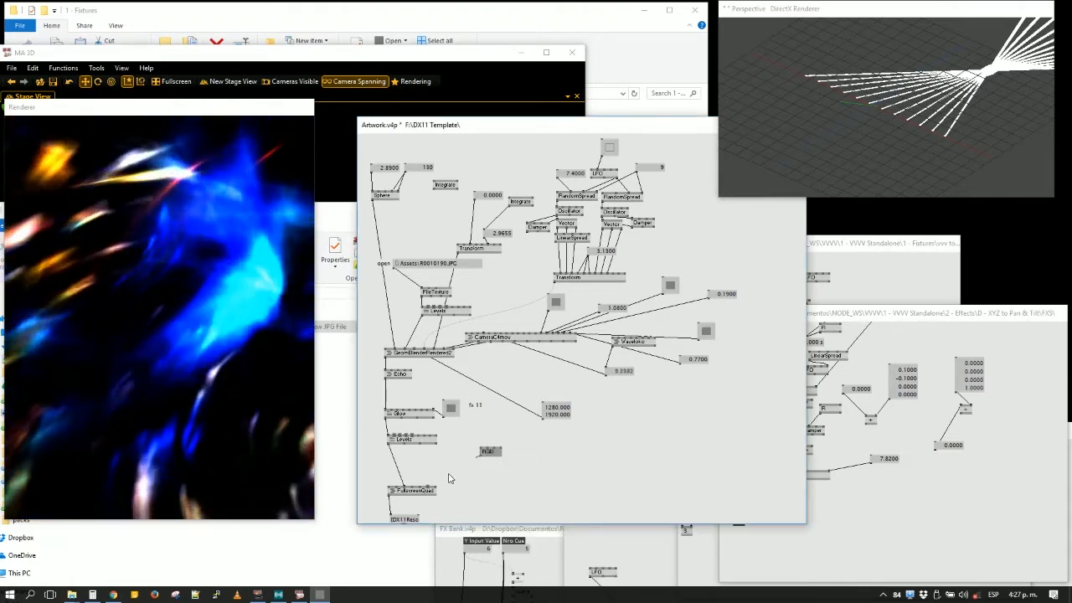
left_click(429, 487)
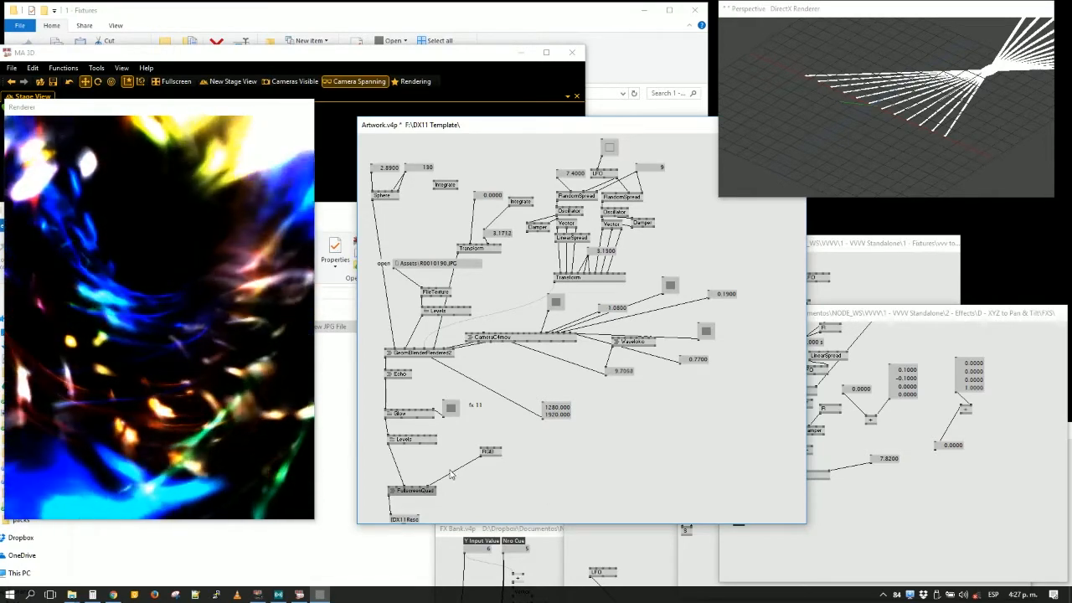
- Add value boxes for the RGB node's Red, Green and Blue inputs and arrange them in a row above it
right_click(498, 455)
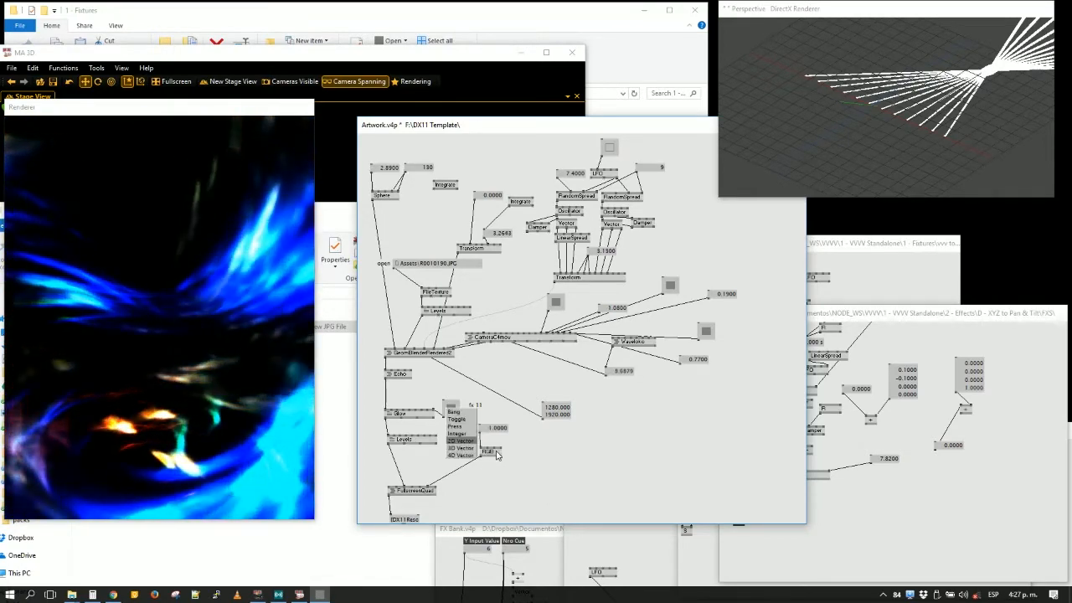
left_click_drag(498, 454, 491, 490)
left_click(482, 483)
middle_click(495, 456)
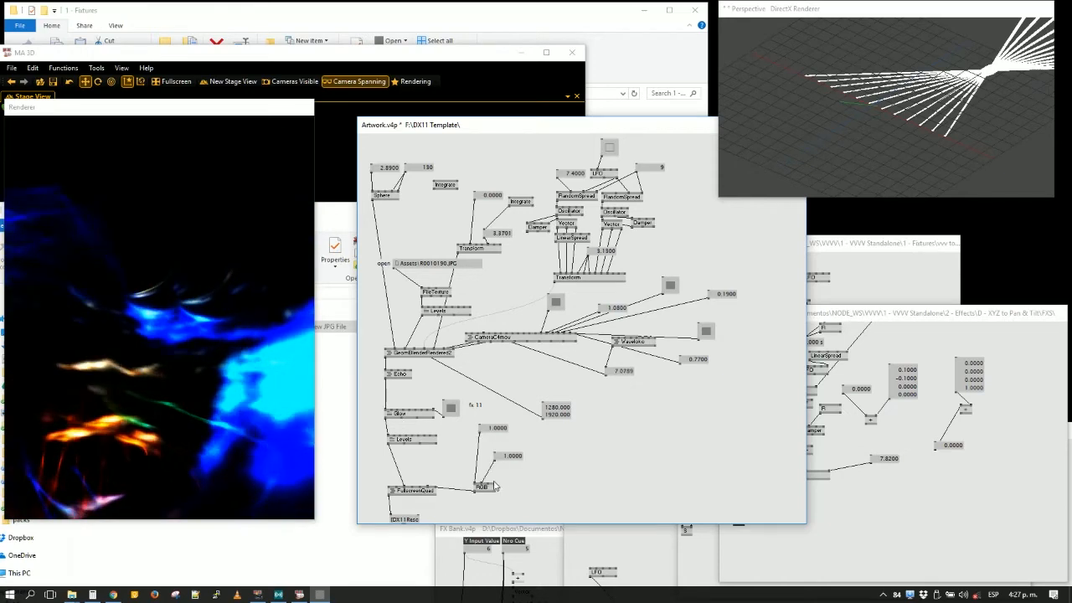
right_click(490, 489)
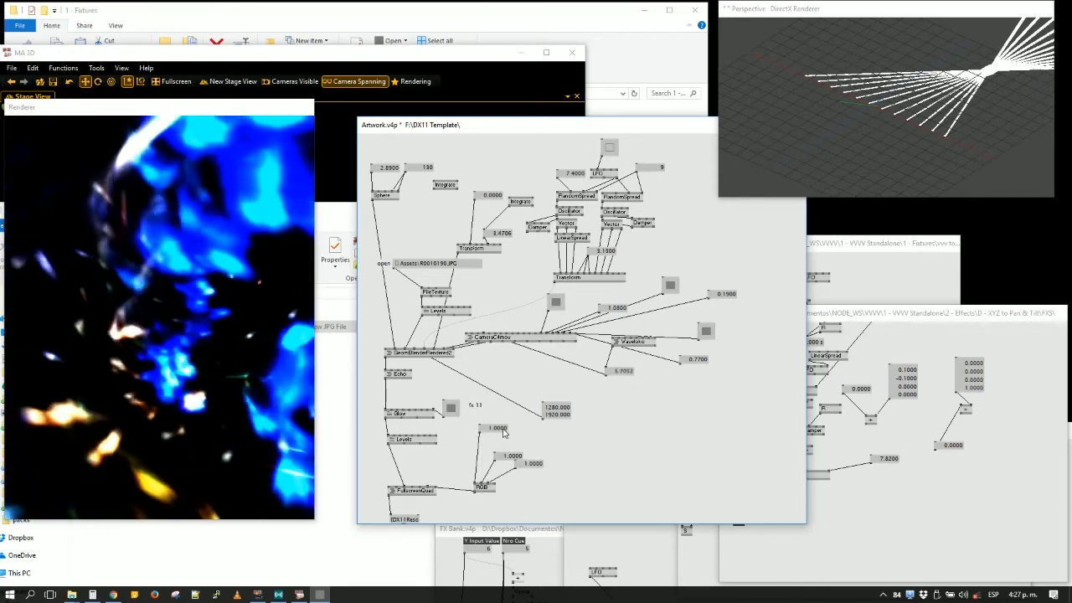
left_click_drag(504, 432, 535, 465)
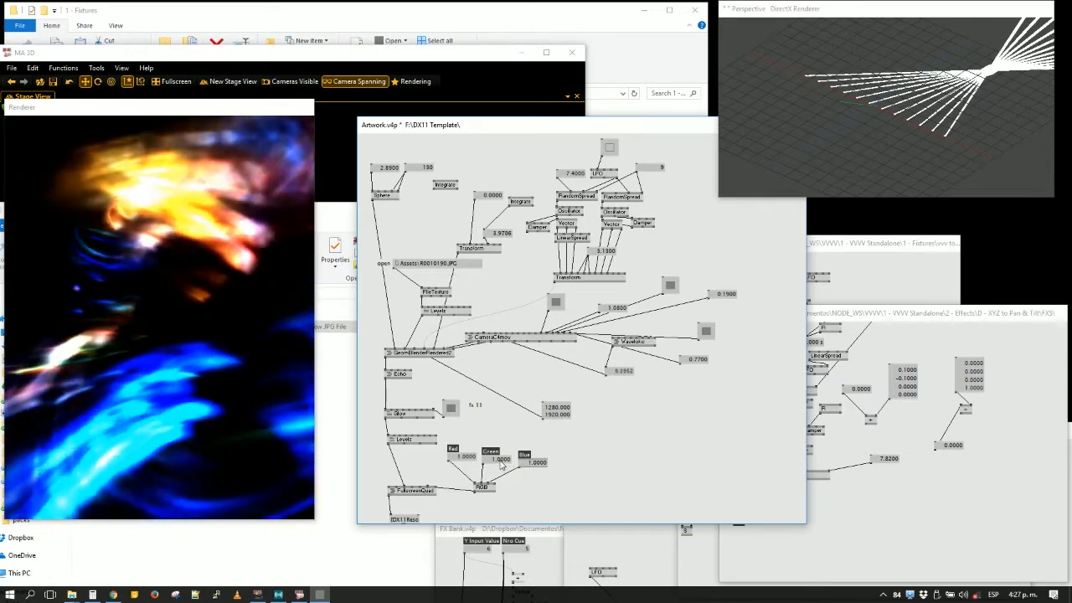
- Set the RGB node's Green value to 0
right_click(502, 461)
type("0")
key("Return")
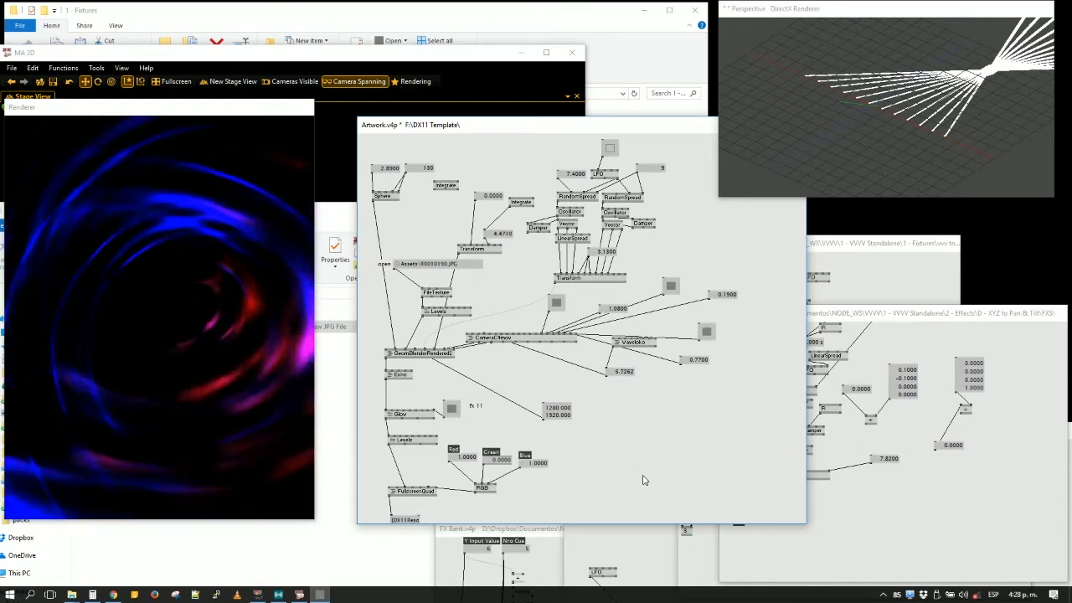
- Add a DMX (Network Artnet Receiver) node in the free area near the RGB node
double_click(614, 437)
type("d")
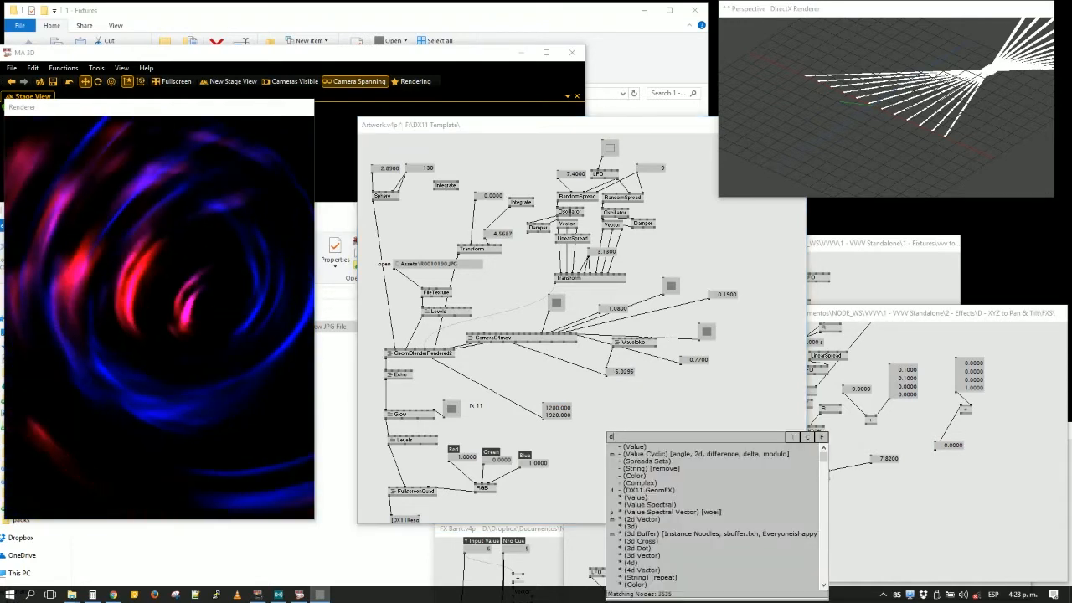
type("mx")
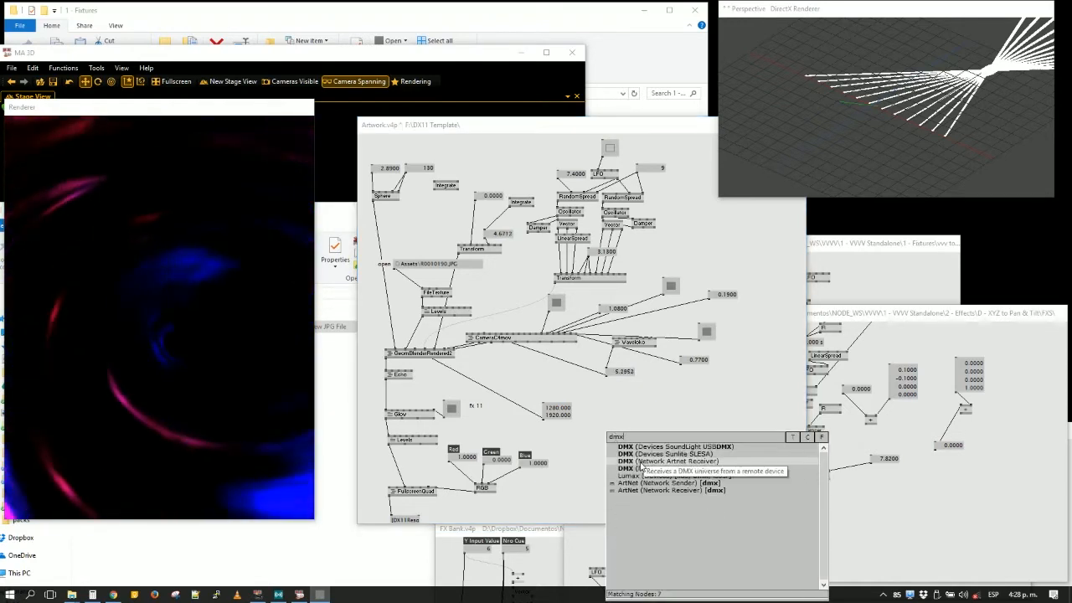
left_click(641, 462)
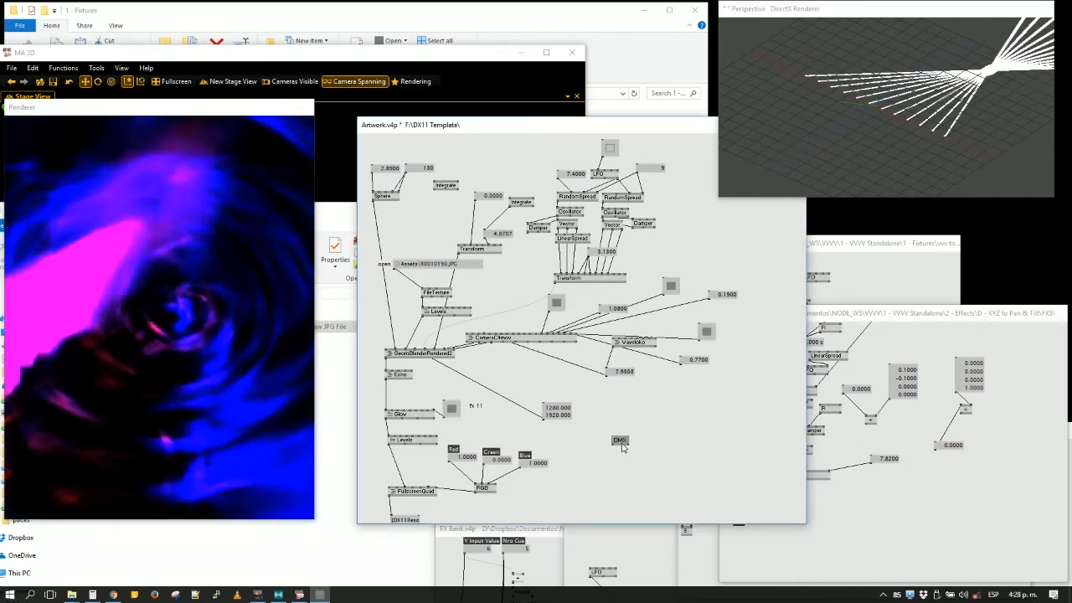
left_click_drag(629, 449, 588, 421)
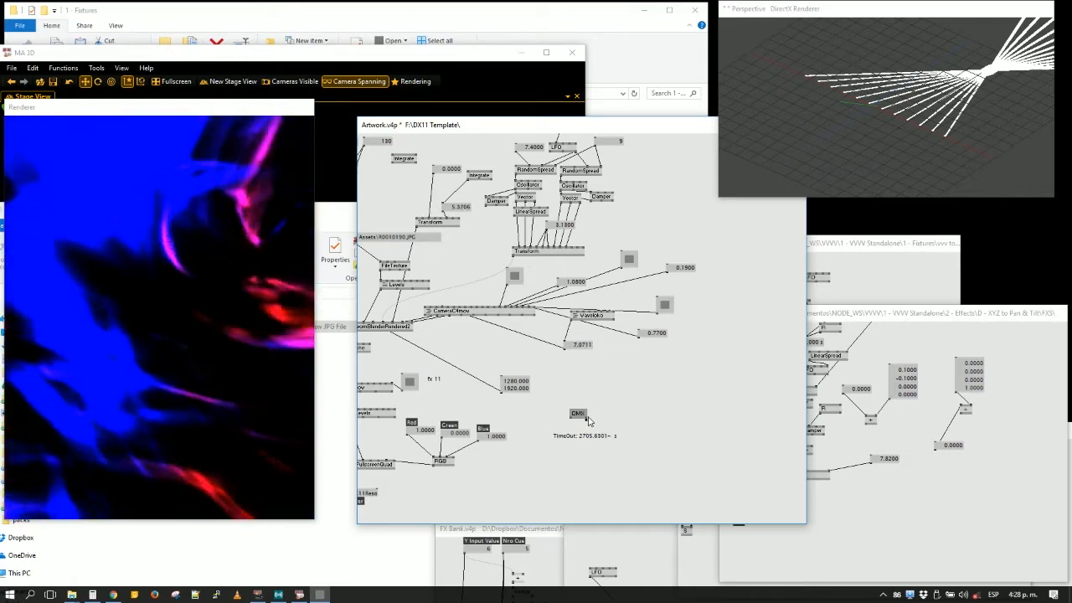
- Attach value boxes to the DMX receiver's TimeOut and Input outputs and place them beneath the node
left_click(588, 421)
middle_click(600, 443)
left_click(600, 444)
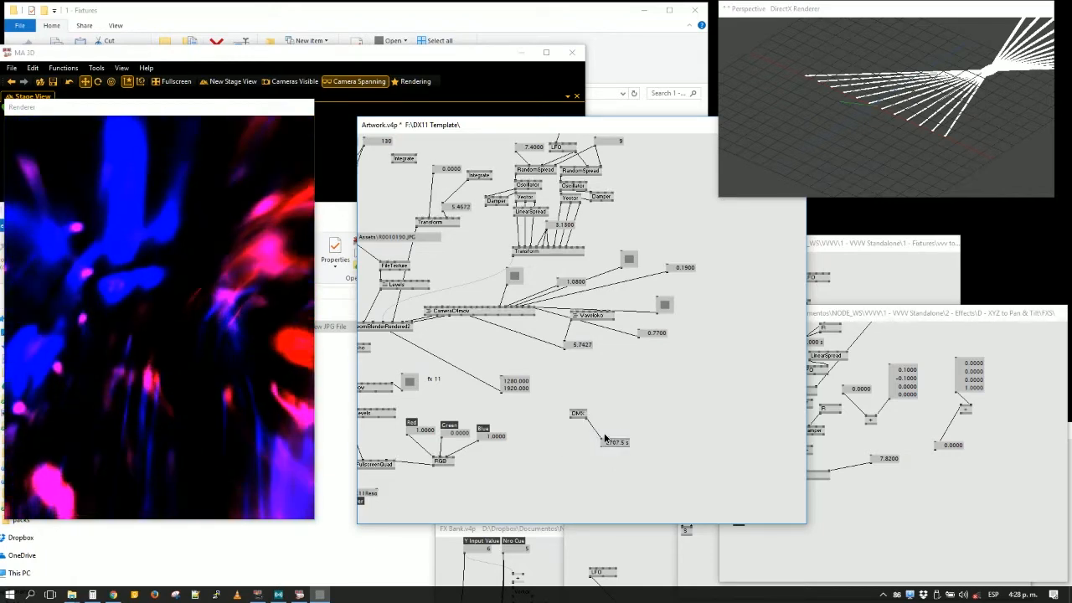
left_click_drag(605, 440, 591, 431)
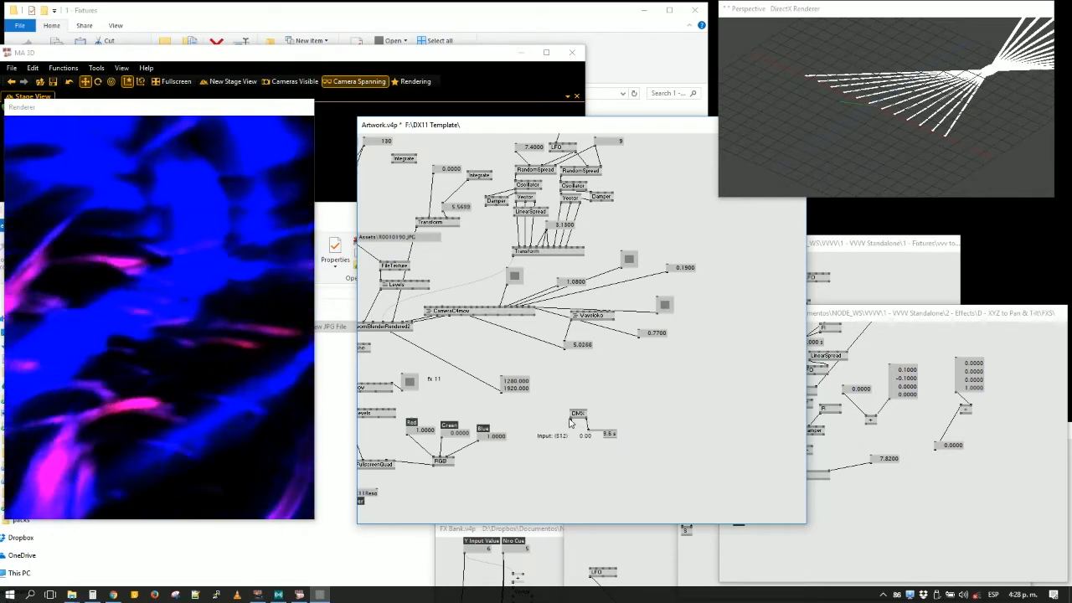
left_click(570, 418)
middle_click(568, 454)
left_click(572, 457)
- Add two more DMX nodes to Artwork.v4p beside the existing receiver
double_click(686, 436)
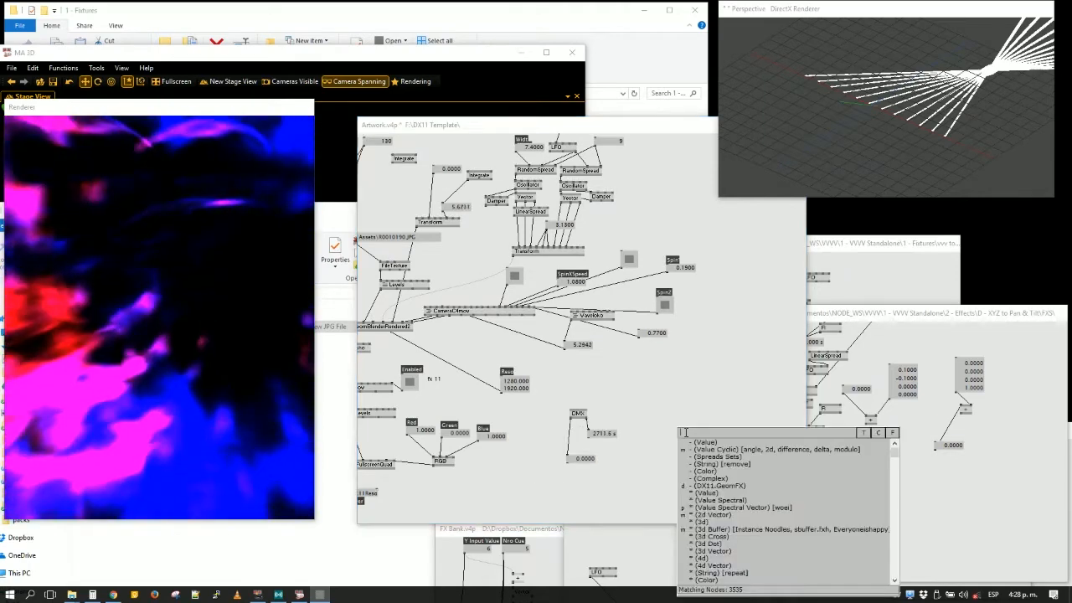
type("dmx")
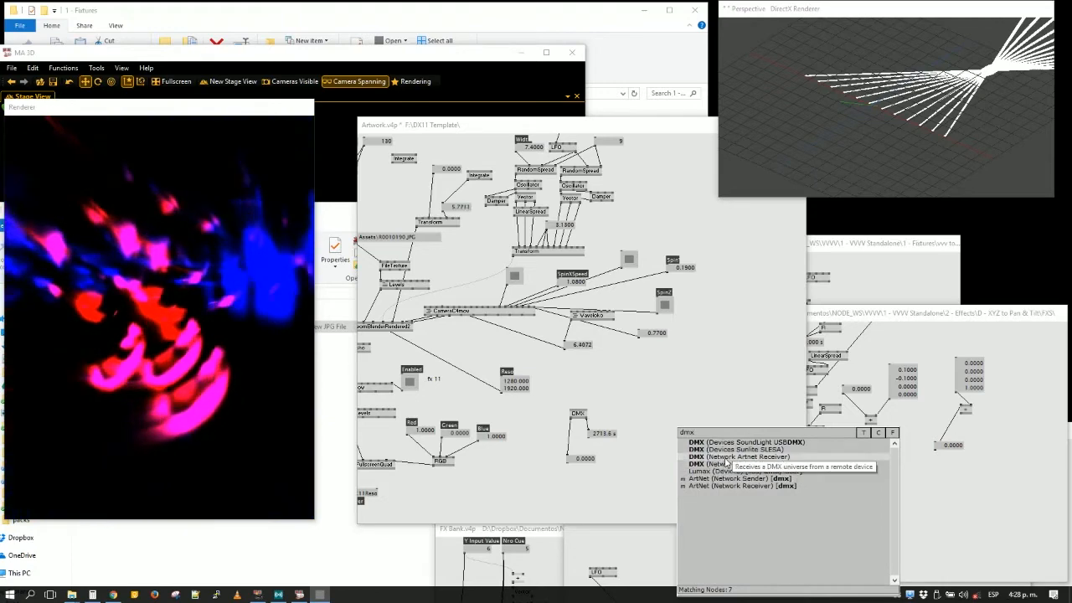
key("Return")
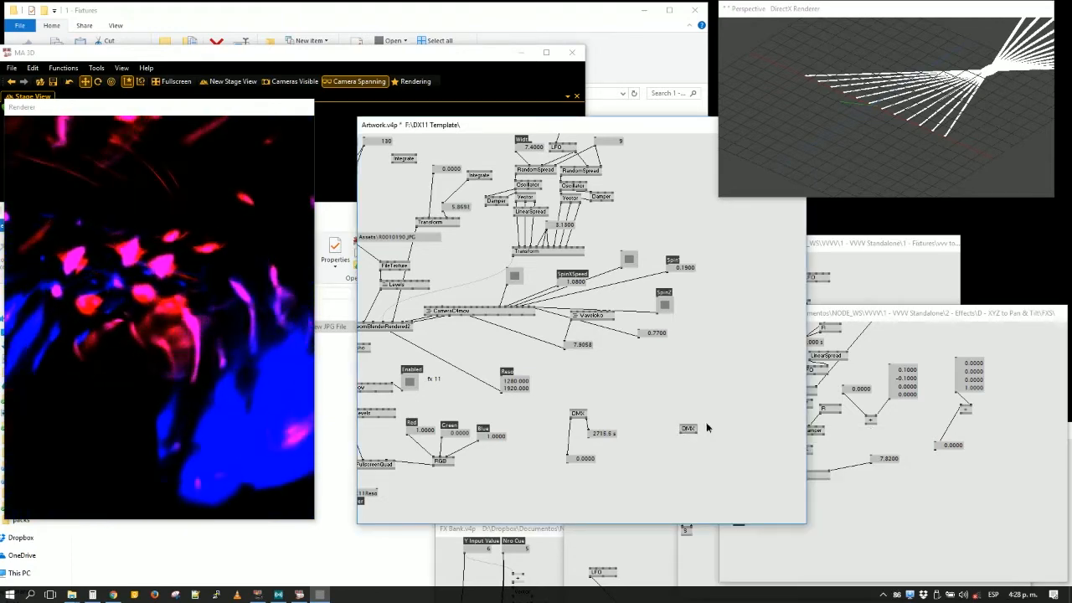
double_click(694, 428)
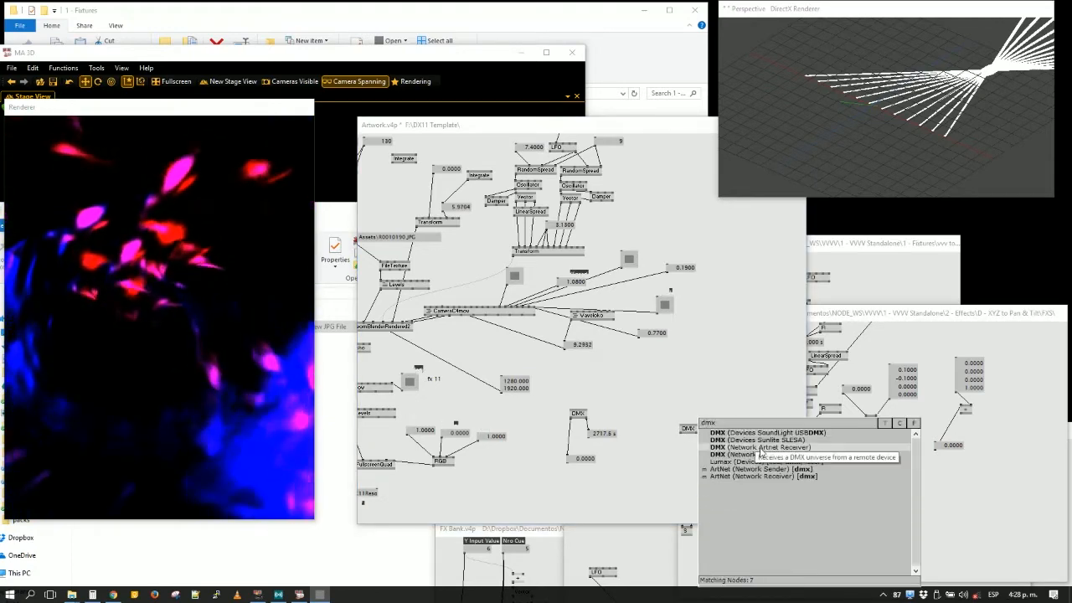
left_click(760, 453)
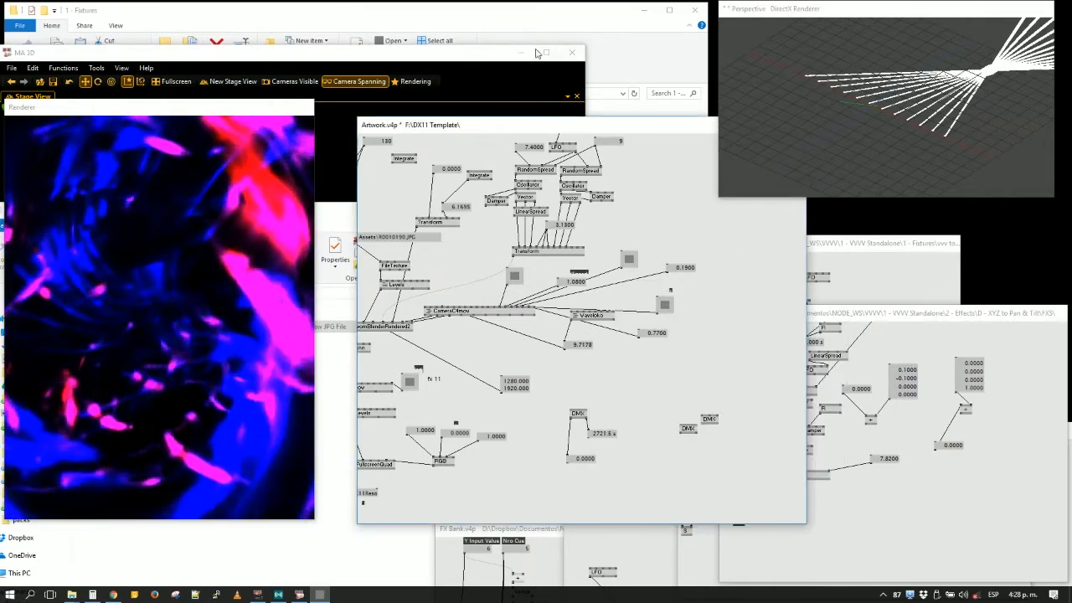
- Minimize the MA 3D window and the Fixtures folder window to clear the desktop
left_click(536, 53)
left_click(521, 53)
left_click(645, 10)
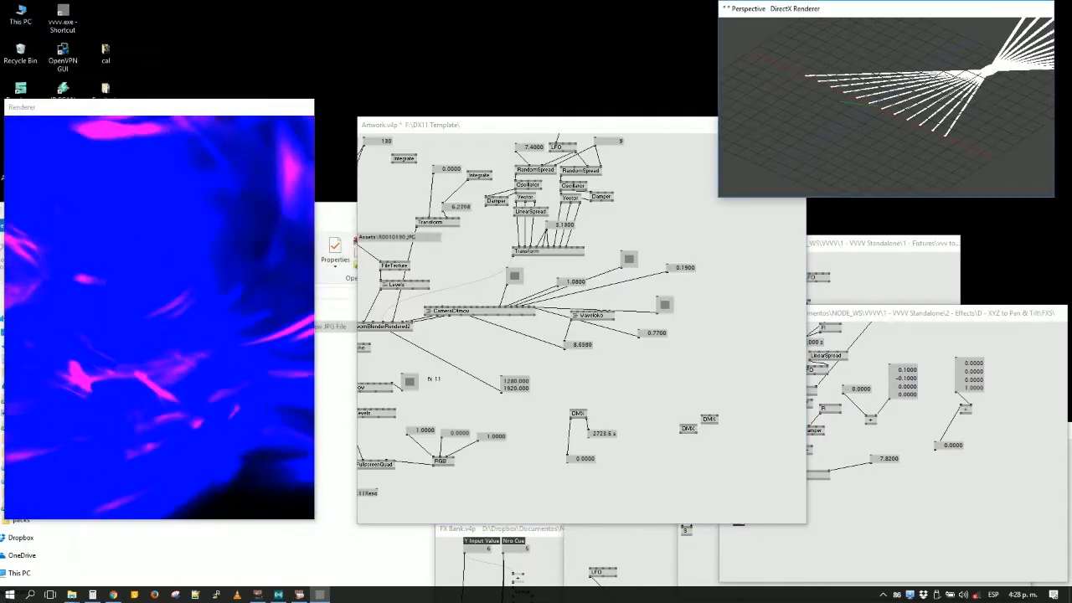
- Hide the Perspective renderer, FX6, FX Bank, Movement Example and other fixture patch windows around the artwork patch
key("alt+3")
left_click(895, 318)
left_click(876, 280)
key("alt+3")
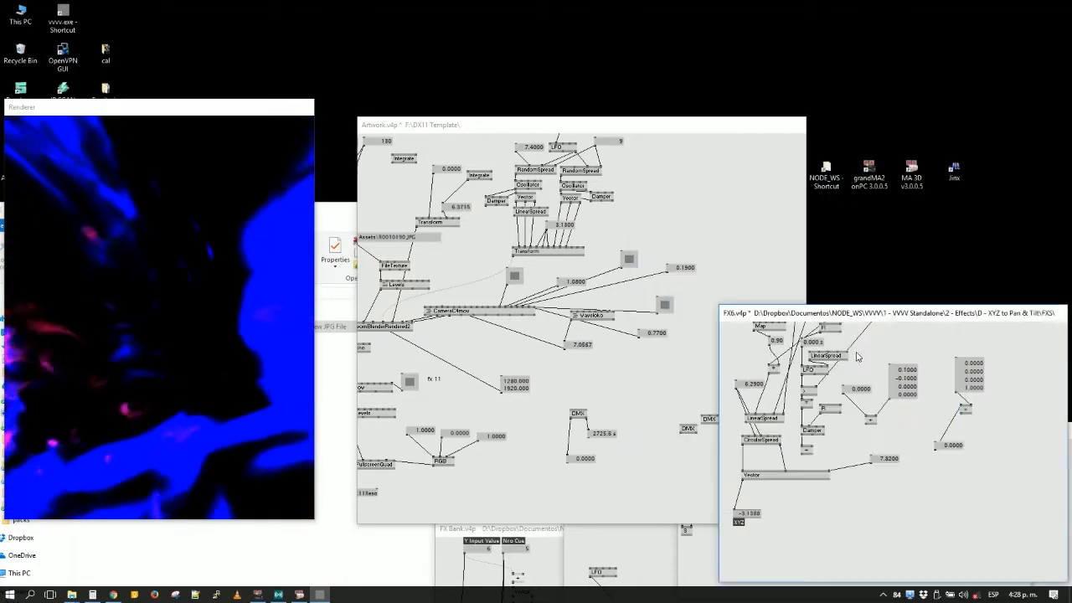
key("alt+3")
left_click(618, 550)
key("alt+3")
left_click(606, 554)
key("alt+3")
left_click(852, 515)
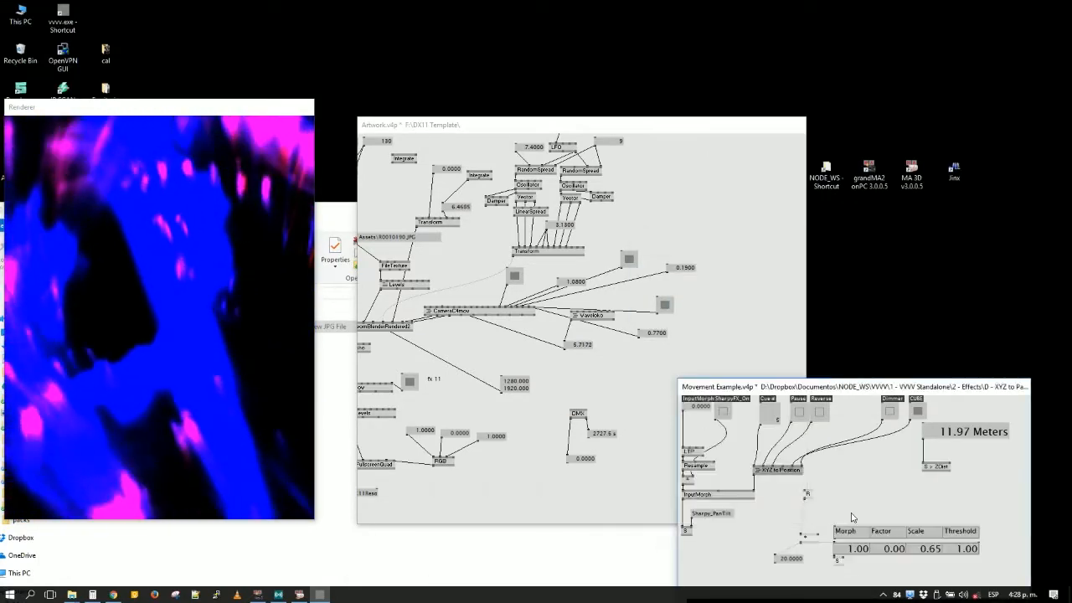
key("alt+3")
left_click(465, 554)
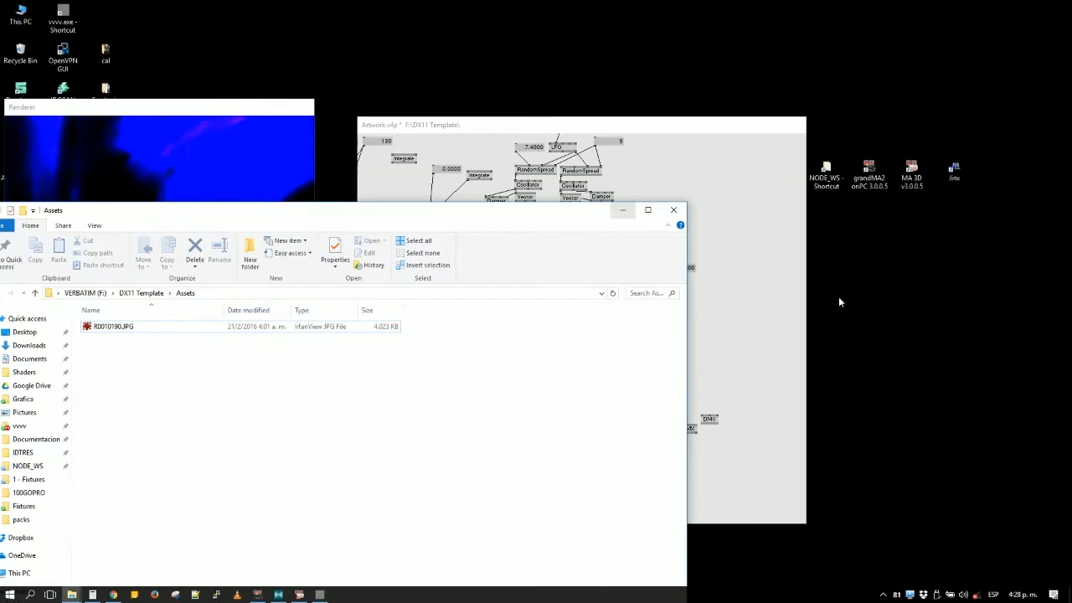
- Hide the desktop icons and minimize the Assets folder window
right_click(891, 314)
mouse_move(919, 328)
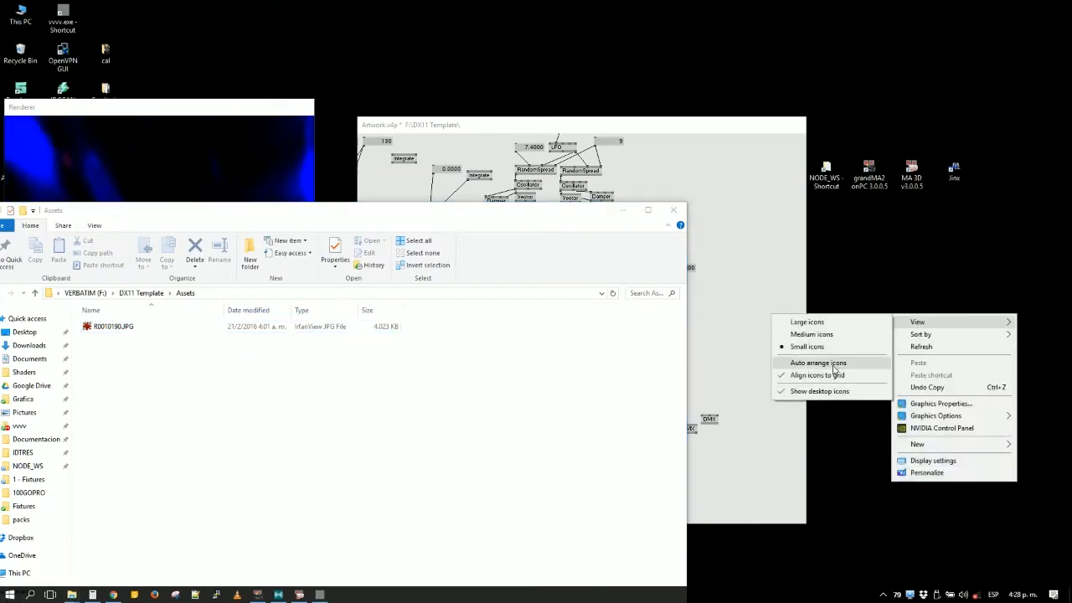
left_click(819, 391)
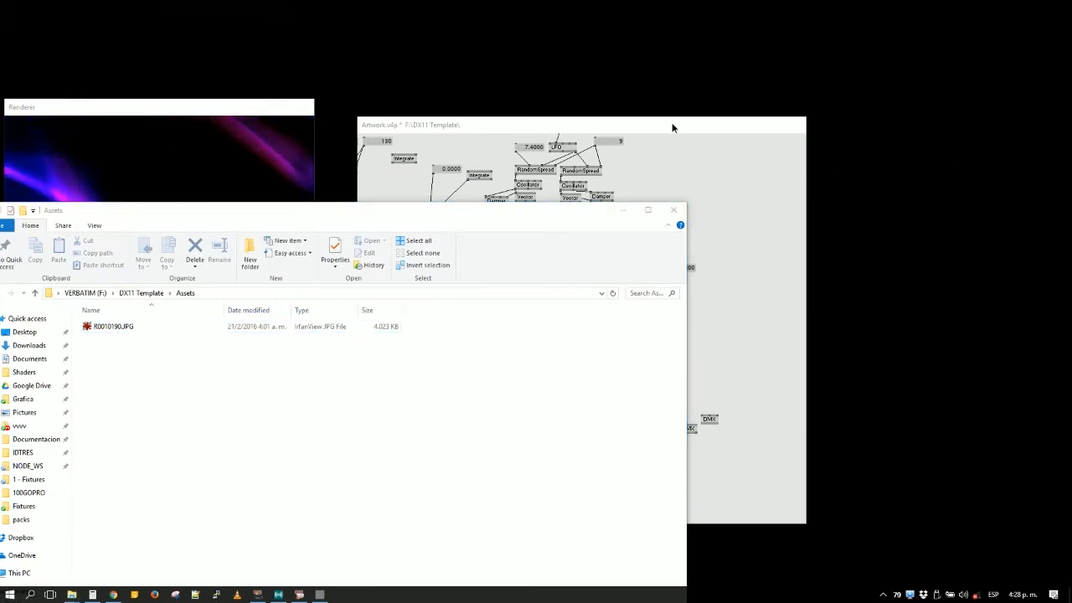
left_click_drag(672, 125, 680, 122)
left_click(342, 224)
left_click(623, 214)
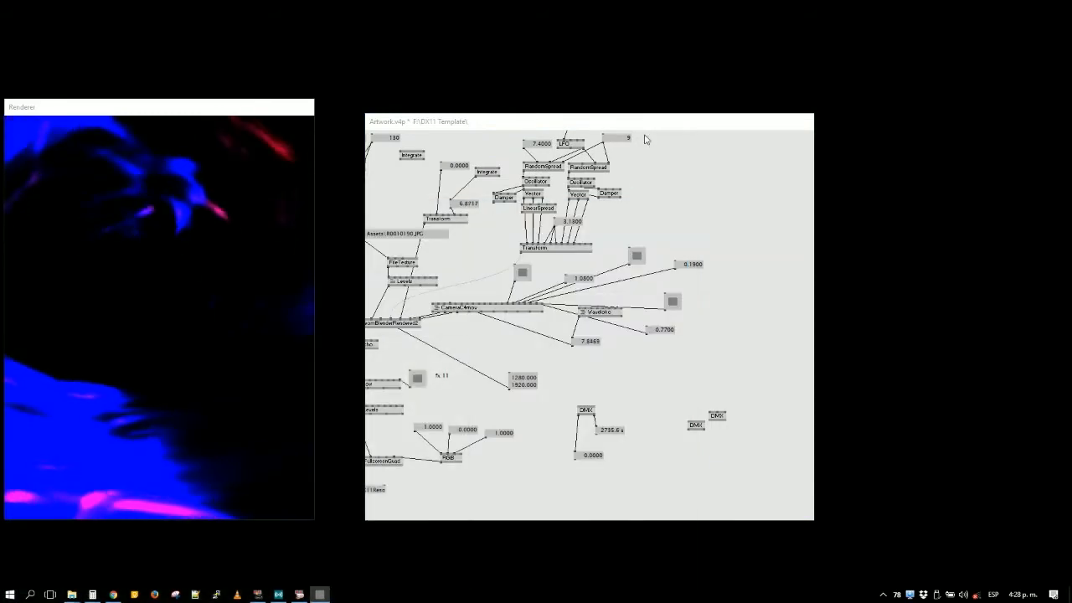
- Attach a toggle box to the upper of the two spare DMX nodes and switch it off
left_click(645, 137)
left_click_drag(604, 122, 693, 103)
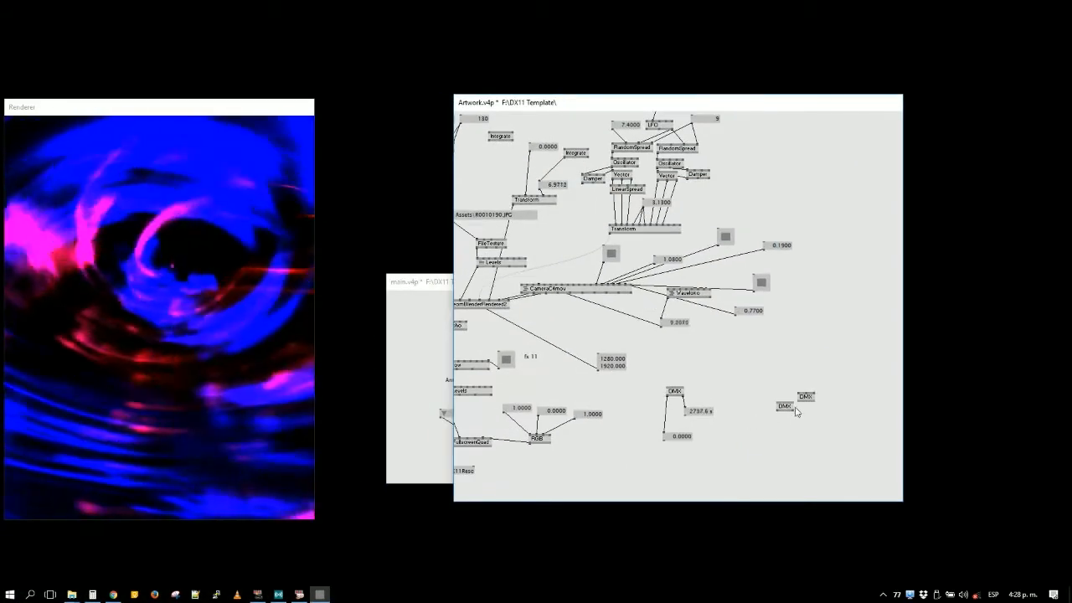
left_click(805, 393)
middle_click(809, 361)
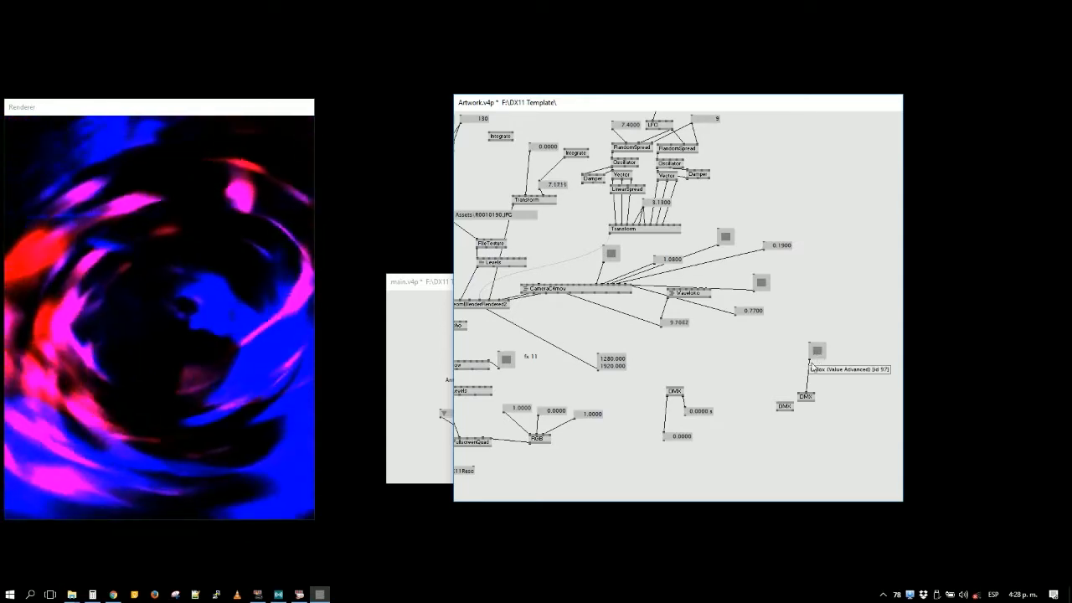
right_click(813, 356)
- Delete the unconnected spare DMX node and move the remaining one with its toggle lower in the patch
left_click(786, 407)
key("Delete")
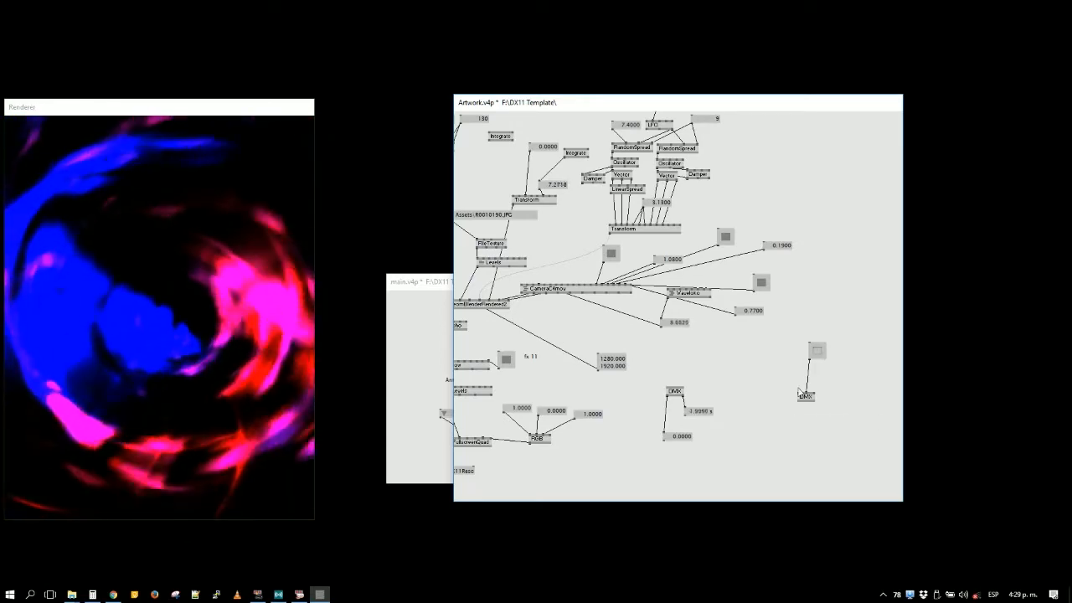
left_click_drag(796, 333, 827, 414)
left_click_drag(820, 352, 812, 401)
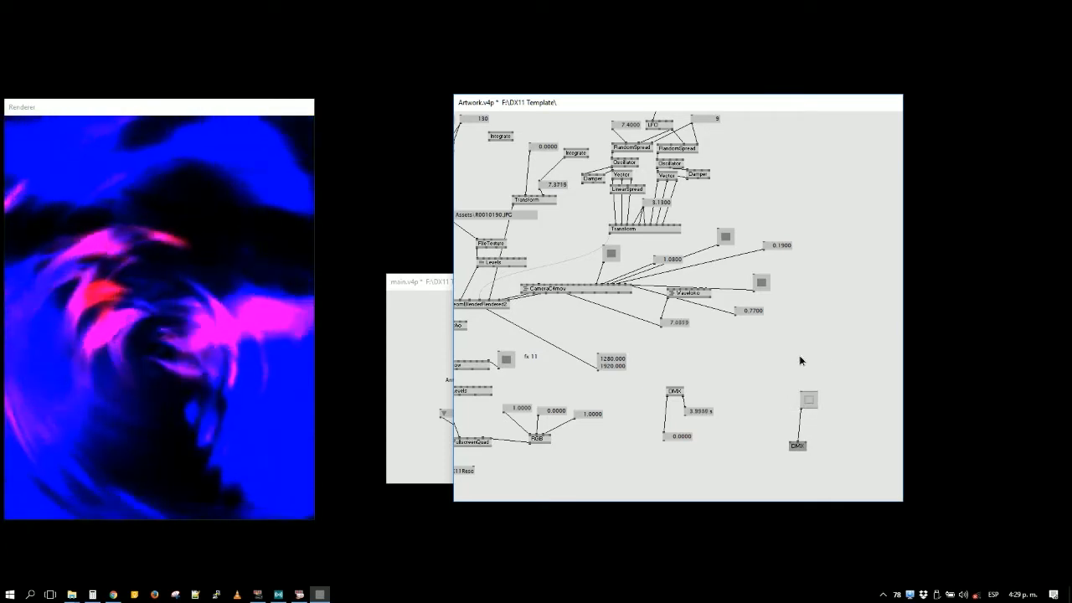
- Try placing a Cons node in the free area above the DMX node with the toggle
double_click(801, 357)
type("rgw")
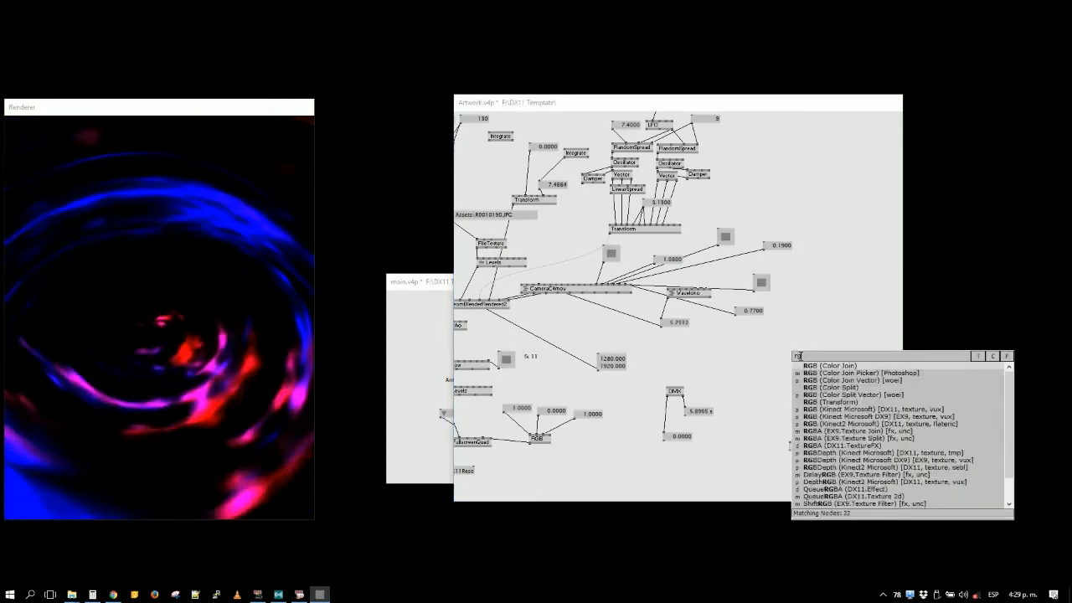
key("BackSpace")
key("BackSpace")
key("BackSpace")
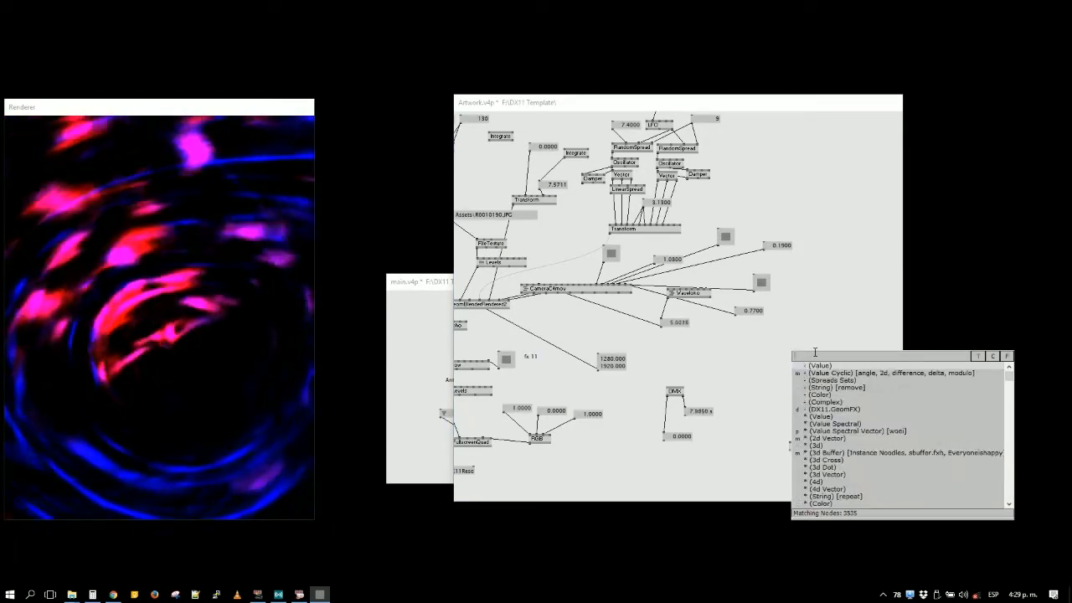
type("cons")
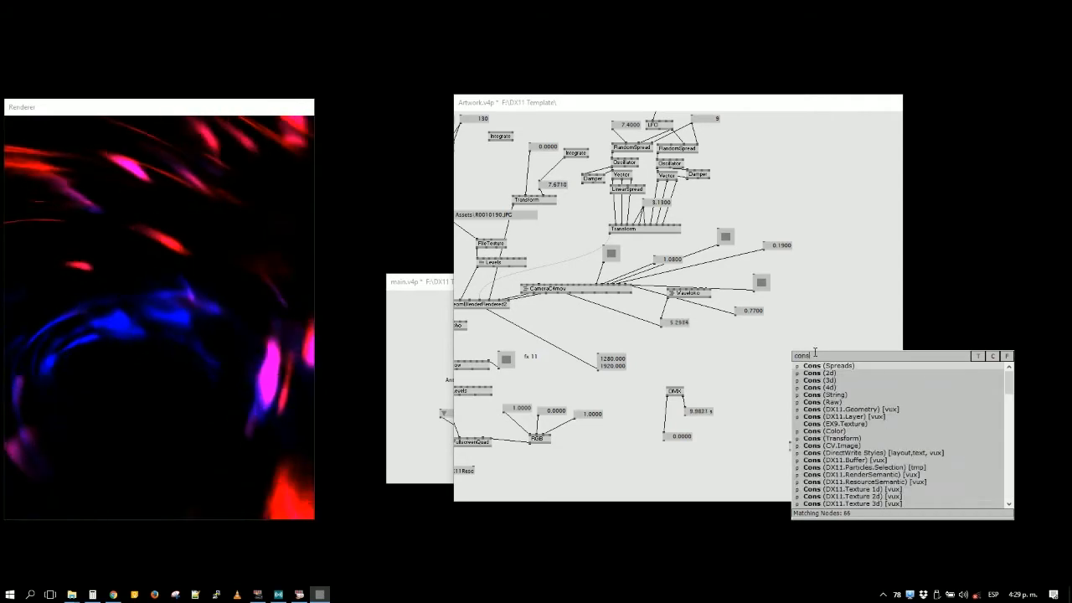
left_click(820, 379)
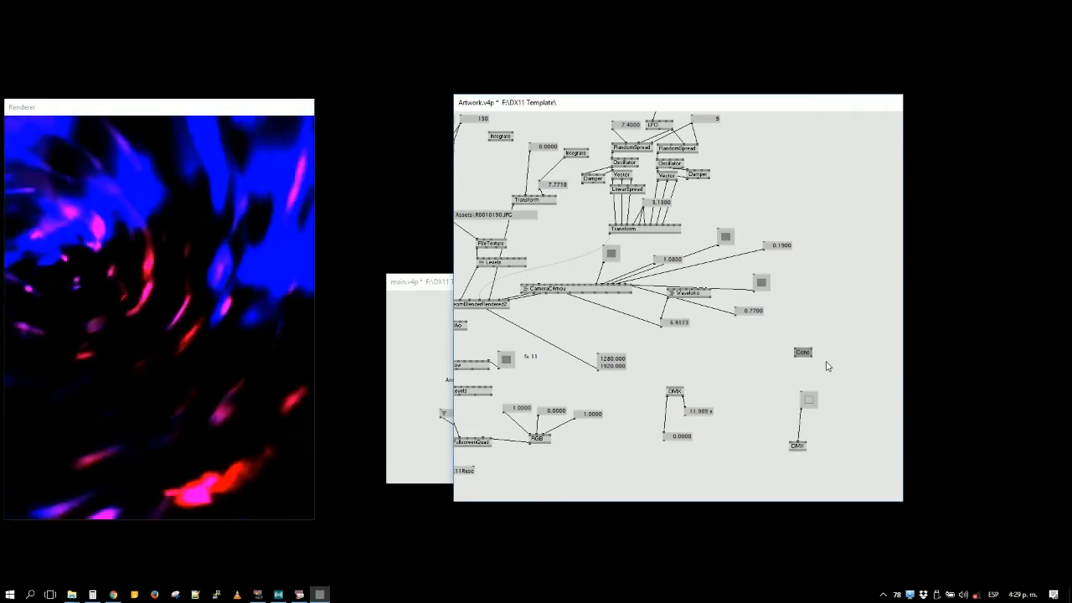
- Add a Cons (Spreads) node above the DMX node with the toggle and raise its input count to 11
double_click(821, 359)
type("c")
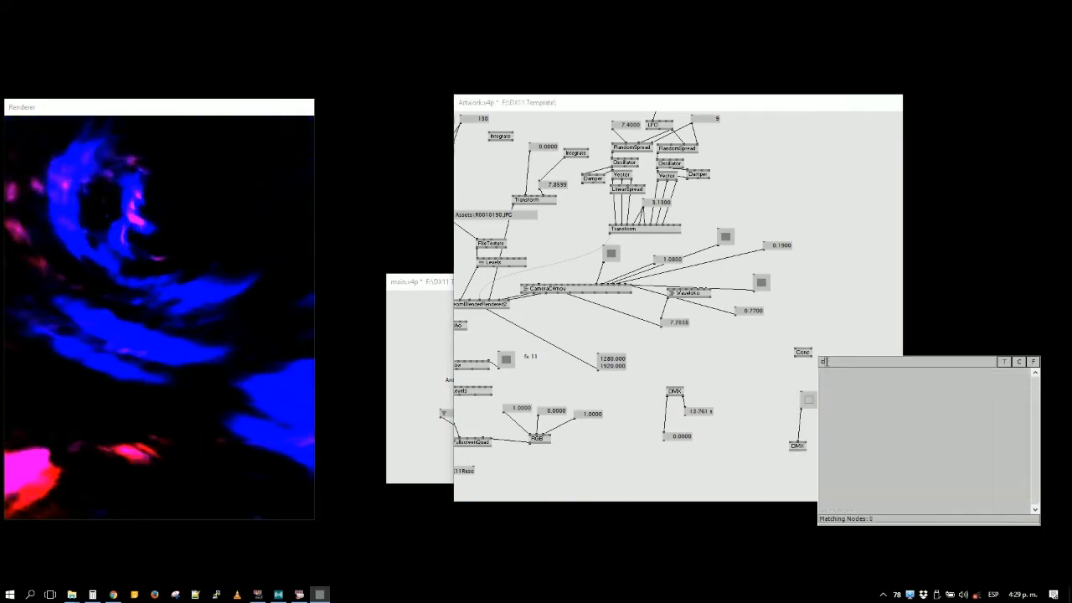
type("0nuons")
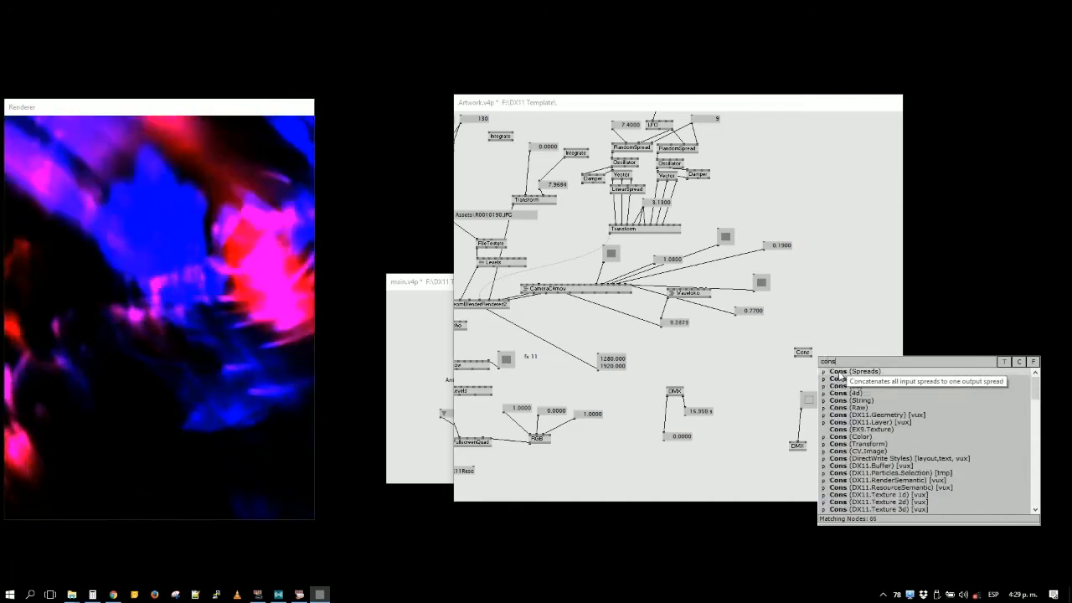
left_click(841, 378)
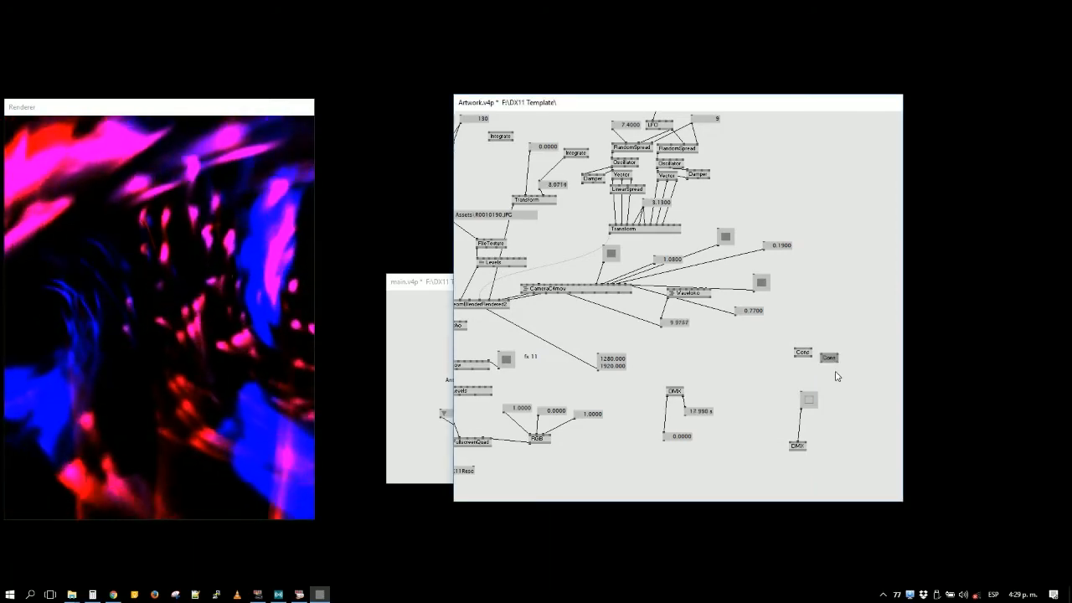
key("ctrl+i")
left_click_drag(880, 425, 876, 416)
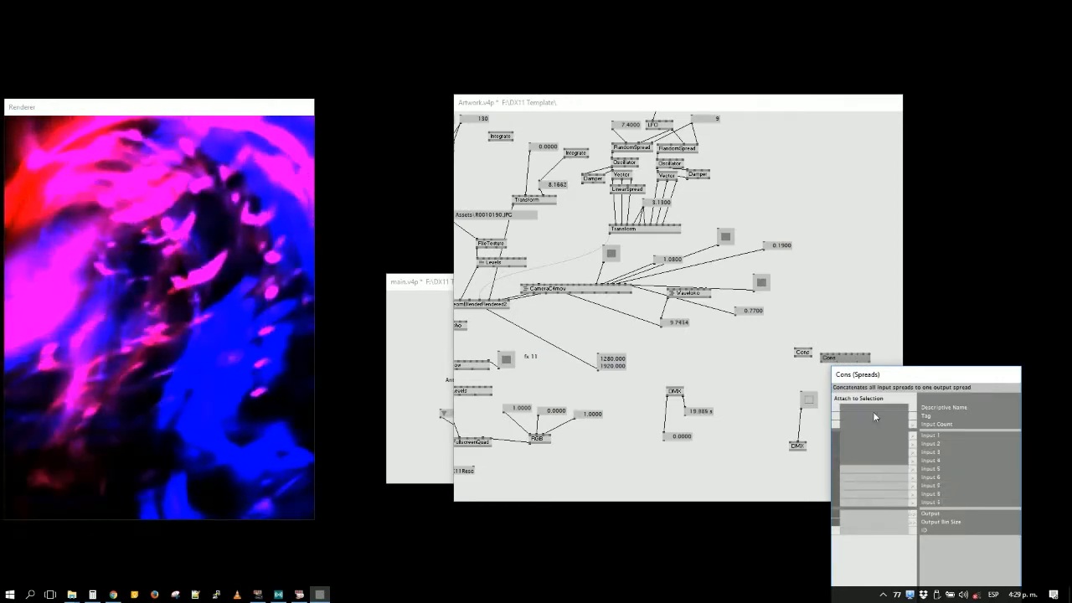
- Delete the earlier Cons node, link the multi-input Cons to the DMX node's first input and position it above that node
left_click(801, 356)
key("Delete")
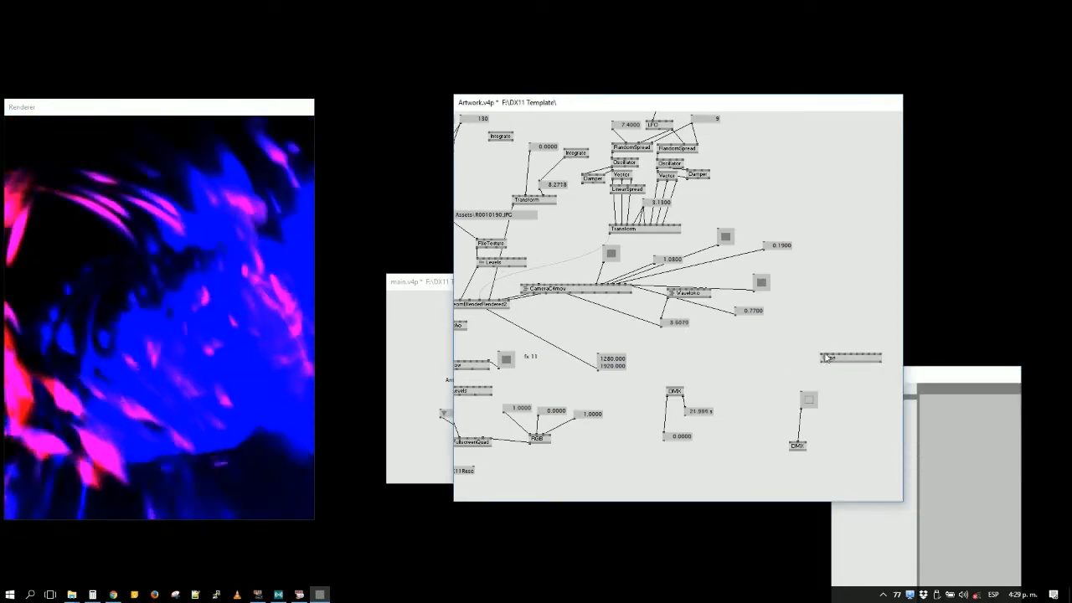
left_click(822, 364)
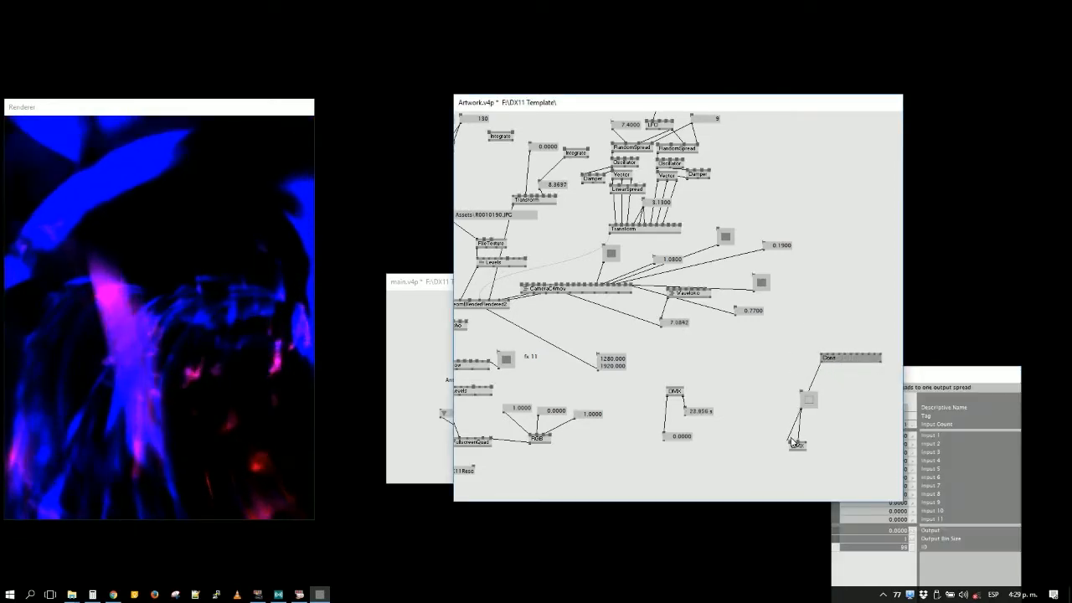
left_click(791, 443)
left_click_drag(828, 359, 787, 362)
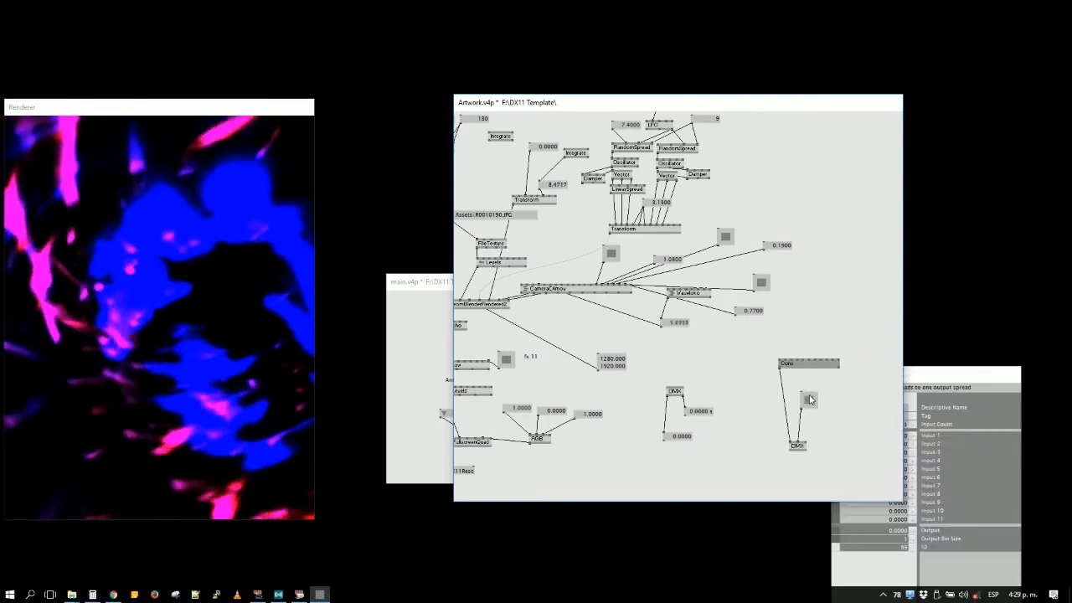
- Add an LFO (Animation) node above Cons and link its output to one of the Cons inputs
double_click(794, 329)
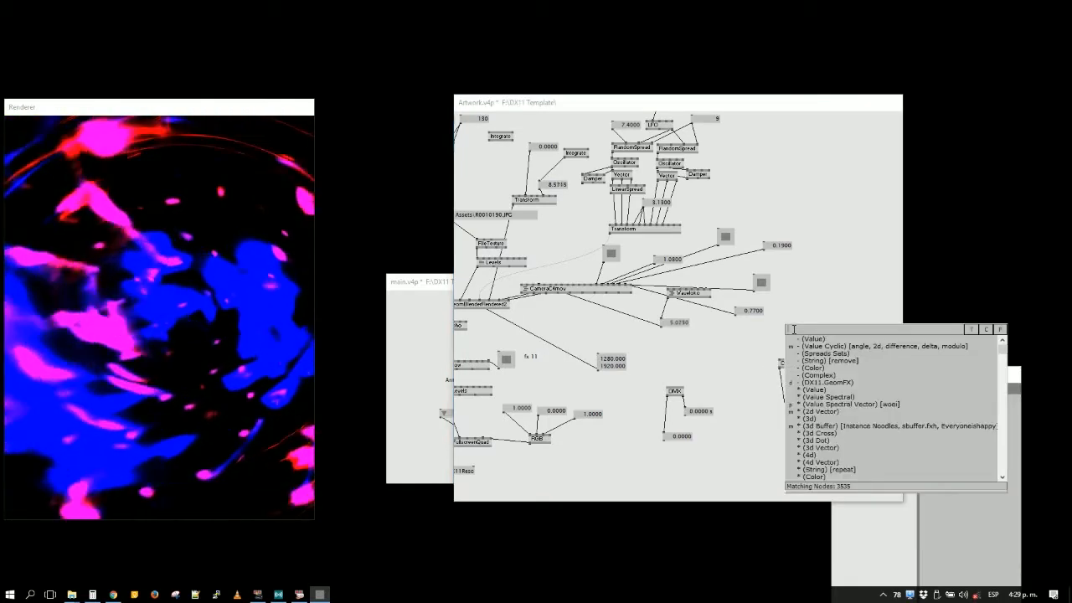
type("lf")
key("Down")
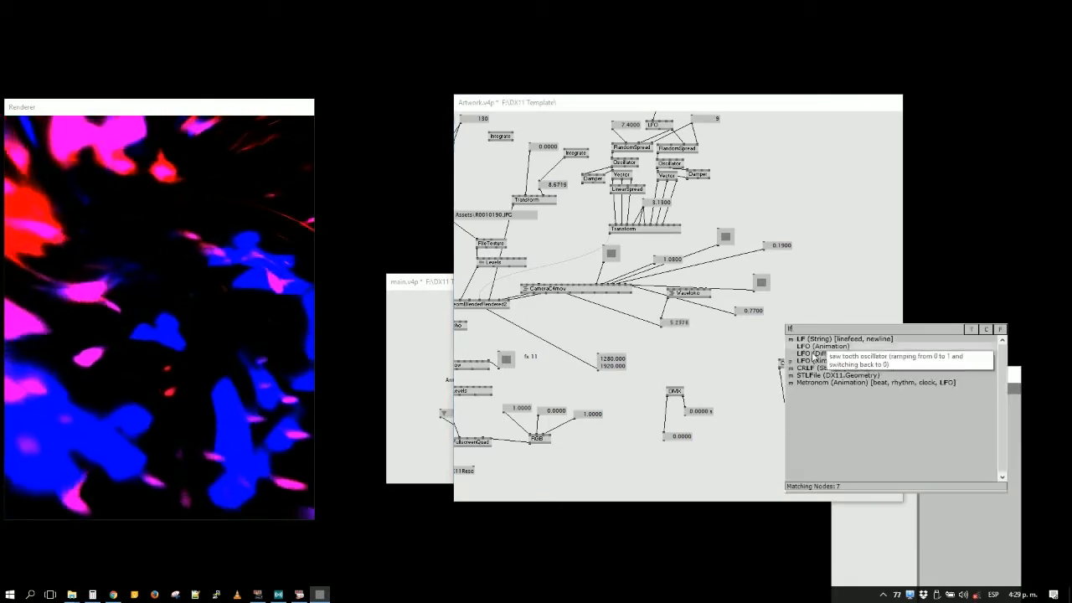
key("Return")
left_click(789, 331)
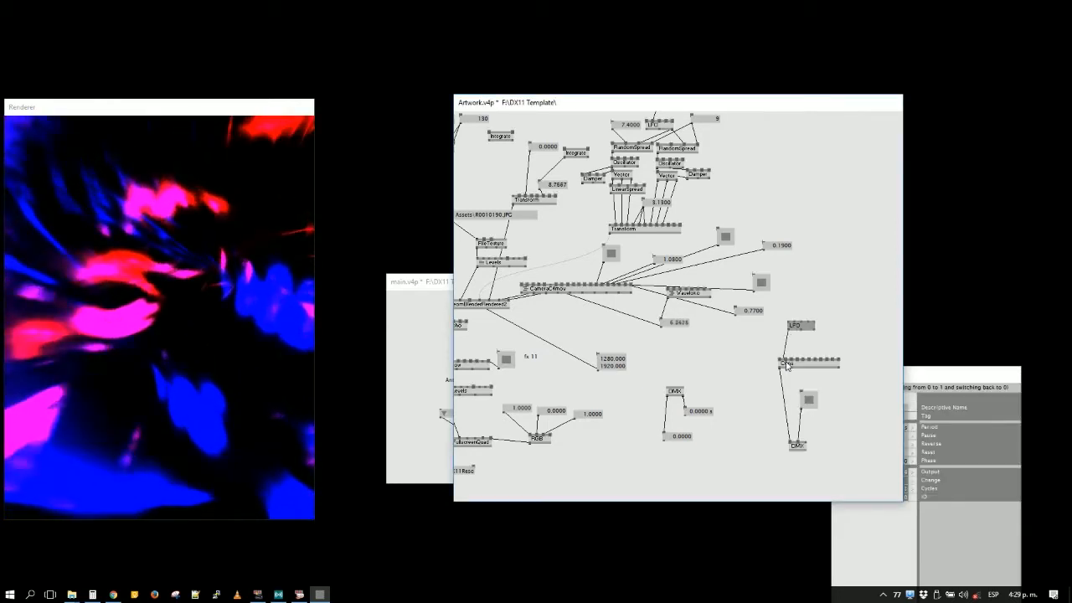
left_click(788, 361)
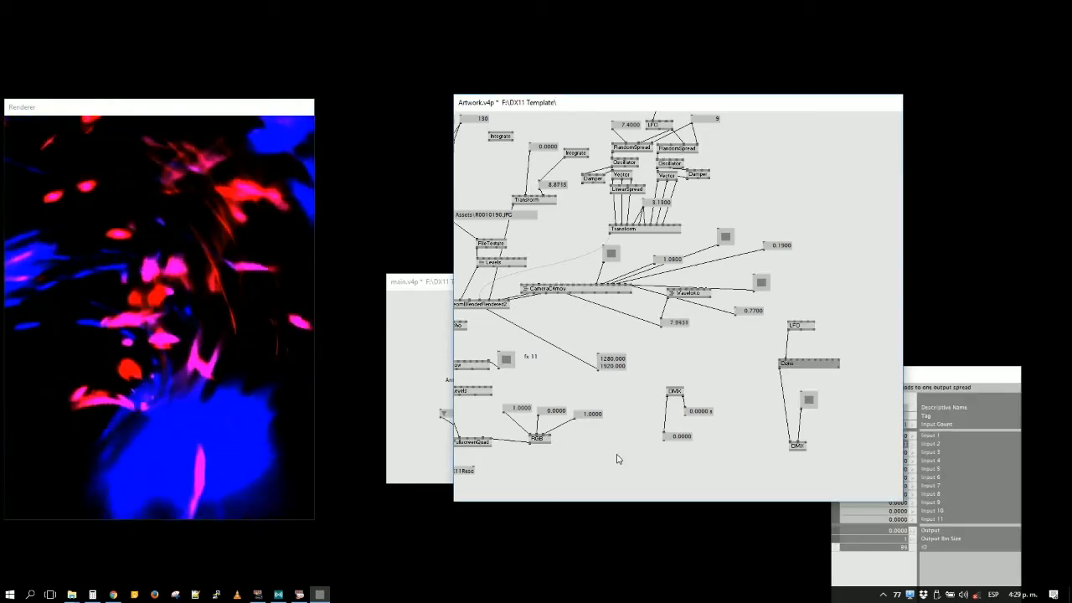
- Try splitting the DMX receiver's Input output with a Vector (4d Split) node placed below it
double_click(655, 437)
left_click(717, 424)
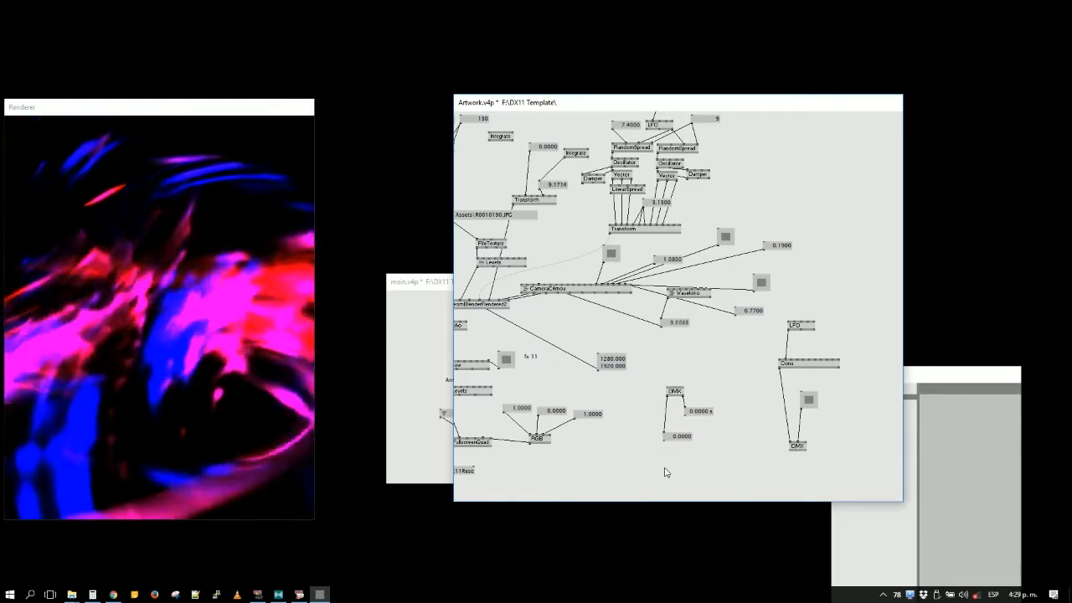
double_click(659, 437)
type("vec")
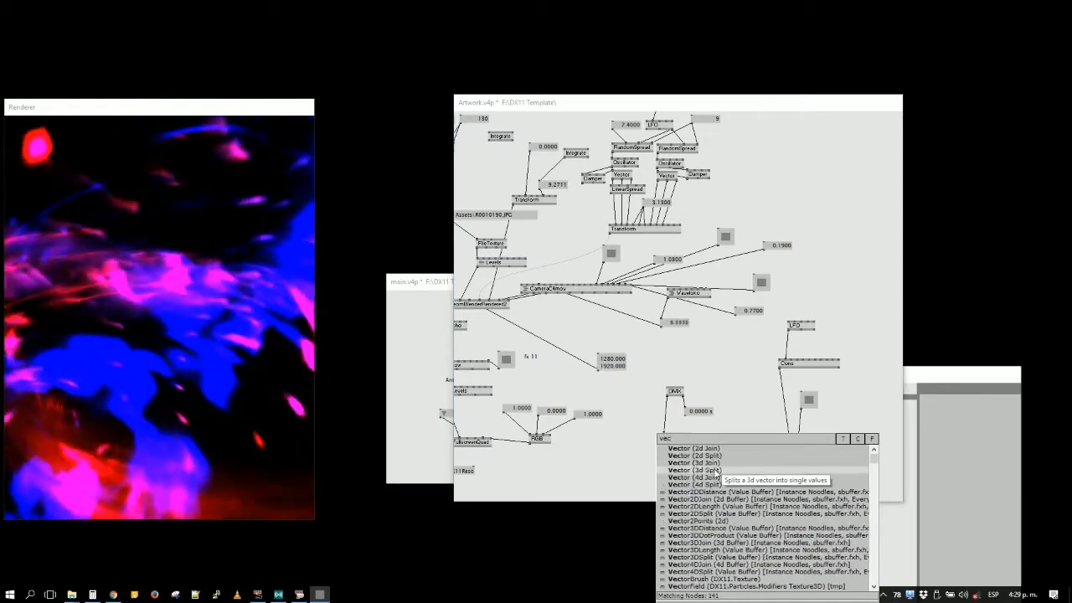
left_click(717, 481)
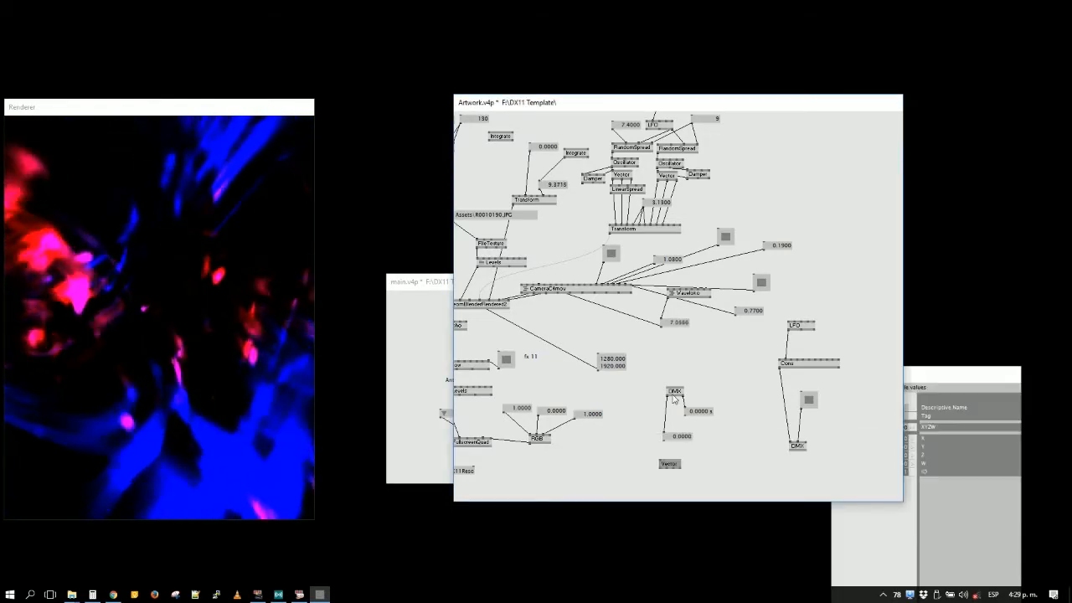
left_click(661, 461)
left_click(666, 468)
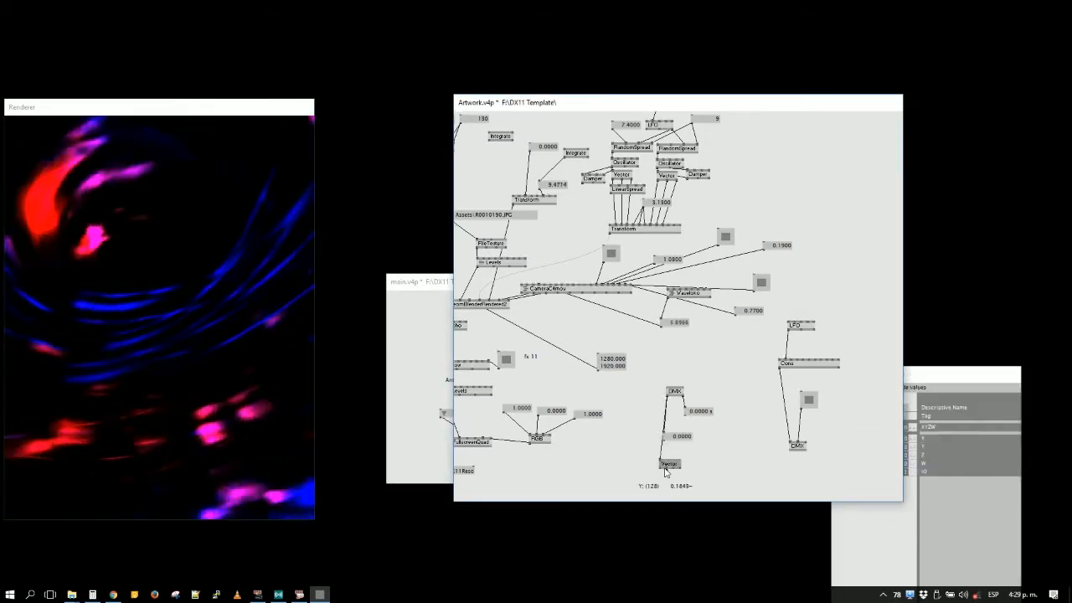
middle_click(666, 485)
- Delete the Vector node and the value box attached to the DMX receiver's Input output
mouse_move(676, 467)
left_mouse_down()
mouse_move(657, 463)
mouse_move(681, 430)
mouse_move(656, 424)
mouse_move(637, 401)
left_mouse_up()
left_click(680, 439)
key("Delete")
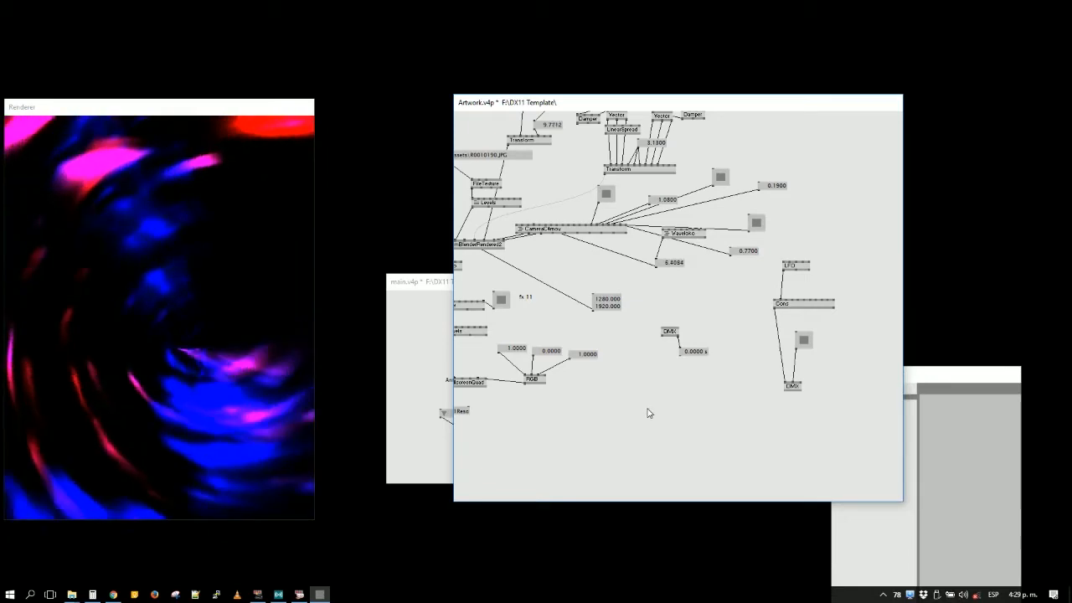
- Add a GetSlice node below the DMX receiver, link the receiver's Input output to it and attach a value box to its output
double_click(645, 409)
type("getslice")
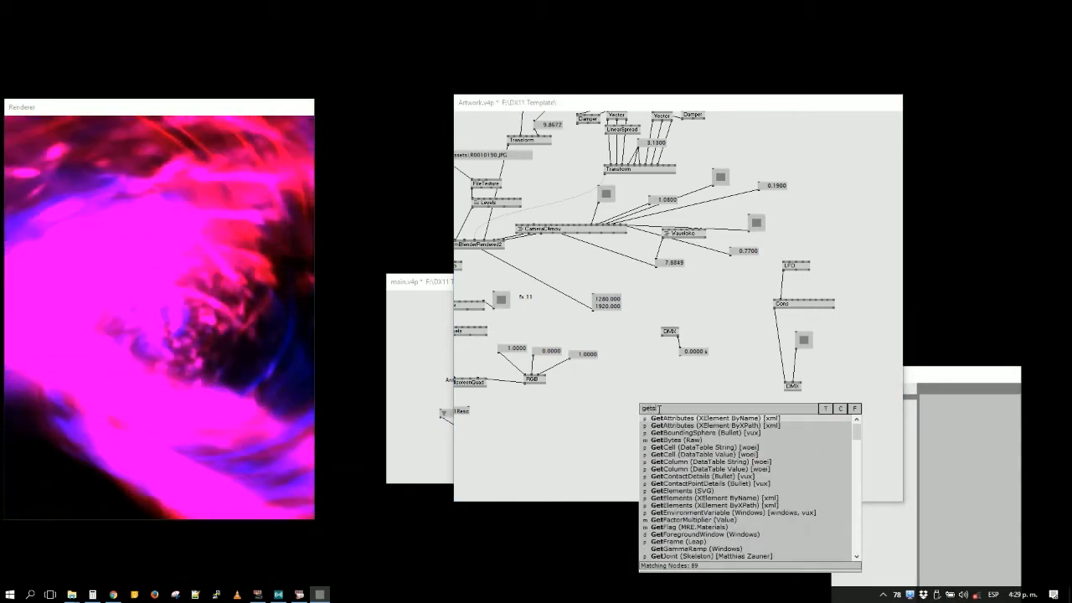
key("Return")
left_click(664, 336)
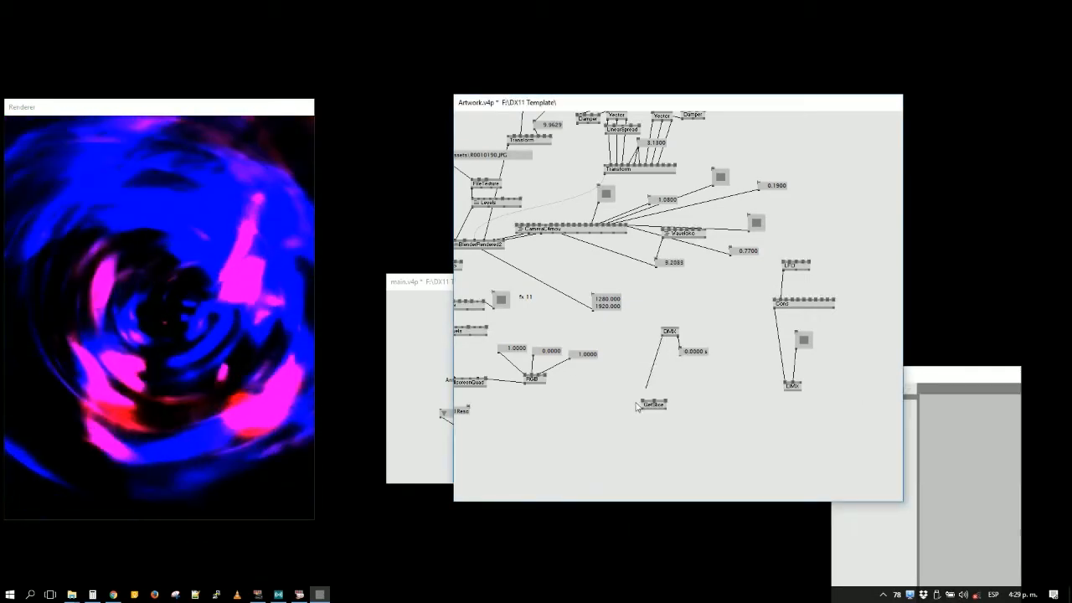
left_click(645, 402)
left_click(643, 408)
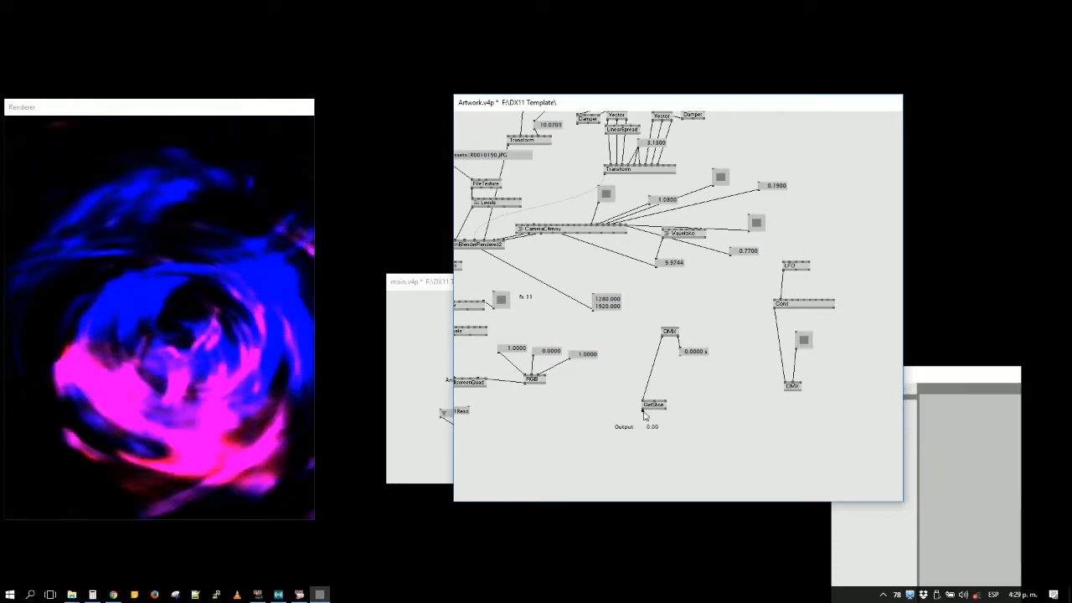
middle_click(642, 431)
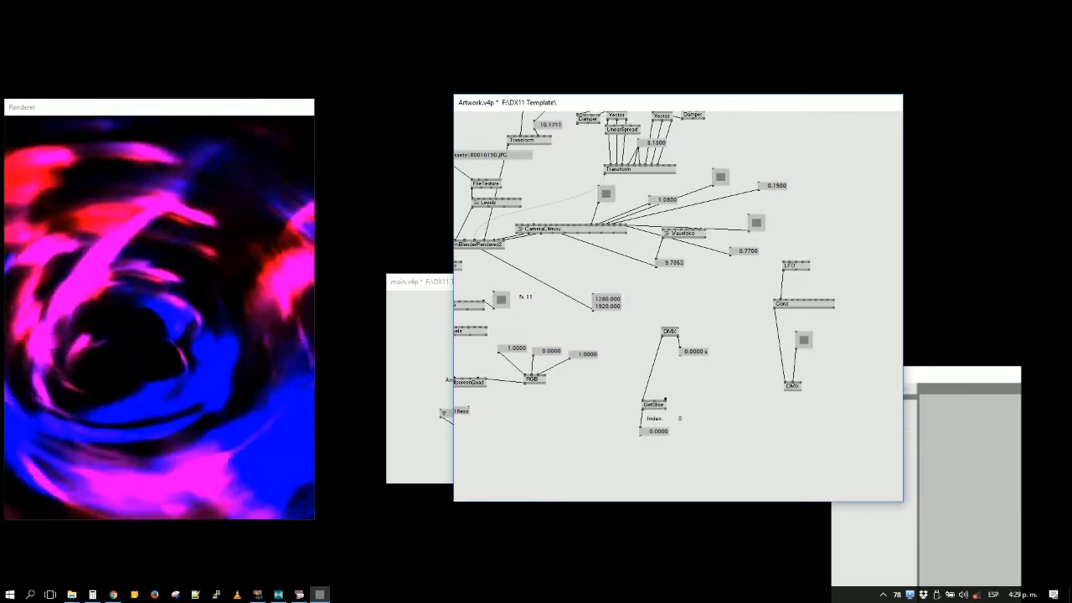
left_click_drag(710, 398, 757, 402)
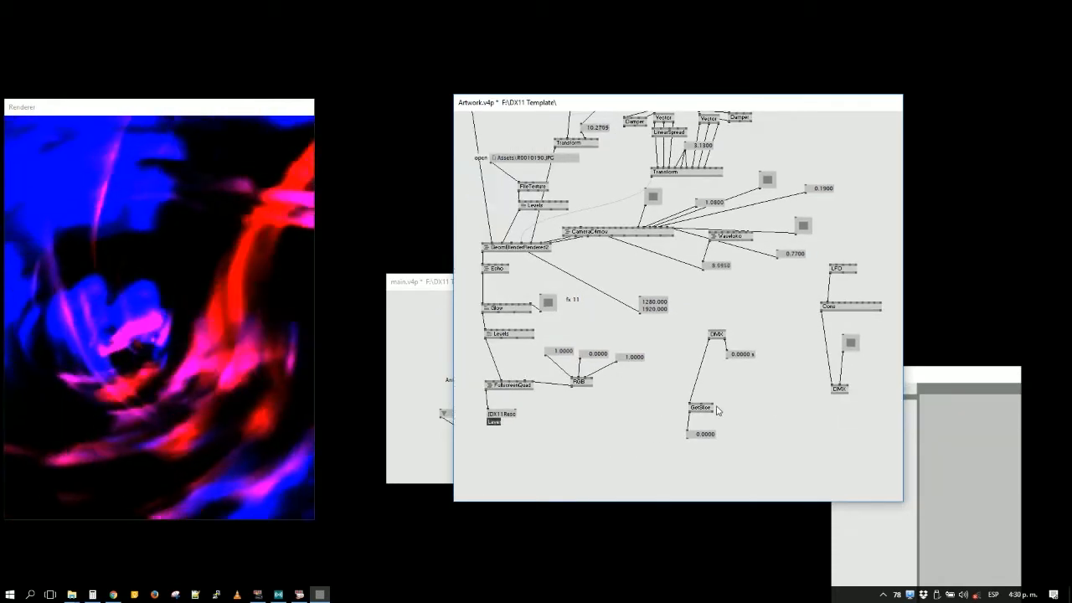
- Set the GetSlice node's index to 1 and link its output value box to the green value box above the RGB node
right_click(713, 403)
type("1")
key("Return")
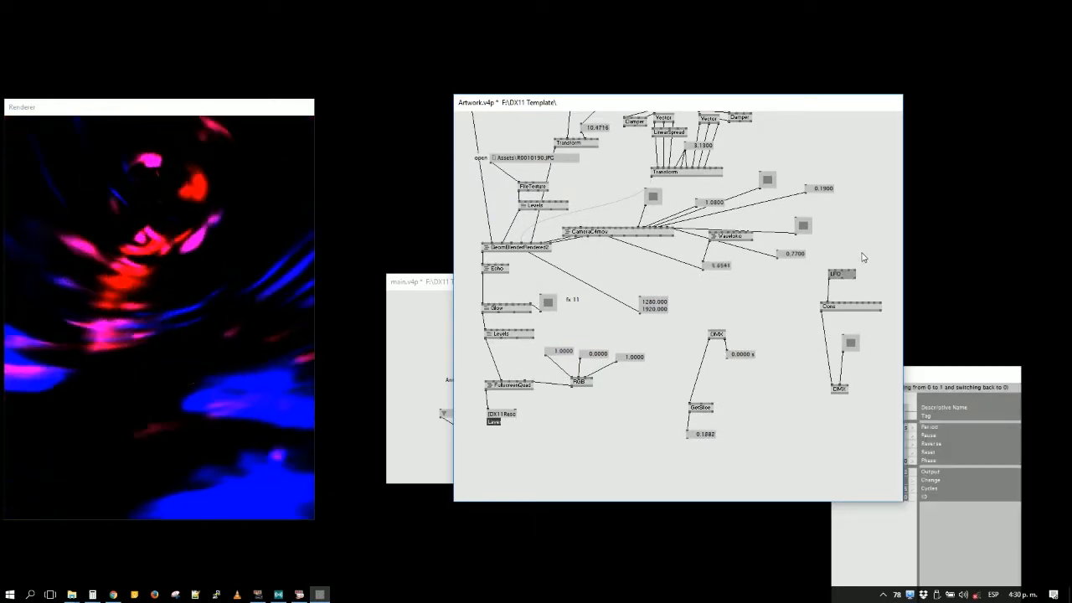
left_click_drag(859, 252, 818, 390)
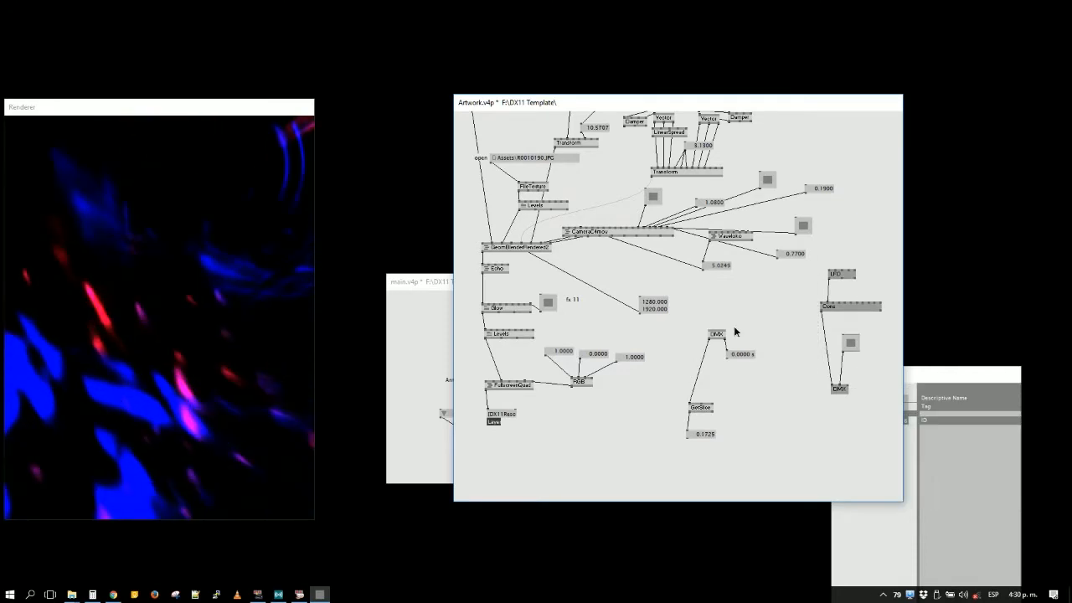
left_click_drag(749, 304, 677, 444)
left_click(687, 440)
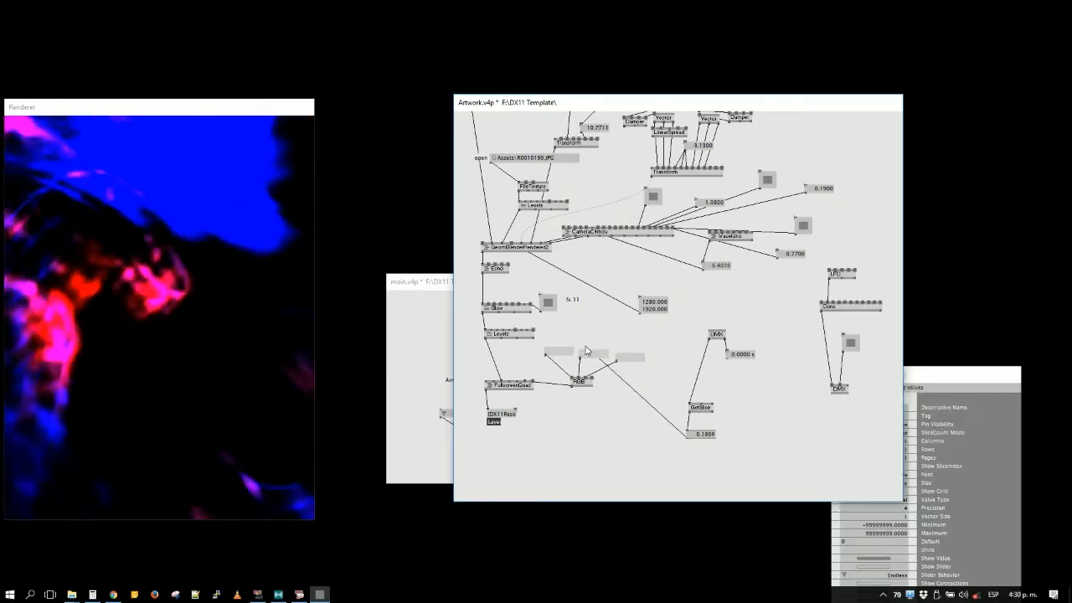
left_click(582, 354)
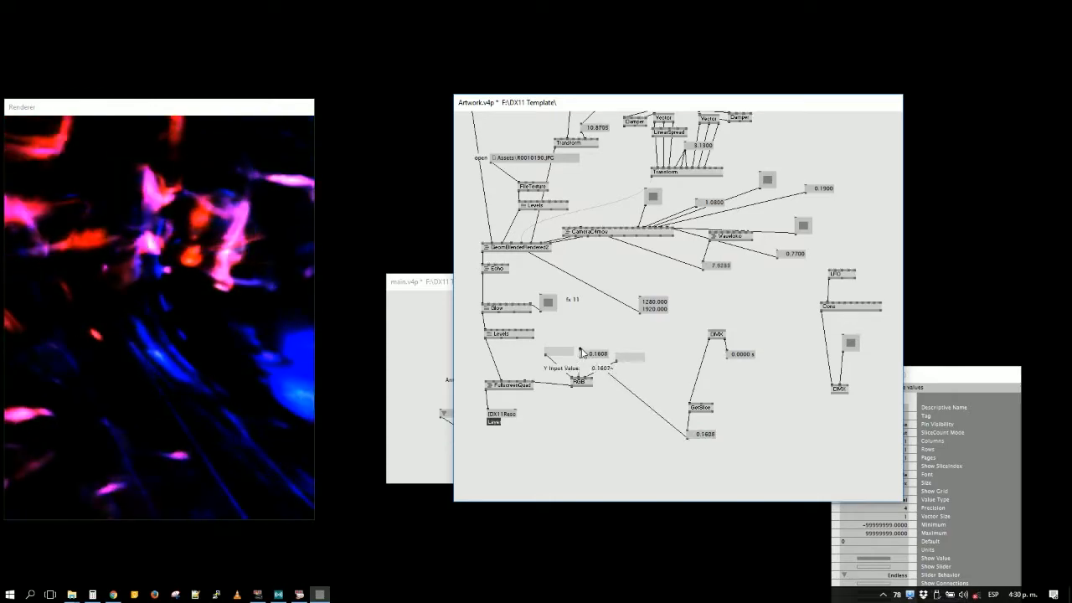
left_click(603, 447)
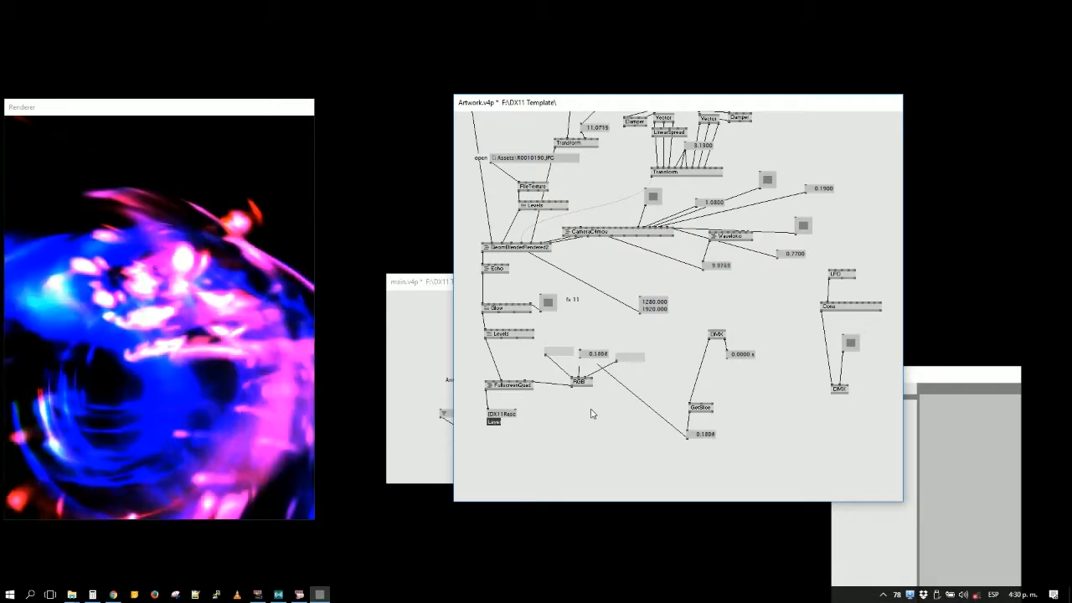
- Remove the link to the RGB node's green value box and delete the DMX receiver, its GetSlice node and their value boxes
right_click(625, 392)
left_click_drag(688, 376, 723, 432)
left_click_drag(744, 498, 737, 462)
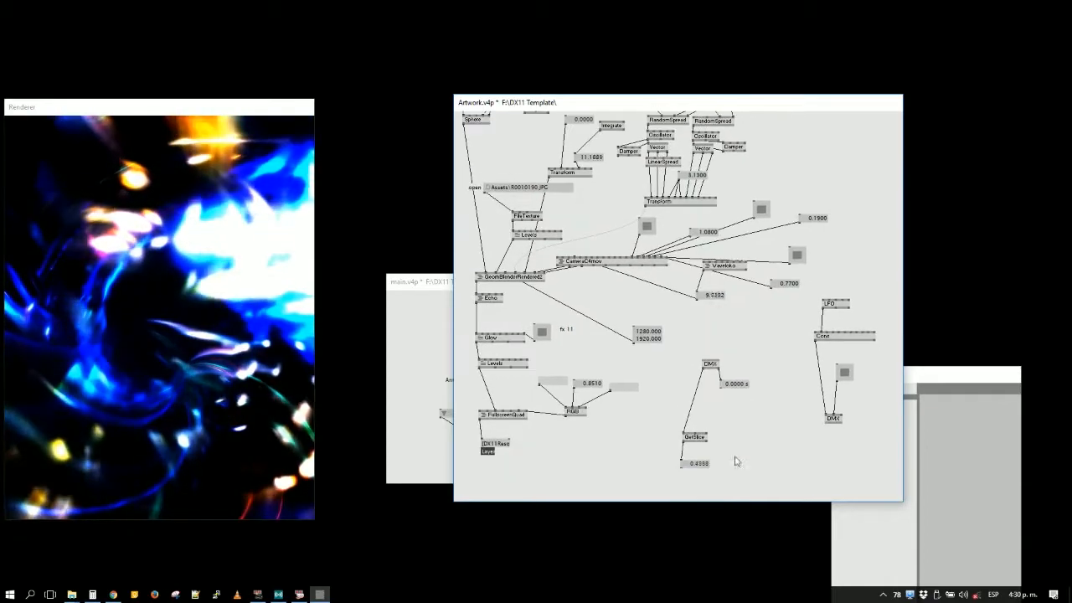
left_click_drag(688, 372, 680, 362)
key("Delete")
- Attach a toggle box to the camera node's Move input and shift the resolution value box slightly away from it
left_click(268, 356)
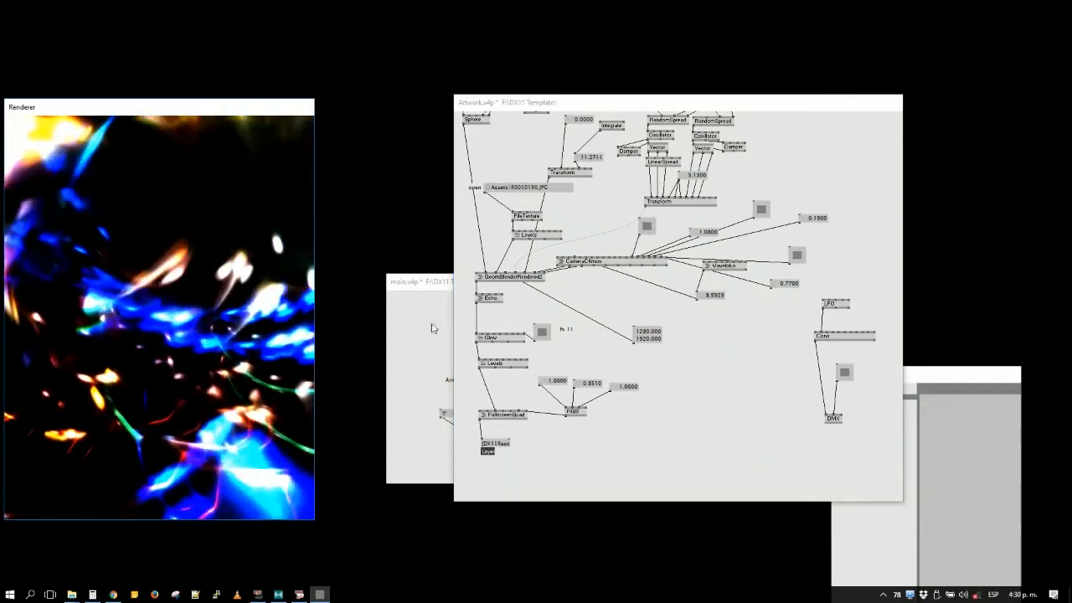
left_click(662, 266)
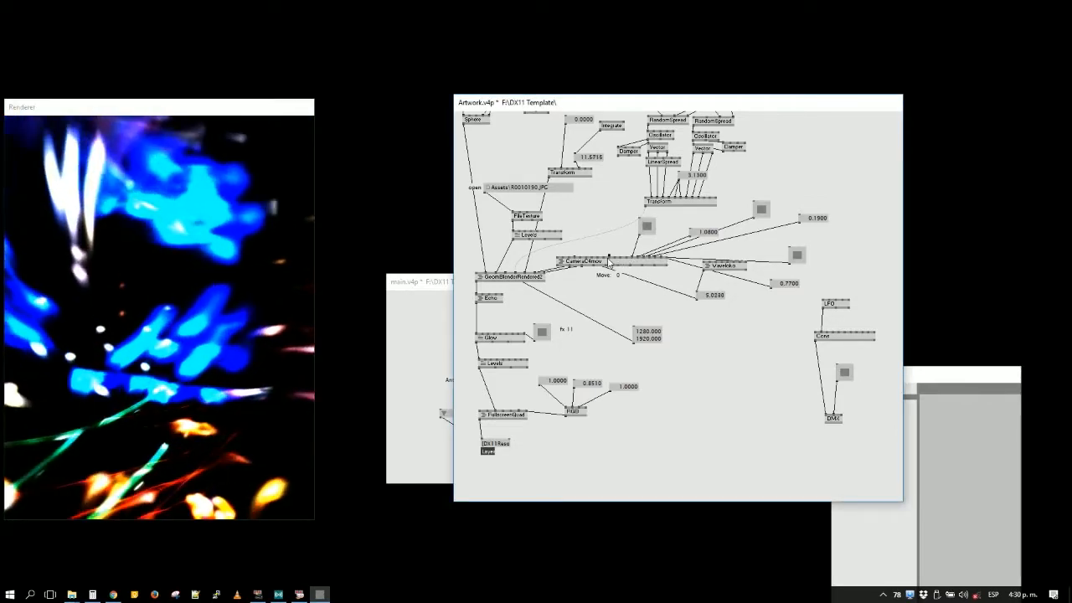
left_click(614, 262)
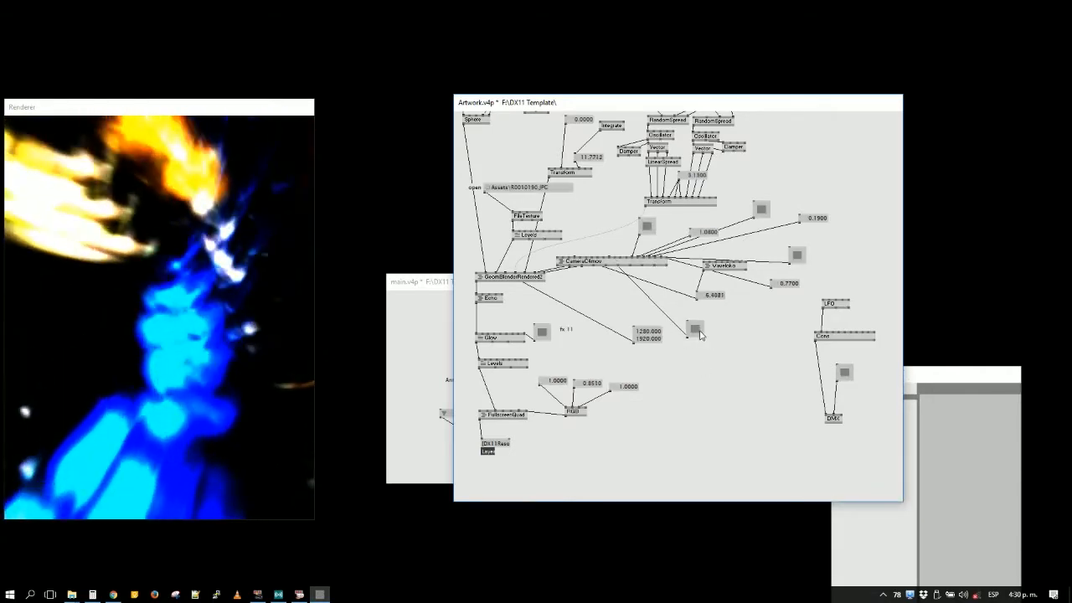
left_click_drag(648, 334, 618, 325)
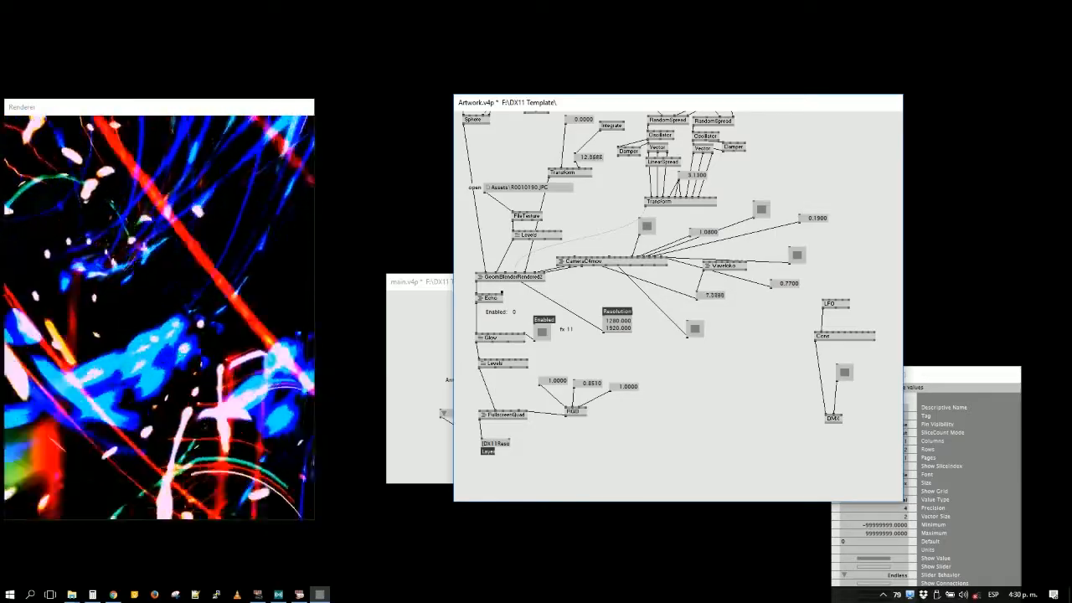
right_click(502, 294)
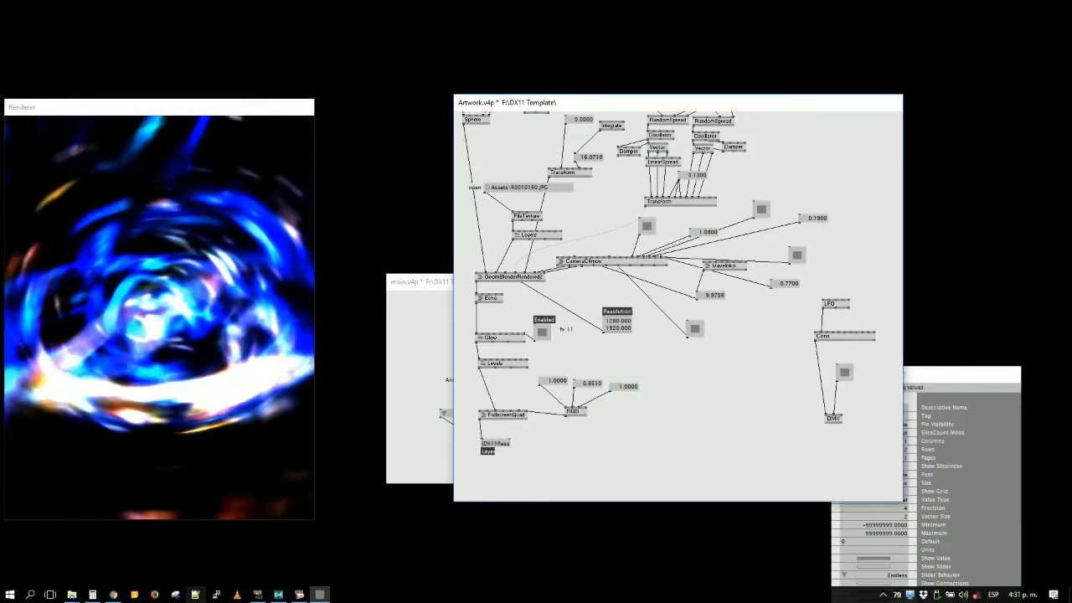
- Switch to File Explorer, browse to 2 - VVVV & GrandMA > 2 - VVVV as Receiver > 1 - DMX In, and open the Example DMX IN patch
mouse_move(71, 595)
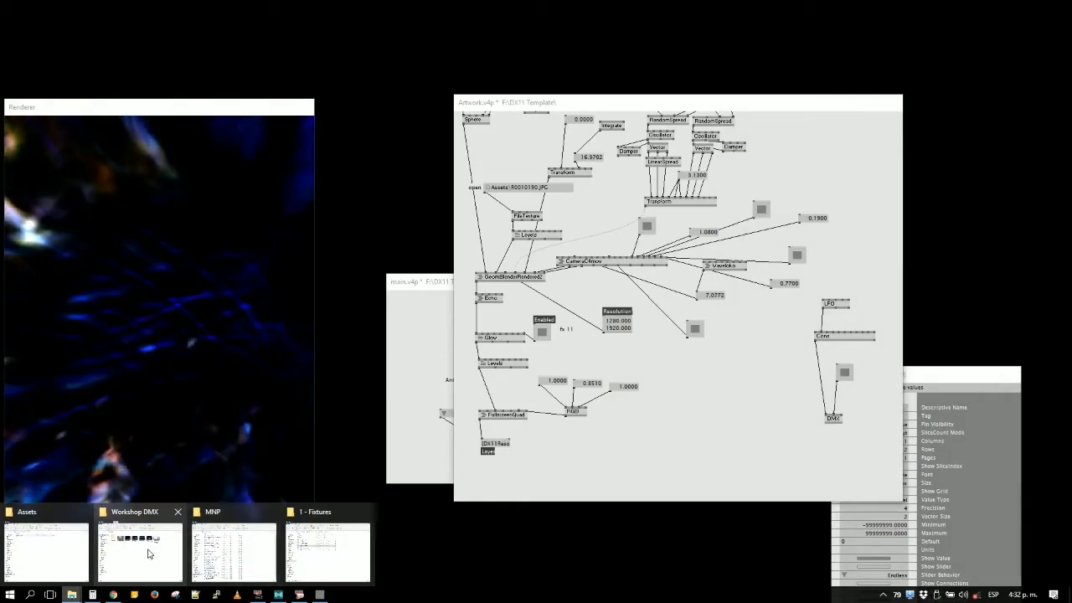
left_click(327, 548)
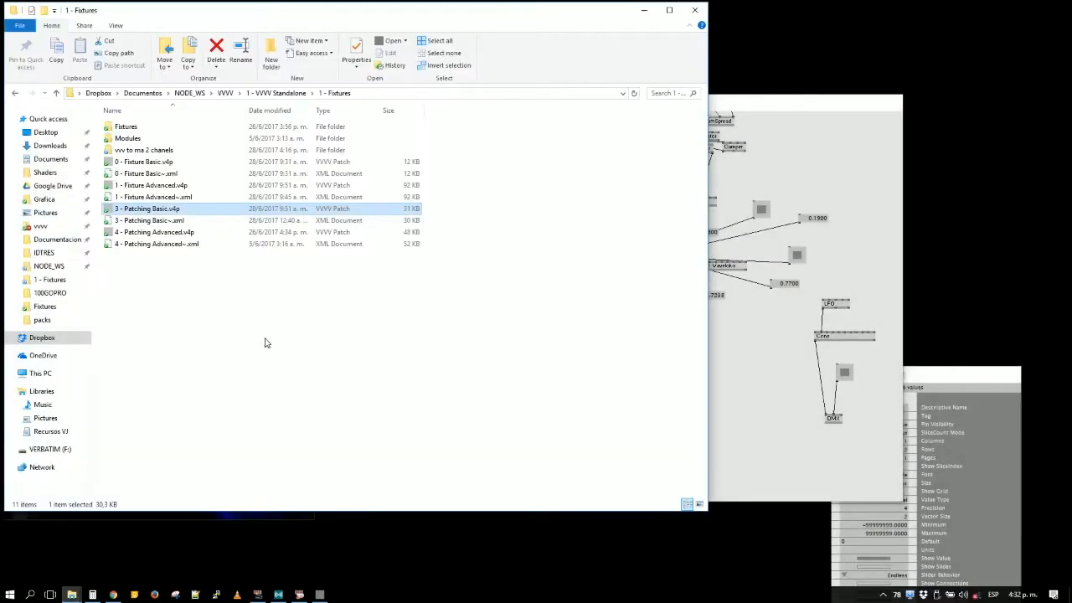
key("BackSpace")
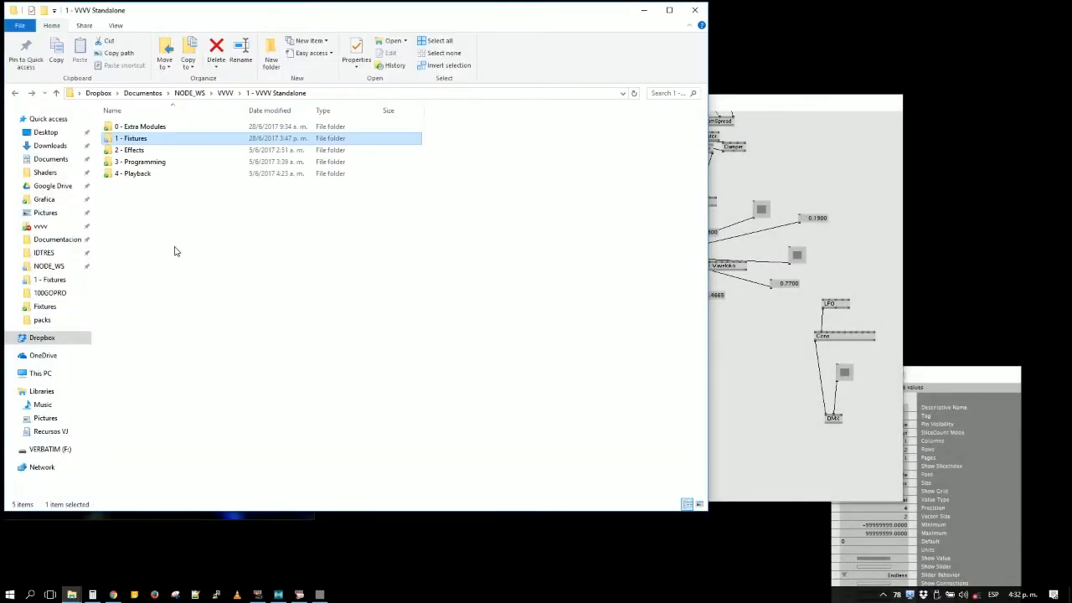
double_click(144, 161)
key("BackSpace")
key("BackSpace")
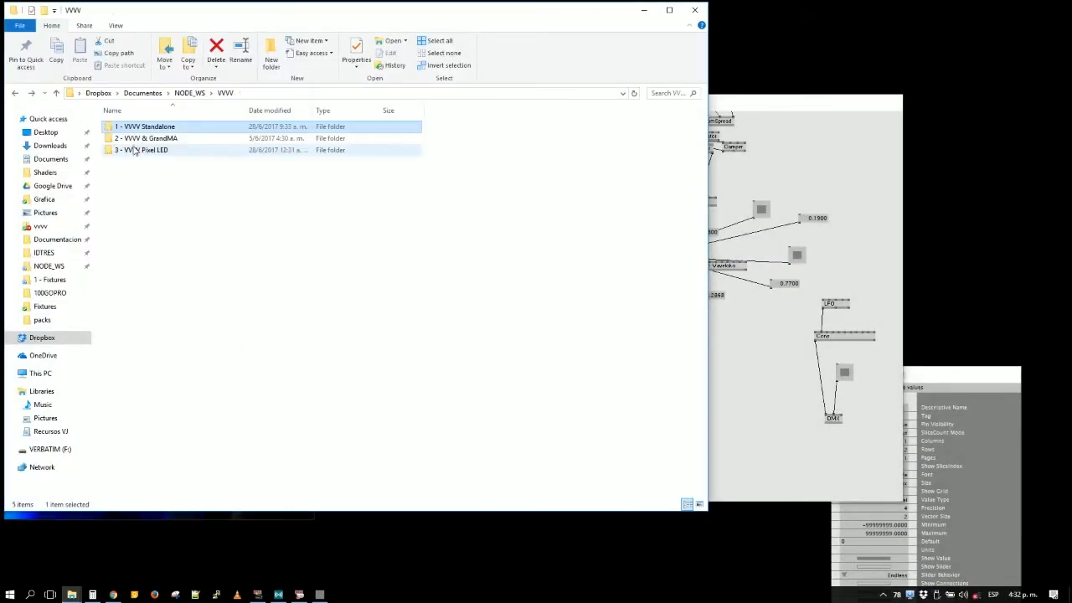
double_click(144, 139)
double_click(144, 138)
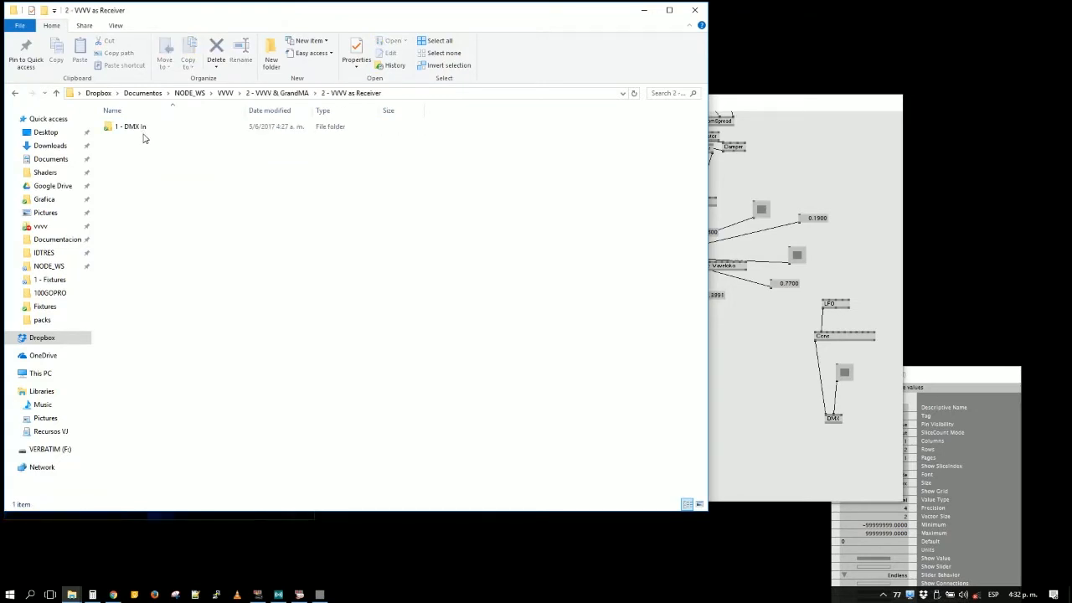
double_click(134, 128)
double_click(139, 138)
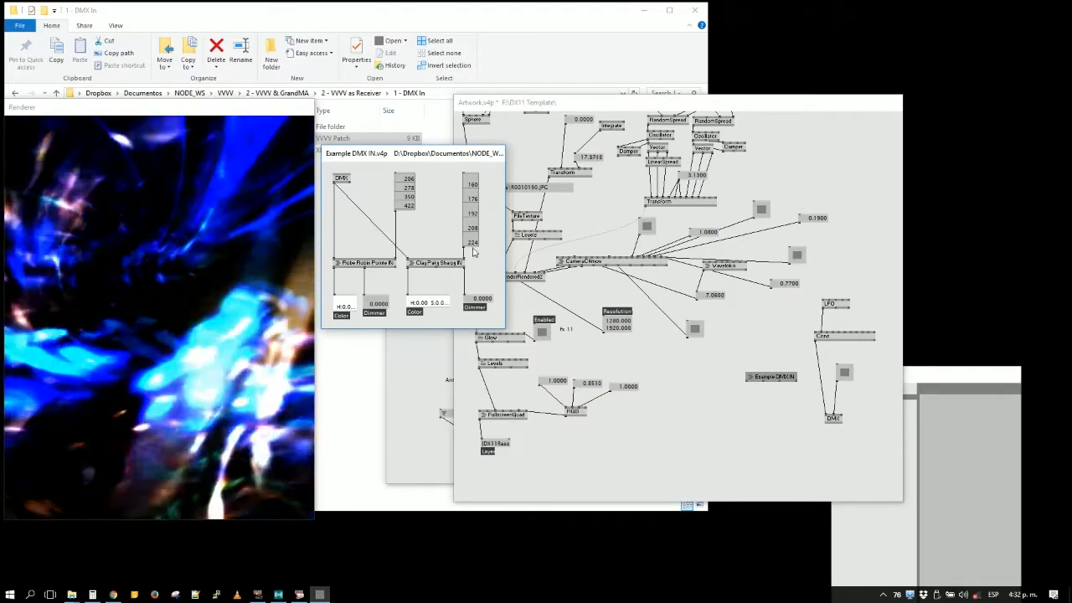
- Open the Robe Robin Pointe IN subpatch, move its window clear of the Example DMX IN patch, and return to the Artwork patch
right_click(379, 266)
left_click_drag(380, 41, 825, 40)
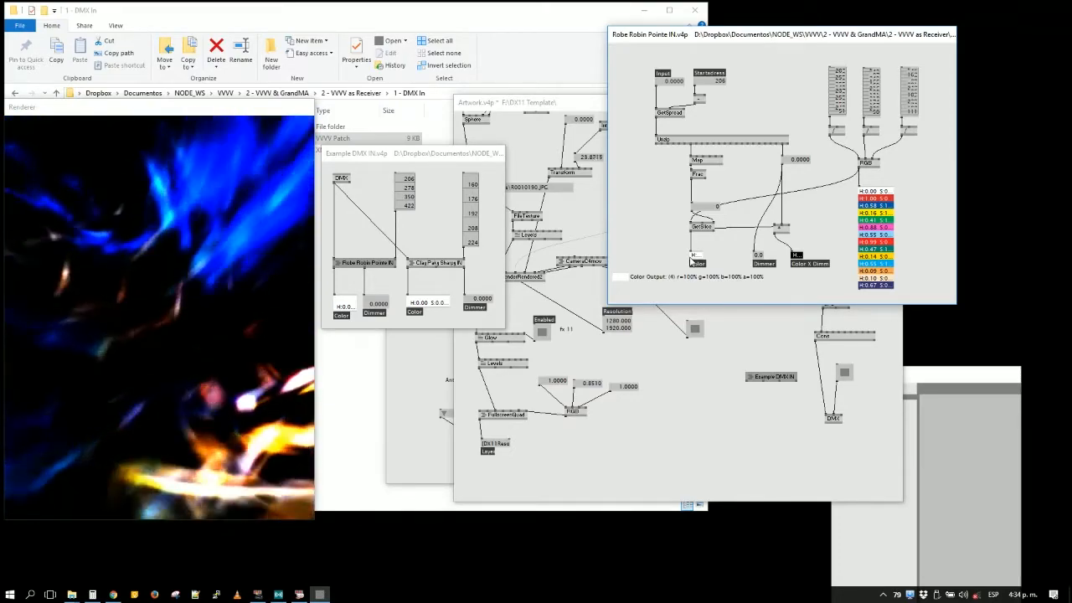
left_click(658, 362)
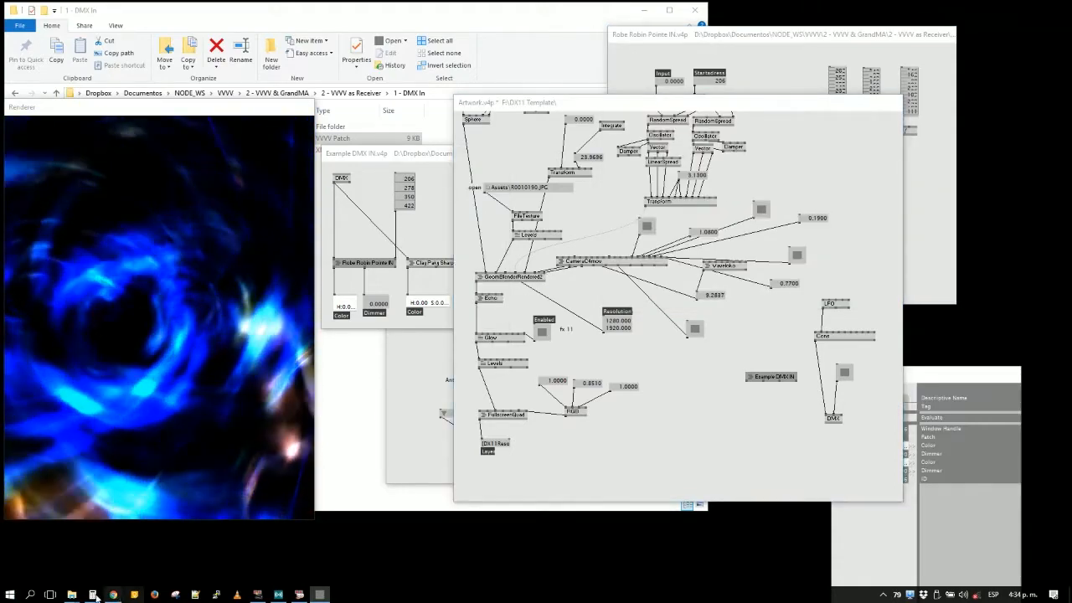
- Switch to the MNP folder in File Explorer, play Digweed @ Rosario.mp4, and return to the folder
mouse_move(72, 597)
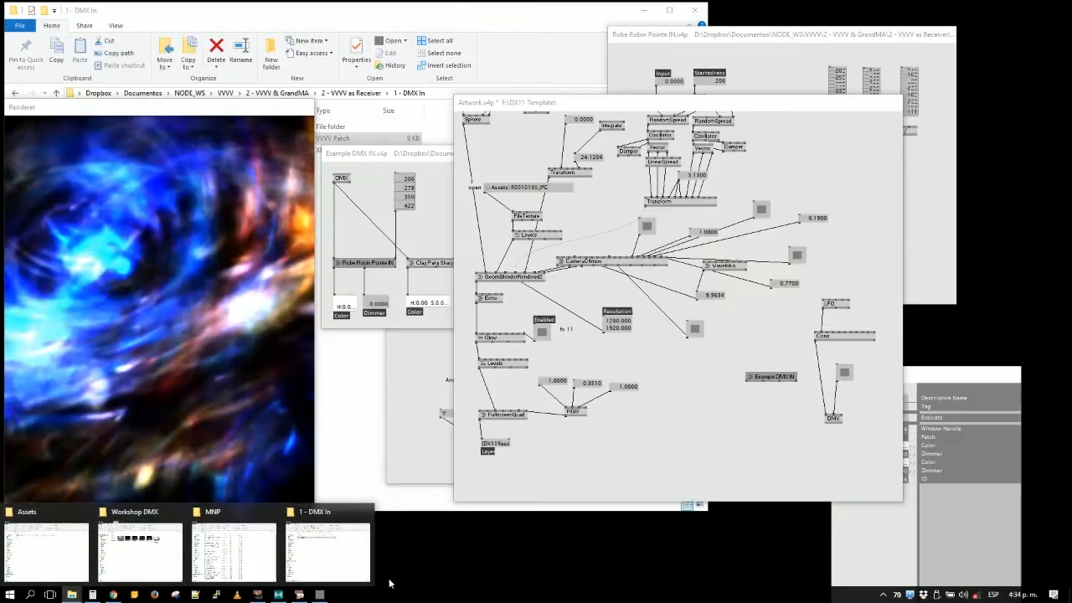
left_click(234, 549)
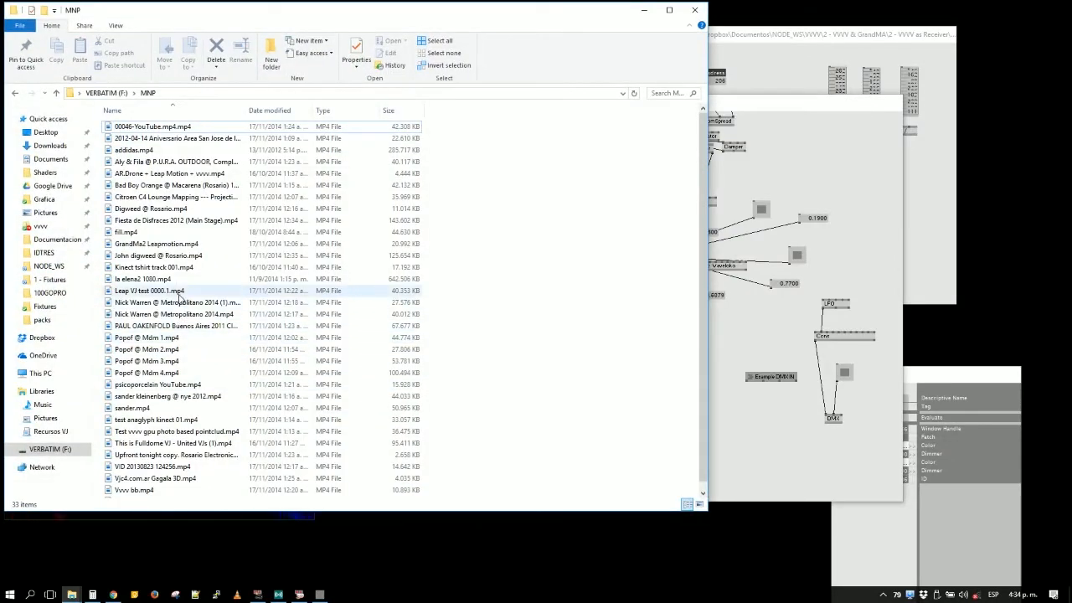
double_click(160, 209)
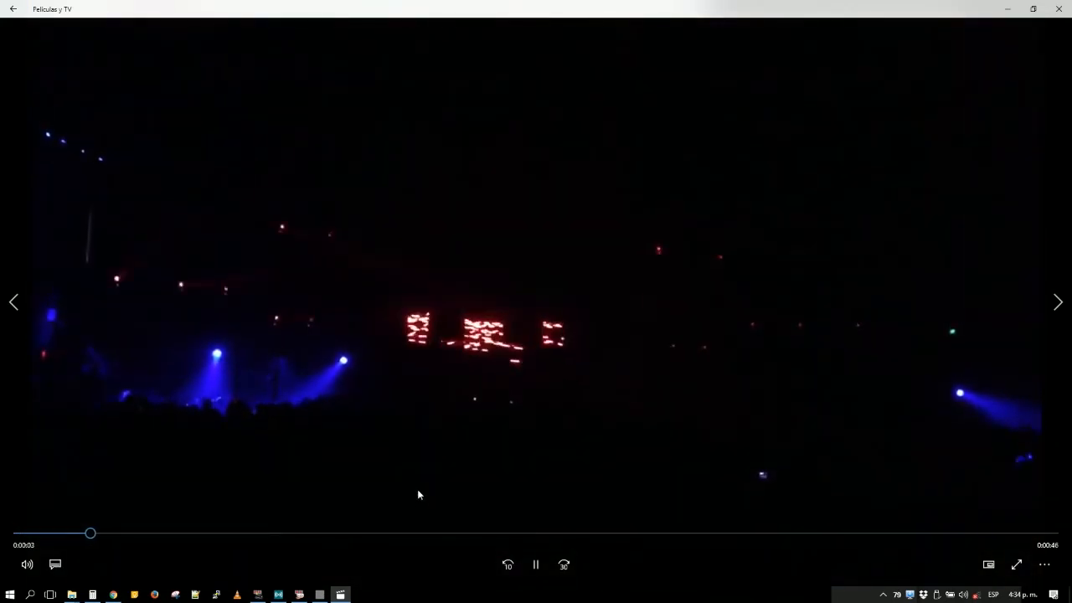
key("alt+Tab")
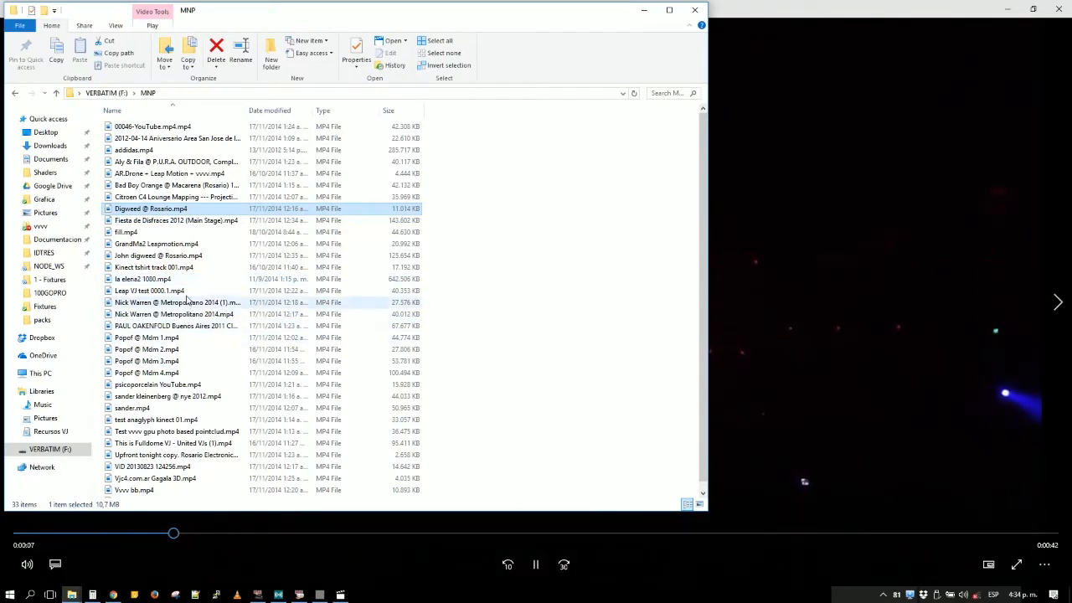
- Look through the MNP video list and play John digweed @ Rosario.mp4
scroll(184, 439, "down", 1)
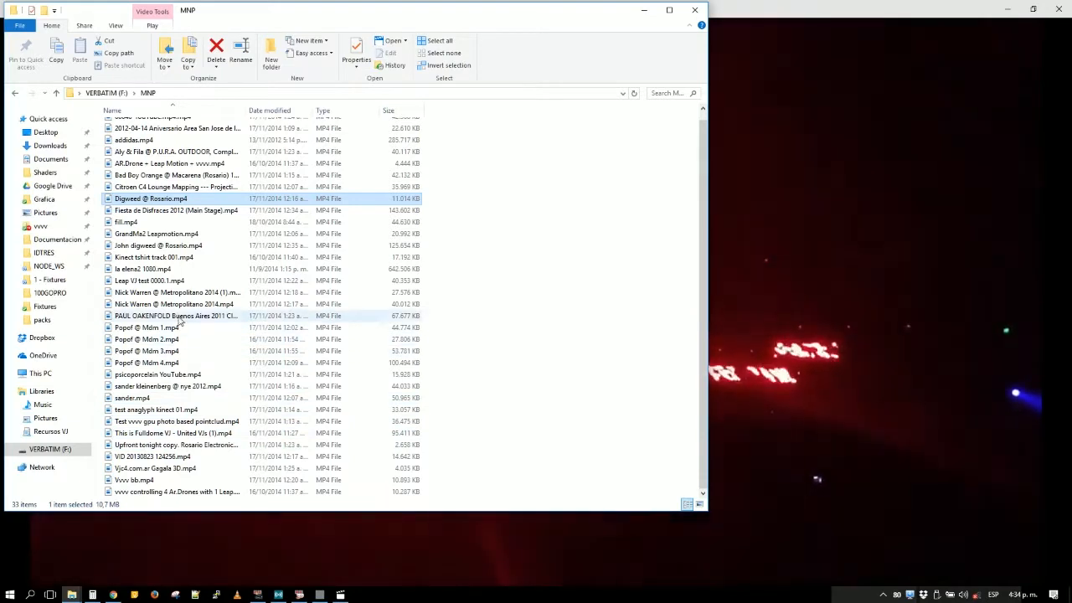
scroll(164, 252, "up", 1)
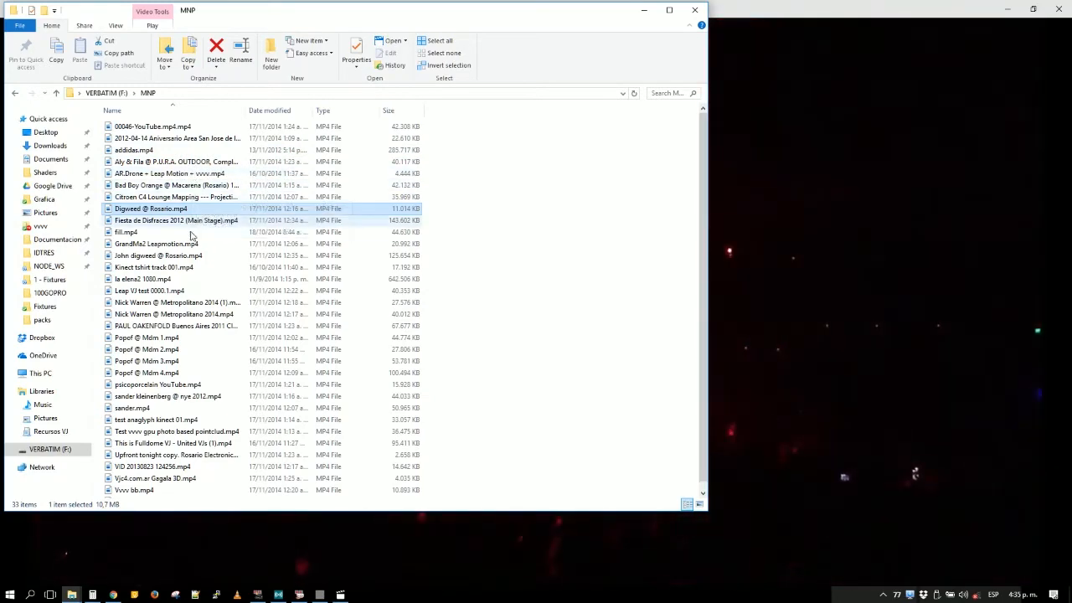
double_click(198, 259)
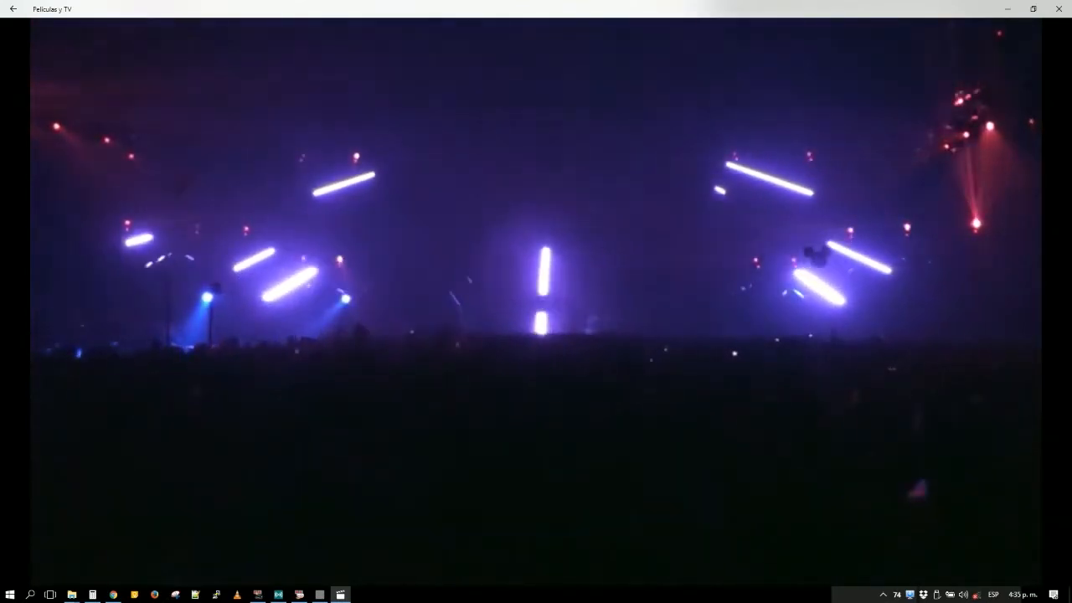
- Skip forward through the stage lighting video to examine its synchronized lights and visuals, and close the player
left_click(146, 533)
left_click(182, 533)
left_click(206, 533)
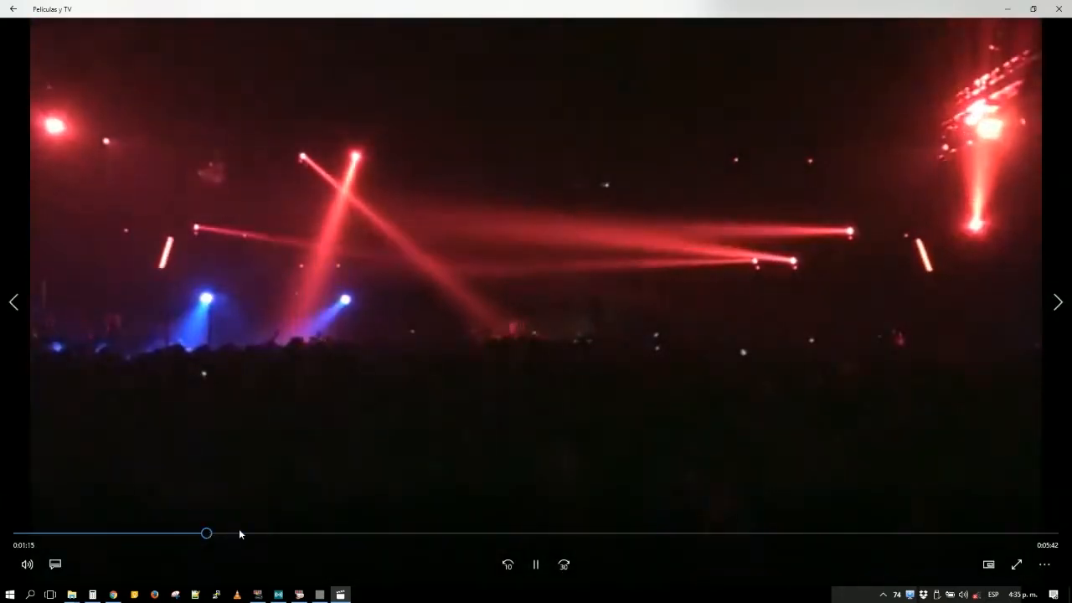
left_click(240, 534)
left_click(283, 533)
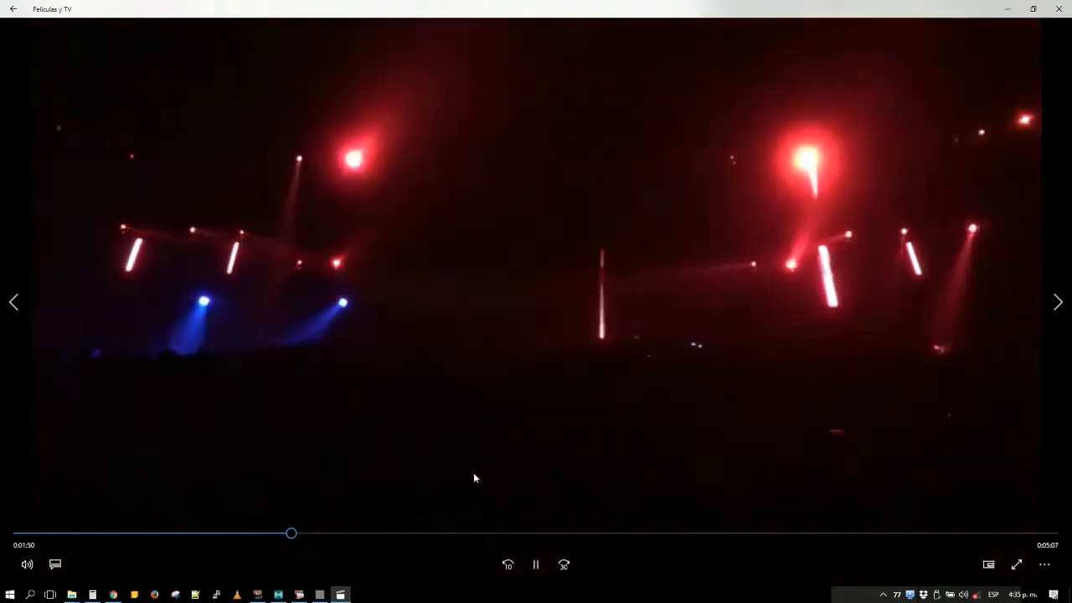
left_click(327, 534)
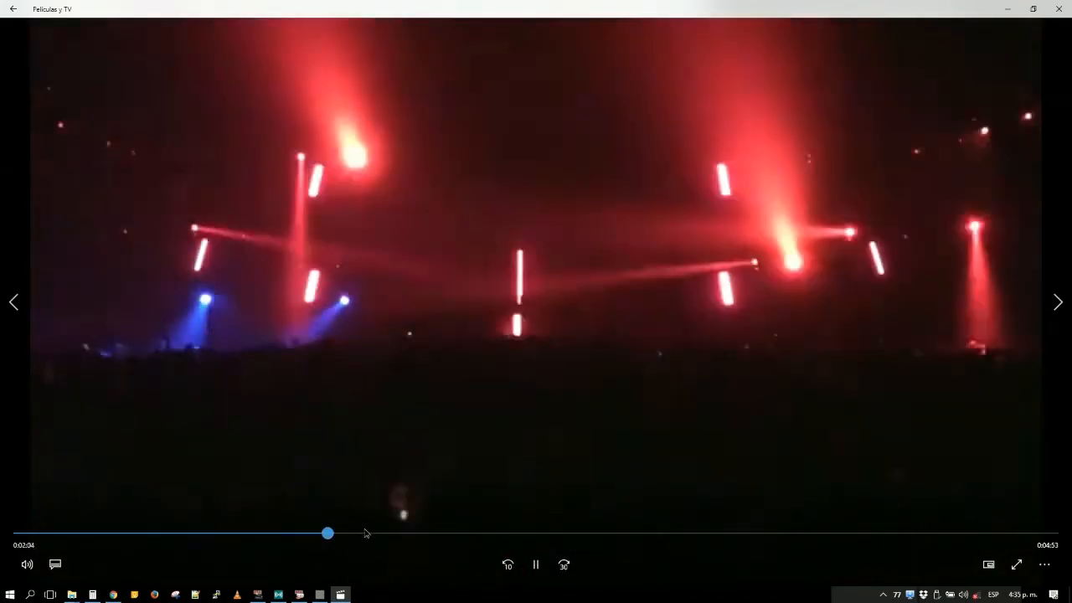
left_click_drag(365, 534, 477, 536)
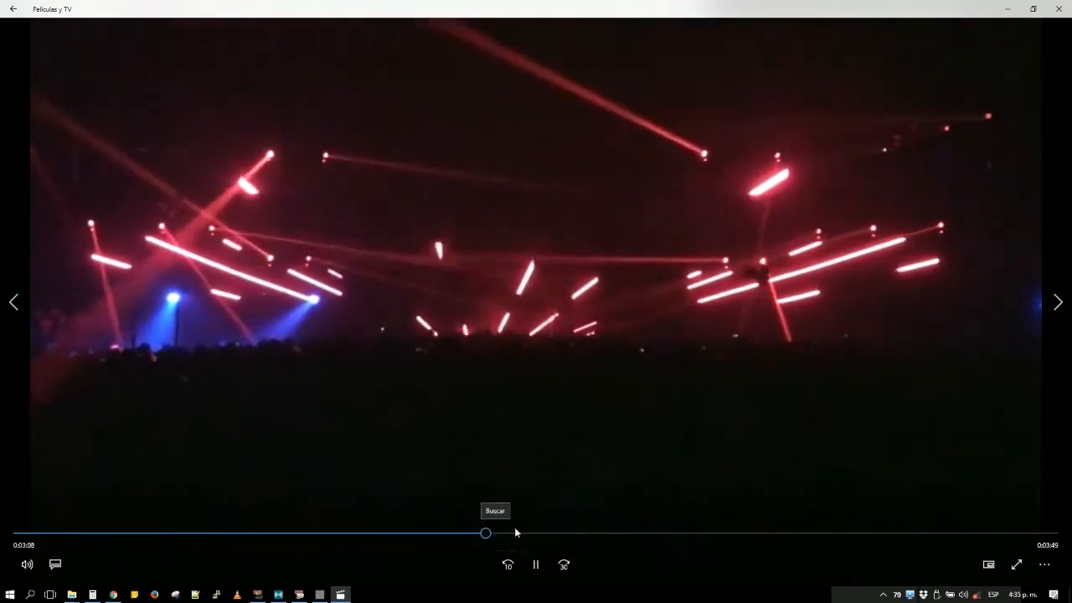
left_click_drag(514, 535, 826, 539)
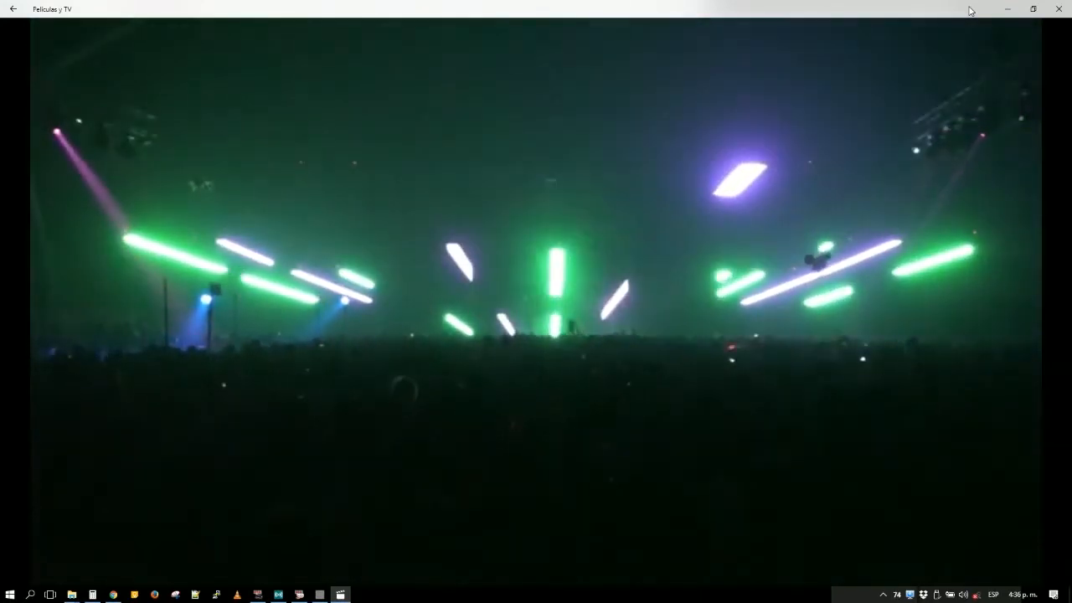
left_click(1056, 9)
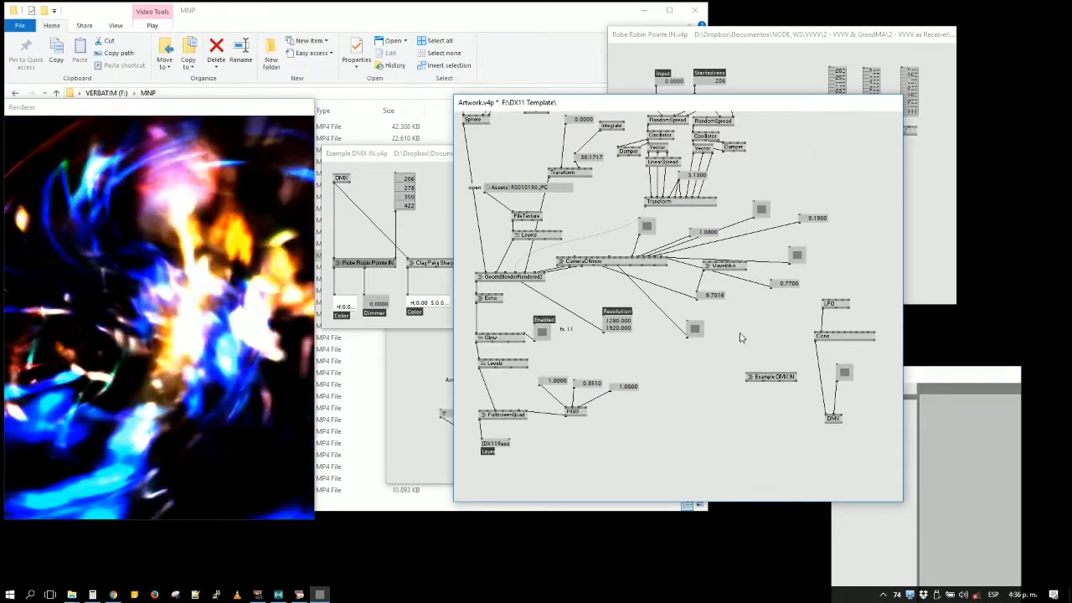
- Alternate between the Artwork patch and the Robe Robin Pointe IN subpatch, ending on the subpatch to examine its color and dimmer outputs
left_click(953, 177)
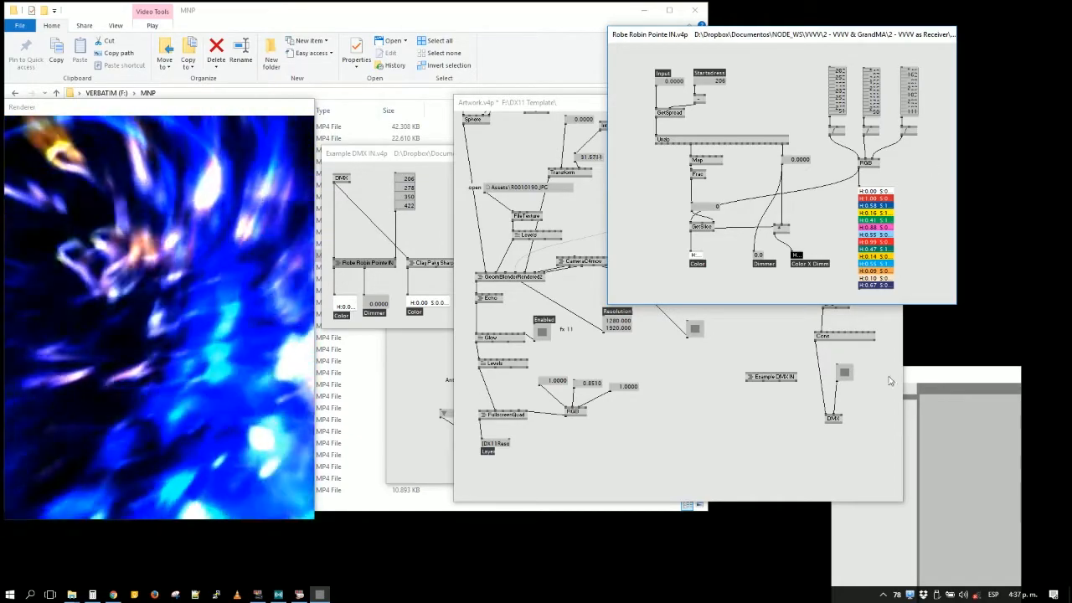
left_click(839, 417)
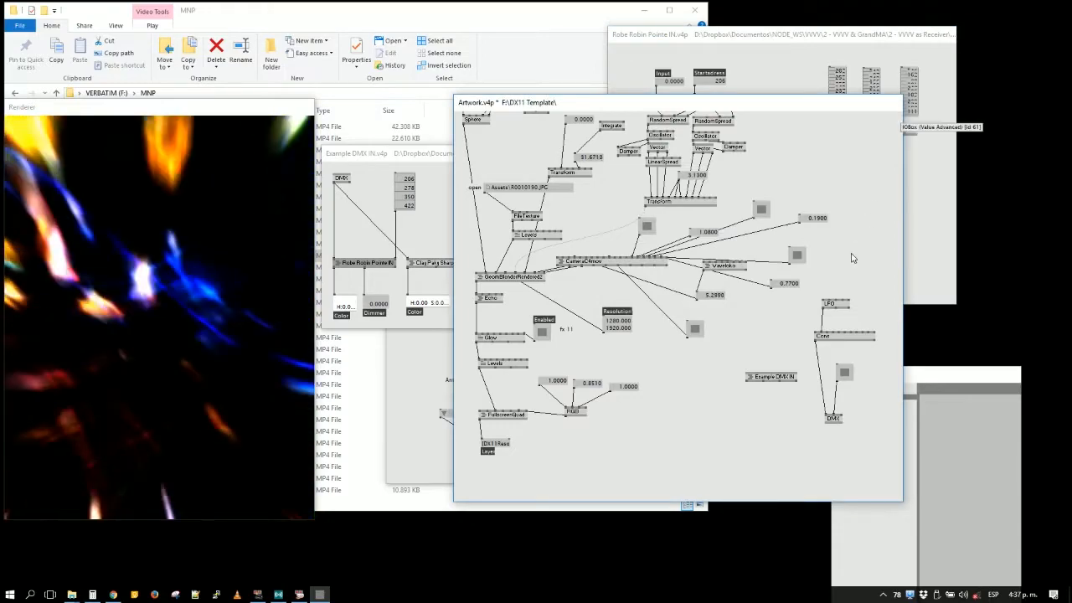
left_click(912, 196)
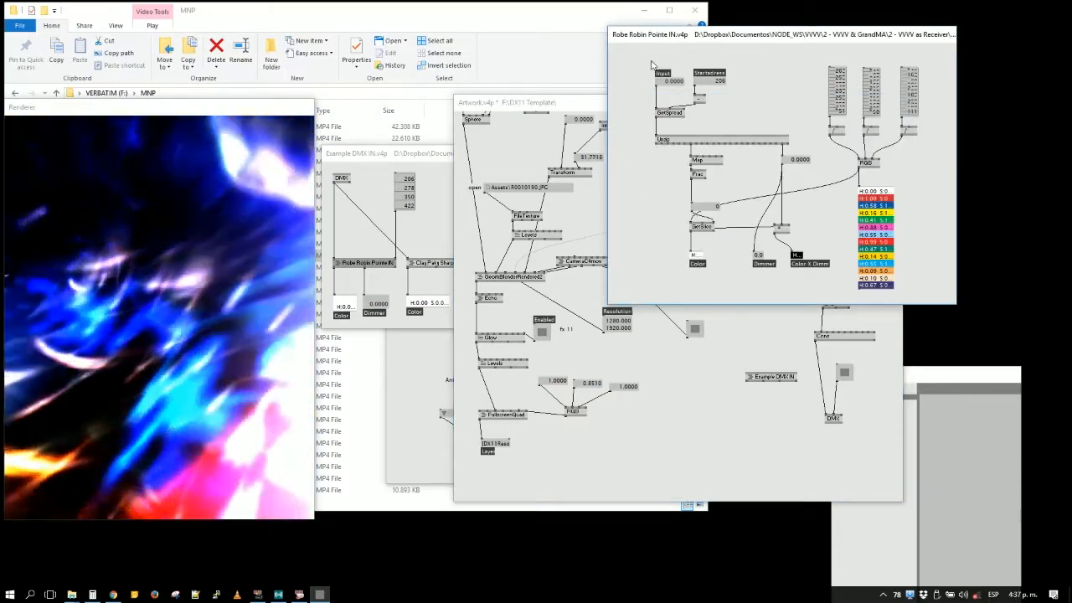
- Switch from the Example DMX IN patch to grandMA2 onPC and open the Network Protocols setup
left_click(343, 179)
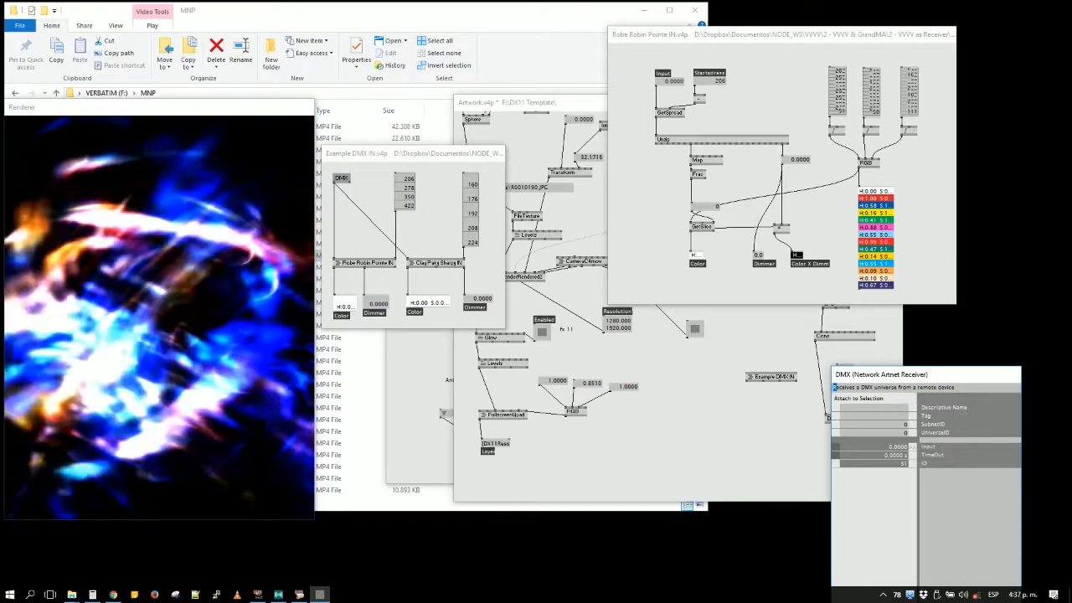
left_click(260, 595)
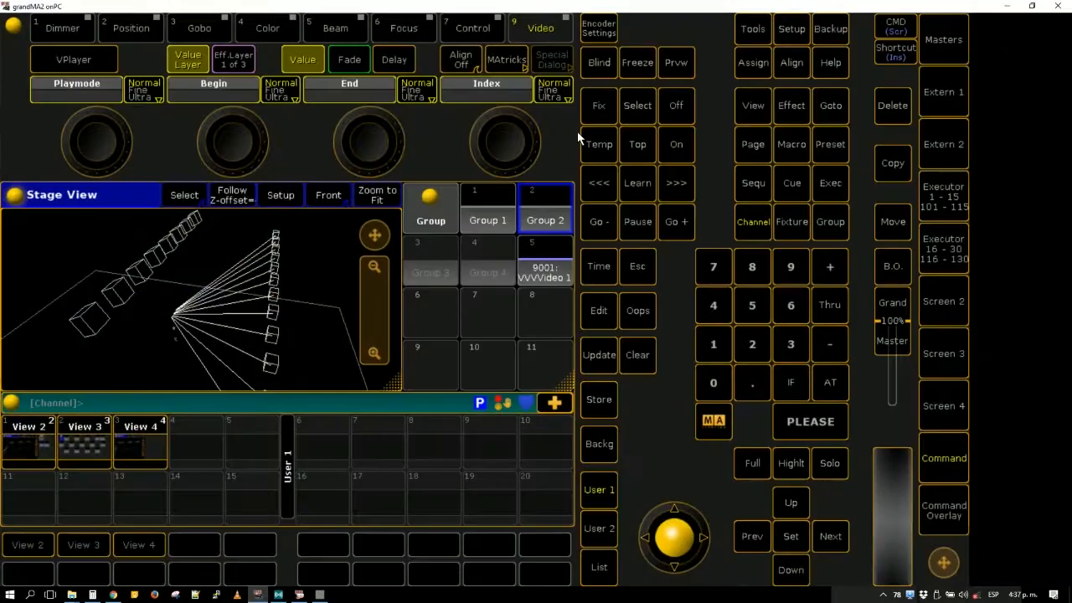
left_click(787, 31)
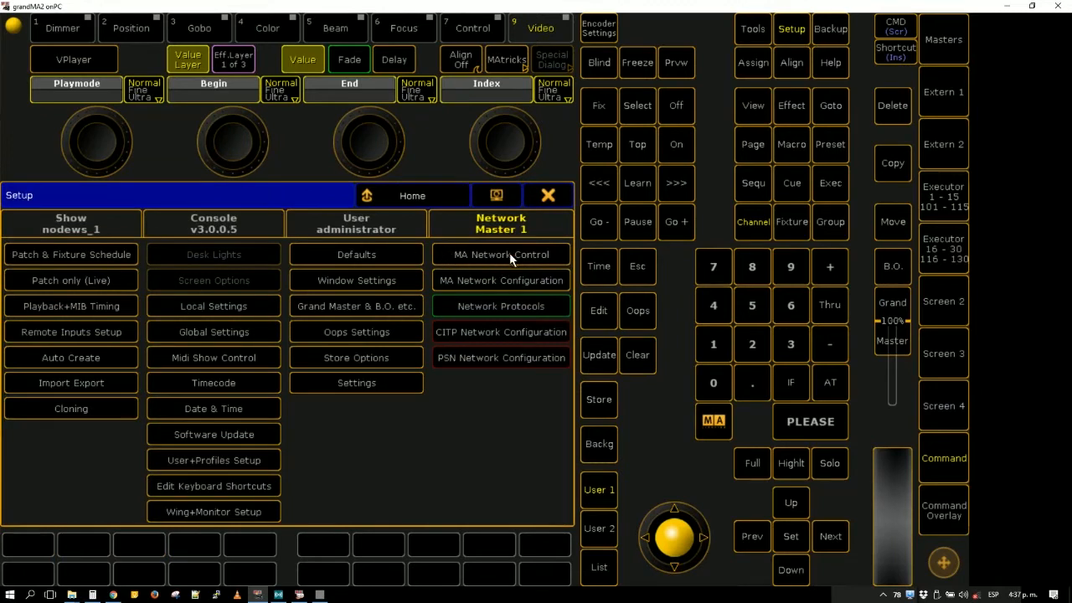
left_click(503, 307)
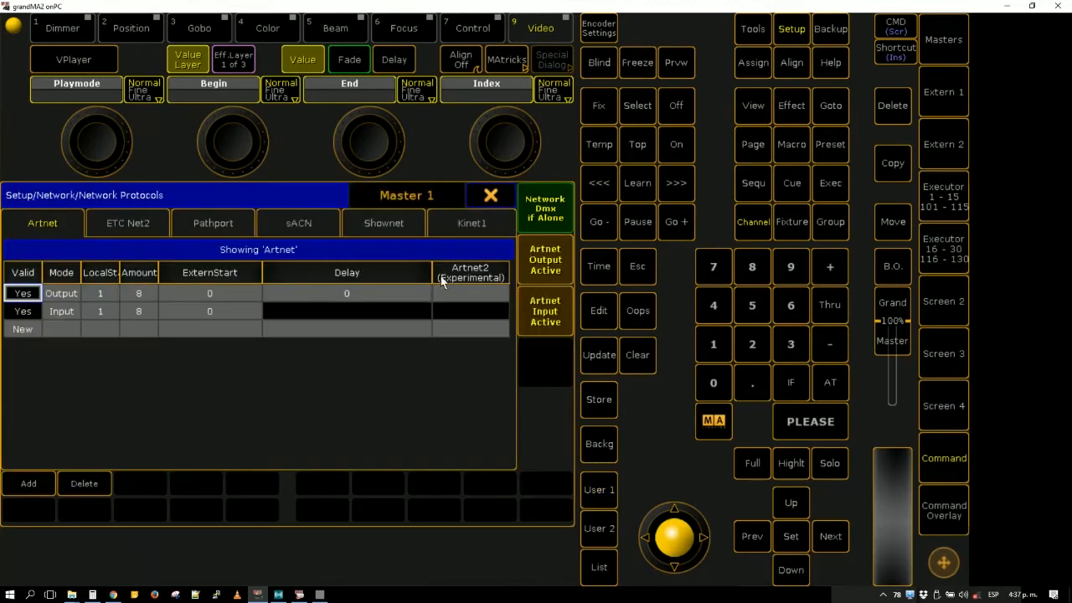
- Add an entry to the Artnet protocol list, and delete it along with the Input entry so only the Output entry remains
left_click(26, 487)
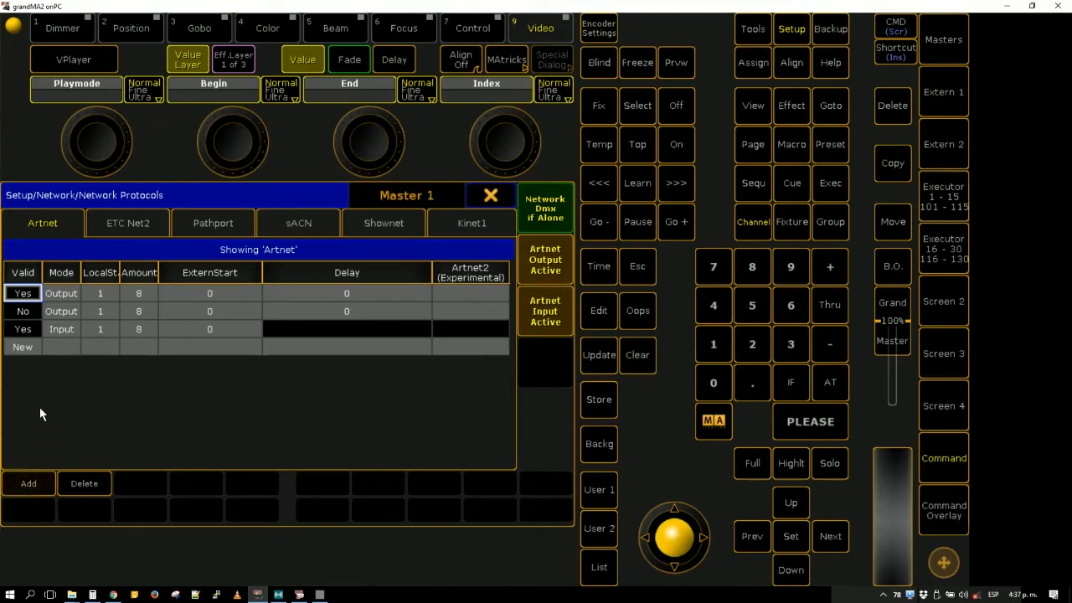
left_click(63, 329)
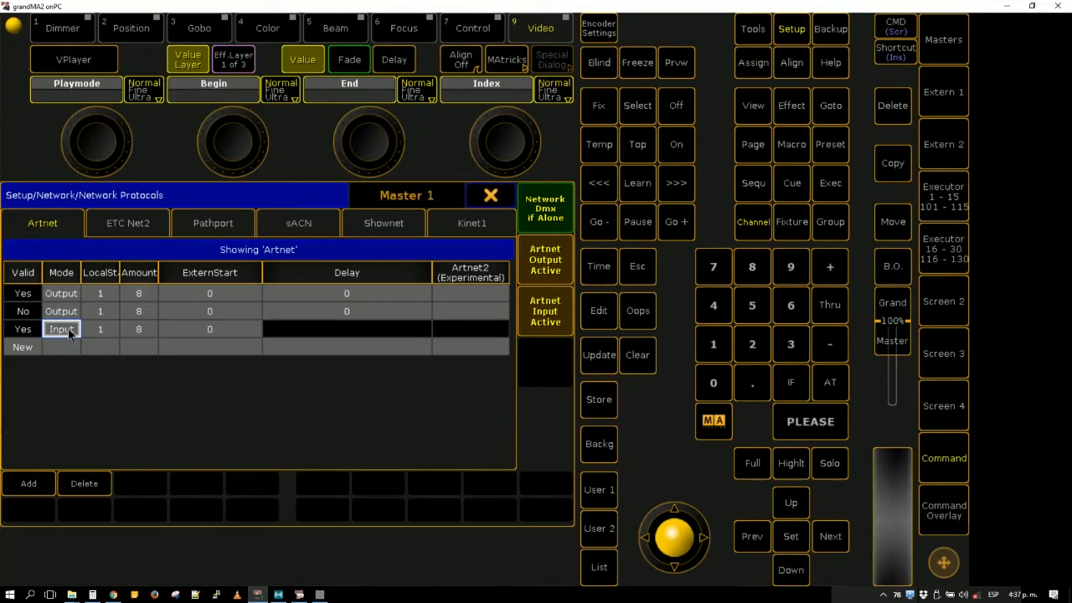
left_click_drag(70, 331, 69, 293)
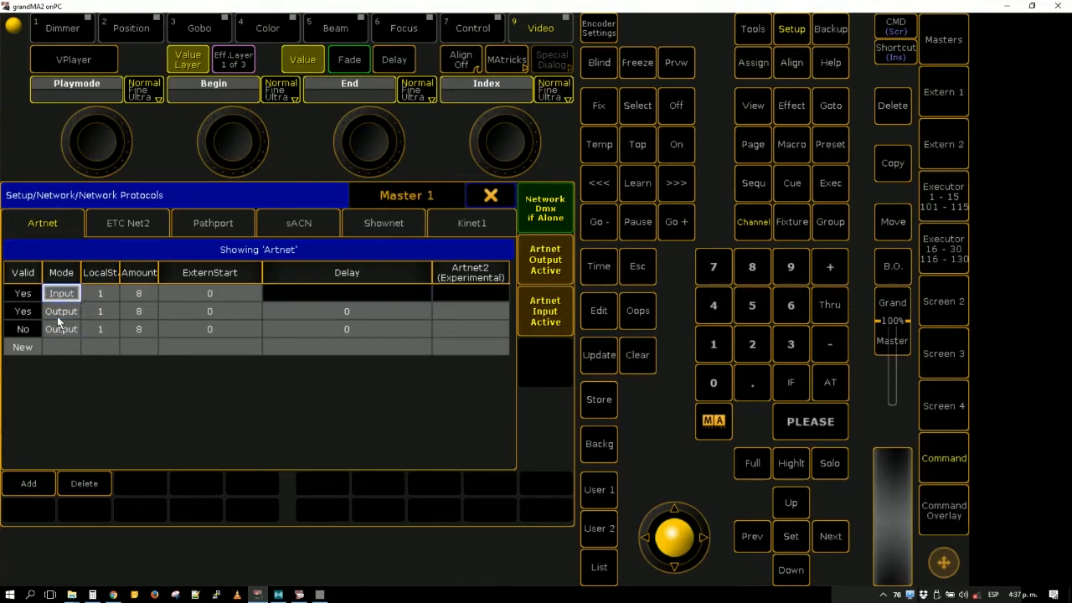
left_click(80, 484)
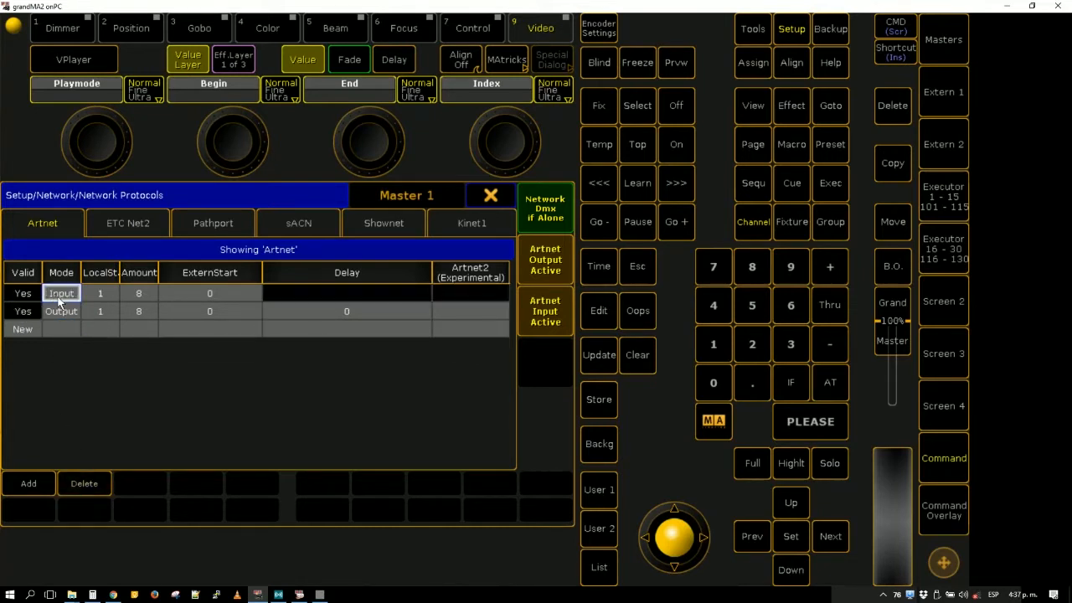
left_click(95, 487)
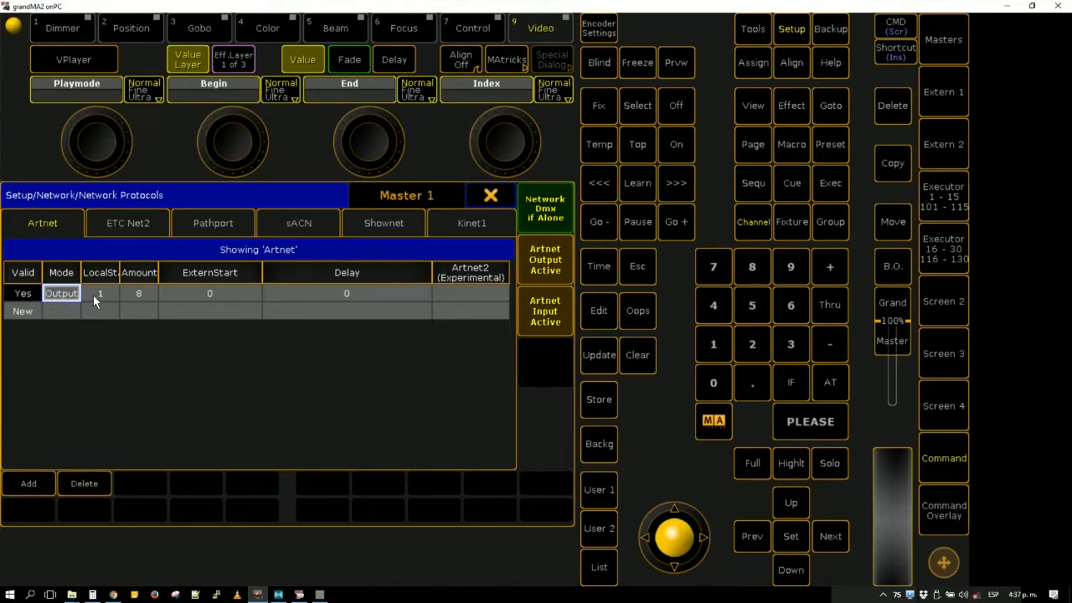
- Turn off Artnet Output Active, widen the Mode column in the Artnet list, and close the setup
double_click(93, 295)
left_click(551, 197)
double_click(470, 294)
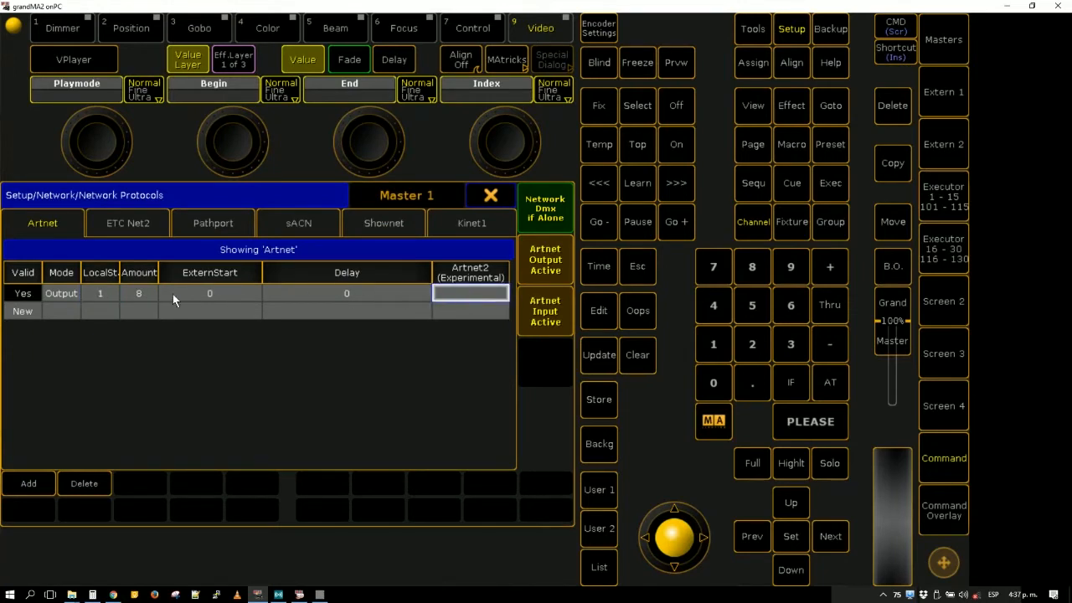
left_click(558, 251)
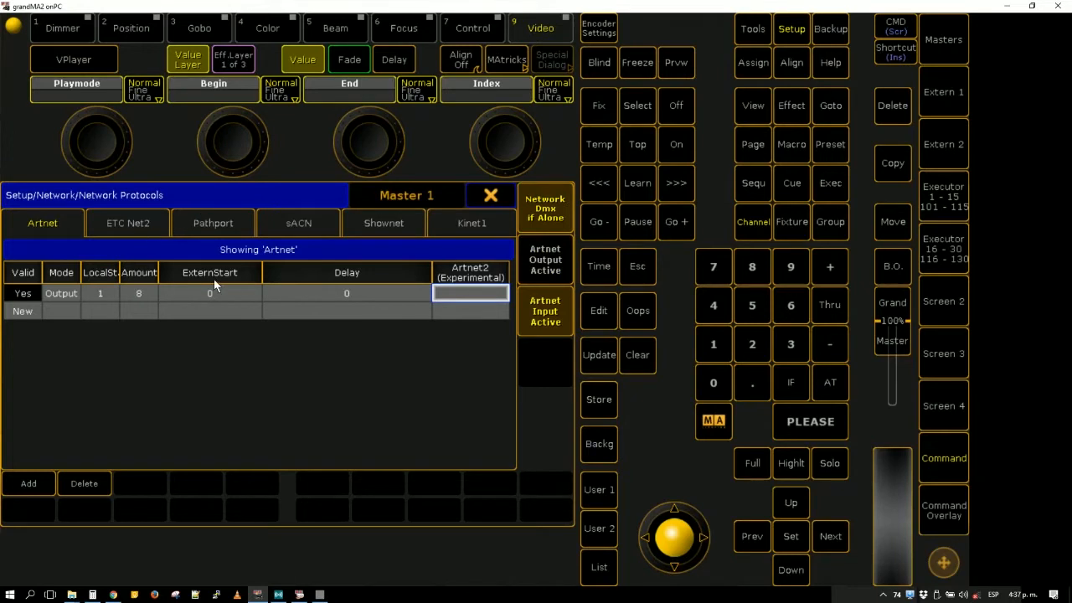
left_click_drag(78, 275, 92, 276)
left_click(78, 297)
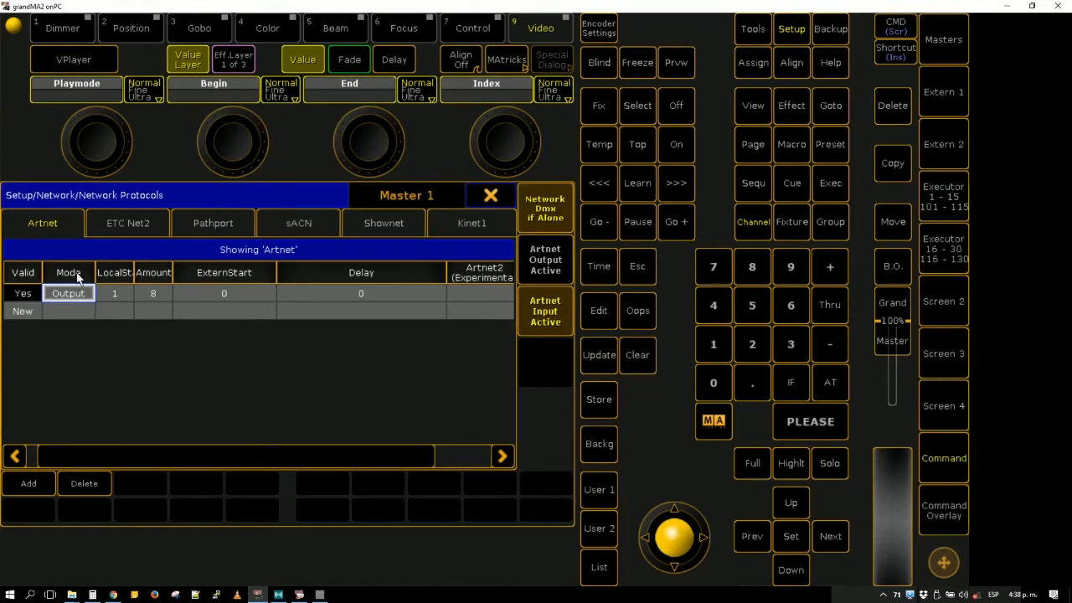
left_click(492, 196)
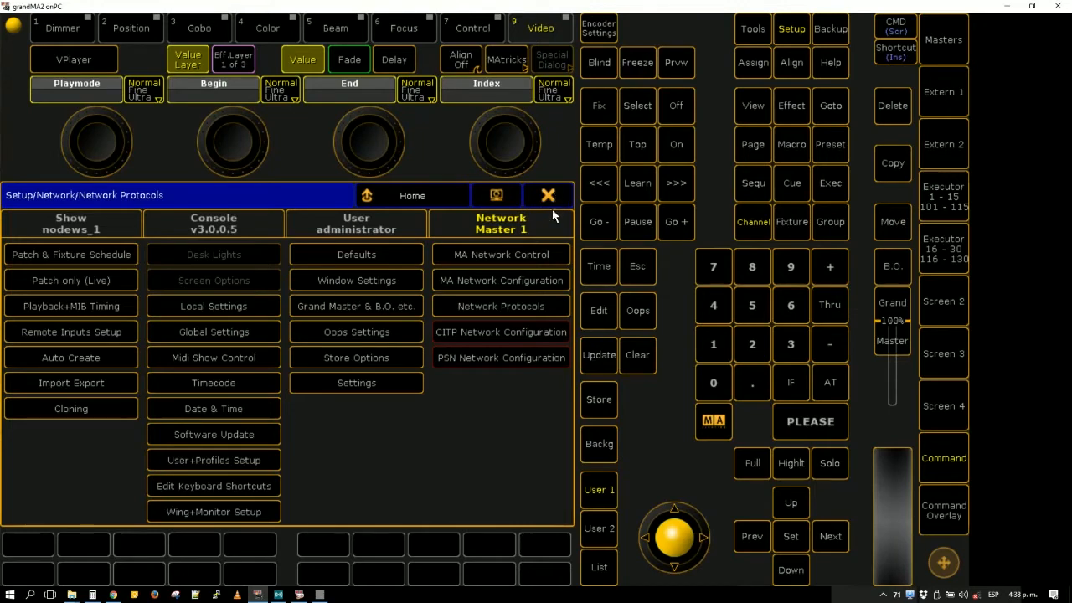
left_click(551, 196)
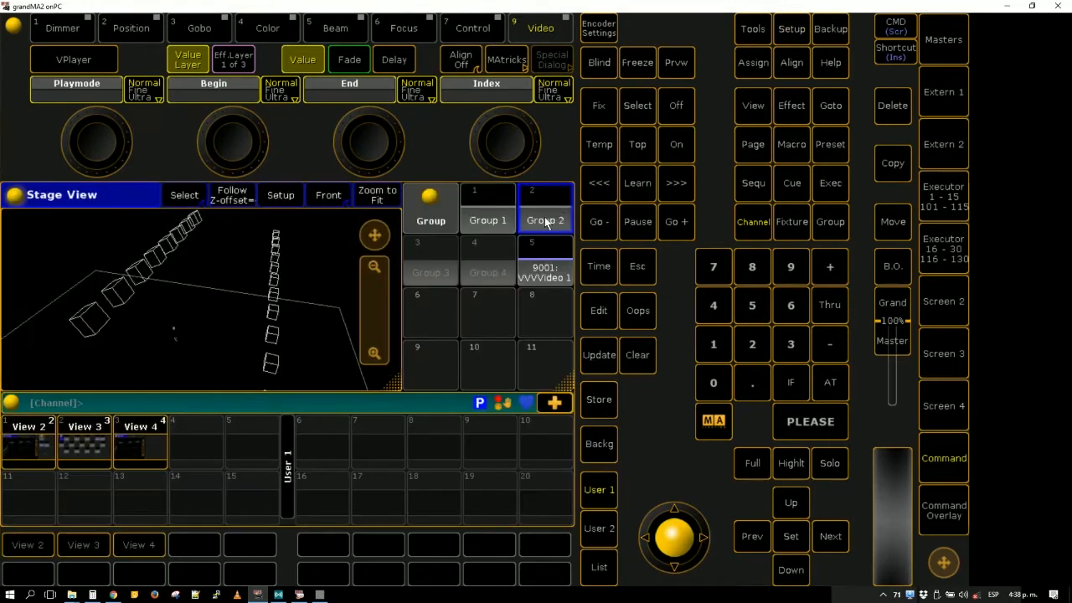
- Restore grandMA2 onPC to a smaller window, move it, and bring the vvvv main and Artwork patches to the front
left_click(1032, 6)
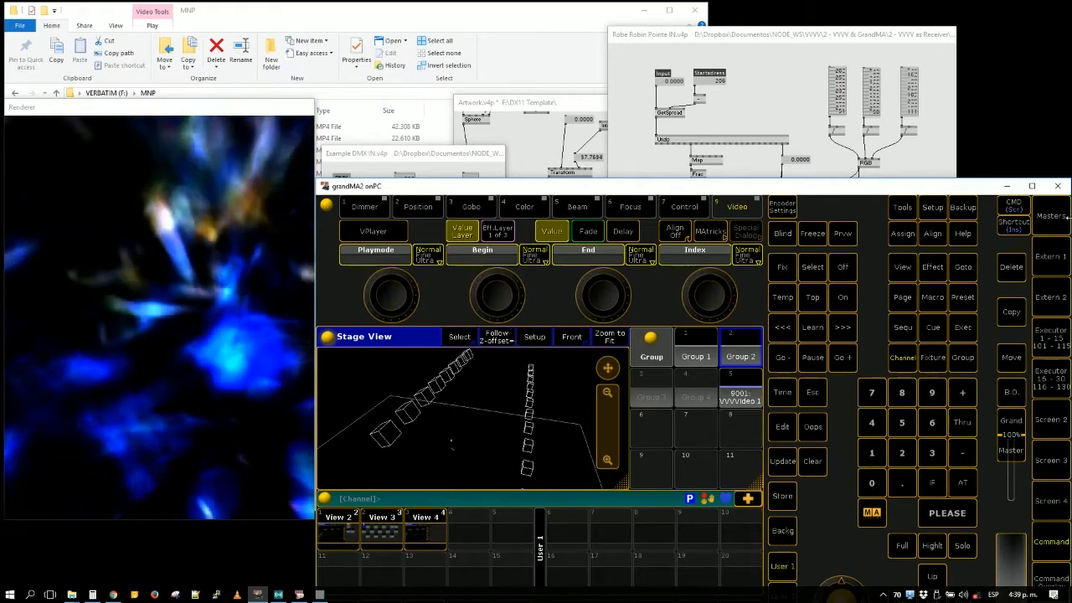
left_click_drag(947, 189, 804, 131)
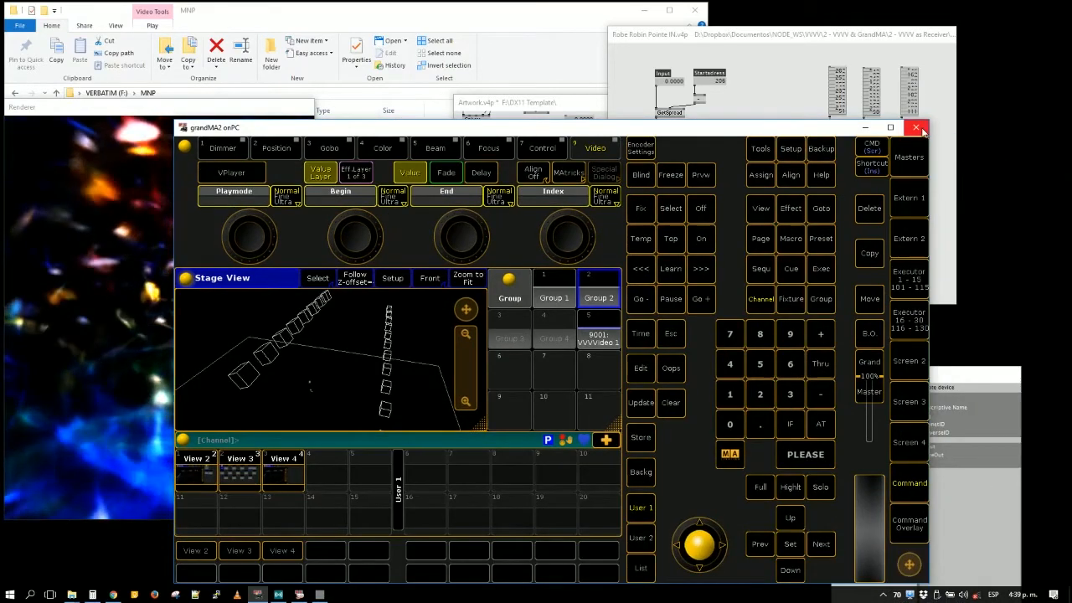
left_click(773, 89)
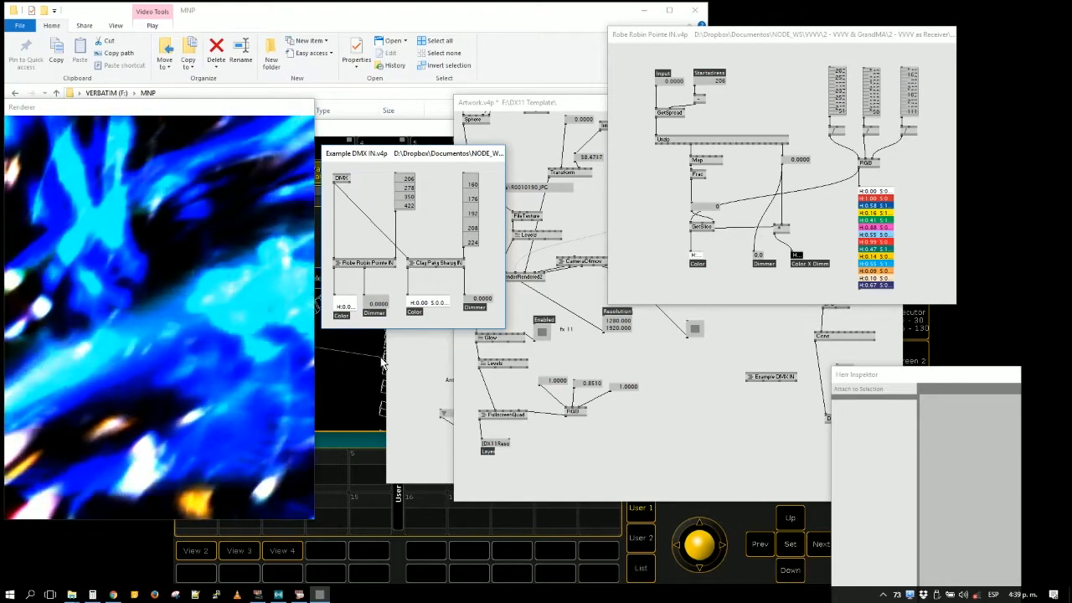
left_click(411, 366)
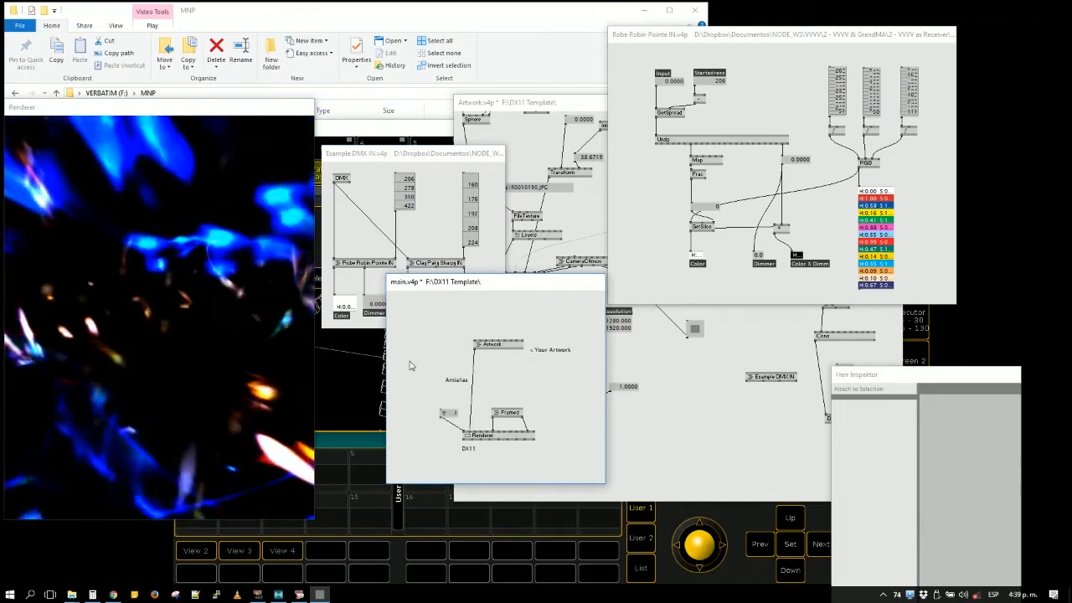
left_click(717, 469)
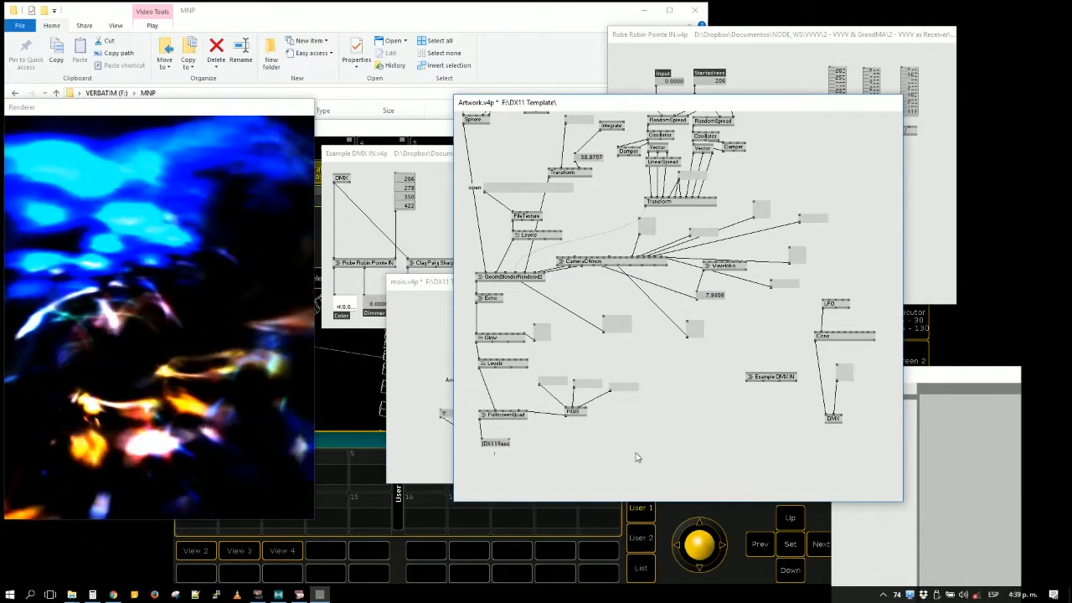
key("alt+F4")
left_click(589, 329)
left_click(590, 332)
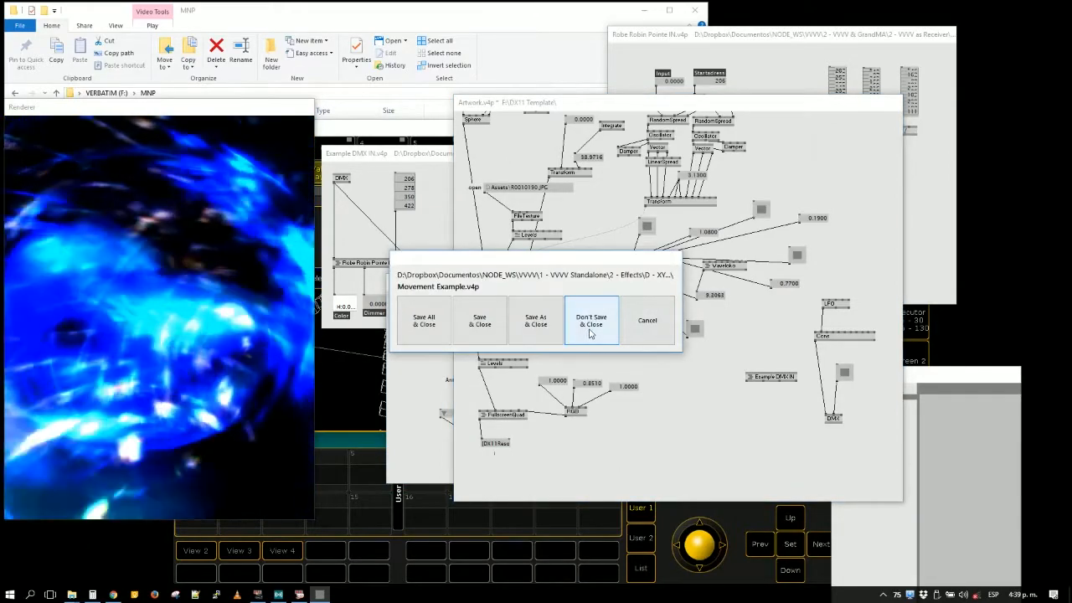
left_click(596, 333)
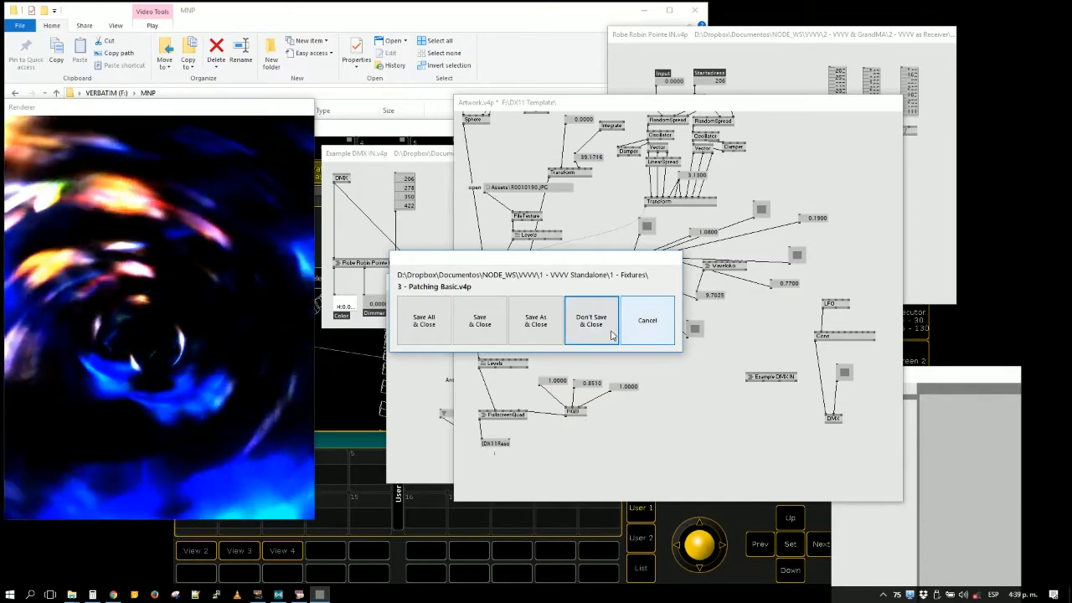
left_click(646, 325)
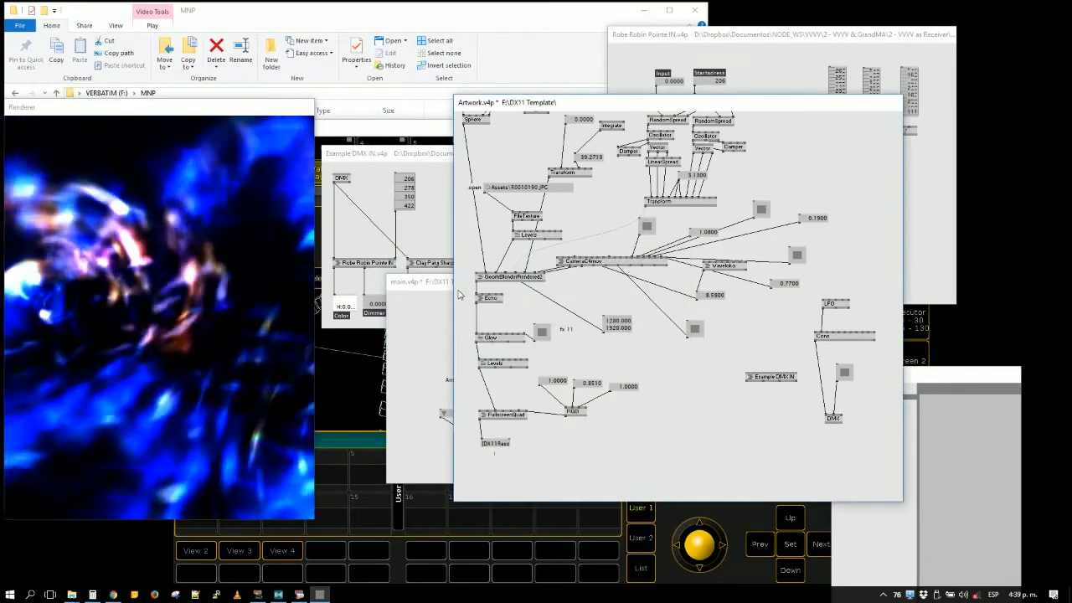
- Open the root patch from the patch finder and delete the main node, closing Artwork.v4p and main.v4p without saving
right_click(459, 338)
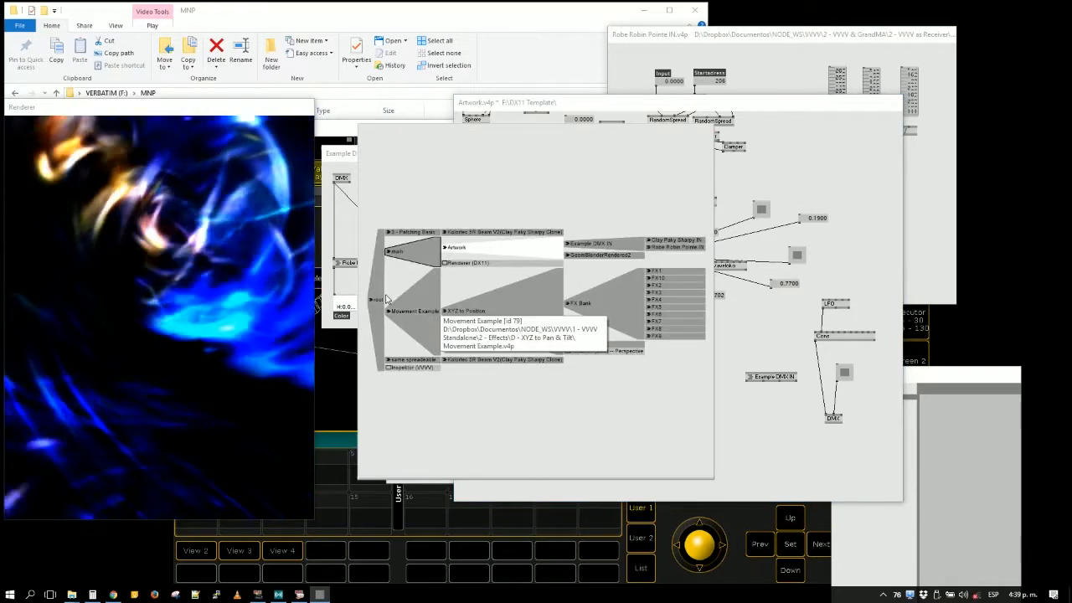
left_click(379, 300)
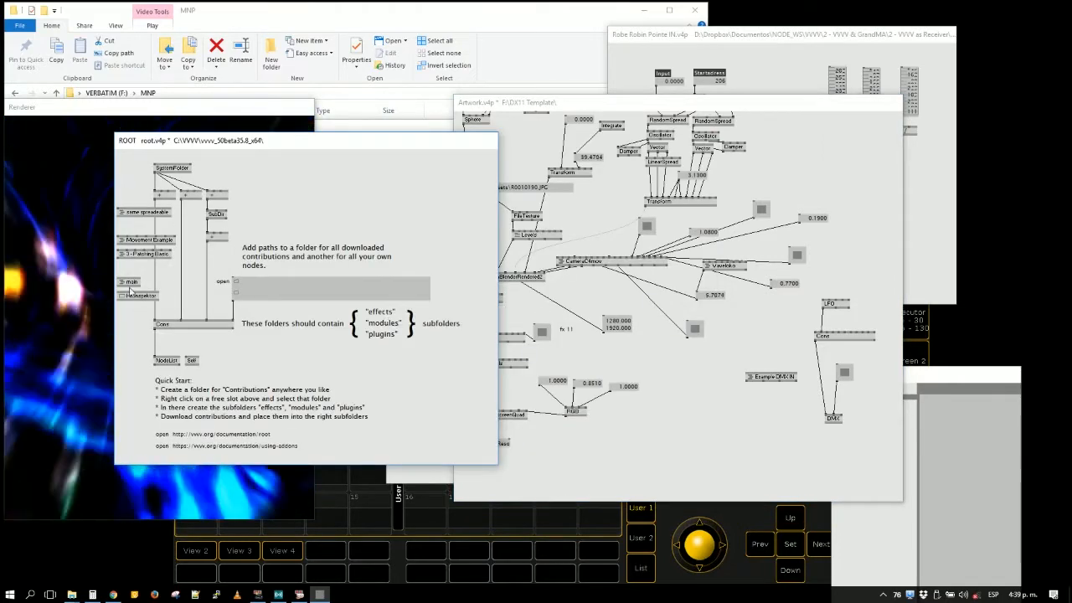
key("Delete")
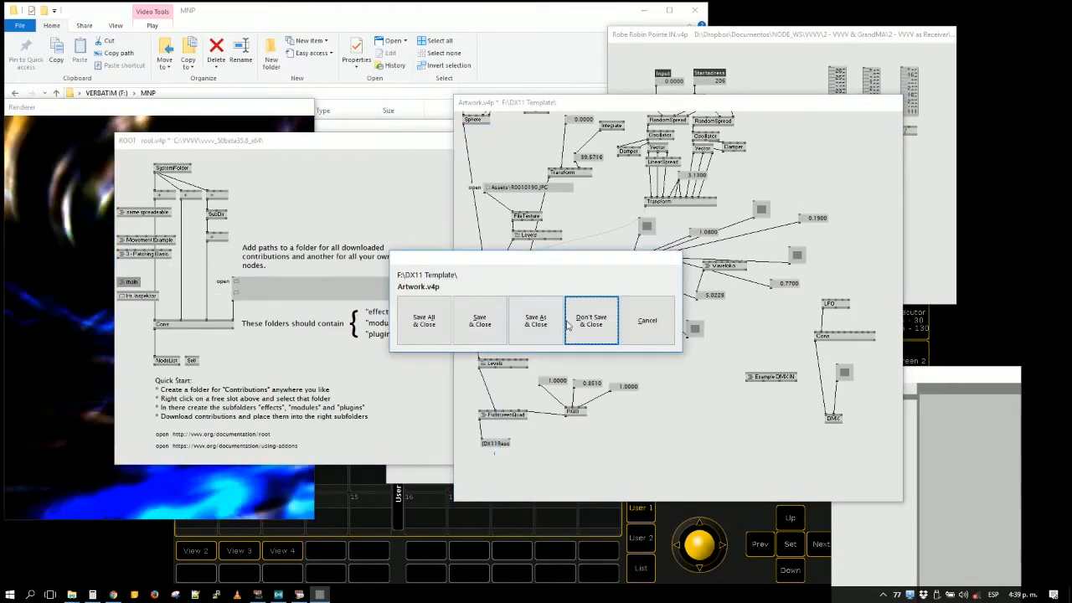
left_click(596, 329)
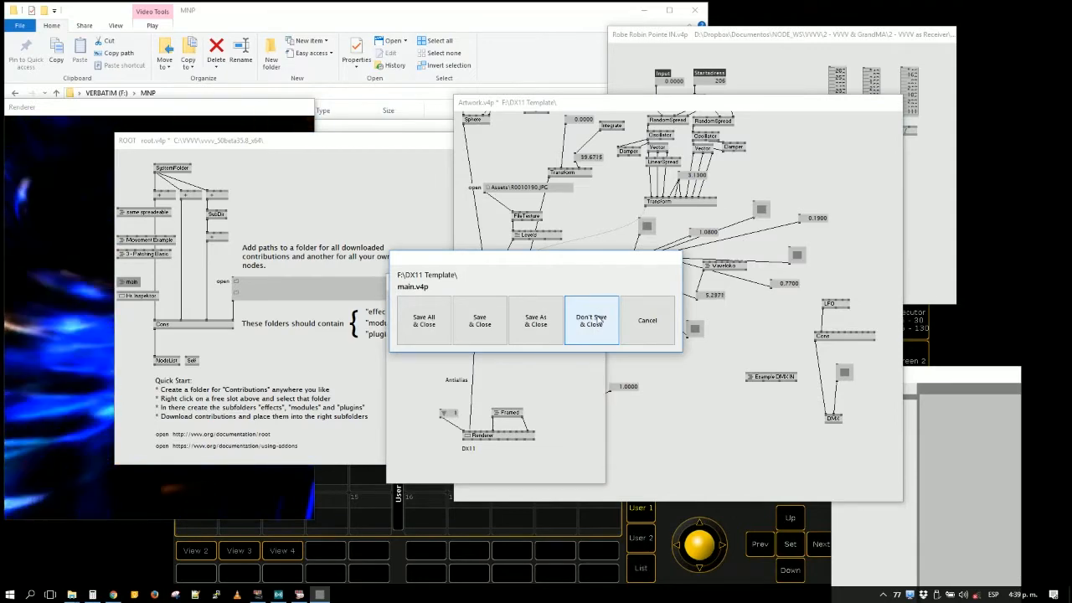
left_click(598, 323)
- Move the root patch window aside and minimize grandMA2 onPC
left_click_drag(197, 153, 634, 171)
left_click(575, 126)
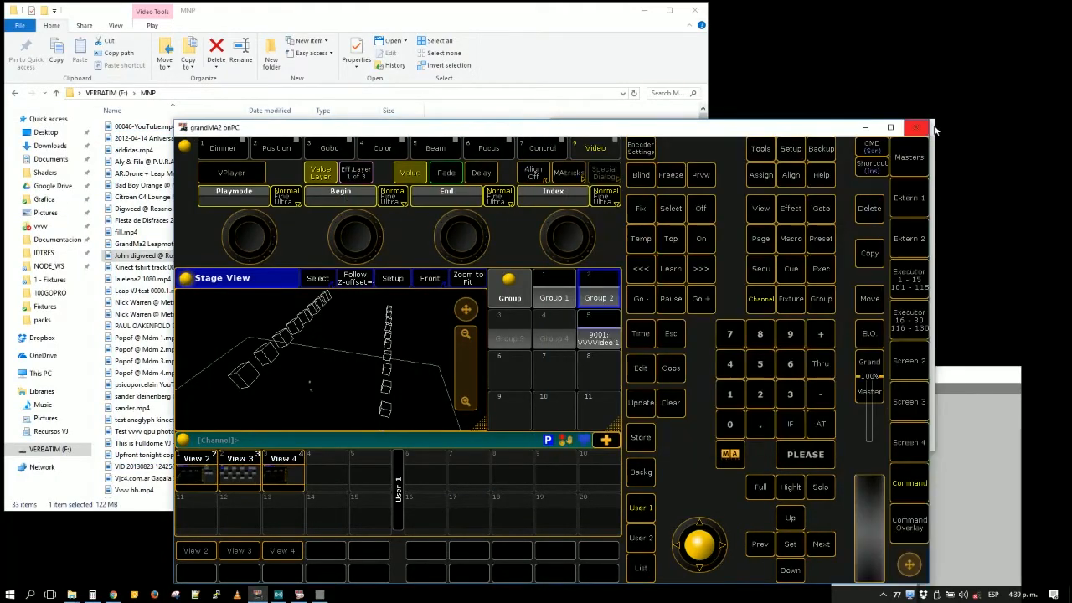
left_click(866, 128)
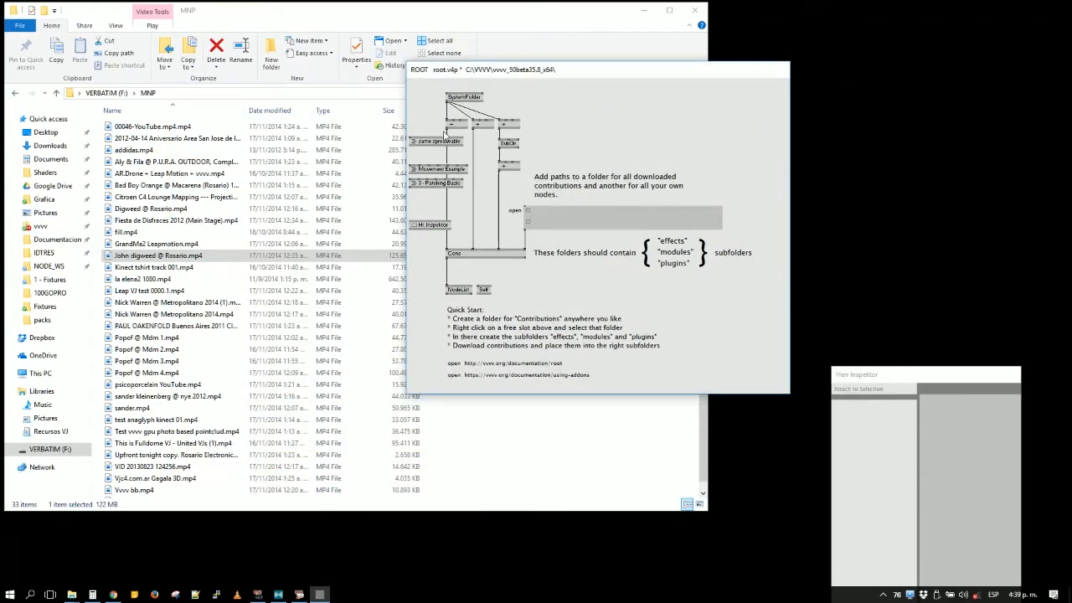
- Delete the same spreadeable, Movement Example, 3 - Patching Basic and Hr. Inspektor nodes from the root patch
left_click(437, 144)
key("Delete")
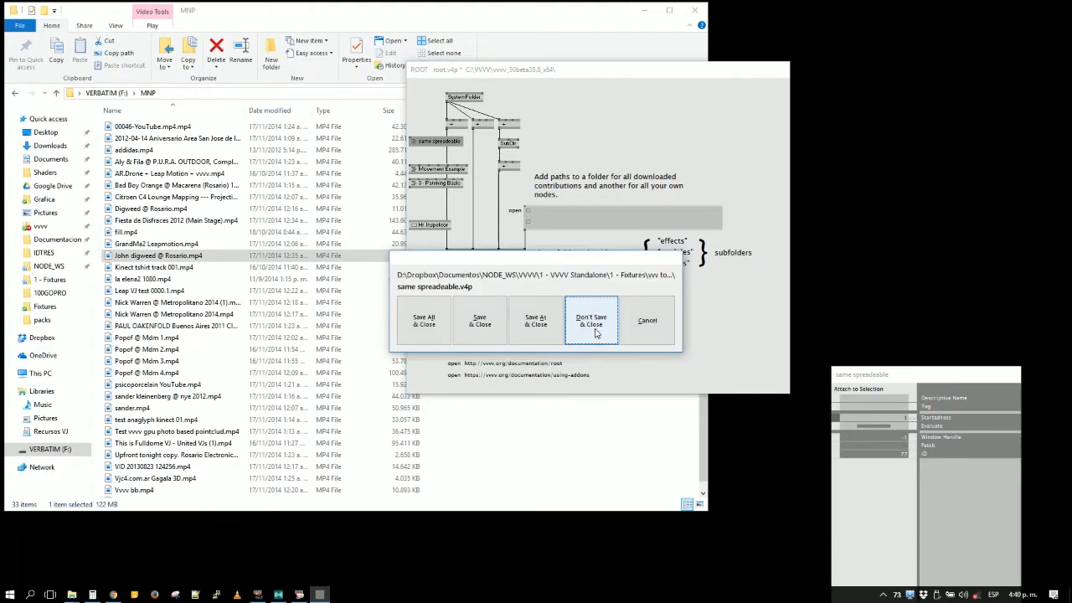
left_click(501, 335)
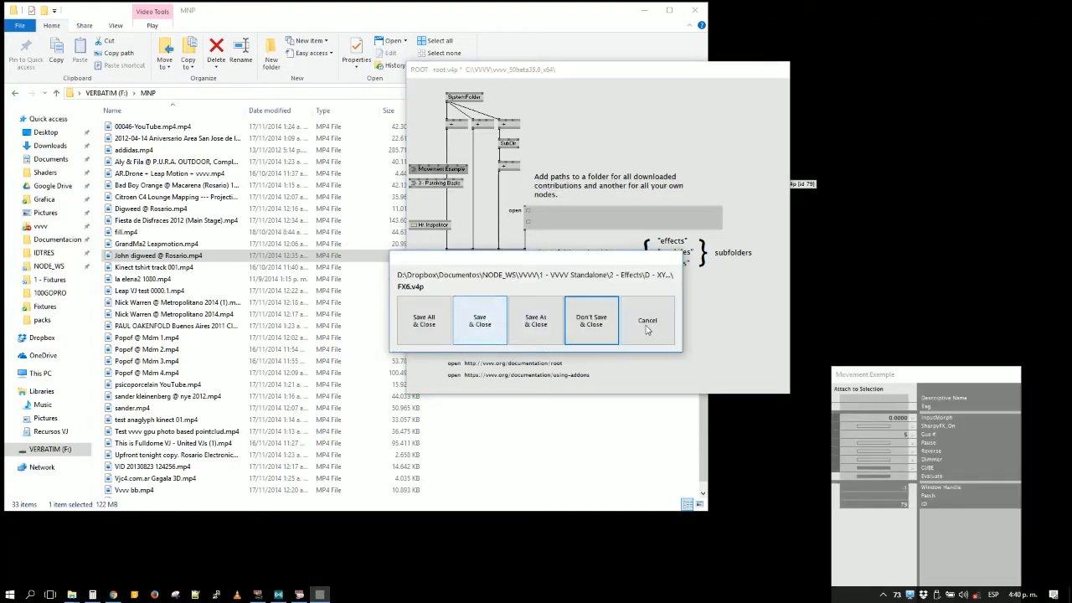
left_click(582, 333)
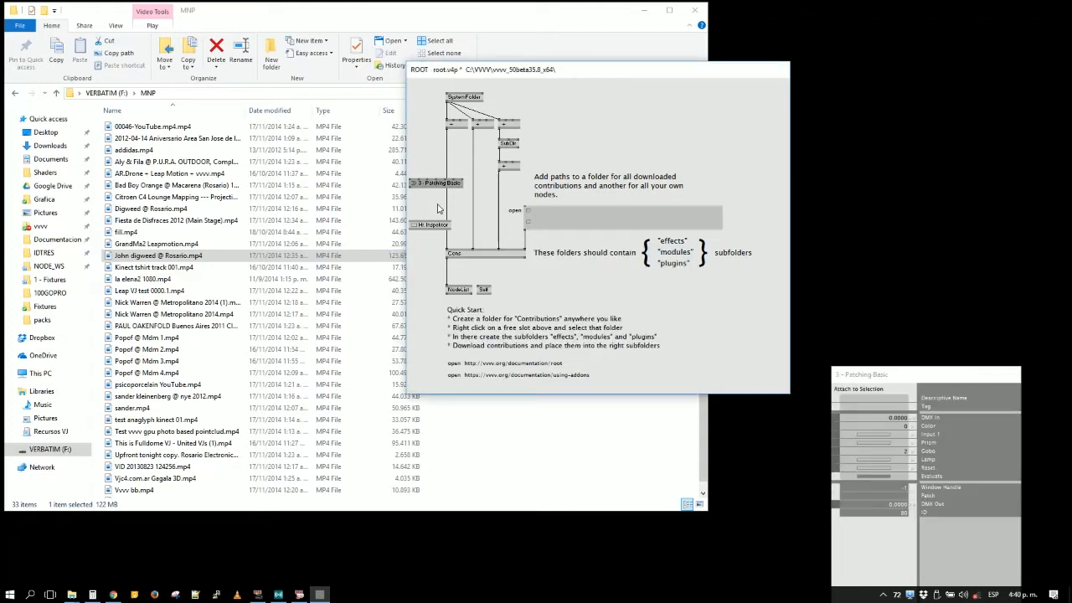
left_click(437, 330)
- Move the root patch window clear of File Explorer and close the MNP folder window
left_click(704, 8)
left_click_drag(624, 74, 880, 50)
left_click(695, 10)
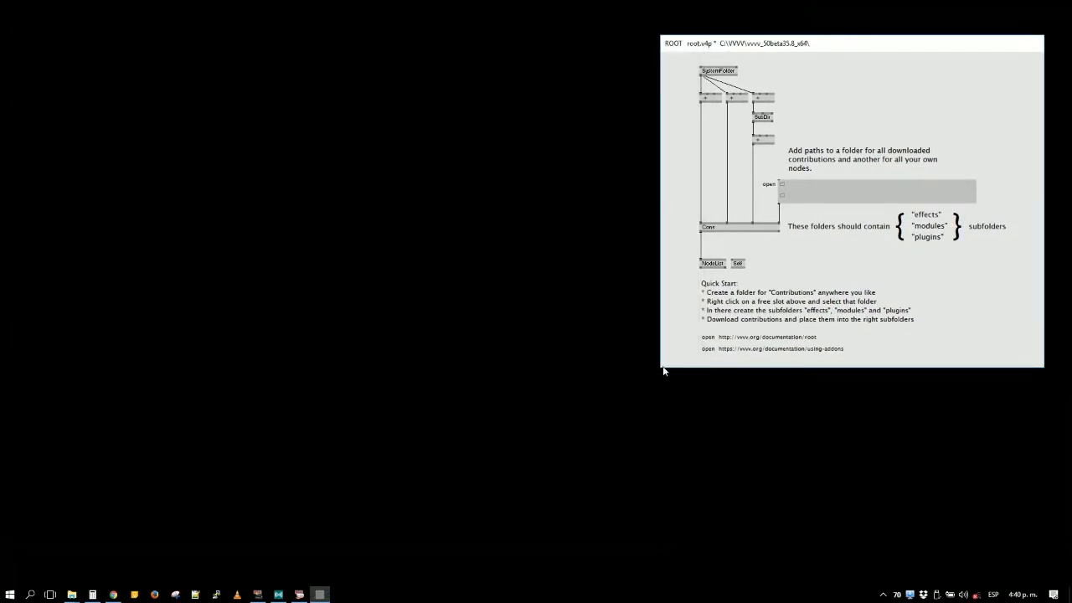
- Narrow the root patch window, reposition it on the cleared desktop, and open the desktop's context menu
left_click_drag(658, 369, 715, 364)
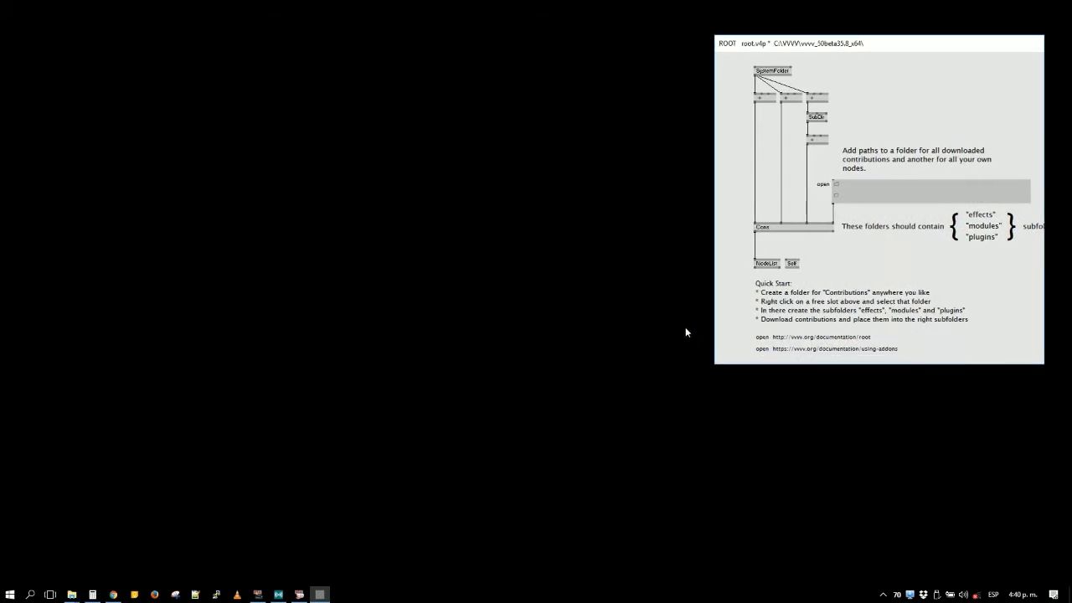
left_click_drag(808, 48, 442, 56)
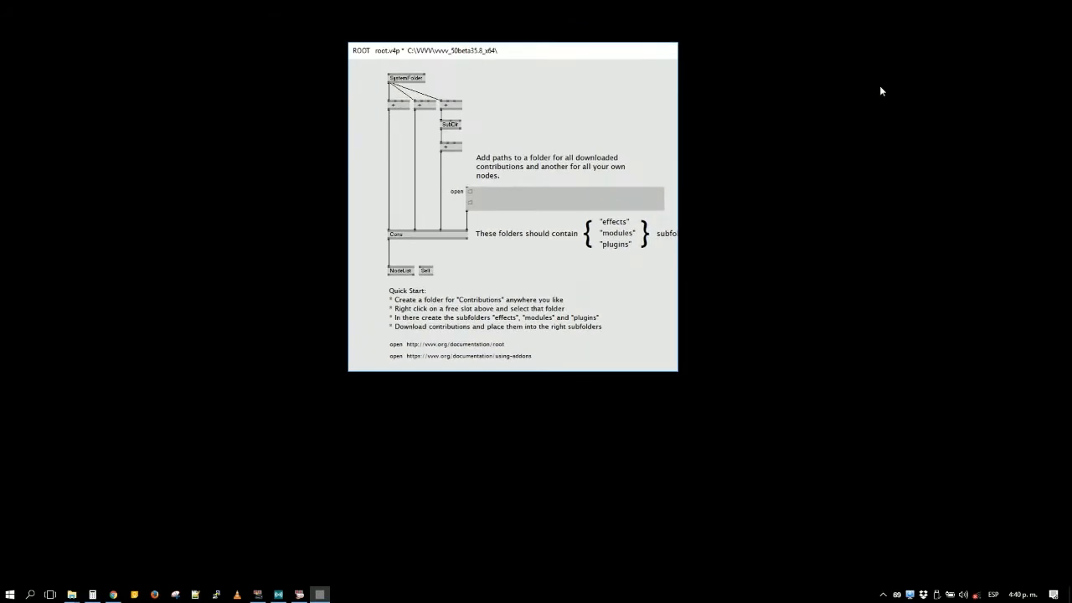
right_click(799, 234)
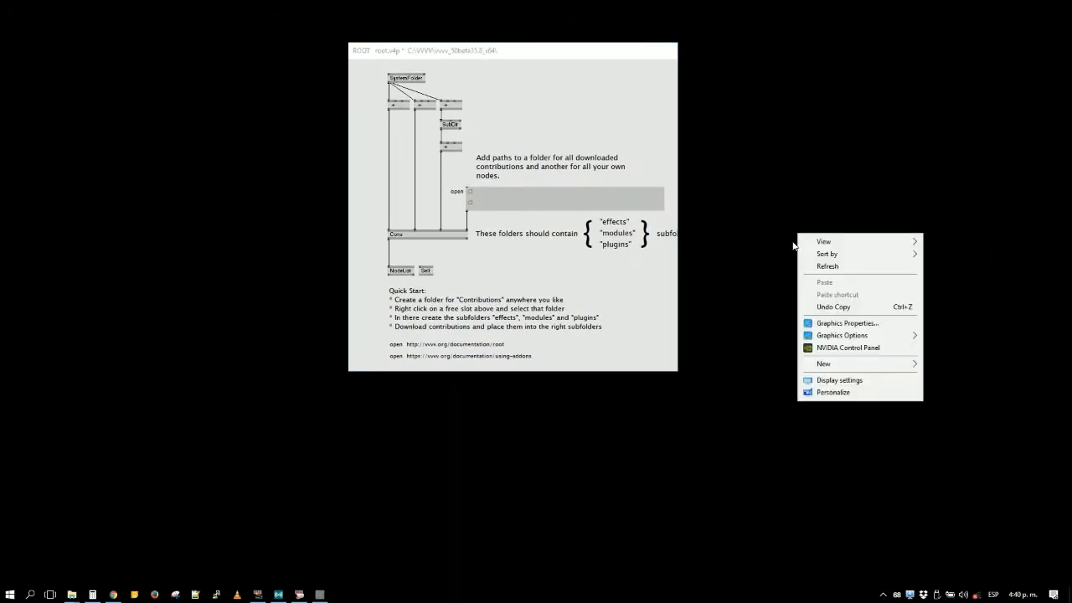
- Show the desktop icons and place the Startup.v4p icon beneath the Escritorio folder
mouse_move(838, 241)
left_click(963, 311)
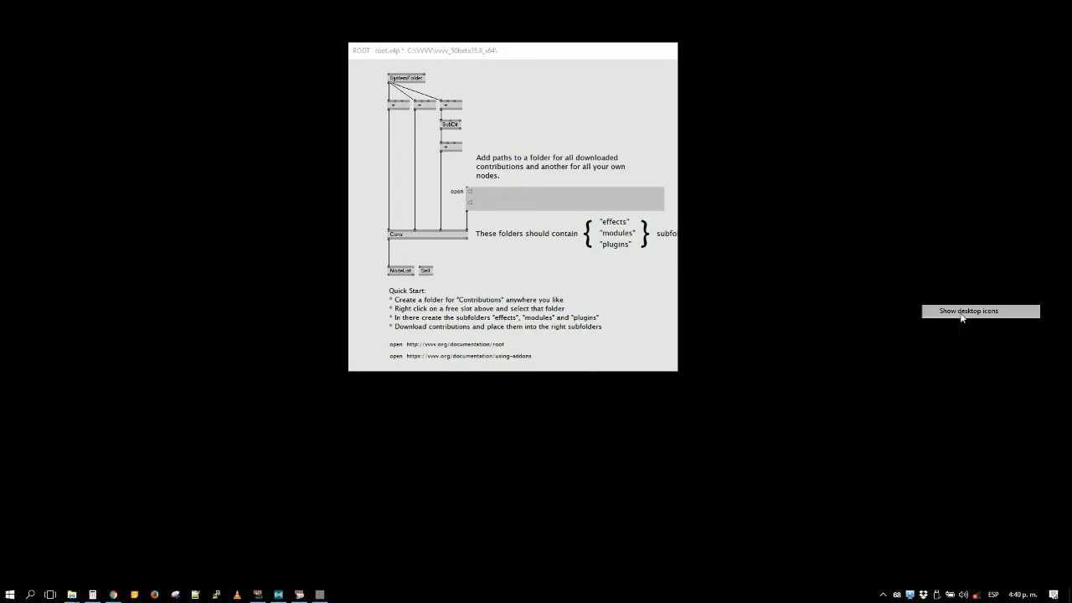
left_click_drag(147, 208, 106, 132)
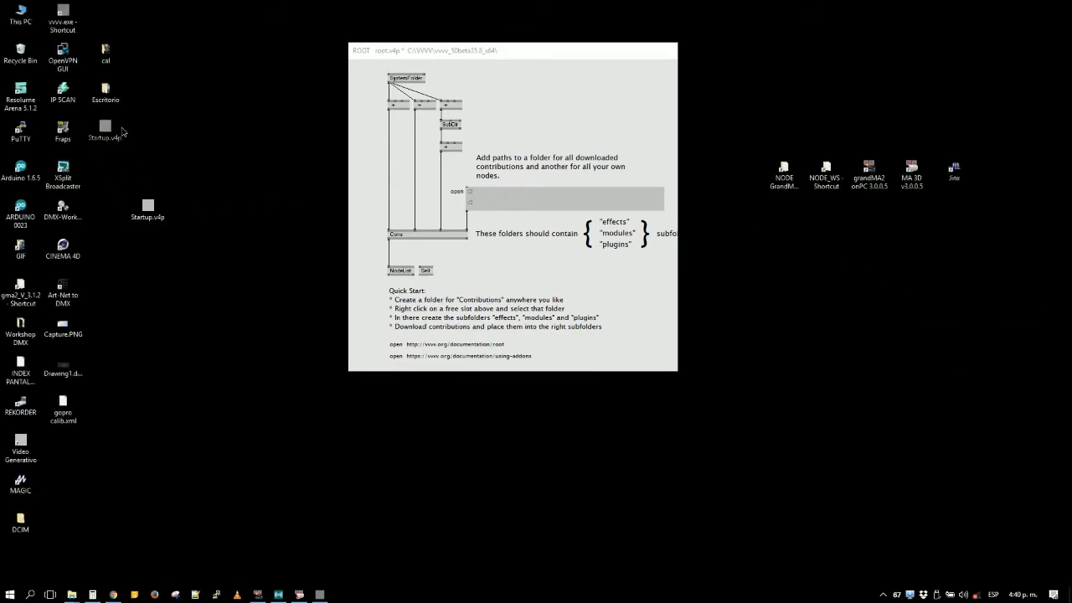
- Open the NODE_WS shortcut, browse to VVVV > 3 - VVVV Pixel LED, and arrange the root patch and folder windows side by side
double_click(826, 172)
double_click(137, 164)
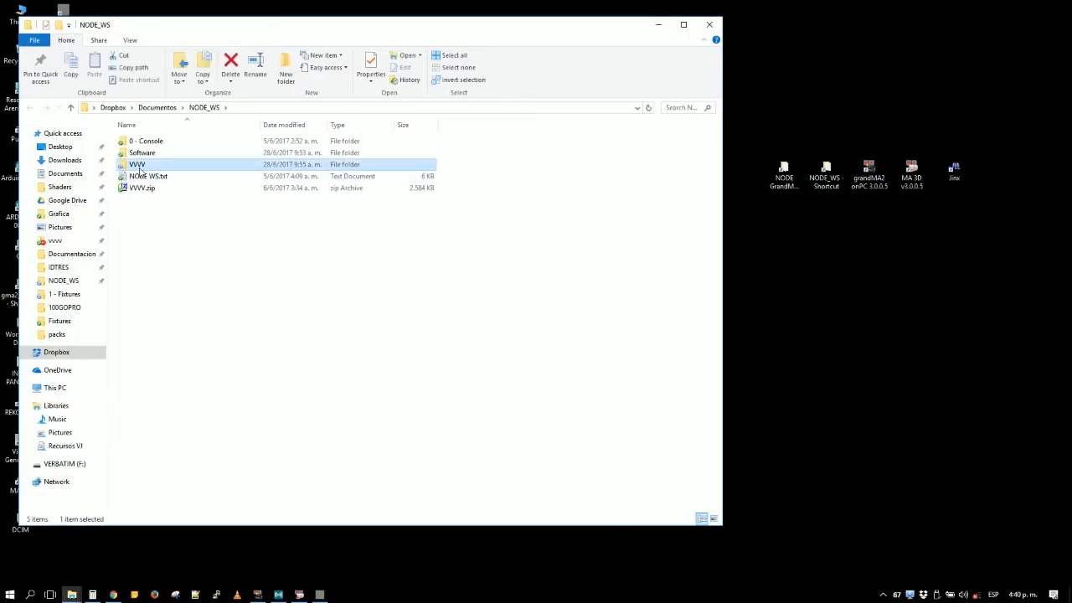
double_click(172, 166)
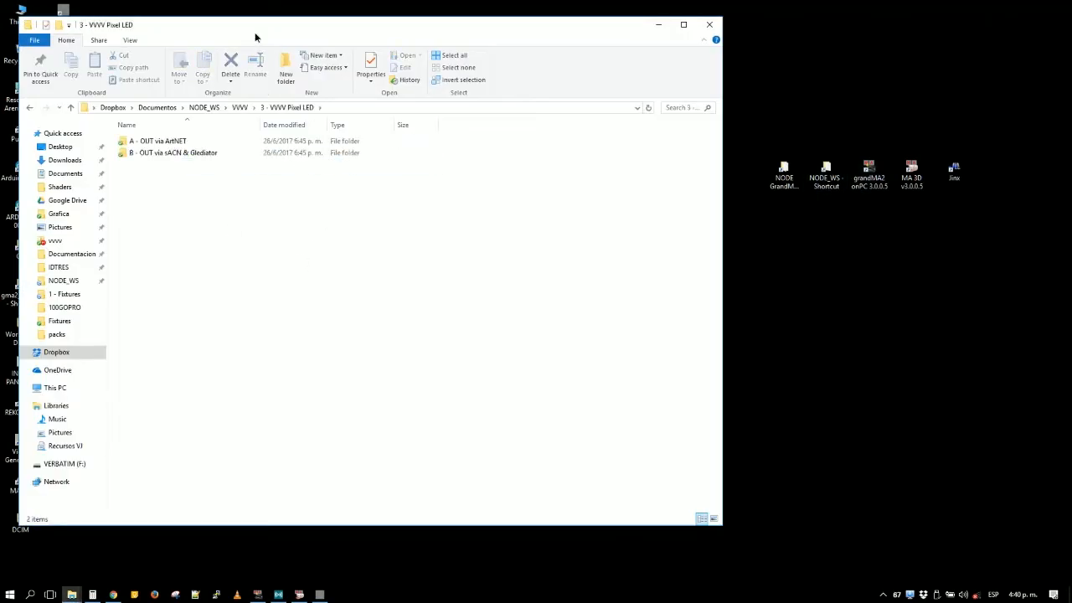
left_click_drag(254, 35, 187, 15)
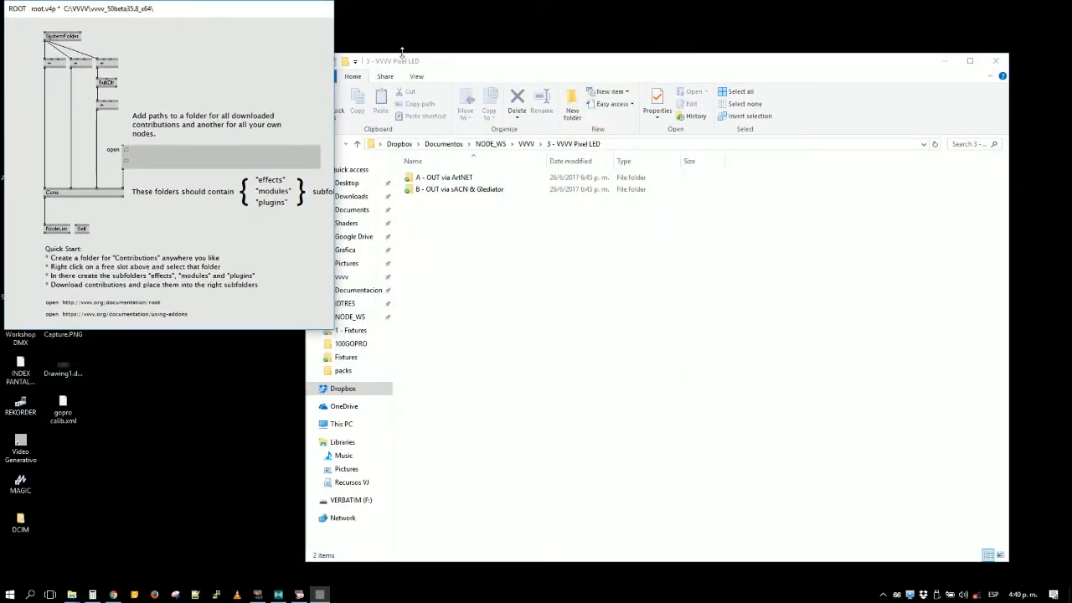
left_click_drag(426, 58, 482, 17)
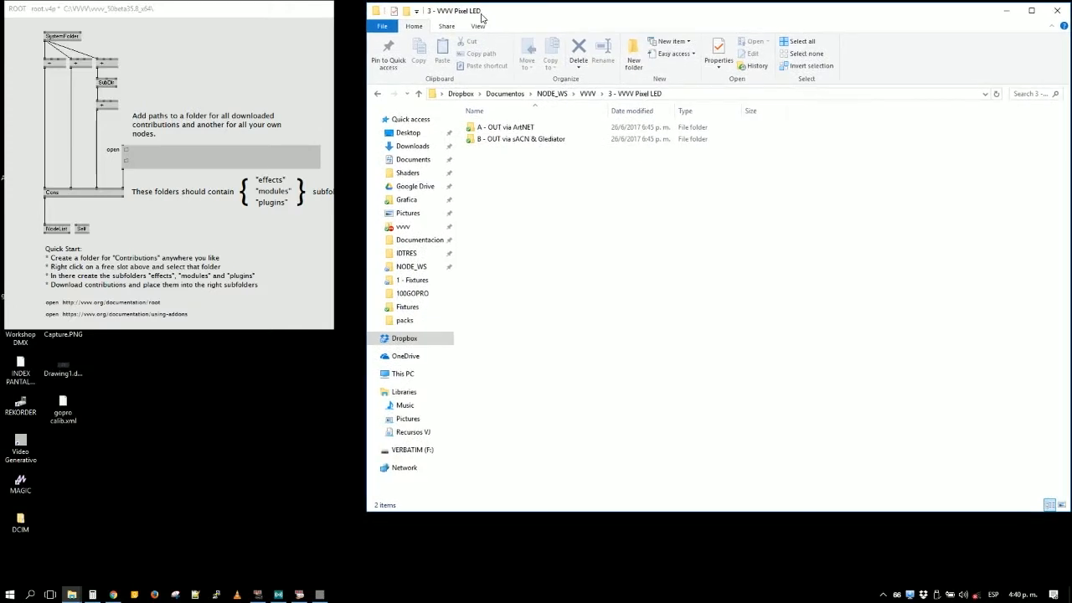
- Open the A - OUT via ArtNET folder and load Out via ArtNET Example.v4p into the empty upper area of the root patch
left_click(539, 127)
double_click(539, 128)
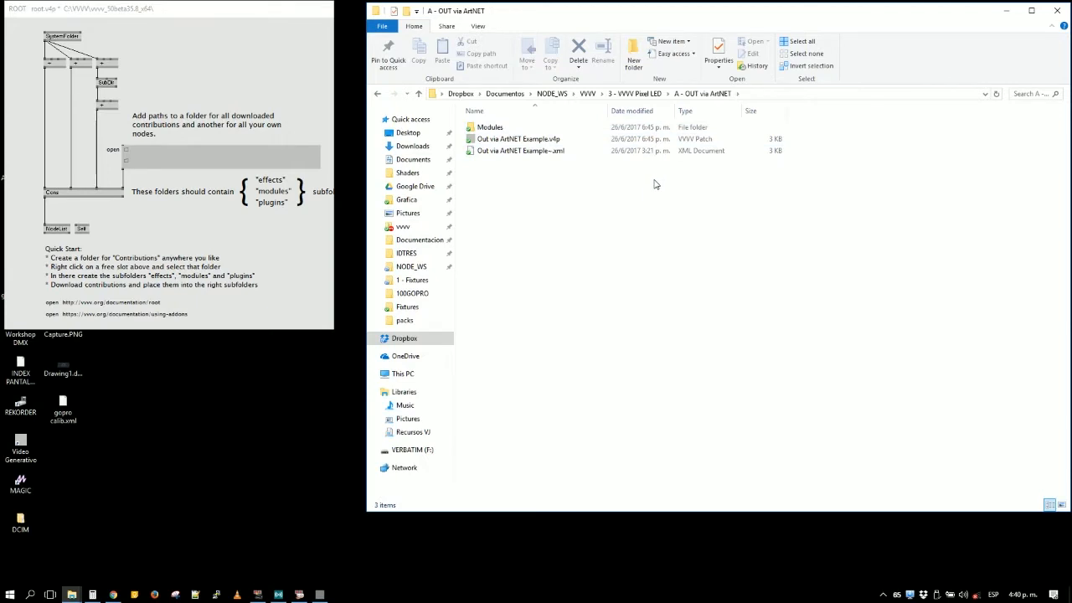
left_click(518, 141)
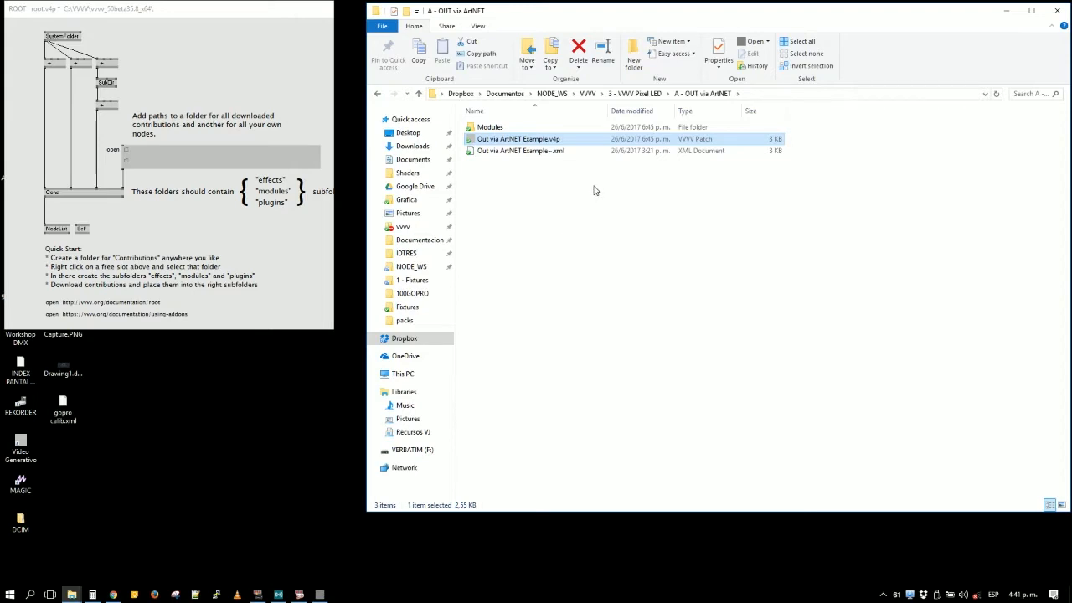
left_click_drag(526, 140, 592, 89)
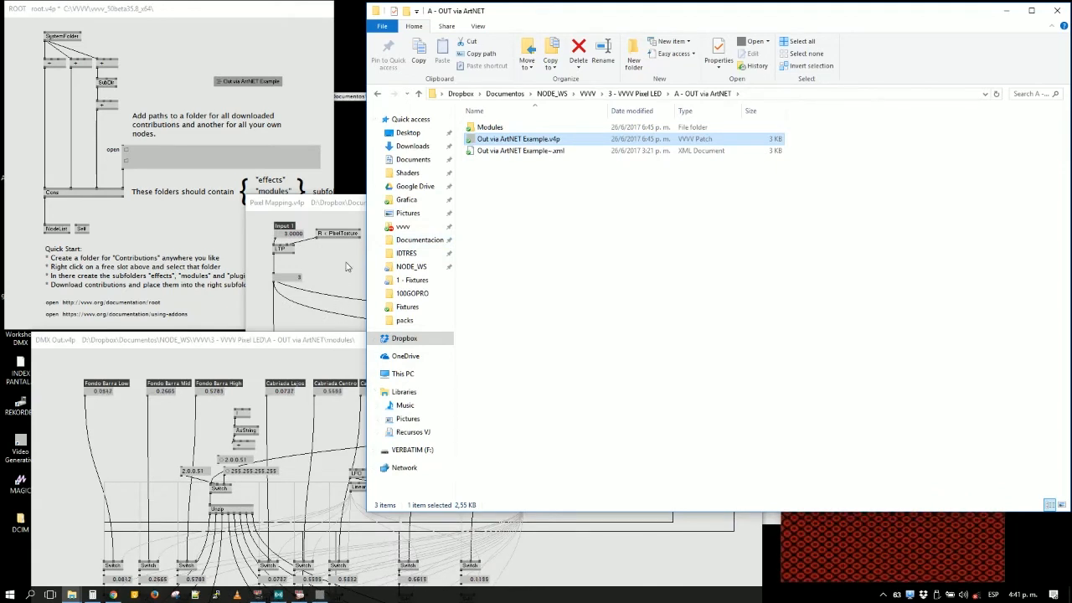
- Bring the Pixel Mapping patch forward, reposition and narrow it, and enlarge the Preview window to fill the space beside it
left_click(349, 277)
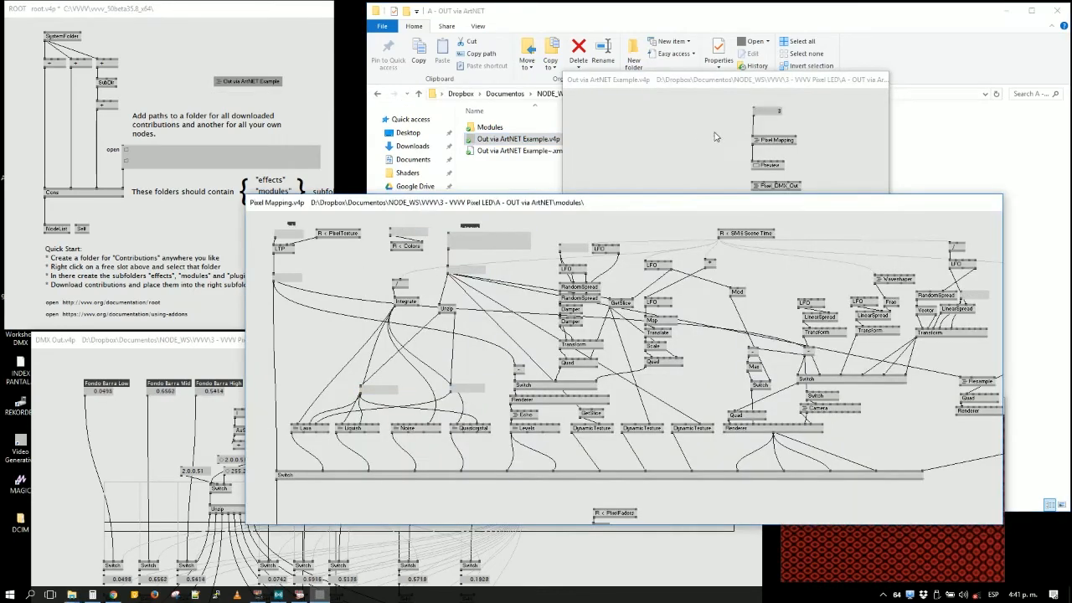
left_click(731, 200)
left_click_drag(533, 207, 323, 109)
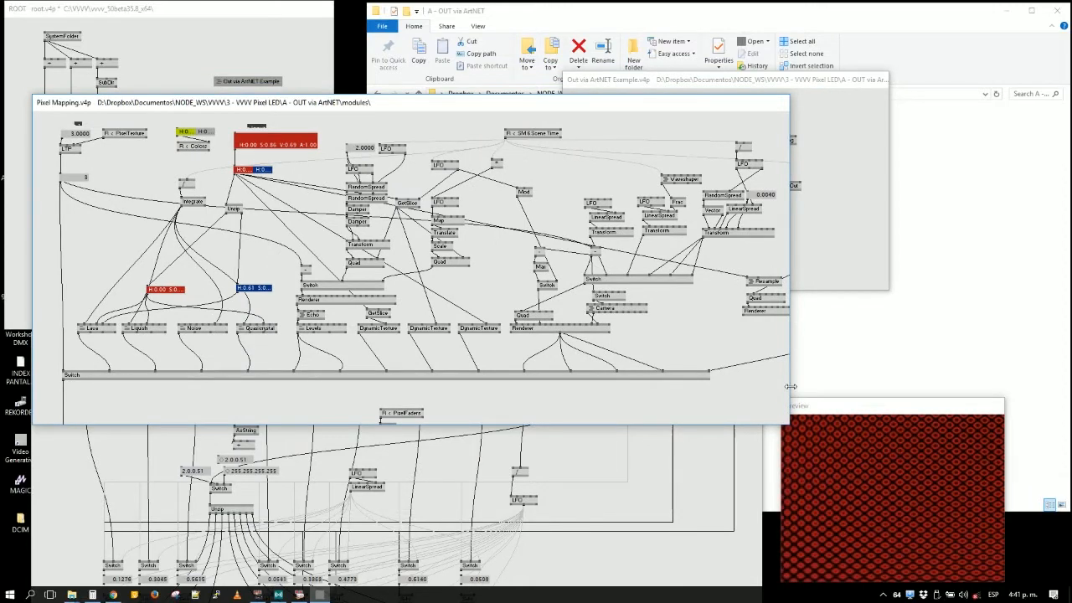
left_click_drag(791, 386, 765, 390)
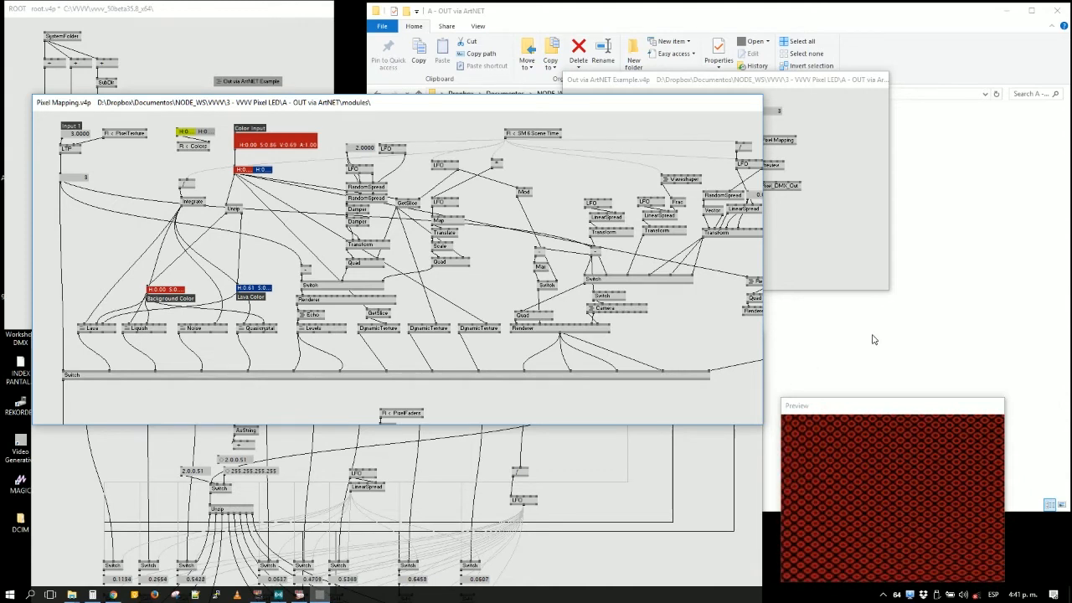
left_click_drag(841, 408, 767, 374)
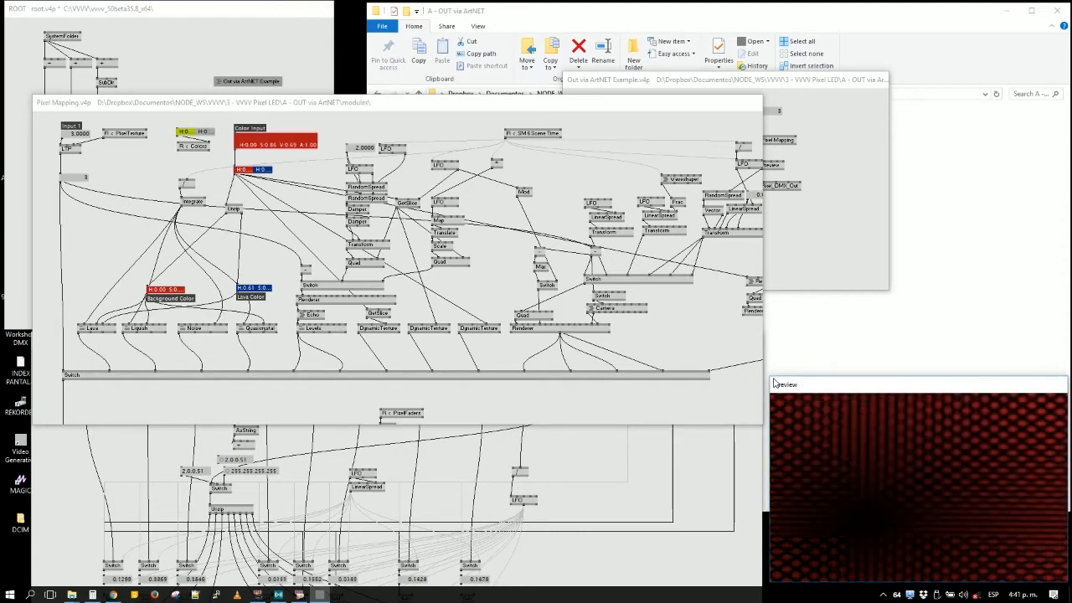
- Place the narrowed Out via ArtNET Example patch above Preview and shorten the Pixel Mapping window to uncover the DMX Out patch
left_click(786, 112)
left_click_drag(786, 111, 962, 106)
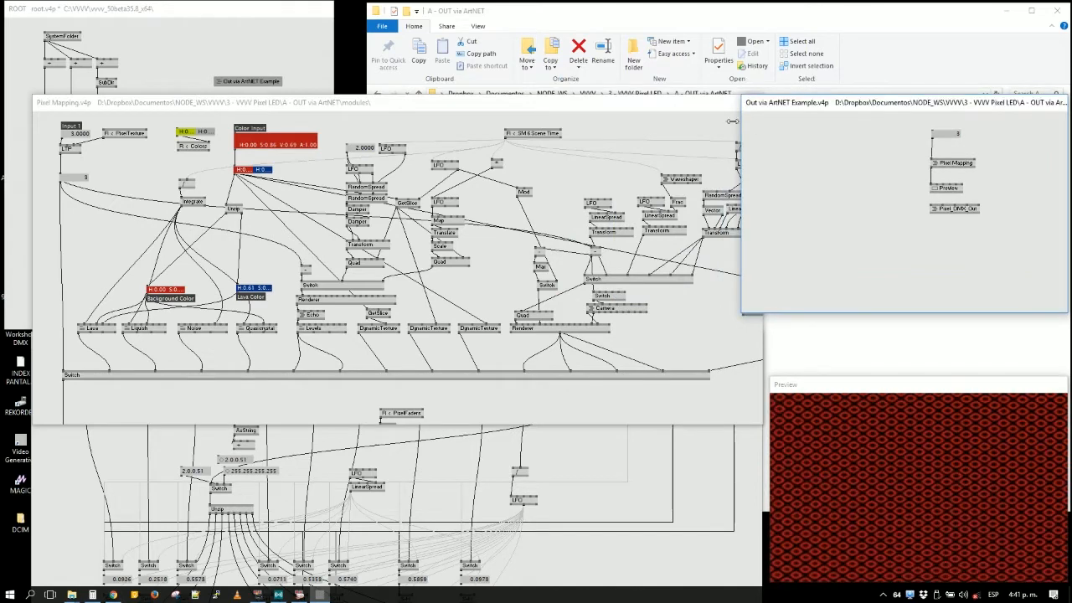
left_click_drag(742, 120, 769, 121)
left_click(715, 130)
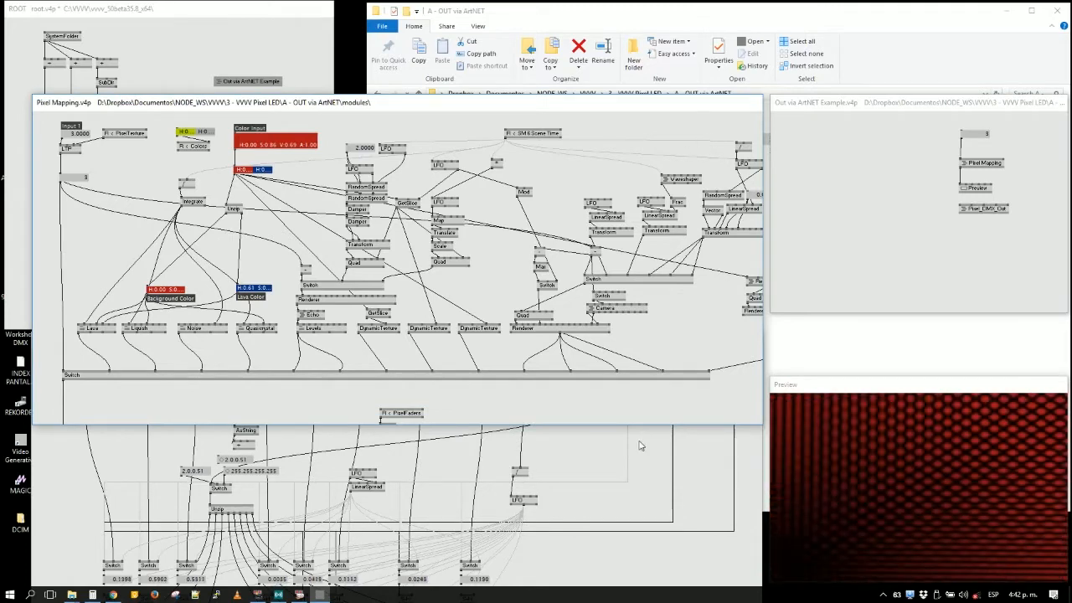
left_click_drag(712, 428, 723, 319)
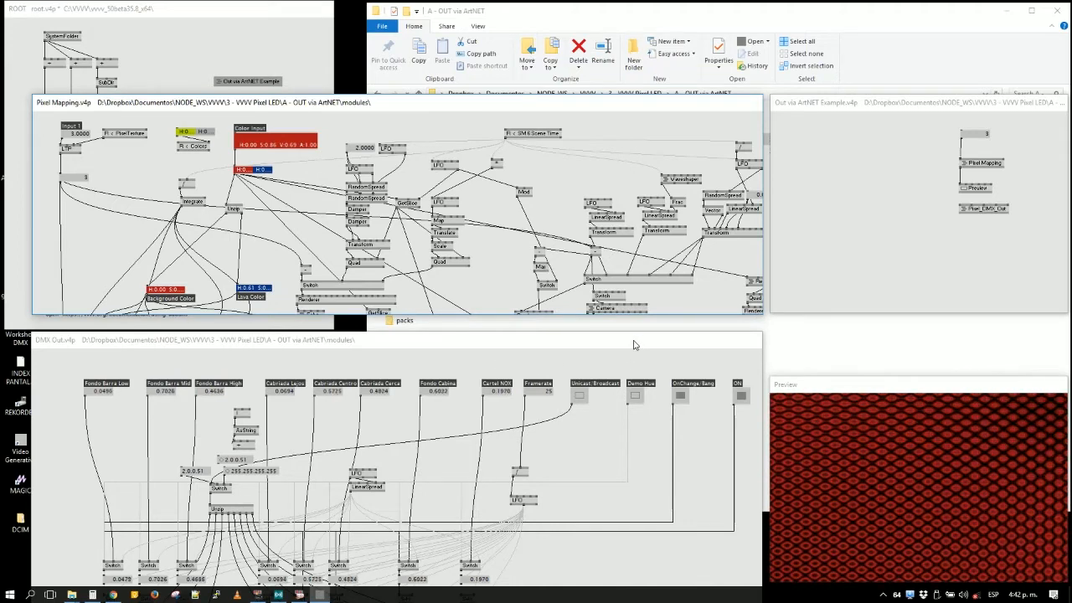
- Bring the root, Pixel Mapping and DMX Out patches forward in turn to view them
left_click(215, 48)
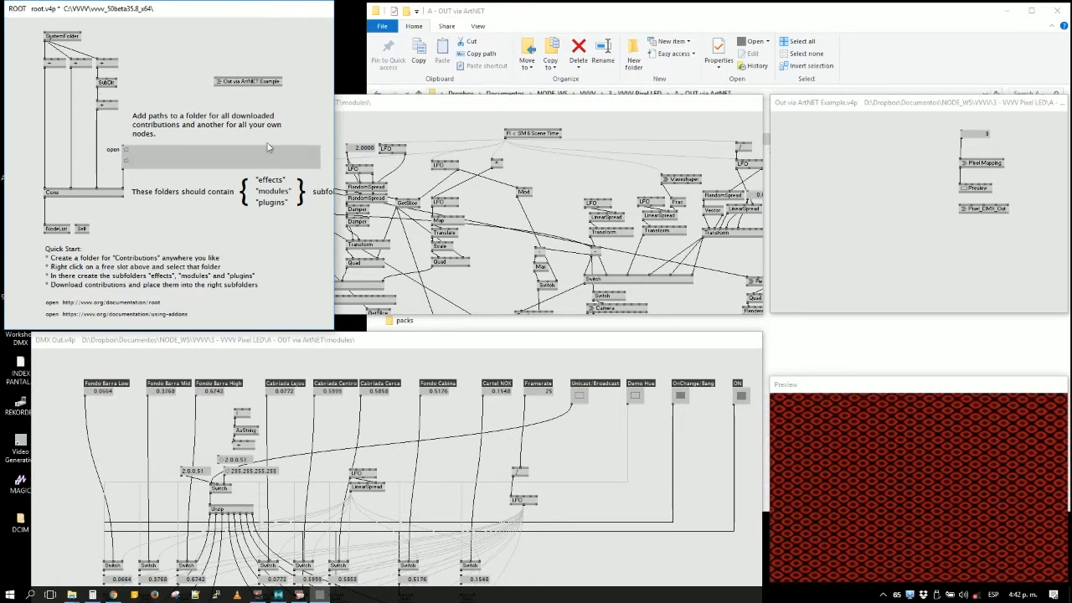
left_click(387, 101)
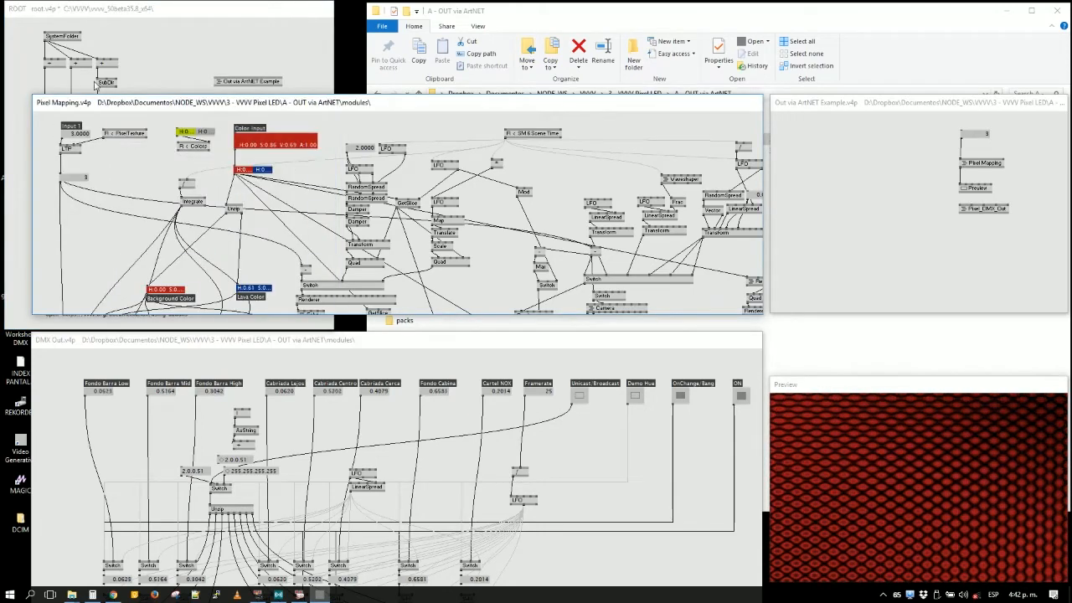
left_click(136, 59)
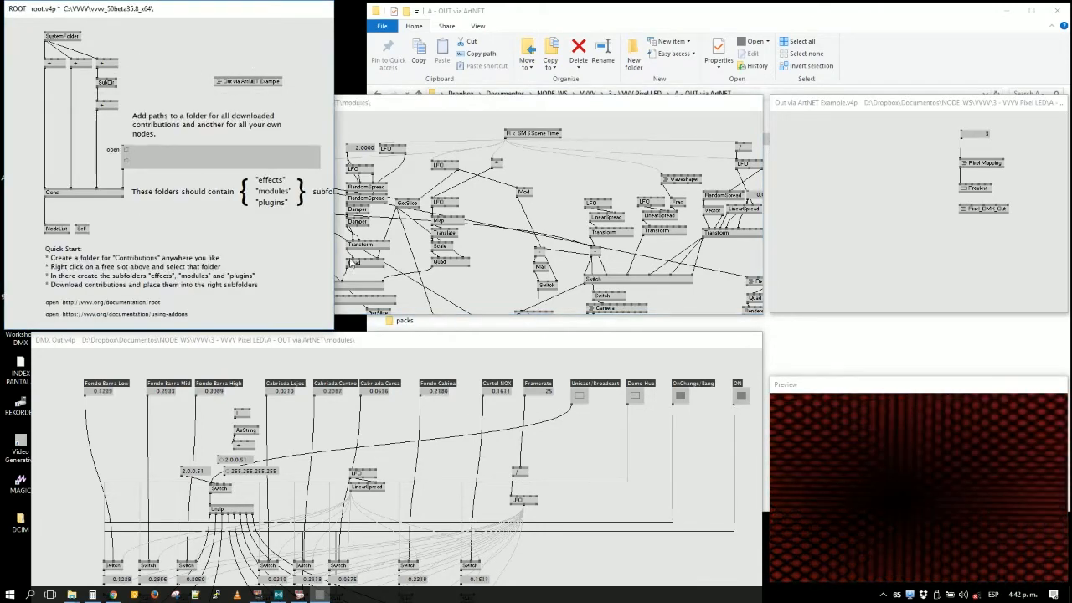
left_click(611, 446)
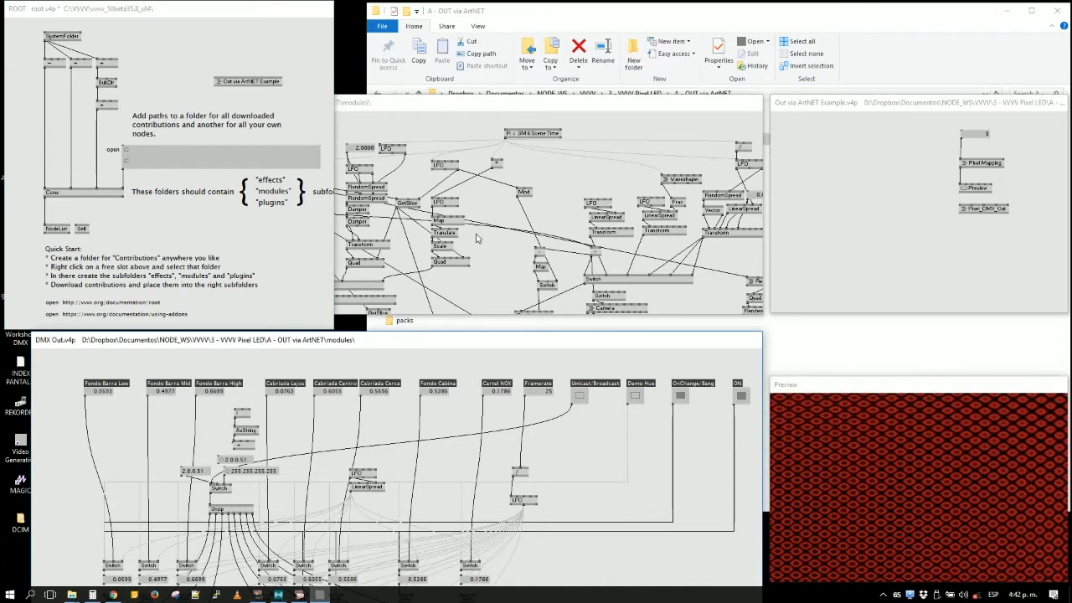
left_click(487, 290)
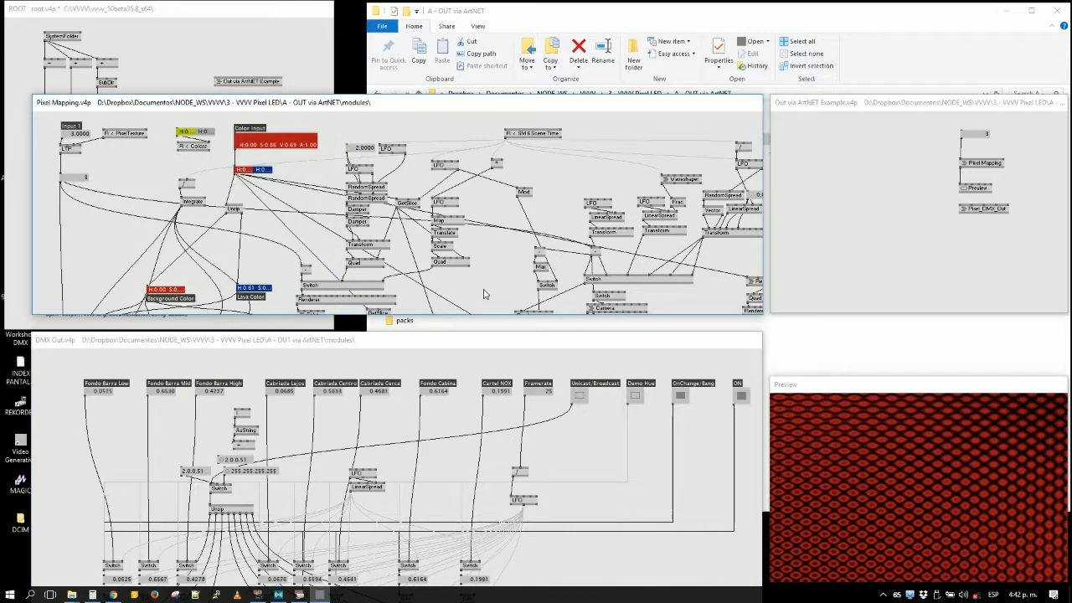
- Switch to Chrome, maximize its window, and turn on the computer's Wi-Fi
mouse_move(114, 594)
left_click(122, 567)
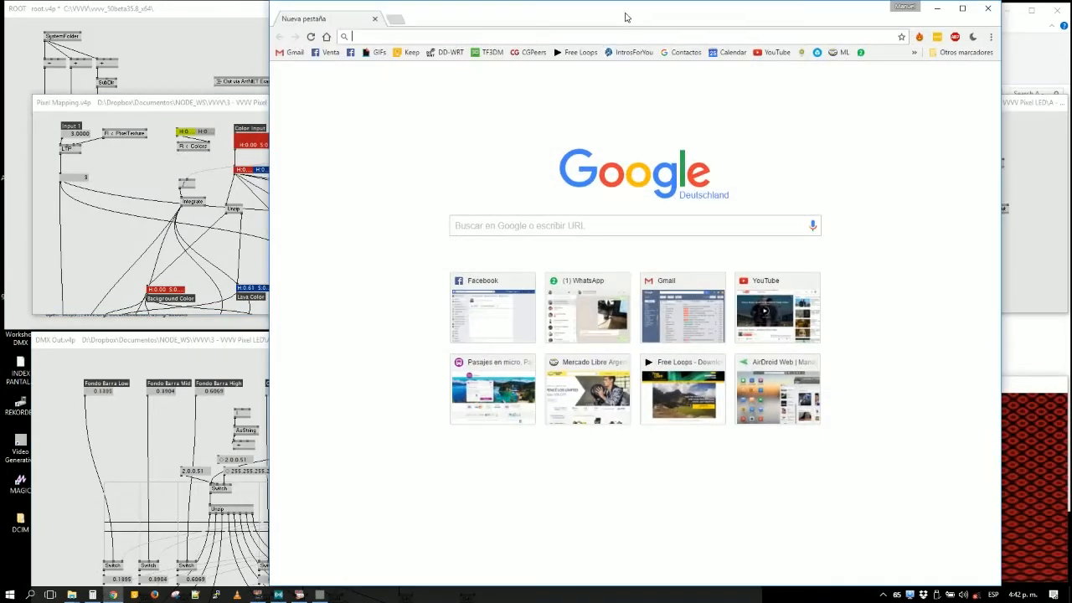
left_click_drag(625, 17, 508, 3)
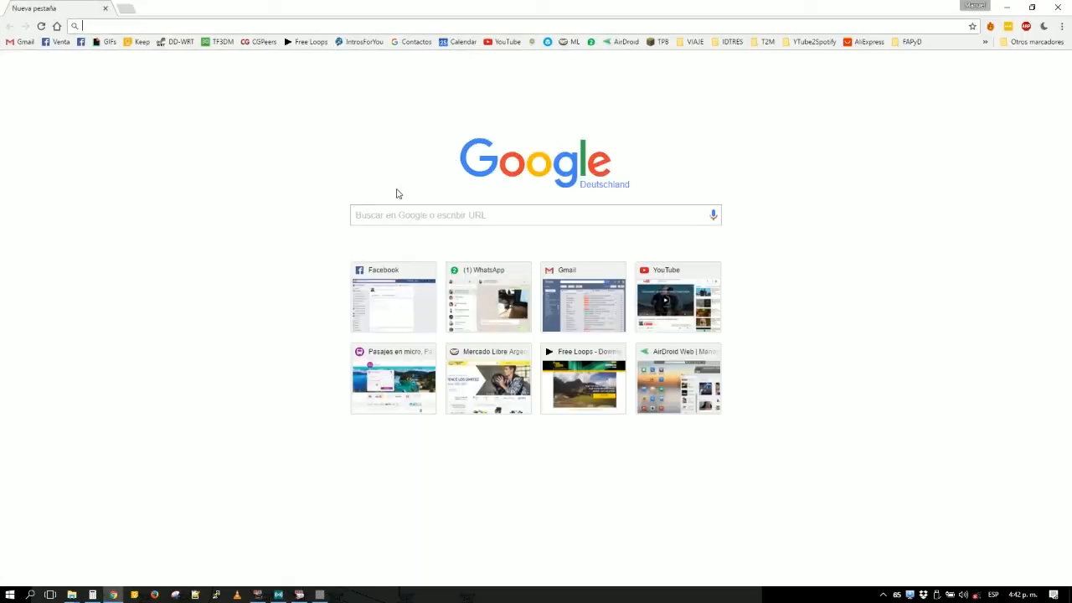
left_click(977, 597)
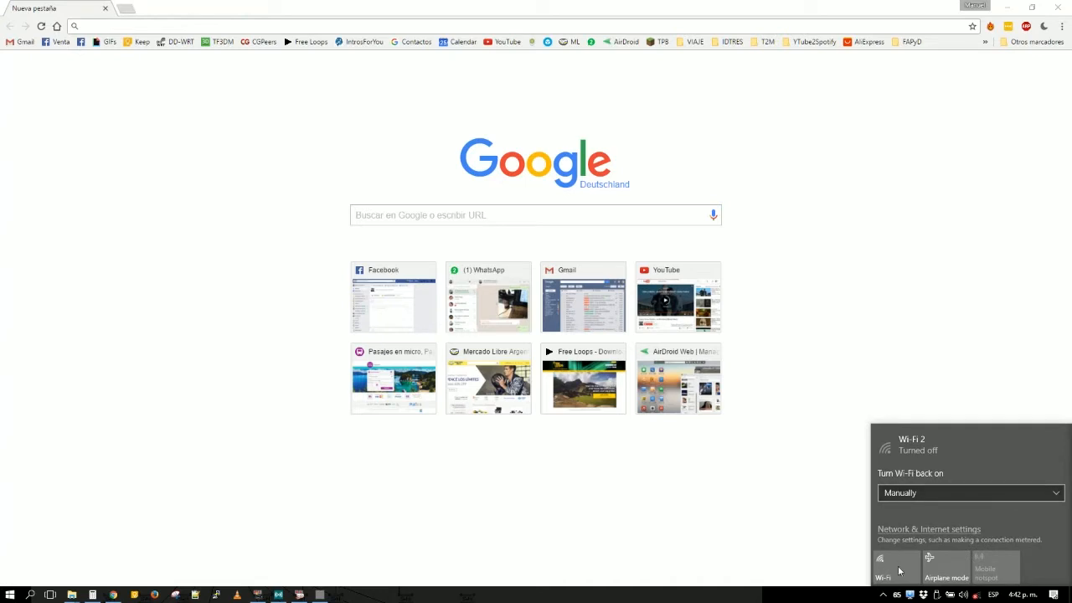
left_click(901, 570)
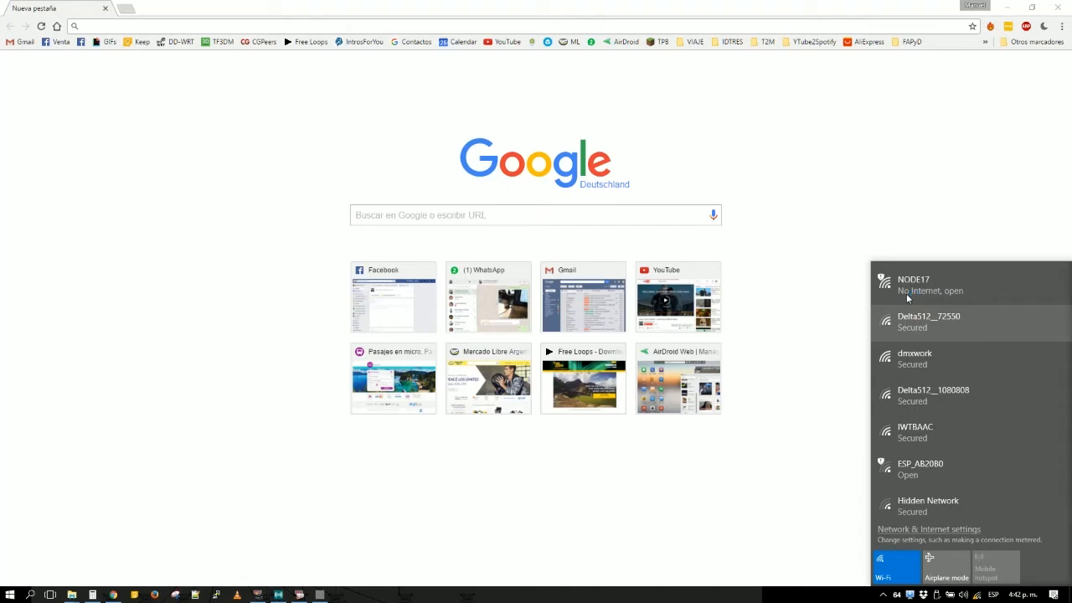
- Search the web for ws2811
left_click(181, 26)
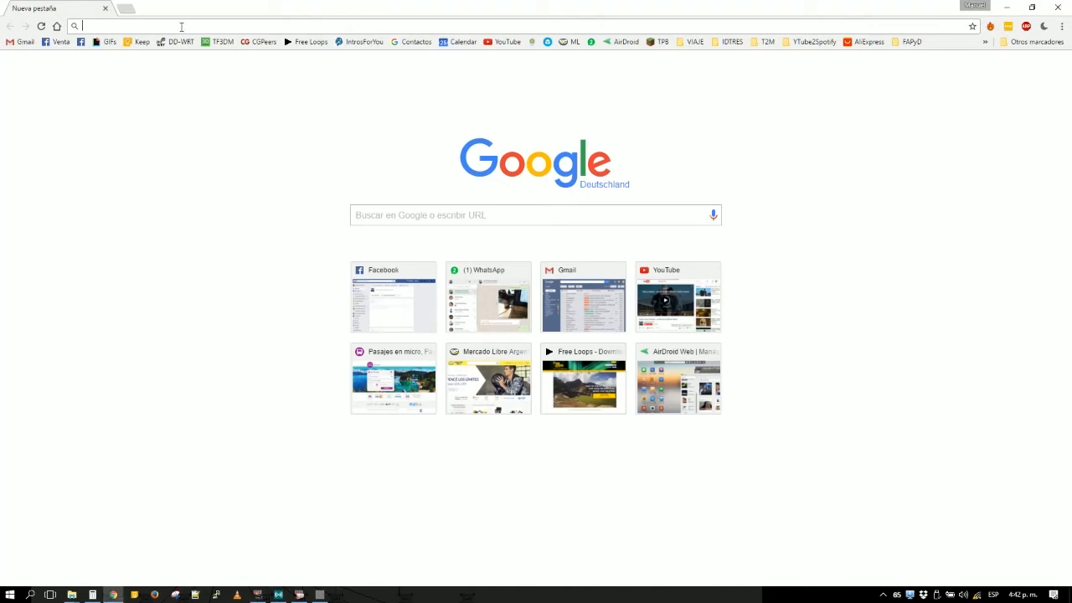
type("ws2811")
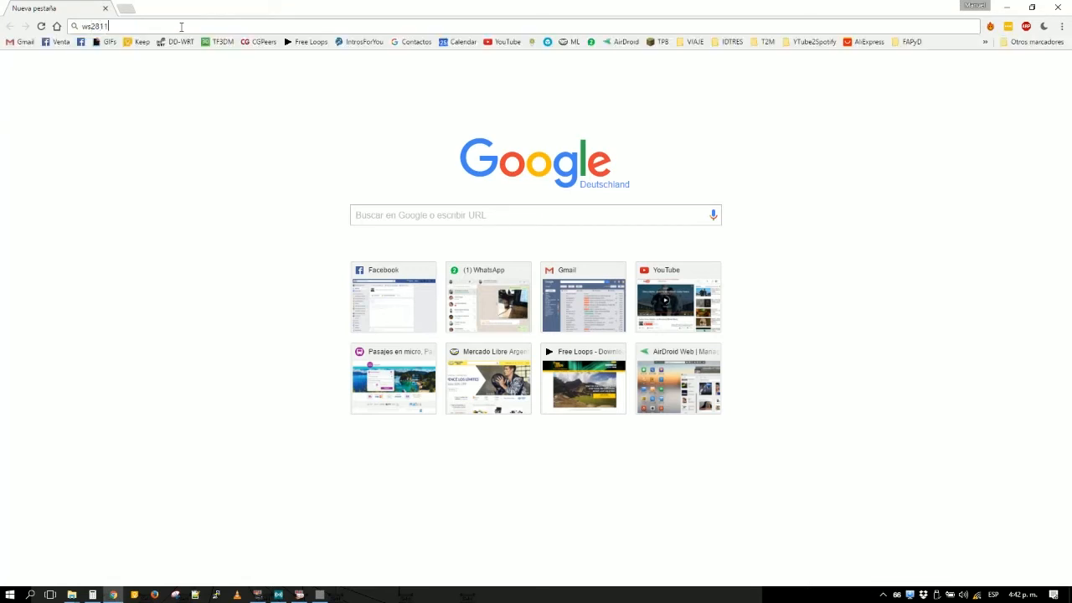
key("Return")
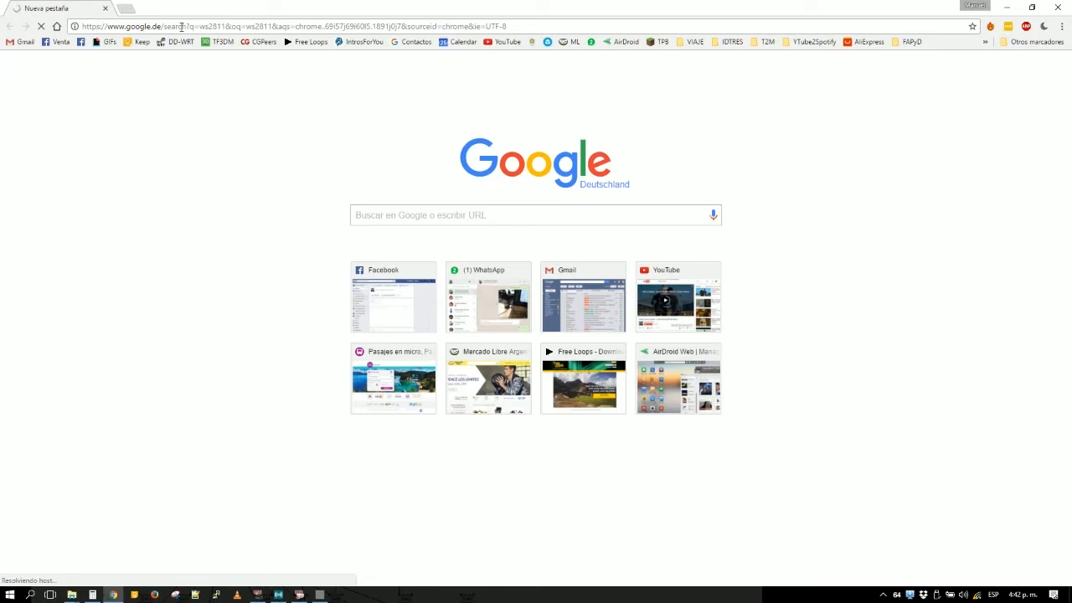
- Check the NODE17 network's connection options in the Wi-Fi network list, then return to the browser page
left_click(977, 595)
left_click(977, 288)
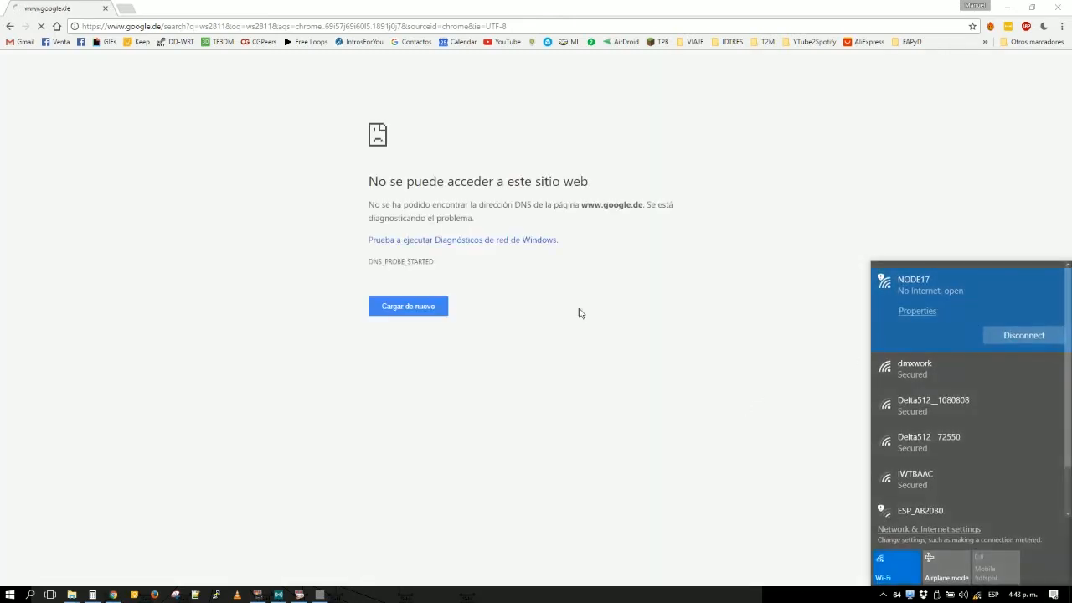
left_click(343, 229)
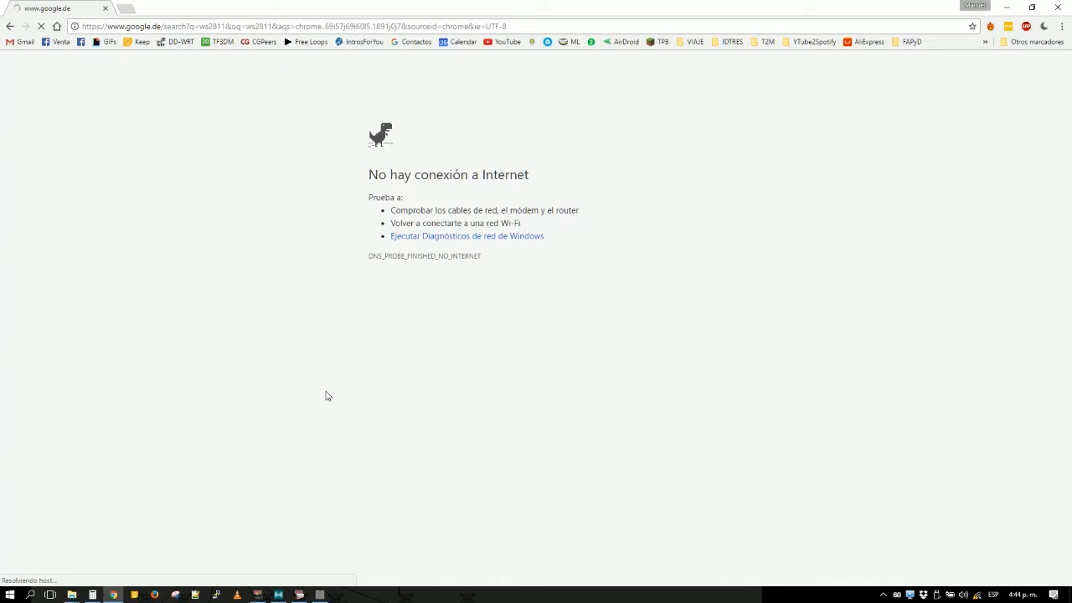
- Start connecting the computer to the Delta512__72550 Wi-Fi network, up to its security key request
left_click(978, 595)
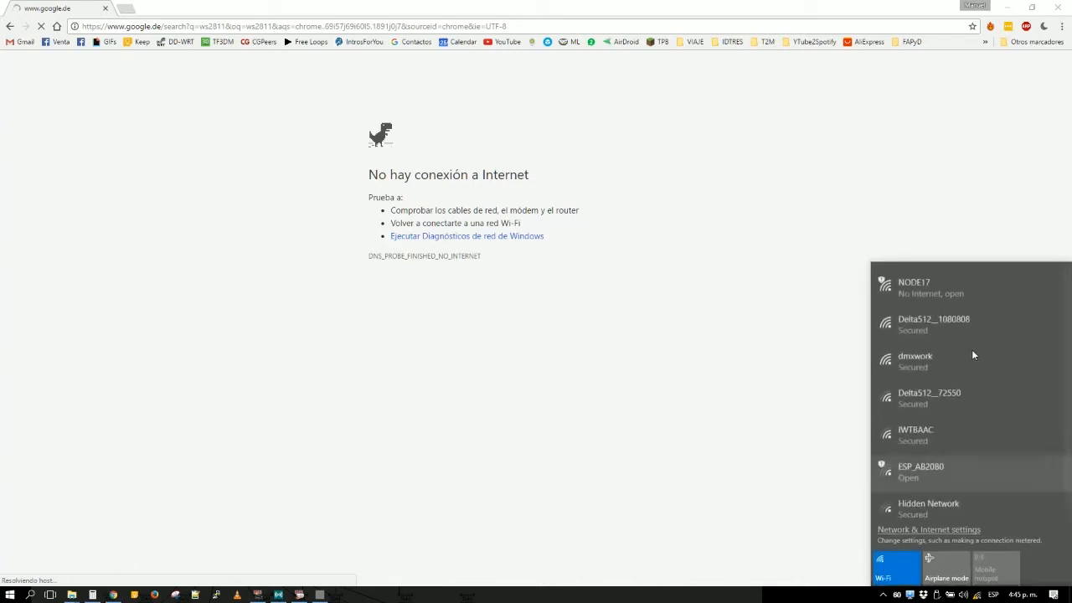
left_click(965, 397)
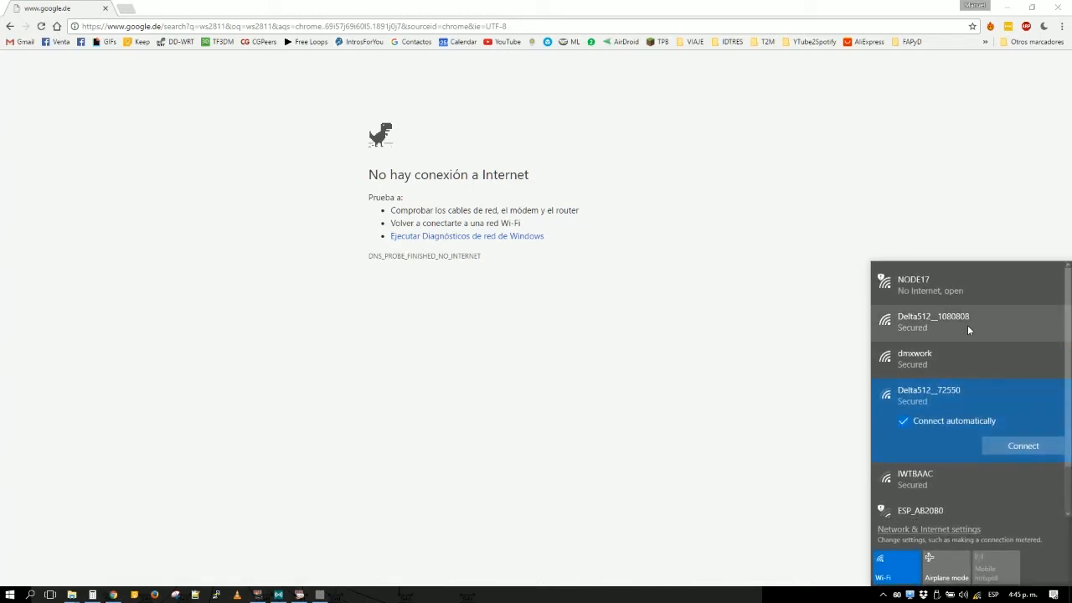
left_click(1017, 446)
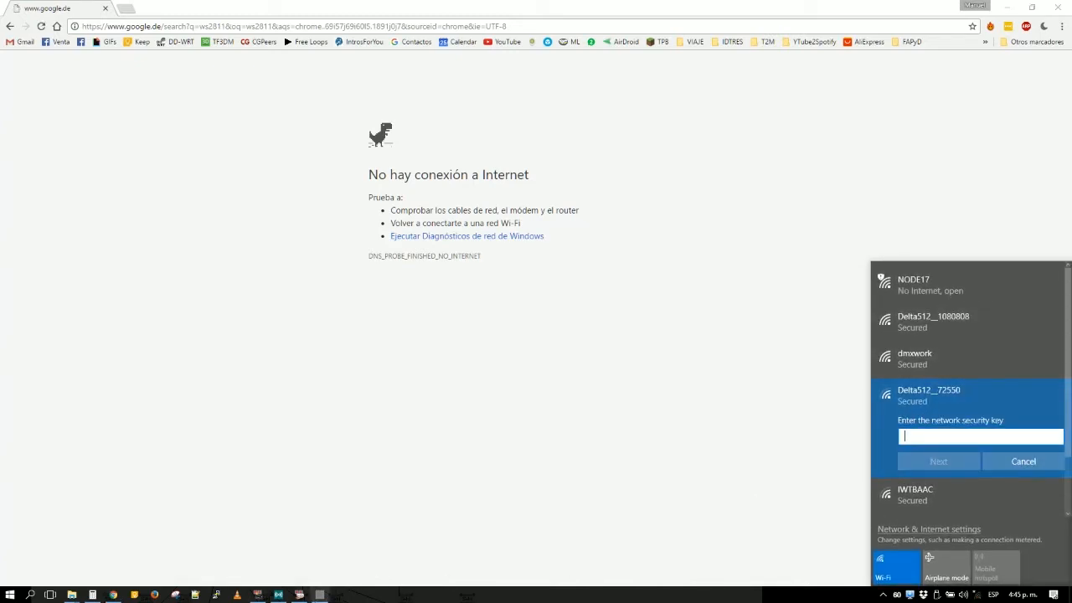
- Switch to vvvv, create a new empty patch, and close the Out via ArtNET Example patch together with its modules
left_click(319, 595)
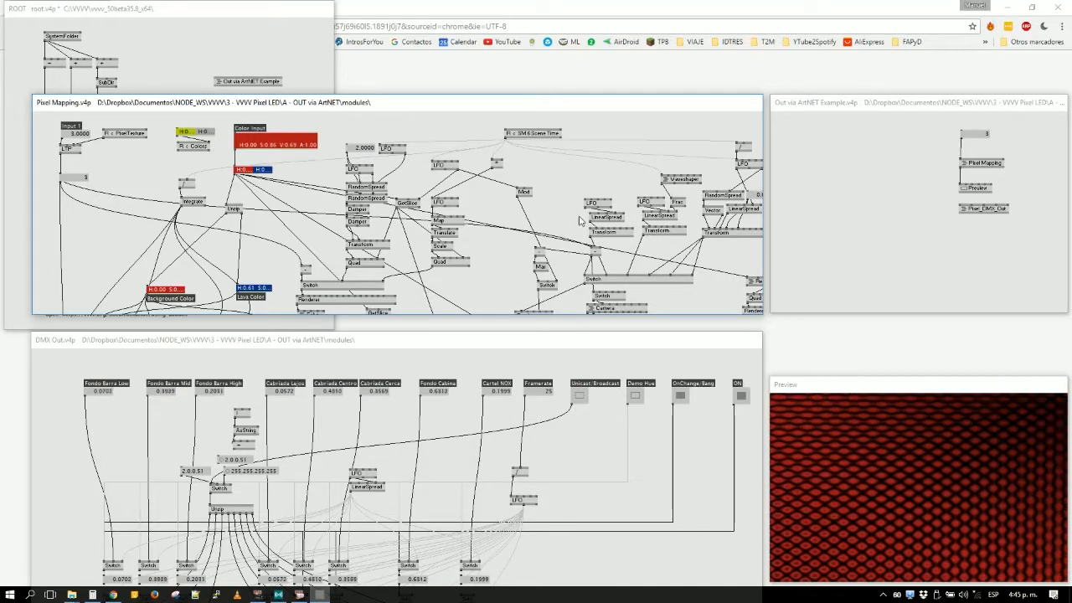
key("ctrl+p")
left_click(254, 104)
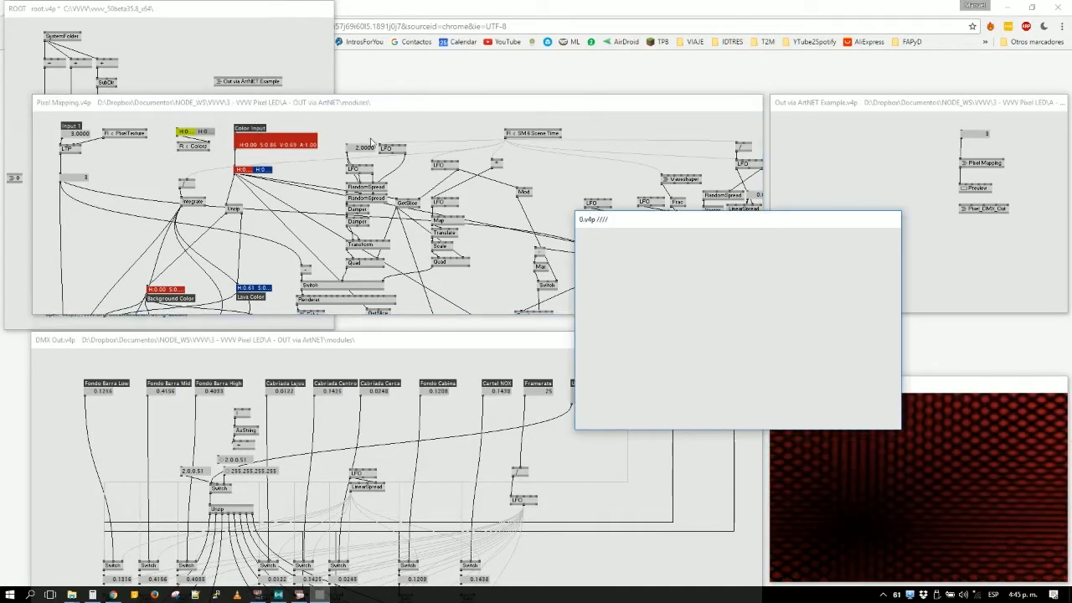
key("ctrl+w")
key("alt+F4")
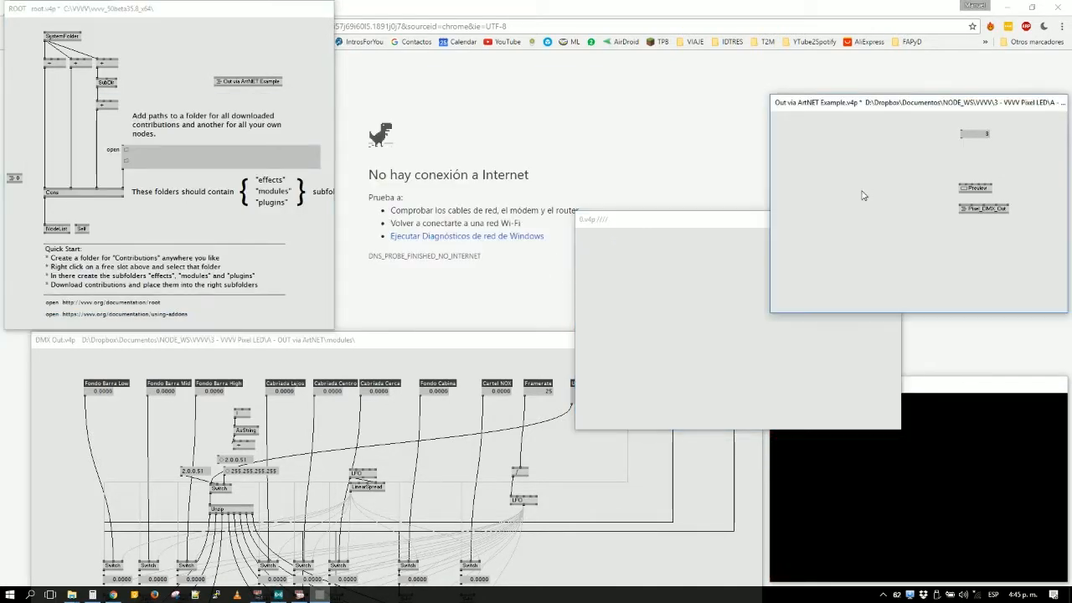
left_click(605, 318)
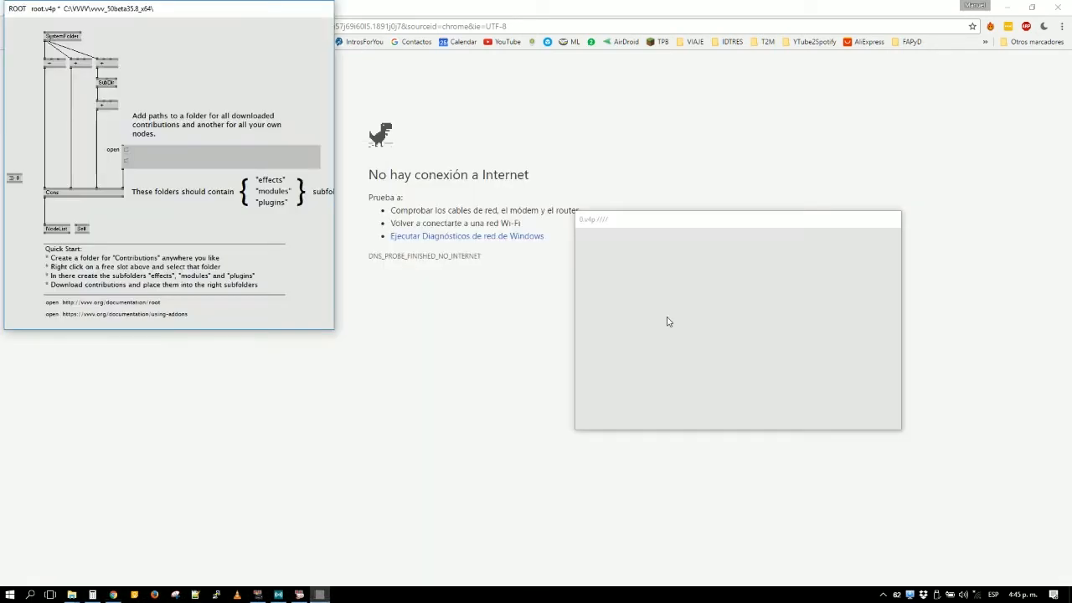
- Add a DMX (Network Artnet Sender) node to the new patch
double_click(668, 318)
type("dmx")
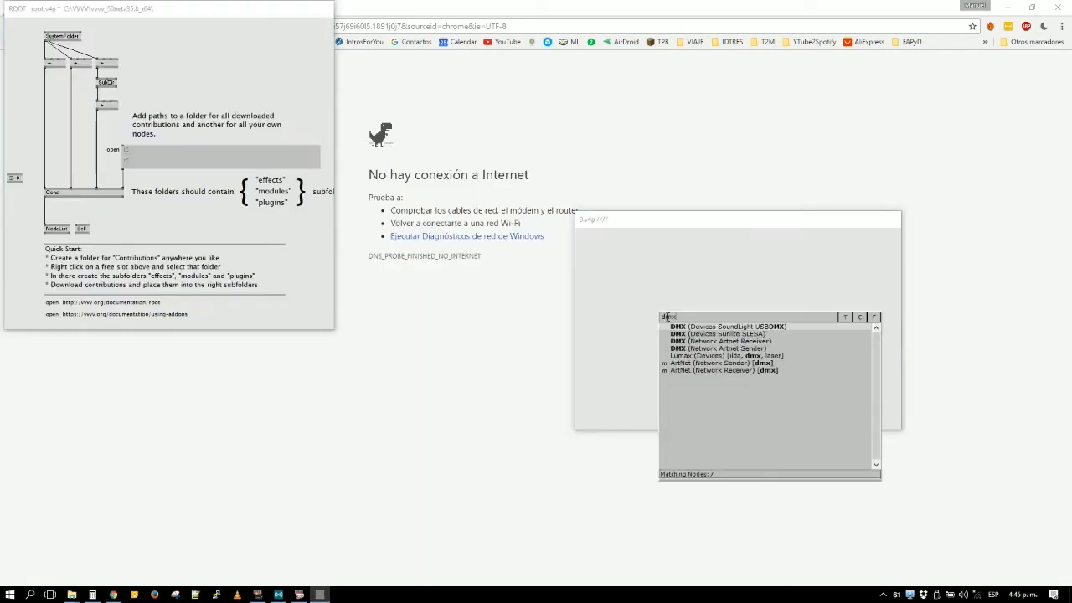
left_click(730, 349)
- Connect a toggle to the DMX node's Do Send input and a string box with an address beginning 2.0.0 to its last input
left_click(670, 309)
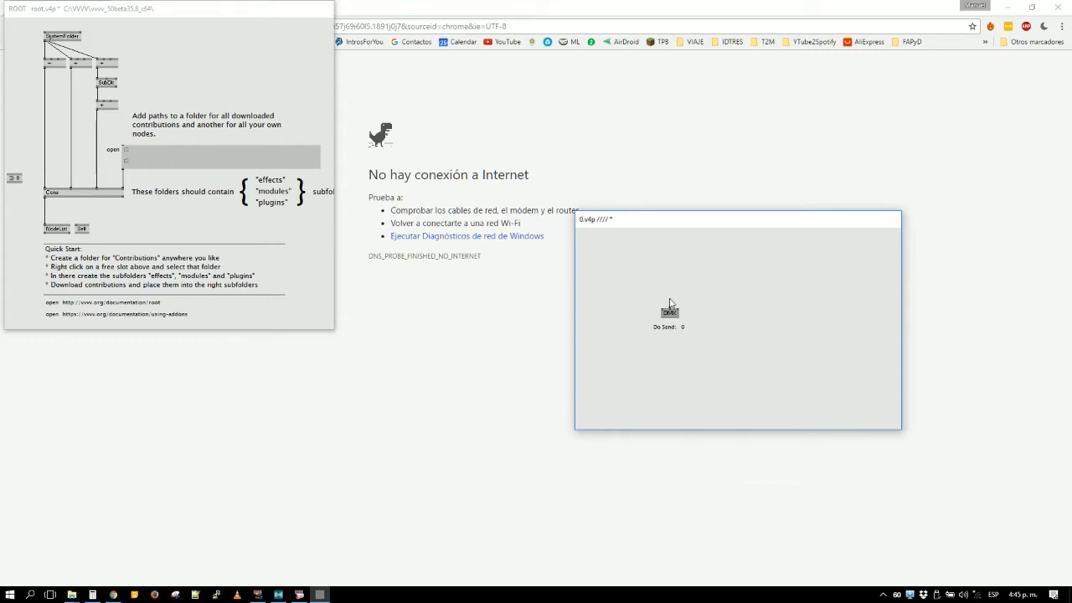
middle_click(671, 289)
left_click(679, 309)
middle_click(699, 295)
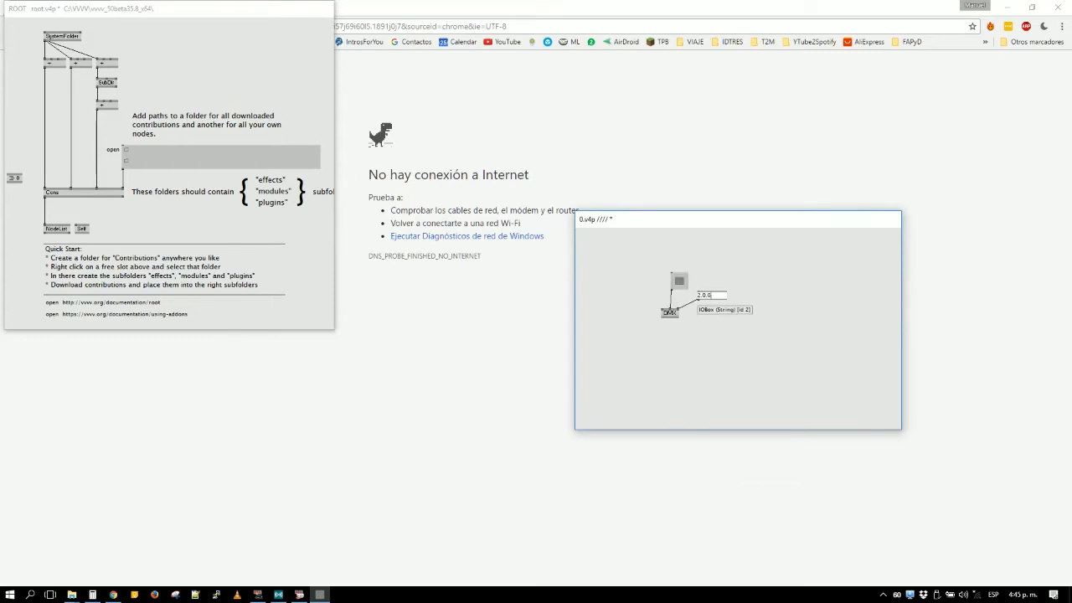
key("Return")
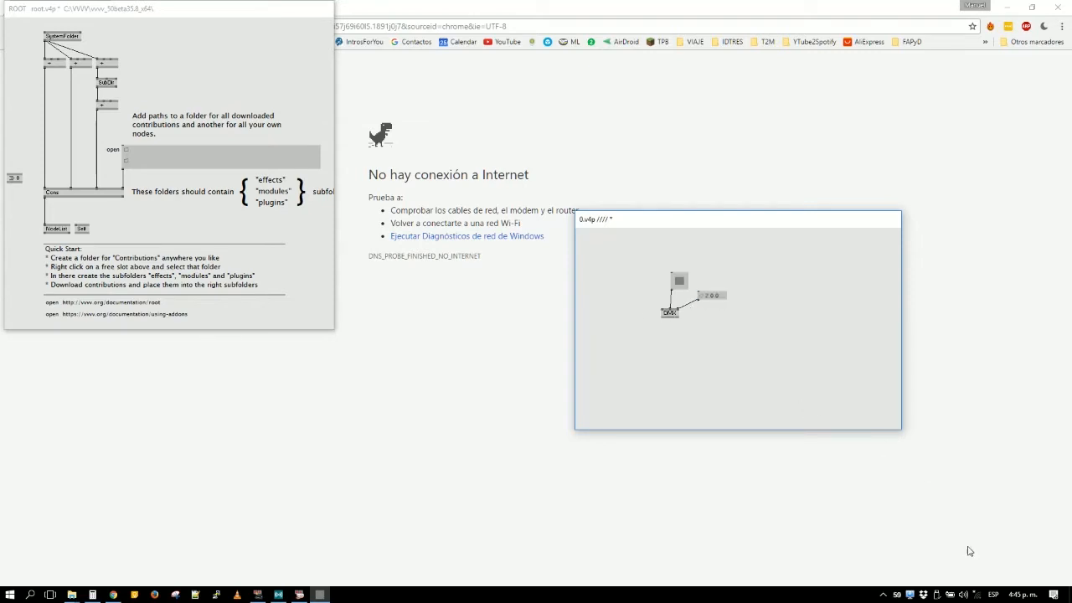
- Enter the network security key for Delta512__72550, confirm the connection, and return to the new patch
left_click(979, 598)
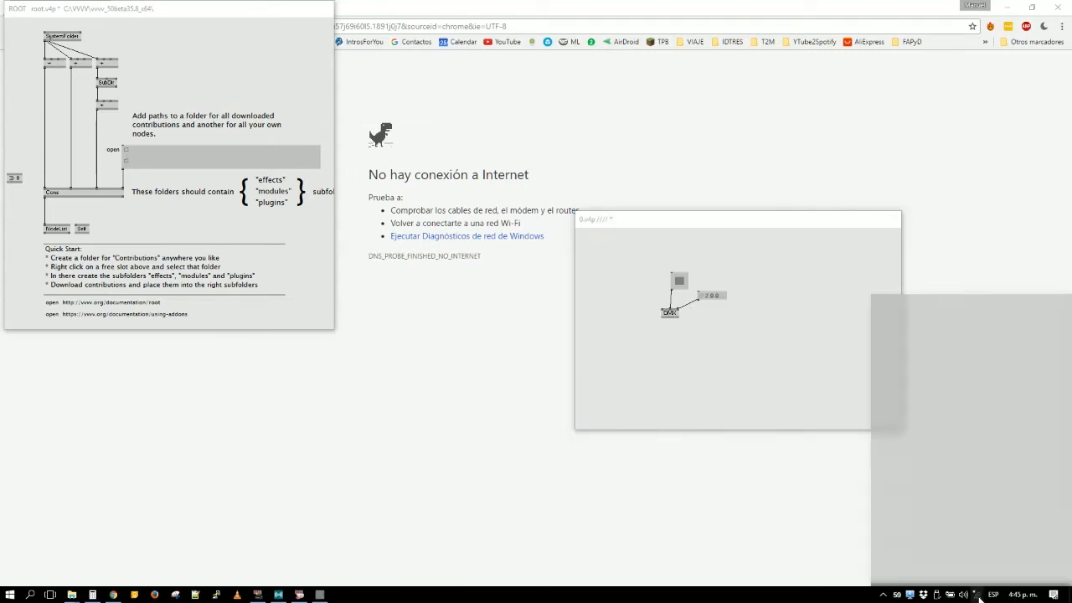
type("******")
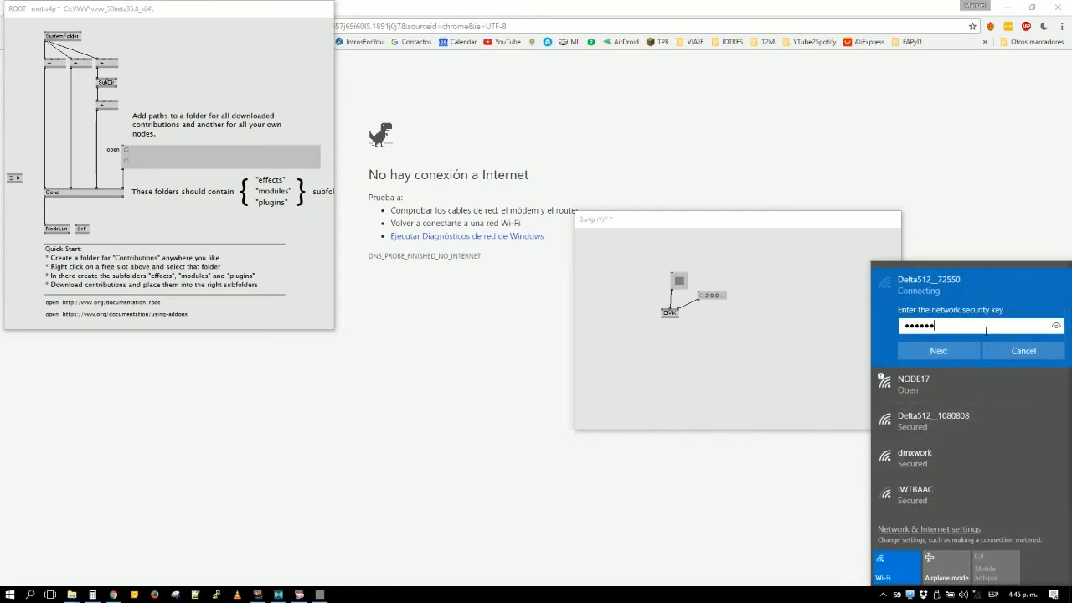
type("*****")
key("Return")
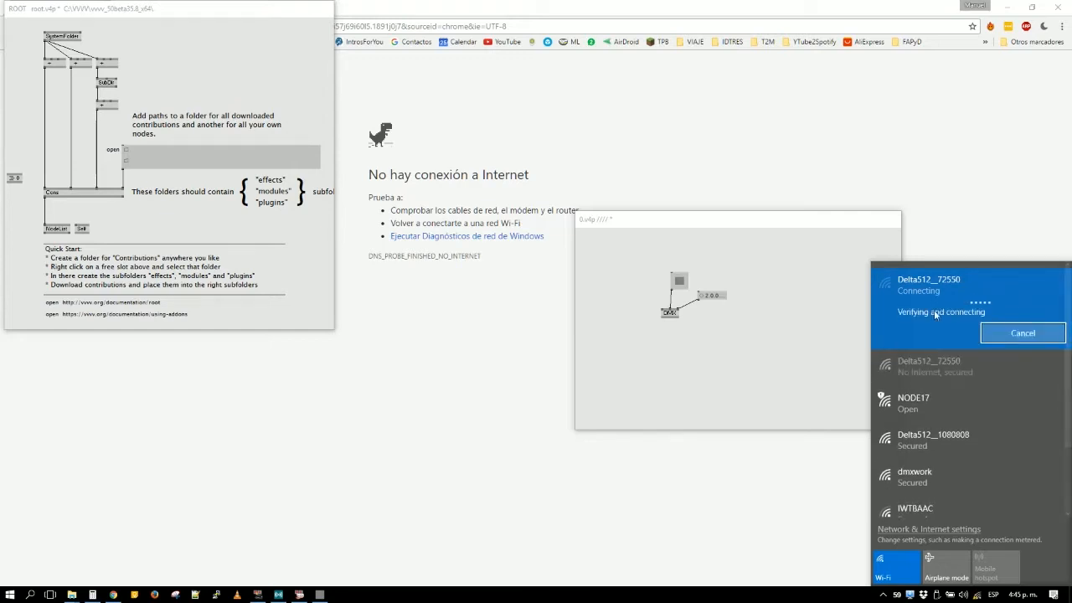
mouse_move(664, 309)
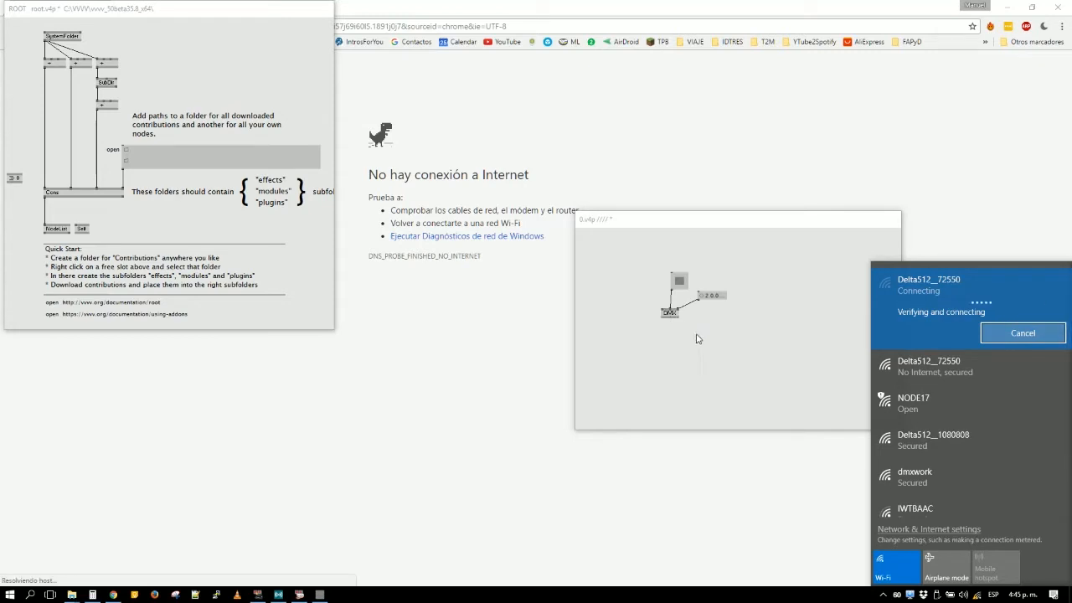
left_click(727, 377)
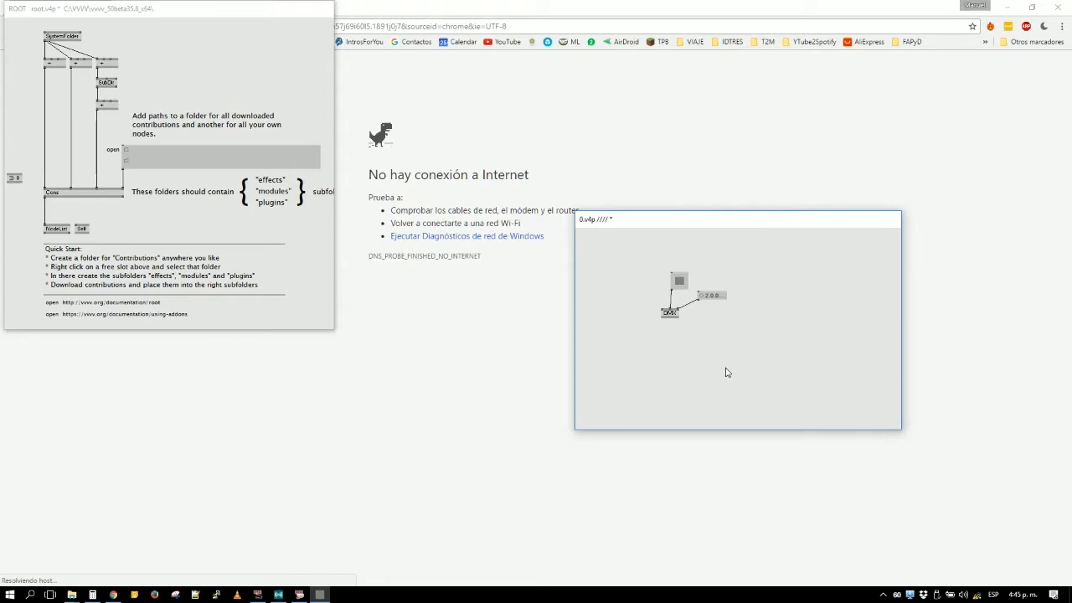
- Check the connection status of Delta512__72550 in the Wi-Fi network list
left_click(977, 596)
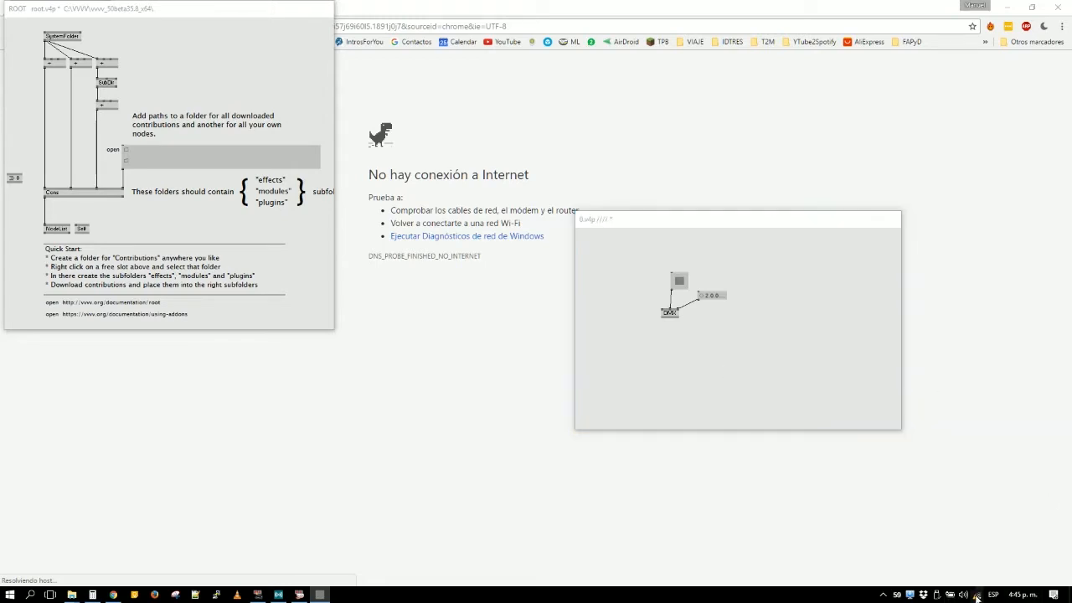
left_click(917, 364)
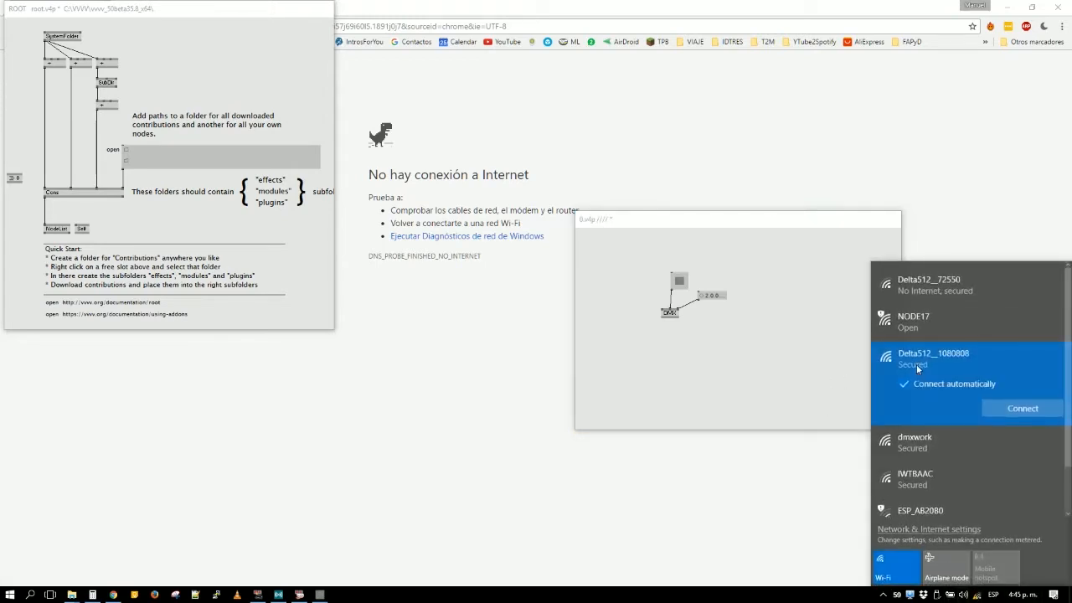
left_click(970, 293)
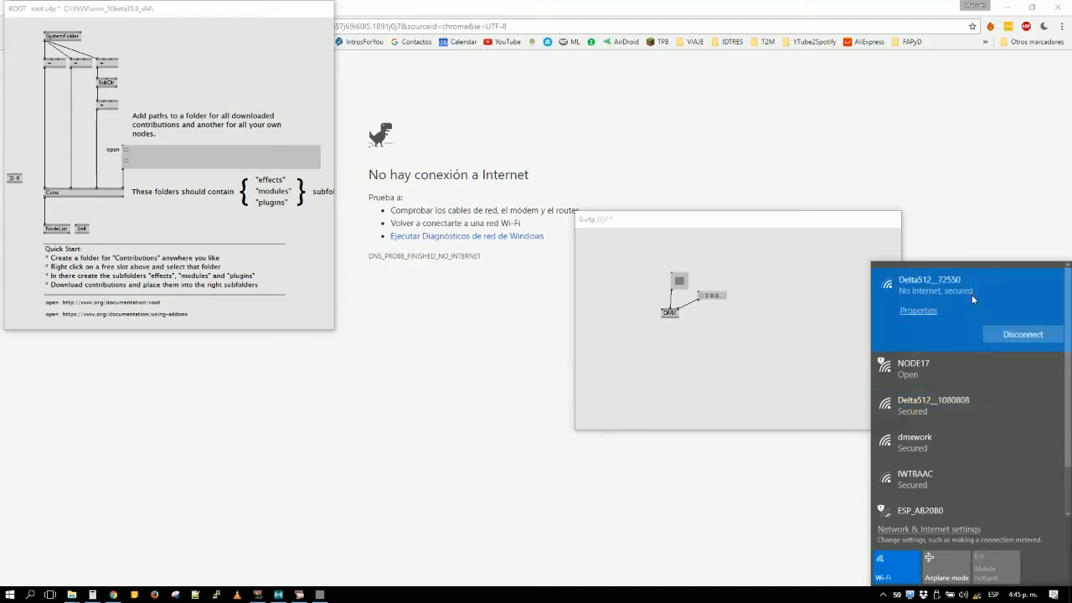
- Return to the new patch and inspect the toggle and address string feeding the DMX node
left_click(674, 278)
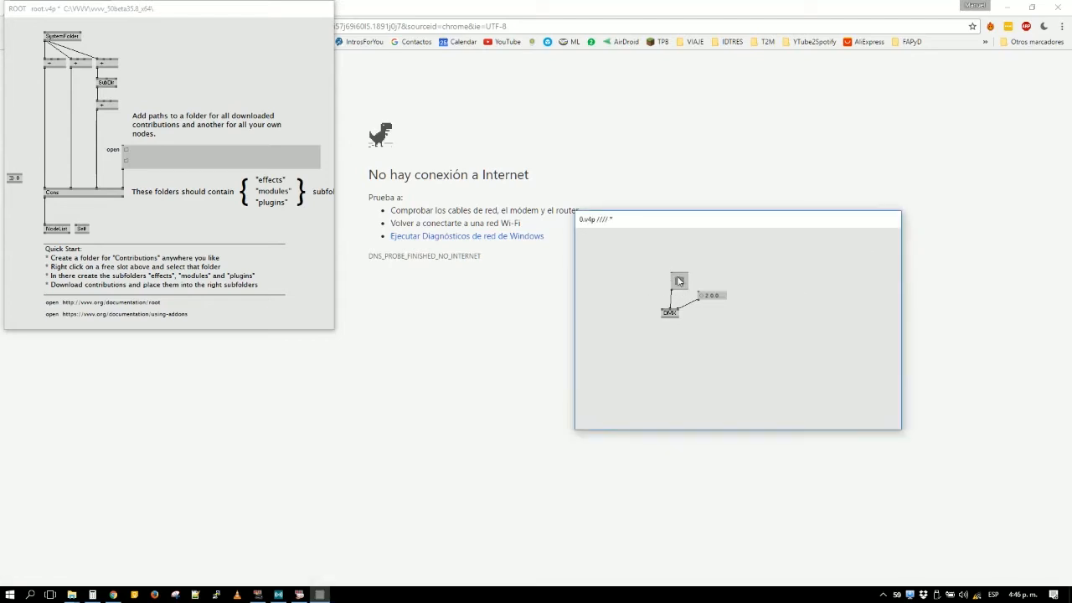
double_click(707, 295)
left_click(724, 337)
- Open a Command Prompt and list the computer's network configuration with ipconfig
key("alt+Tab")
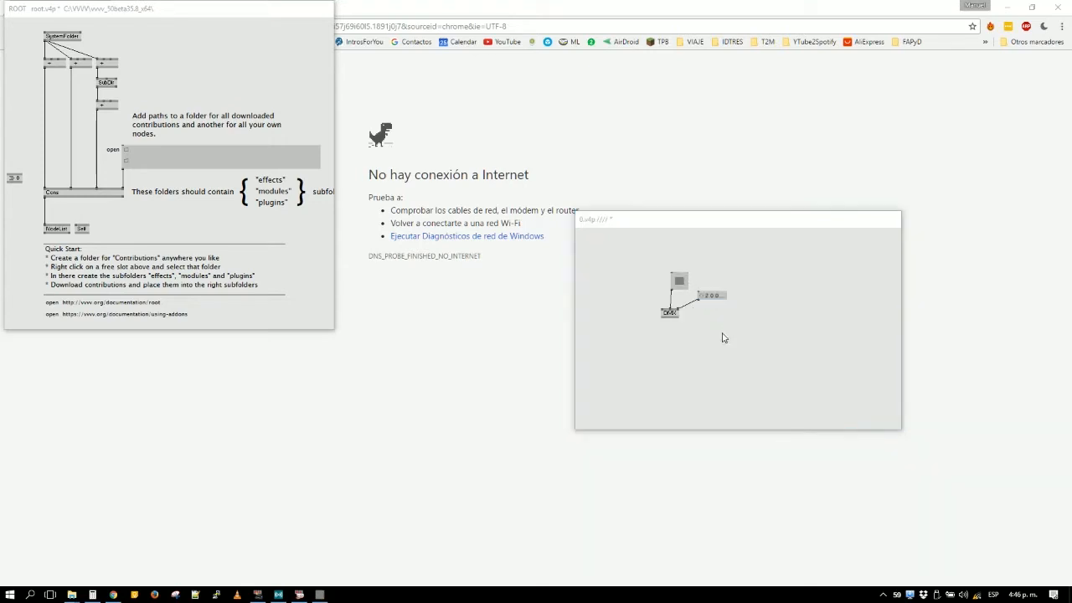
key("super+r")
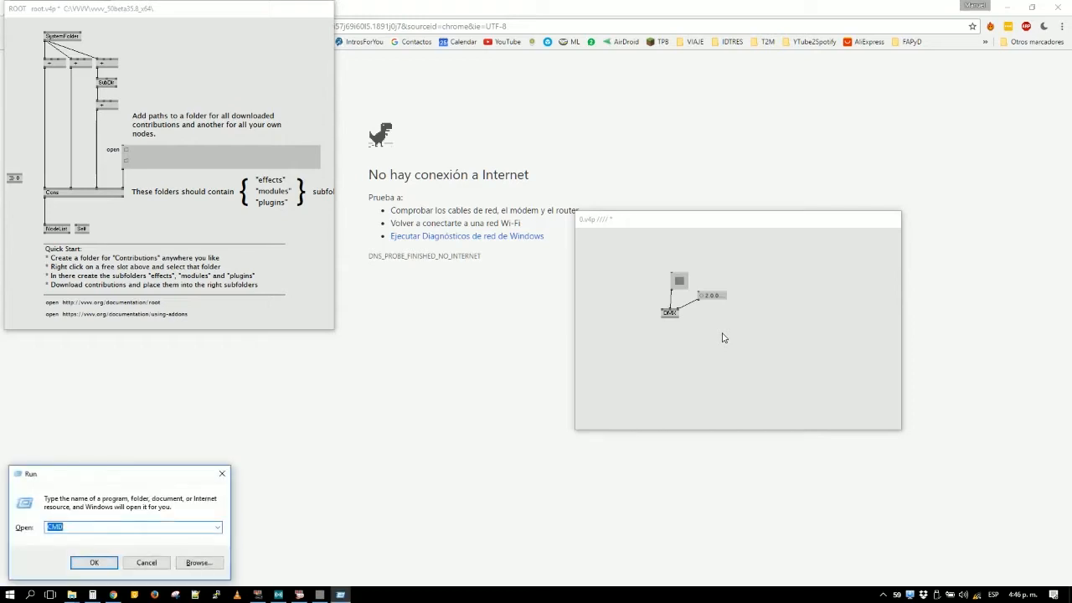
key("Return")
type("ipcp")
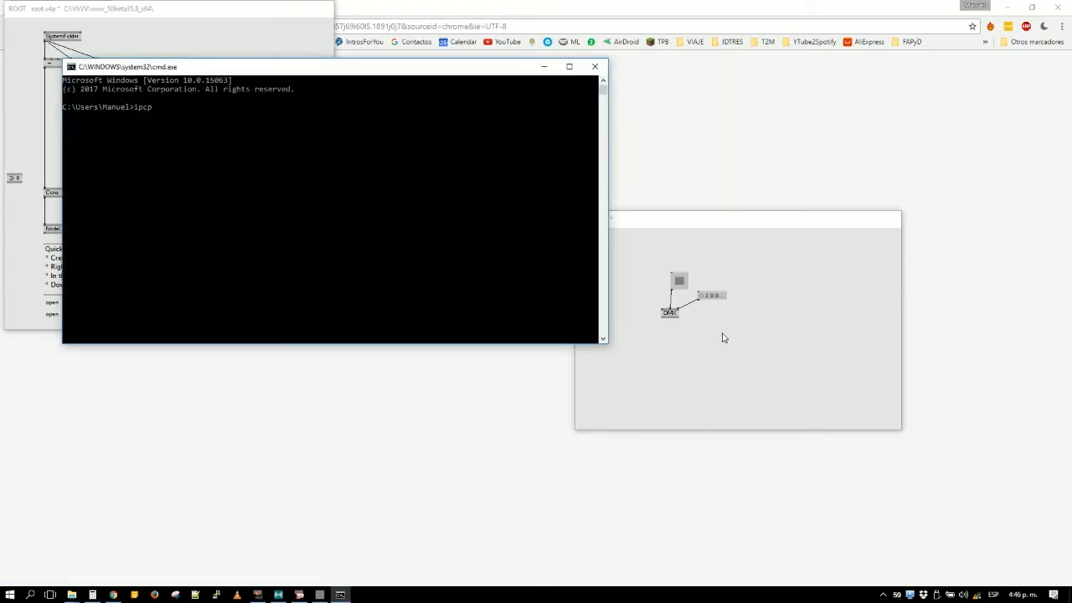
key("BackSpace")
type("onfig")
key("Return")
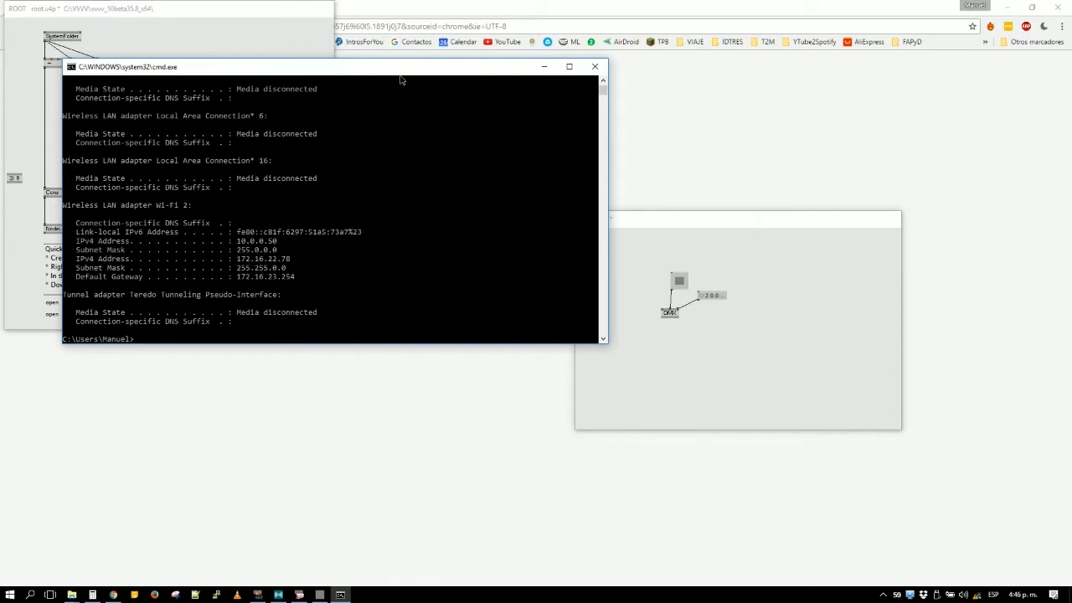
- Move the Command Prompt window clear of the root patch and examine the Wi-Fi 2 adapter's IP addresses and subnet masks
left_click_drag(401, 78, 459, 128)
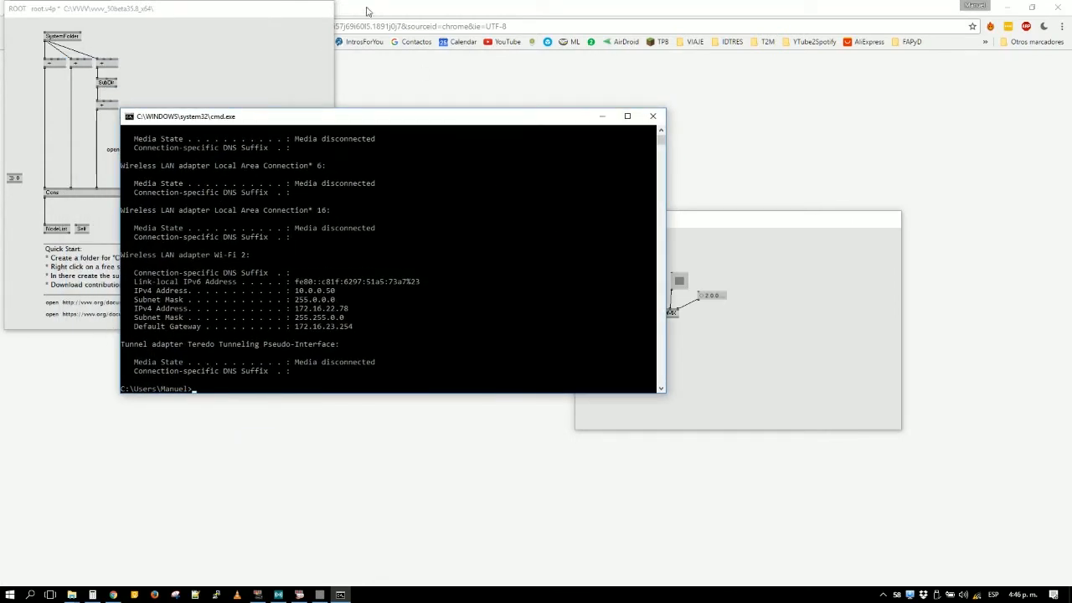
left_click(422, 263)
scroll(438, 263, "up", 4)
scroll(438, 257, "down", 4)
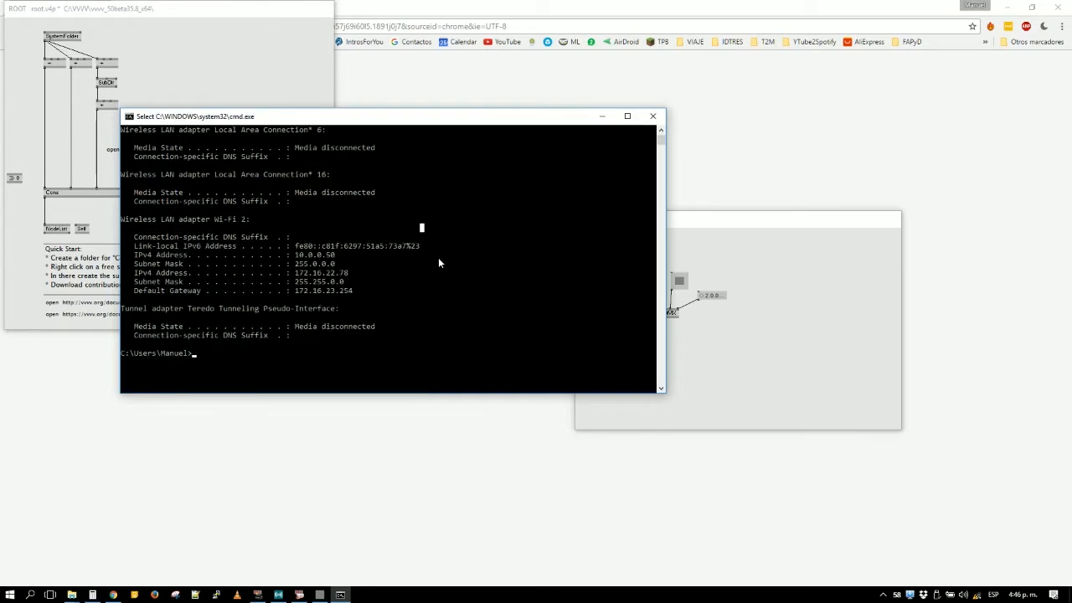
key("Escape")
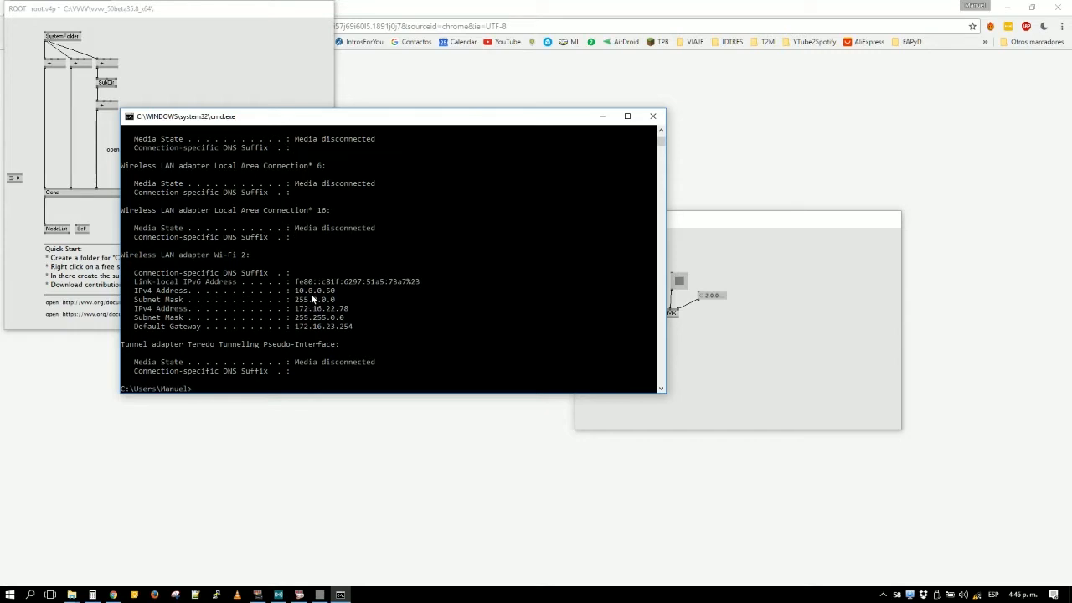
- Switch to Chrome and reload the ws2811 search page
key("super")
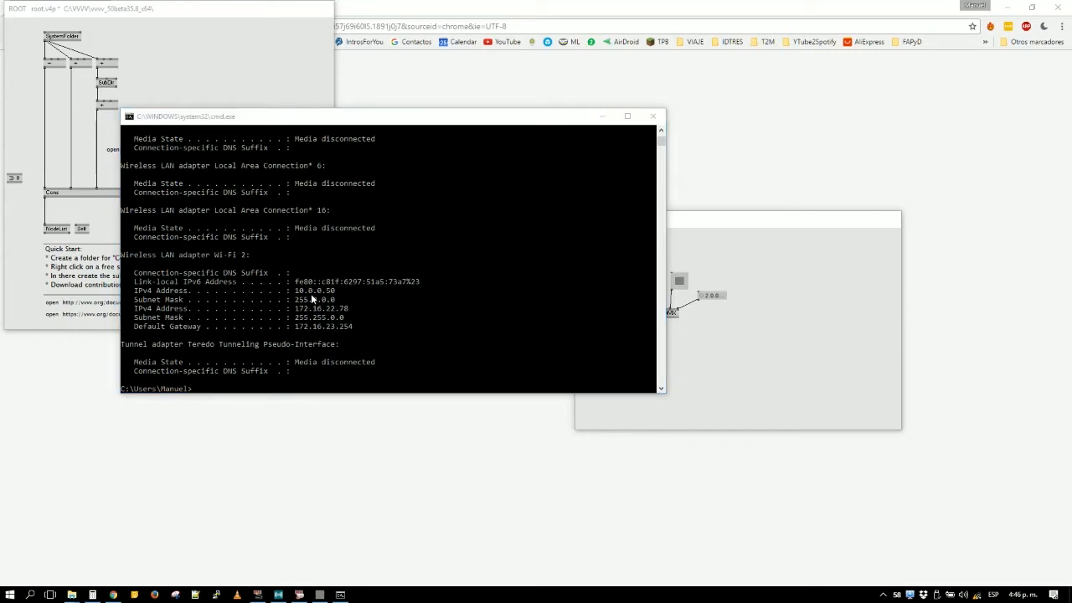
left_click(599, 474)
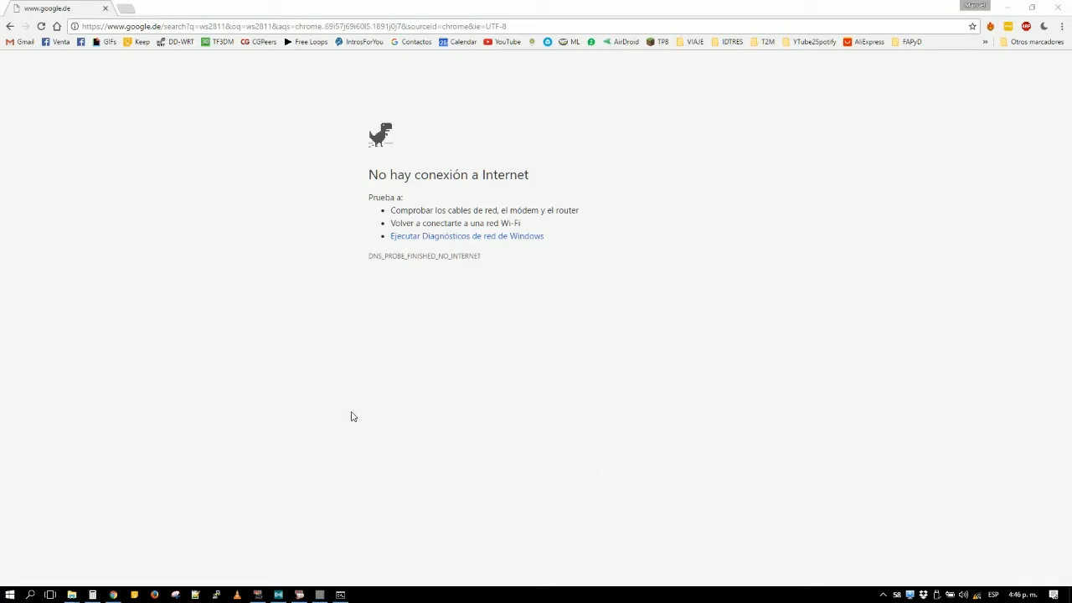
key("F5")
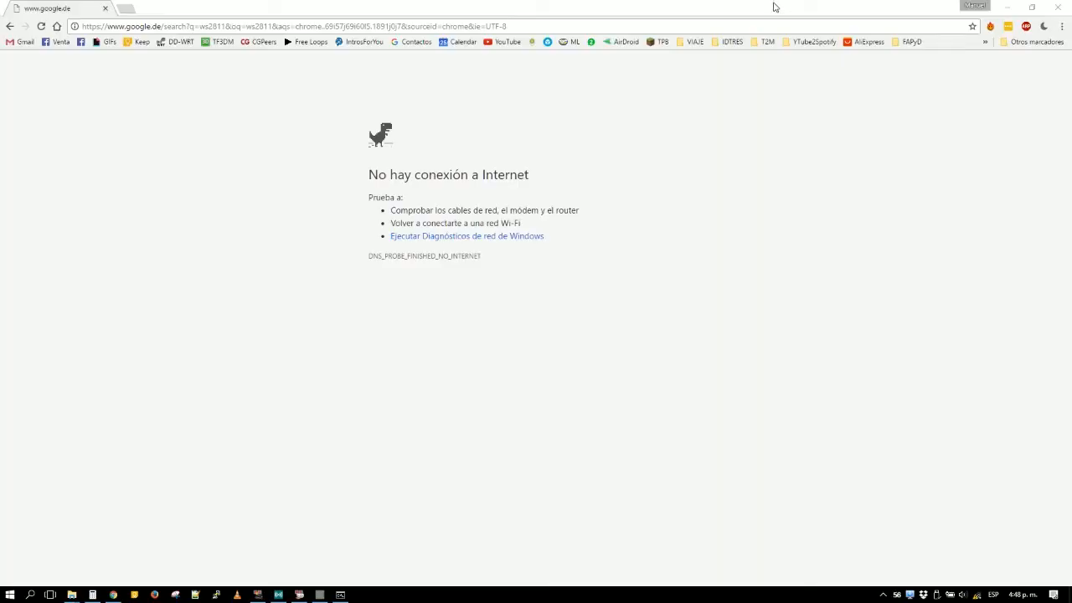
- Minimize Chrome, check the XSplit recording window briefly, and close the Command Prompt
left_click(1010, 8)
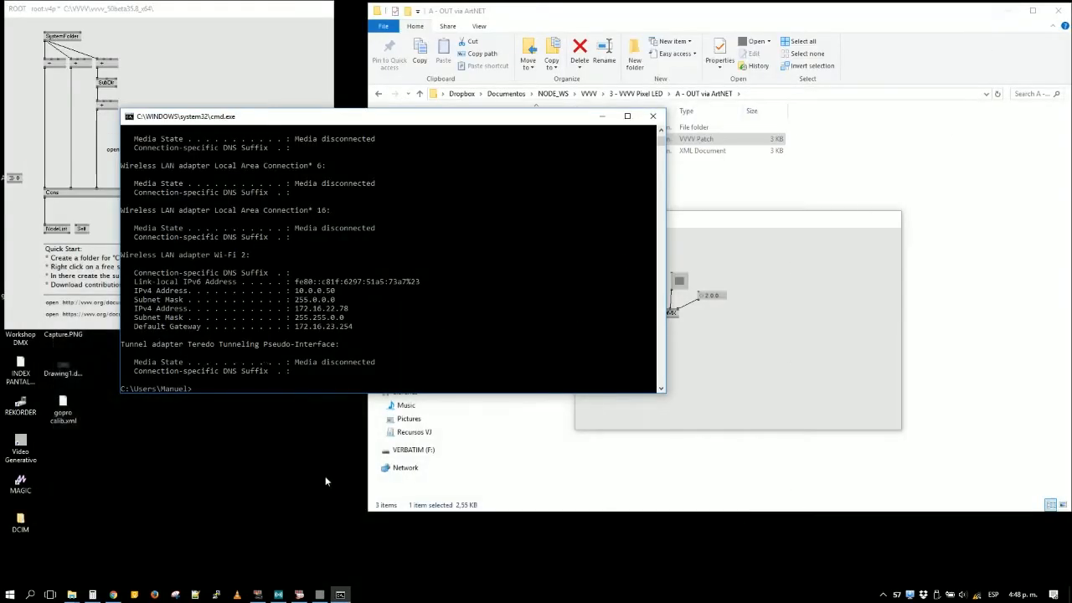
left_click(279, 595)
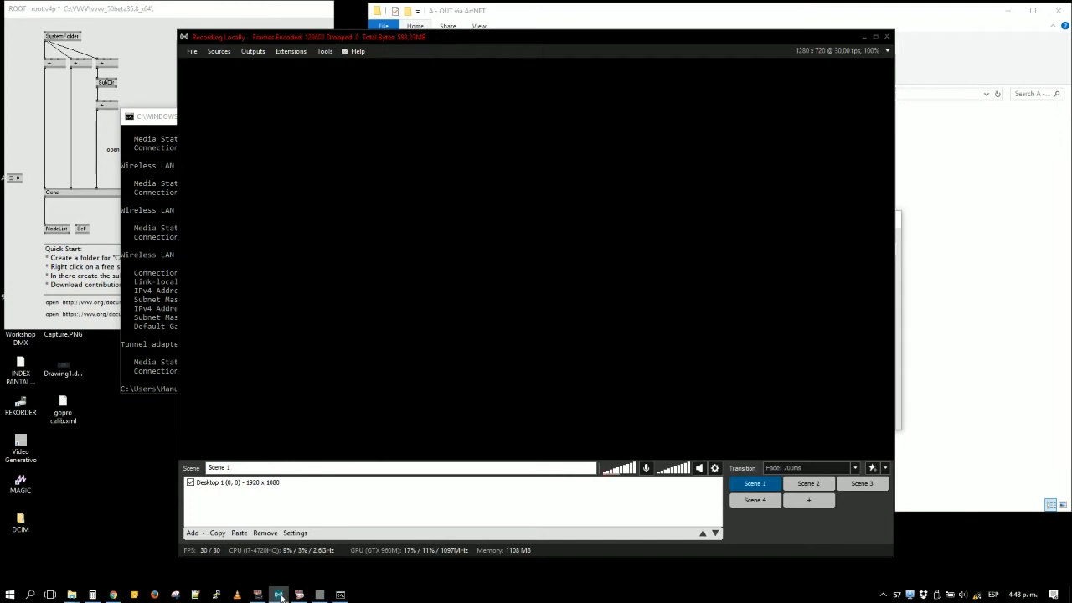
left_click(280, 595)
left_click(653, 116)
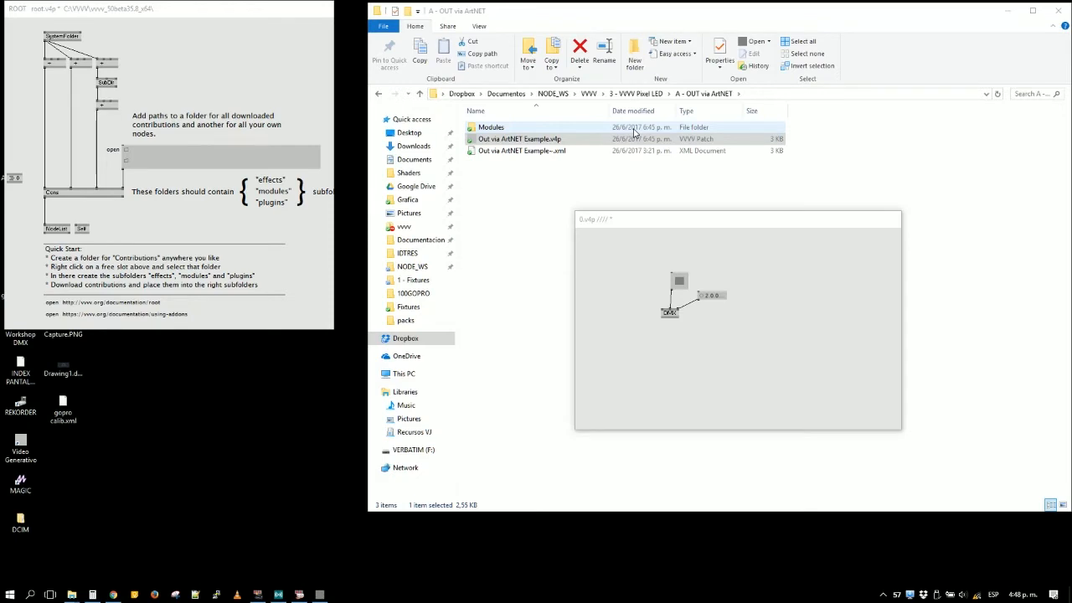
- Minimize the A - OUT via ArtNET folder window and move the root patch beside the new patch
left_click(898, 175)
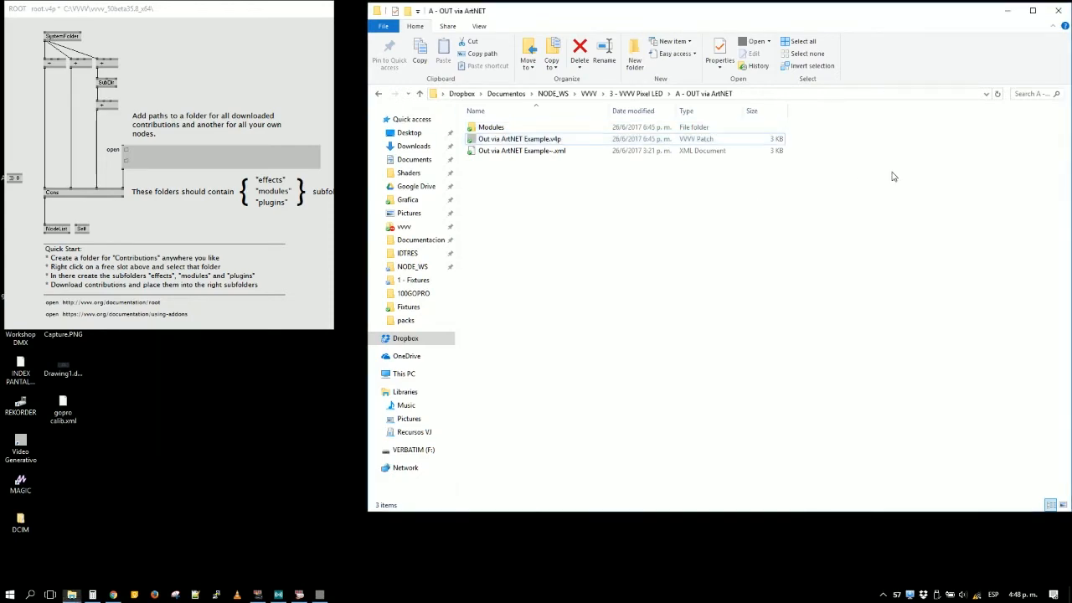
left_click(1007, 9)
left_click_drag(176, 7, 408, 220)
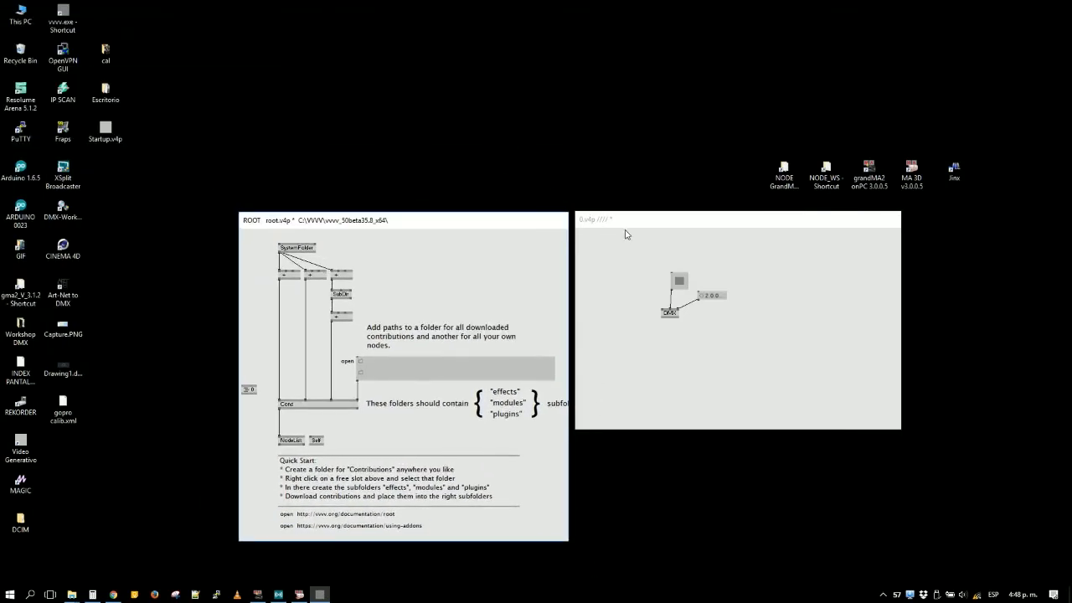
- Move the 0.v4p patch clear of the root patch and delete all its nodes
left_click_drag(627, 224, 939, 219)
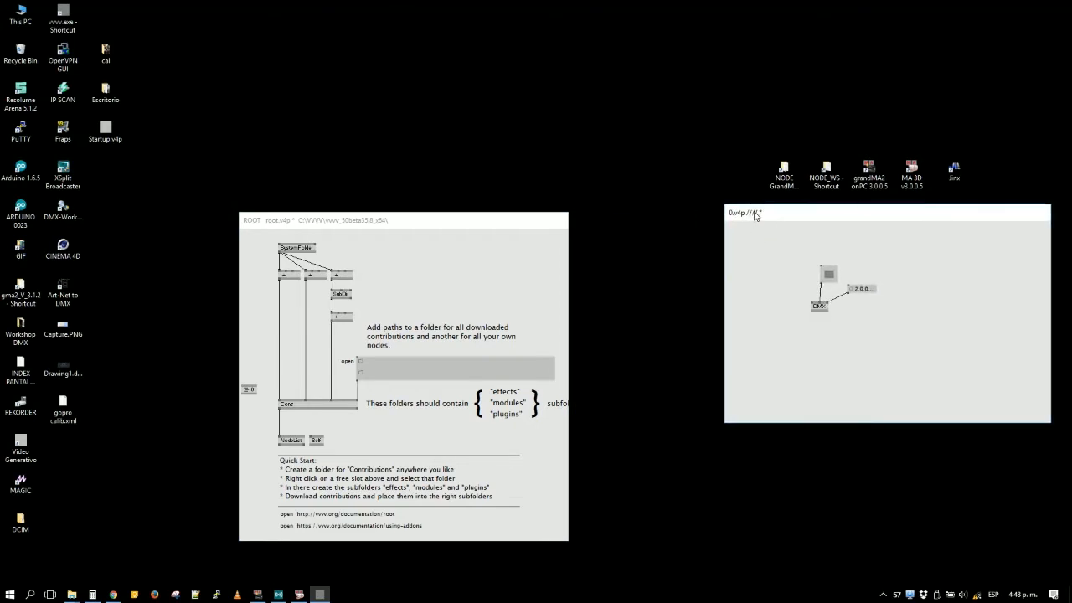
left_click_drag(757, 216, 757, 225)
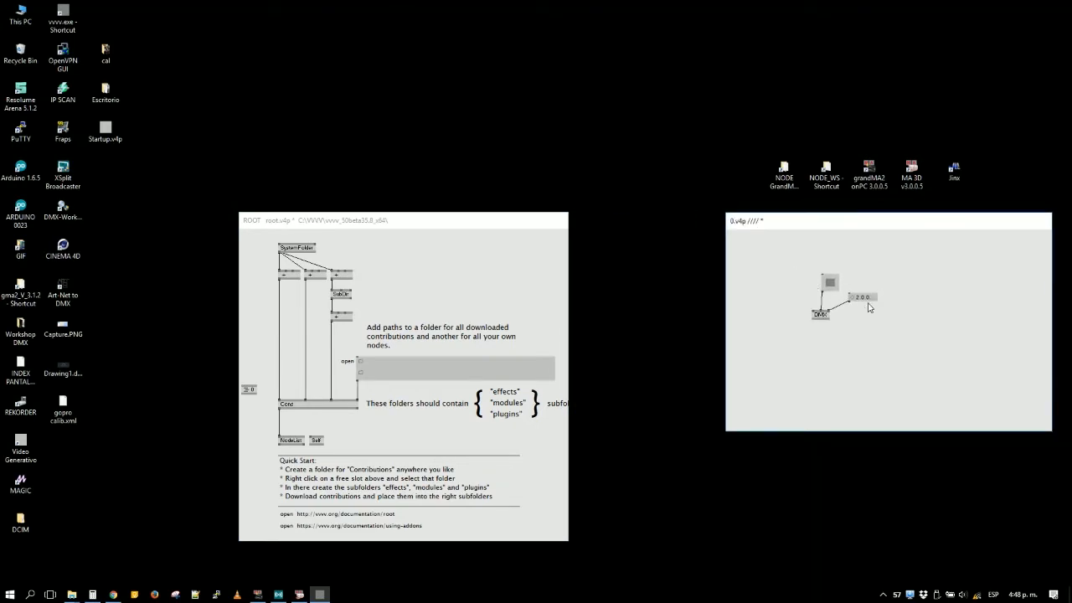
left_click_drag(875, 301, 804, 363)
key("Delete")
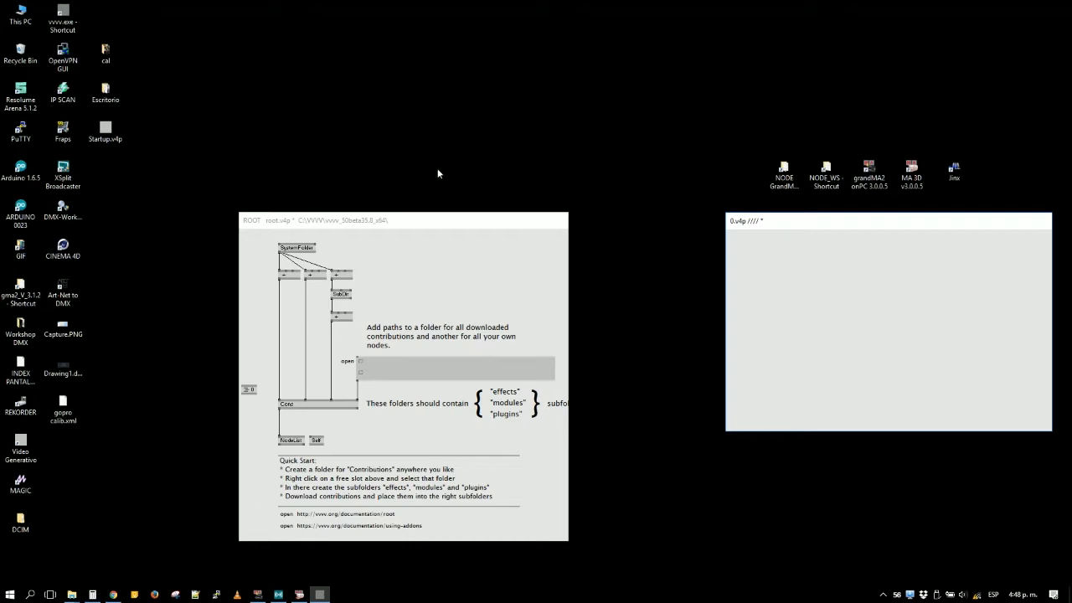
- Close the Chrome window and discard the empty 0.v4p patch without saving it
left_click(113, 595)
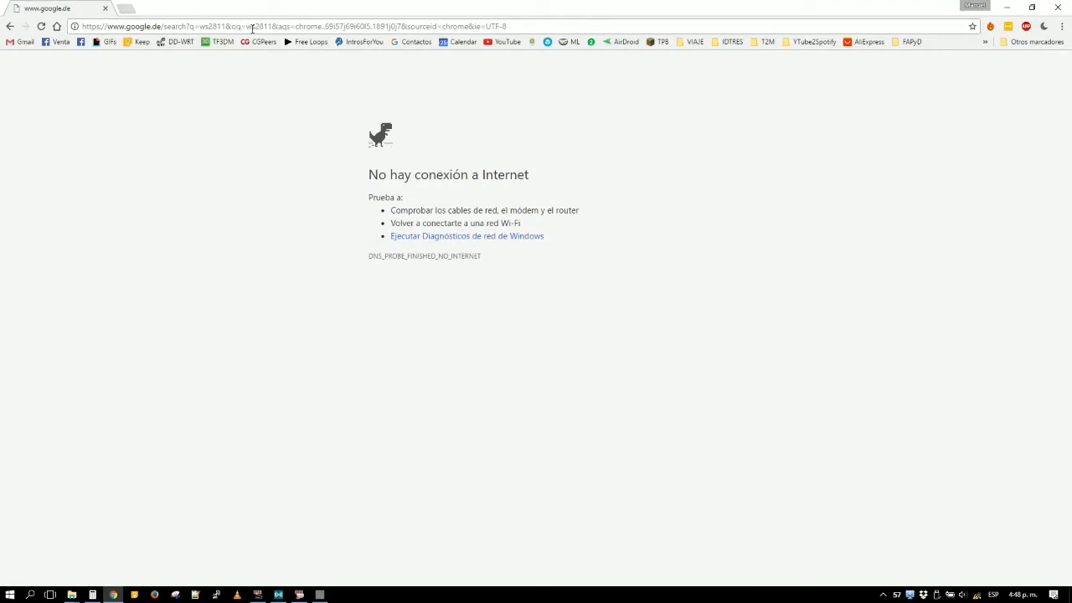
left_click(1046, 5)
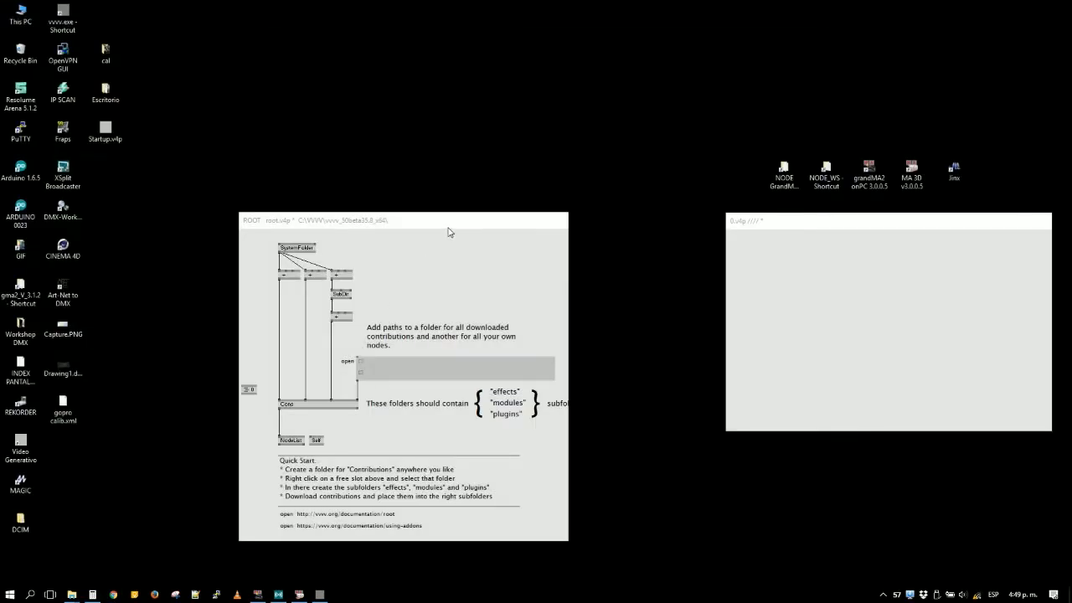
left_click_drag(452, 232, 584, 110)
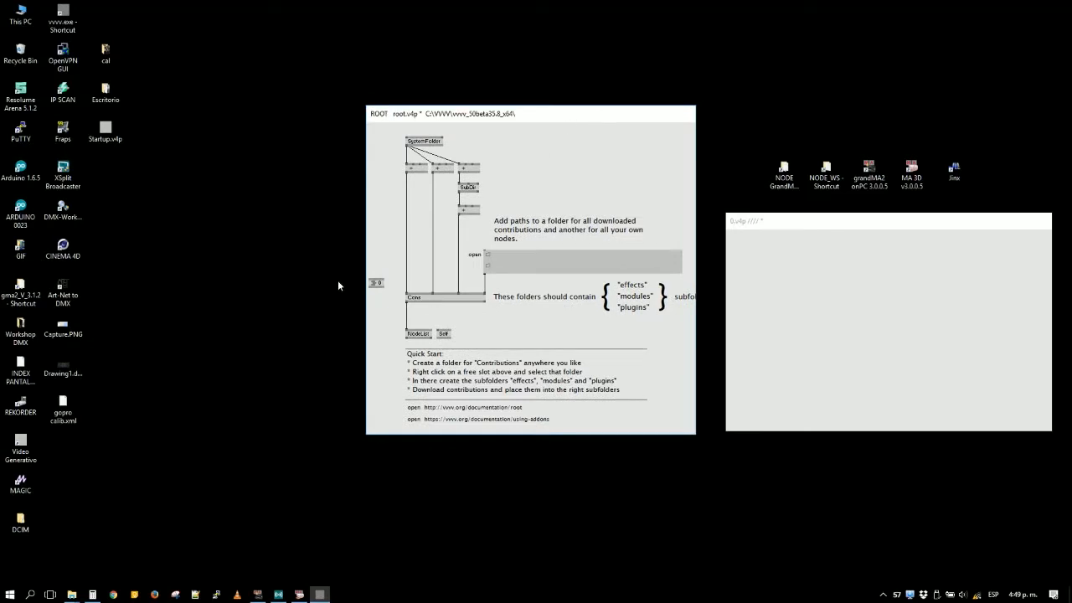
key("Delete")
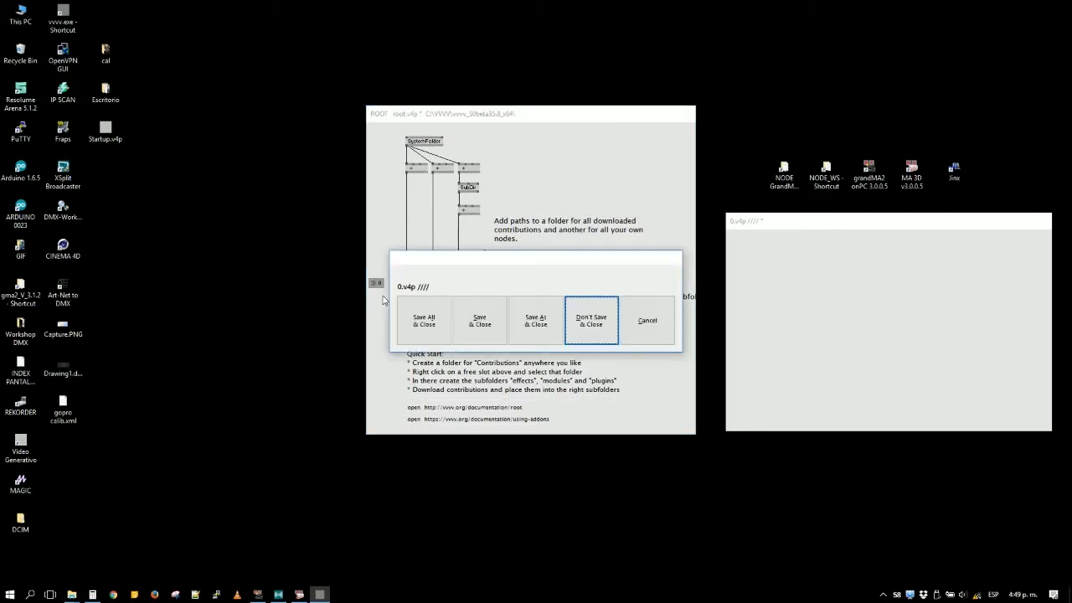
left_click(609, 325)
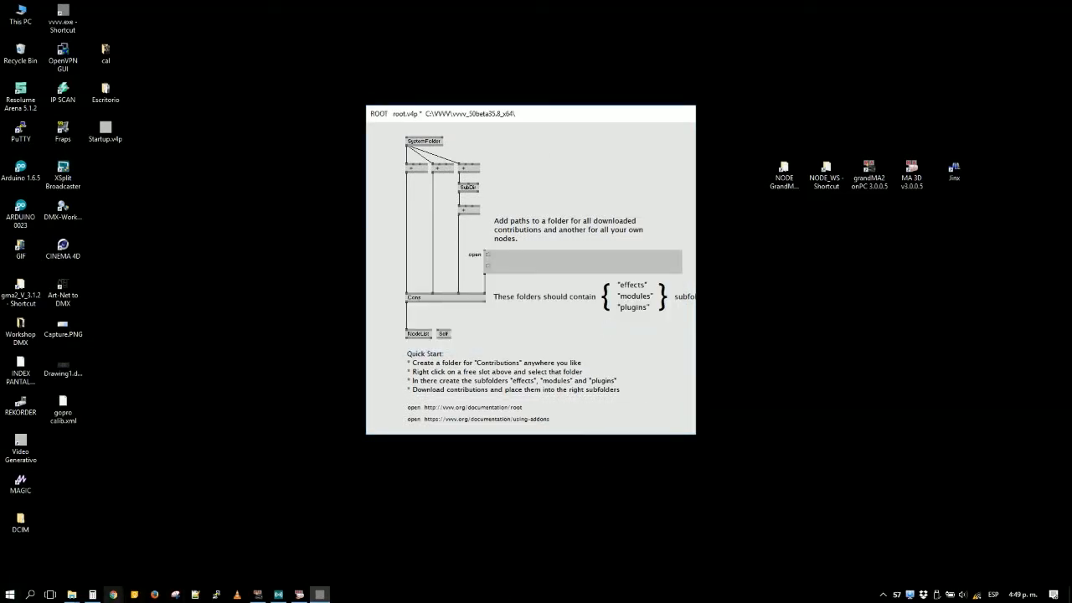
- Close the Workshop DMX and Assets folder windows and quit vvvv
left_click(77, 597)
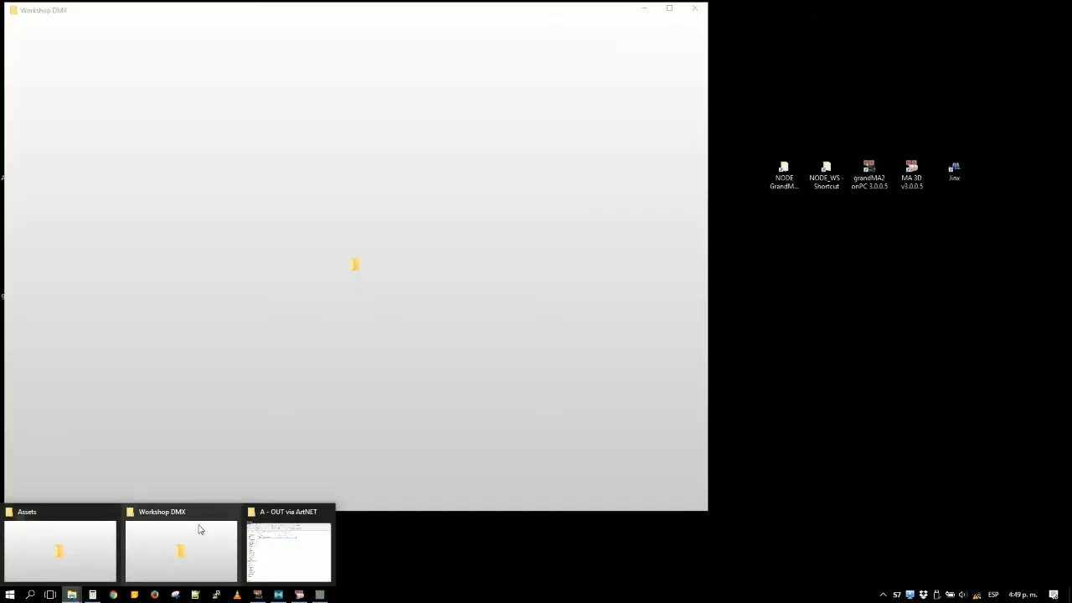
left_click(204, 533)
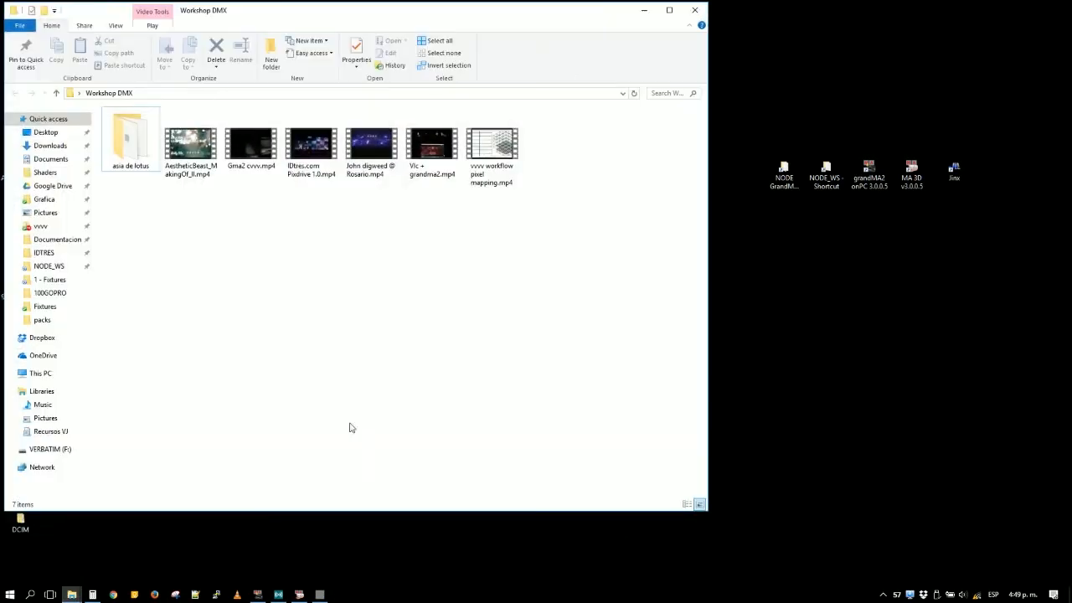
left_click(696, 10)
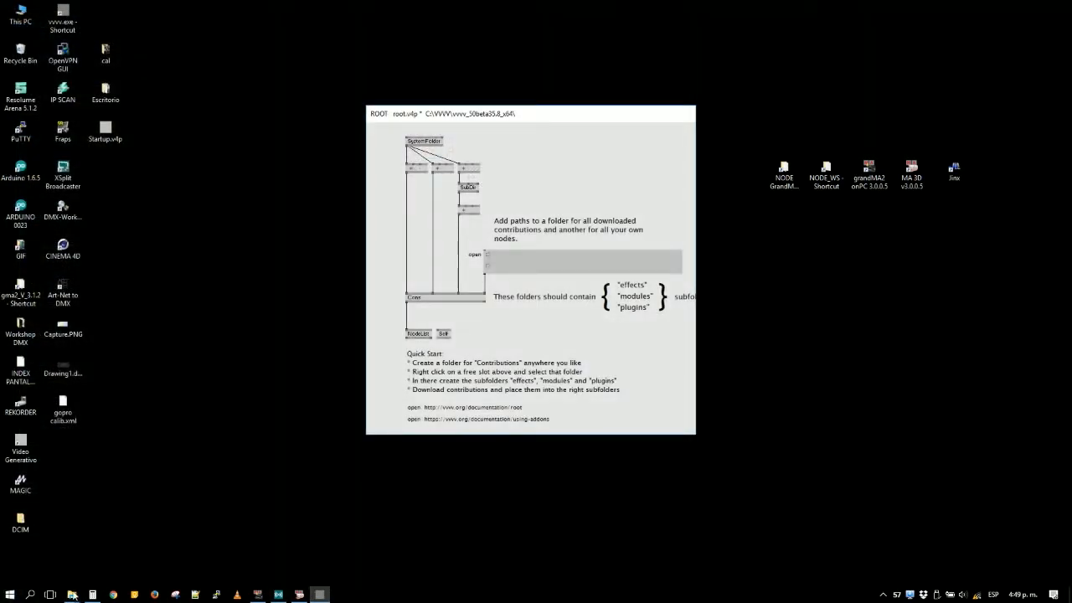
left_click(72, 594)
left_click(84, 549)
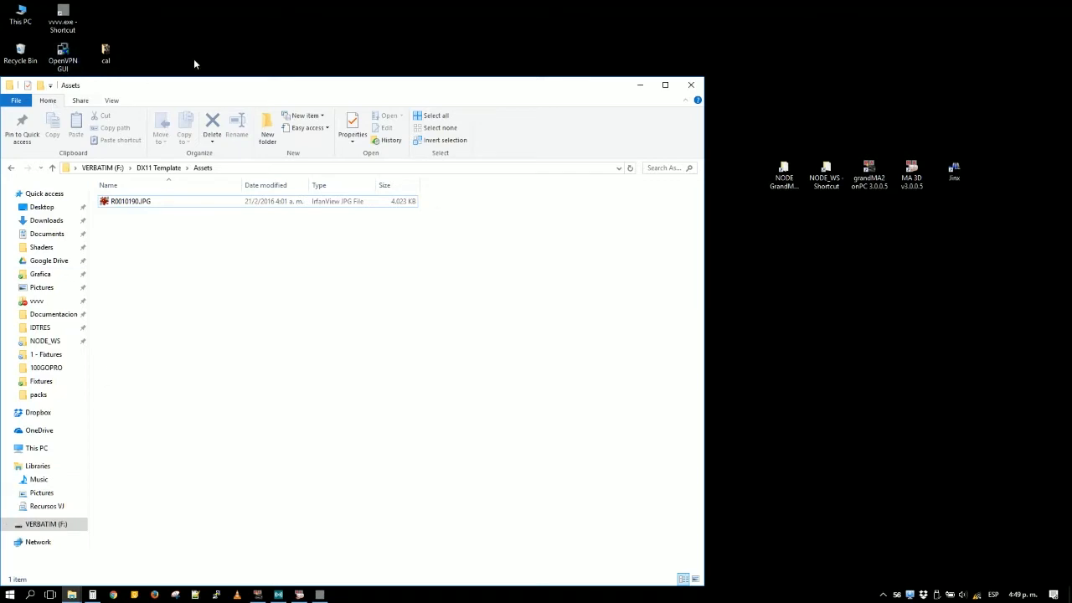
left_click_drag(192, 93, 576, 81)
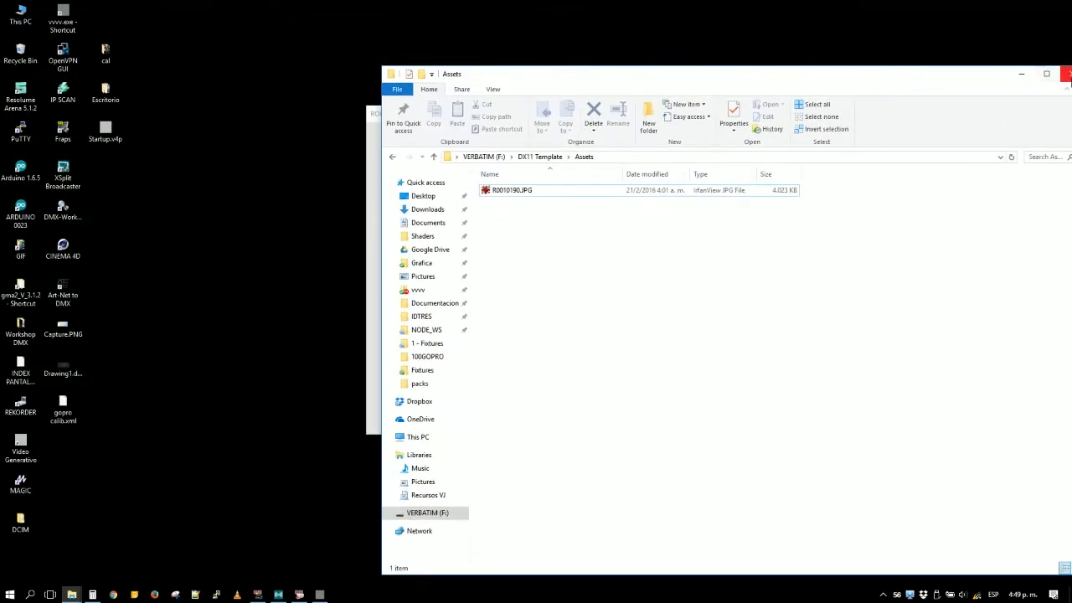
left_click(1066, 73)
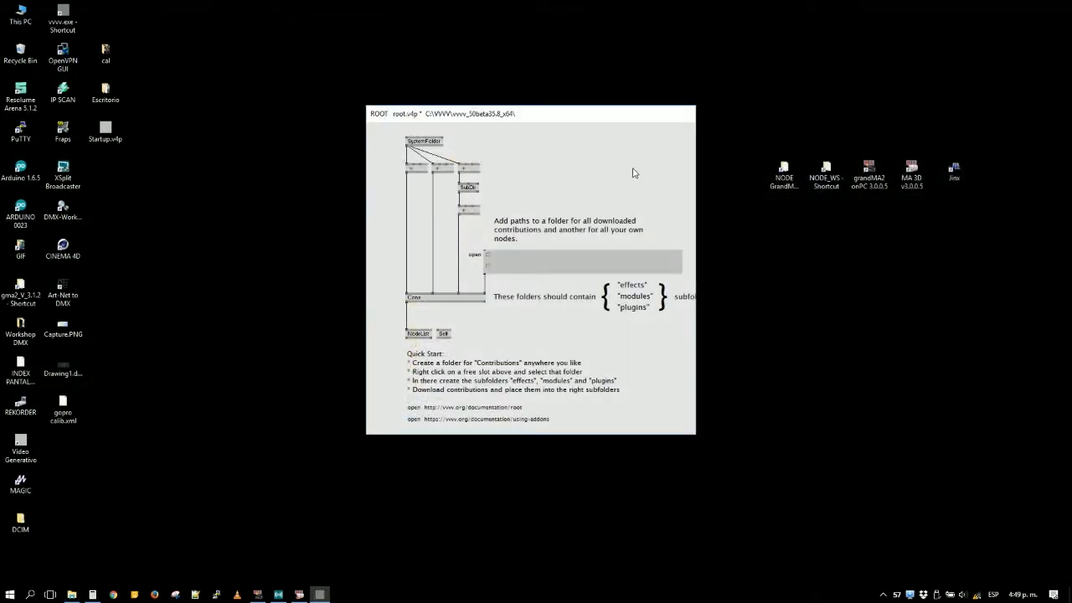
key("alt+F4")
- Shut down grandMA2 onPC and MA 3D, saving the show in both
left_click(258, 594)
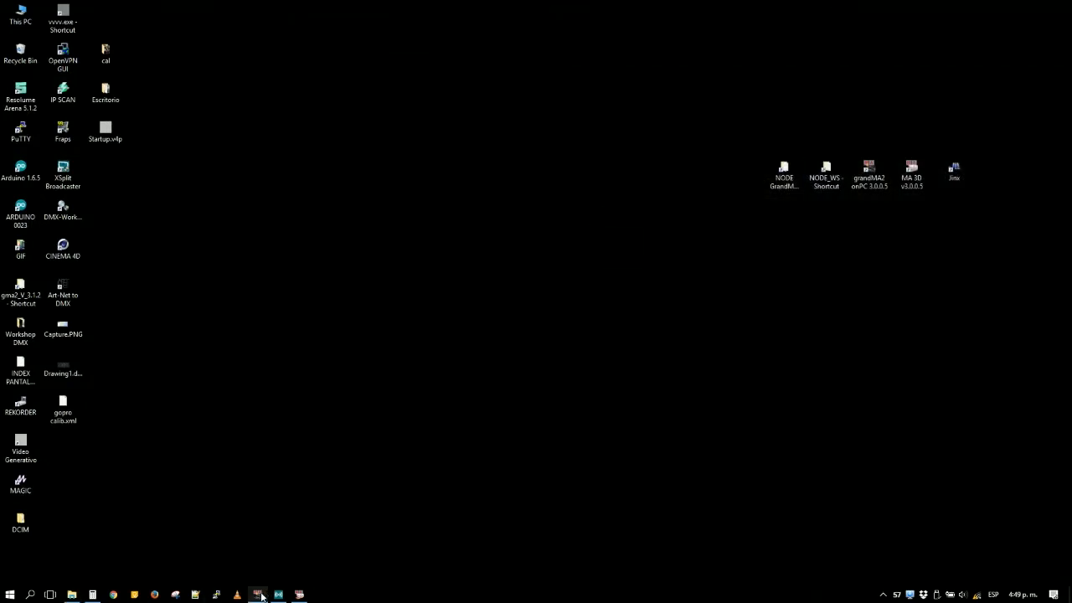
left_click(916, 131)
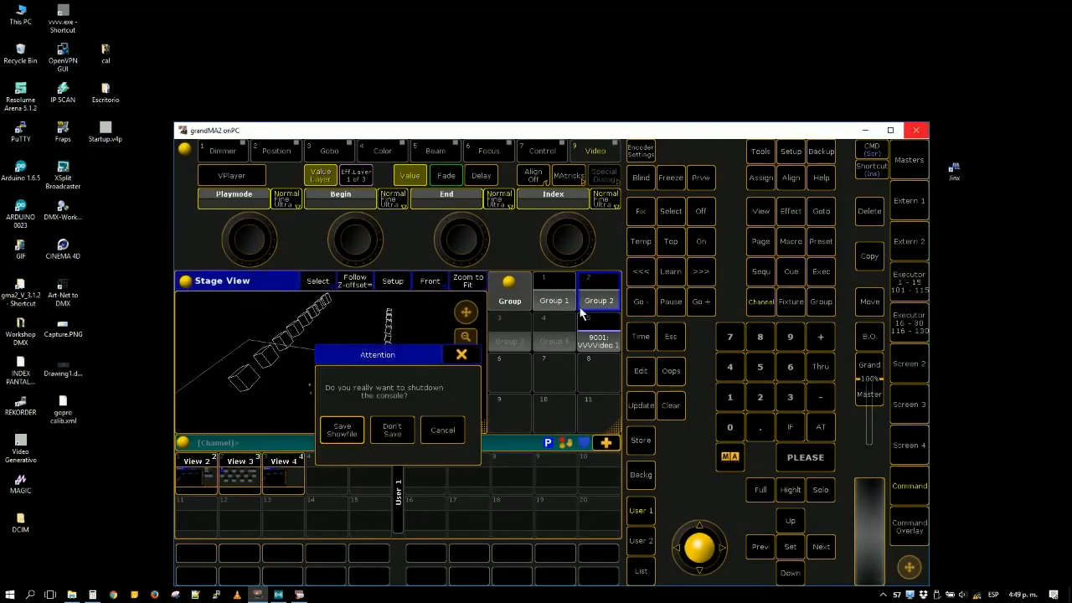
left_click(343, 431)
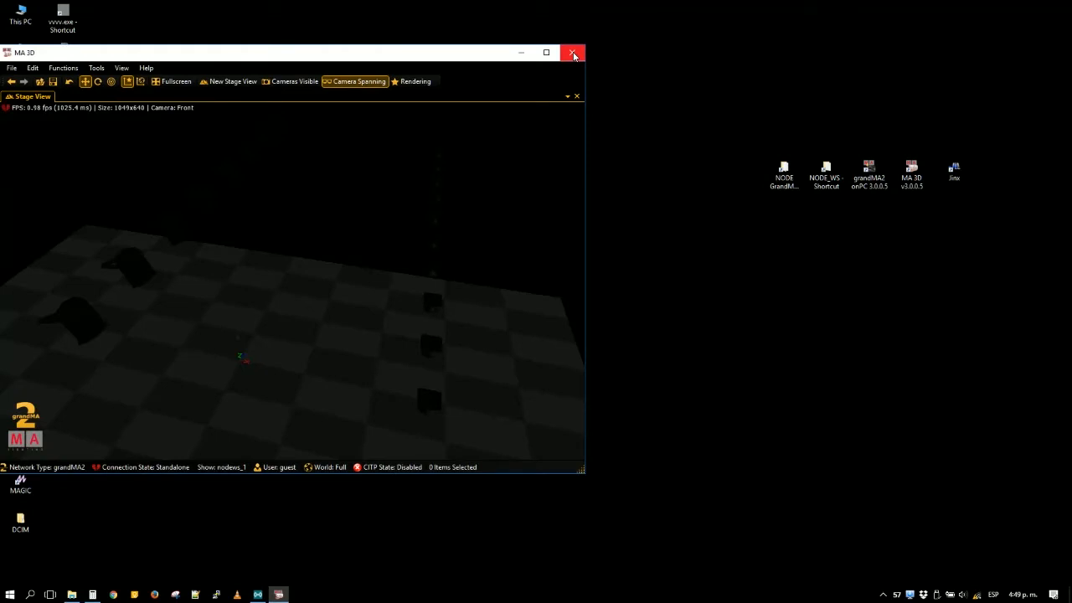
left_click(574, 56)
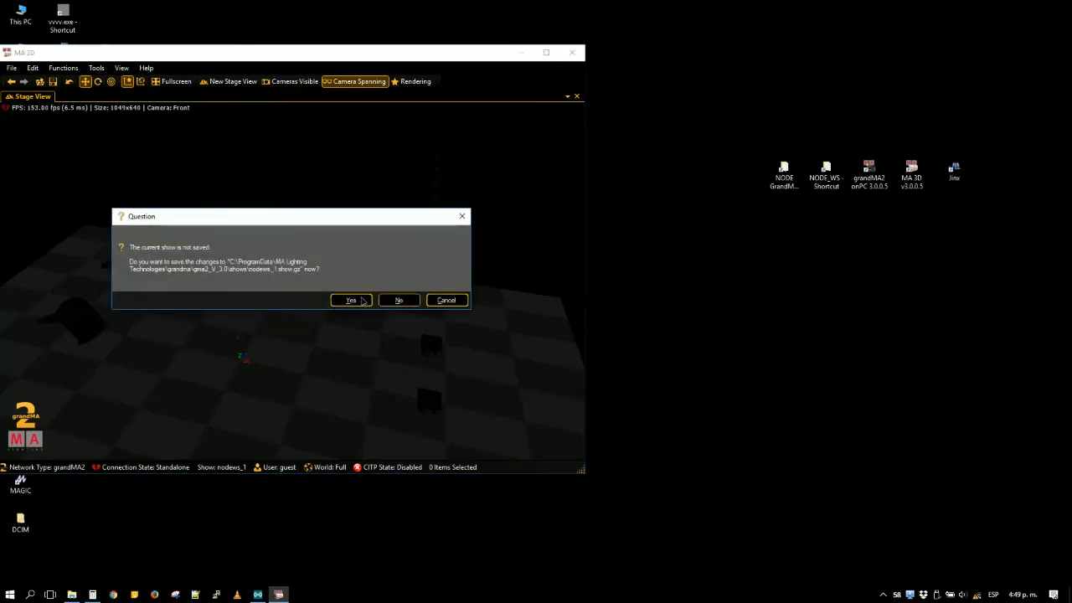
left_click(351, 300)
- Open Out via ArtNET Example.v4p from the A - OUT via ArtNET folder inside 3 - VVVV Pixel LED
left_click(72, 595)
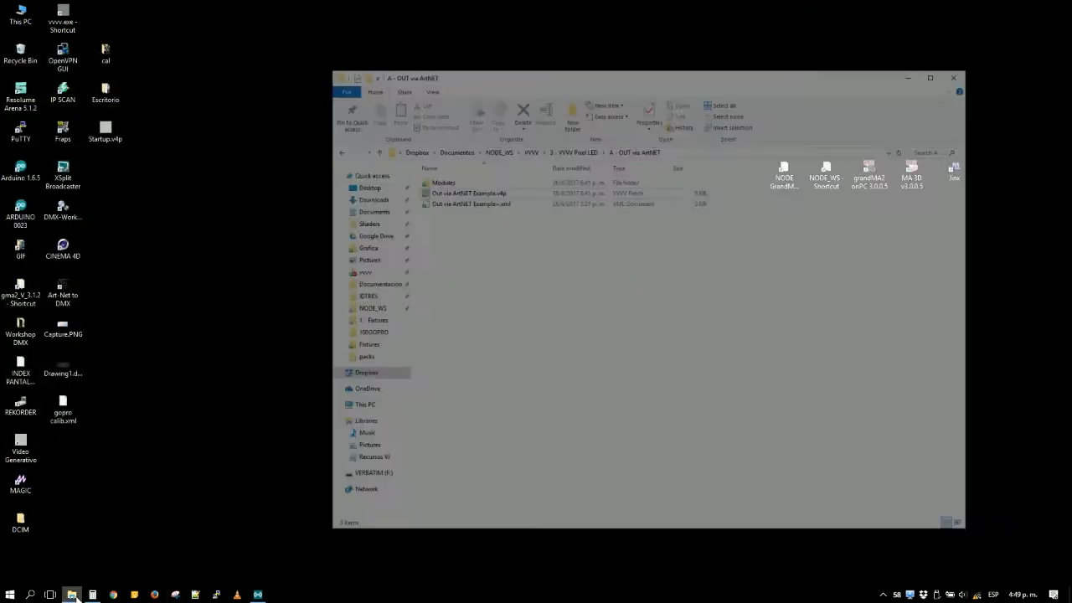
key("alt+Up")
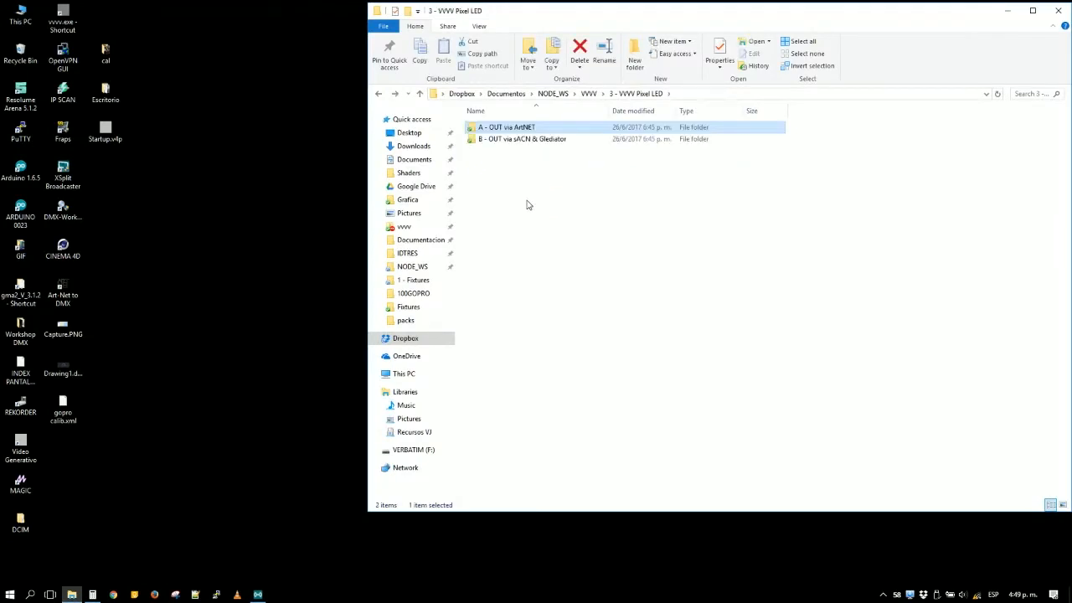
double_click(511, 130)
double_click(521, 140)
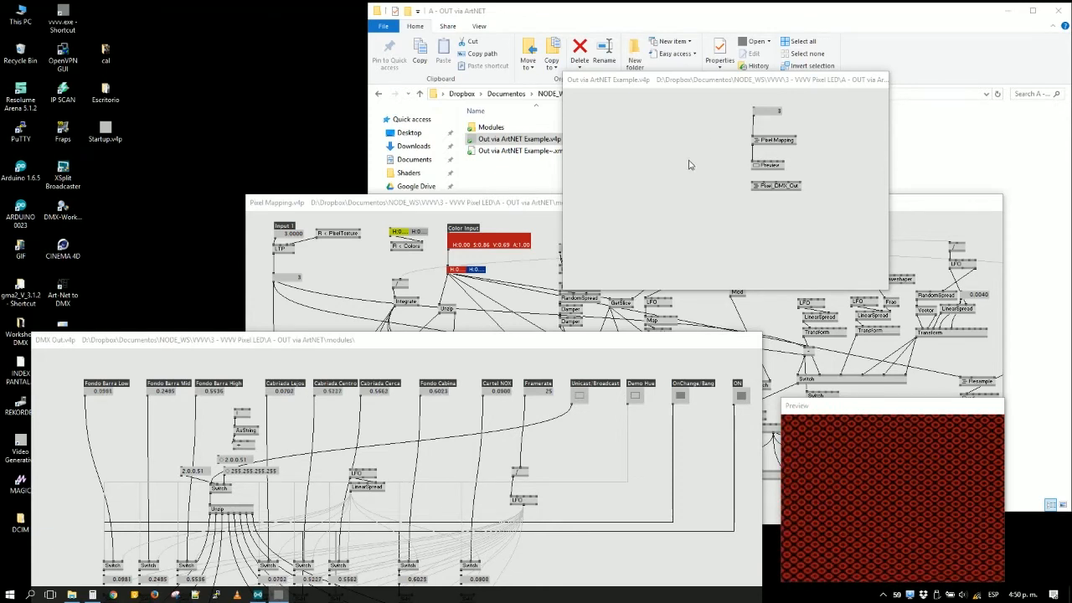
- Disconnect the Wi-Fi from Delta512__72550 and use the open NODE17 network instead
left_click(976, 596)
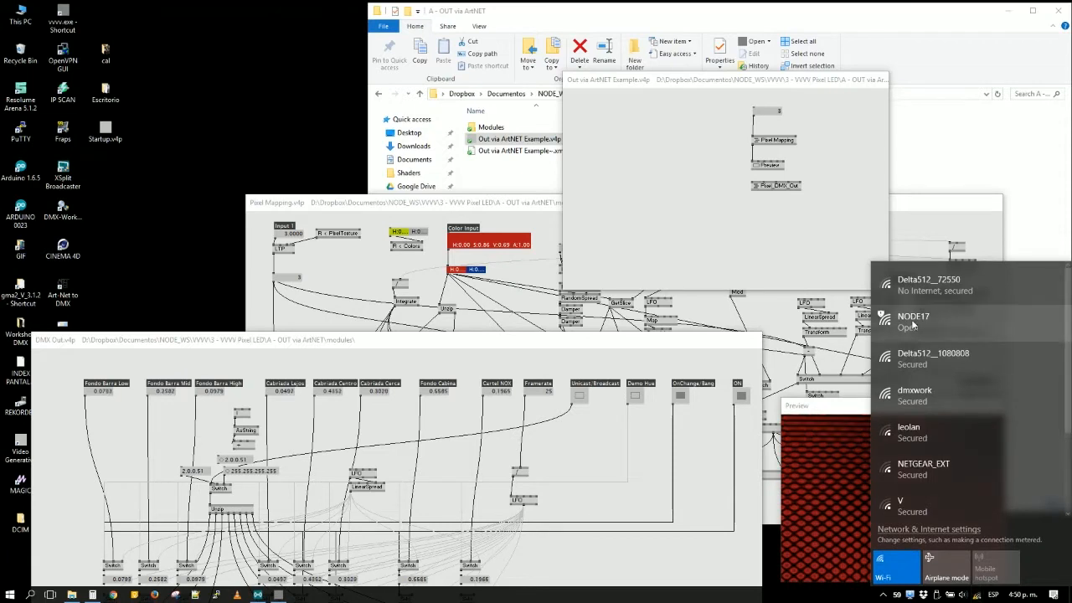
left_click(980, 300)
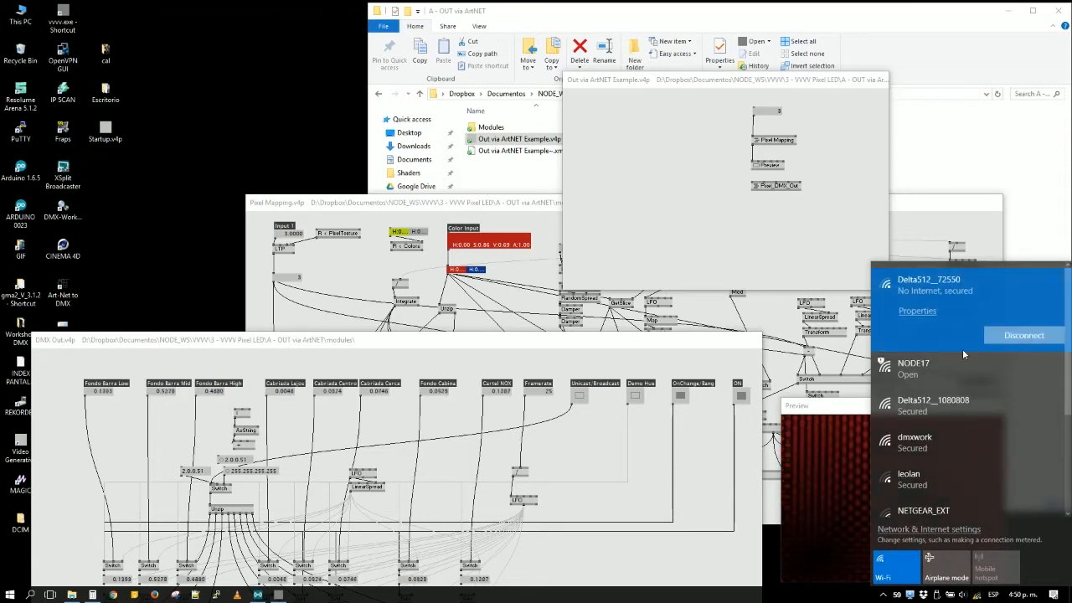
left_click(1022, 335)
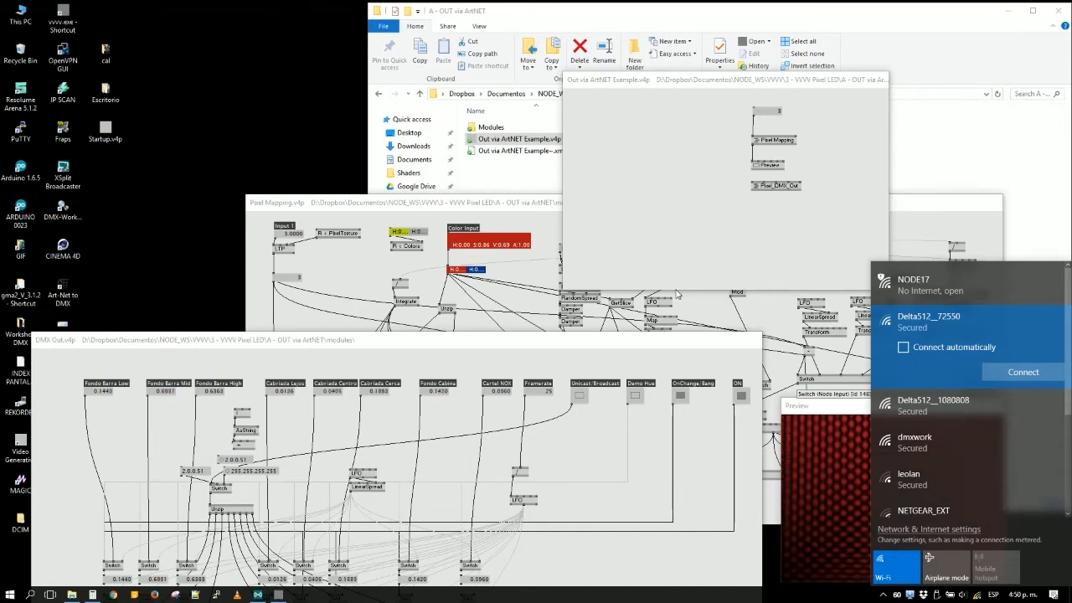
left_click(946, 281)
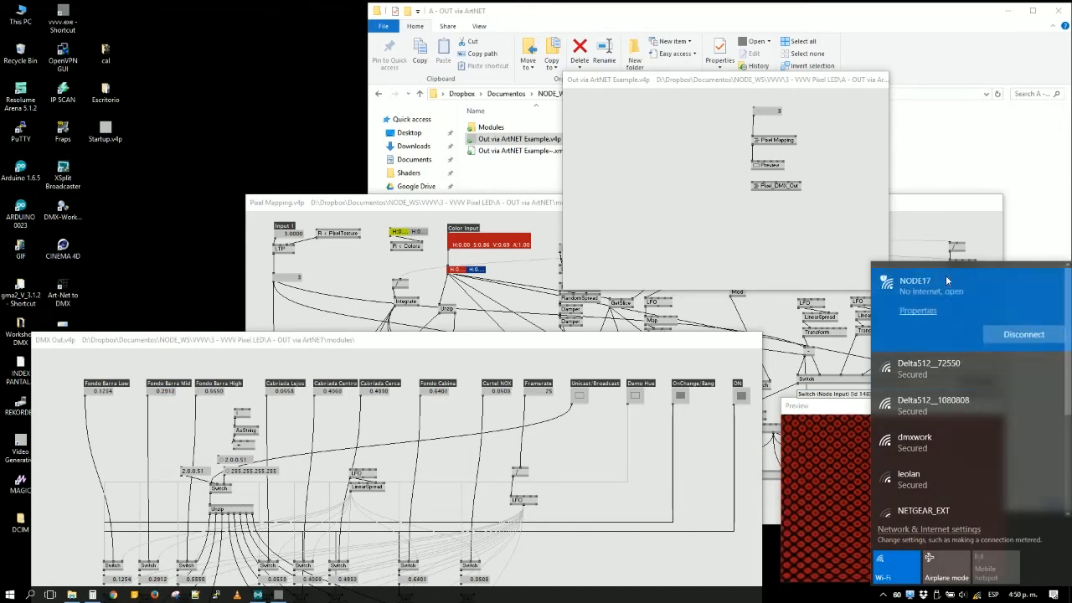
- Raise the Pixel Mapping and DMX Out patch windows and bring the row of DMX output nodes fully into view
left_click(579, 264)
left_click_drag(536, 203, 533, 57)
left_click(216, 340)
left_click_drag(216, 339, 213, 227)
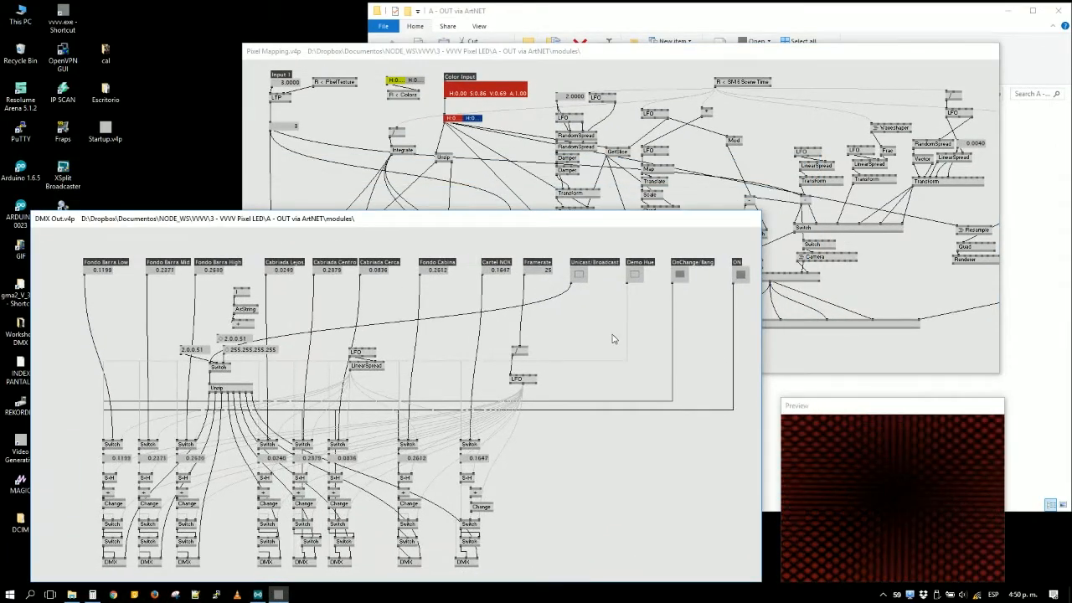
scroll(628, 487, "down", 2)
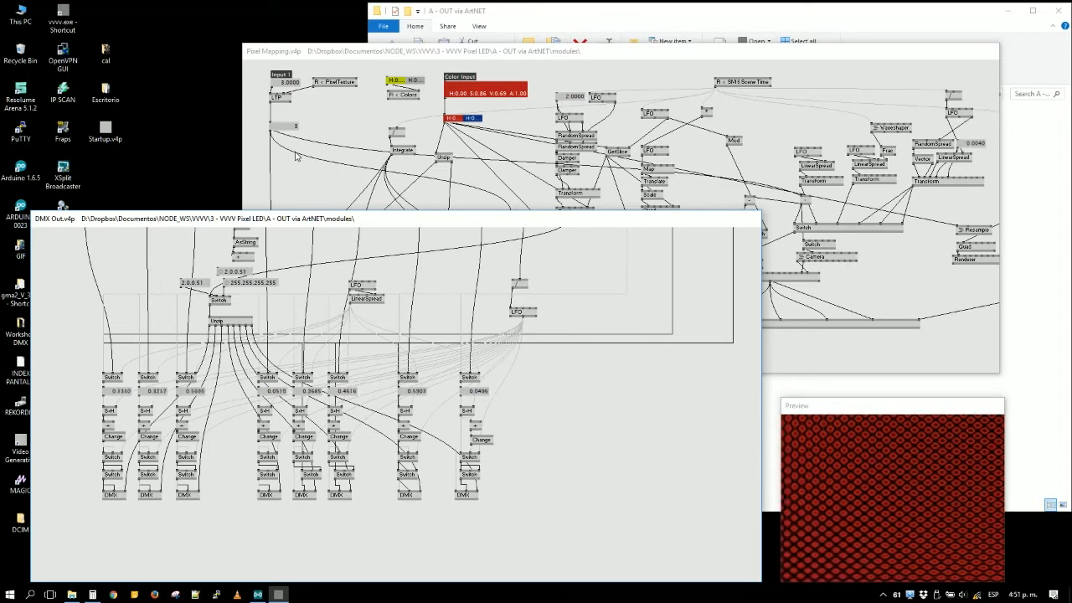
- Stack the Pixel Mapping patch directly above the DMX Out patch and shrink it so both fit without overlapping
left_click(940, 339)
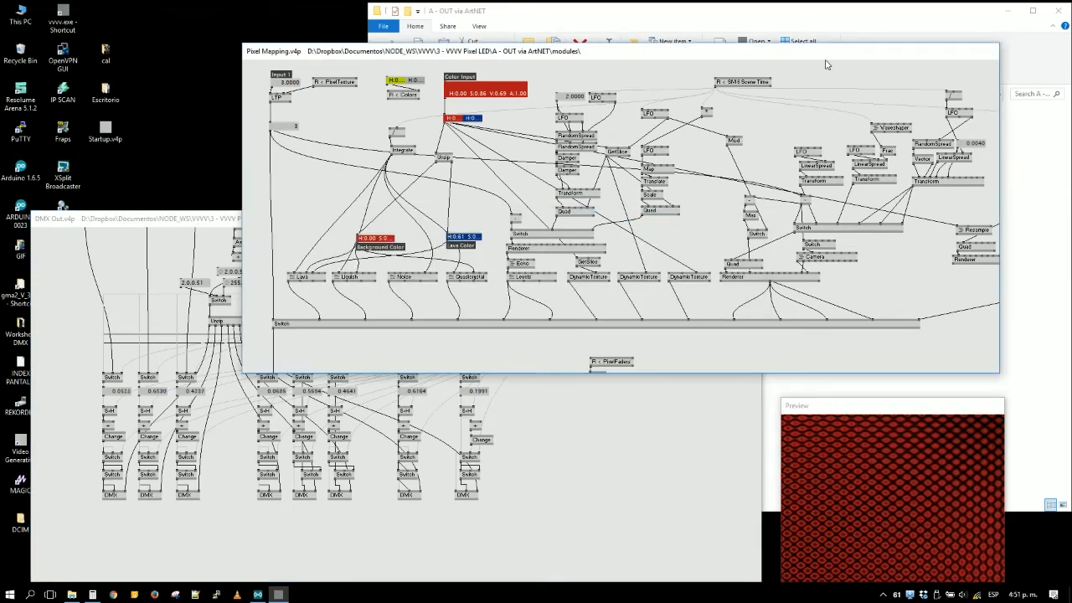
left_click_drag(662, 60, 488, 69)
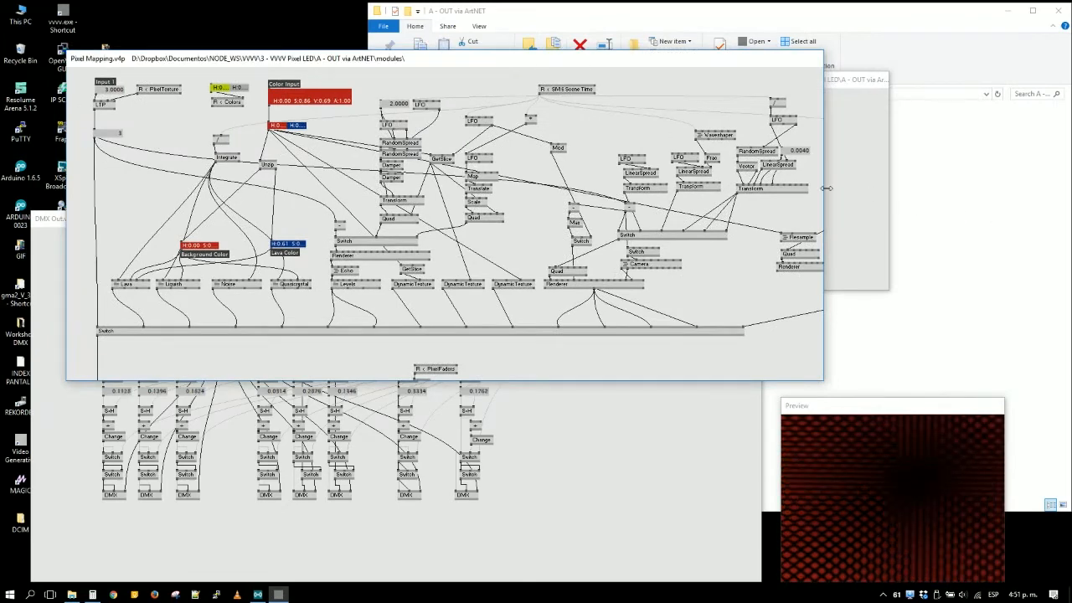
left_click(598, 453)
left_click_drag(378, 224, 351, 229)
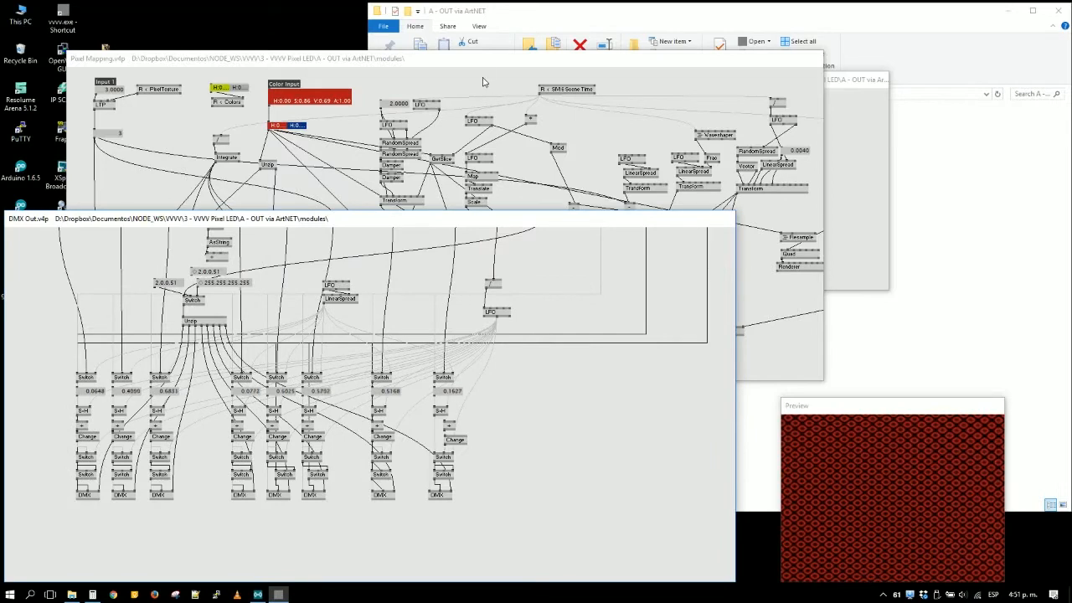
left_click_drag(484, 63, 419, 8)
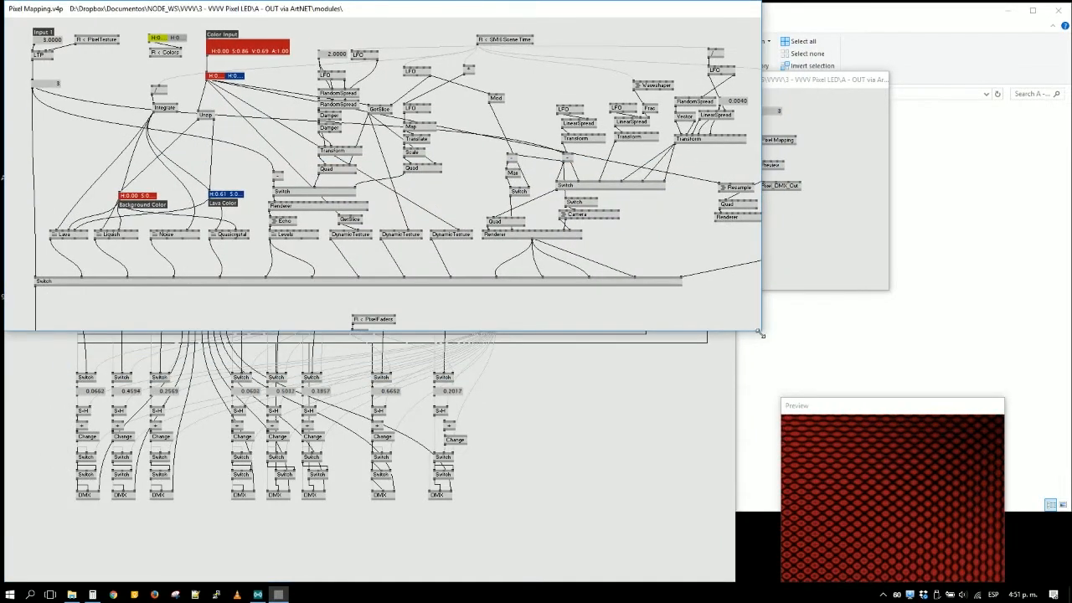
left_click_drag(761, 331, 736, 206)
- Move the Out via ArtNET Example patch beside Pixel Mapping and change its Pixel Mapping input number to 5, then 9
left_click(838, 249)
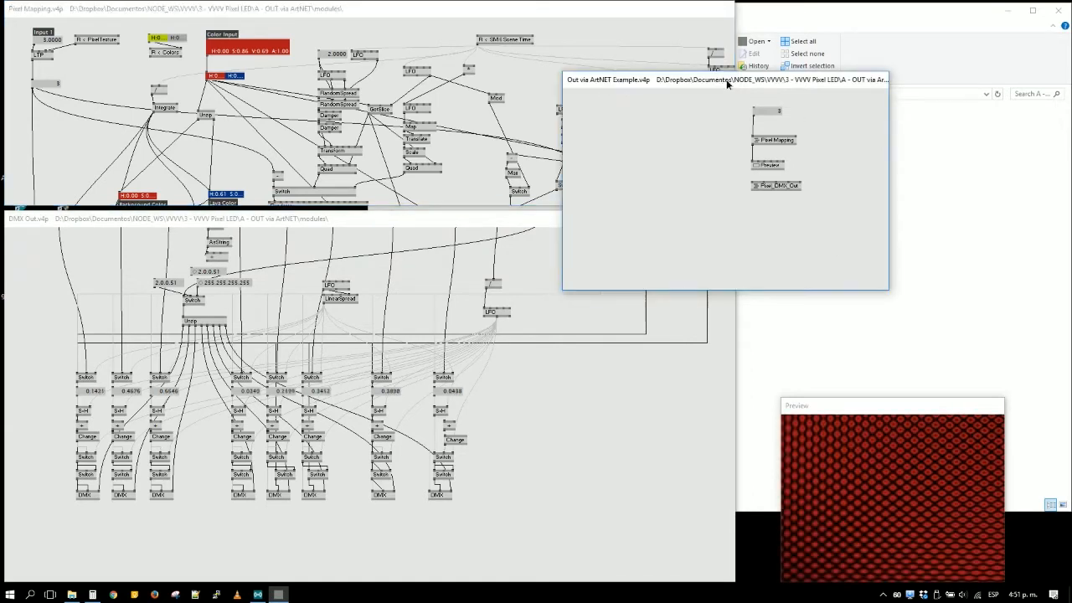
left_click_drag(731, 84, 907, 15)
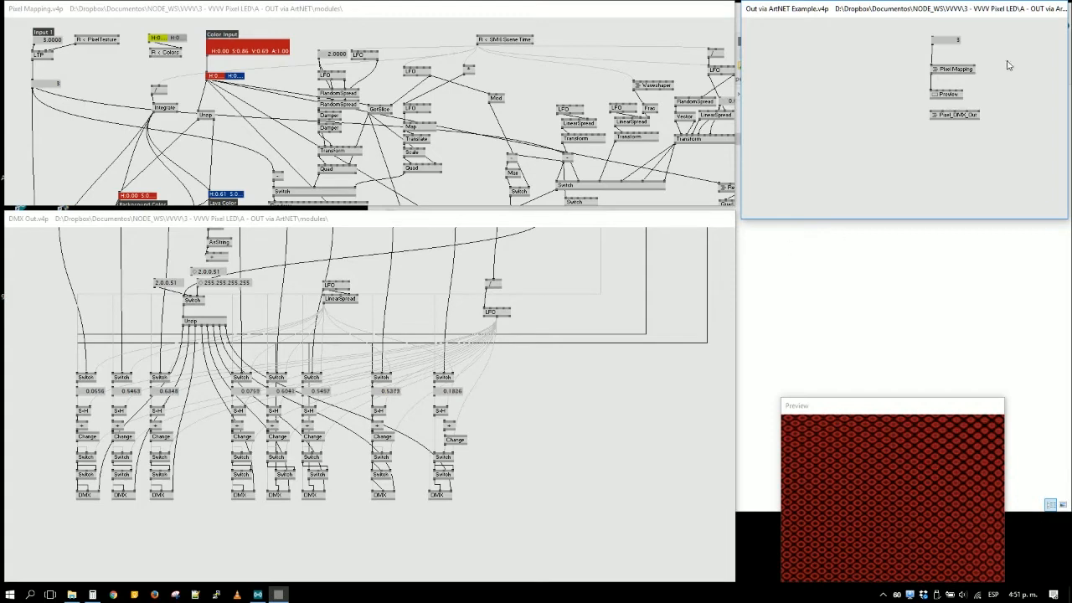
right_click(946, 41)
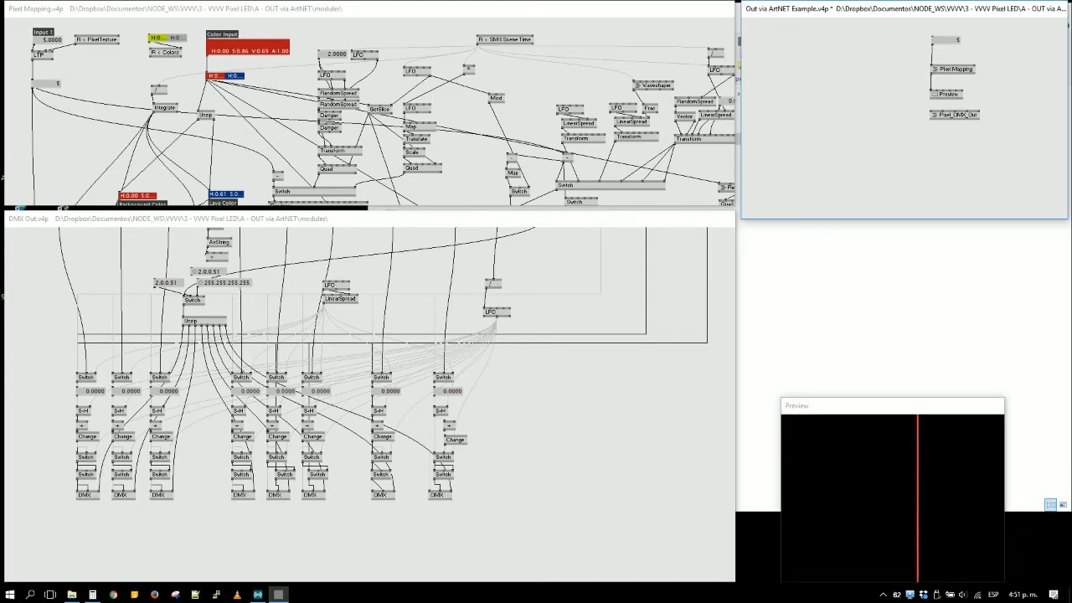
left_click_drag(947, 41, 946, 32)
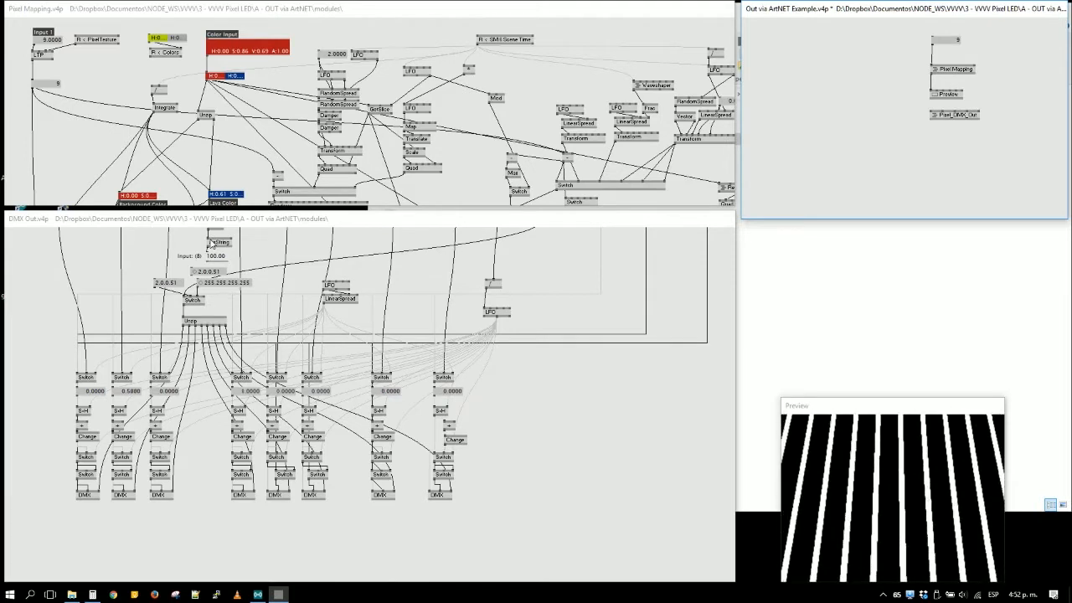
- Open the Pixel_DMX_Out subpatch from the Out via ArtNET Example patch and widen it until its control labels fit
right_click(946, 119)
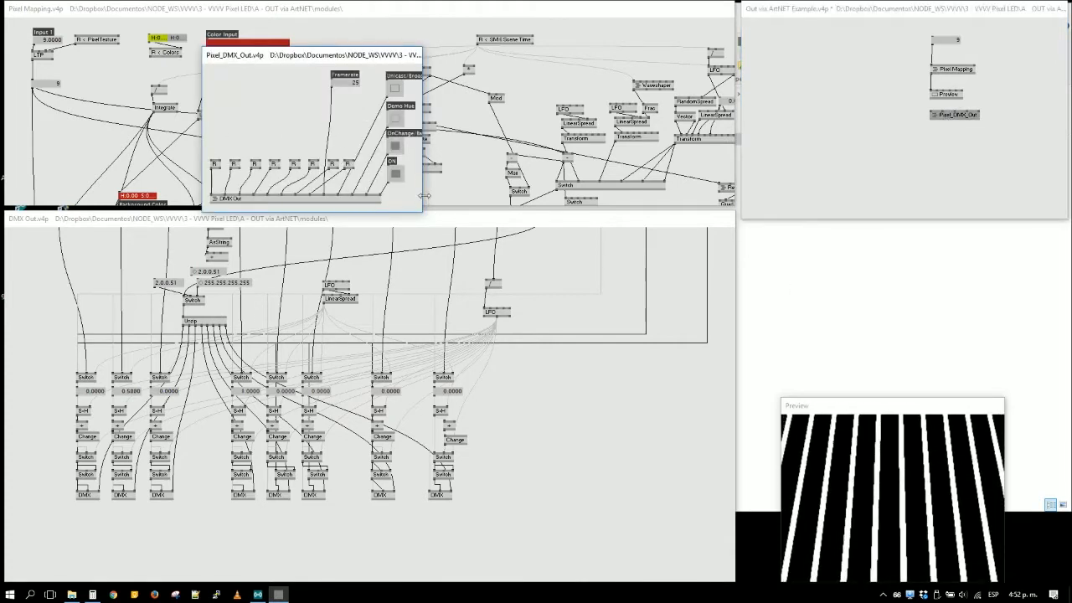
left_click_drag(422, 198, 493, 199)
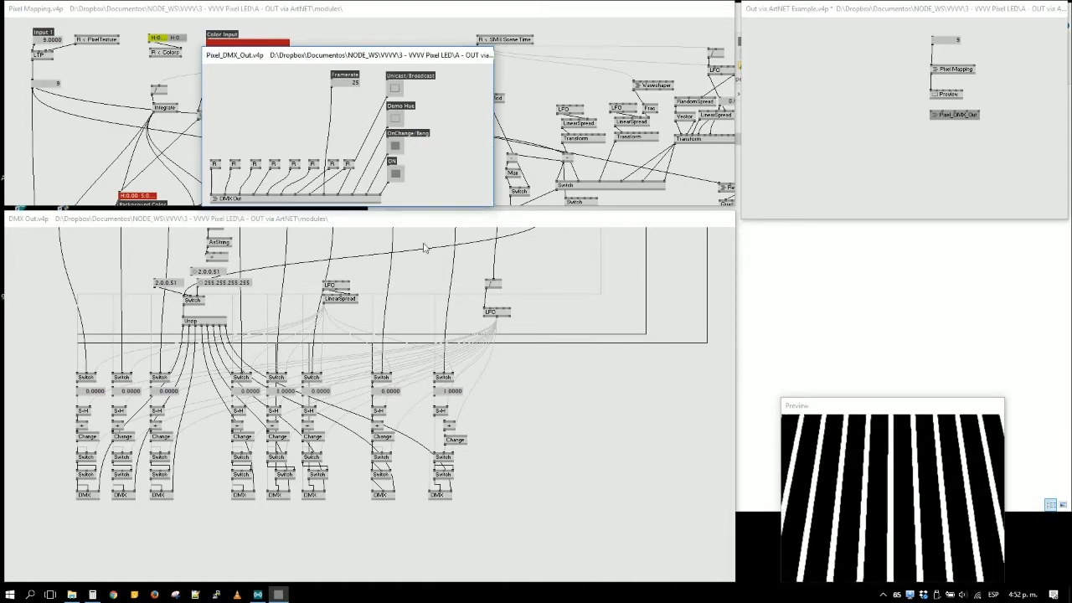
- Bring the whole DMX Out graph into view, from input row to DMX nodes, and narrow the DMX Out and Pixel Mapping windows to matching widths
scroll(570, 273, "up", 2)
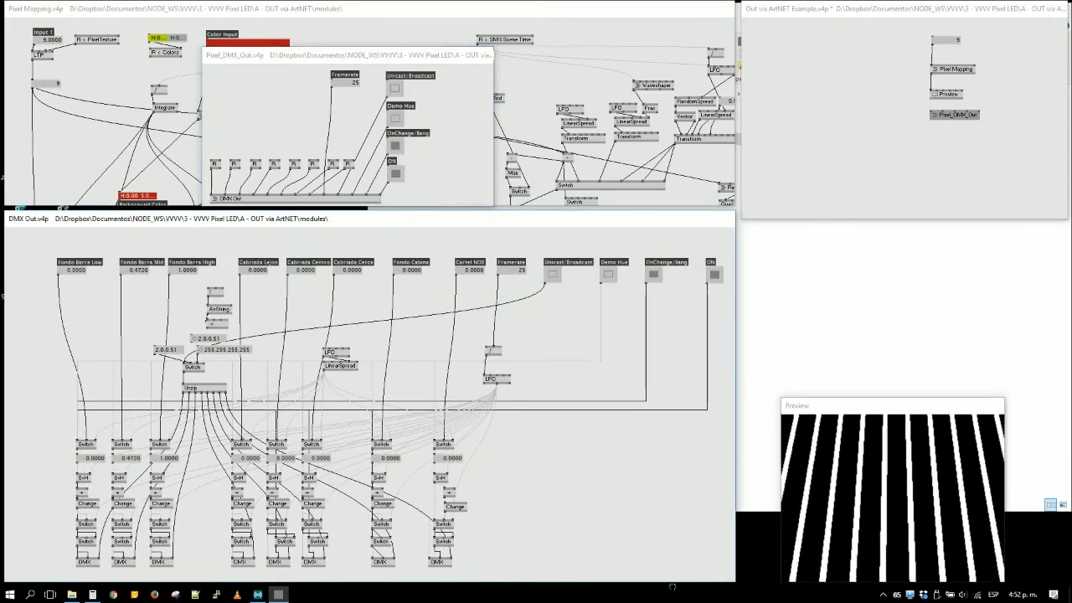
left_click_drag(519, 336, 484, 310)
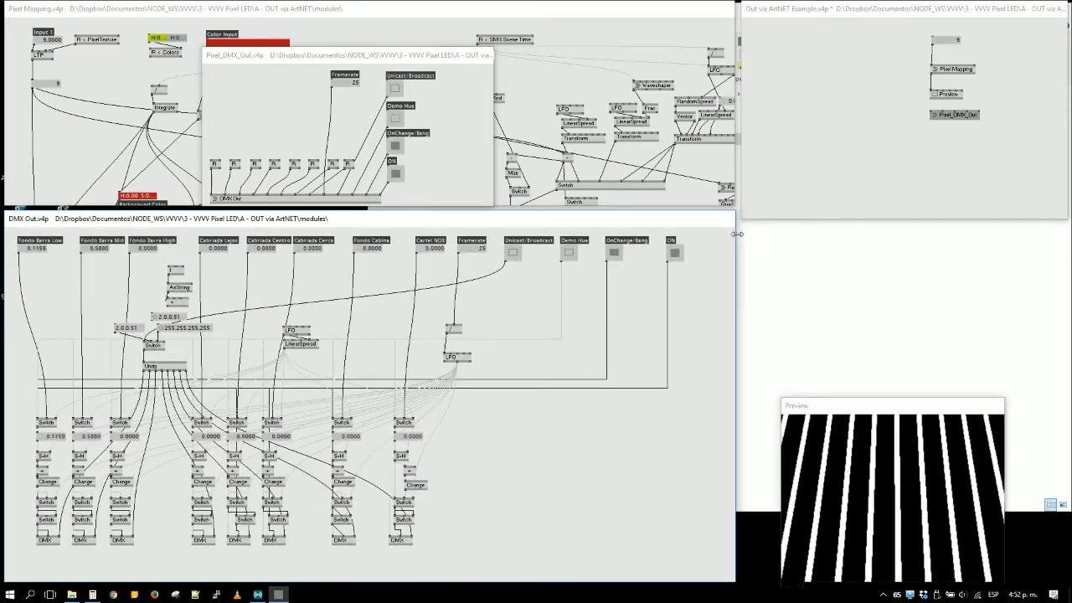
left_click_drag(736, 238, 695, 246)
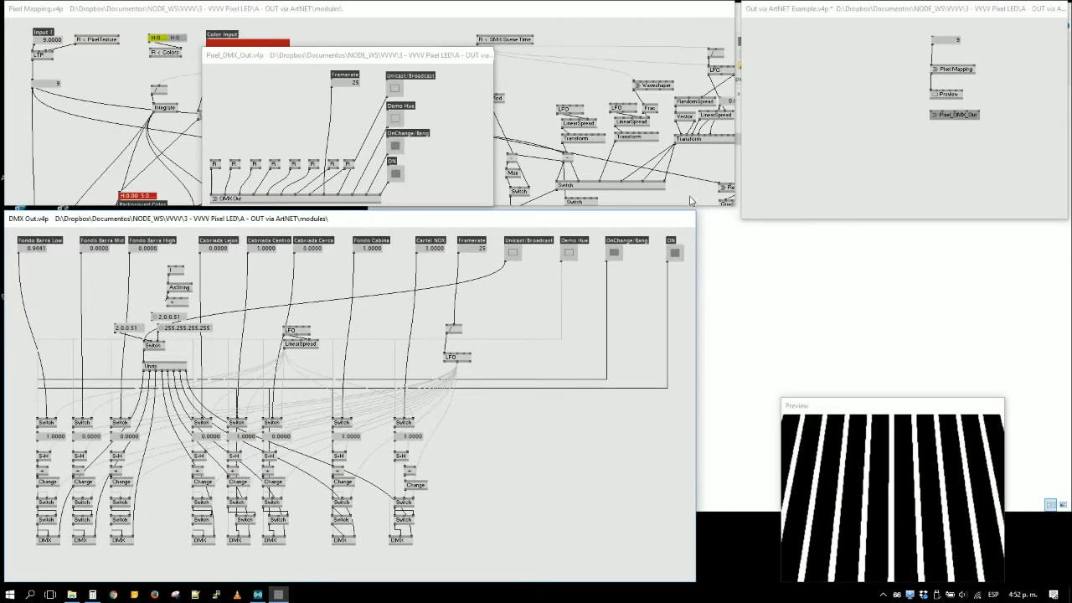
left_click(692, 199)
left_click_drag(736, 157, 697, 170)
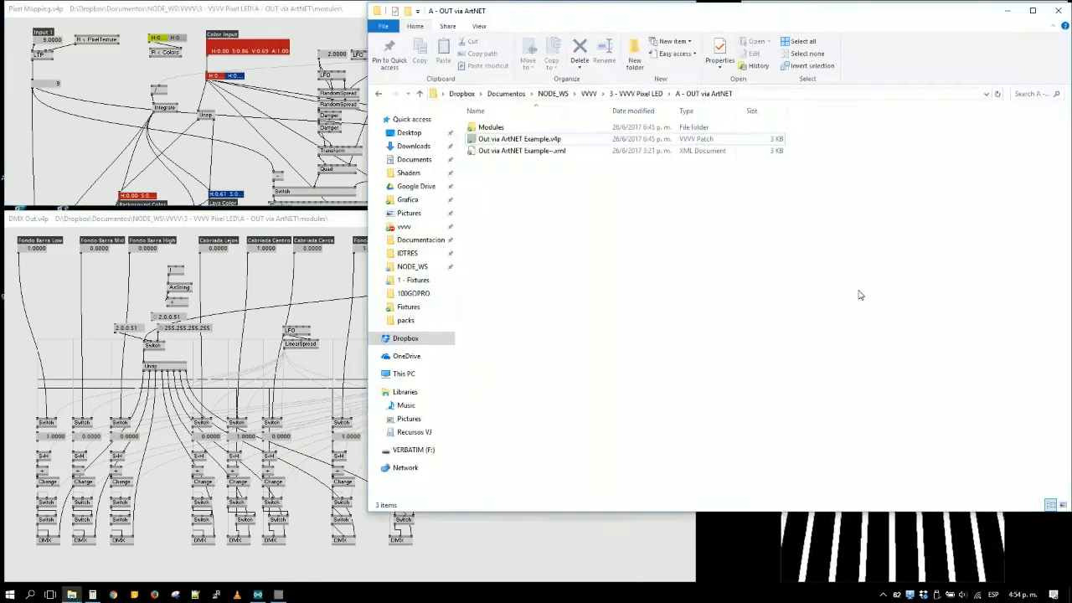
- Switch to File Explorer, go to the B - OUT via sACN & Glediator folder and select VVVV to Glediator via Spout.v4p
left_click(873, 299)
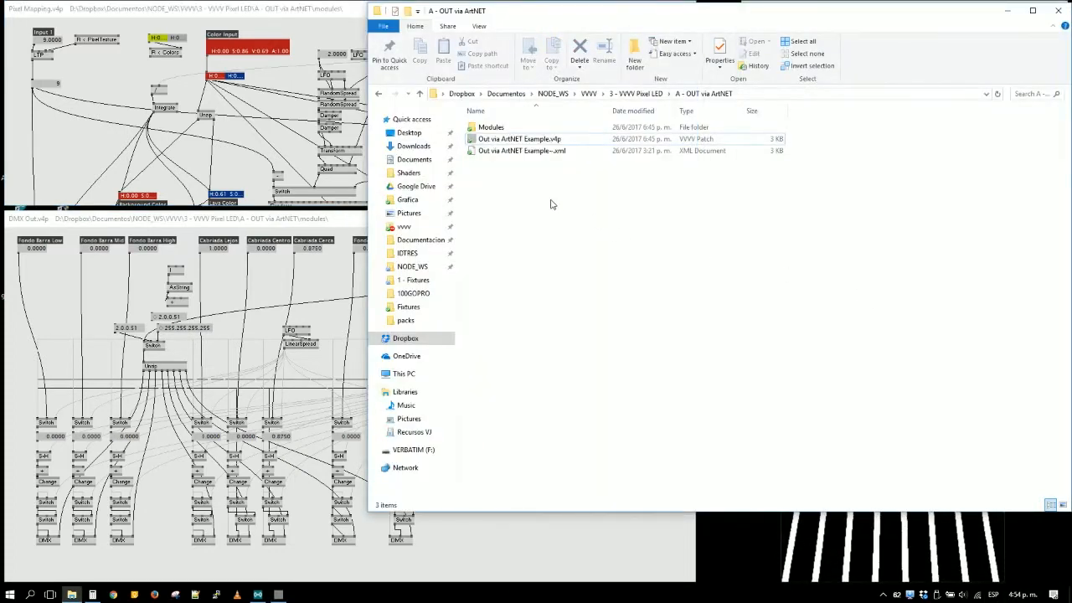
double_click(526, 140)
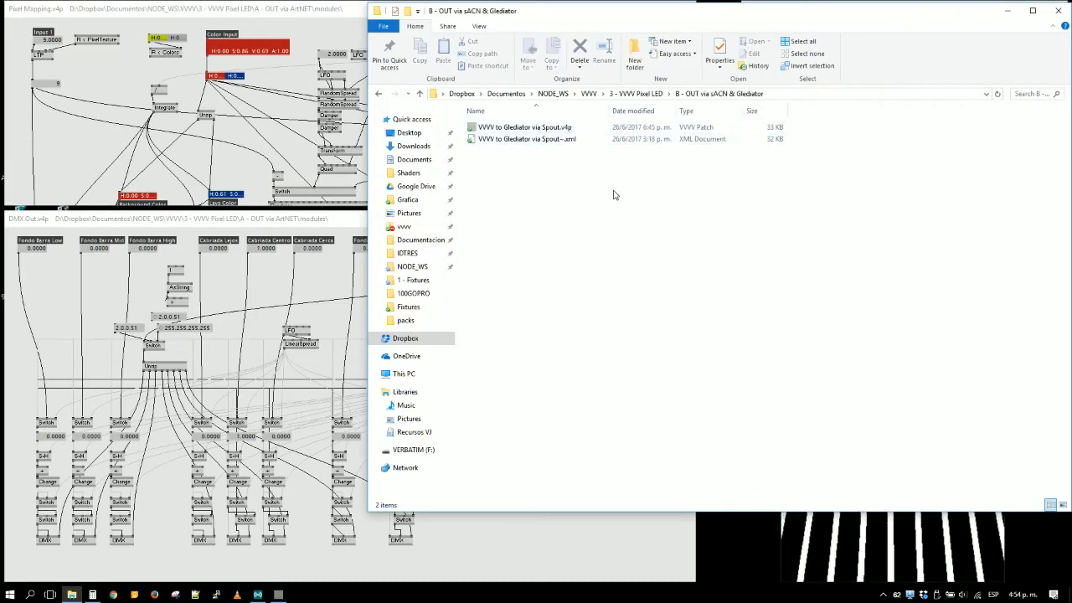
left_click(537, 127)
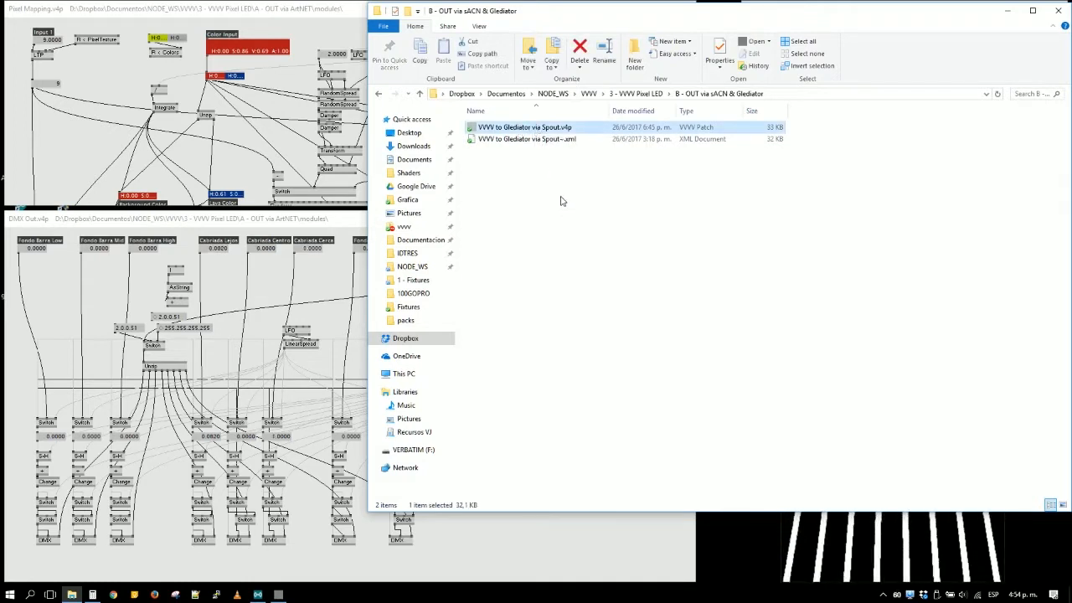
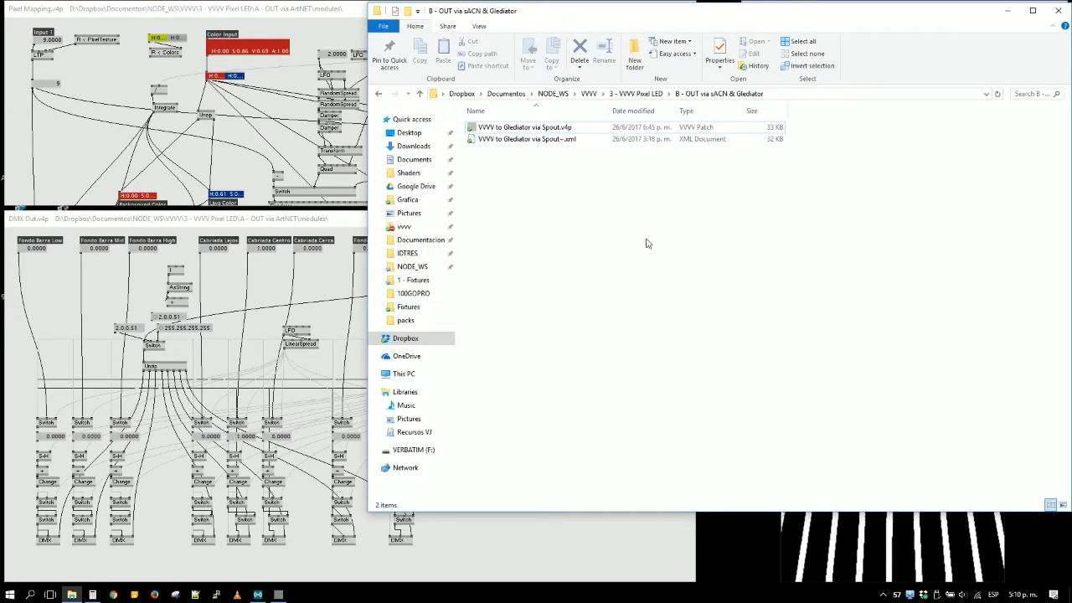
left_click(257, 594)
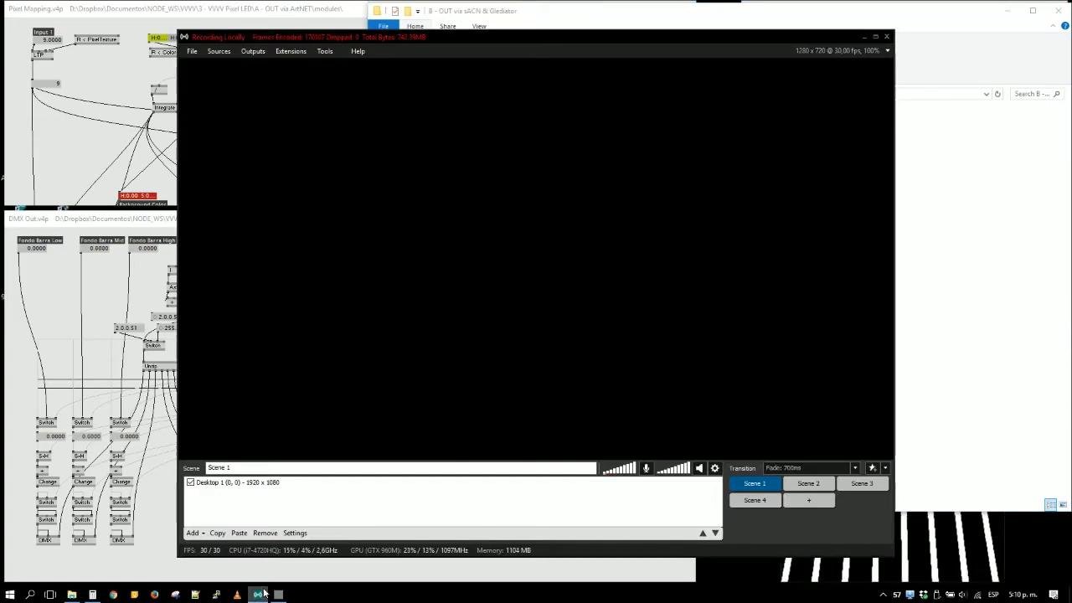
left_click(260, 594)
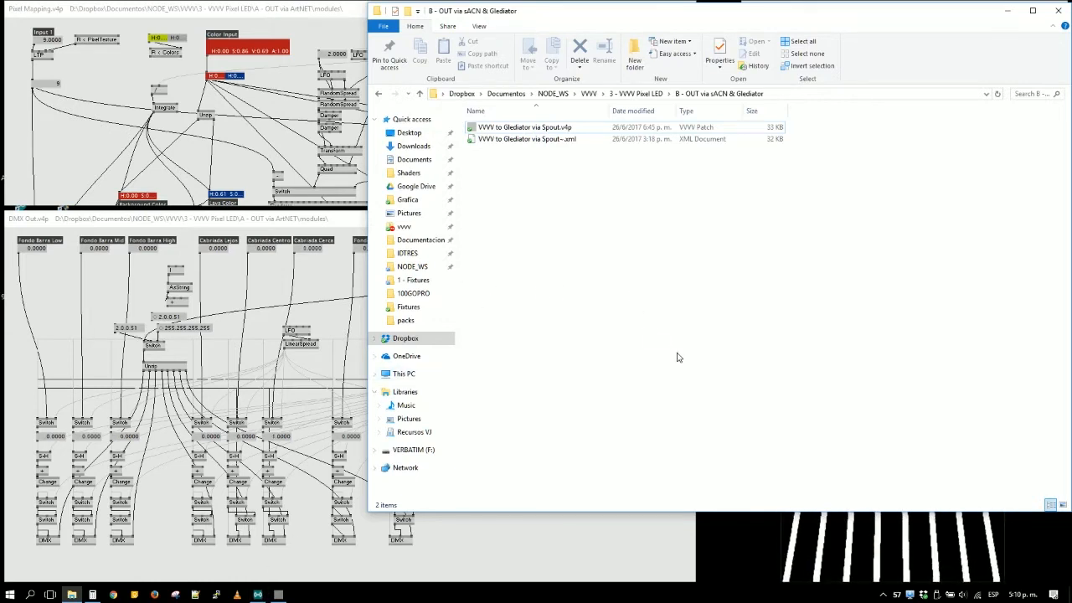
- Examine the DMX Out patch, from its fixture inputs and IP address switch down to the DMX output nodes
left_click(566, 540)
left_click_drag(629, 509, 668, 384)
scroll(113, 388, "up", 2)
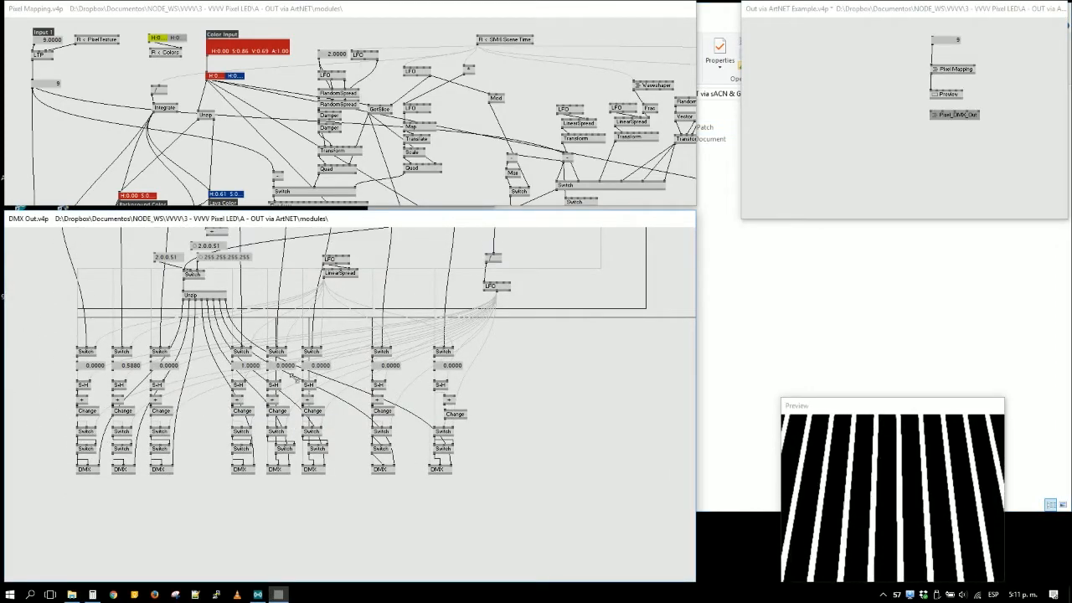
scroll(602, 323, "up", 3)
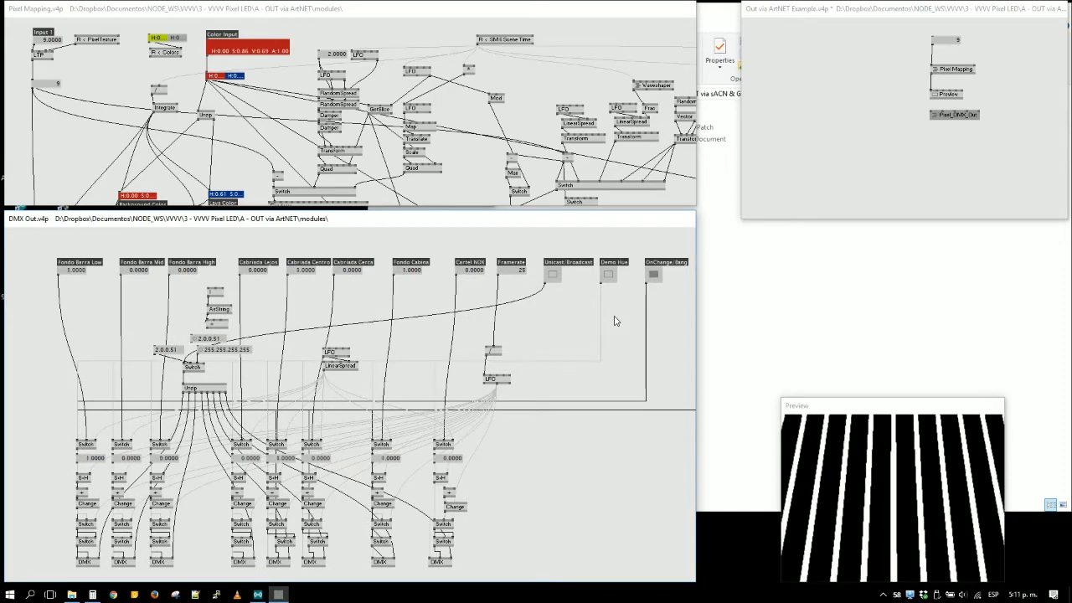
scroll(615, 321, "down", 1)
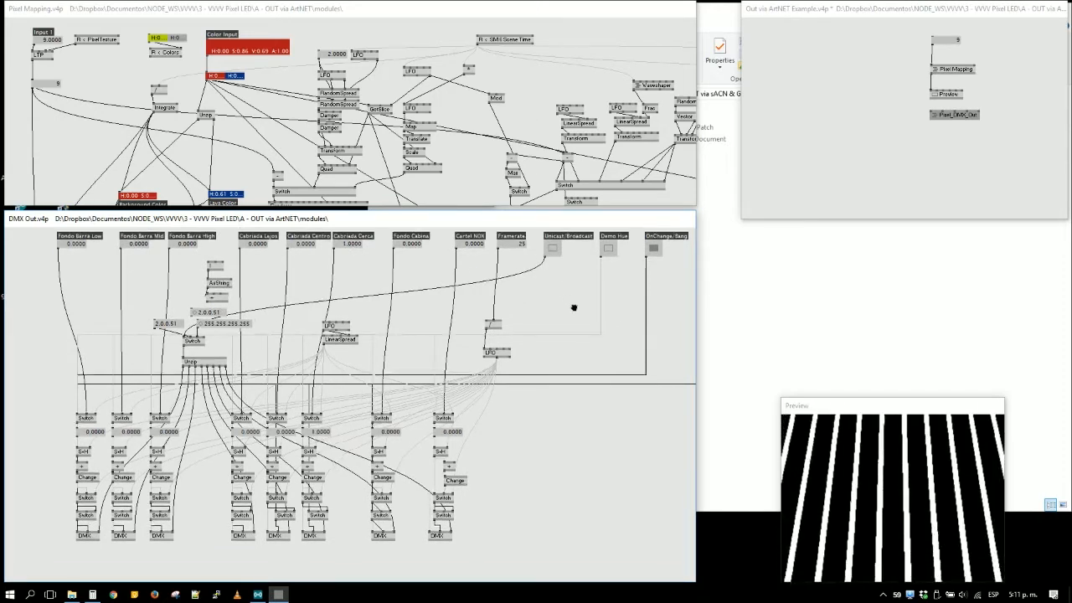
scroll(587, 343, "up", 1)
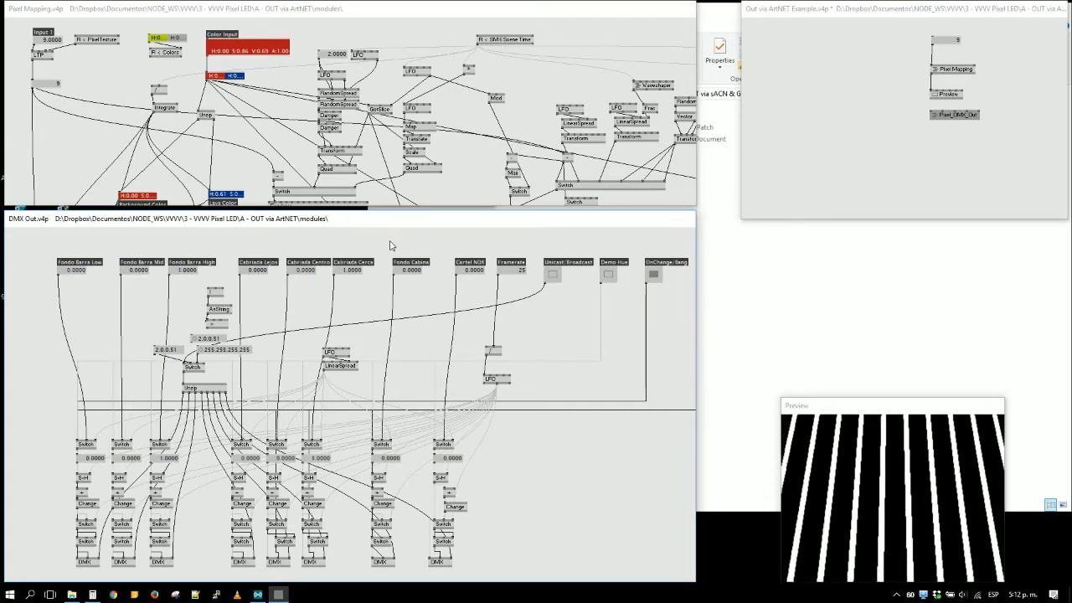
scroll(546, 341, "down", 1)
scroll(546, 342, "up", 1)
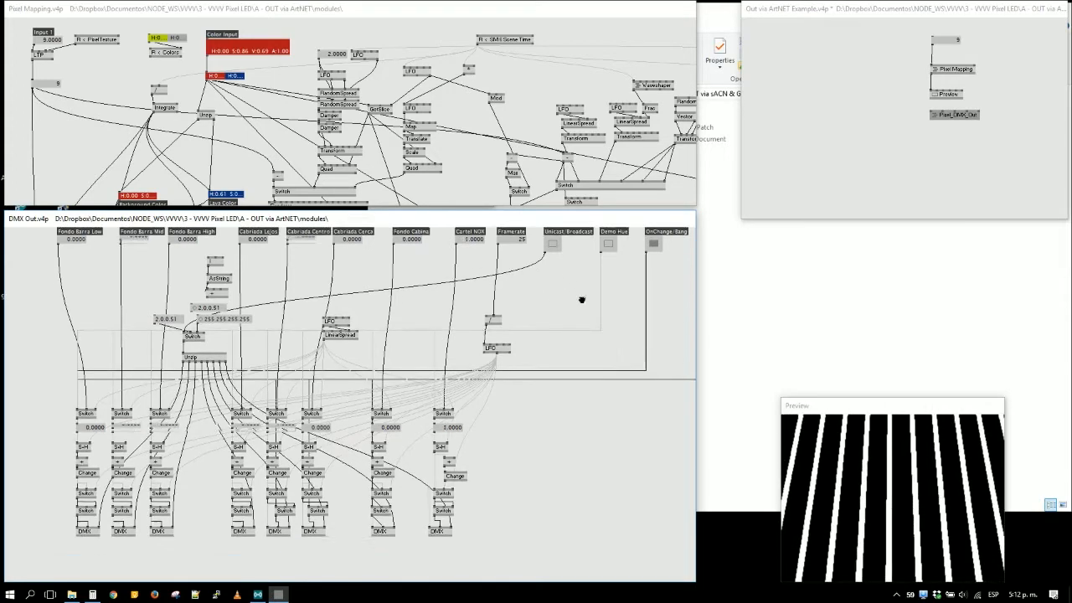
scroll(589, 331, "down", 1)
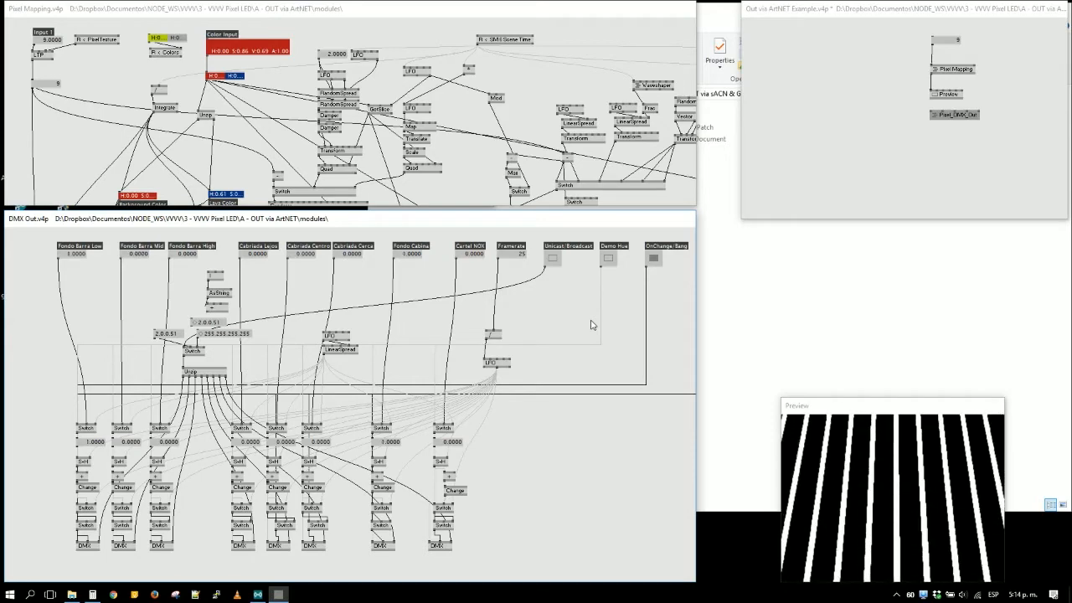
- Switch to File Explorer and open VVVV to Glediator via Spout.v4p from the B - OUT via sACN & Glediator folder
left_click(912, 296)
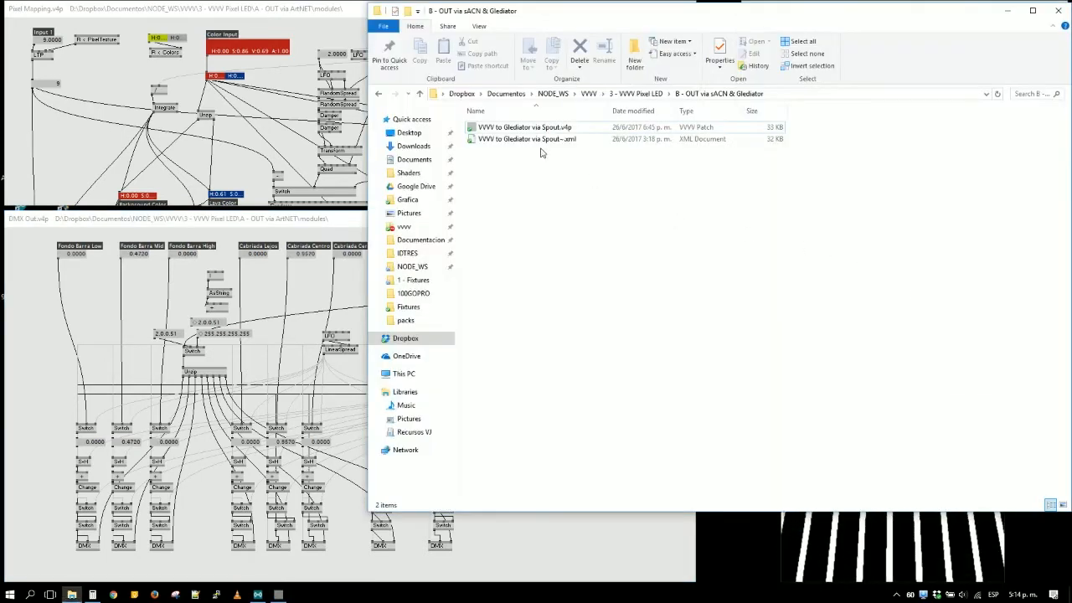
key("BackSpace")
double_click(503, 127)
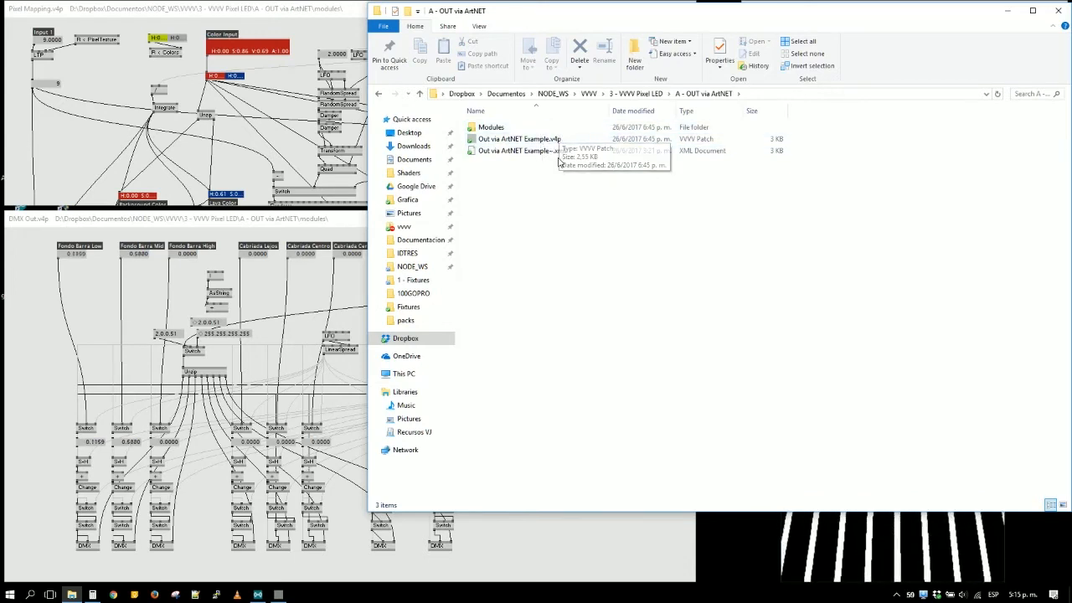
key("BackSpace")
double_click(565, 140)
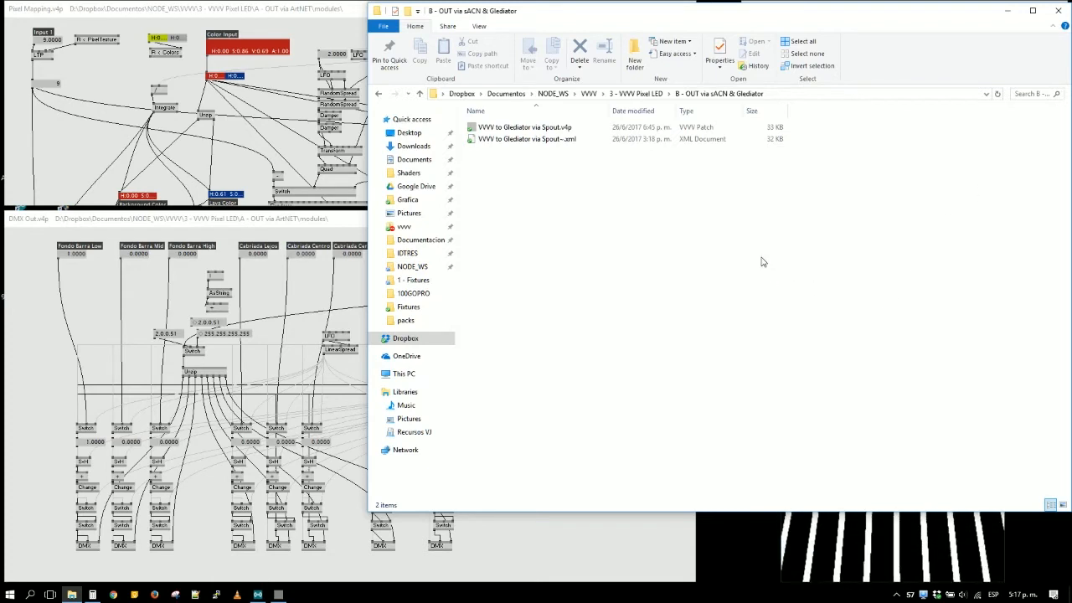
double_click(549, 129)
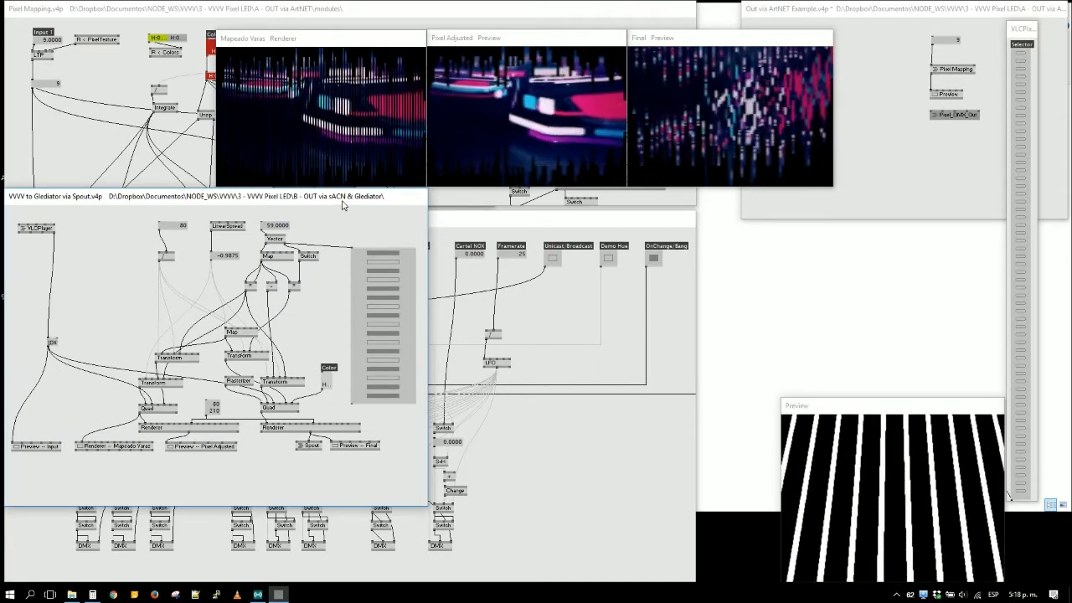
- Place the VVVV to Glediator via Spout patch window over the DMX Out patch, below the renderer previews, and reduce its height
left_click_drag(342, 204, 657, 224)
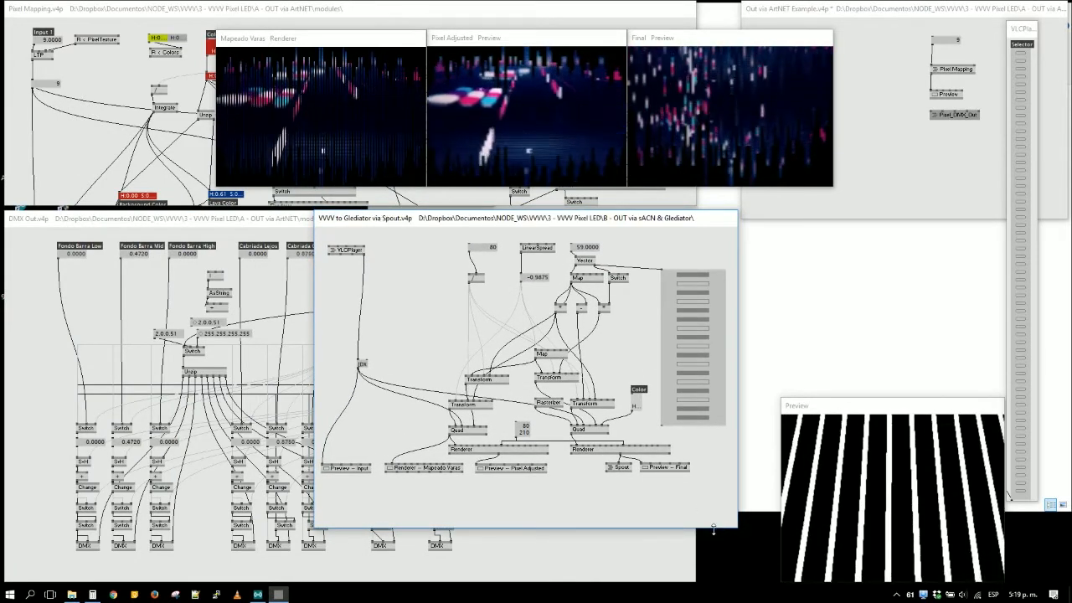
left_click_drag(713, 529, 715, 508)
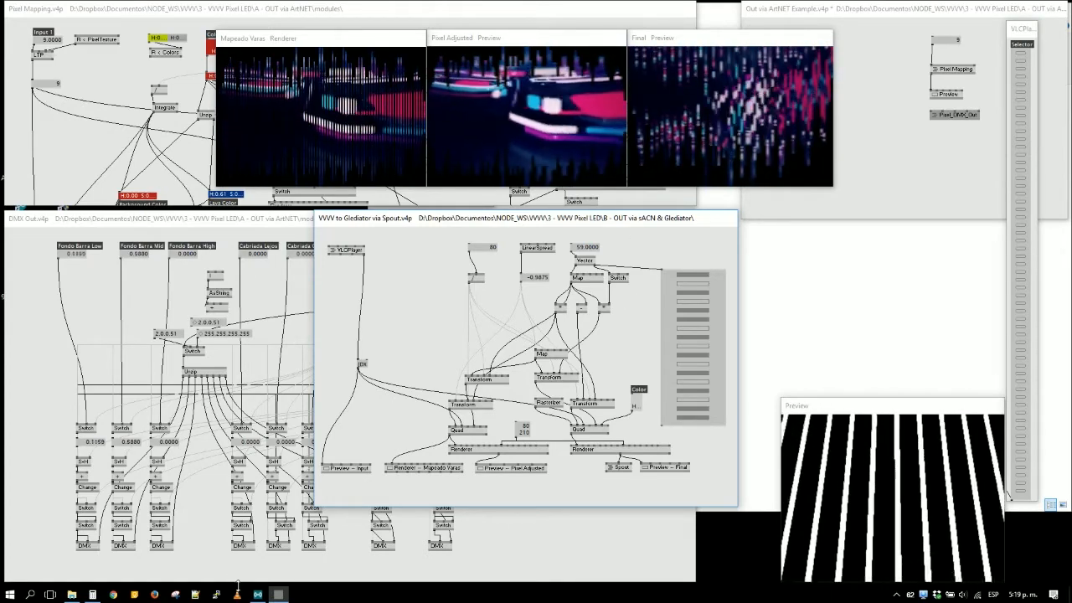
mouse_move(259, 595)
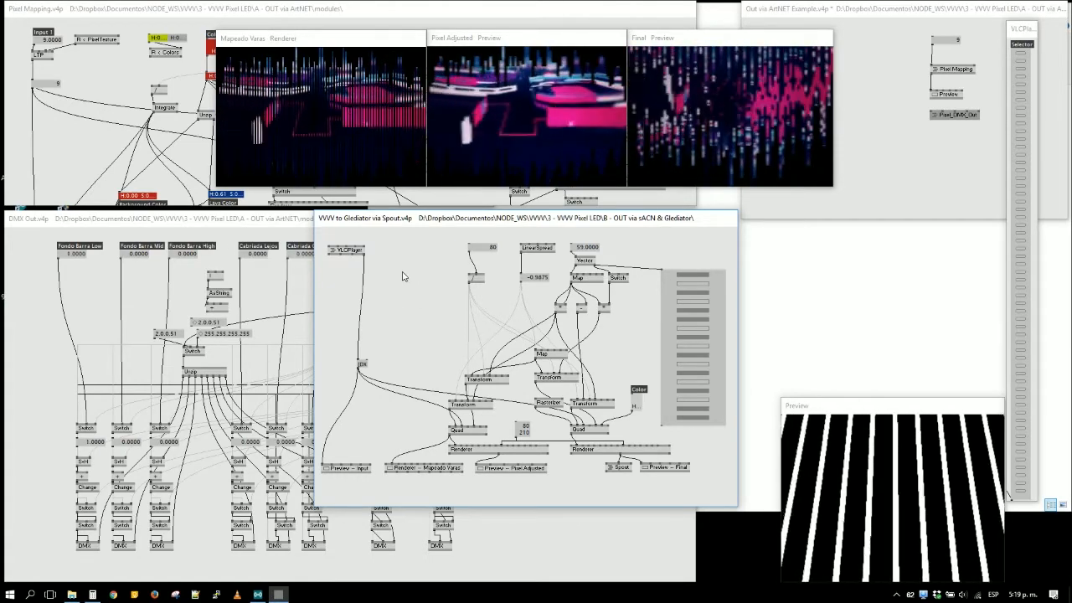
right_click(483, 249)
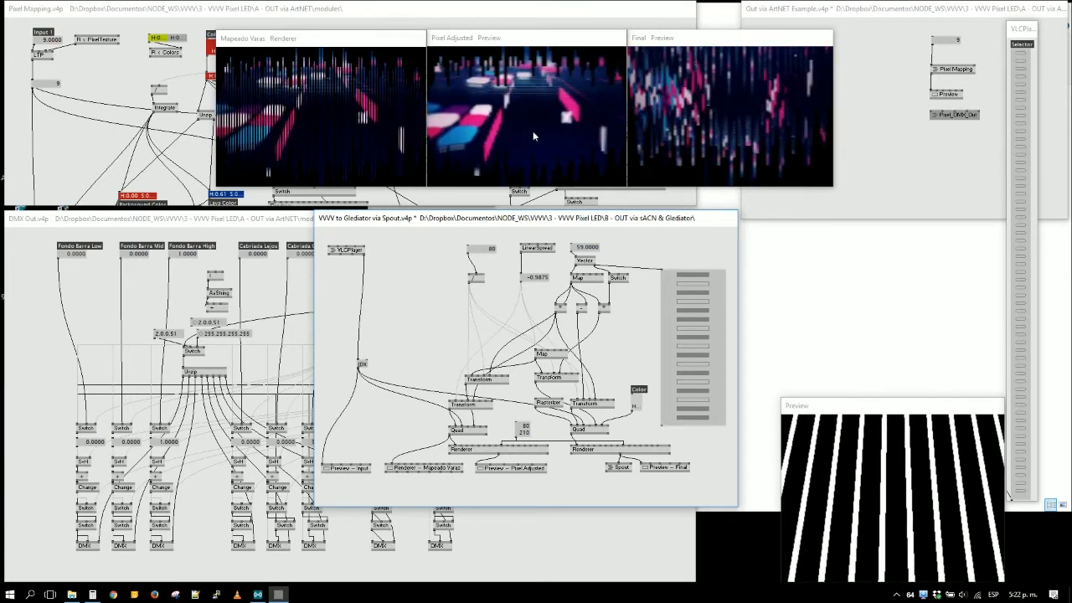
mouse_move(414, 216)
left_mouse_down()
mouse_move(430, 218)
mouse_move(414, 215)
left_mouse_up()
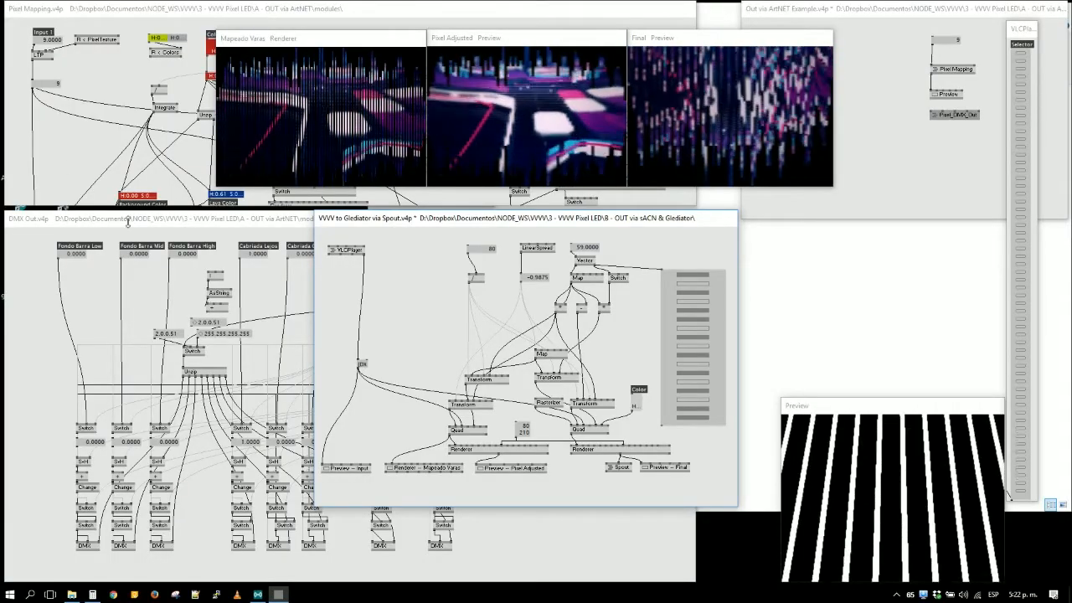
- Move the Pixel Mapping patch window below the renderer previews and bring the DMX Out patch to the front
left_click(72, 159)
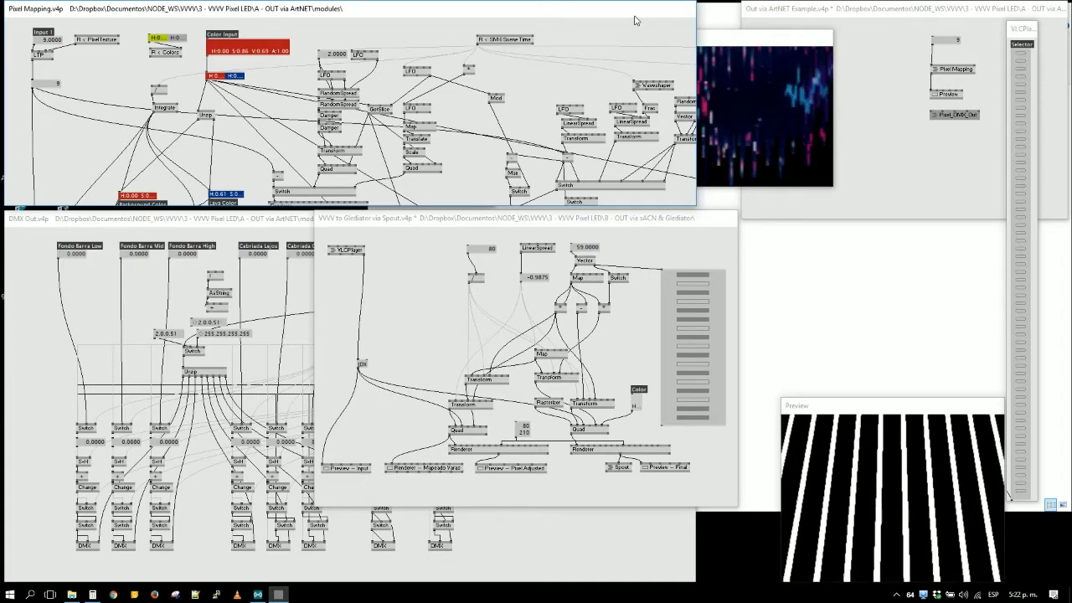
left_click_drag(591, 20, 725, 220)
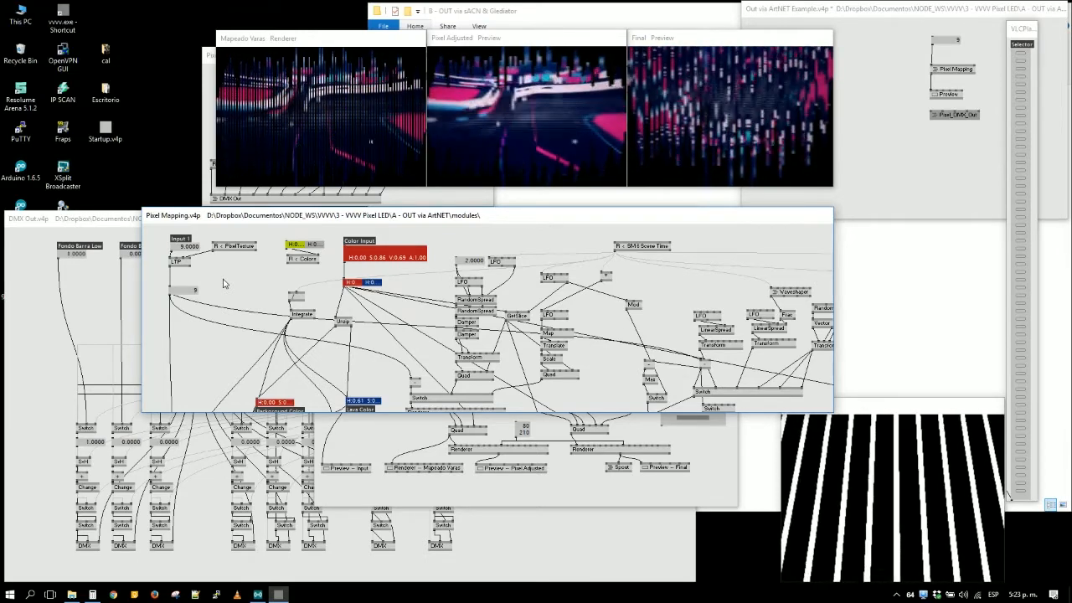
left_click(91, 293)
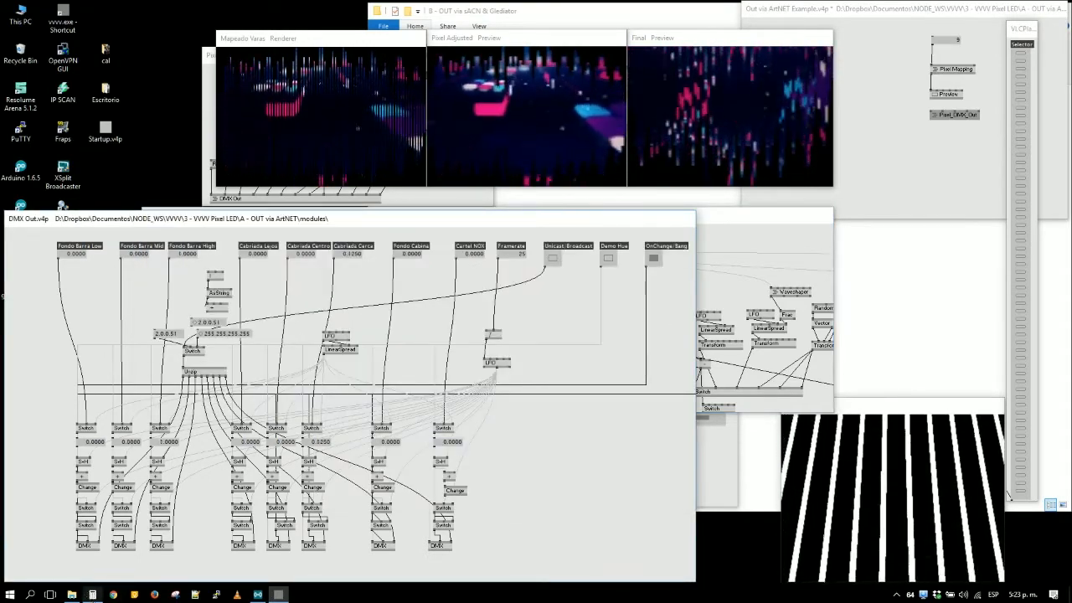
mouse_move(93, 596)
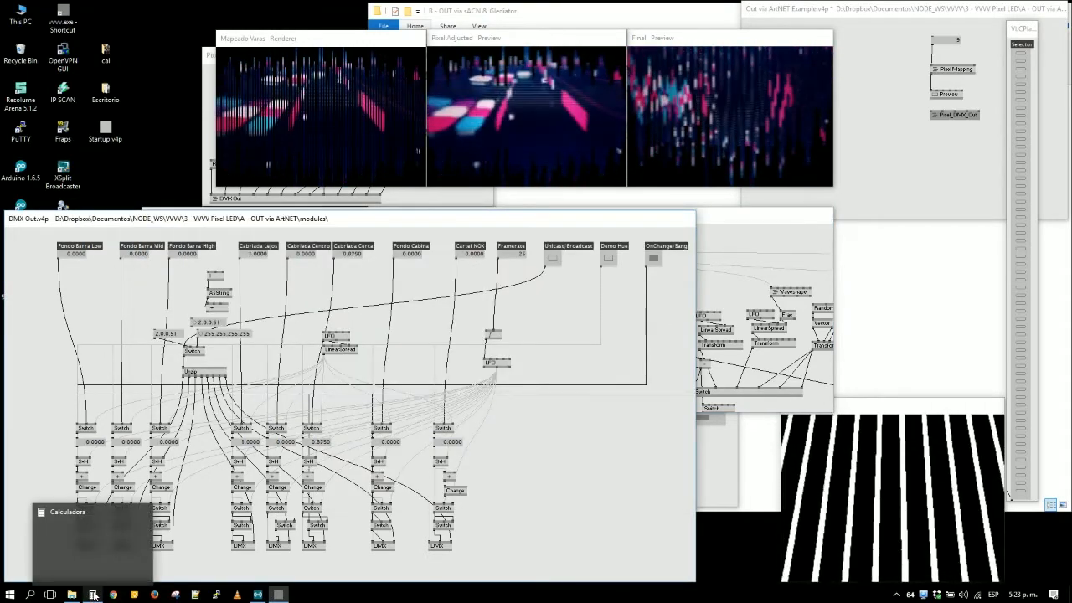
left_click(93, 595)
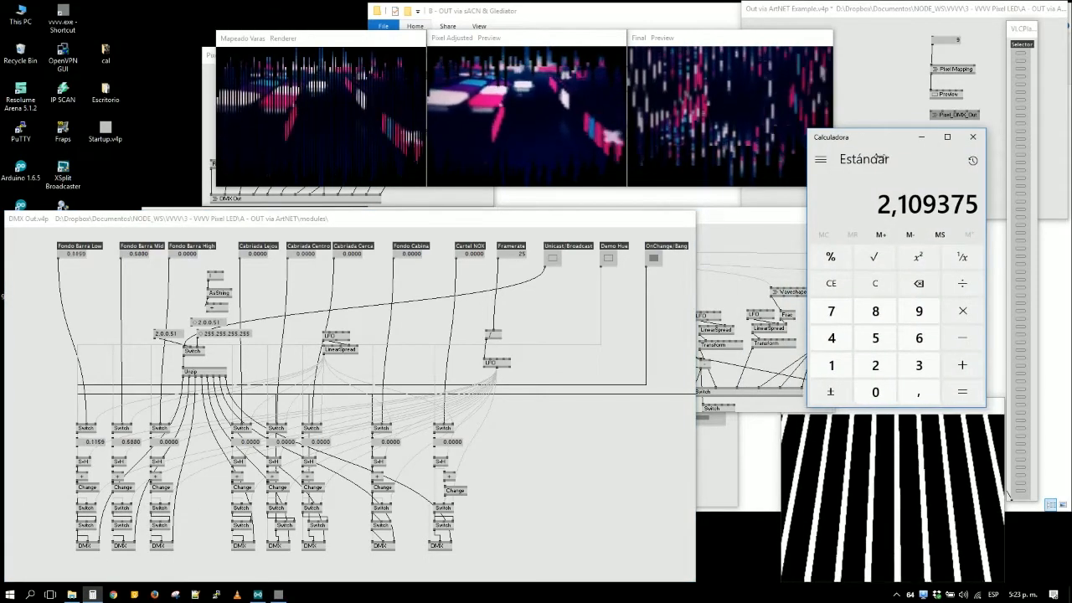
left_click_drag(869, 147, 476, 239)
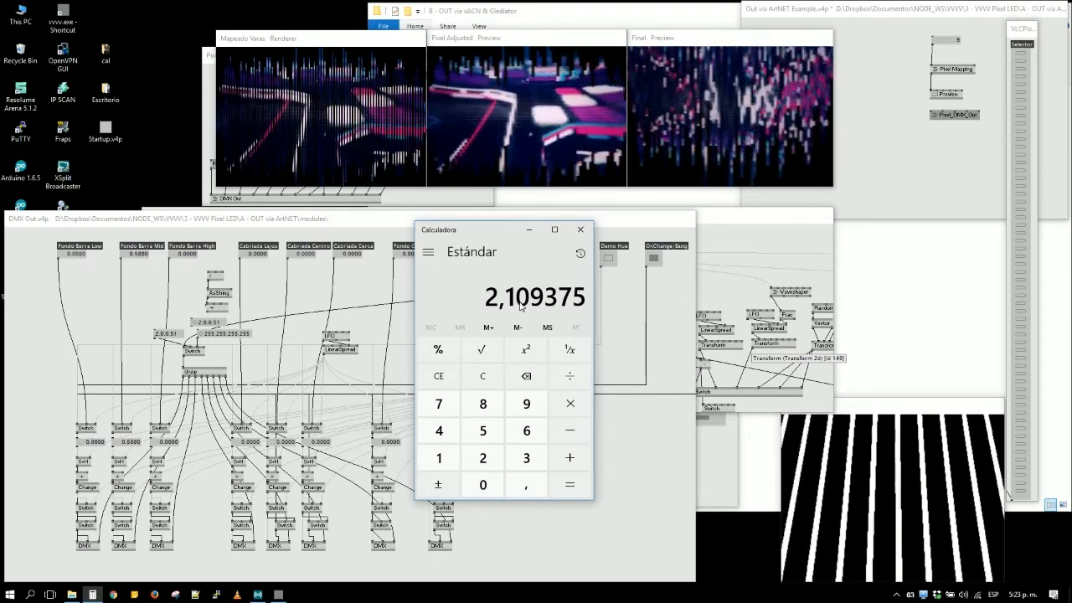
key("super+Up")
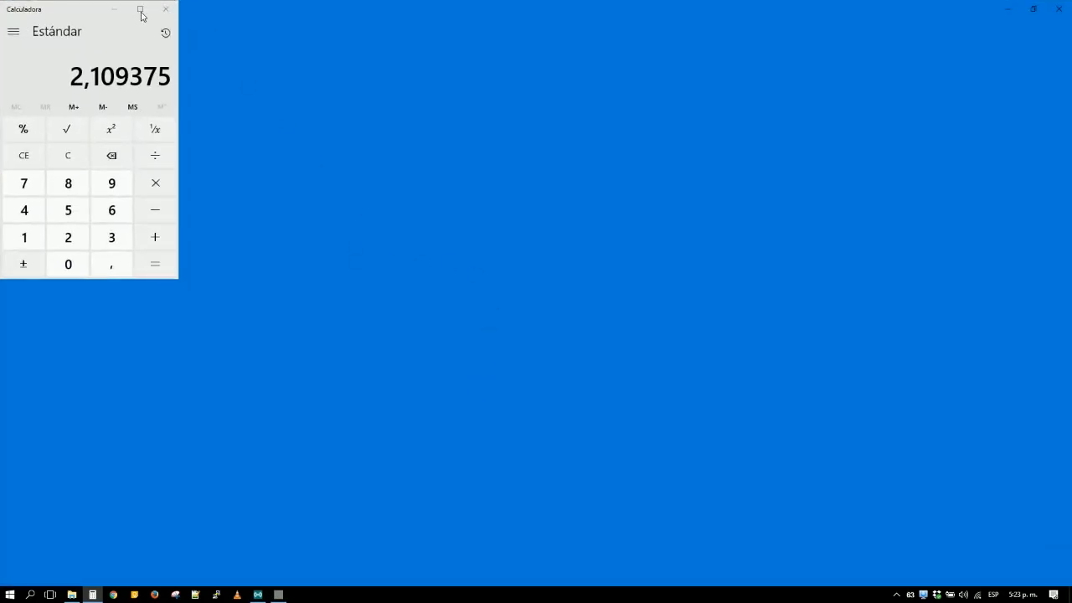
left_click(92, 595)
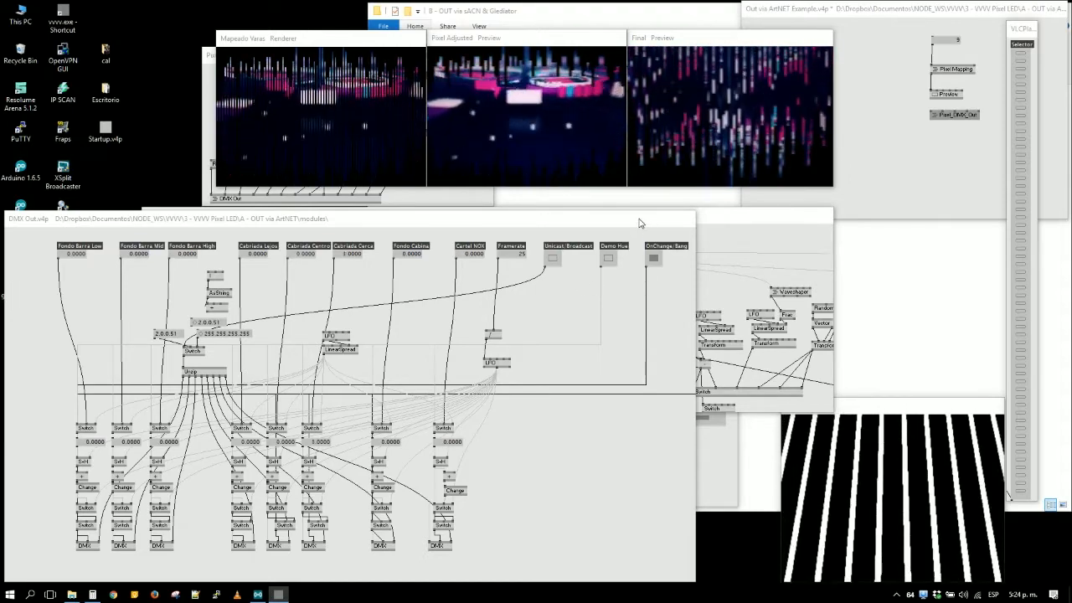
mouse_move(629, 223)
left_mouse_down()
mouse_move(766, 242)
mouse_move(656, 209)
mouse_move(629, 225)
left_mouse_up()
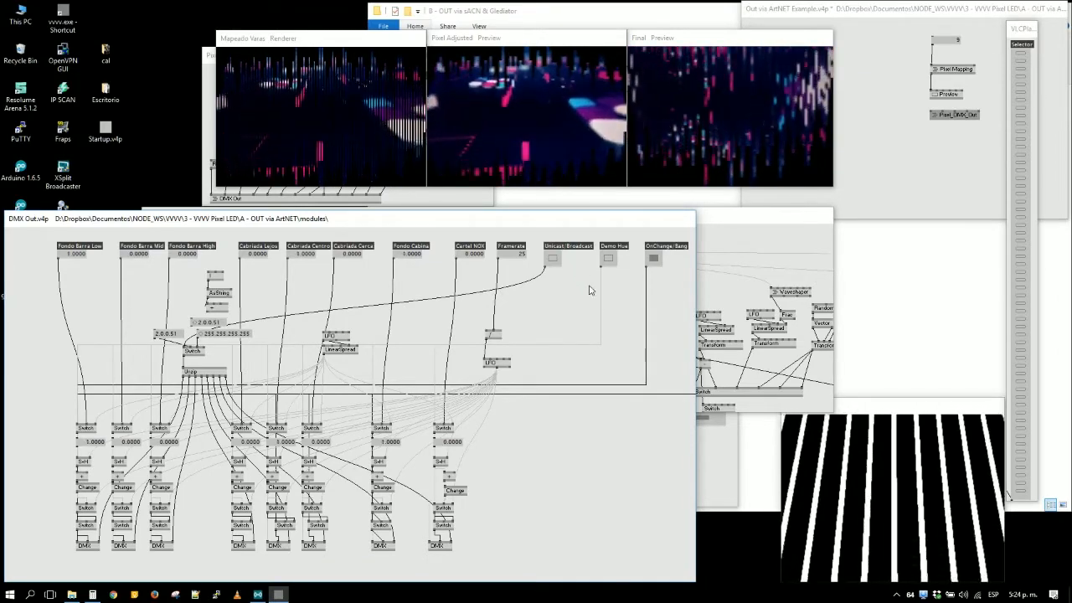
key("super+d")
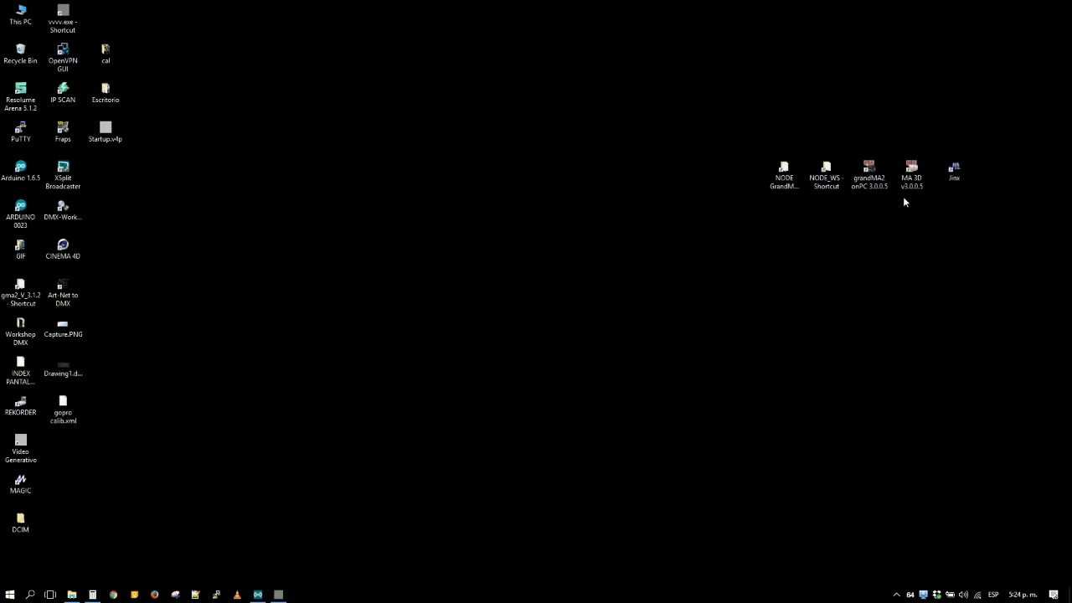
double_click(955, 172)
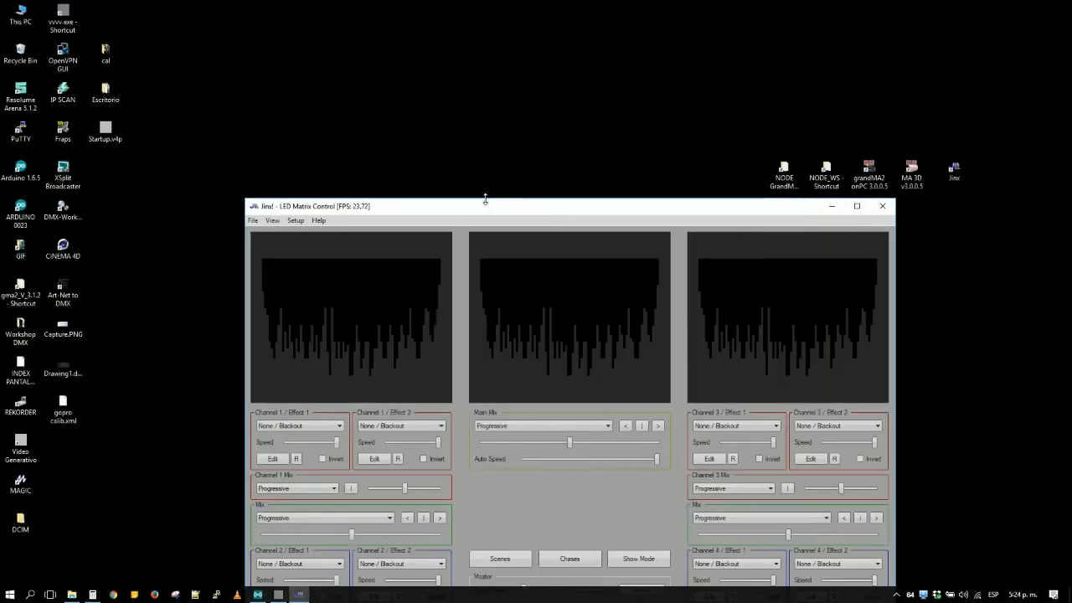
left_click_drag(485, 199, 440, 135)
left_click_drag(417, 146, 345, 44)
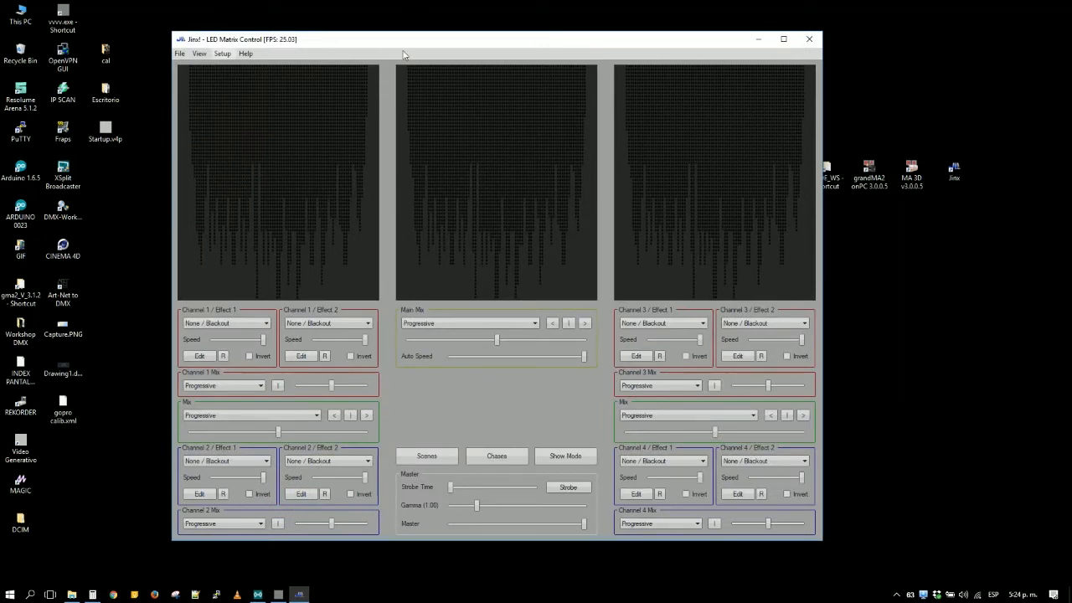
left_click(806, 39)
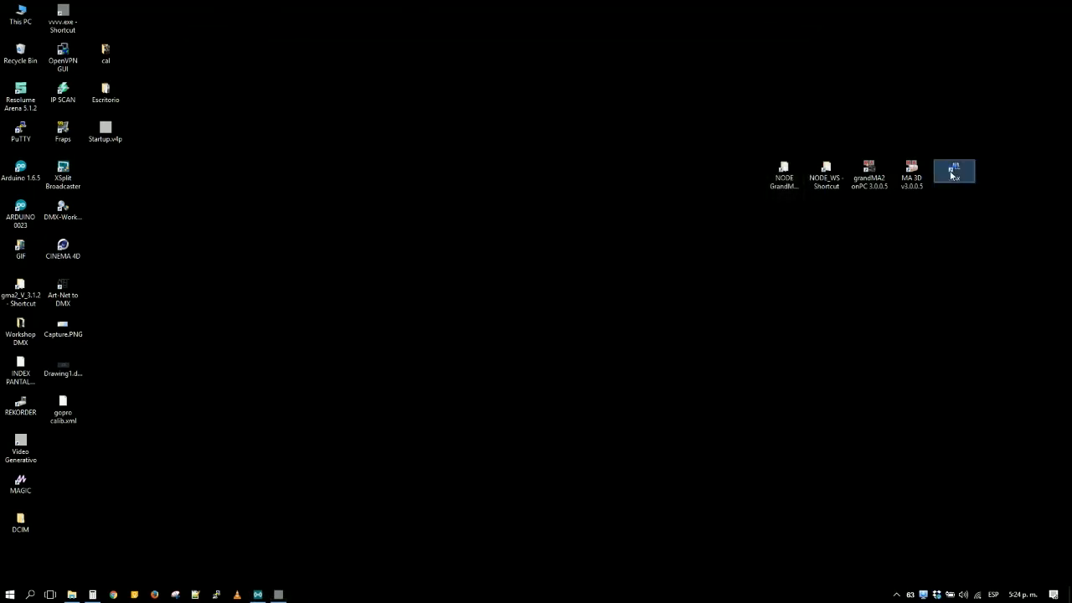
- Launch Jinx from its desktop shortcut with a chosen graphics processor
right_click(955, 173)
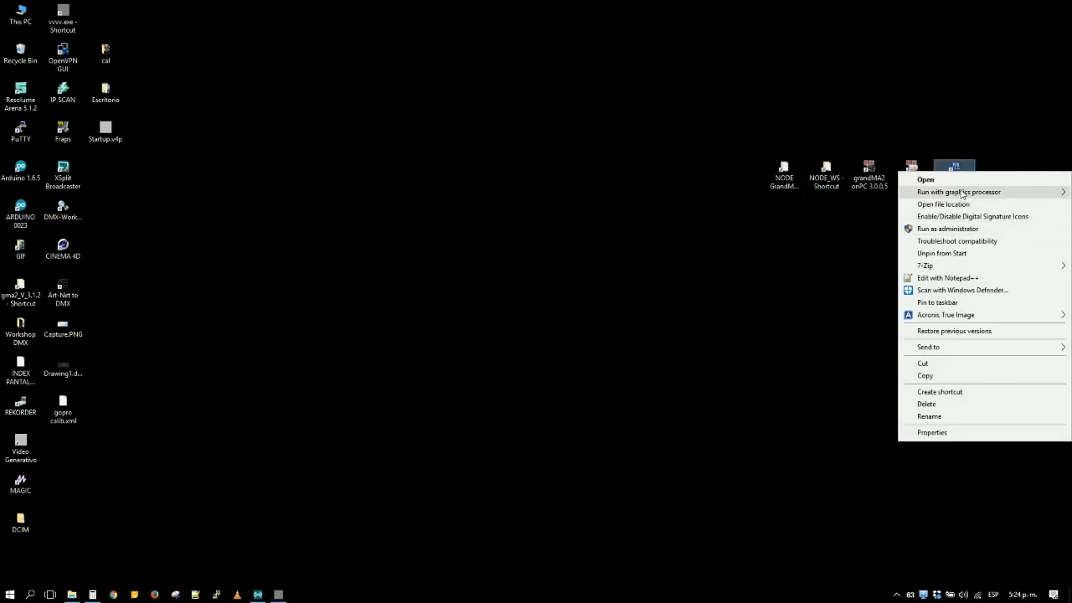
mouse_move(964, 192)
left_click(849, 196)
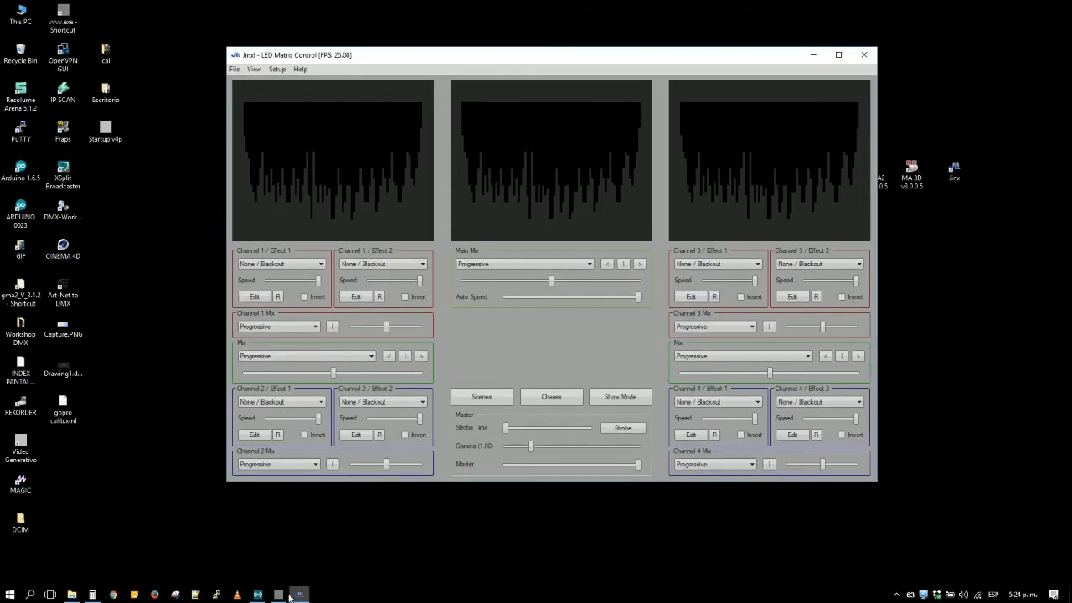
- Switch back to vvvv, move the Pixel_DMX_Out patch off the Mapeado Varas renderer, and maximize that renderer window
left_click(285, 595)
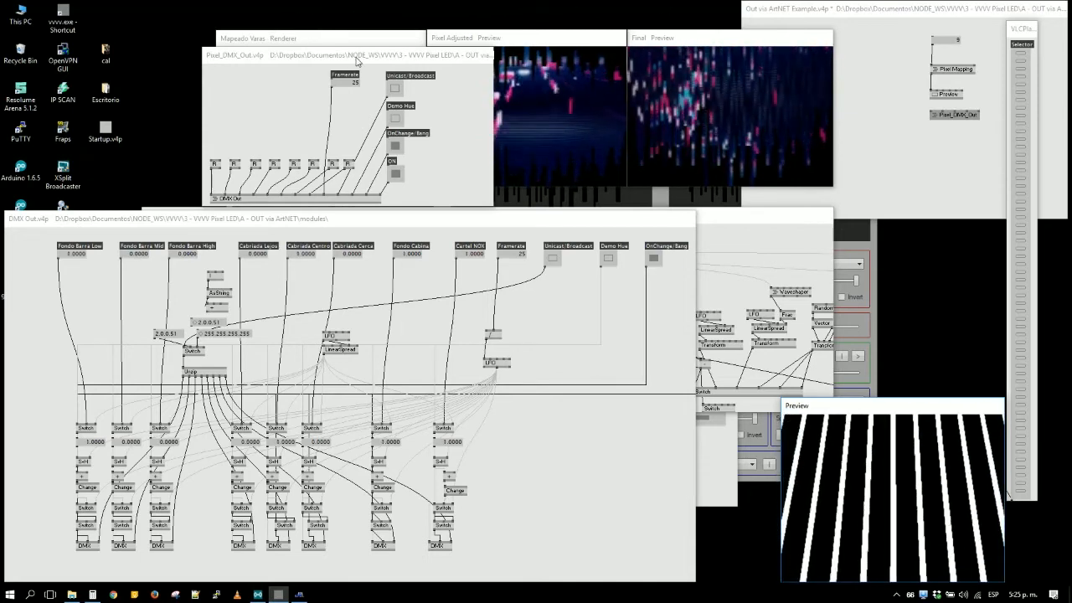
left_click_drag(357, 57, 416, 315)
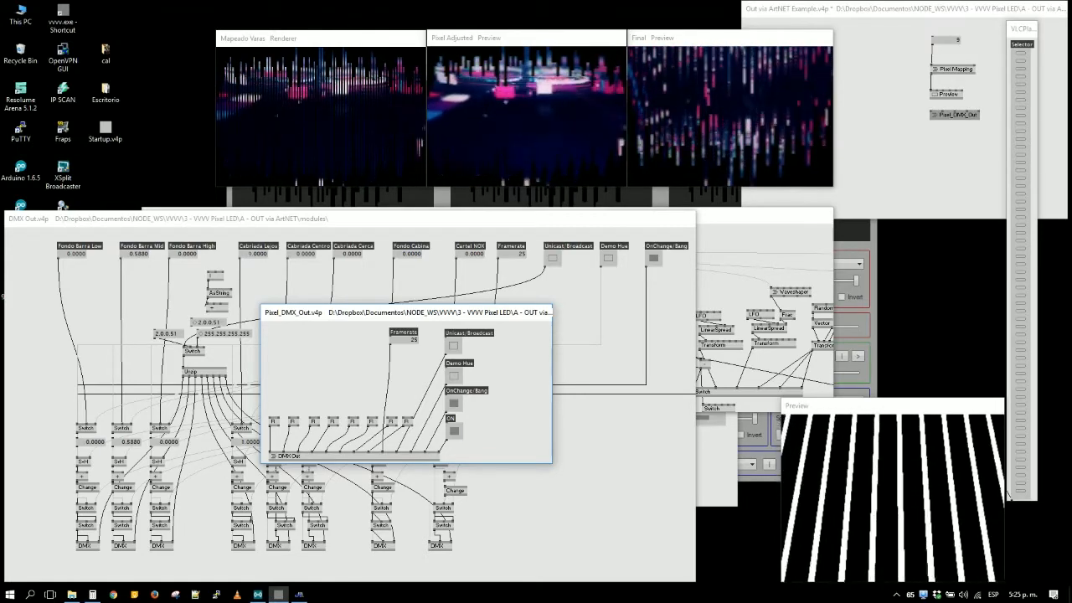
double_click(285, 42)
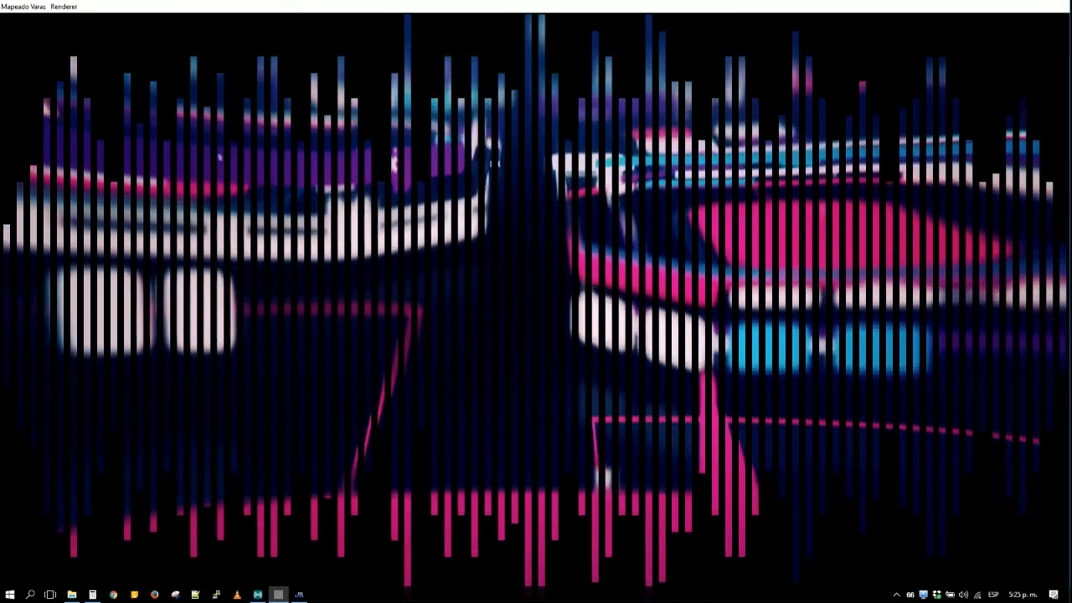
- Restore the Mapeado Varas renderer to its small size and move the DMX Out patch lower to uncover the Pixel Mapping patch
double_click(556, 7)
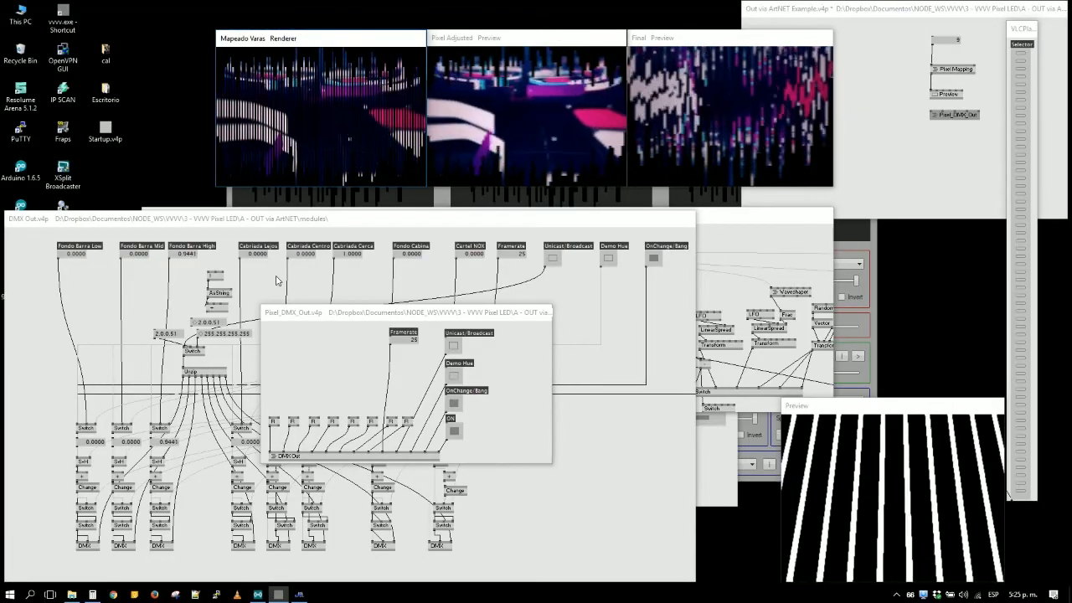
left_click(300, 302)
left_click_drag(220, 221, 325, 339)
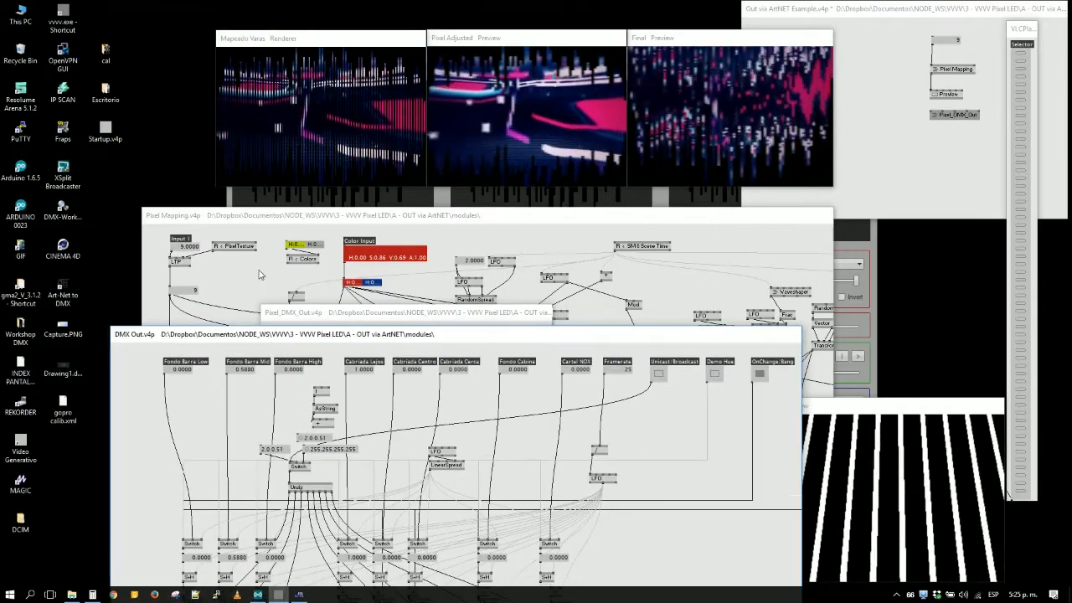
- Close the Pixel Mapping patch and bring the VVVV to Glediator via Spout patch to the front
left_click(257, 276)
key("ctrl+w")
left_click(419, 290)
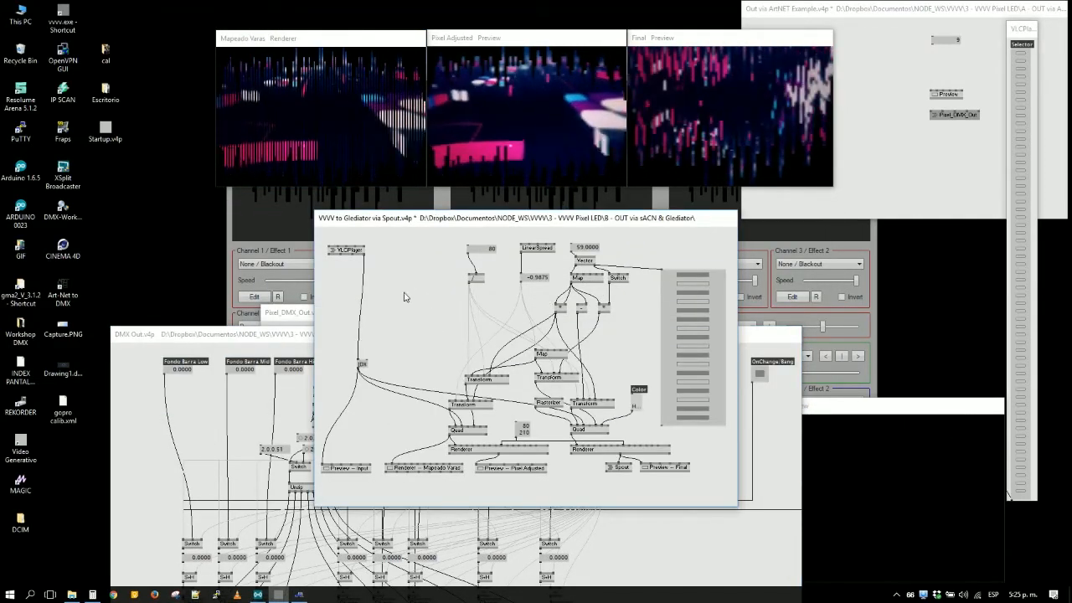
- Disconnect the VLCPlayer output and examine the bar layout in the maximized Mapeado Varas renderer, restoring the window each time
right_click(363, 292)
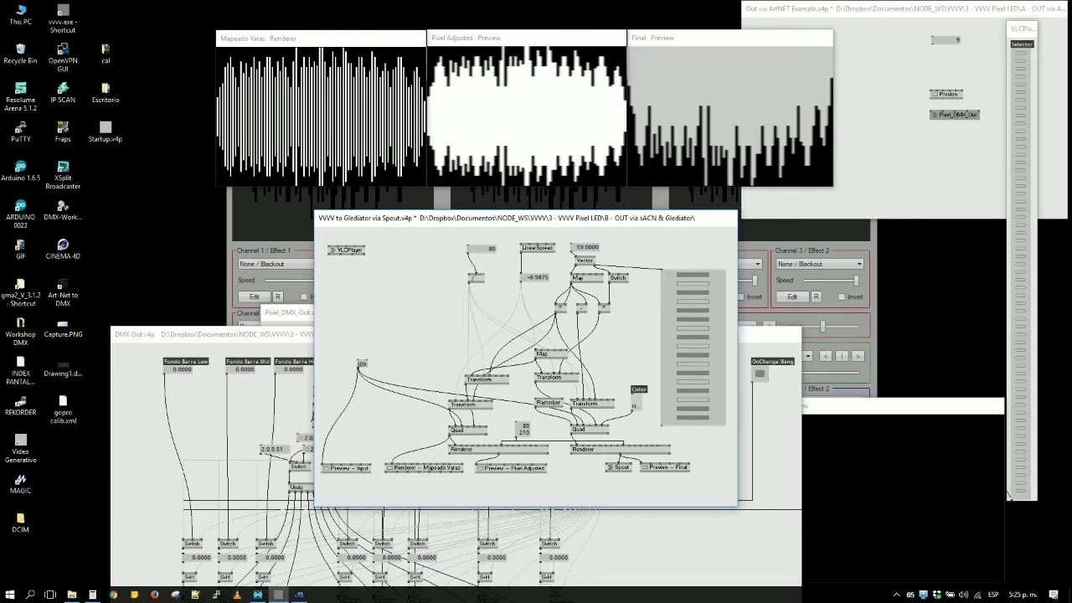
double_click(346, 42)
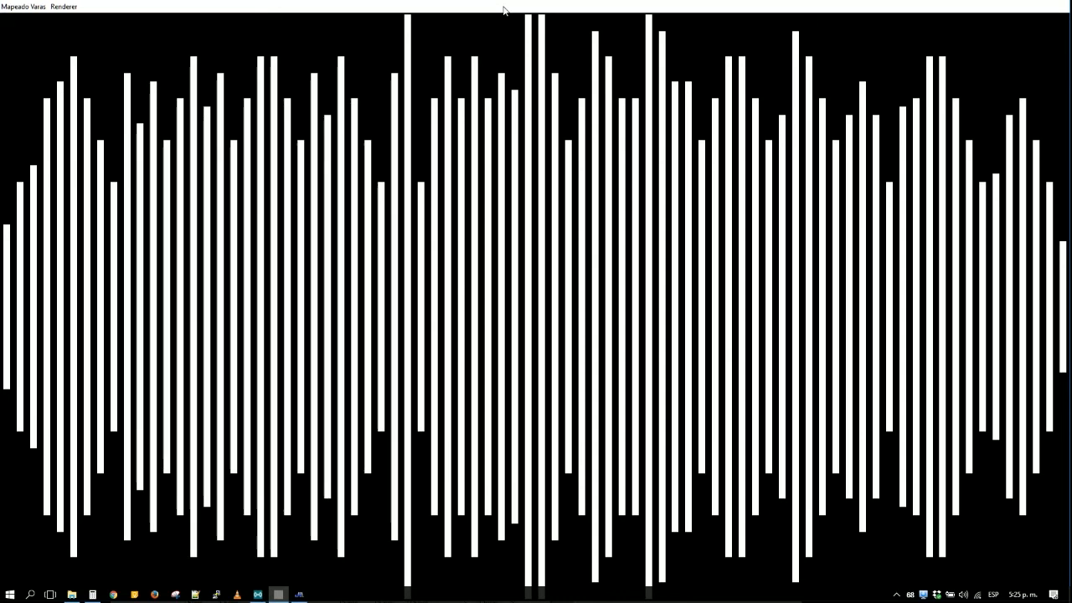
double_click(448, 12)
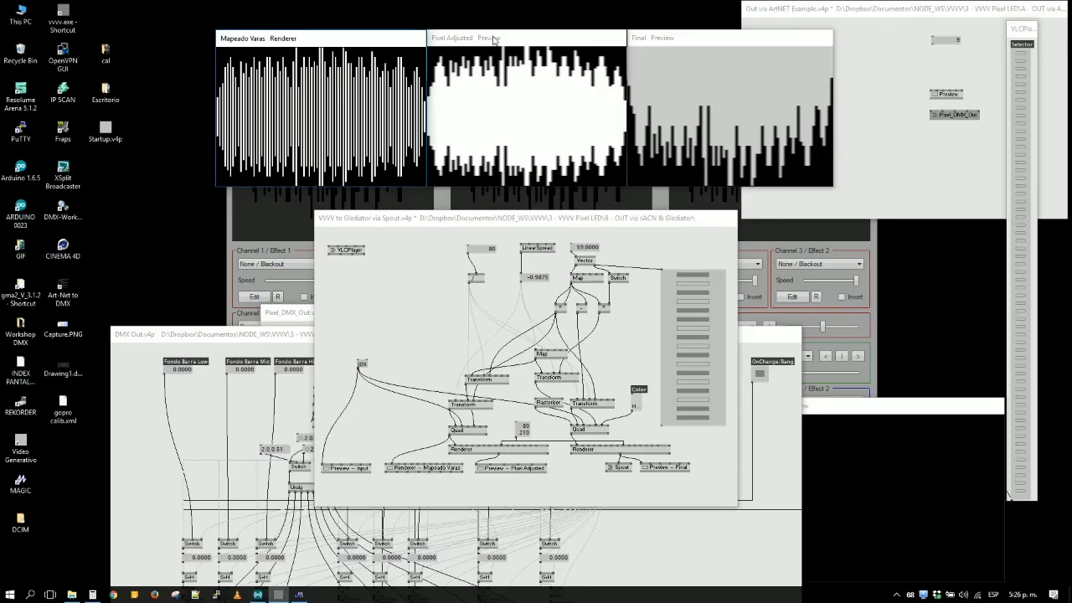
double_click(372, 43)
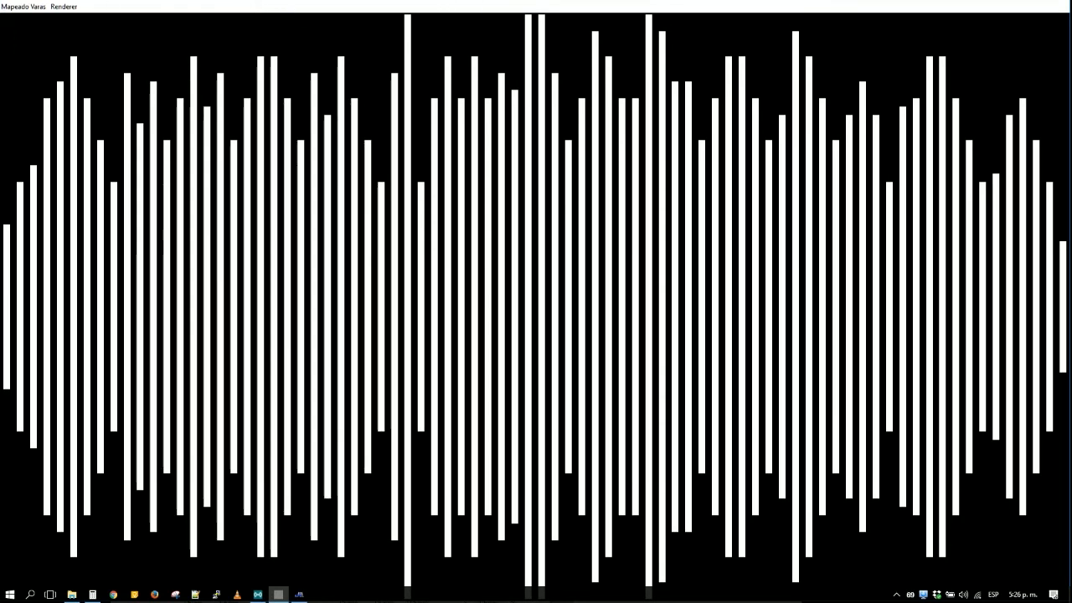
double_click(734, 9)
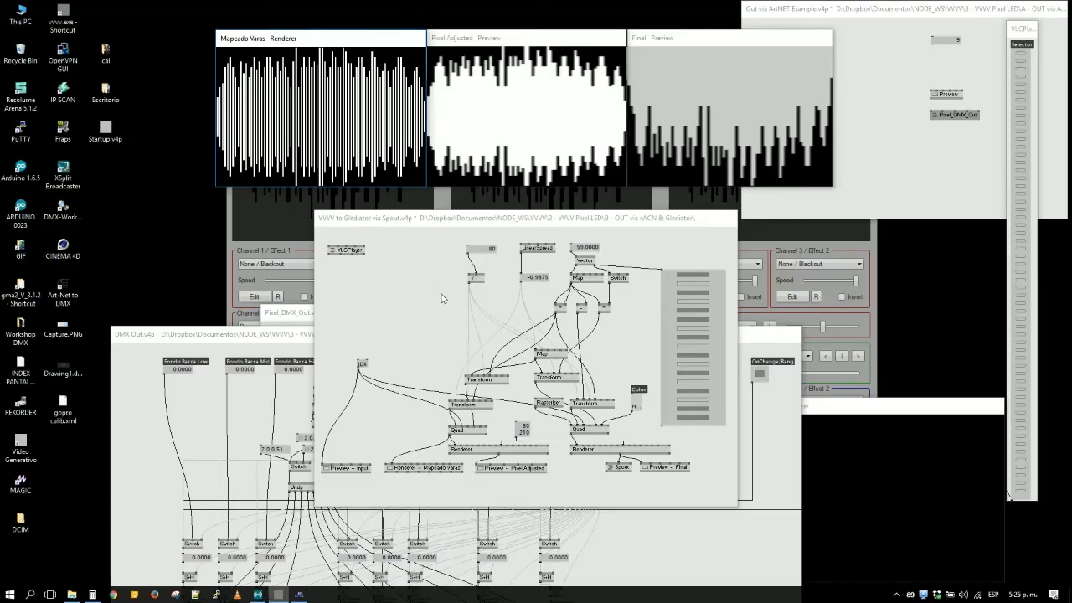
- Look at the matrix shape in Jinx, compare it with the Pixel Adjusted preview, and return to the Glediator via Spout patch
left_click(270, 240)
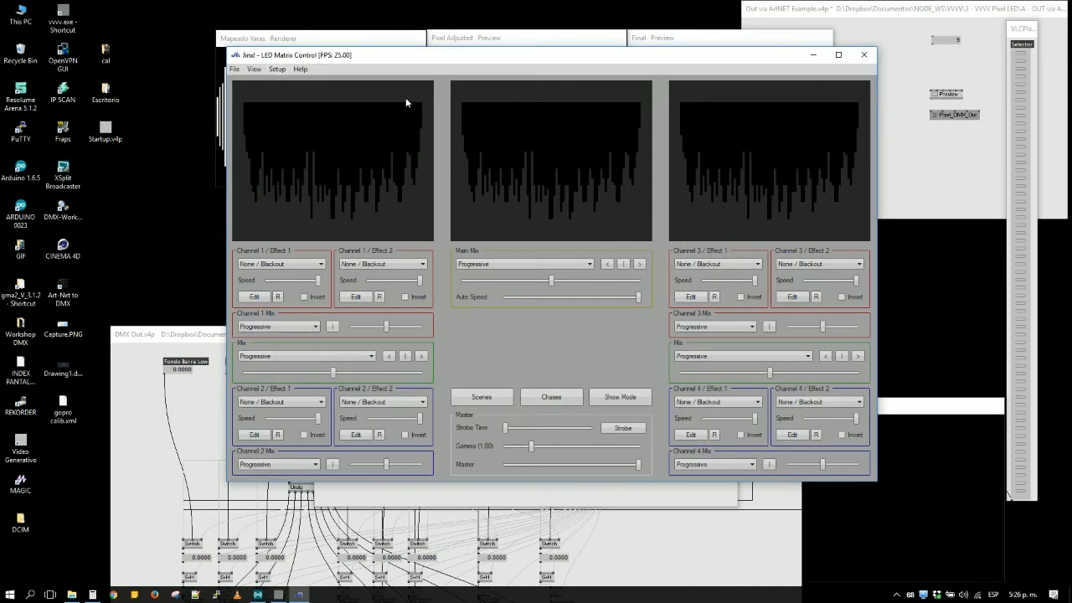
left_click(482, 41)
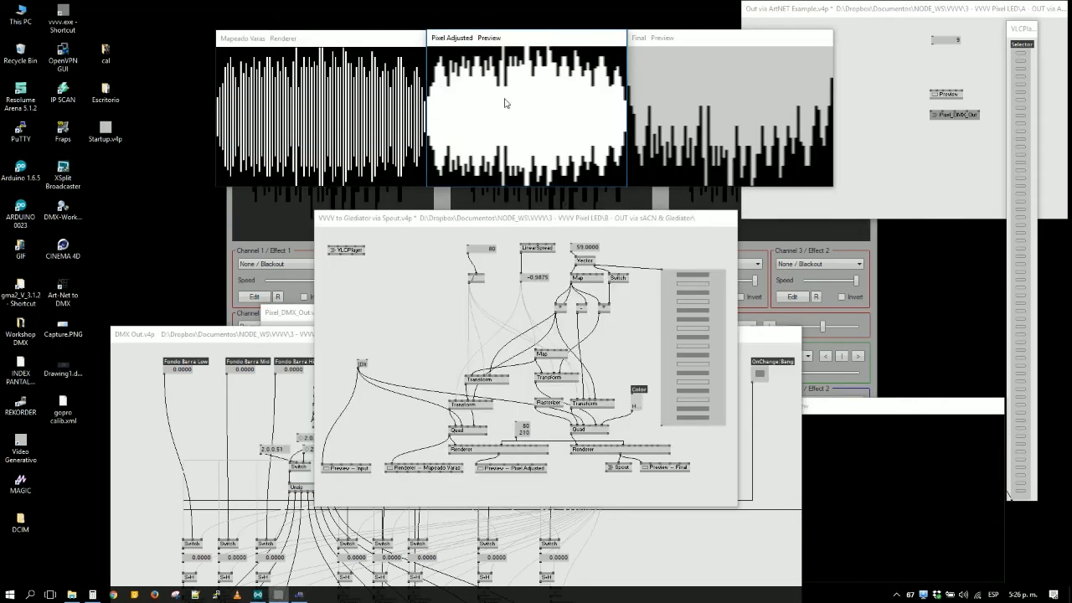
left_click(439, 299)
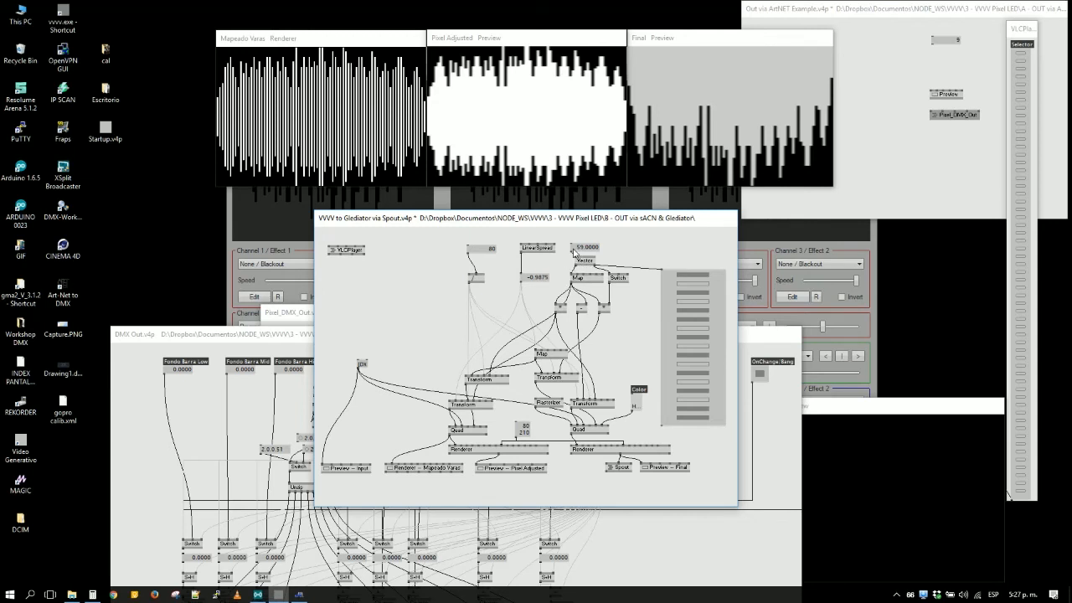
- Create a value IOBox from the Vector node's output, enlarge it, and move the slider IOBox aside to make room
mouse_move(573, 252)
right_click(577, 267)
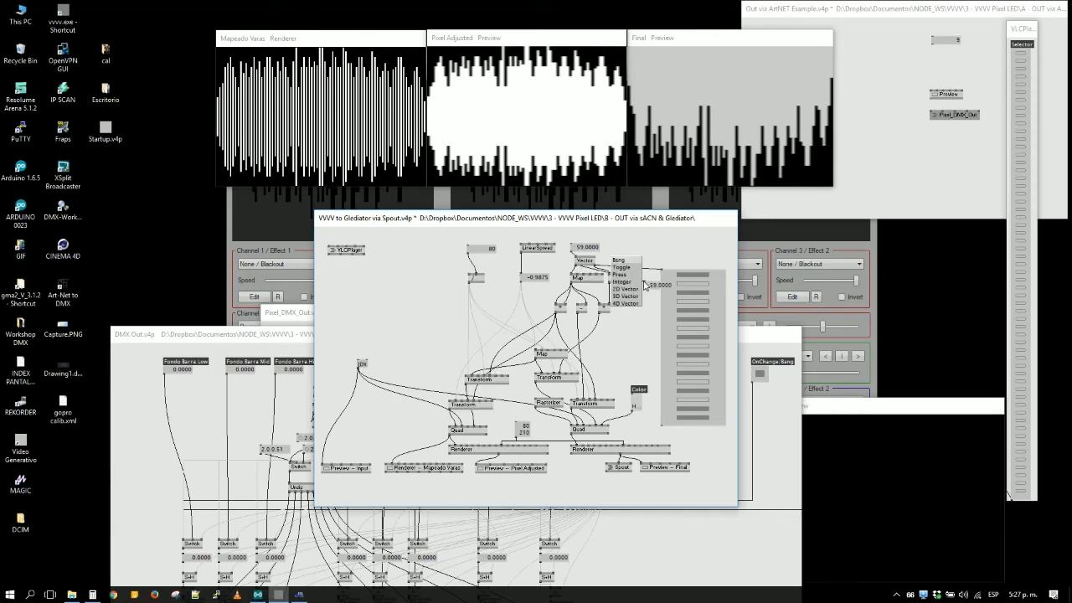
left_click_drag(681, 301, 729, 304)
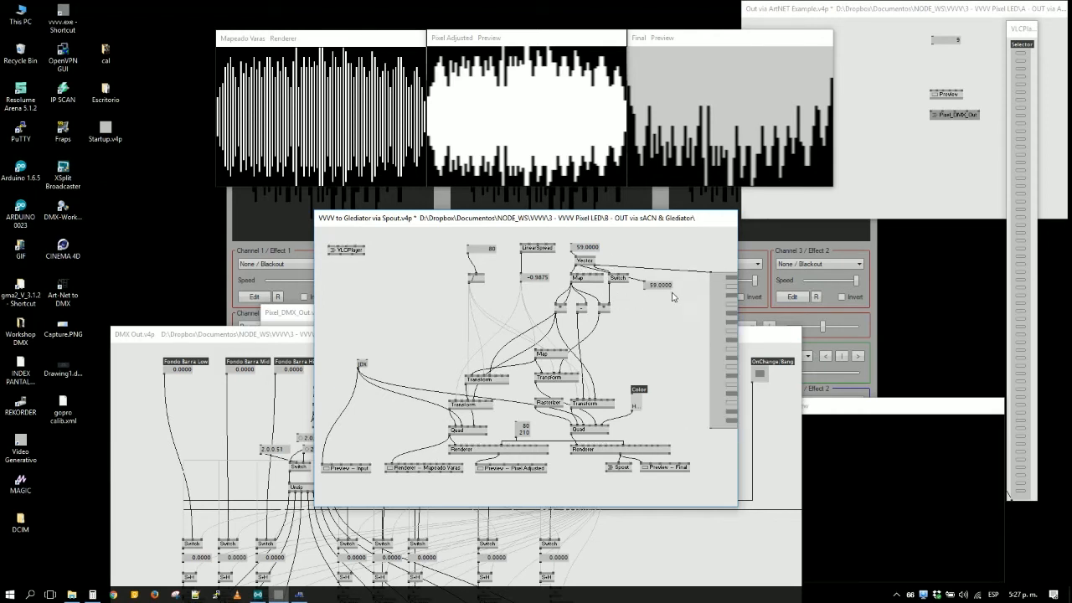
left_click_drag(671, 288, 696, 410)
left_click(670, 391)
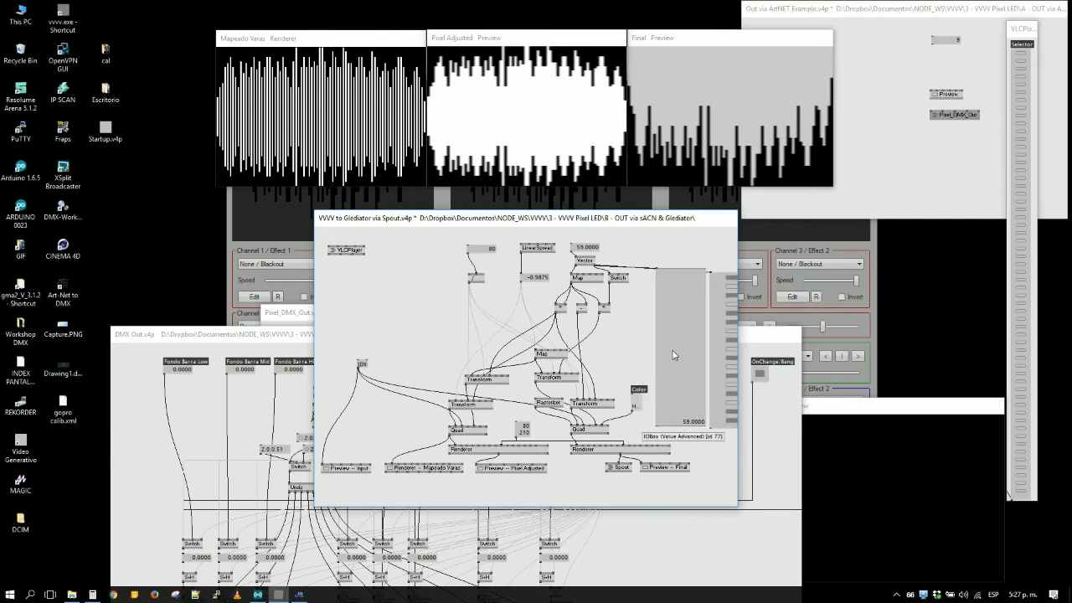
- Configure the new IOBox to list the vector values in multiple rows and widen the patch window to fit both IOBoxes
right_click(668, 371)
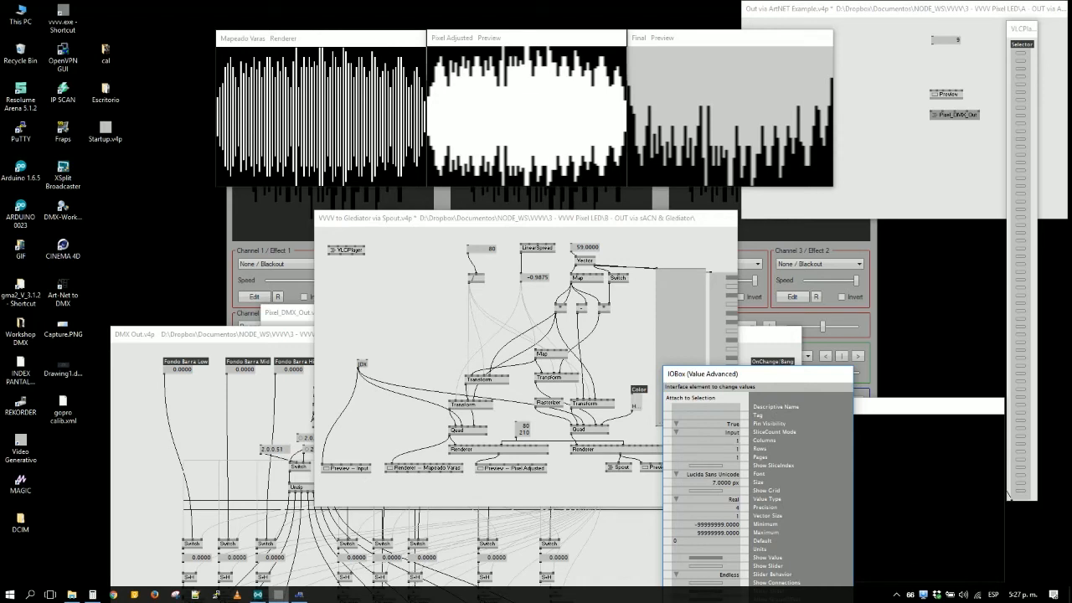
left_click_drag(723, 453, 677, 337)
left_click(687, 320)
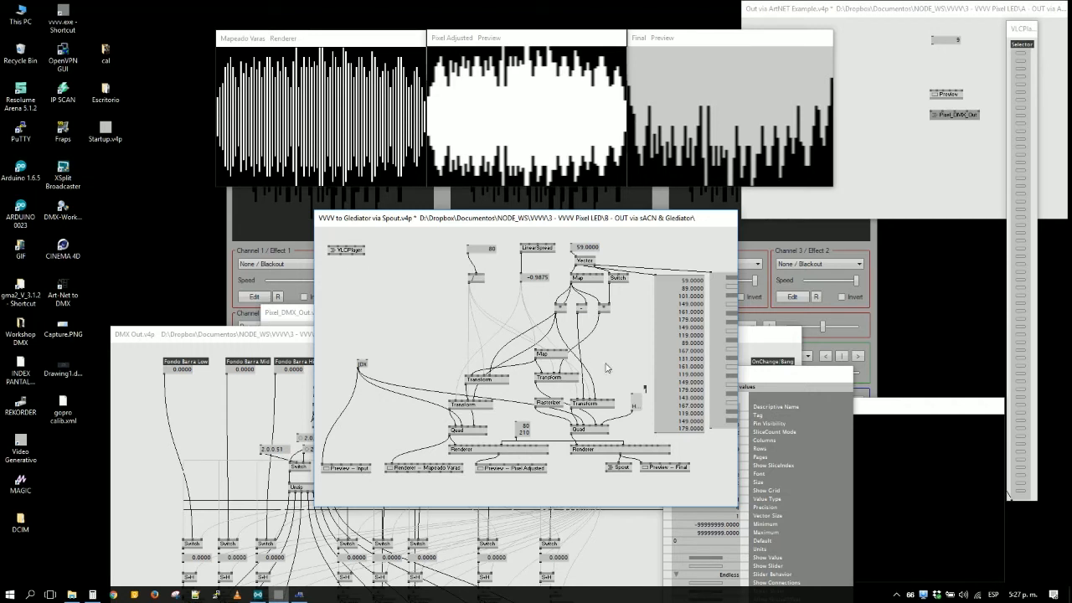
left_click_drag(739, 256, 804, 260)
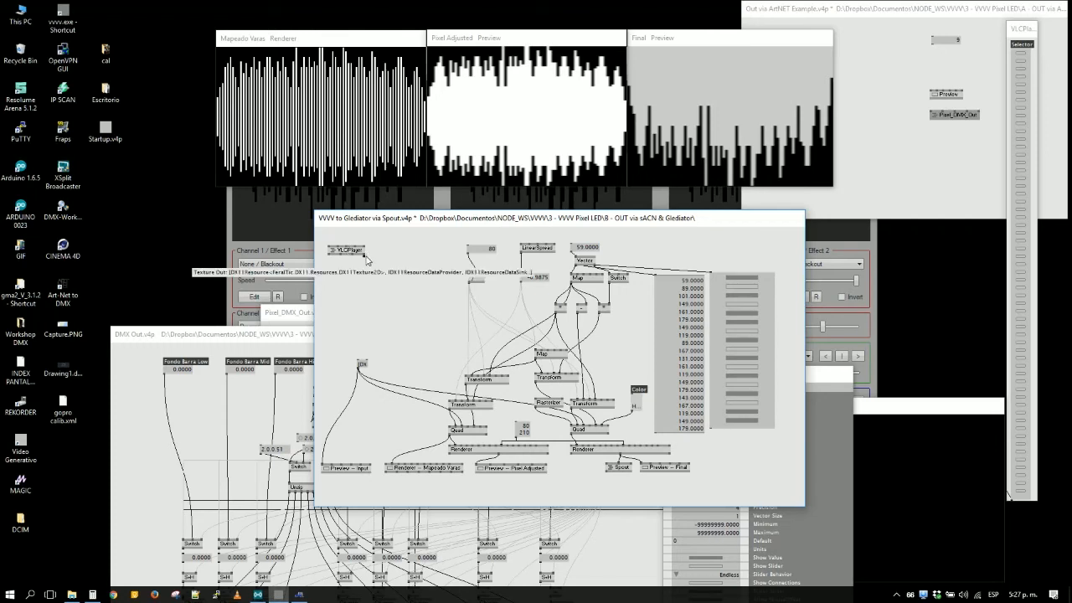
- Reconnect VLCPlayer's texture output to the node feeding the Quads, and view the Pixel Adjusted and Final previews maximized
left_click(363, 254)
left_click(359, 362)
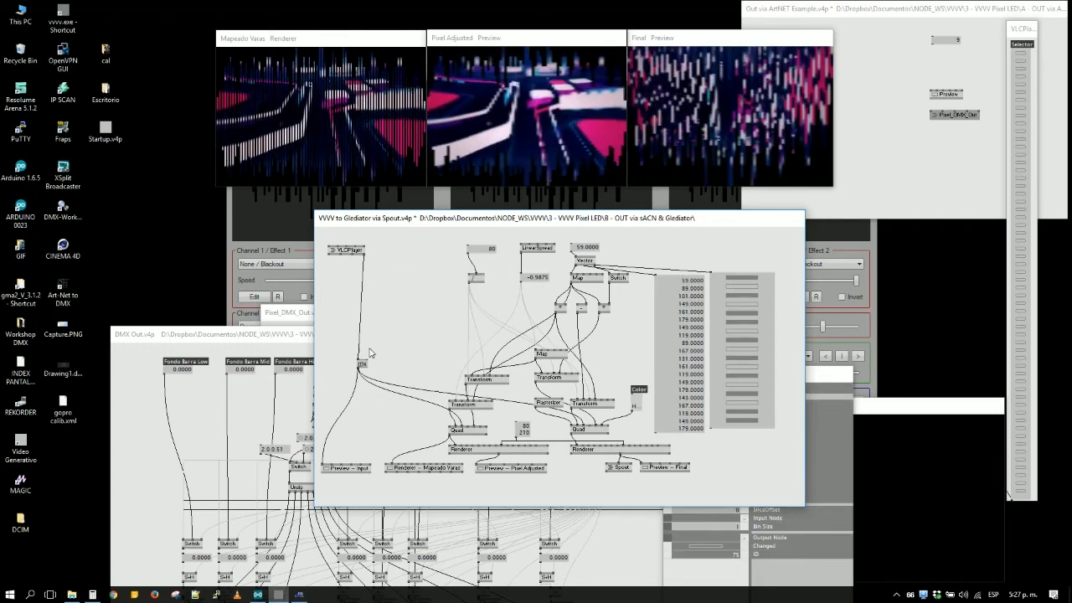
double_click(486, 38)
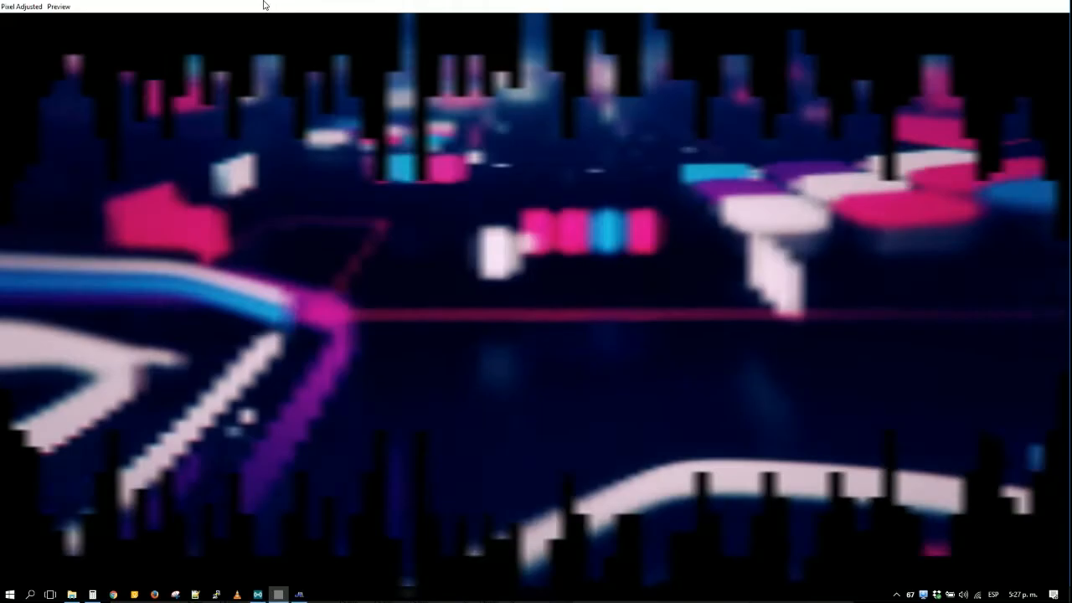
double_click(263, 5)
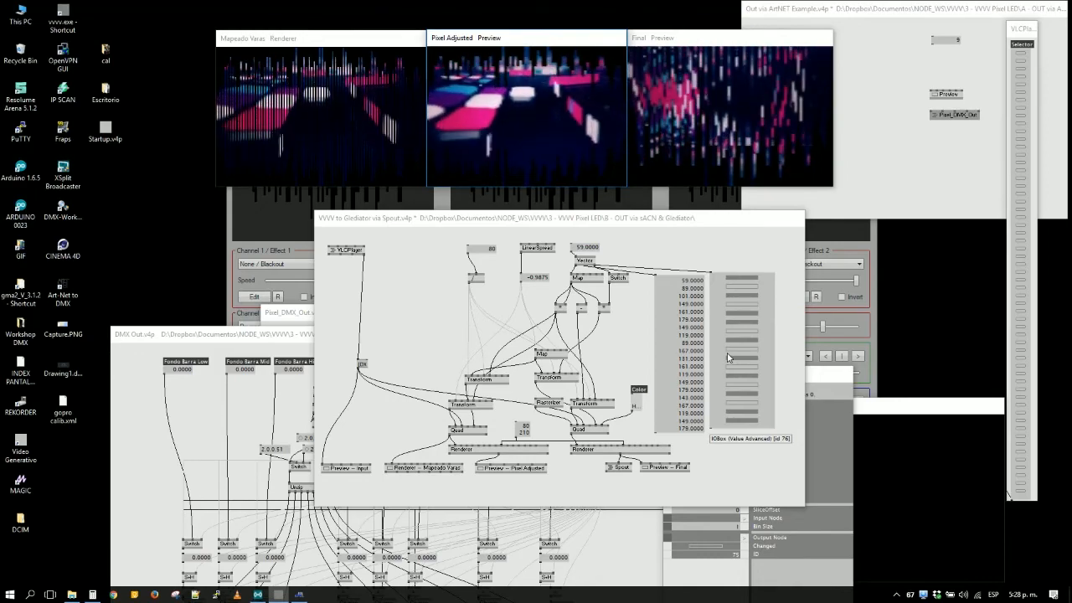
double_click(702, 39)
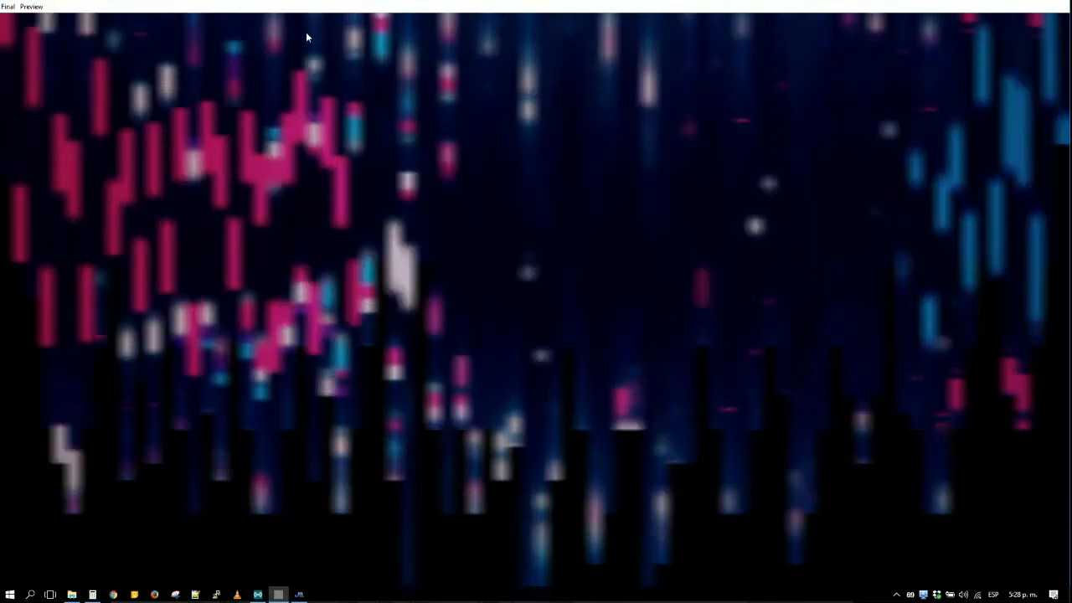
double_click(385, 10)
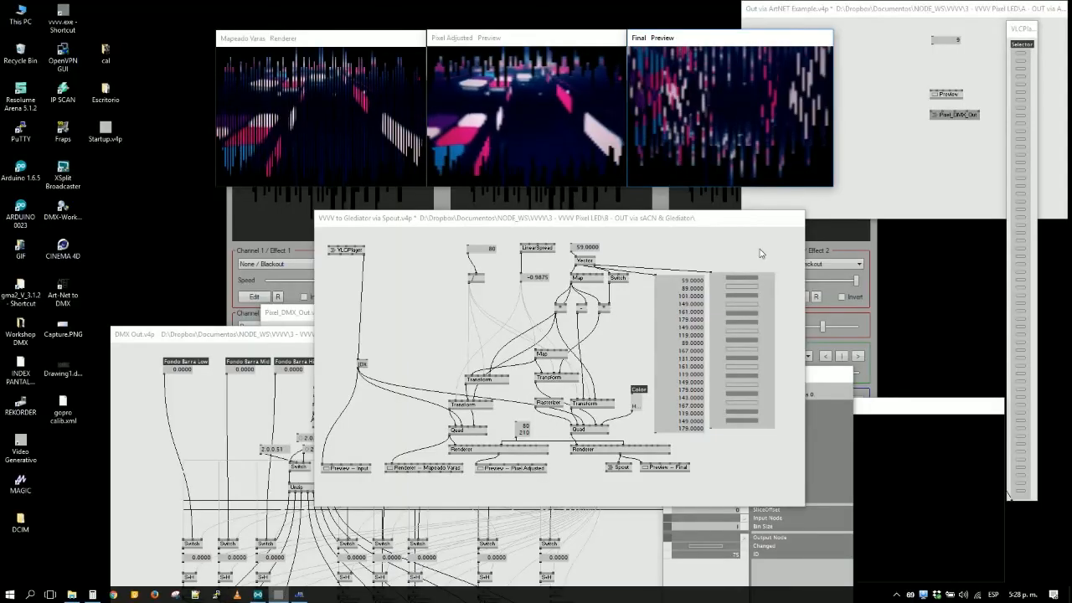
- Switch to Jinx and examine the patched and unpatched pixels throughout the Output Patch grid
left_click(258, 252)
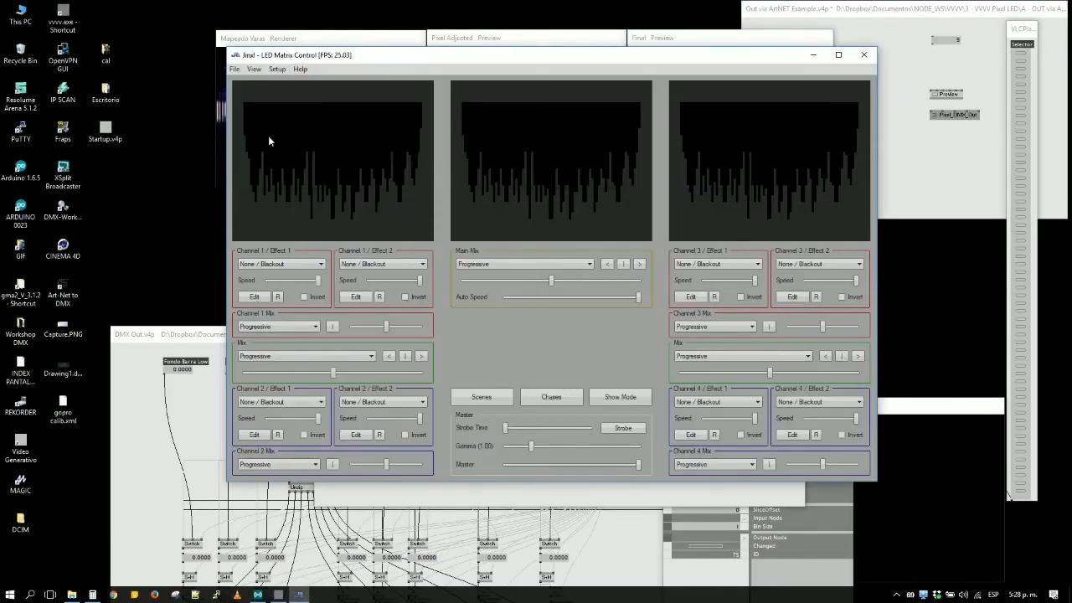
left_click(274, 70)
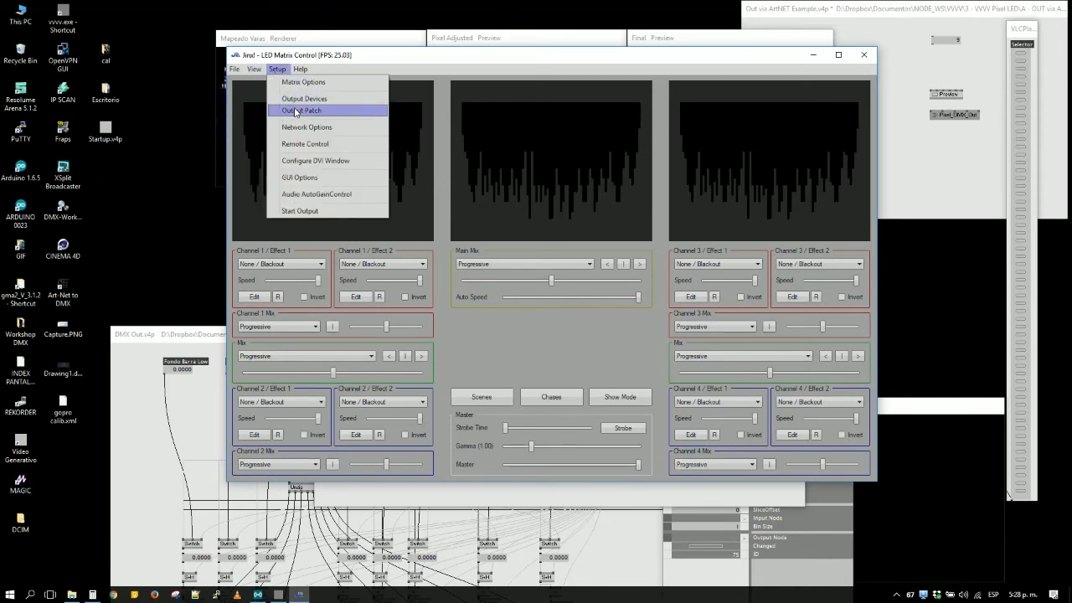
left_click(294, 110)
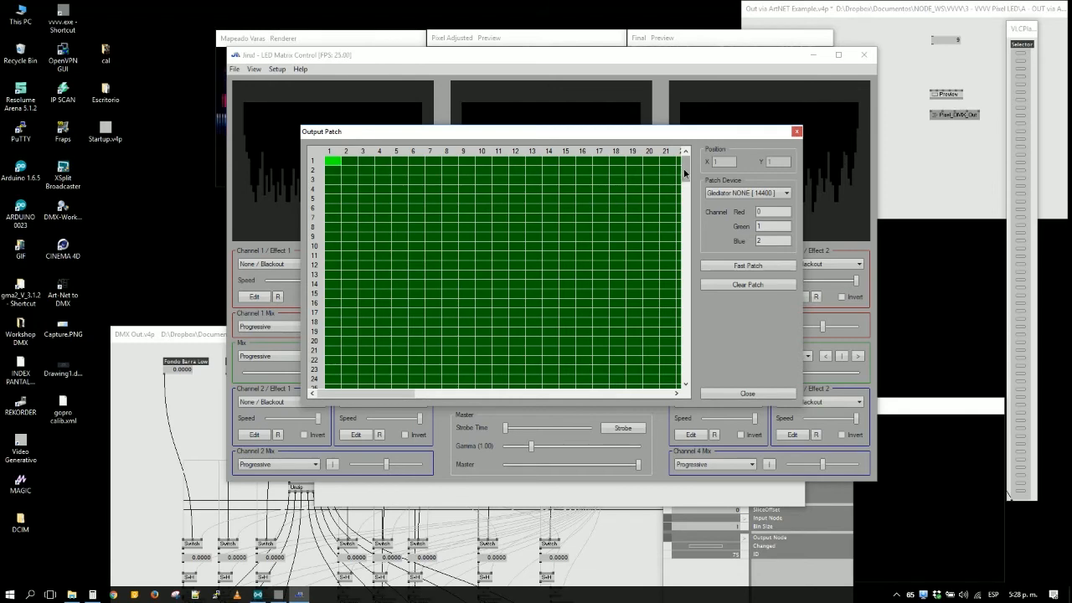
left_click_drag(685, 172, 685, 321)
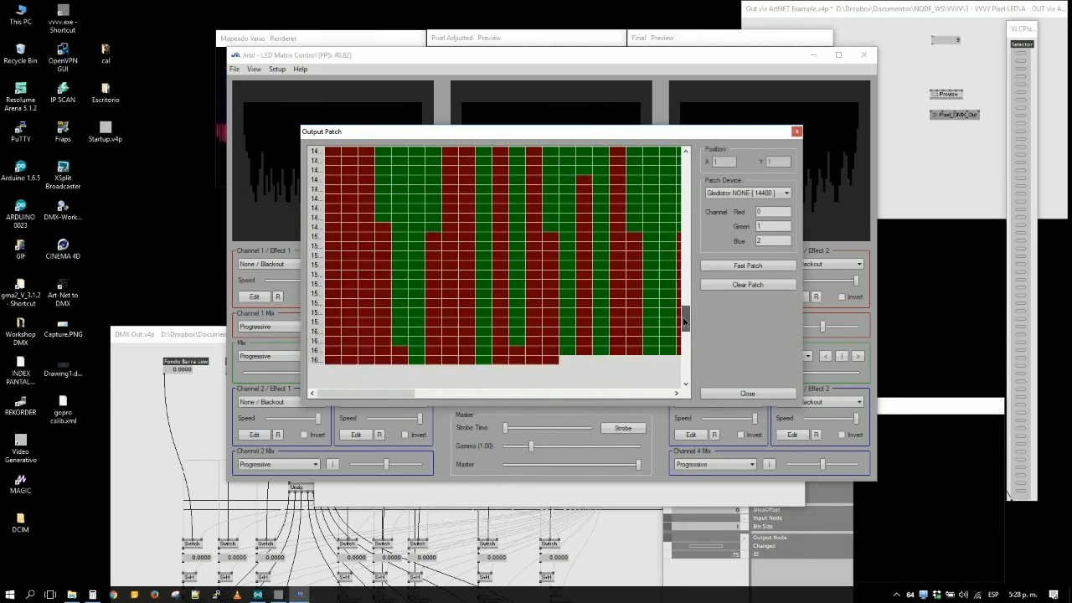
left_click_drag(381, 396, 327, 393)
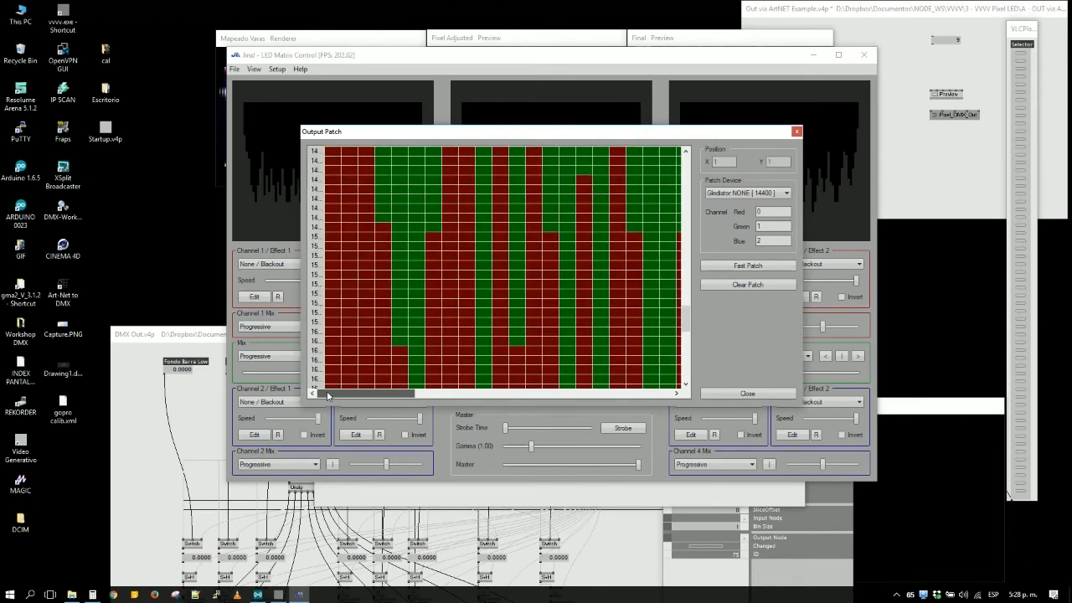
left_click(748, 393)
- Set Channel 1 / Effect 1 to Capture Webcam, after trying Capture Screen
left_click(321, 265)
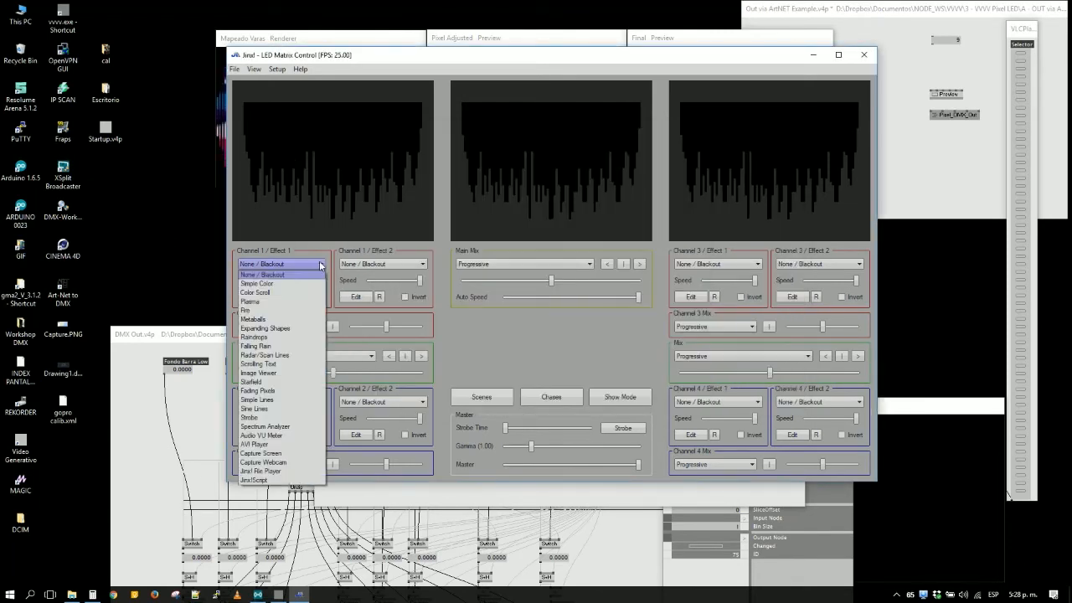
left_click(285, 454)
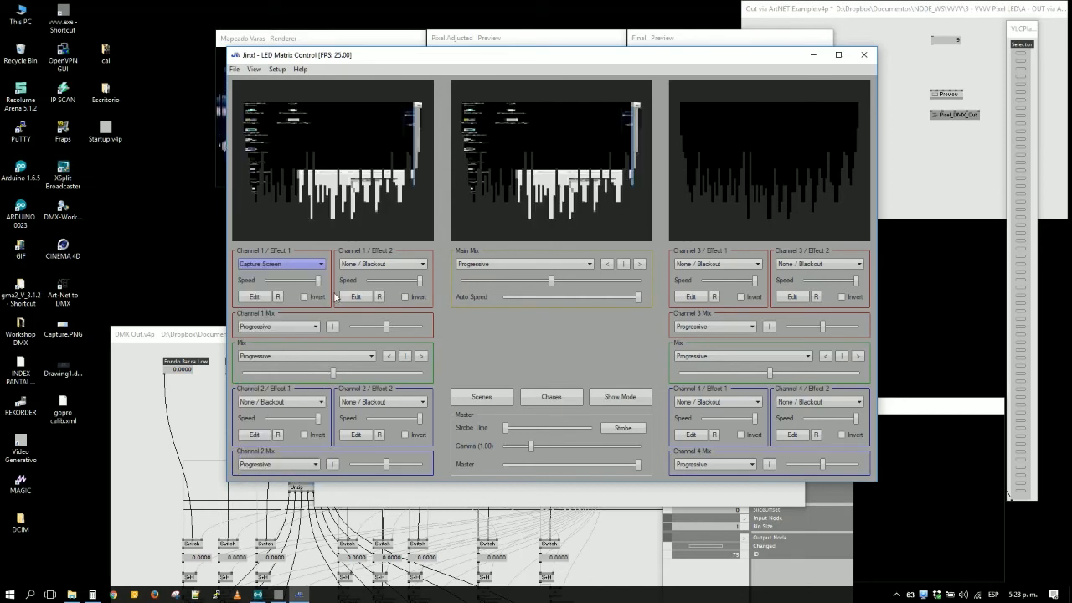
left_click(276, 267)
left_click(281, 465)
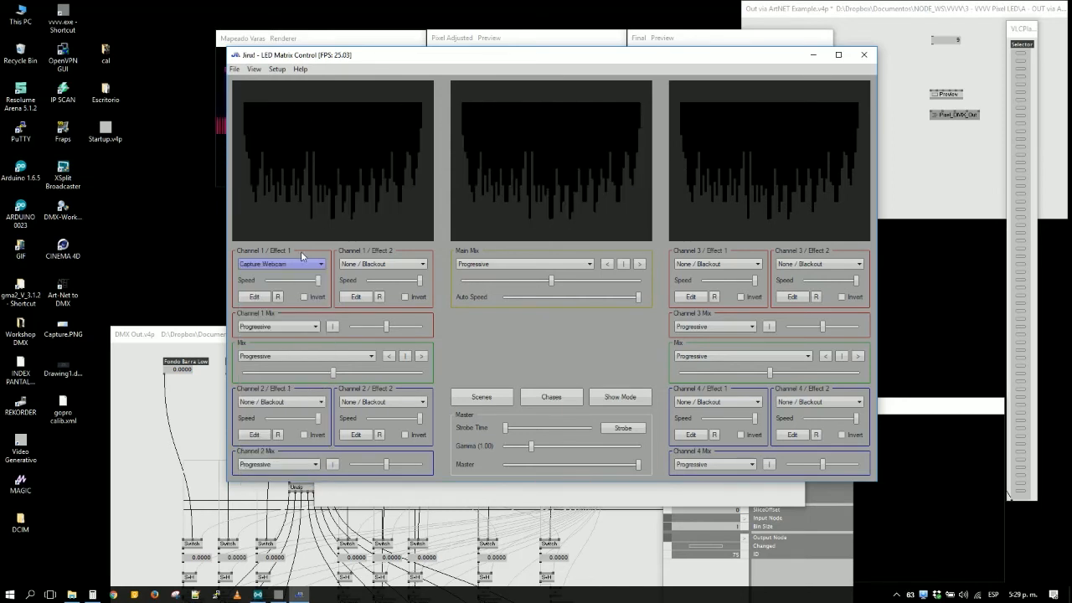
- Choose Spout Cam as the webcam device for the Channel 1 / Effect 1 capture
left_click(255, 296)
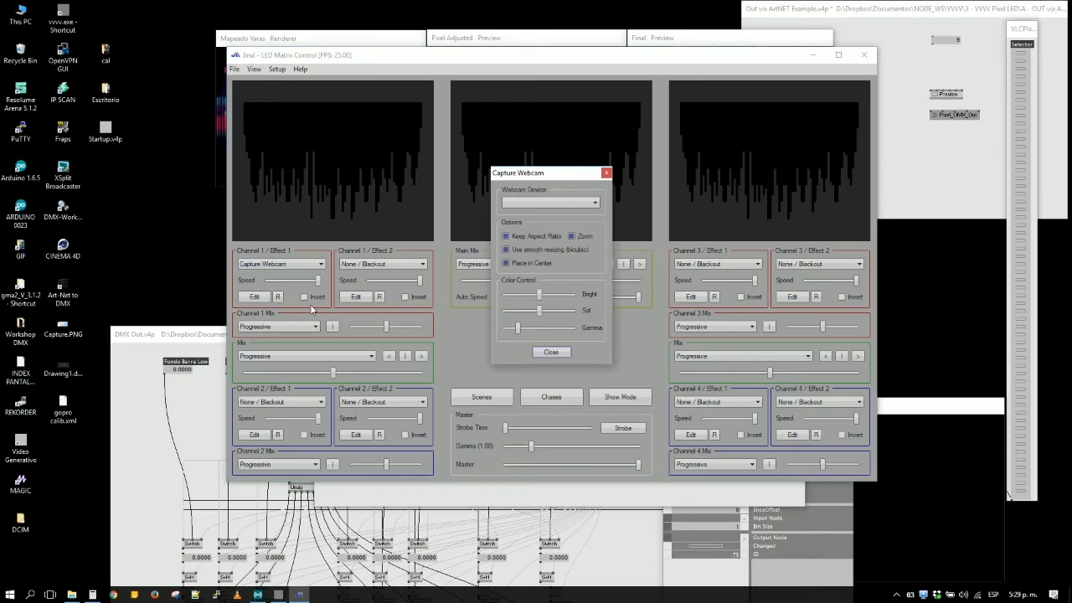
left_click(547, 206)
left_click(547, 246)
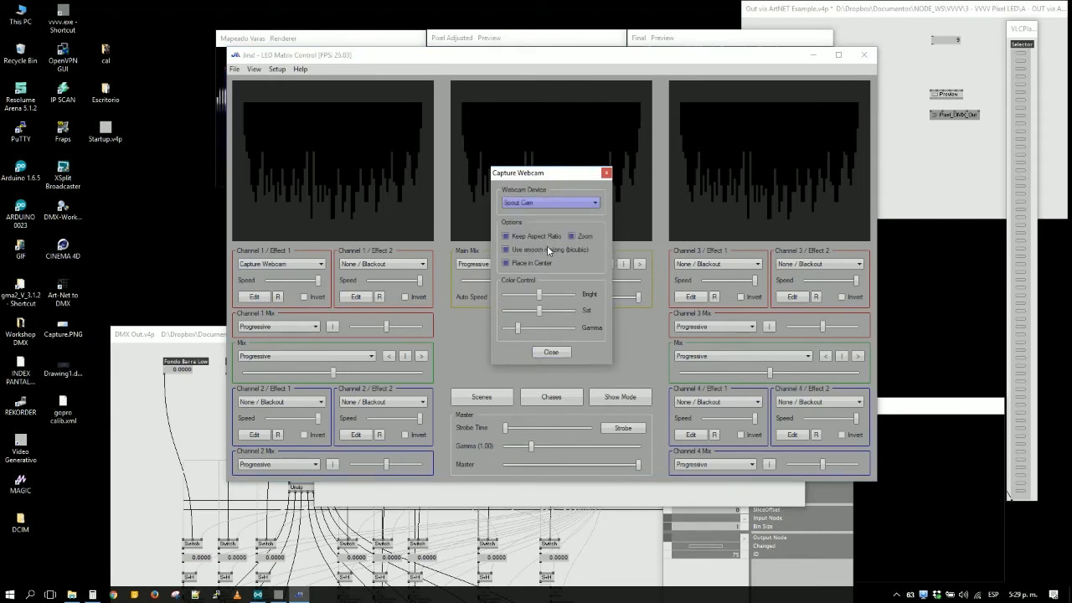
left_click(550, 352)
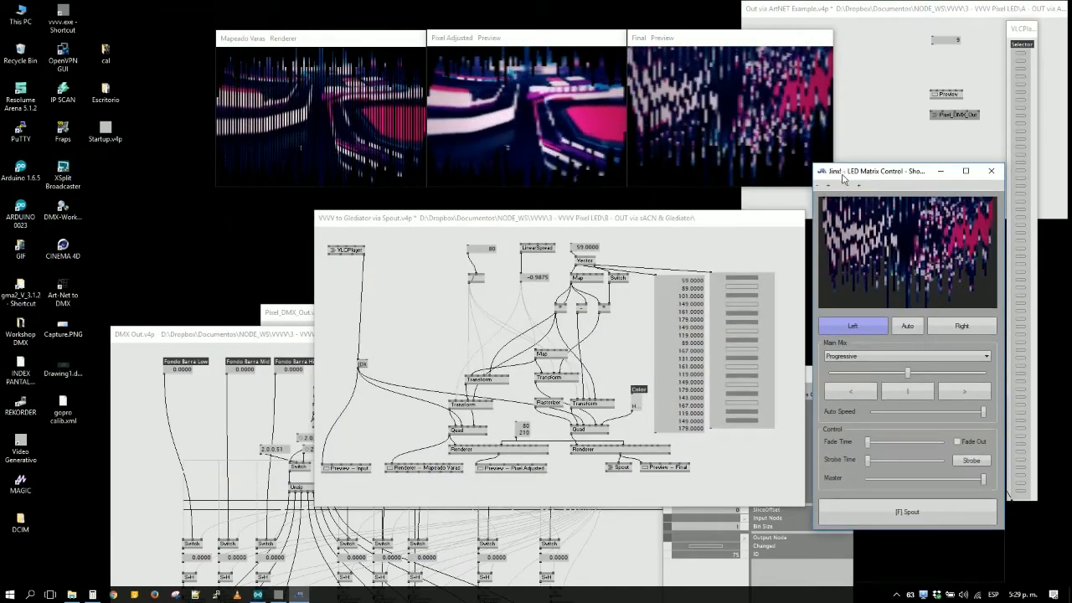
- Switch Jinx to Show Mode, place its window over the Mapeado Varas renderer and enlarge it
left_click_drag(844, 178, 193, 34)
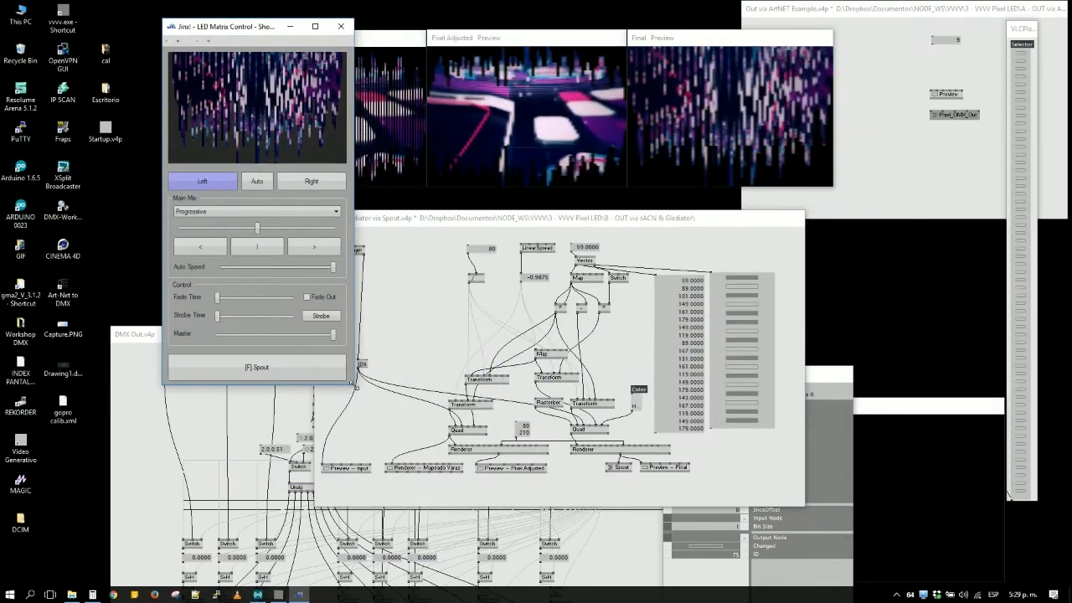
left_click_drag(356, 386, 593, 550)
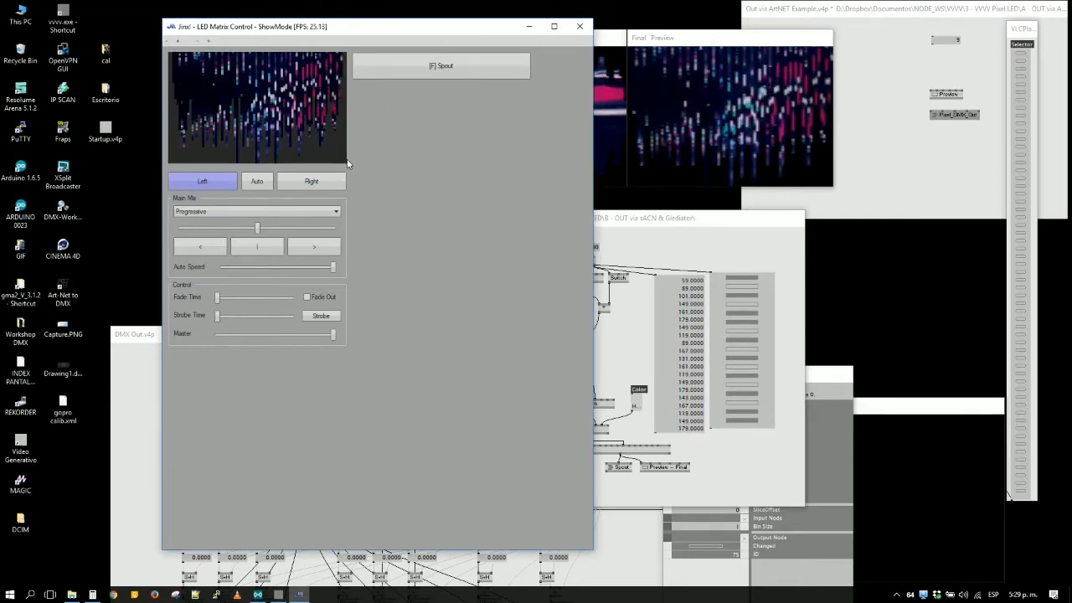
- Leave Show Mode and enlarge the main Jinx window, extending it to about 904 by 500 pixels across the desktop
left_click(553, 28)
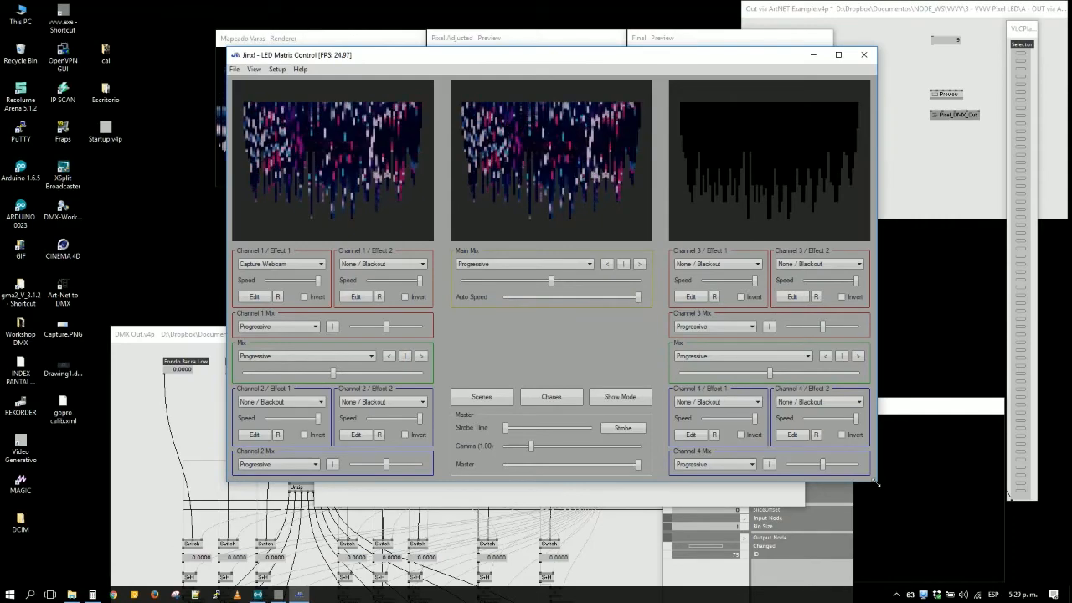
left_click_drag(877, 482, 1034, 571)
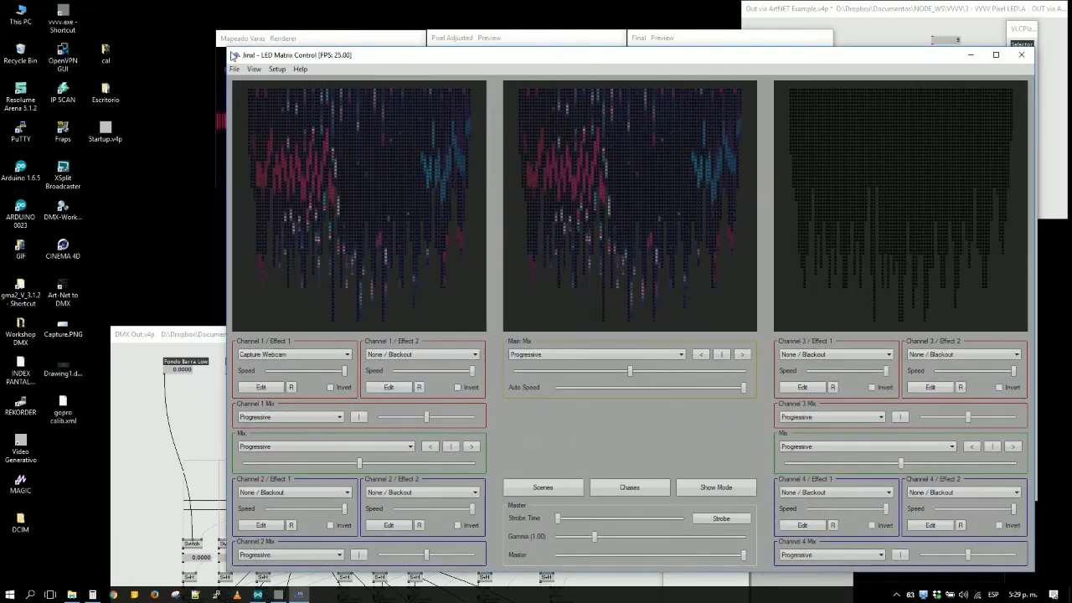
left_click_drag(232, 55, 88, 56)
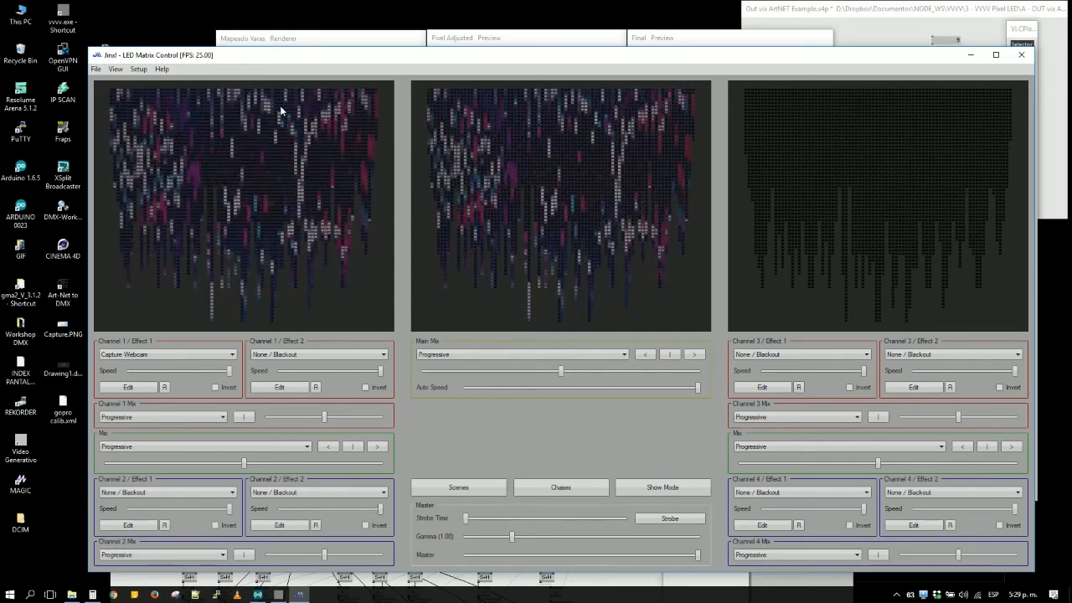
- Inspect the Glediator channel assignments in the Output Patch grid, including the pixel at X 27, Y 18, and close the patch
left_click(136, 70)
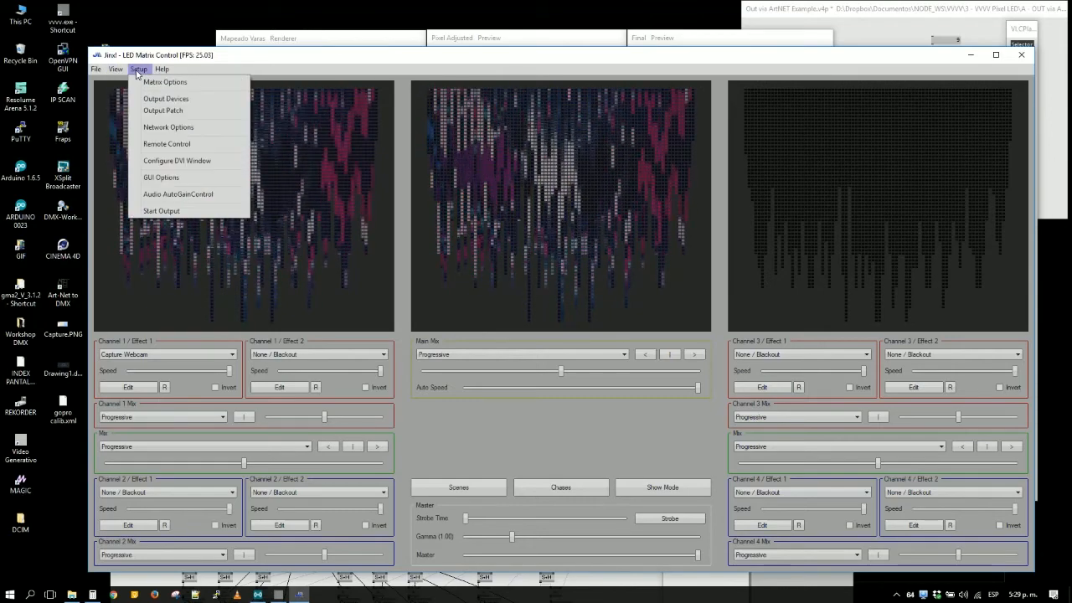
left_click(163, 110)
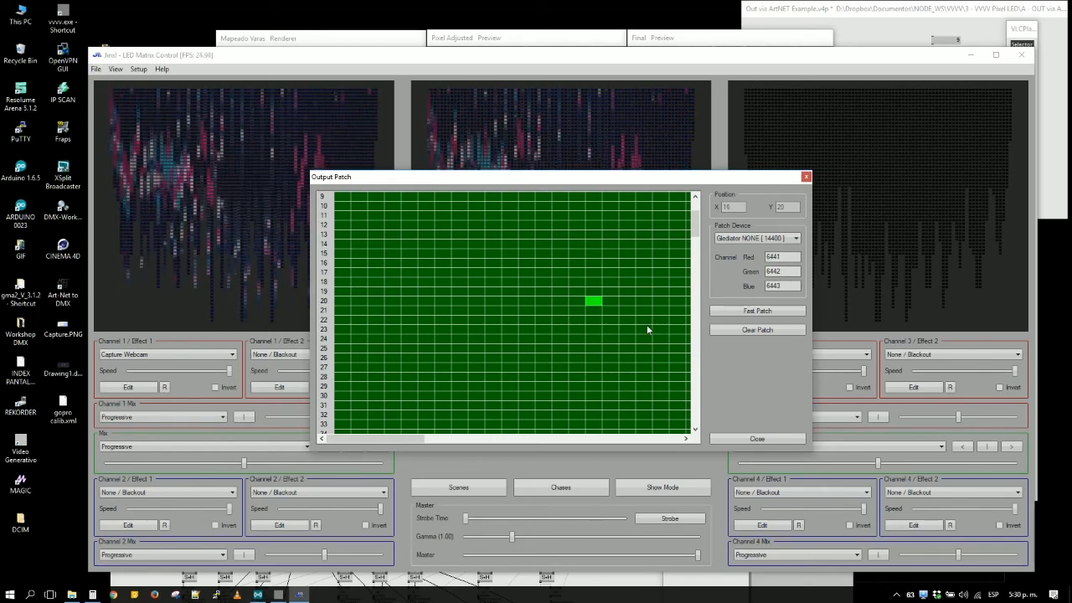
left_click_drag(402, 436, 479, 435)
left_click(548, 300)
left_click(480, 282)
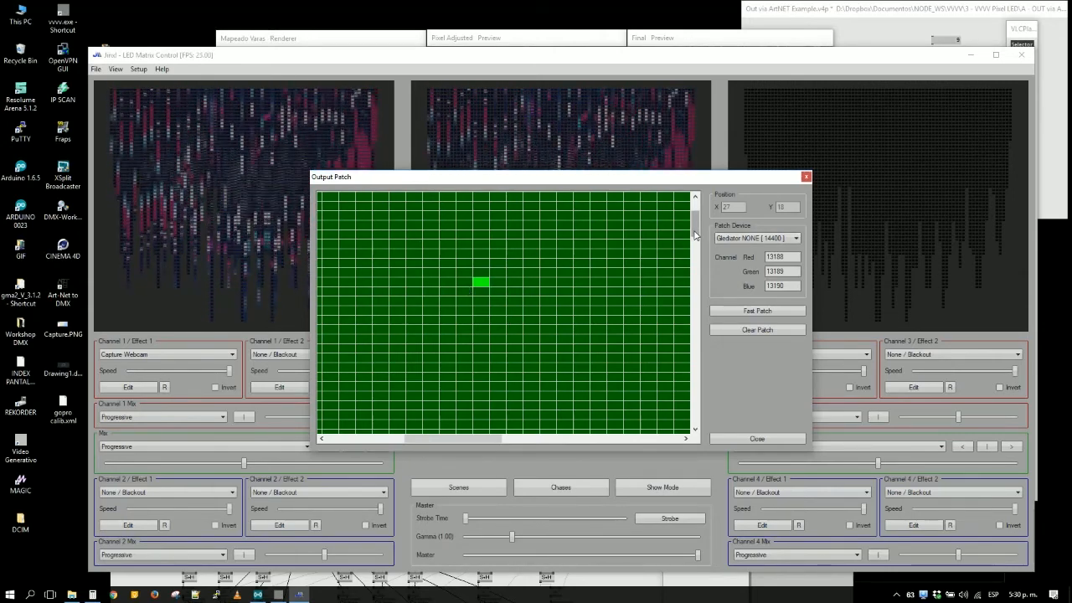
left_click_drag(696, 233, 699, 268)
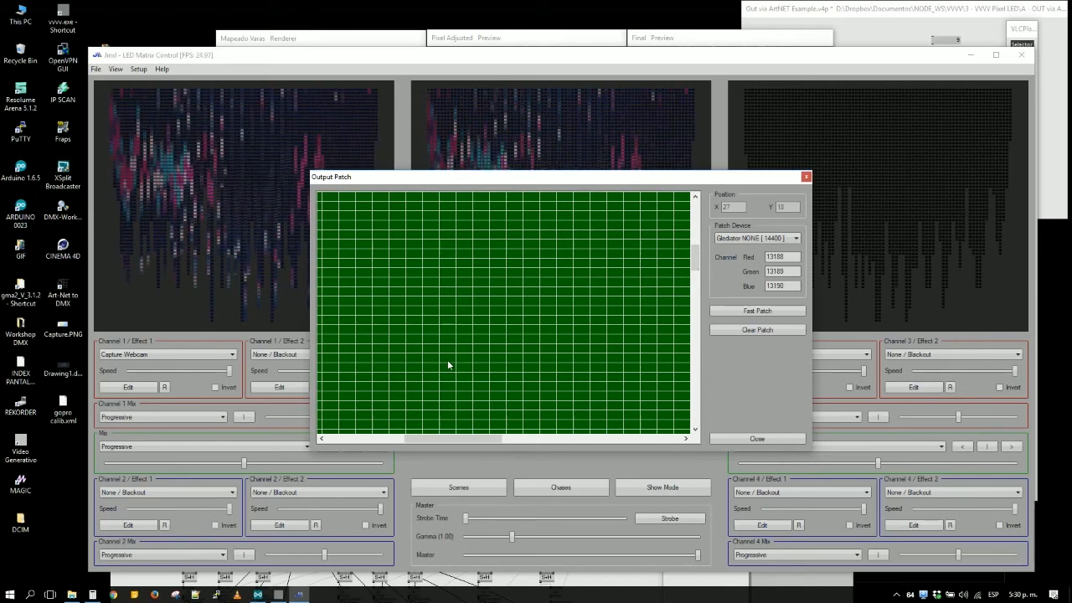
left_click(754, 439)
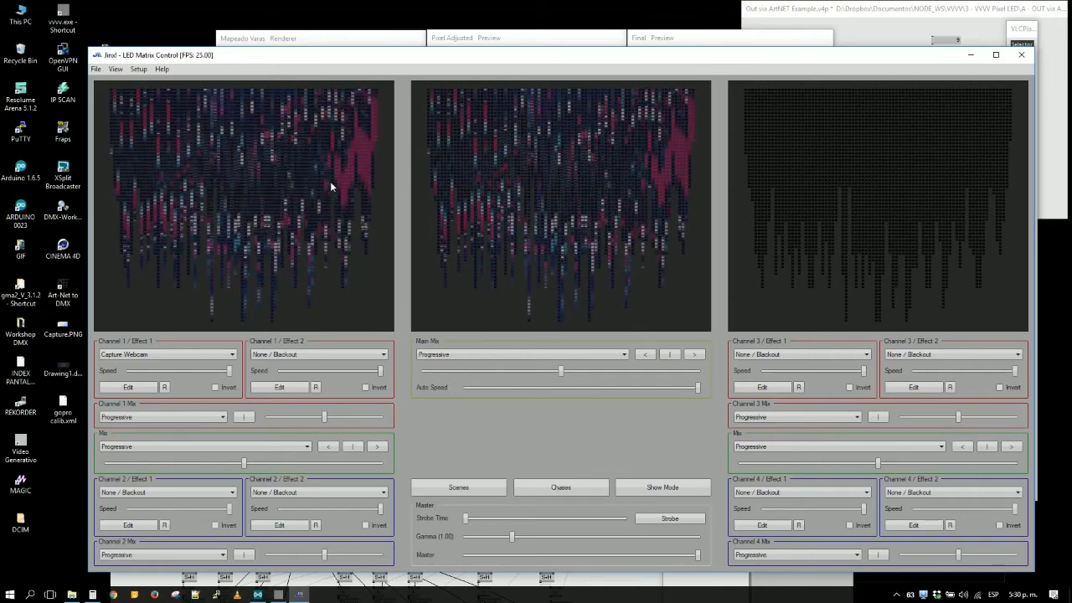
- Move the Jinx window clear of the vvvv previews and bring the vvvv windows back to the front
left_click_drag(264, 61, 246, 36)
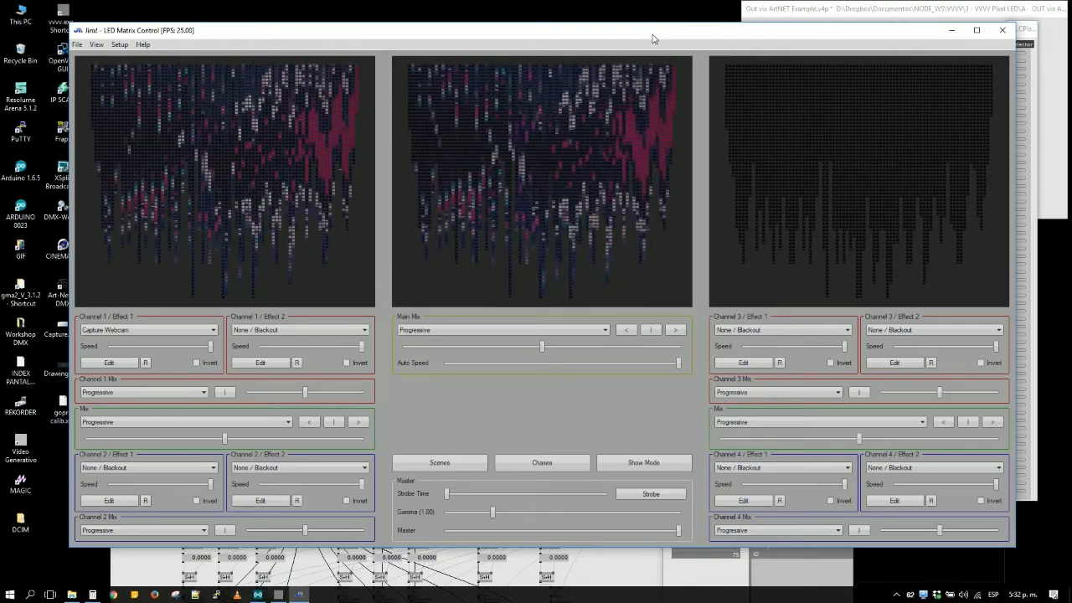
left_click_drag(653, 38, 794, 122)
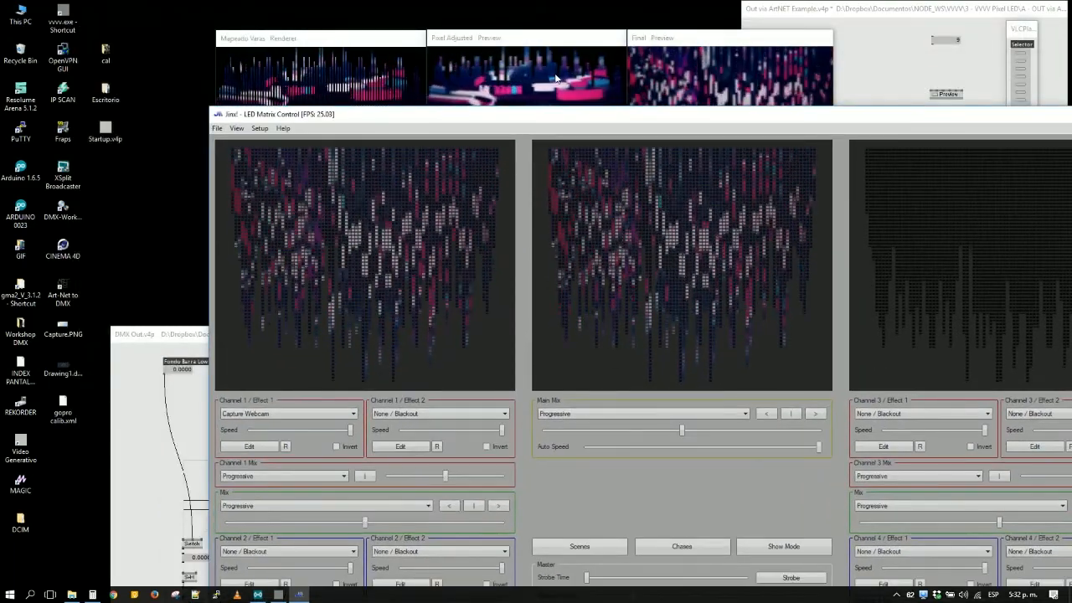
left_click(746, 51)
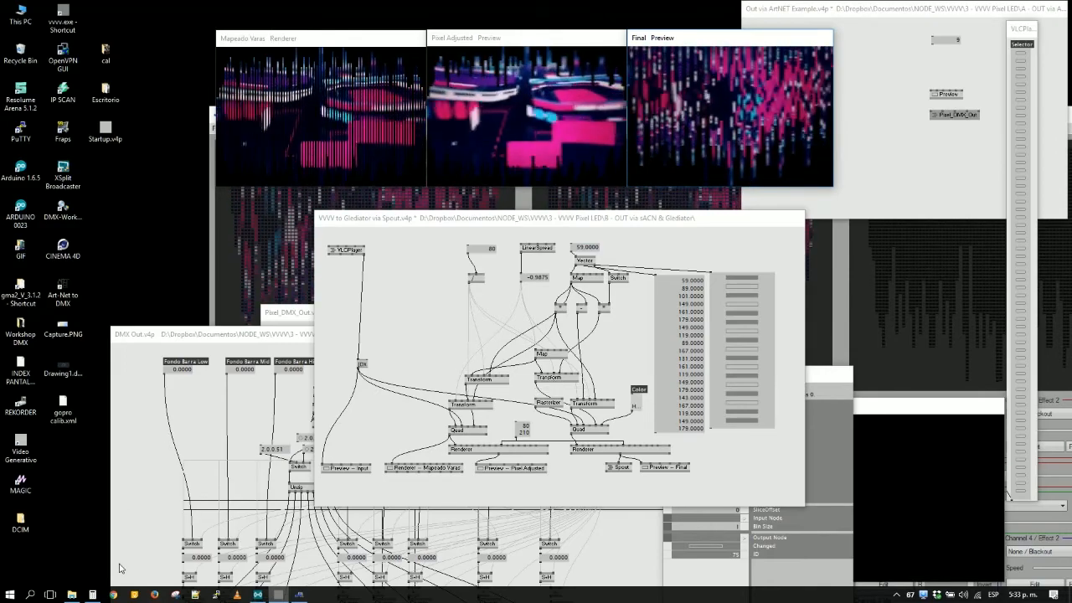
- Switch to Chrome and search Google for "octows", ending on the results page
left_click(113, 595)
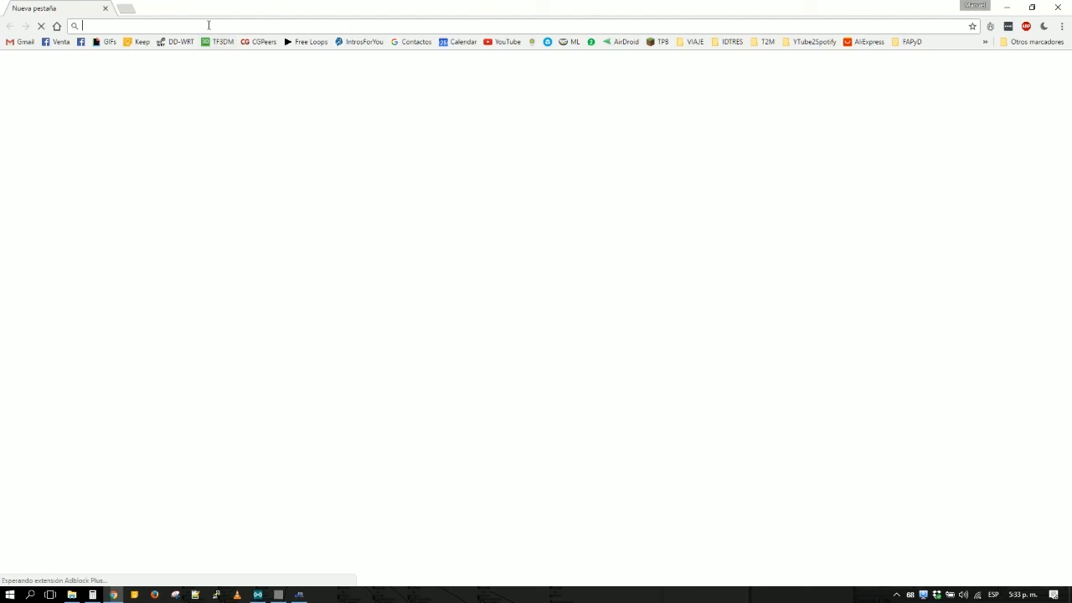
type("octow")
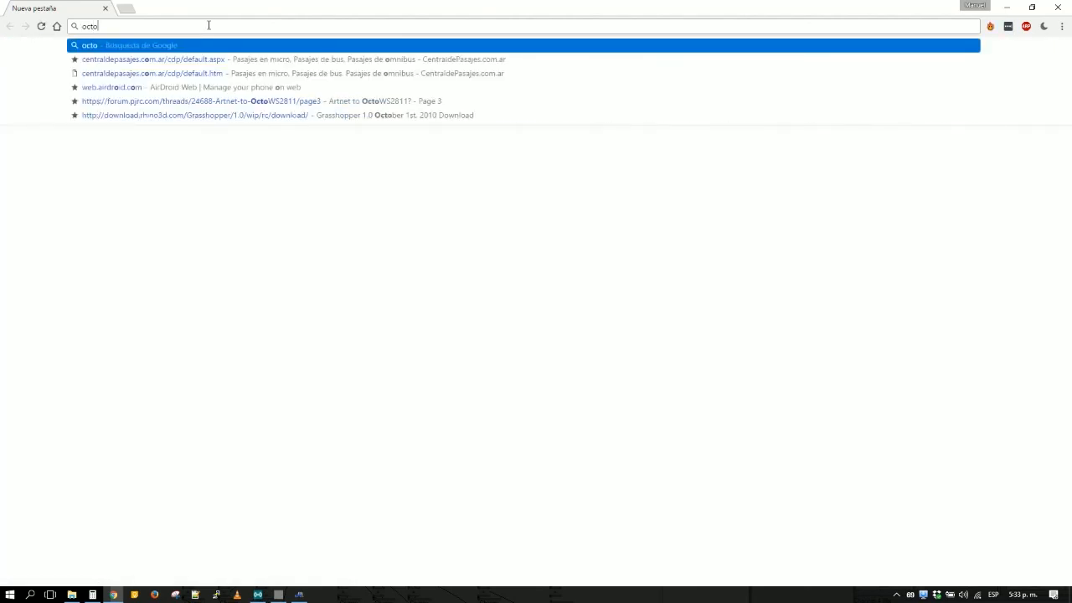
type("s")
key("Return")
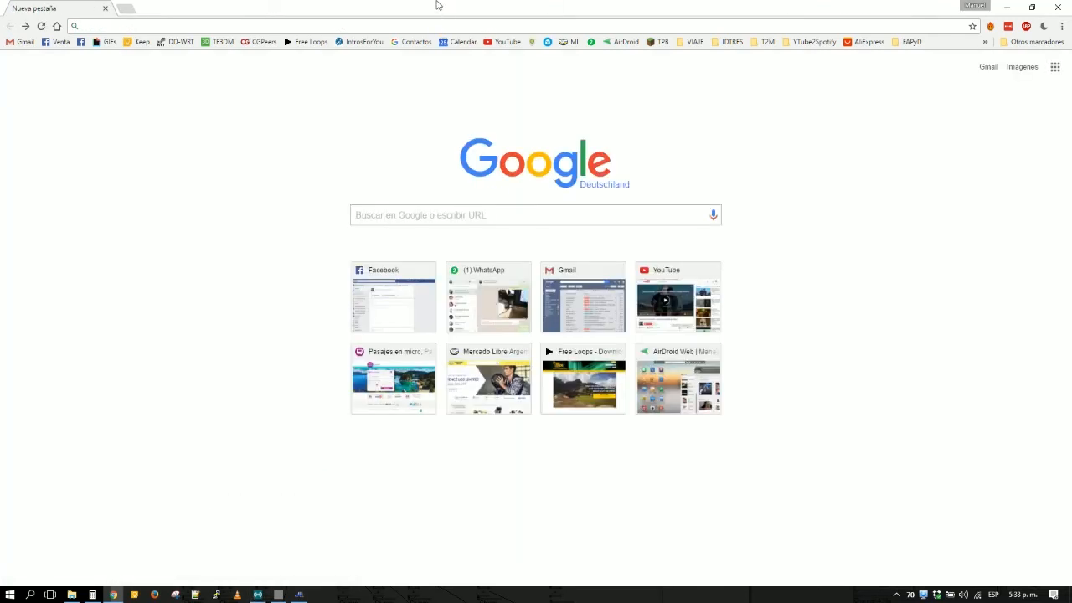
left_click(25, 26)
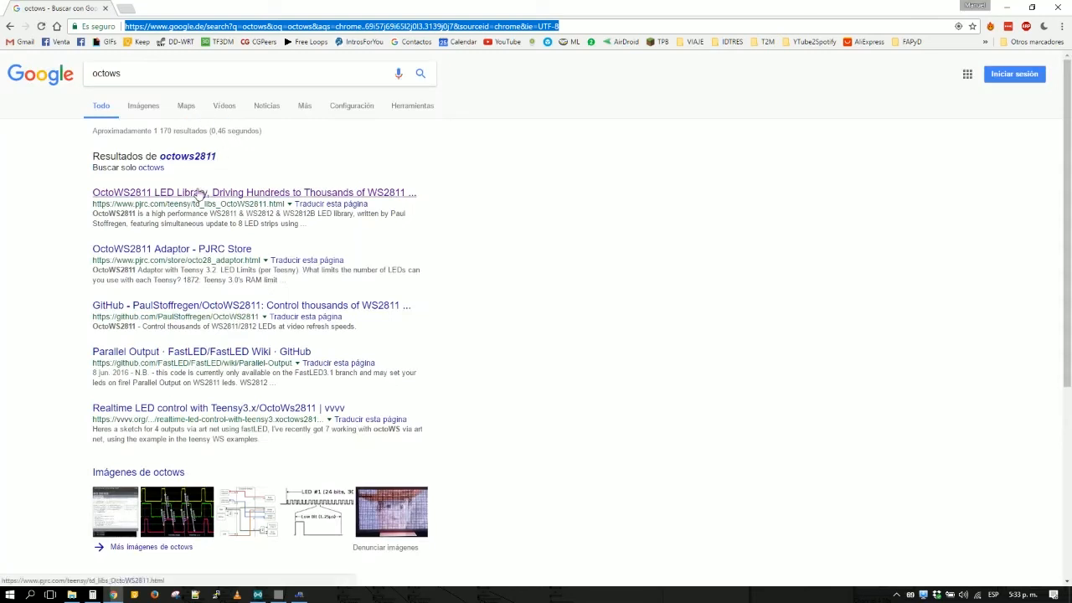
- Open the PJRC OctoWS2811 LED Library result in a new tab and examine its hardware requirements and movie2serial video display example
middle_click(200, 194)
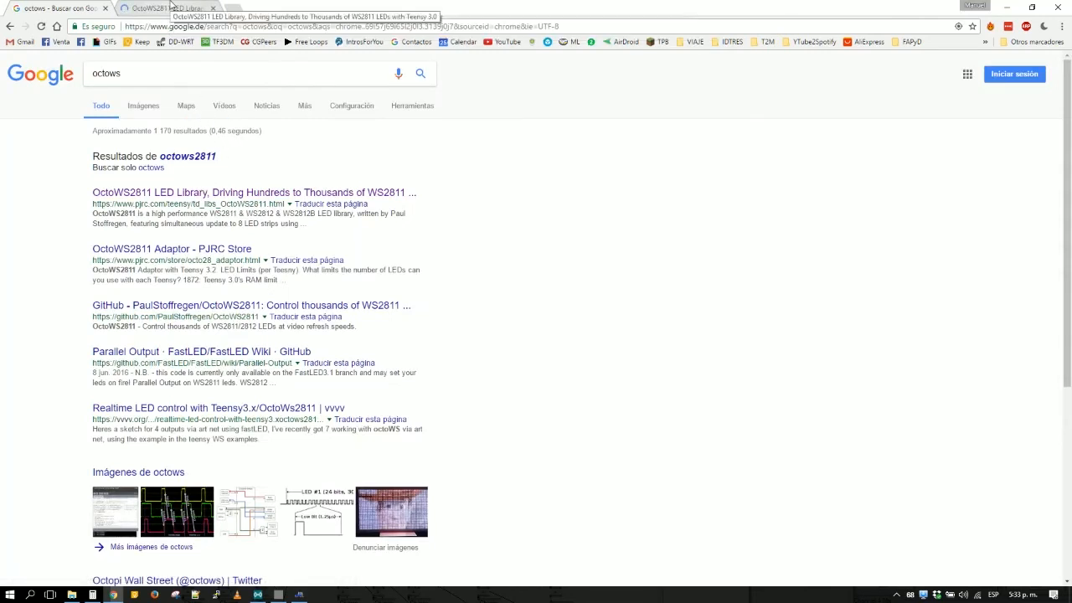
left_click(168, 9)
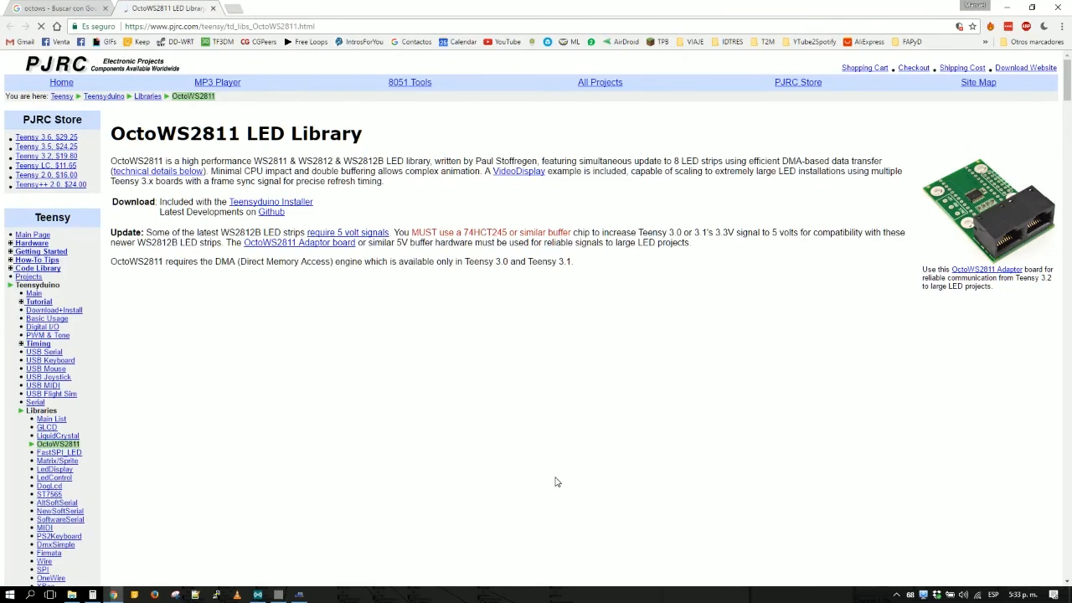
scroll(558, 480, "down", 2)
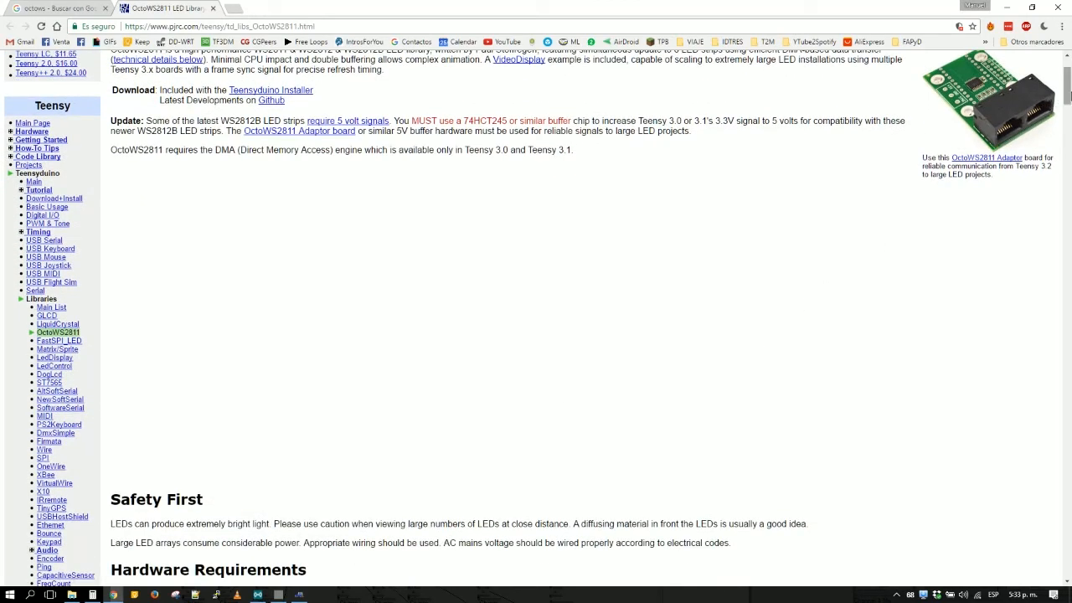
left_click_drag(1068, 102, 1068, 132)
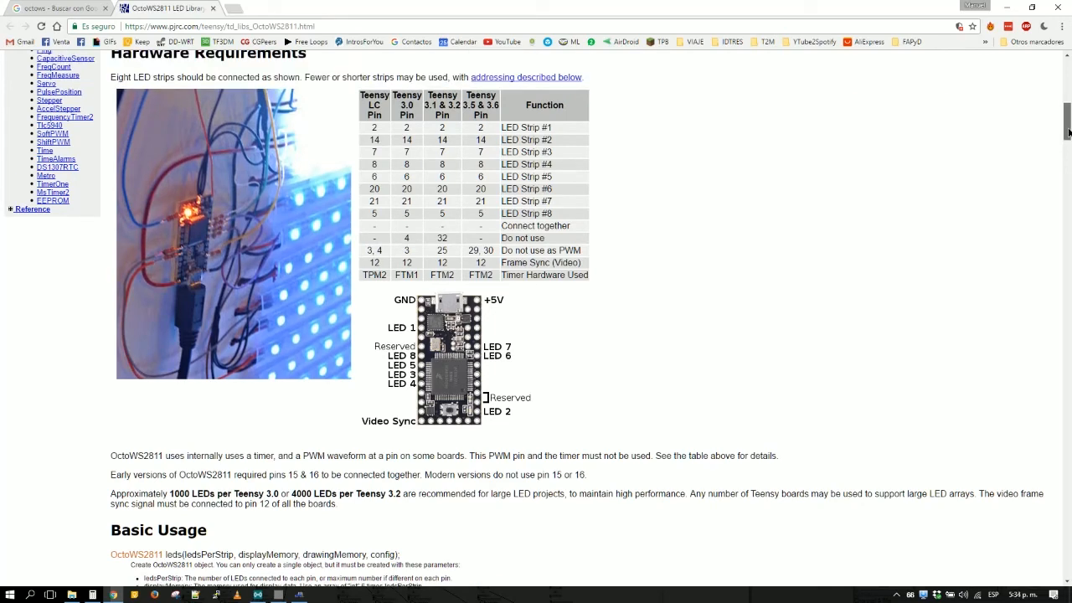
left_click_drag(1068, 132, 1066, 379)
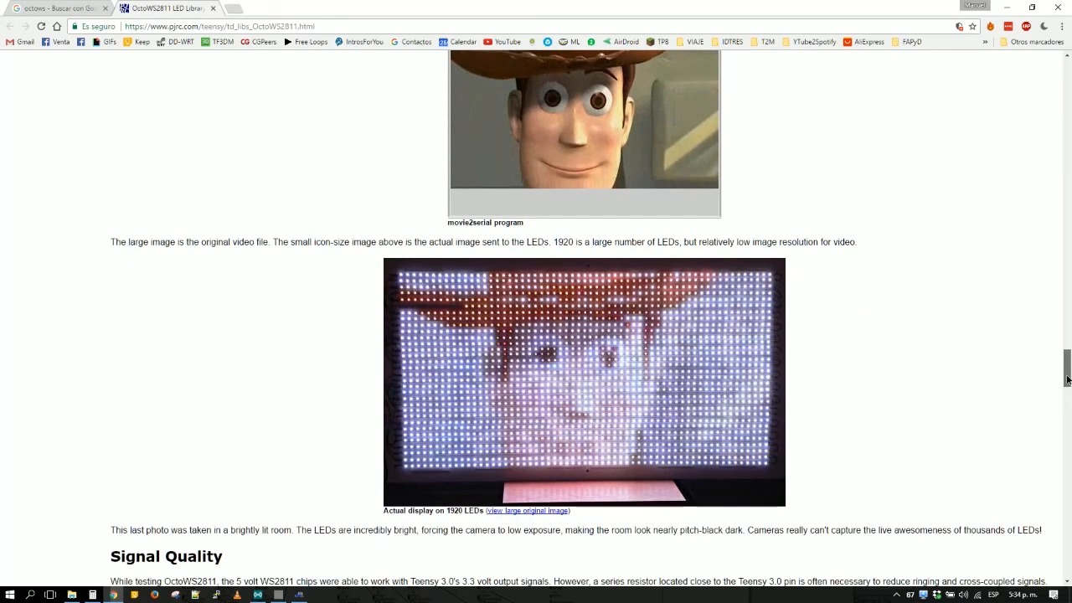
mouse_move(1067, 380)
left_mouse_down()
mouse_move(1069, 550)
mouse_move(1064, 375)
left_mouse_up()
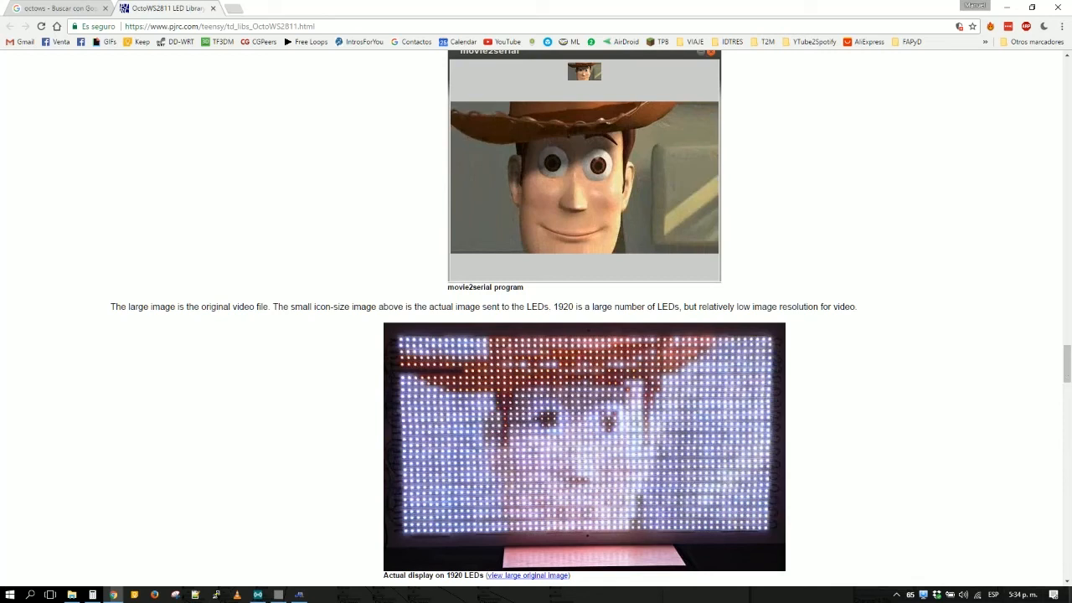
- Minimize the browser, bring Jinx forward fully on screen beneath the vvvv previews, and minimize it to return to the vvvv patch
left_click(1009, 14)
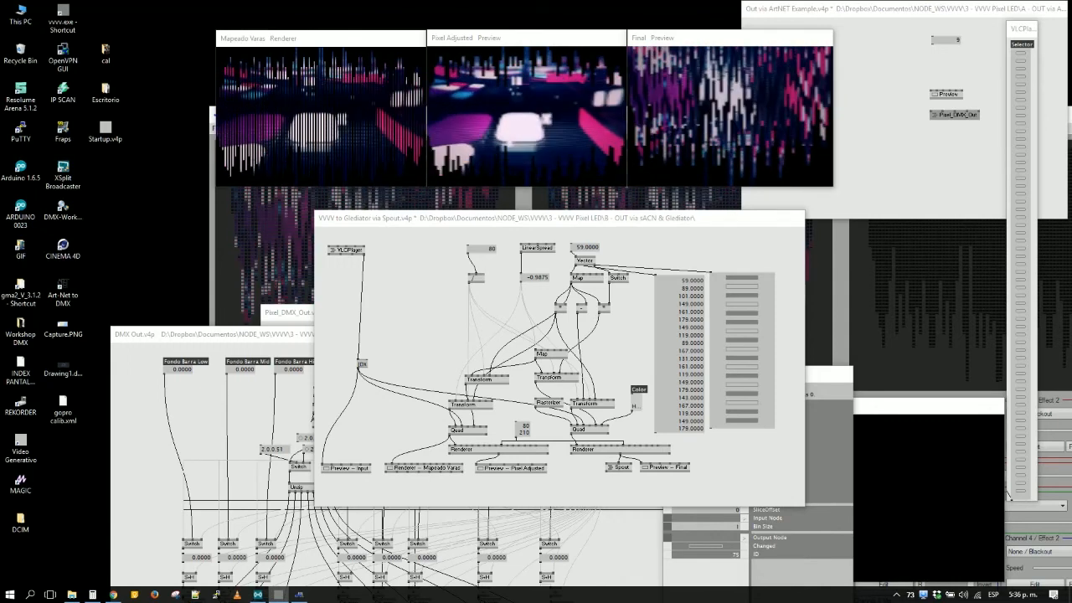
left_click(273, 234)
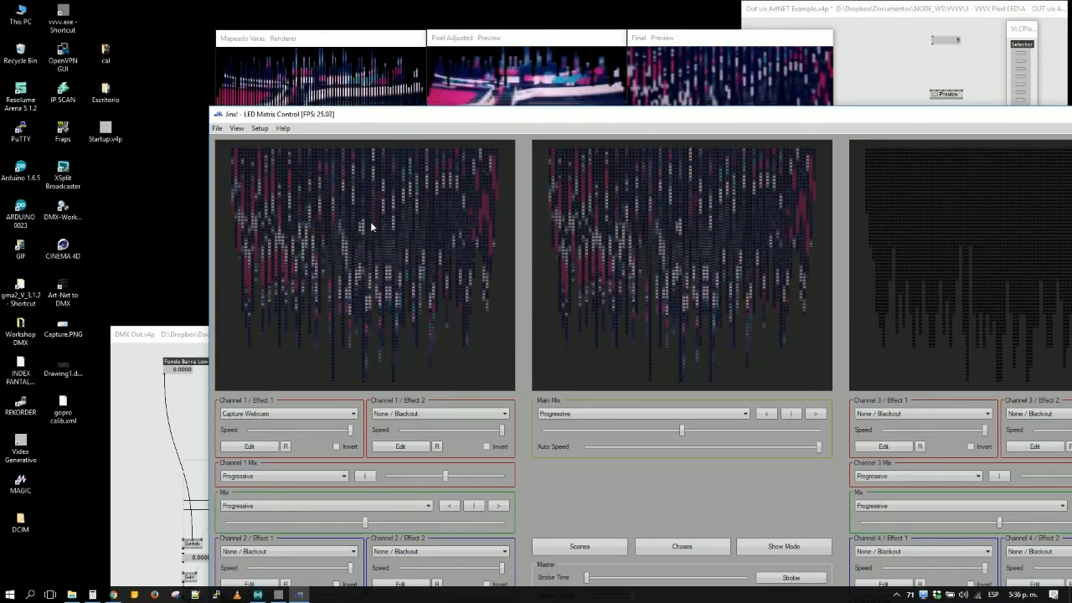
left_click_drag(879, 120, 776, 115)
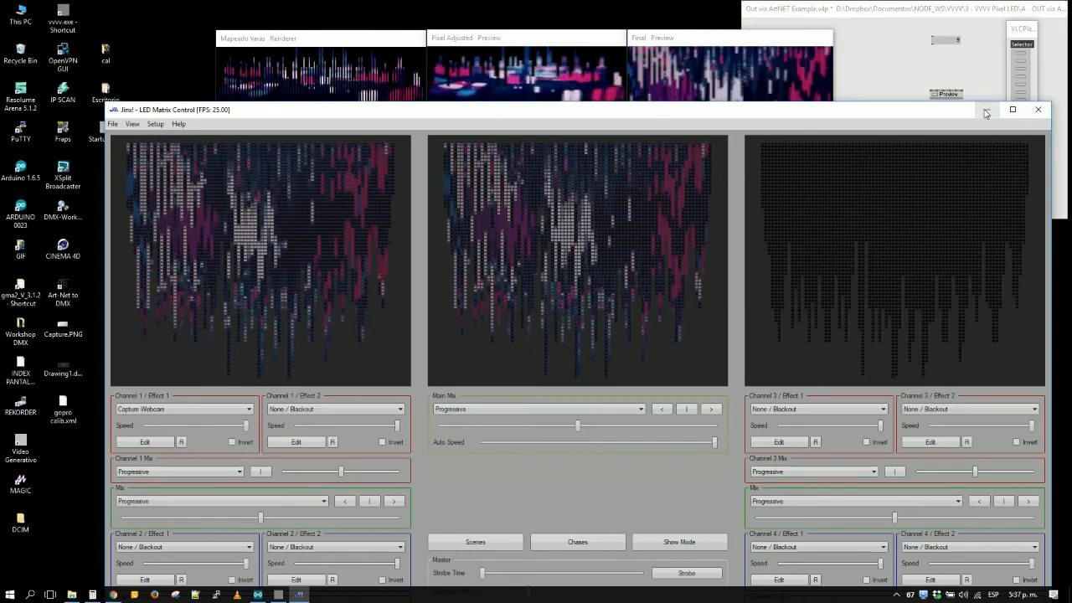
left_click(986, 110)
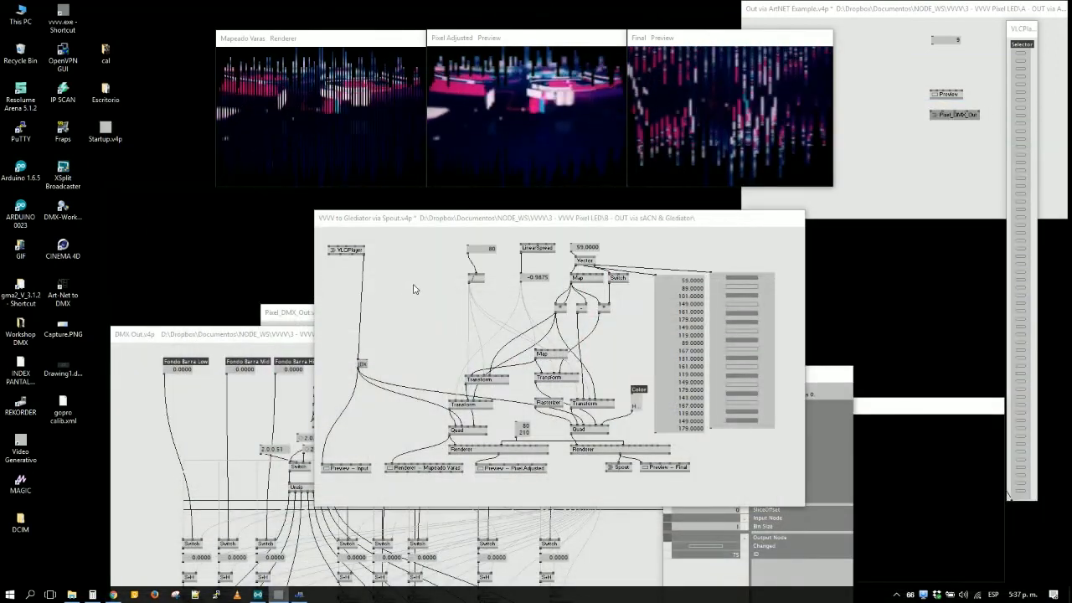
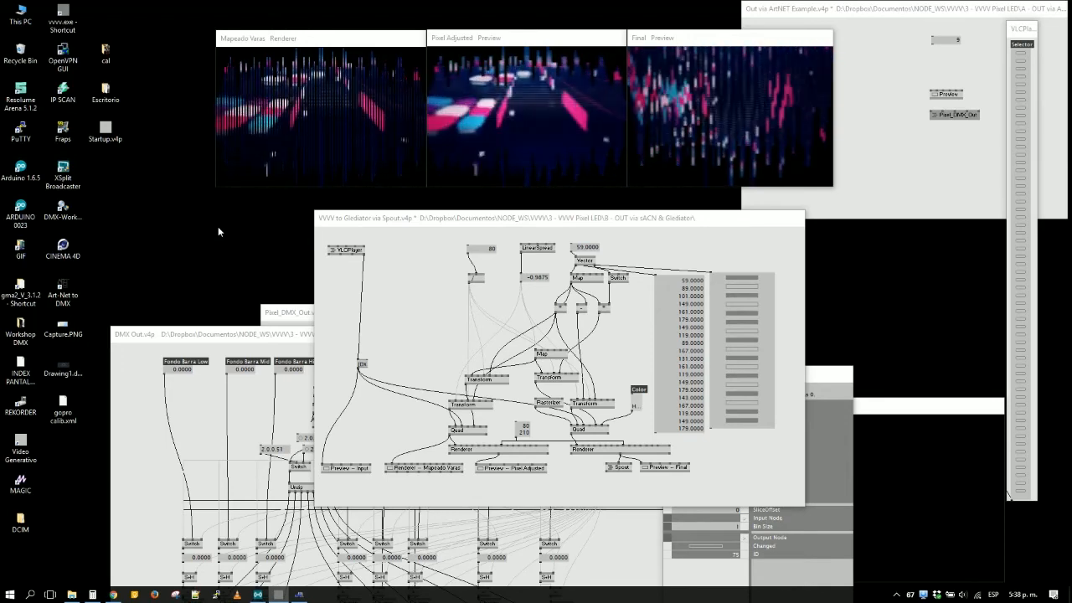
- Look through the open Spout, DMX Out, Pixel_DMX_Out and ArtNET Example patches by bringing each one to the front
left_click(400, 352)
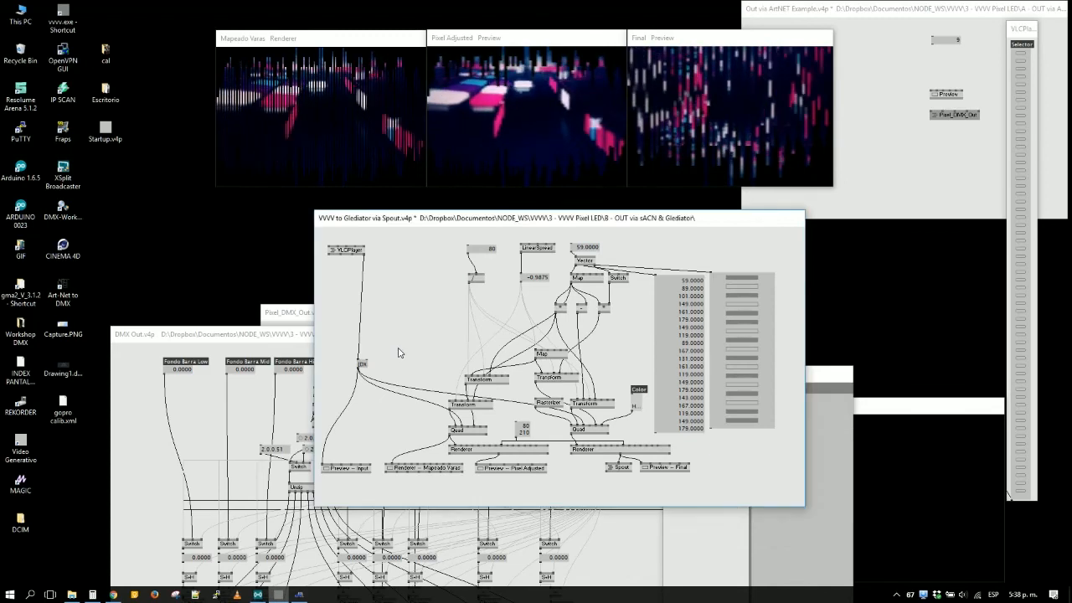
scroll(403, 362, "down", 7)
scroll(410, 377, "up", 7)
left_click(241, 428)
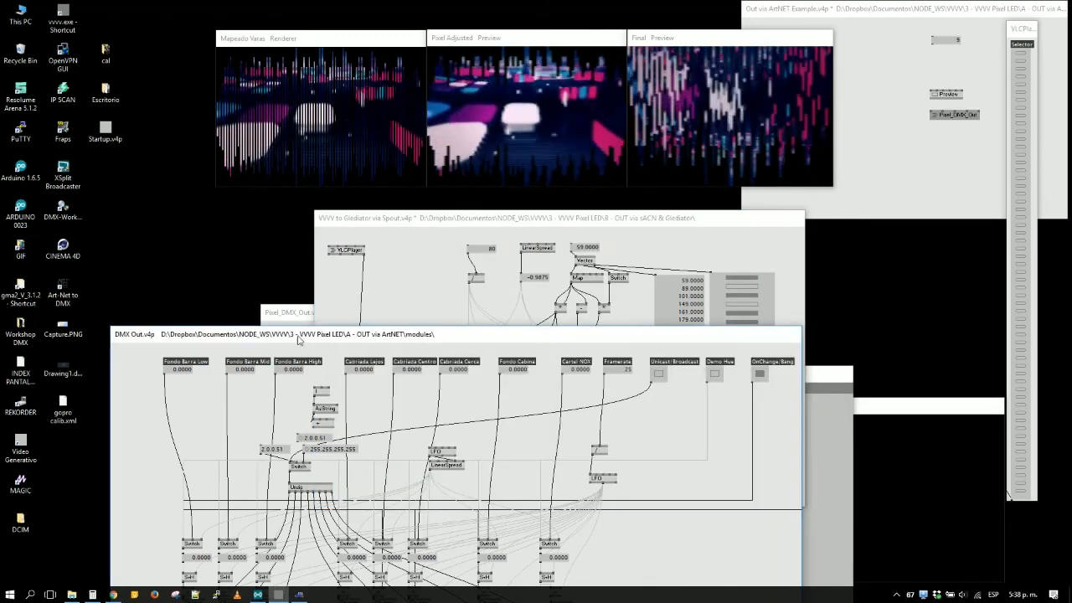
left_click(305, 316)
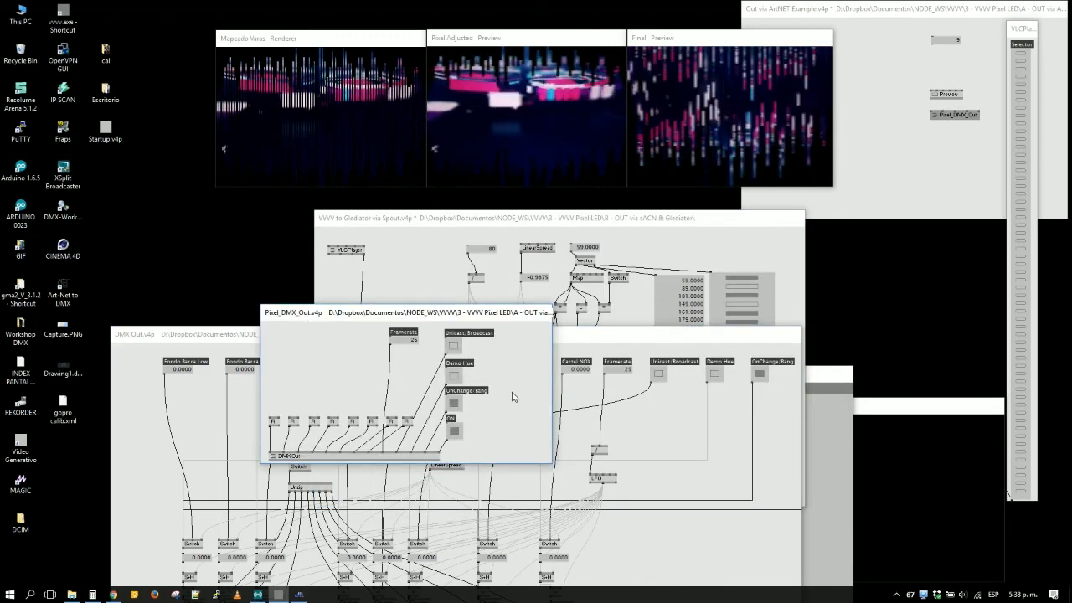
left_click(798, 228)
left_click(847, 206)
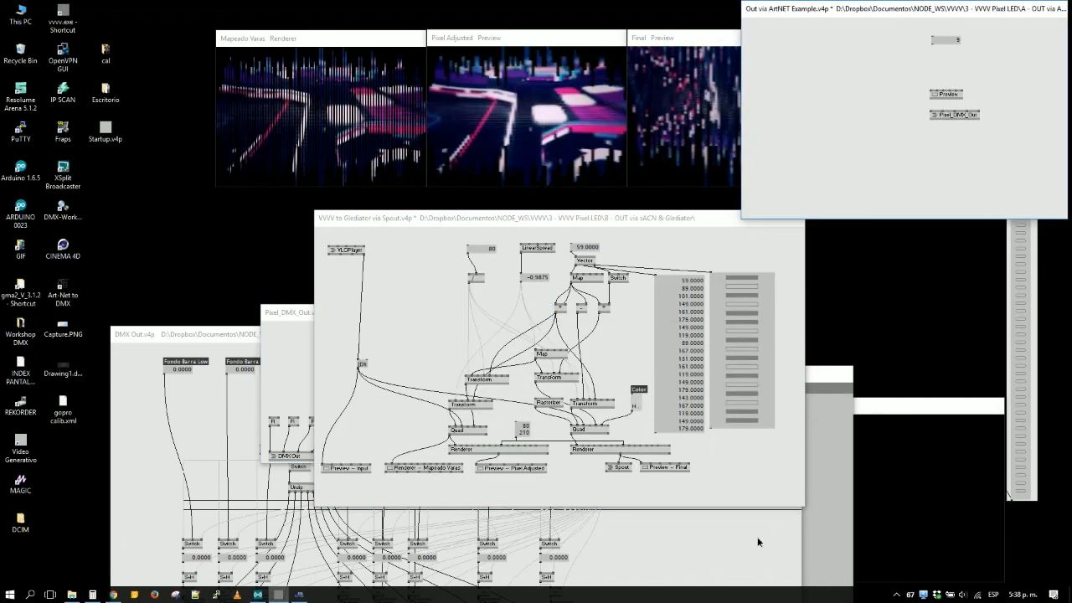
- Bring the DMX Out patch forward, move it up beneath the previews and reframe it so all its nodes are in view
left_click(728, 532)
scroll(743, 499, "down", 8)
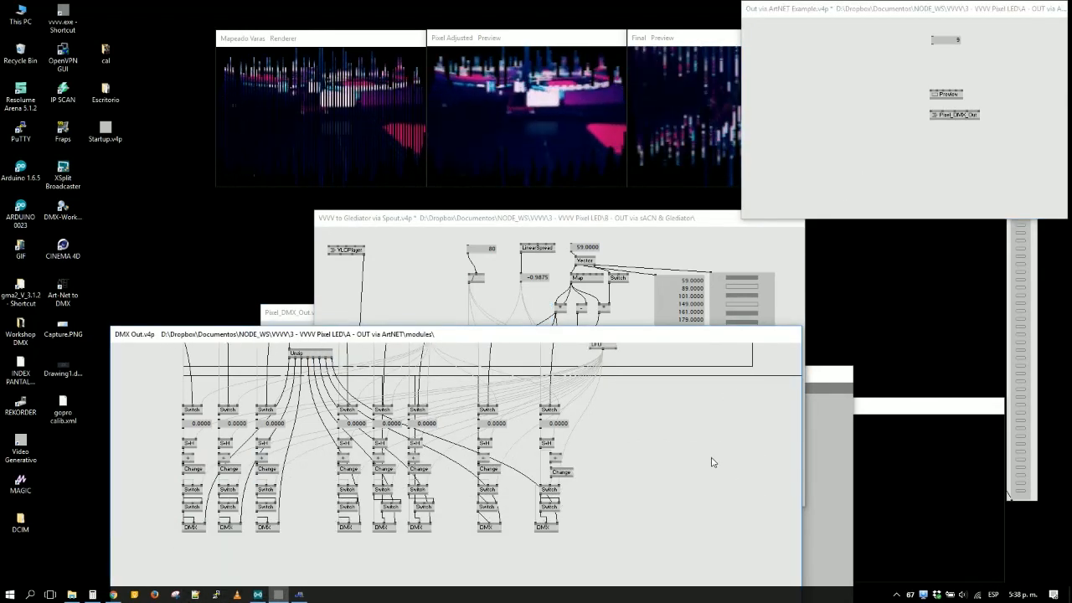
left_click_drag(590, 336, 606, 250)
scroll(675, 481, "up", 8)
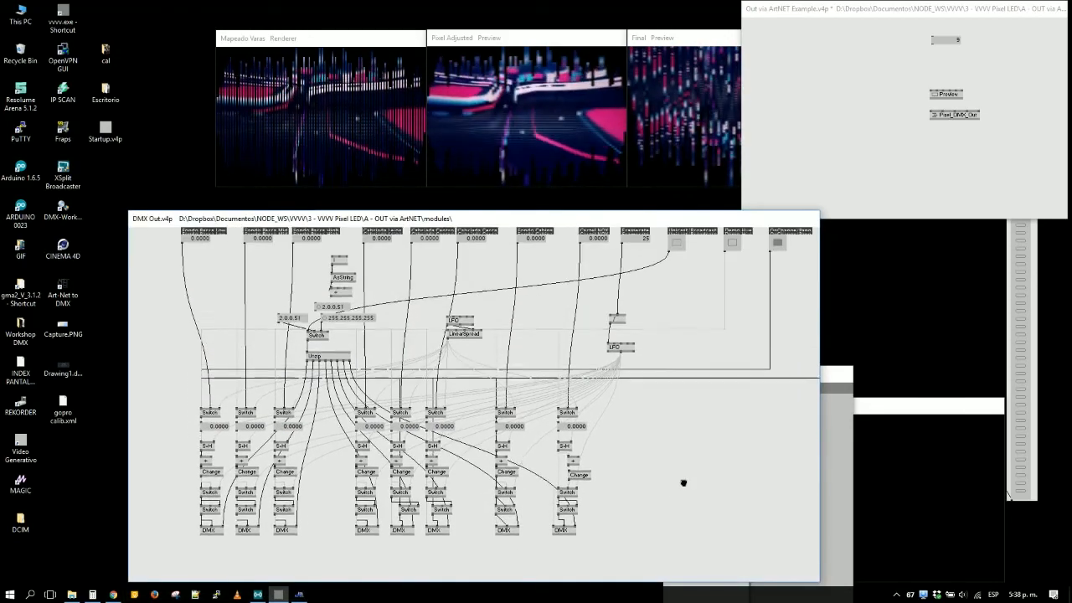
mouse_move(671, 481)
left_mouse_down()
mouse_move(651, 478)
mouse_move(660, 494)
left_mouse_up()
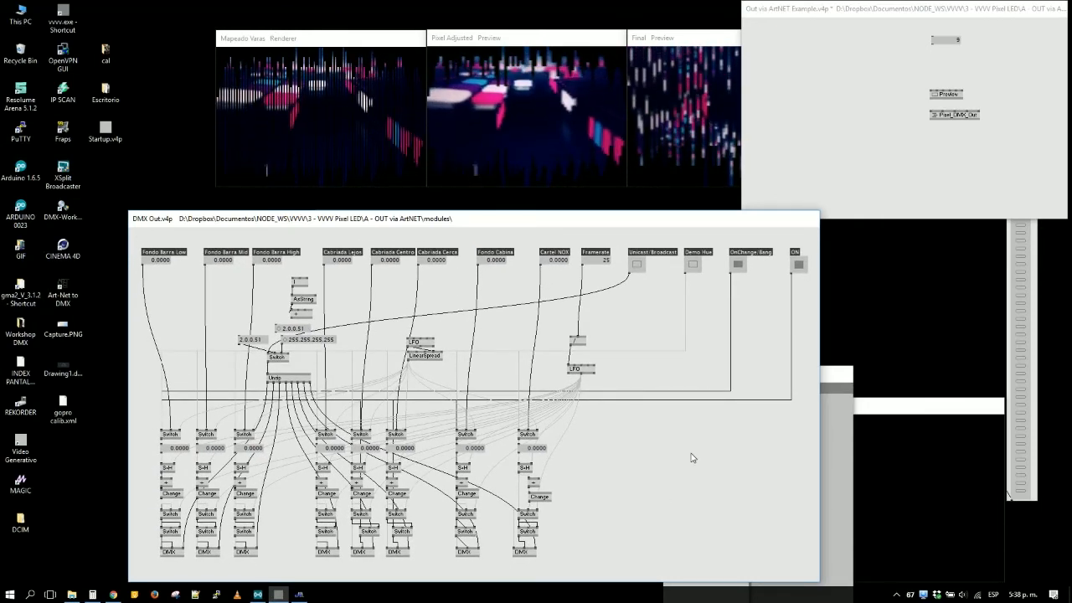
- Close the inspector and the empty black renderer window behind the DMX Out patch, and bring the ArtNET Example patch forward
key("ctrl+i")
key("ctrl+i")
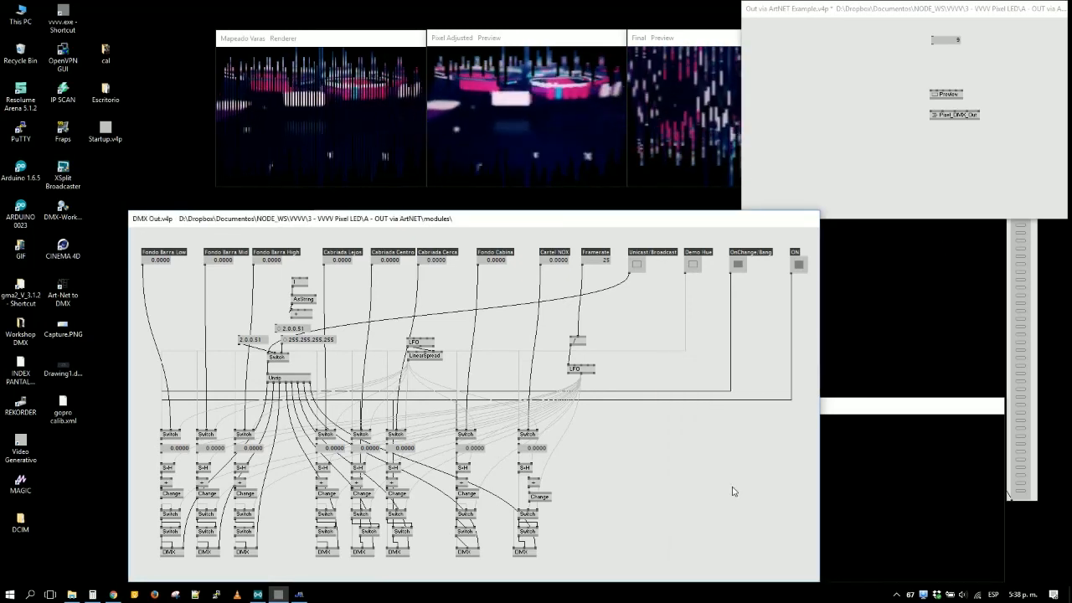
left_click(894, 468)
key("ctrl+w")
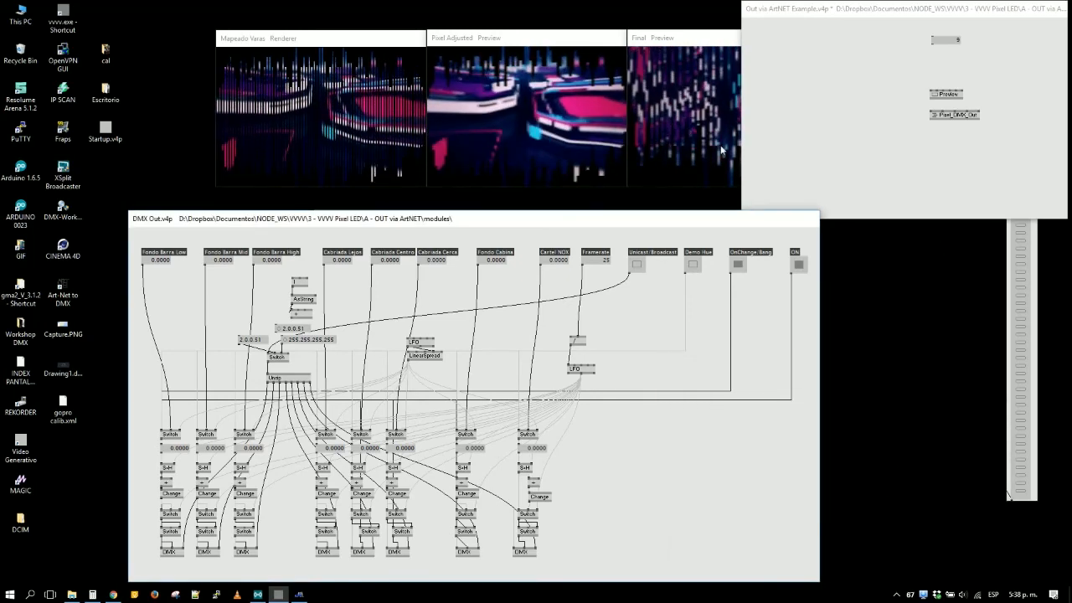
left_click(822, 110)
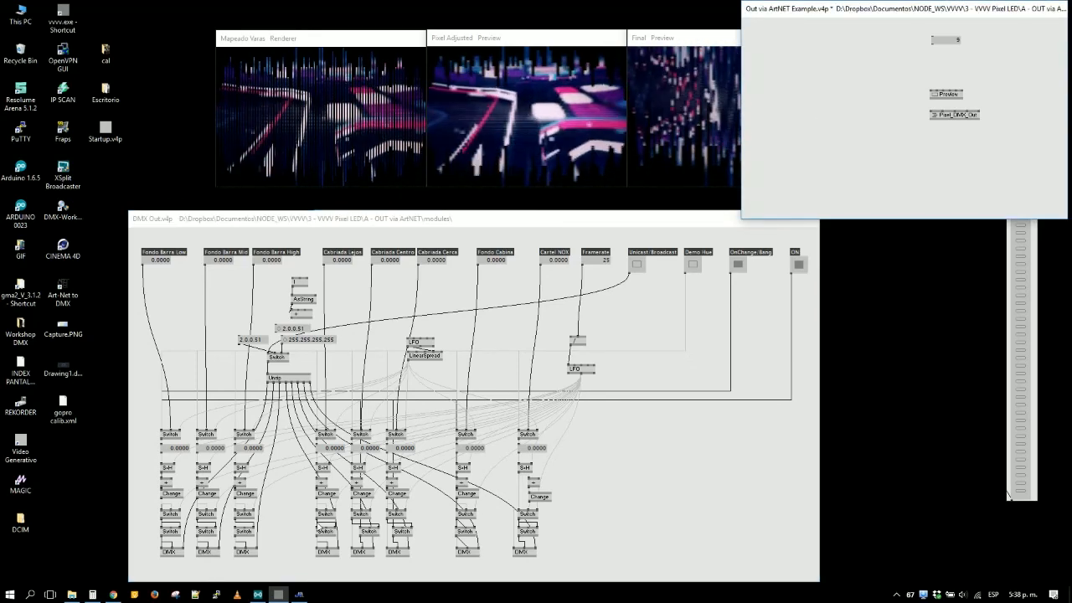
- Switch to Chrome to close the OctoWS2811 library tab and minimize the browser, and briefly check the XSplit Broadcaster recording window
left_click(112, 595)
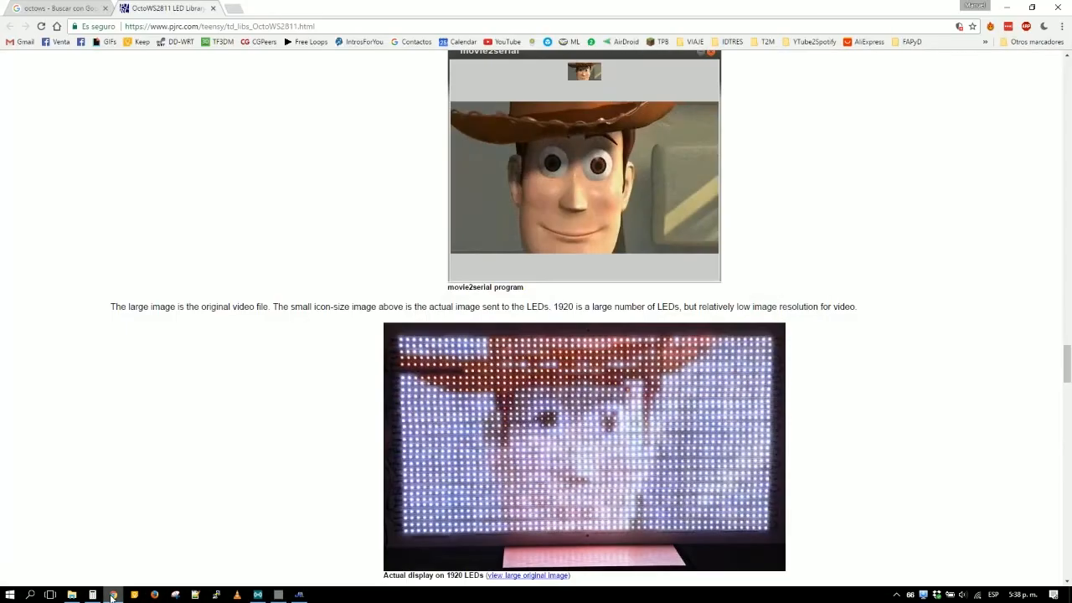
middle_click(134, 4)
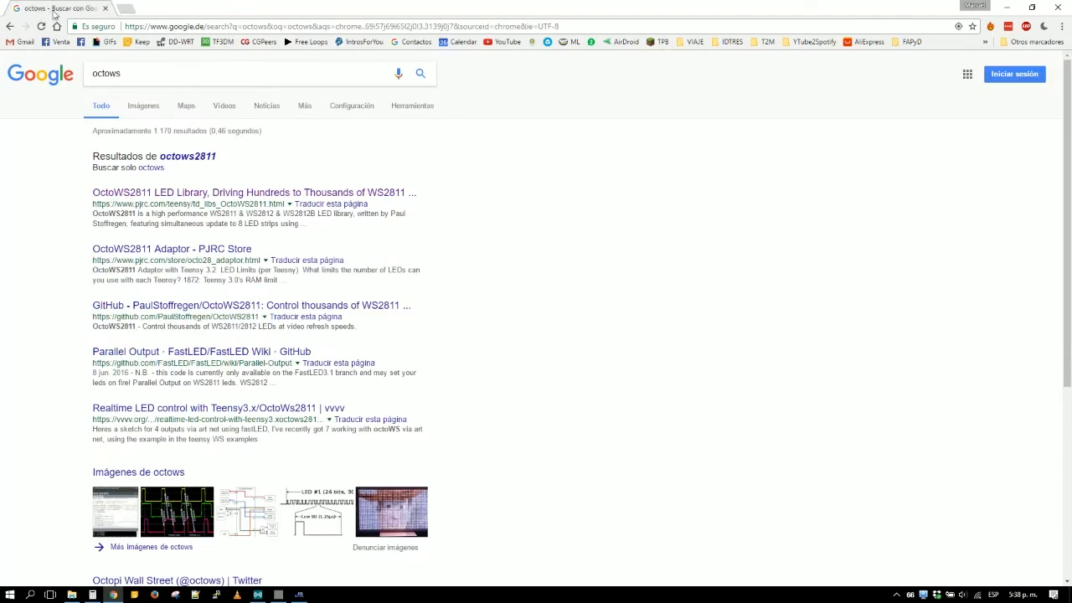
left_click(1017, 12)
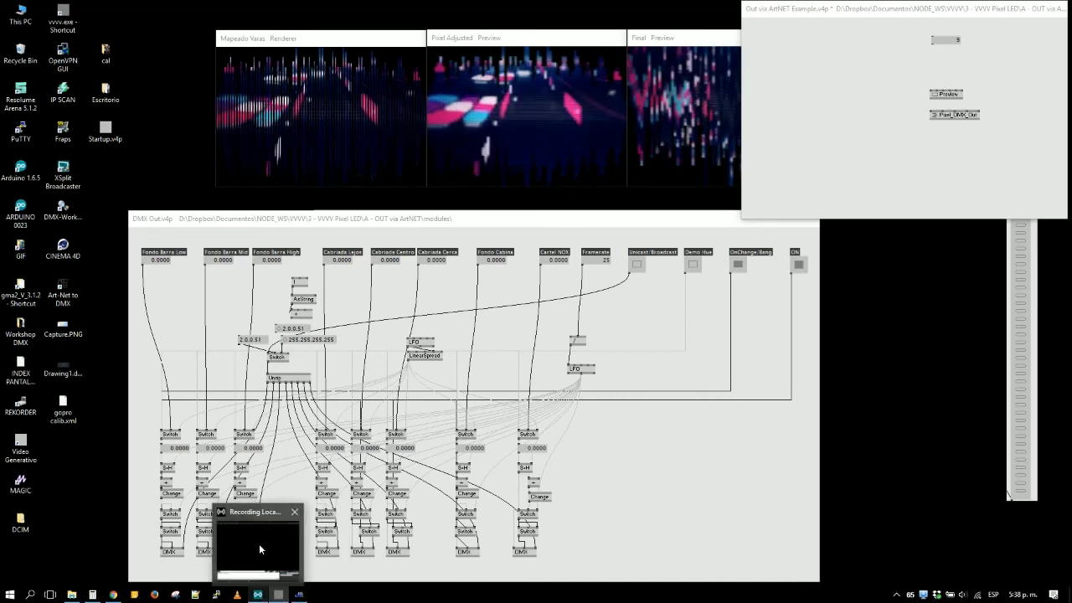
left_click(259, 543)
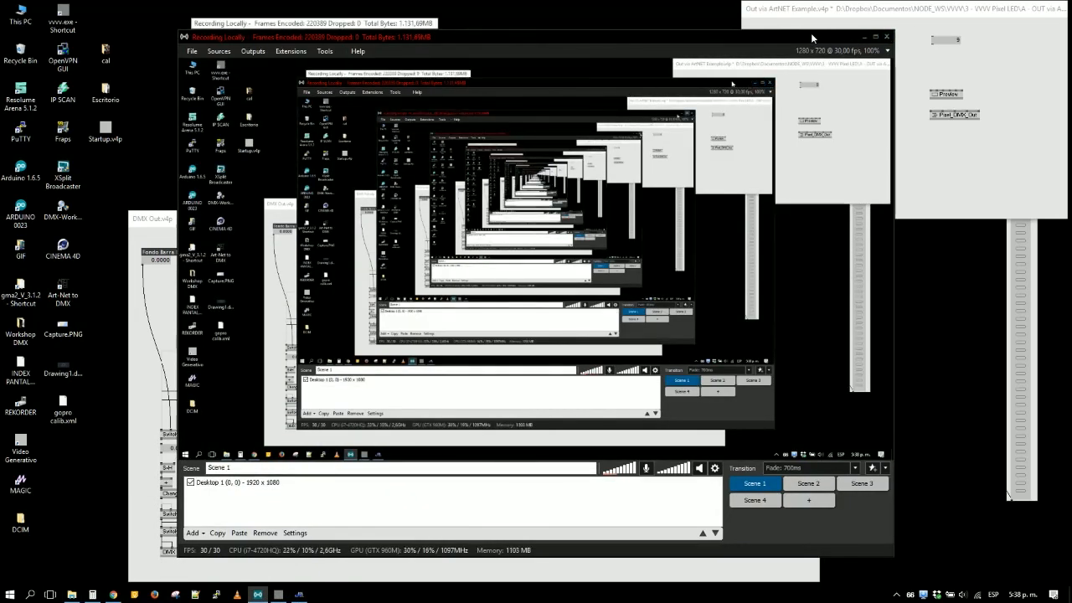
left_click(860, 37)
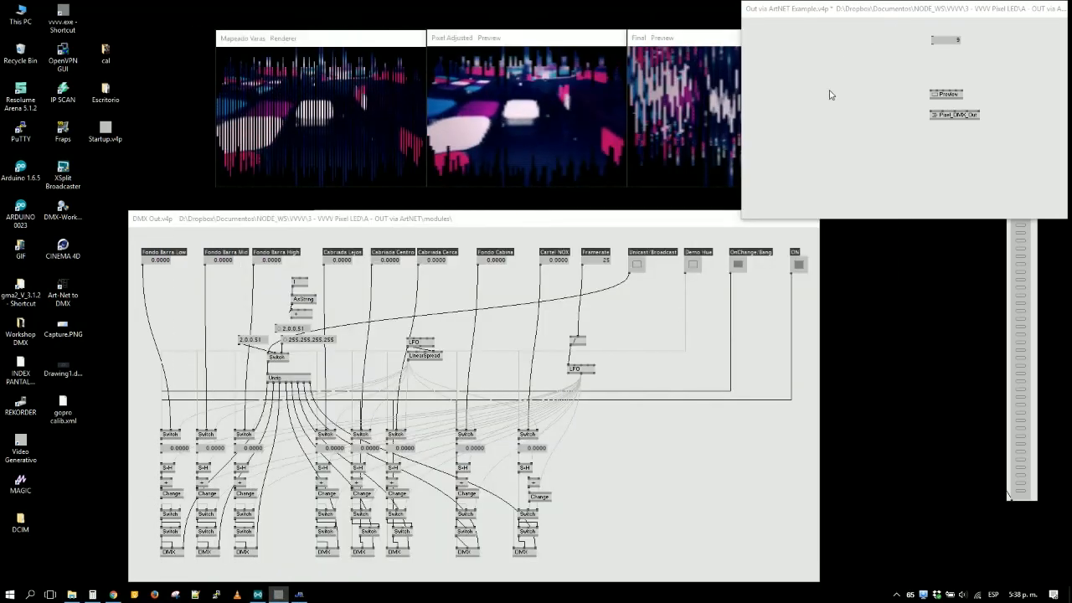
- Align the ArtNET Example window with the preview row, and reposition and narrow the DMX Out window to fit beneath the previews
left_click_drag(836, 17, 826, 44)
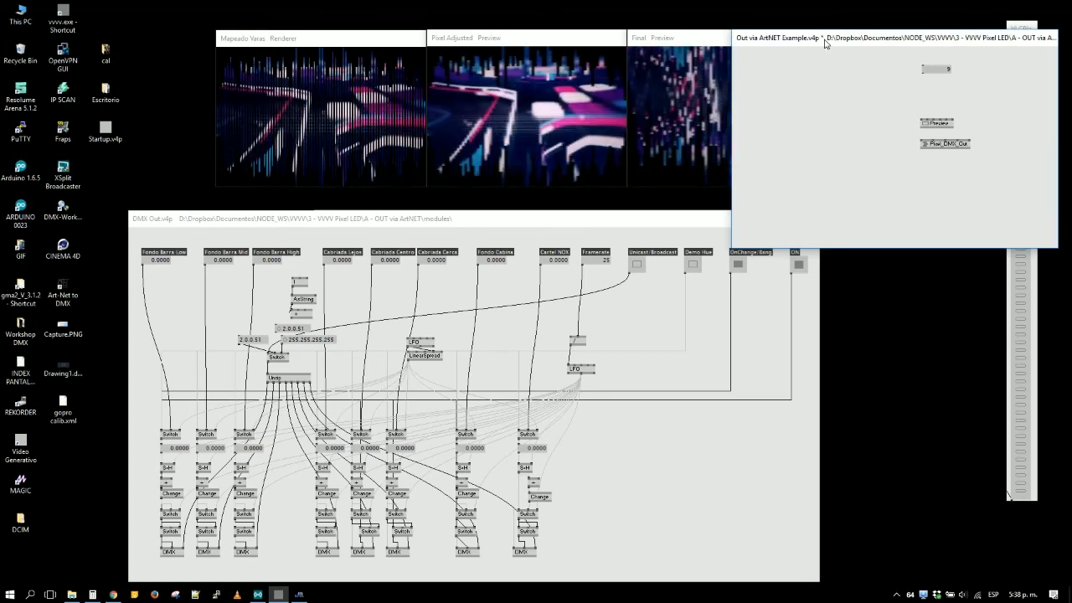
left_click(706, 226)
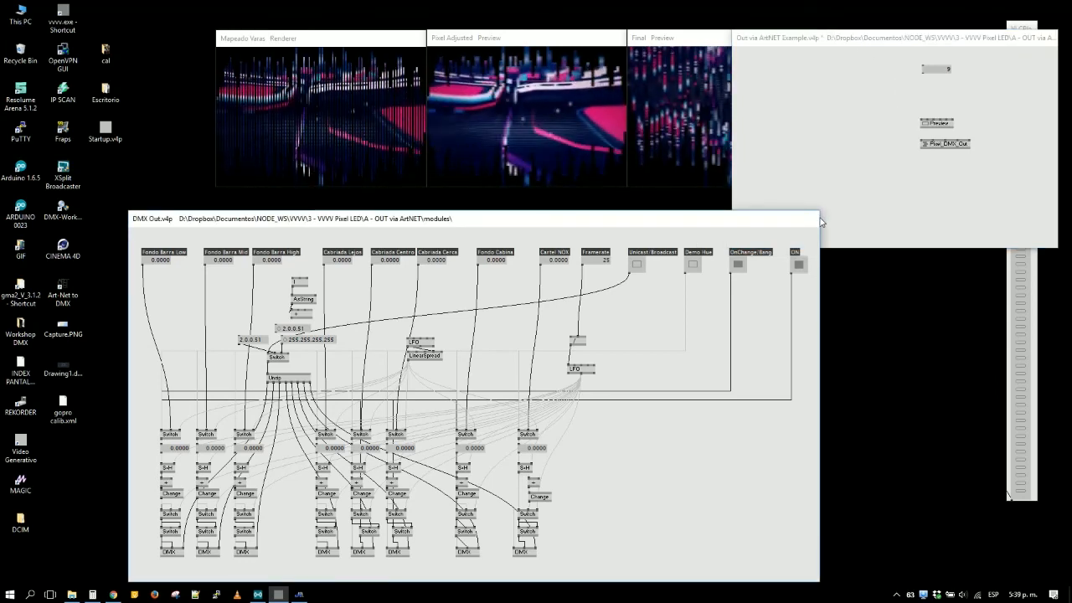
left_click_drag(823, 240, 696, 205)
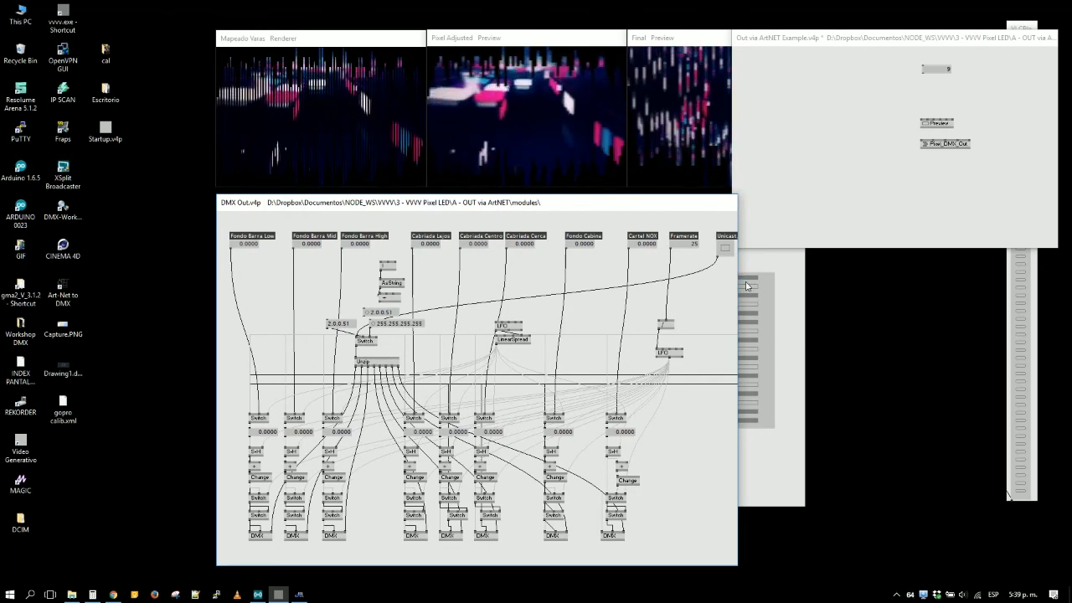
left_click_drag(737, 275, 726, 275)
- Place the VVVV to Glediator via Spout patch directly beneath the ArtNET Example window, narrowed to the same width
left_click(777, 284)
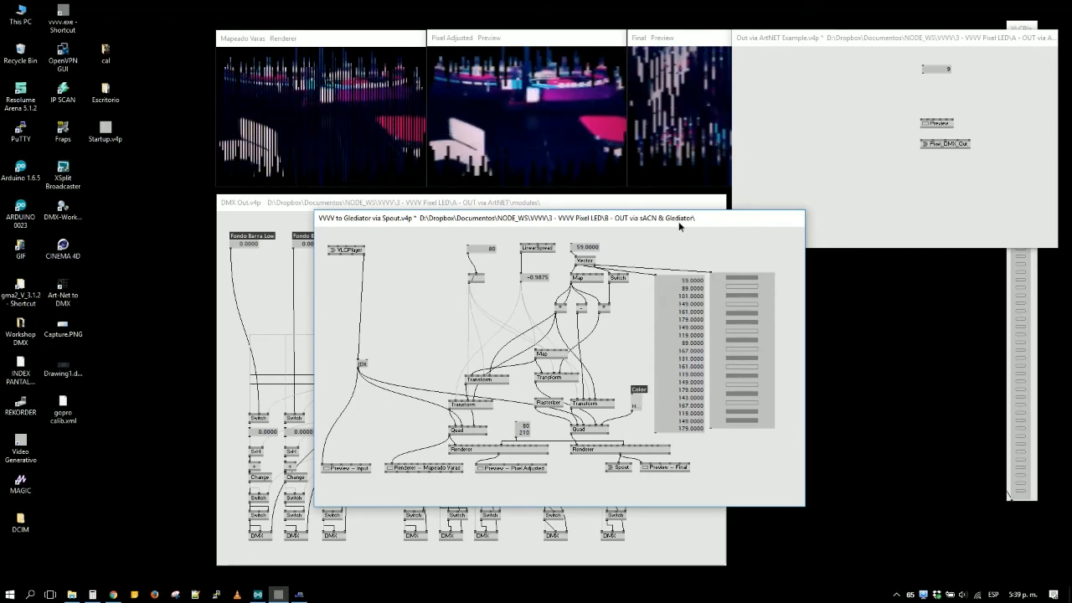
left_click_drag(679, 221, 725, 225)
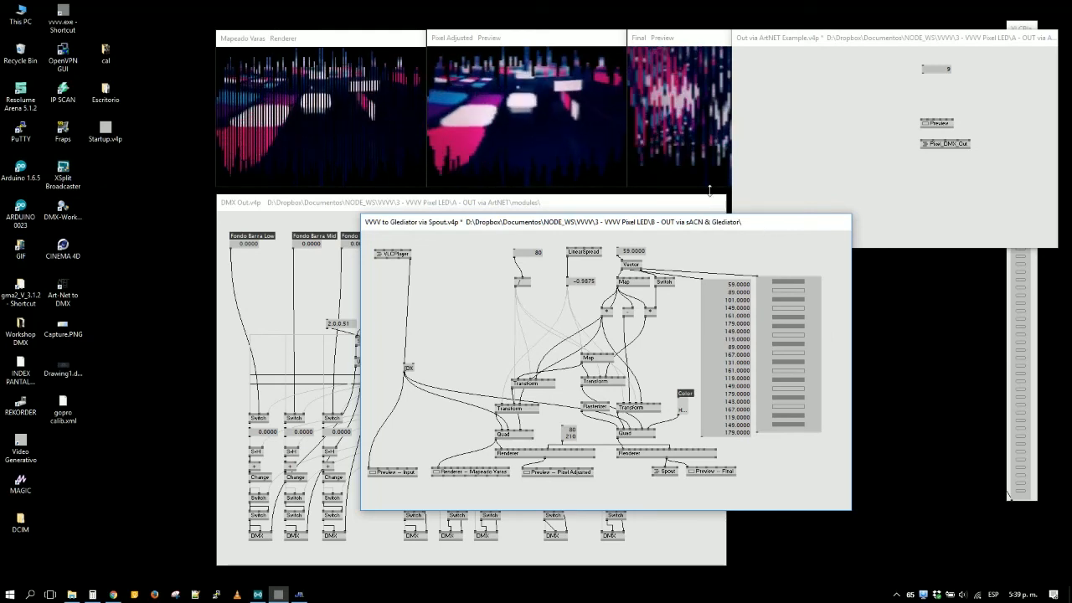
left_click_drag(395, 218, 734, 250)
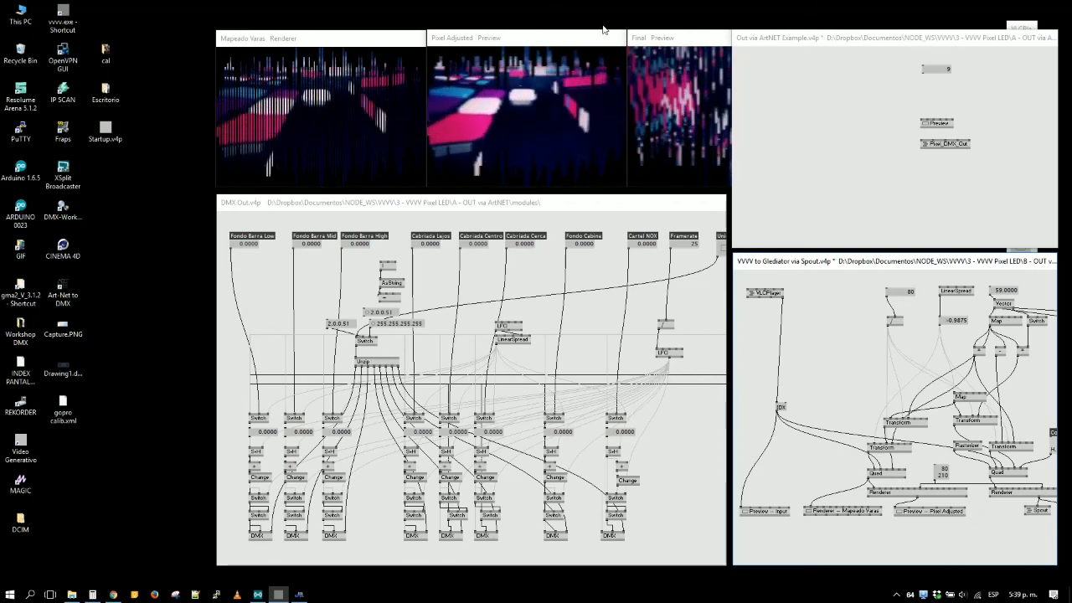
- Shift the Mapeado Varas, Pixel Adjusted and Final preview windows into a spaced row clear of the ArtNET Example window
left_click_drag(396, 42, 268, 39)
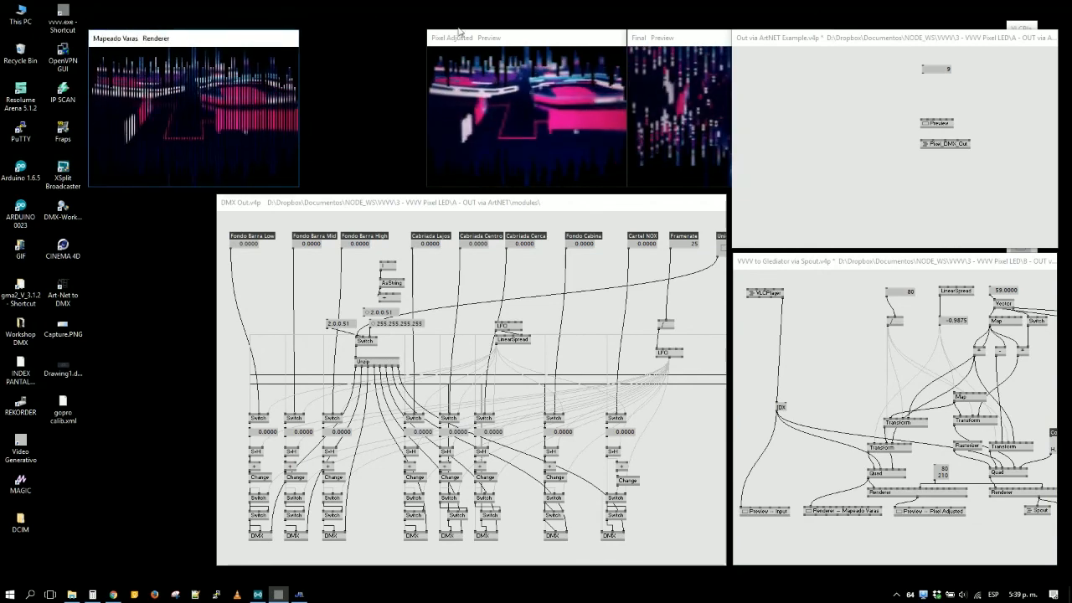
left_click_drag(459, 39, 335, 38)
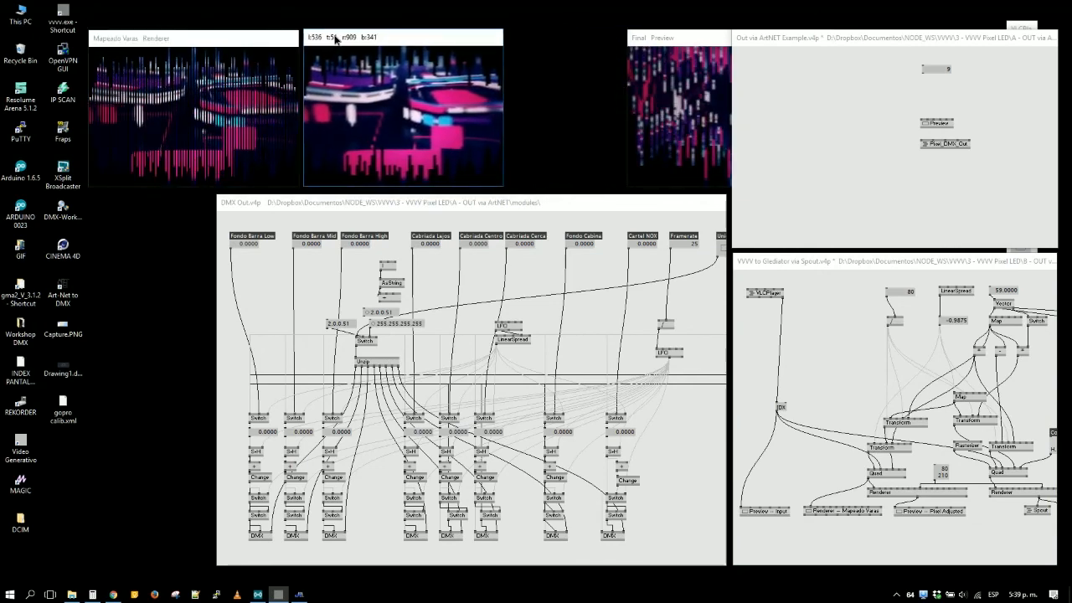
left_click_drag(693, 42, 586, 41)
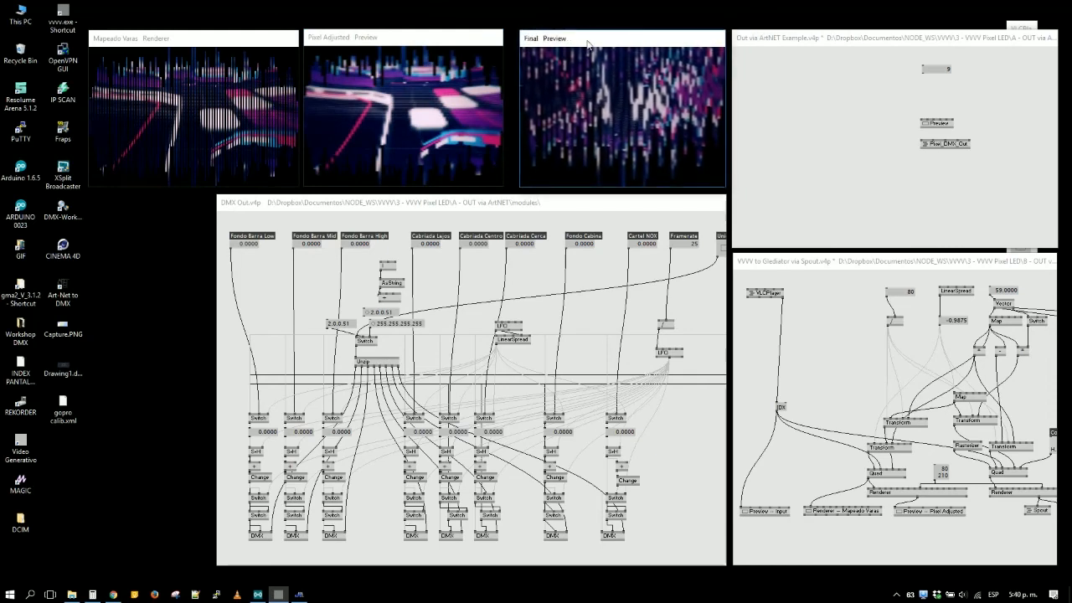
- Move the VLCPlayer selector window over the desktop icons, lengthen it slightly, and even out the gaps between the preview windows
left_click_drag(1023, 27, 23, 39)
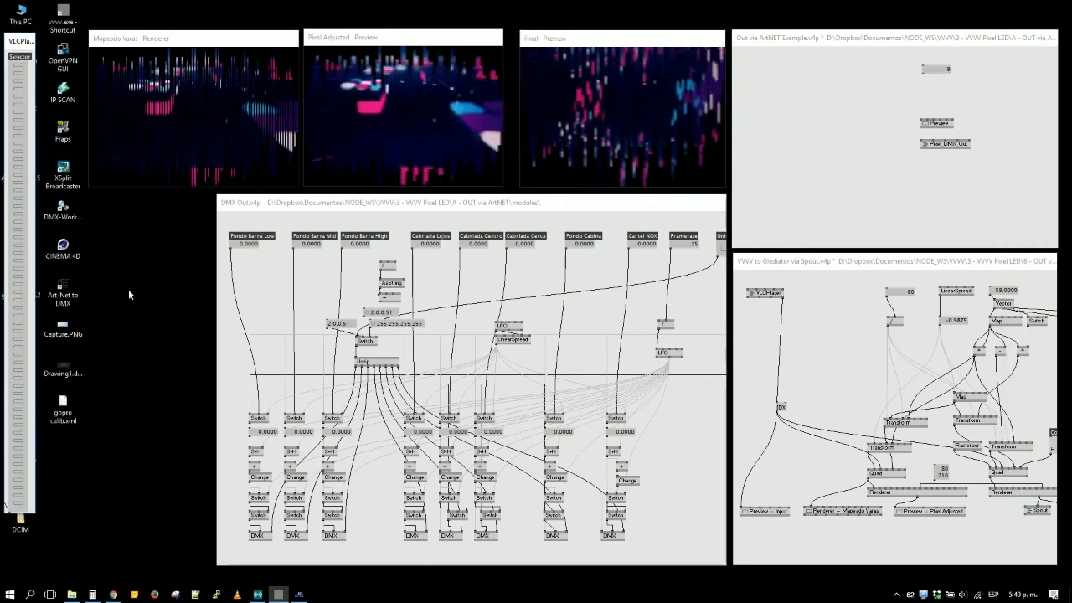
left_click_drag(34, 514, 37, 537)
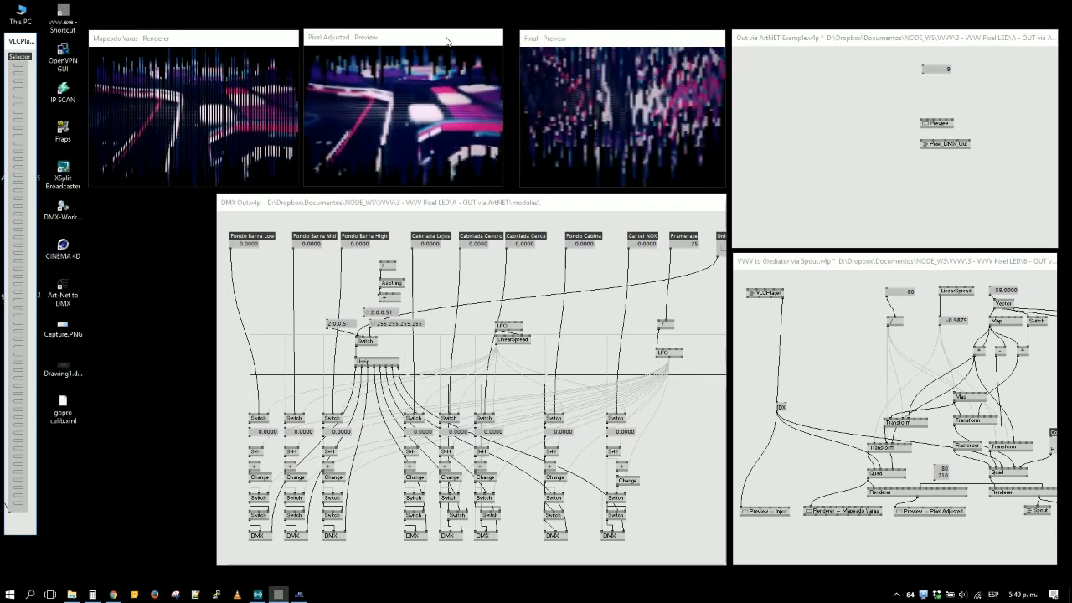
left_click_drag(445, 37, 452, 41)
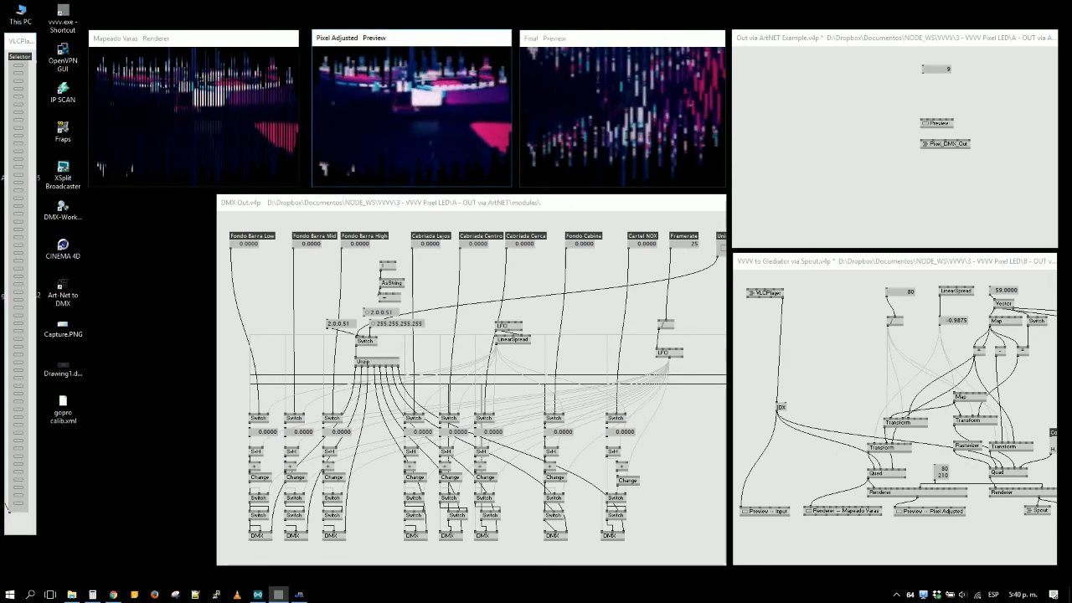
left_click_drag(262, 43, 266, 44)
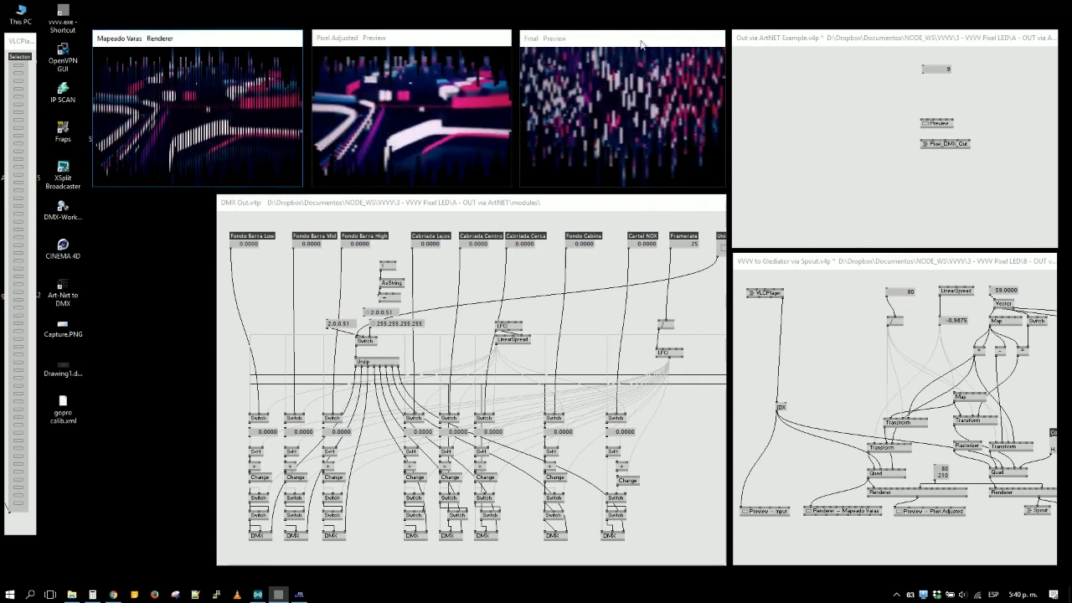
- Widen the DMX Out window to span the row of previews above it, and reframe its nodes from Fondo Barra Low onward
left_click(838, 83)
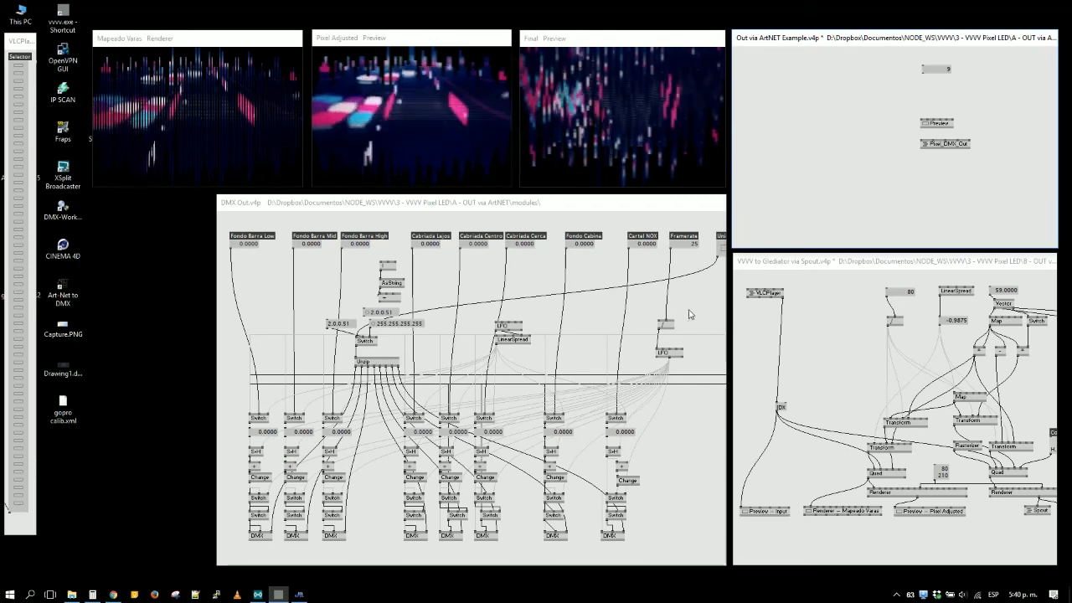
left_click_drag(696, 282, 517, 282)
left_click_drag(217, 253, 93, 252)
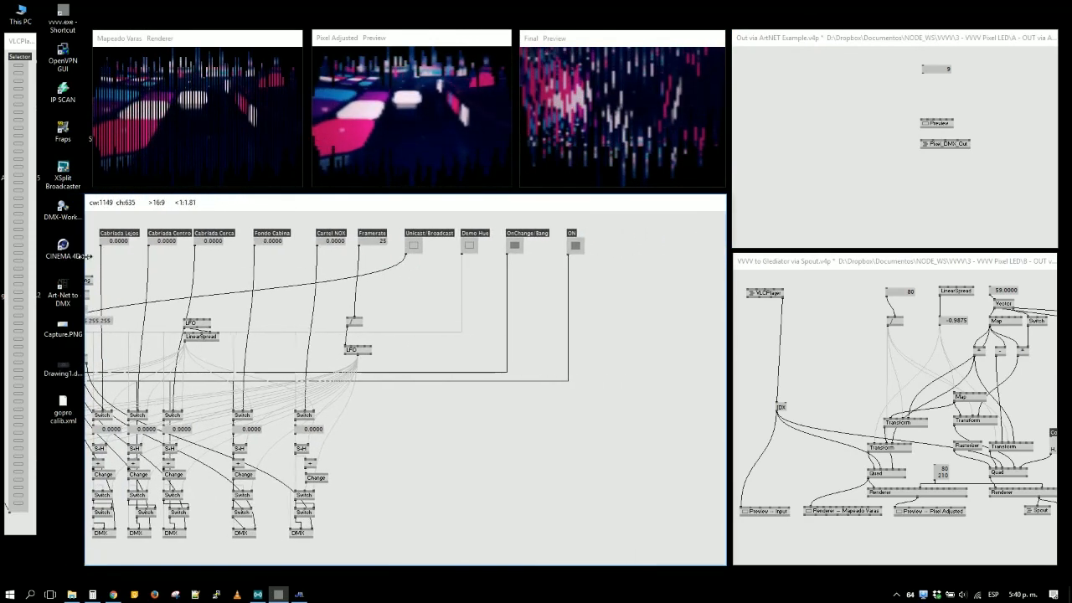
left_click_drag(245, 266, 358, 261)
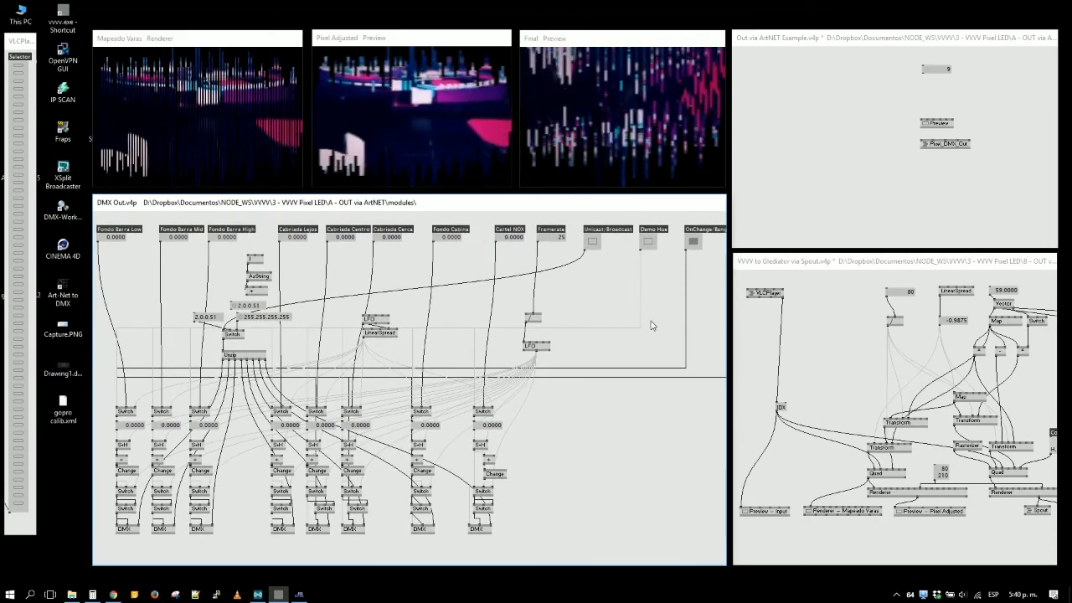
left_click_drag(729, 227, 695, 204)
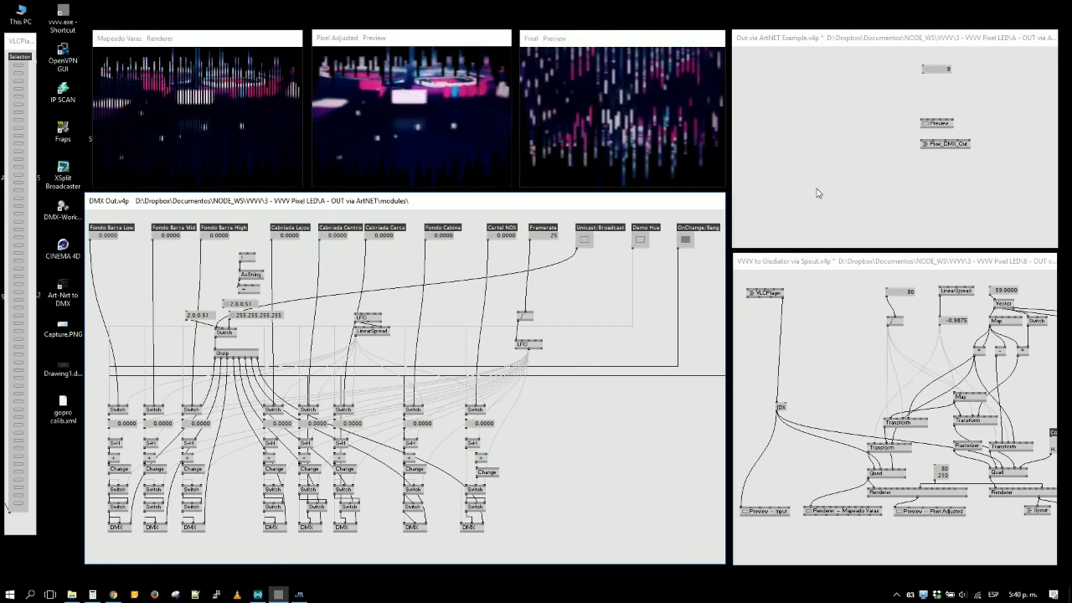
- Delete the unconnected value IOBox in the ArtNET Example patch and stack the Preview node directly above the Pixel_DMX_Out node
left_click(920, 185)
left_click_drag(942, 70, 871, 80)
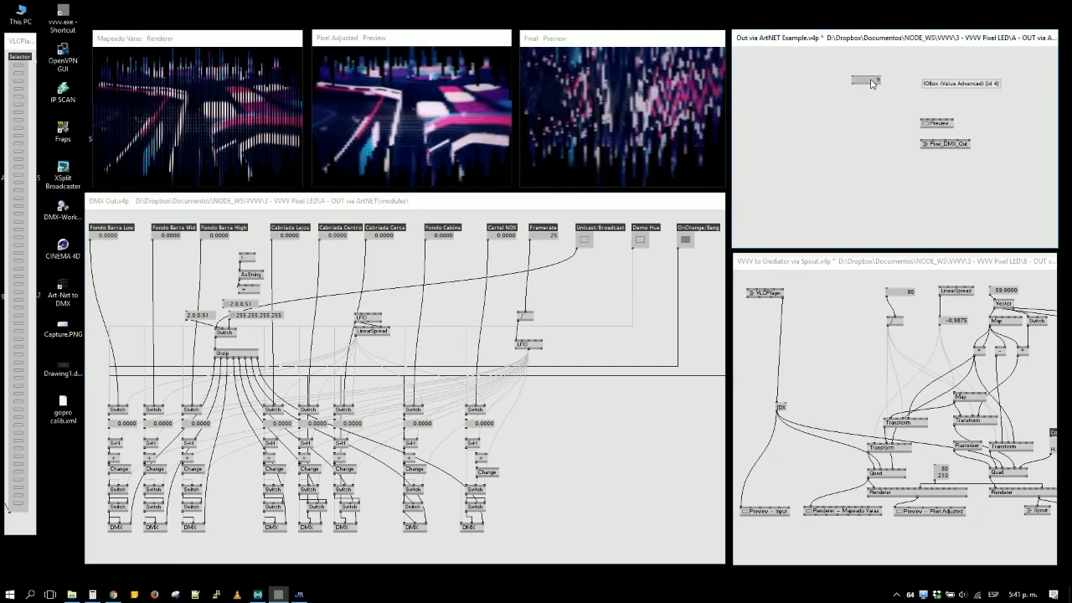
key("Delete")
left_click_drag(935, 124, 879, 151)
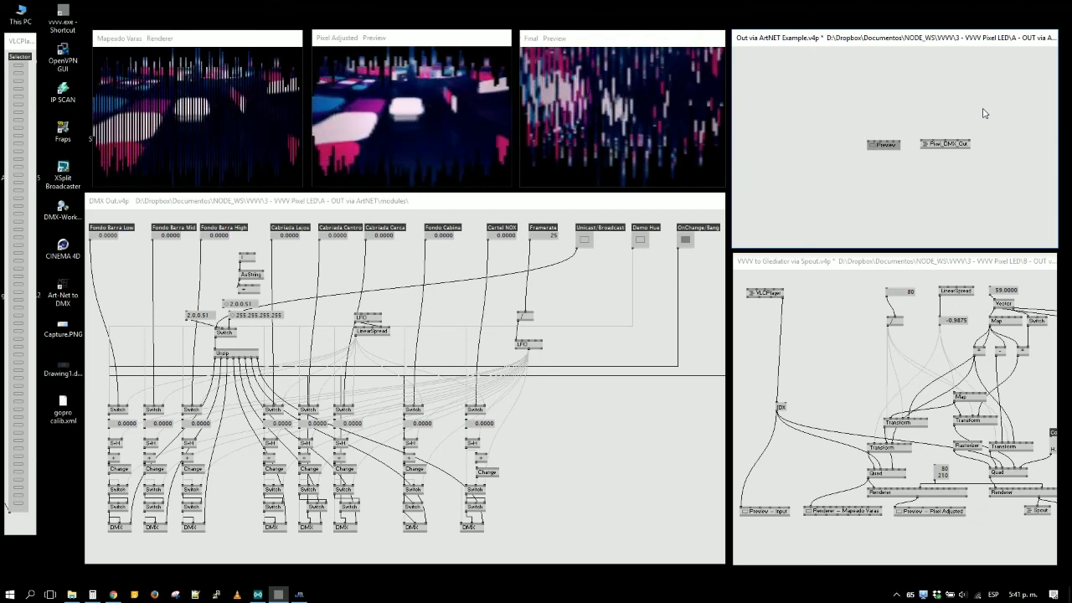
left_click_drag(939, 151, 867, 162)
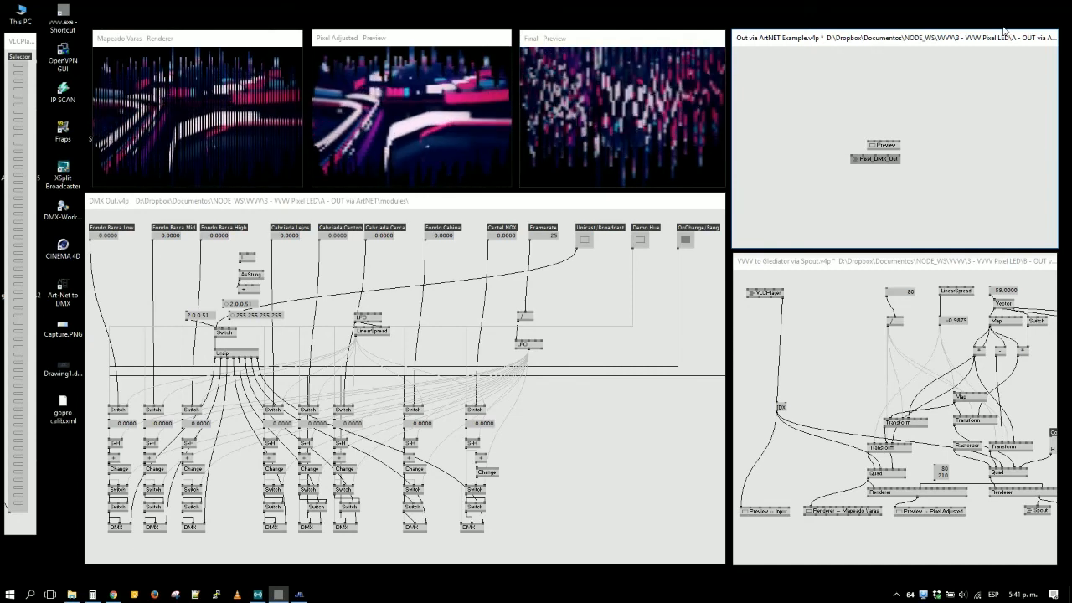
- Place the Preview node on the same row as Pixel_DMX_Out, just left of it, and select both nodes
left_click_drag(887, 146, 834, 163)
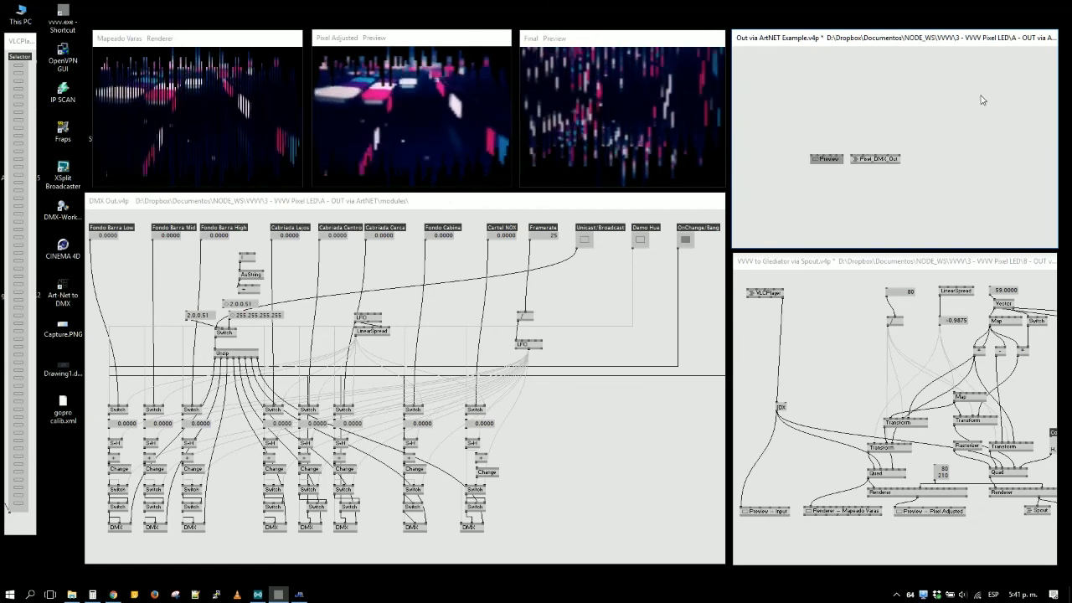
left_click_drag(983, 100, 795, 201)
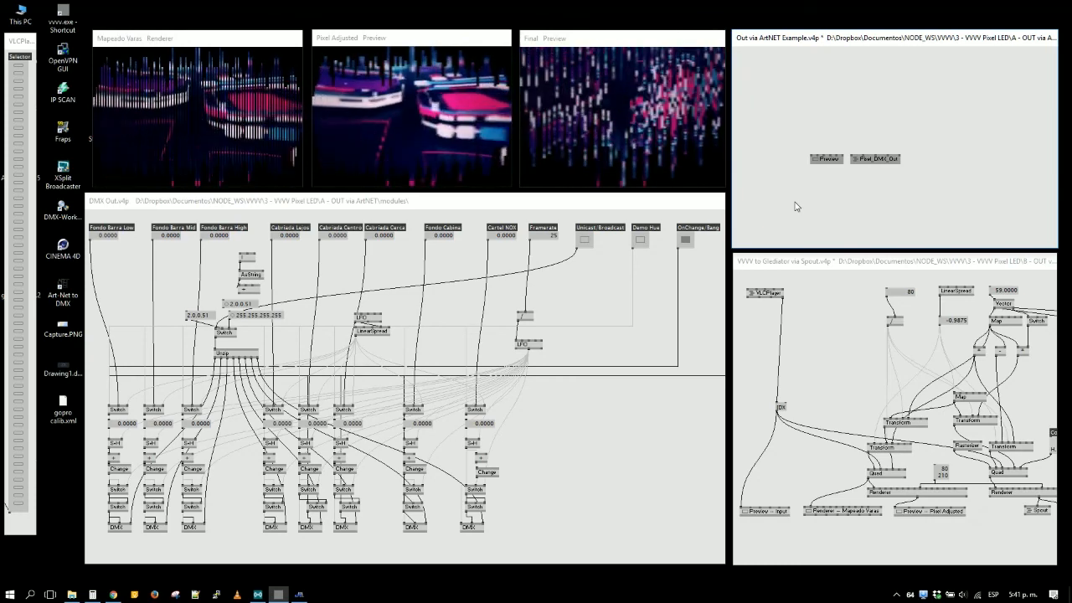
left_click(877, 125)
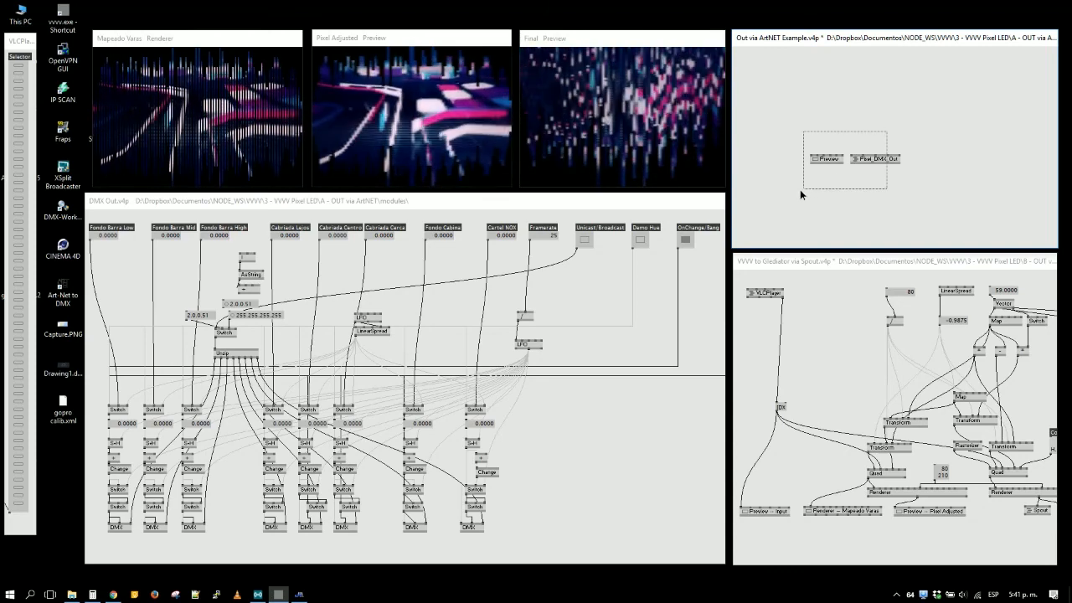
left_click_drag(800, 190, 799, 190)
left_click_drag(932, 127, 780, 195)
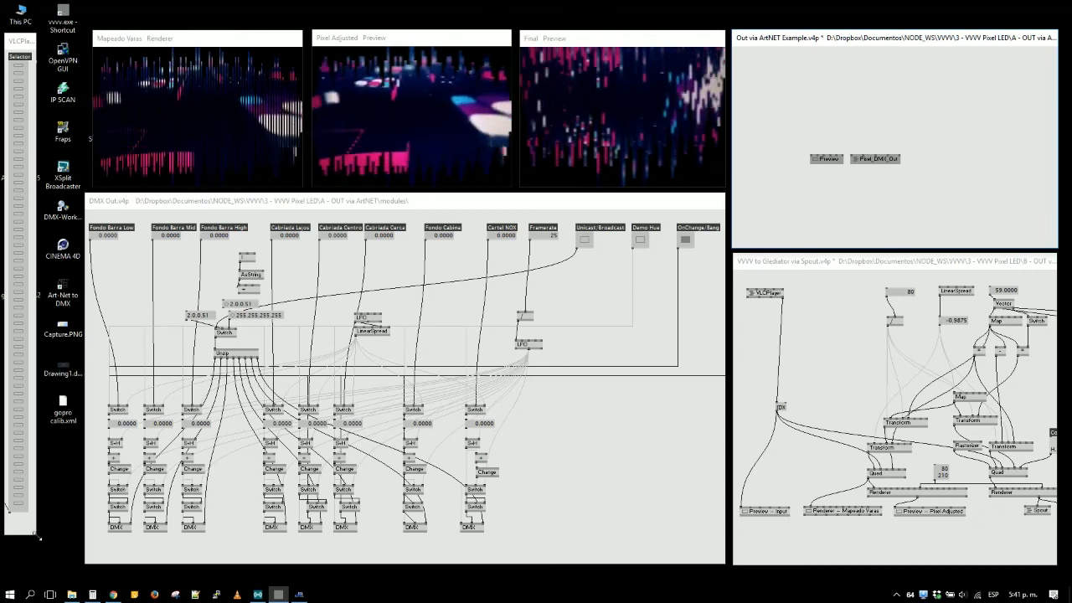
- Enlarge the VLCPlayer window to fill the space beside DMX Out, and stretch its Selector IOBox to fit the new size
left_click_drag(38, 537, 77, 562)
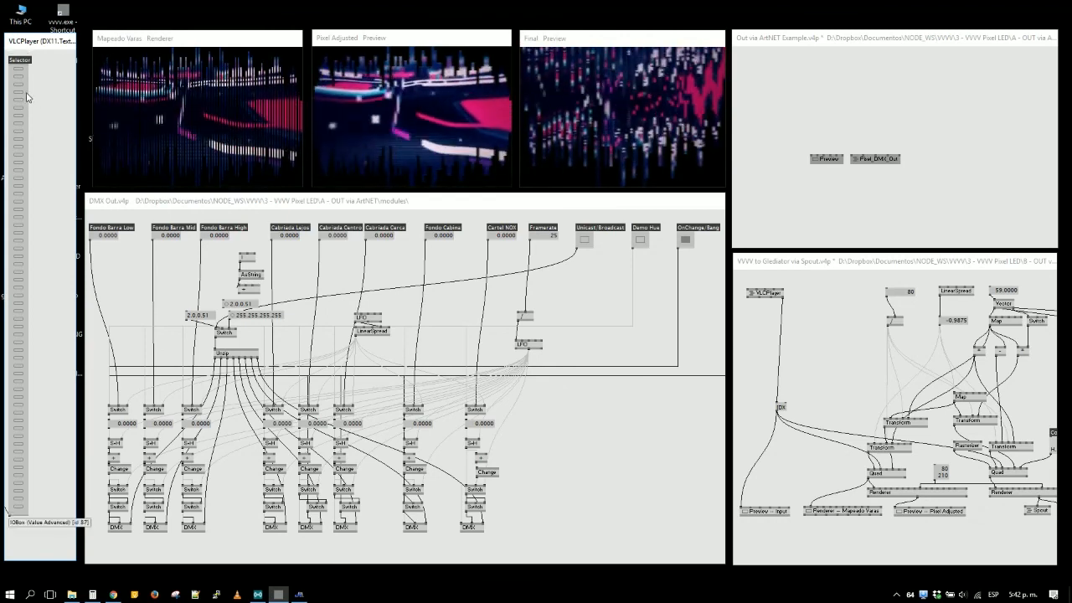
left_click_drag(28, 94, 69, 95)
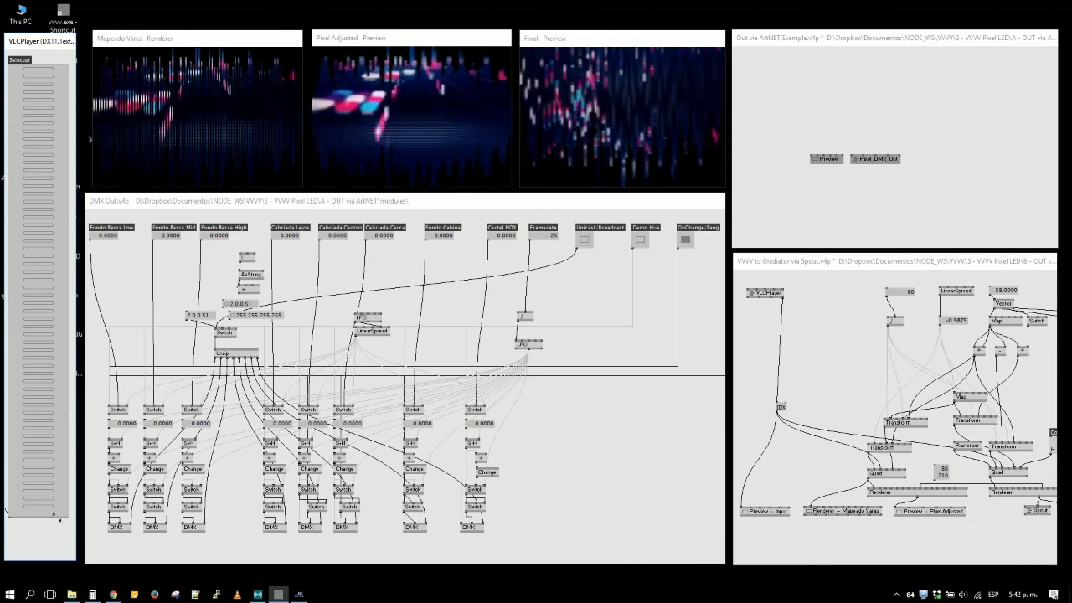
left_click_drag(58, 520, 58, 550)
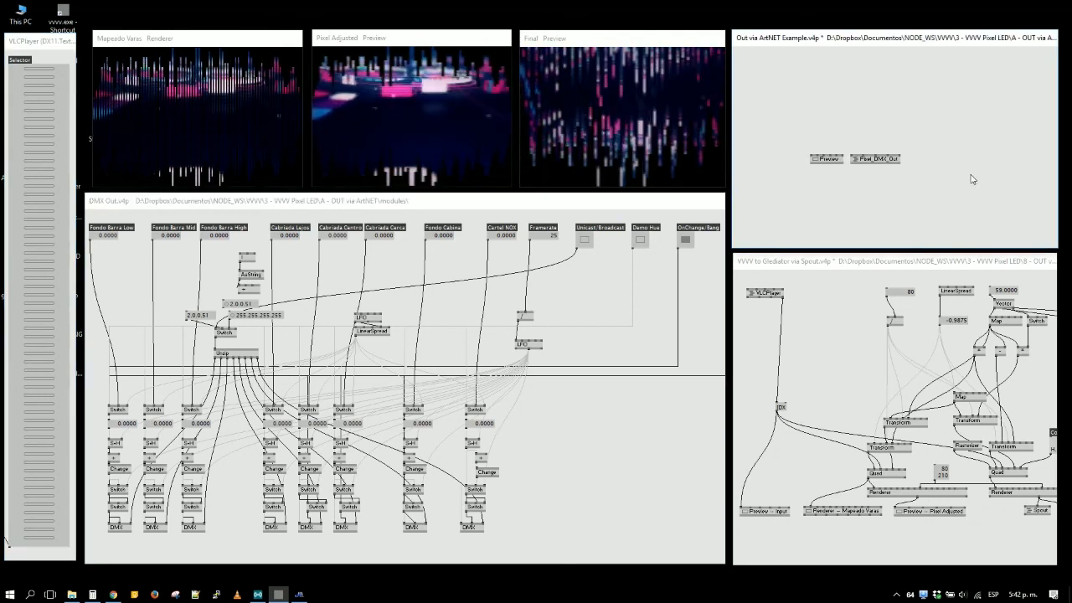
- Switch to Jinx! - LED Matrix Control and close it, leaving the XSplit Broadcaster recording window in front
left_click(300, 596)
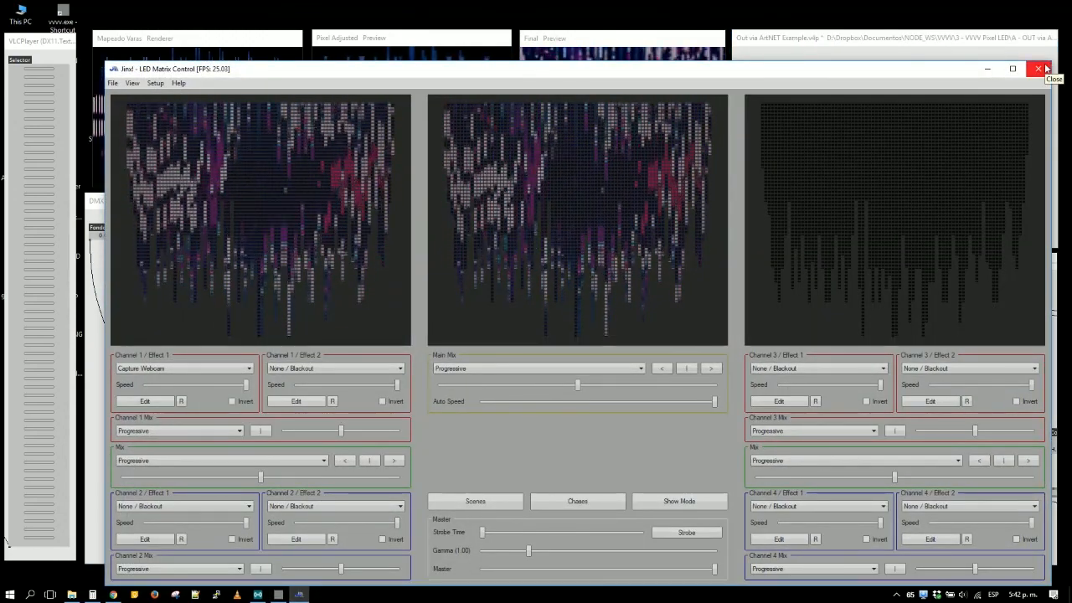
left_click(1045, 69)
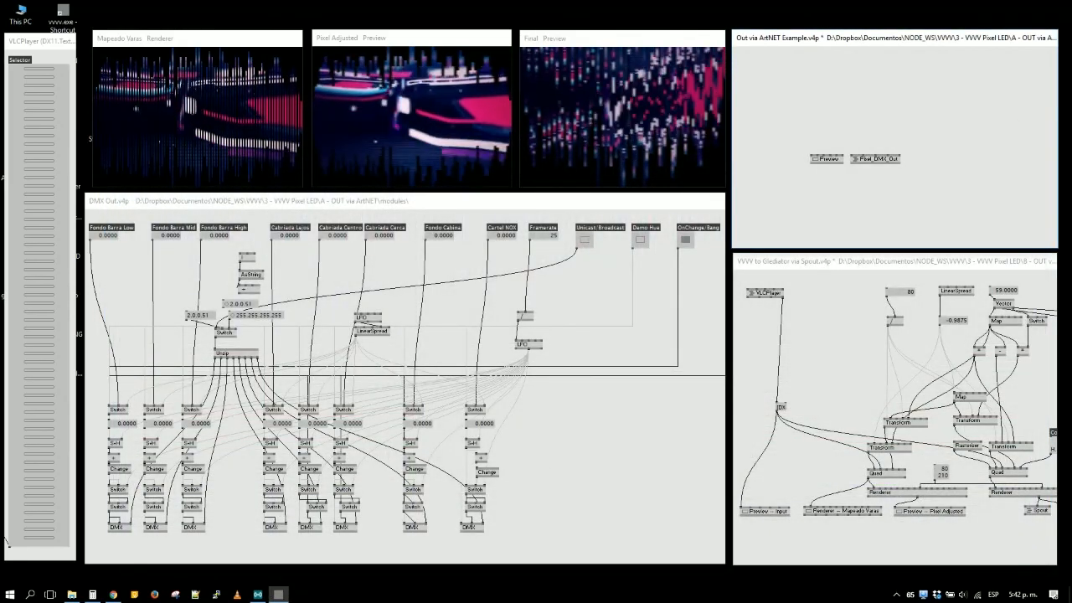
left_click(278, 596)
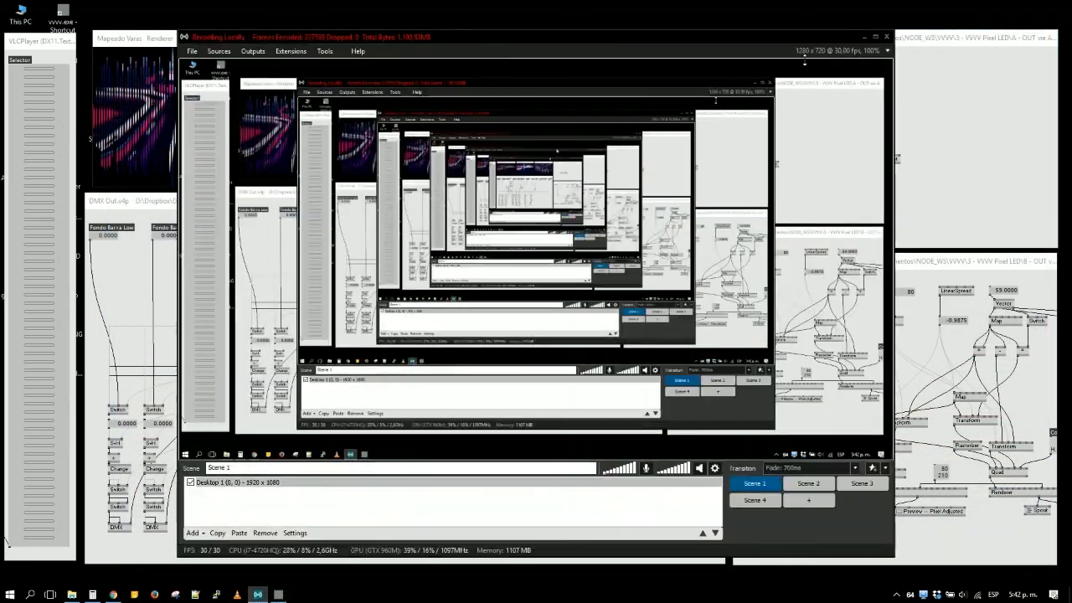